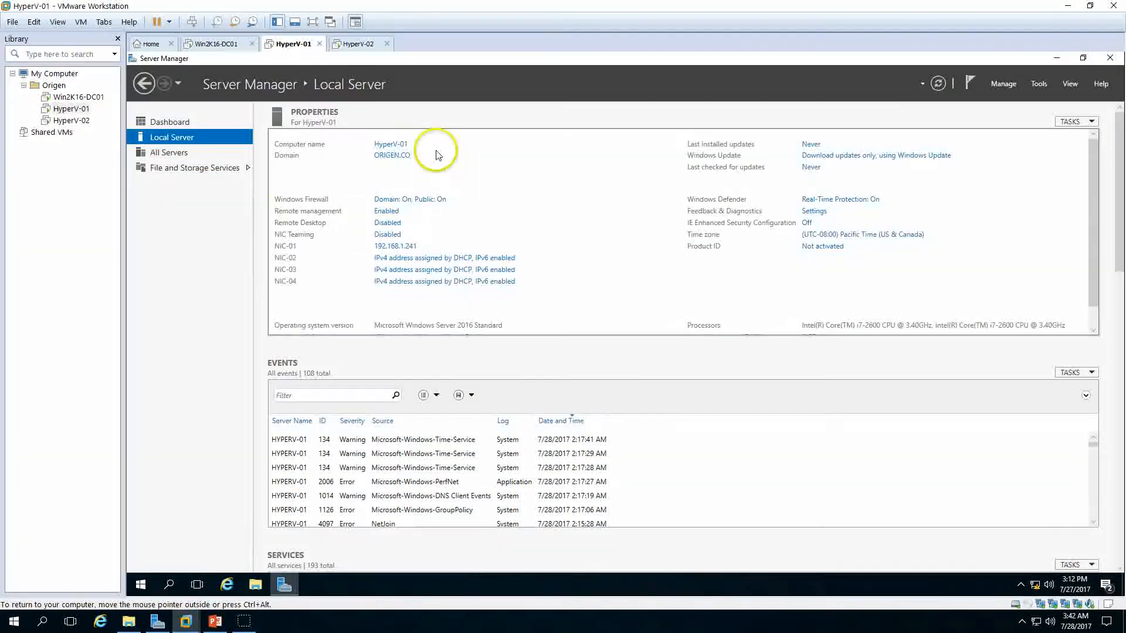
# Step: Review the Server Manager dashboard and local server properties of both Hyper-V nodes, HyperV-01 and HyperV-02
pyautogui.click(167, 124)
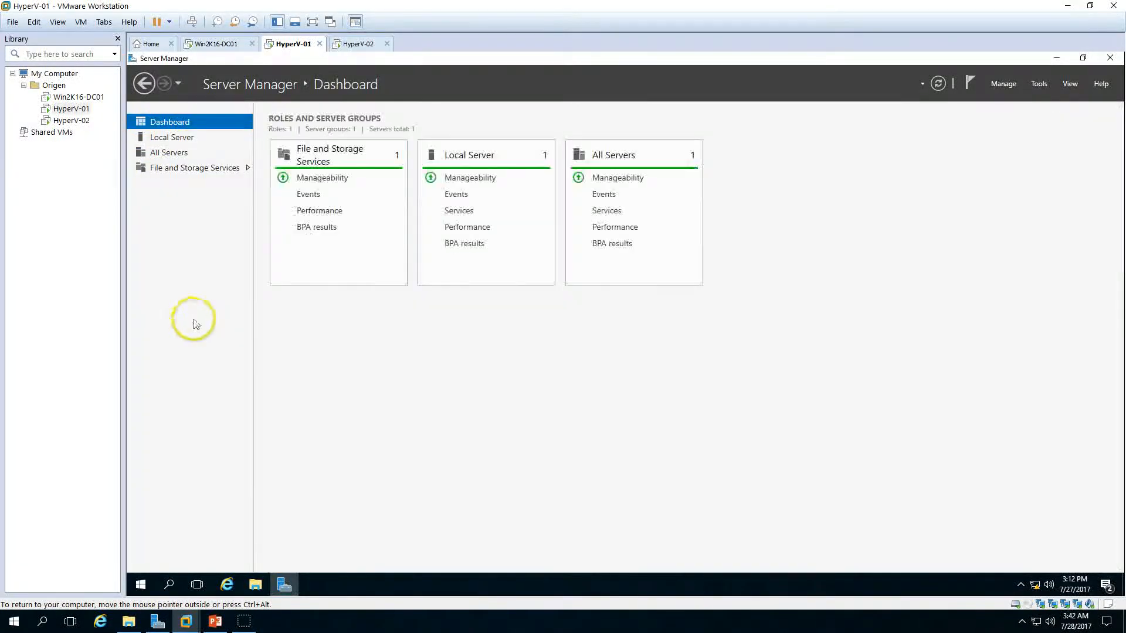
pyautogui.click(354, 47)
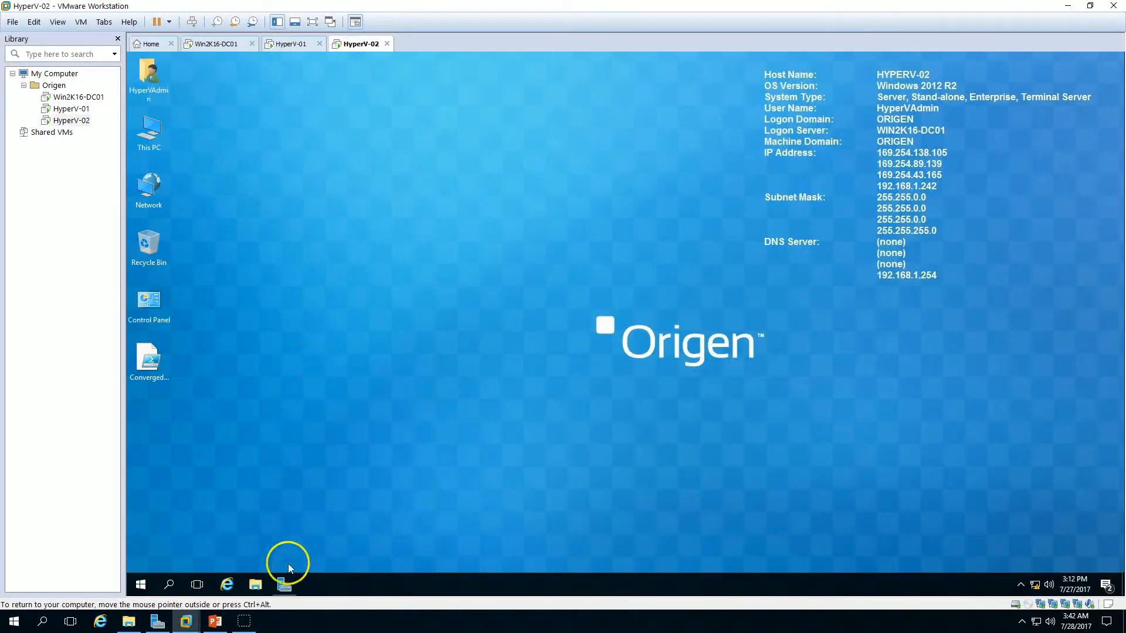
pyautogui.click(283, 583)
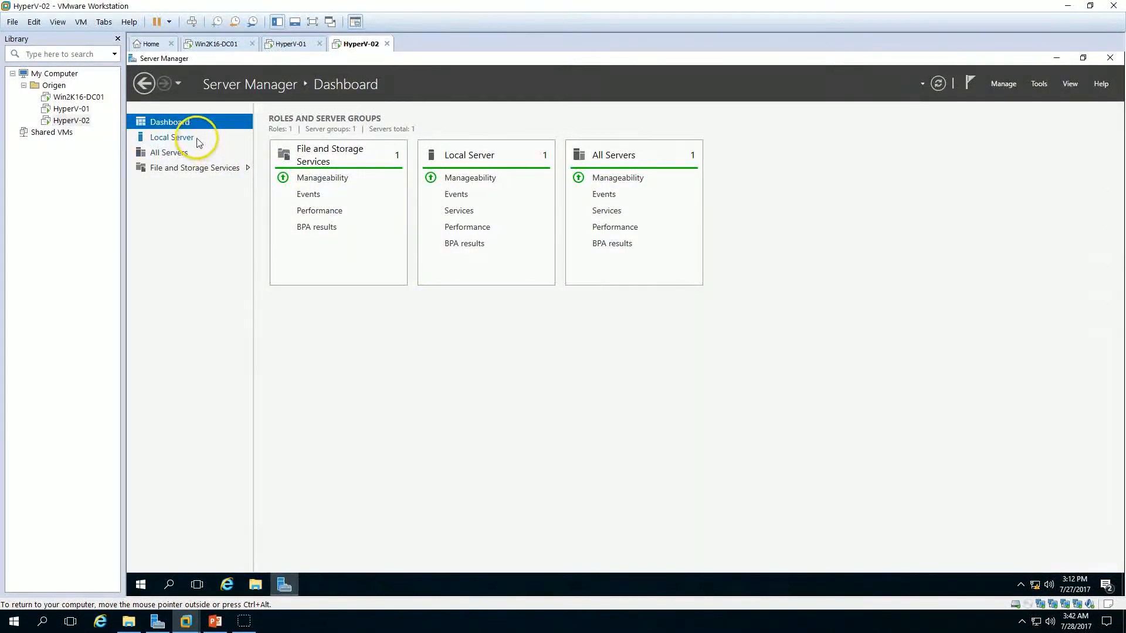
pyautogui.click(176, 138)
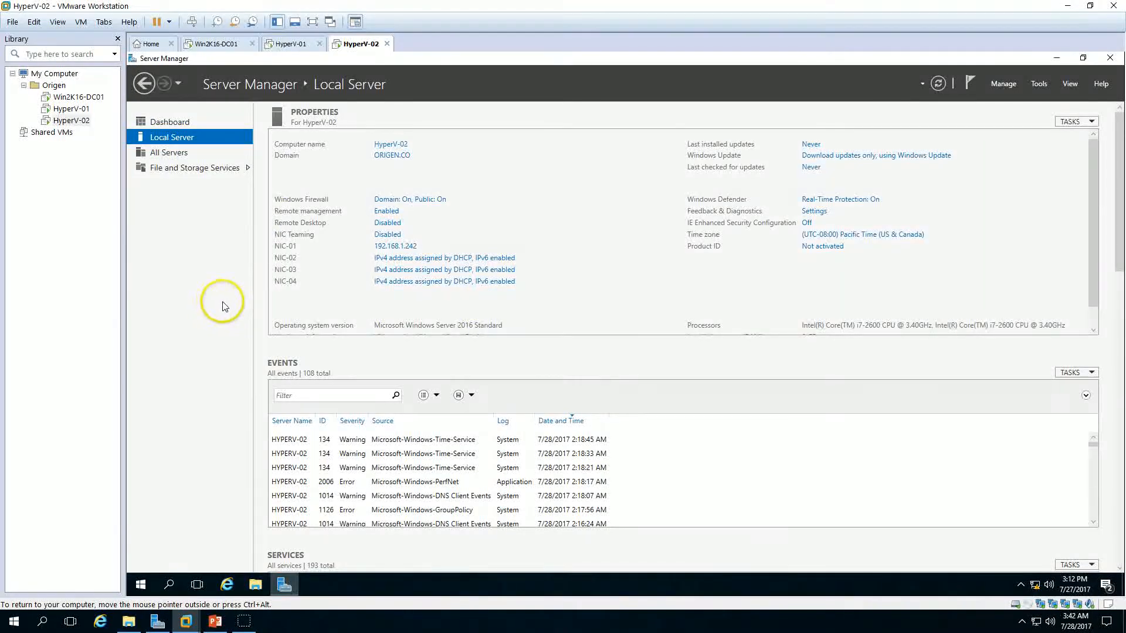
pyautogui.click(400, 245)
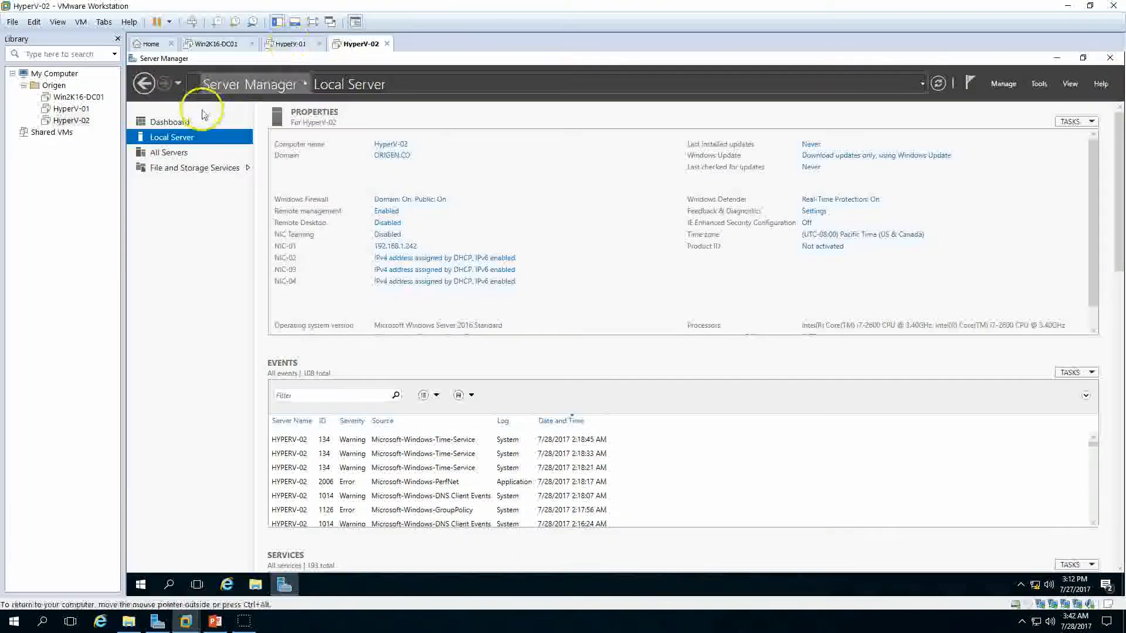
pyautogui.click(292, 44)
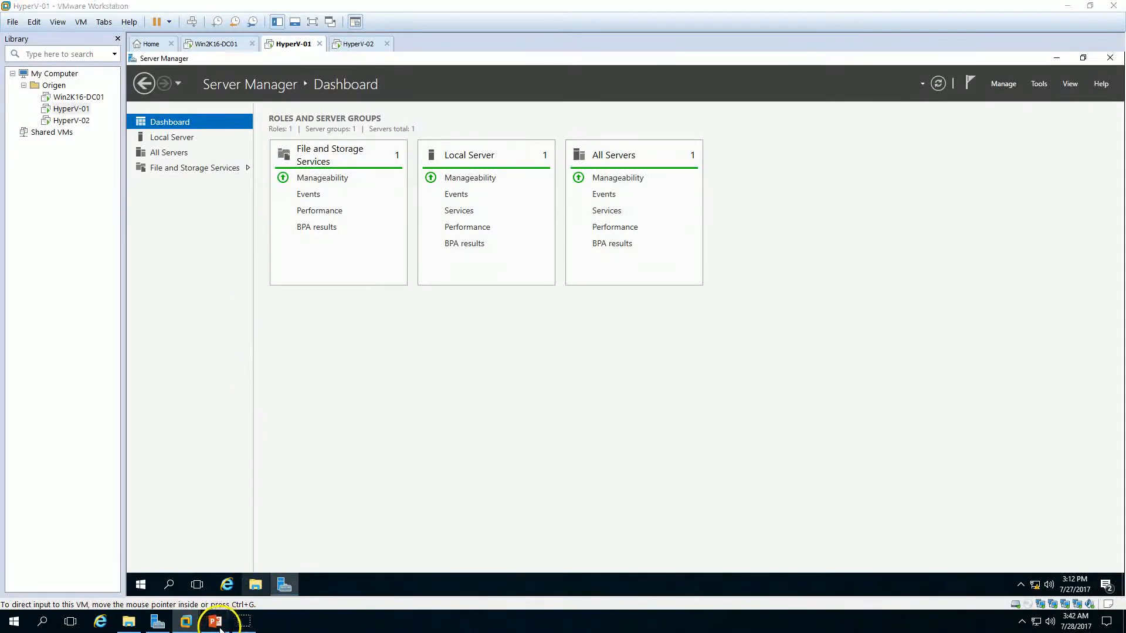
# Step: Review the demo environment and step-by-step slides of the presentation, then return to the virtual machines
pyautogui.click(216, 622)
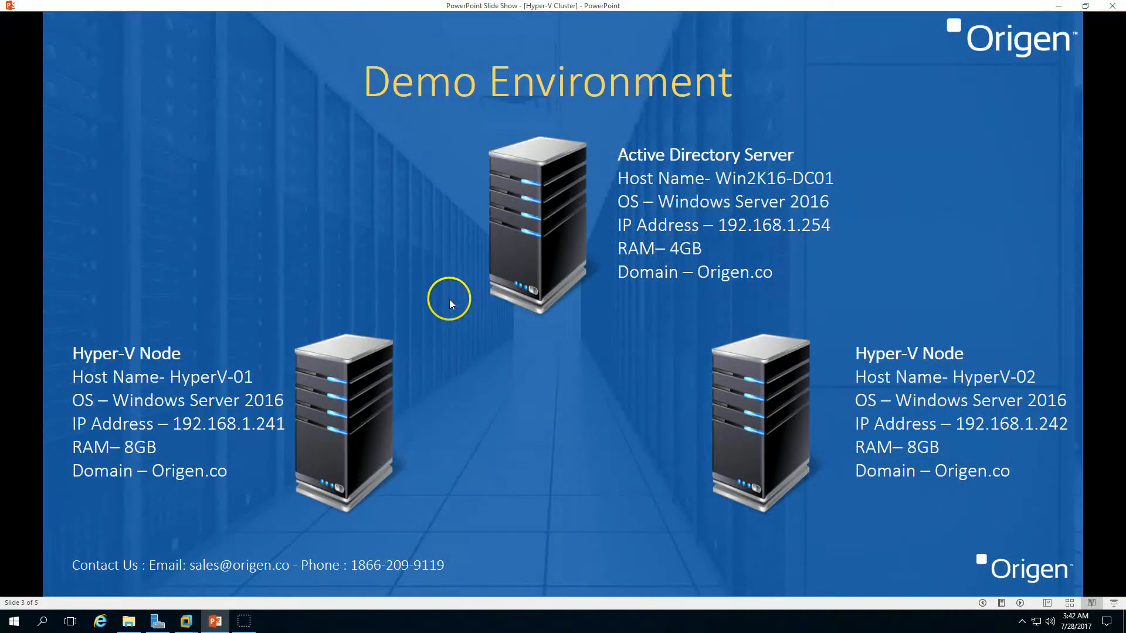
pyautogui.click(1020, 602)
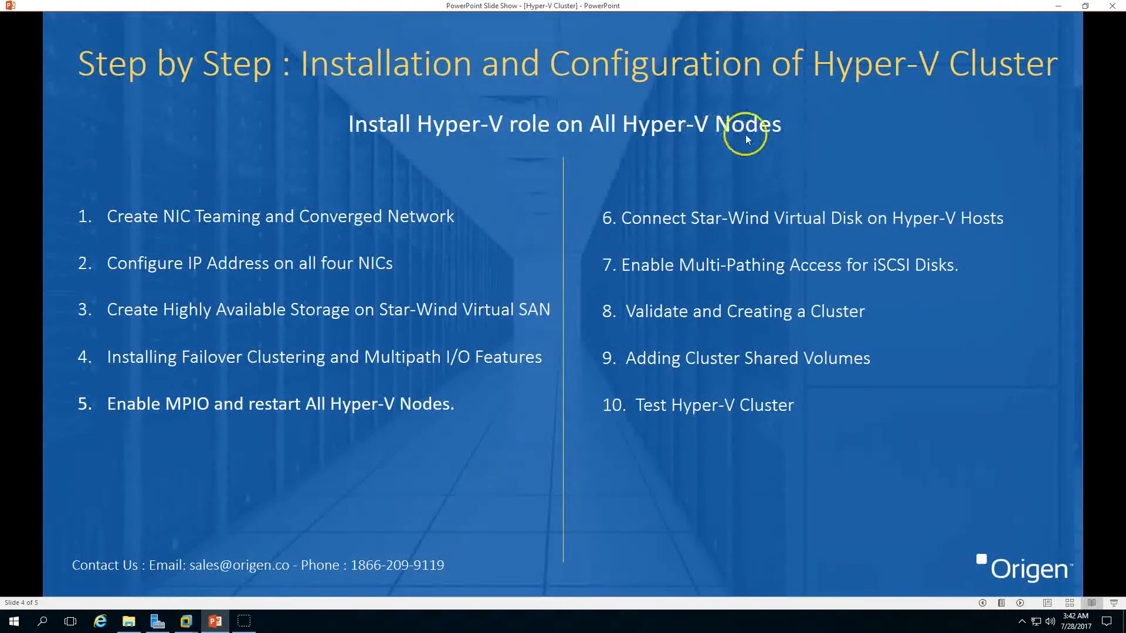
pyautogui.click(215, 620)
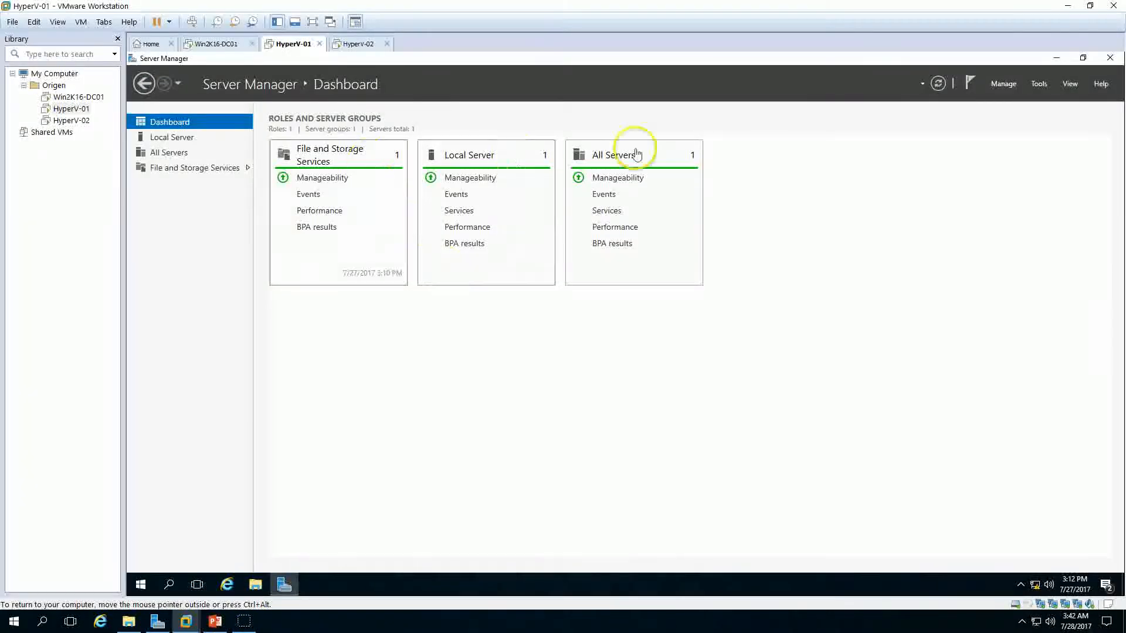
pyautogui.click(1004, 85)
pyautogui.click(1013, 99)
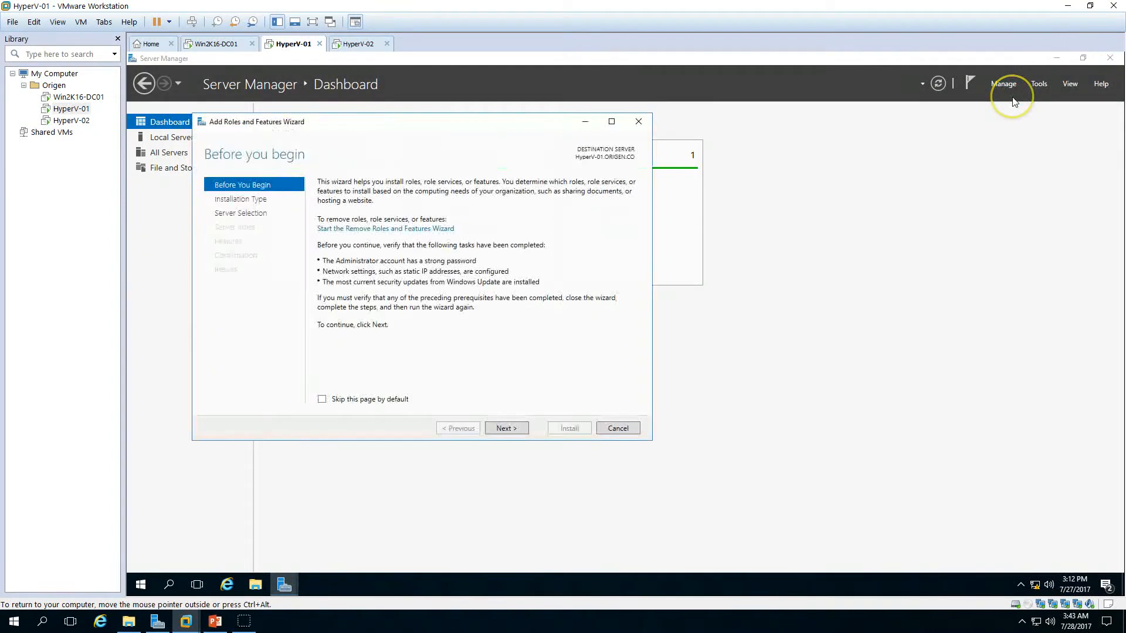
pyautogui.click(515, 429)
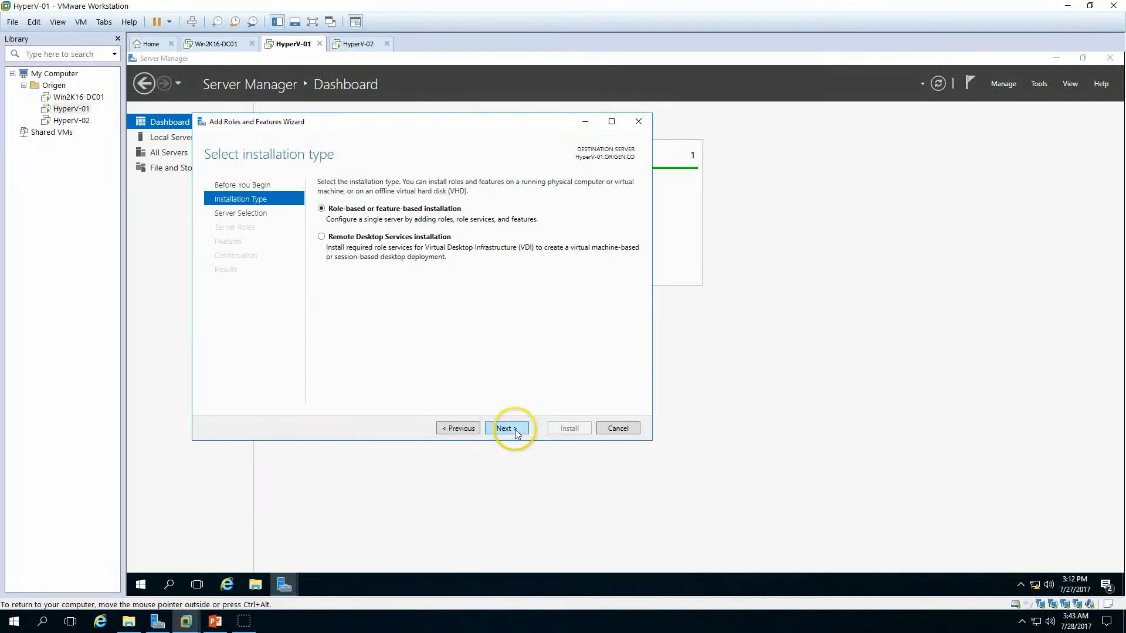
pyautogui.click(613, 429)
# Step: Start the Add Roles and Features wizard on HyperV-01 with a role-based installation on the local server
pyautogui.click(1011, 91)
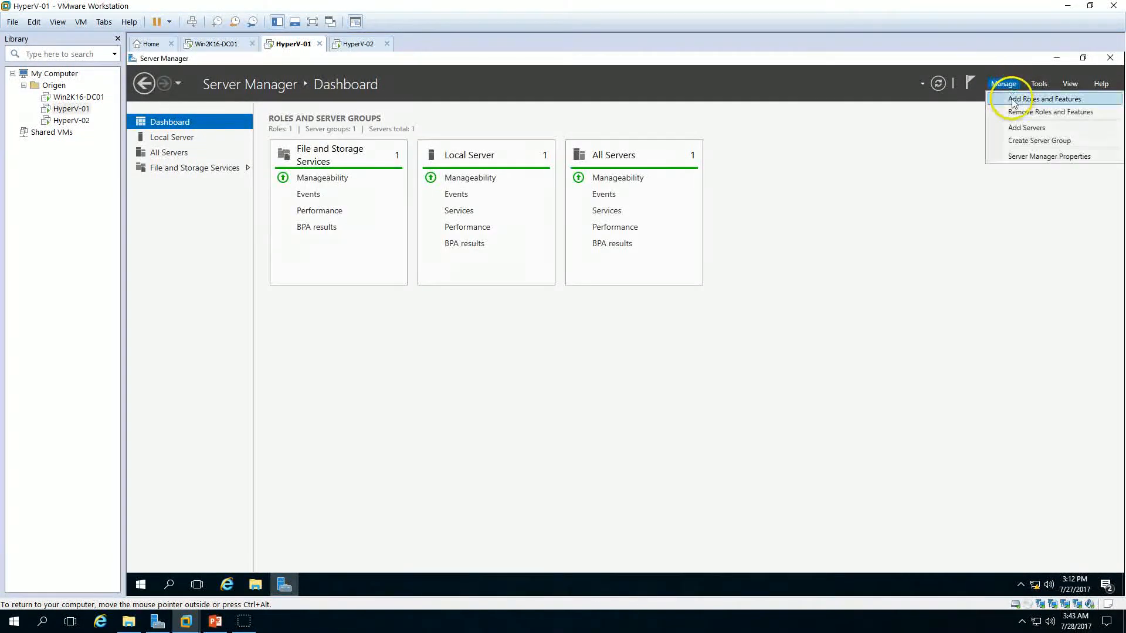
pyautogui.click(1014, 101)
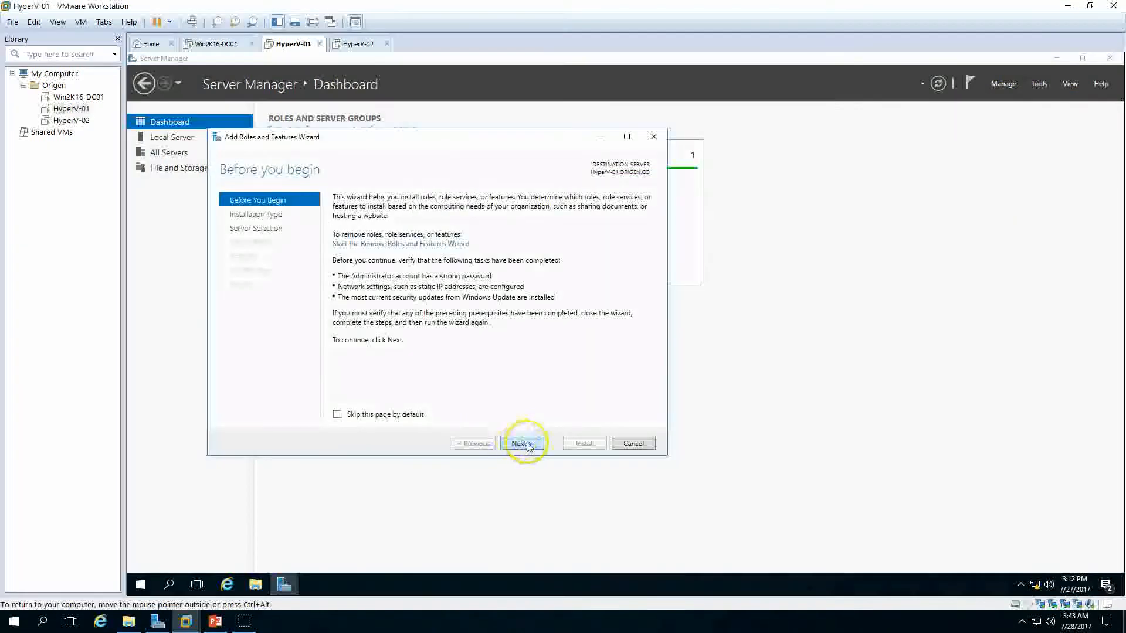
pyautogui.click(521, 444)
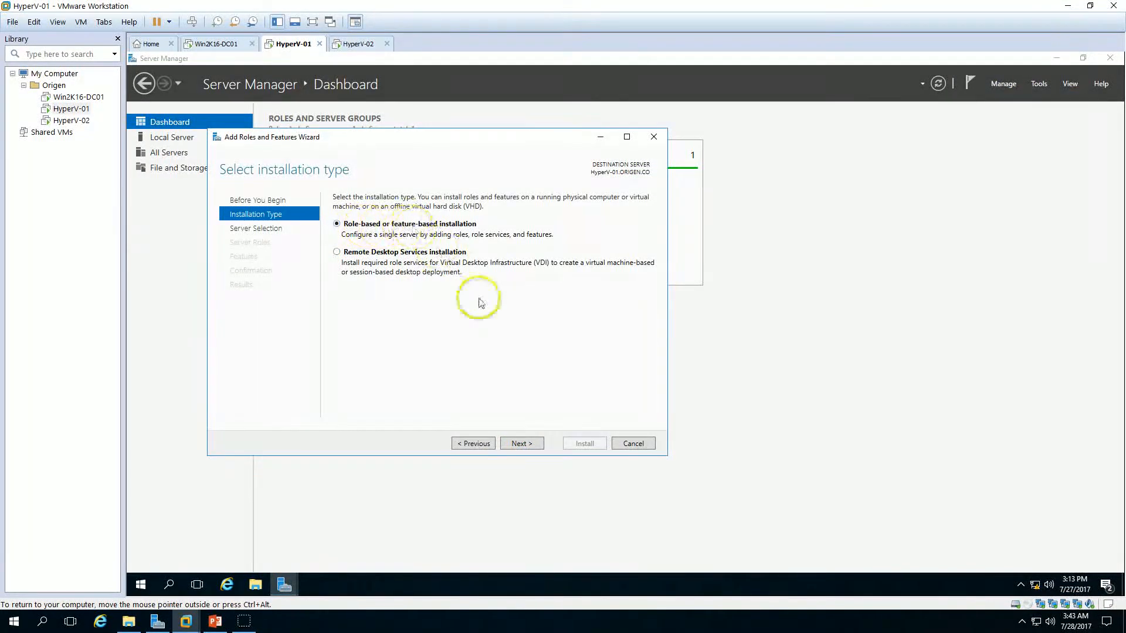
pyautogui.click(537, 444)
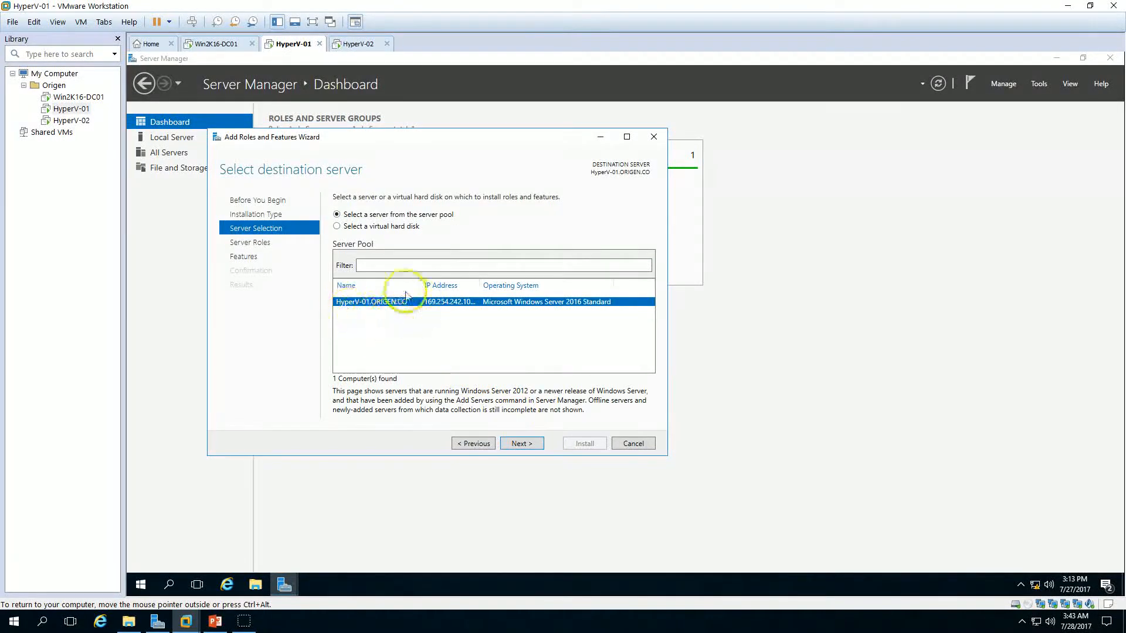
pyautogui.click(522, 444)
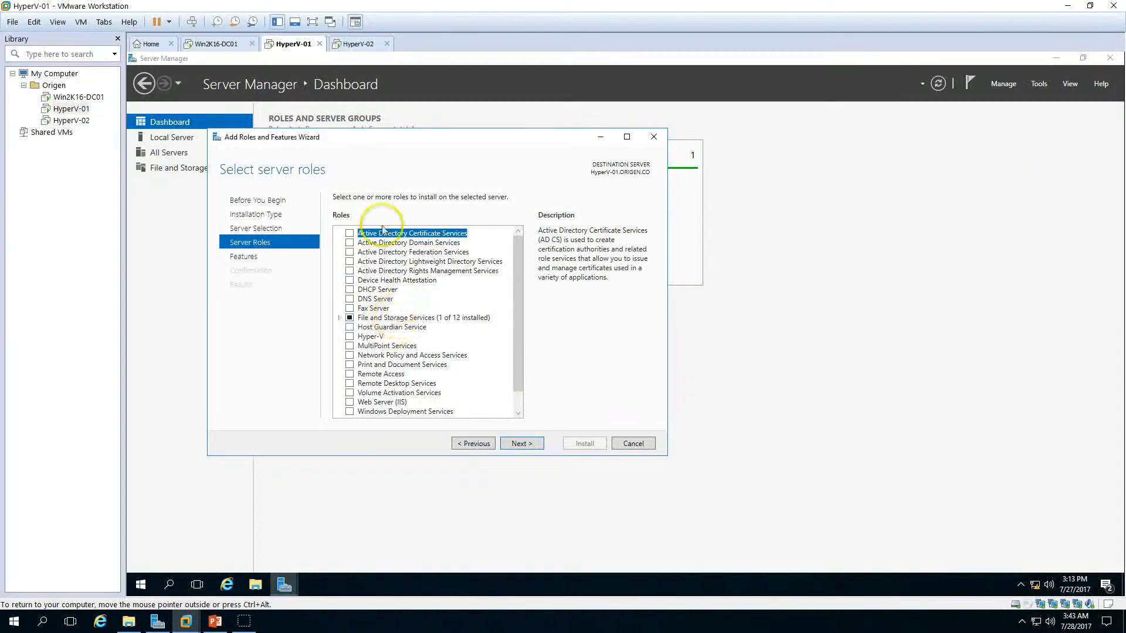
# Step: Select the Hyper-V role, including its management tools, and continue past the roles page
pyautogui.click(350, 337)
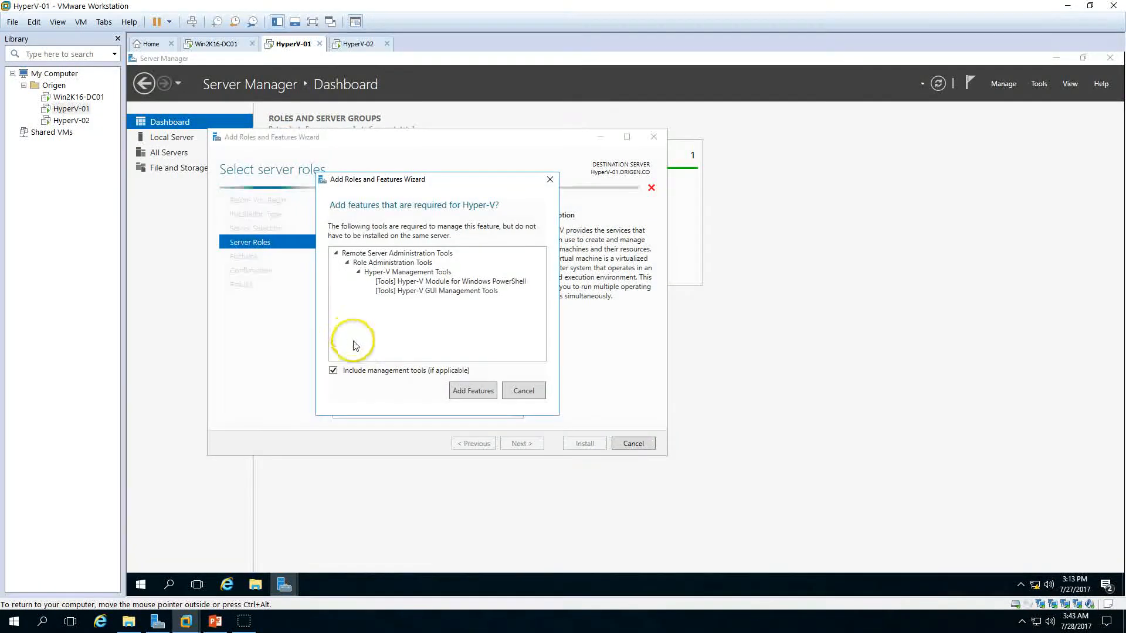
pyautogui.click(475, 391)
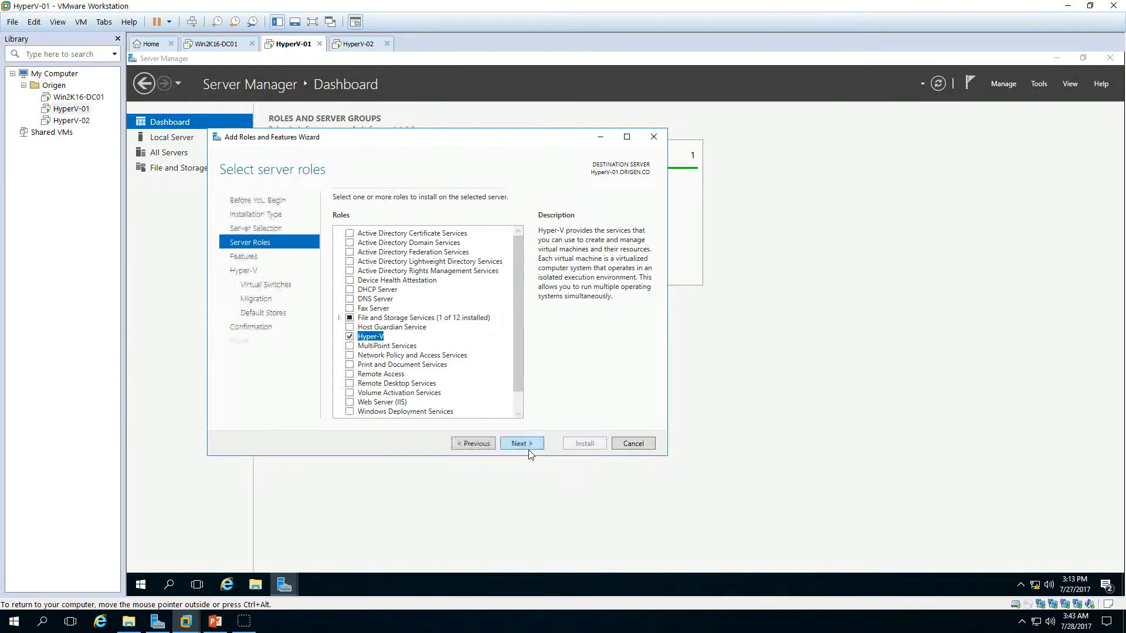
pyautogui.click(531, 446)
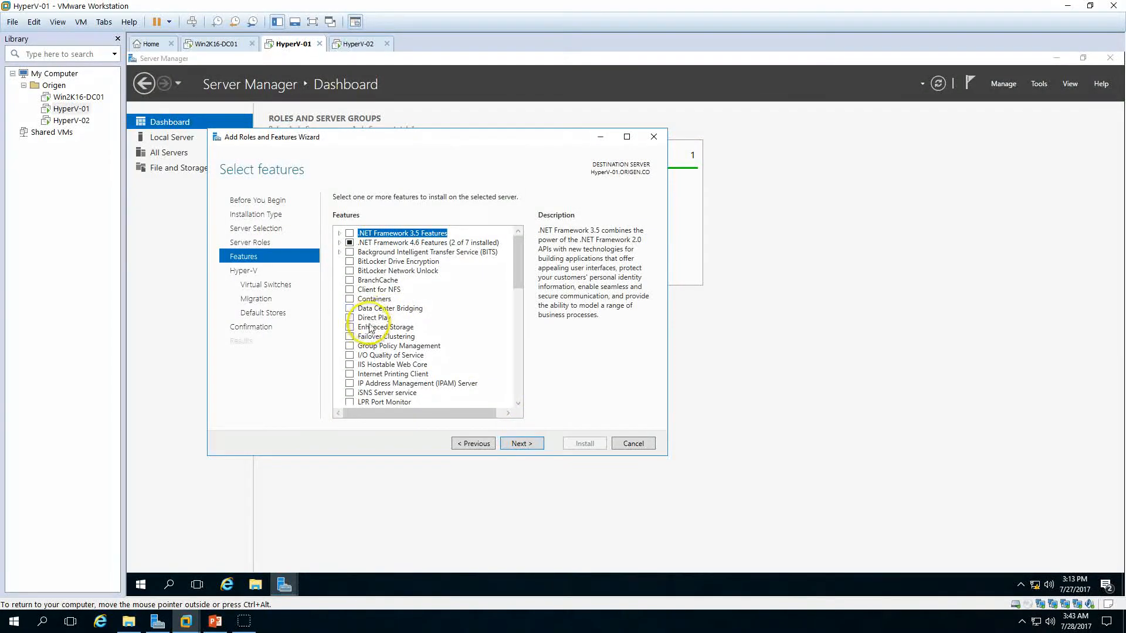
# Step: Continue through the features, Hyper-V, virtual switches, migration and default stores pages, keeping the defaults
pyautogui.click(519, 444)
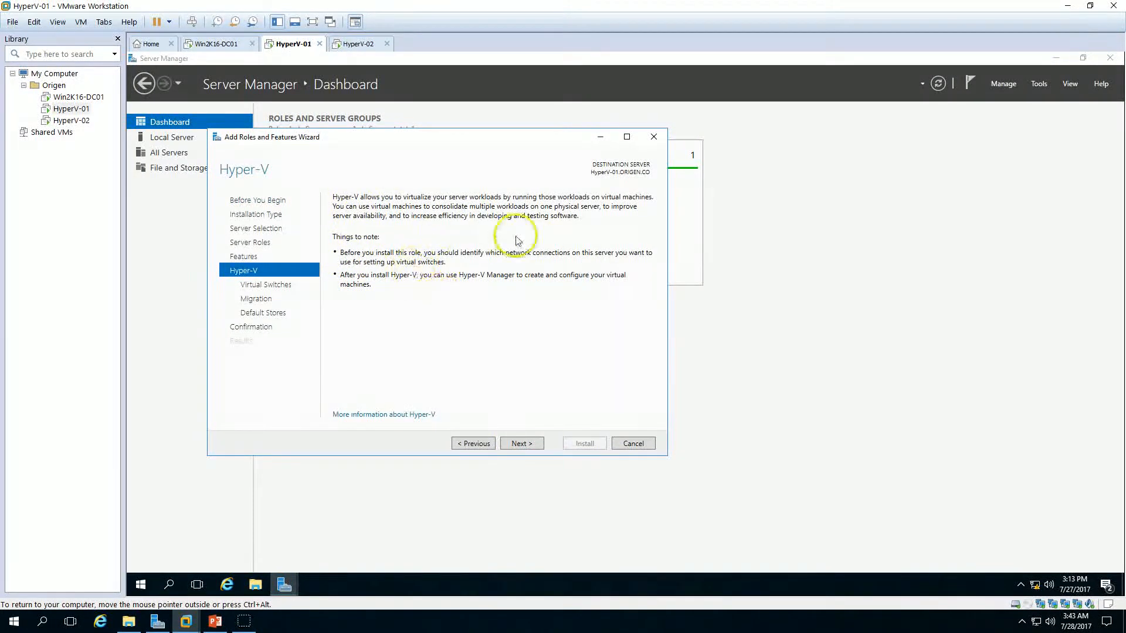
pyautogui.click(525, 445)
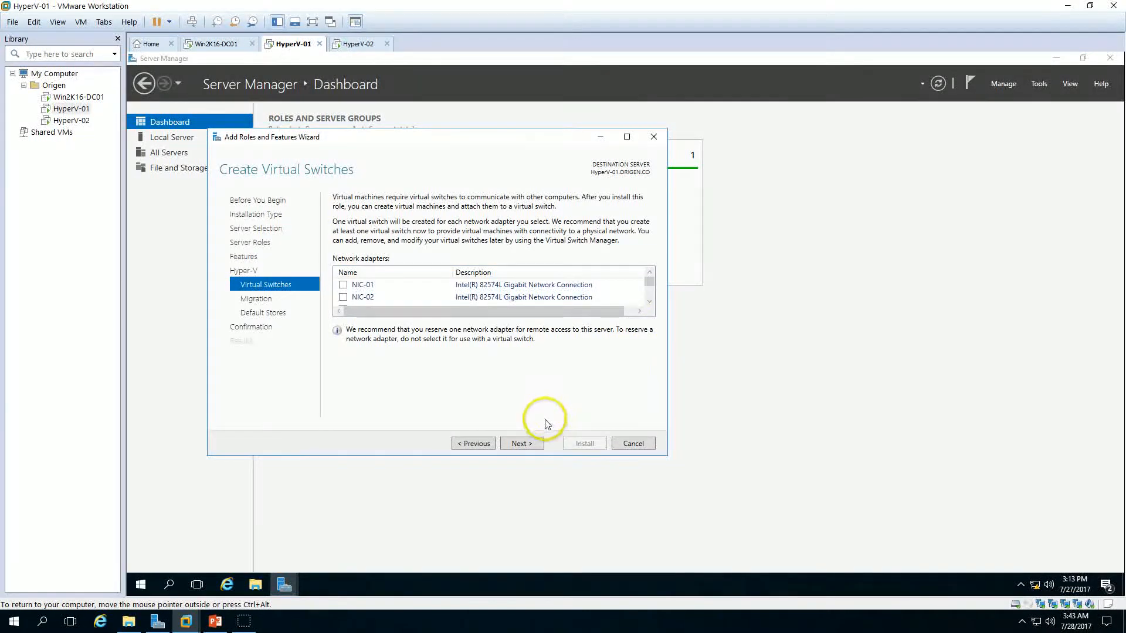
pyautogui.click(524, 445)
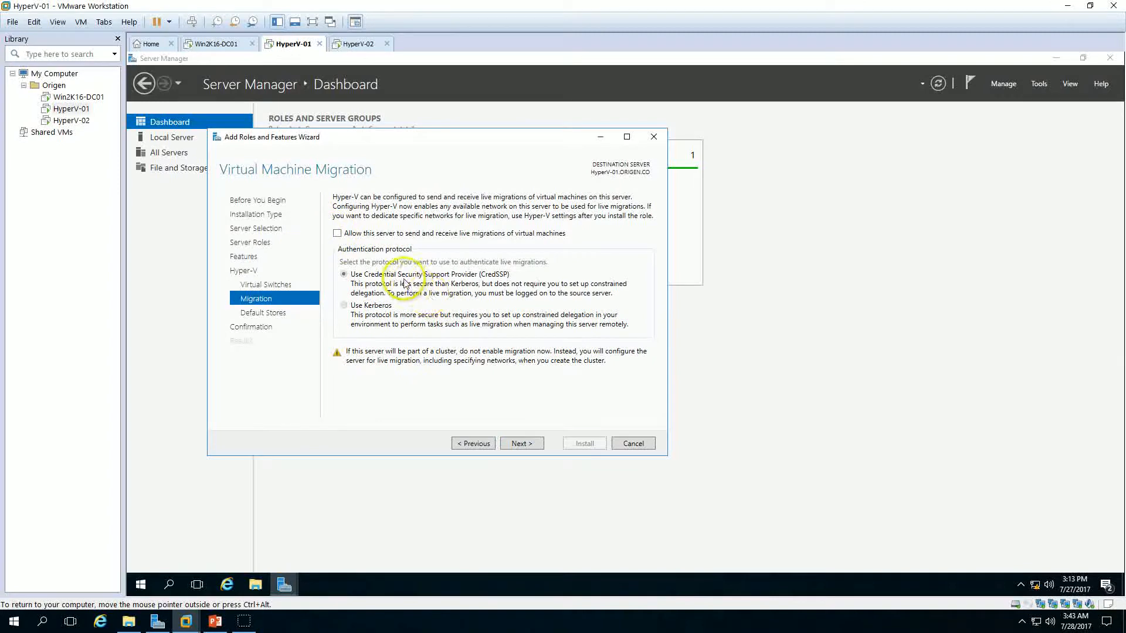
pyautogui.click(522, 444)
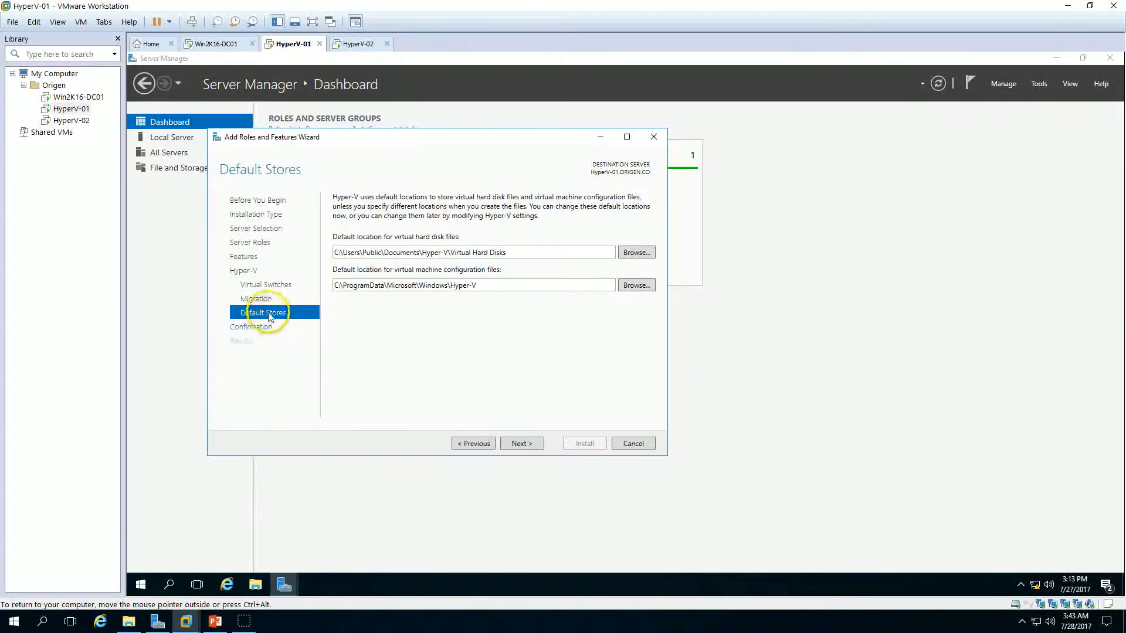
pyautogui.click(523, 441)
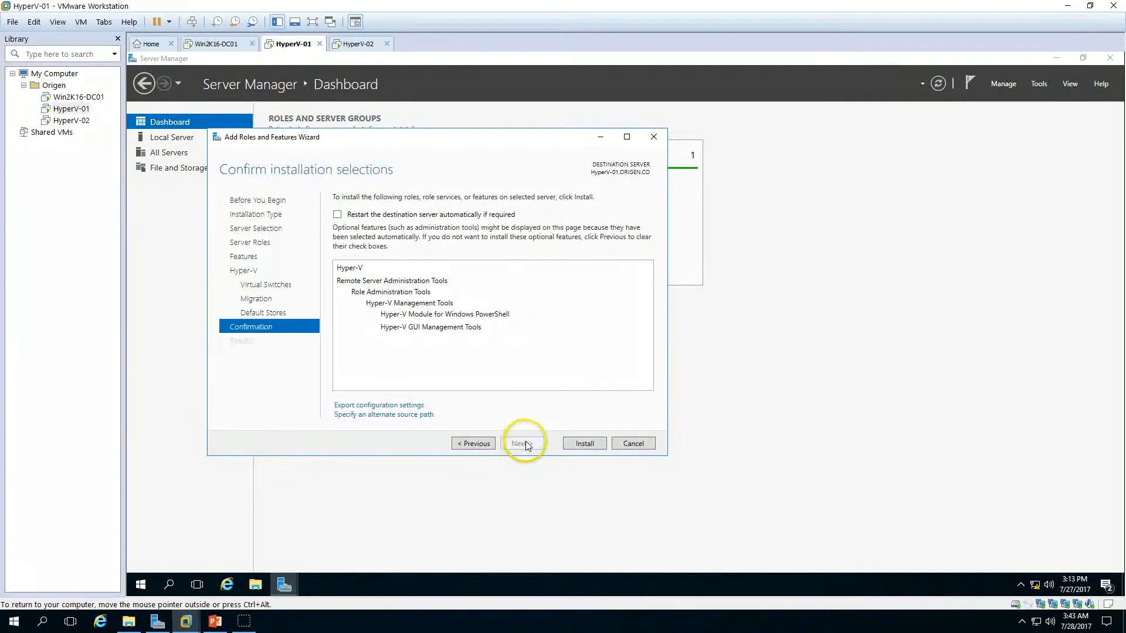
# Step: Allow automatic restart of the destination server and install the Hyper-V role on HyperV-01
pyautogui.click(364, 218)
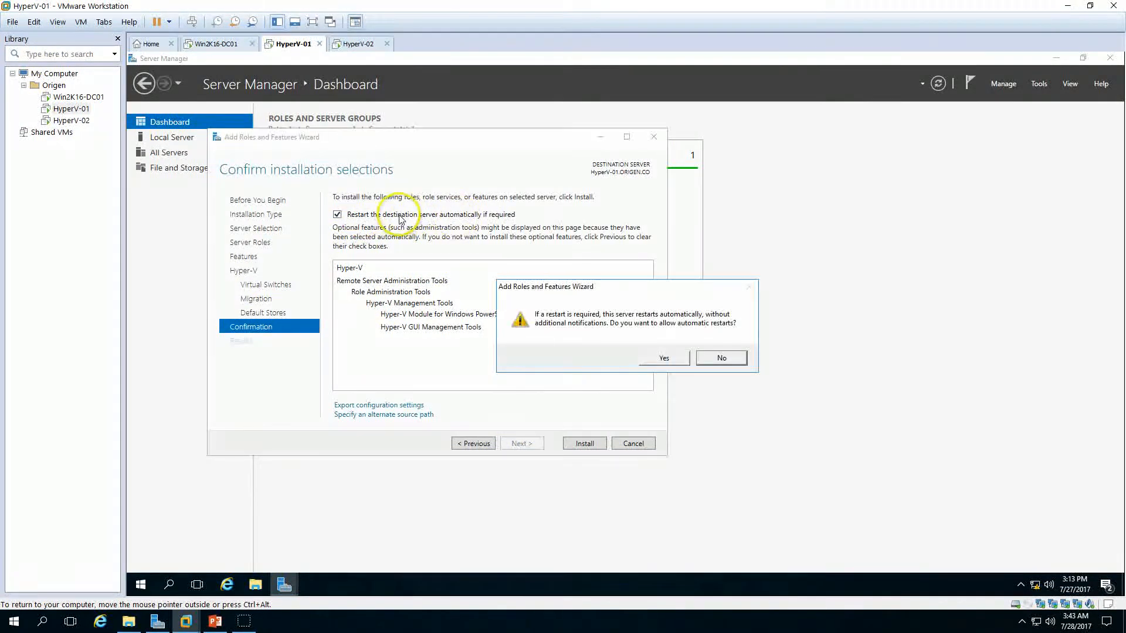
pyautogui.click(663, 358)
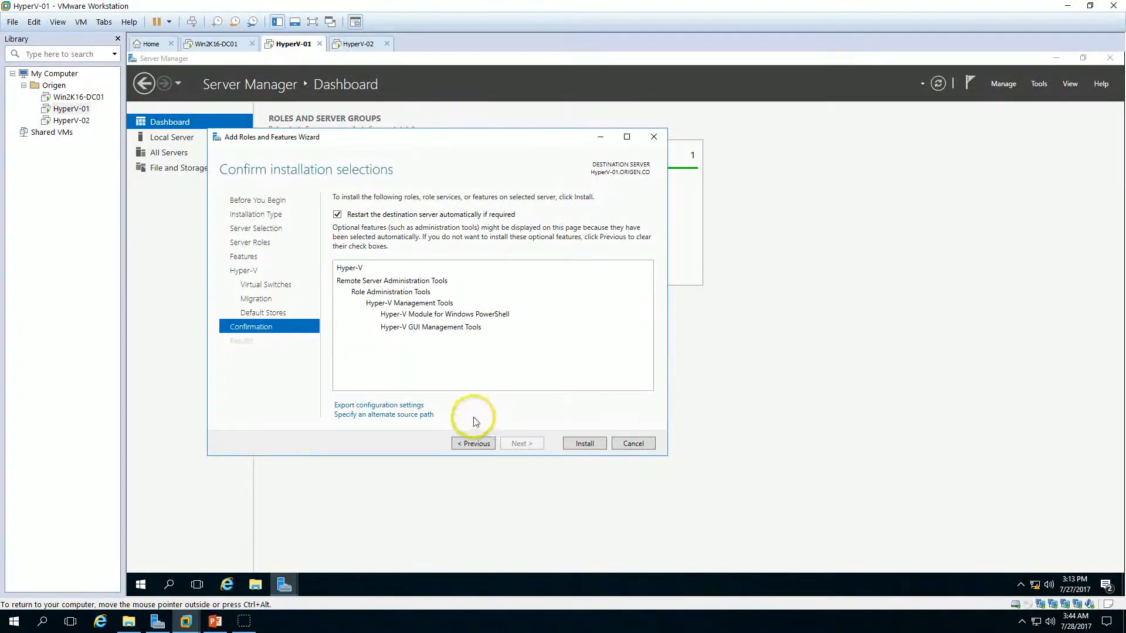
pyautogui.click(584, 444)
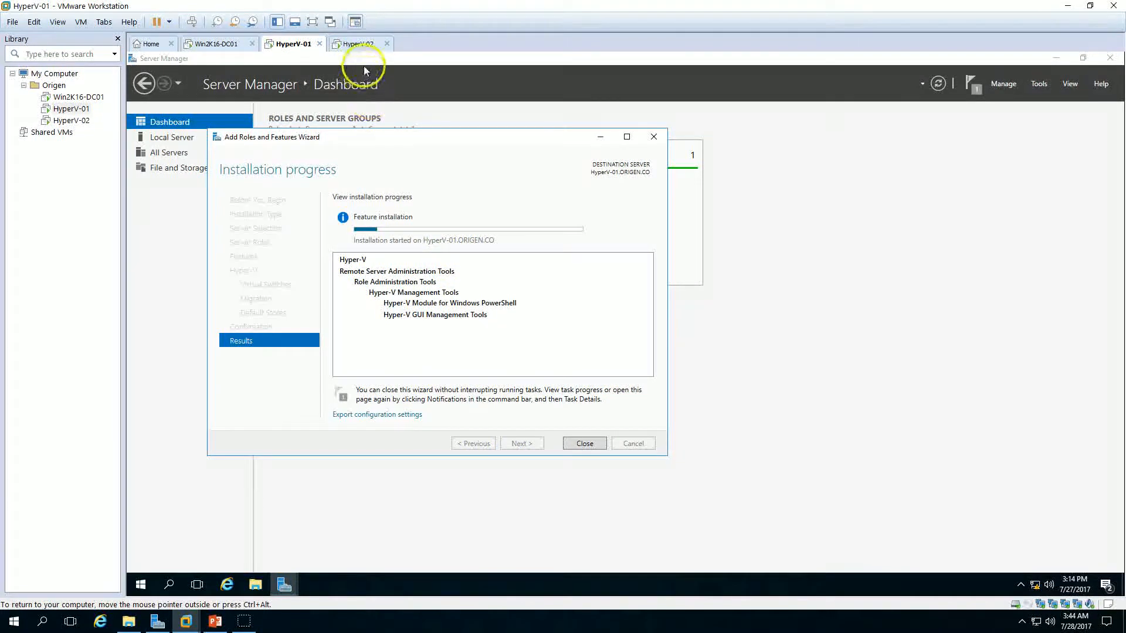
# Step: On HyperV-02, start the Add Roles and Features wizard with a role-based installation on the local server
pyautogui.click(359, 48)
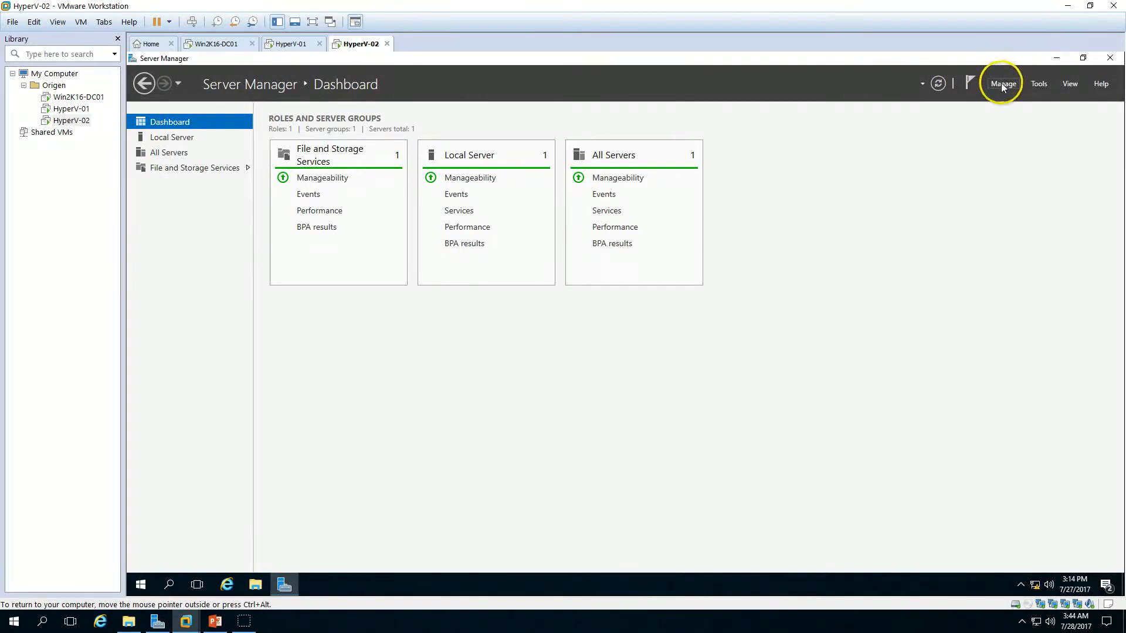
pyautogui.click(1003, 85)
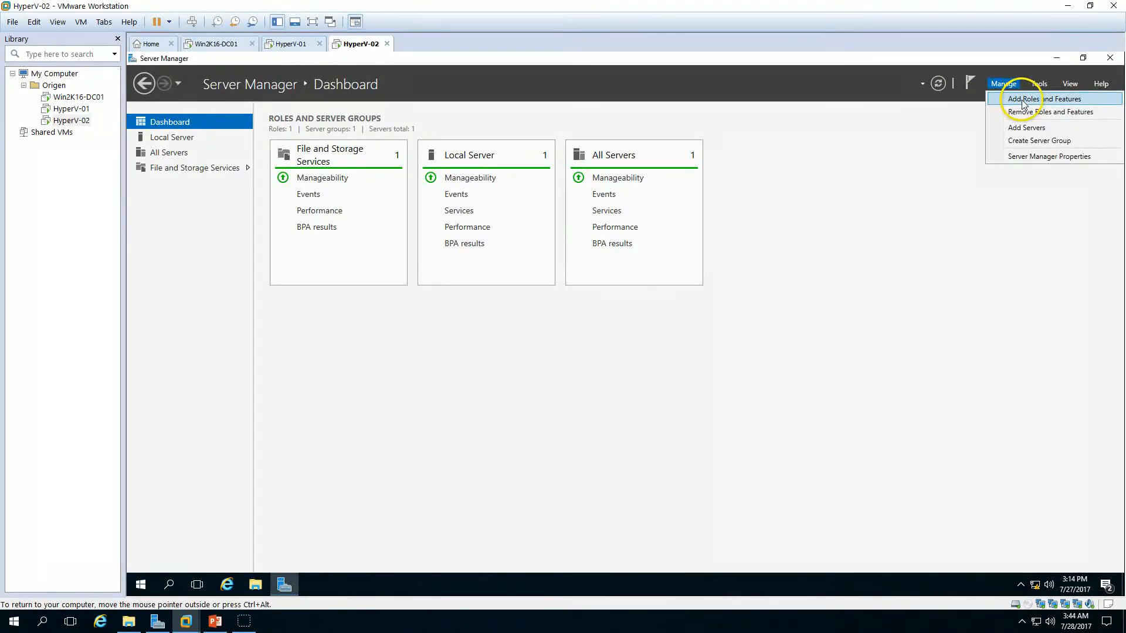
pyautogui.click(1023, 101)
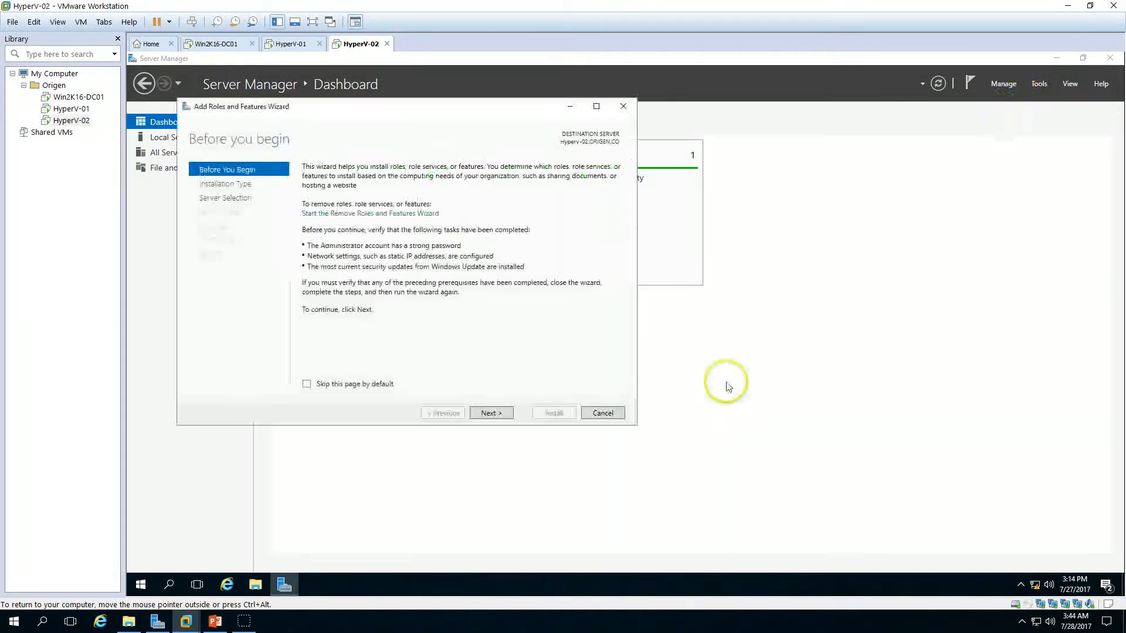
pyautogui.click(494, 413)
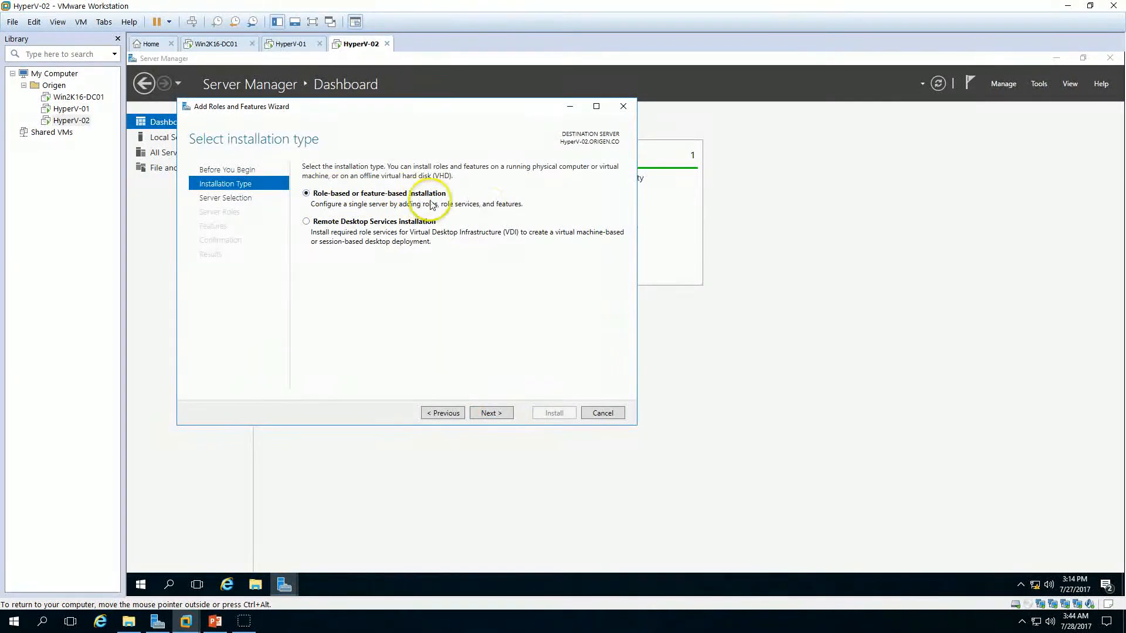
pyautogui.click(491, 413)
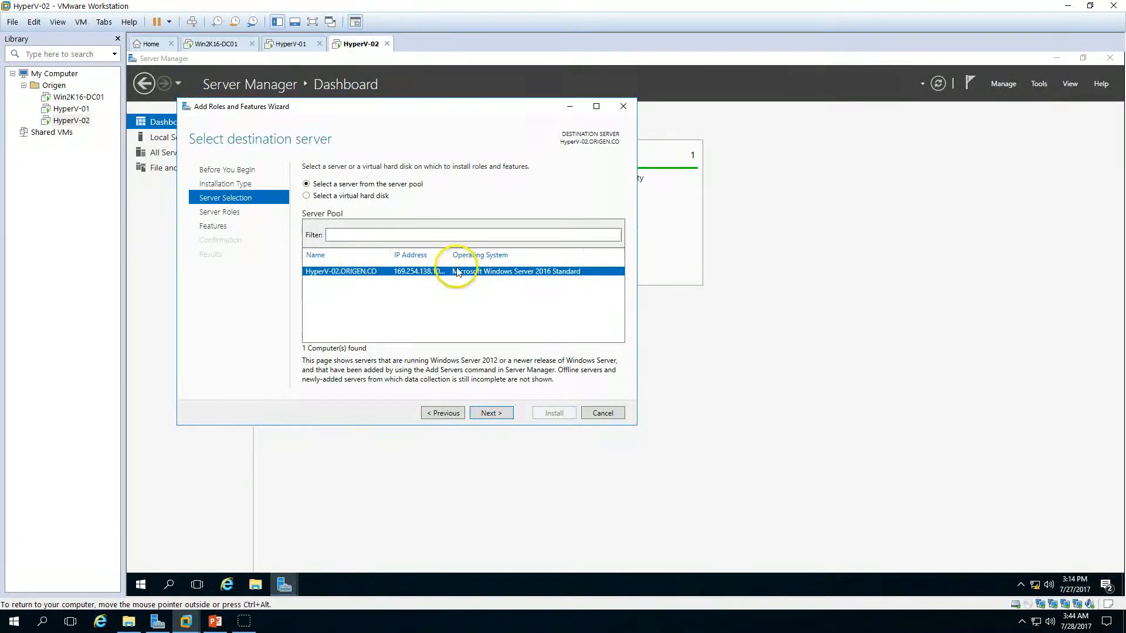
pyautogui.click(470, 255)
pyautogui.click(492, 411)
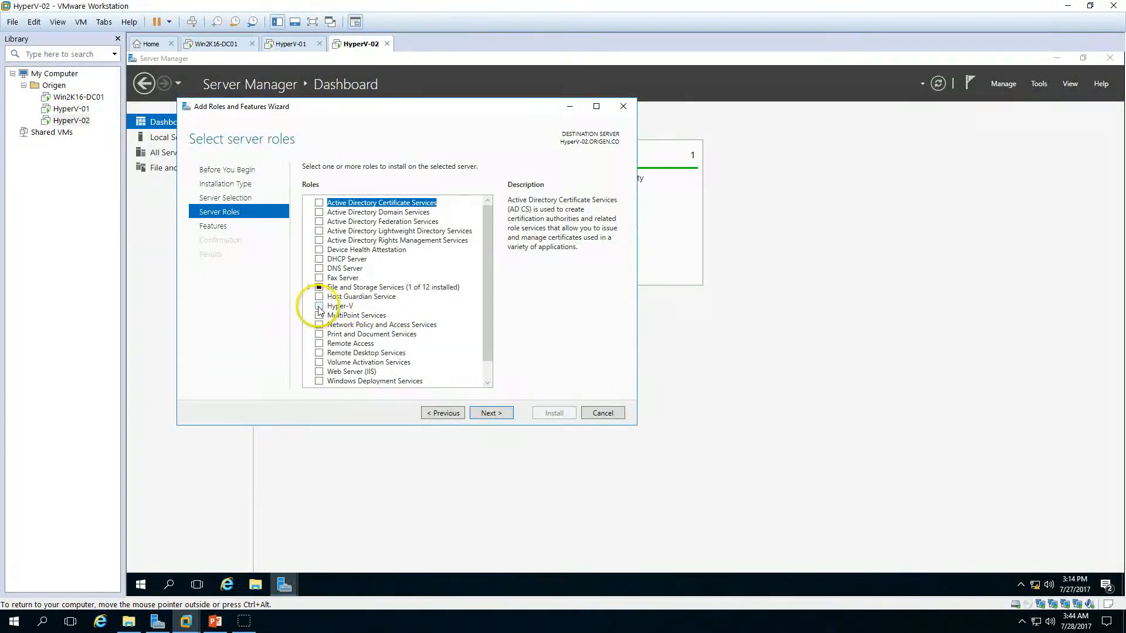
# Step: Select the Hyper-V role with its management tools on HyperV-02 and continue to the features page
pyautogui.click(320, 306)
pyautogui.click(455, 363)
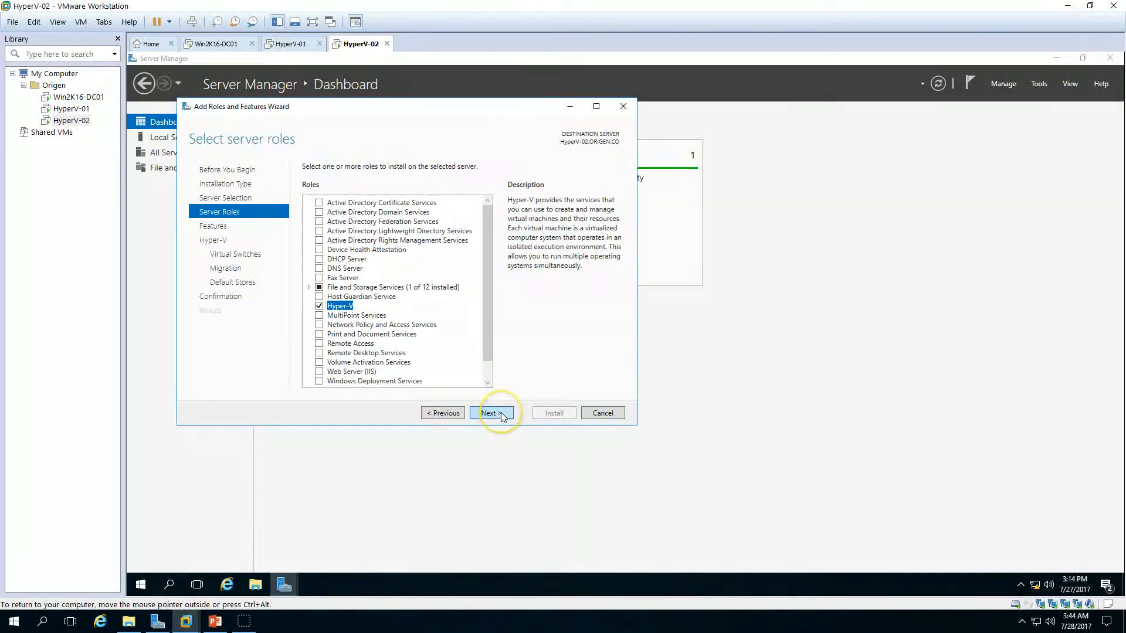
pyautogui.click(502, 415)
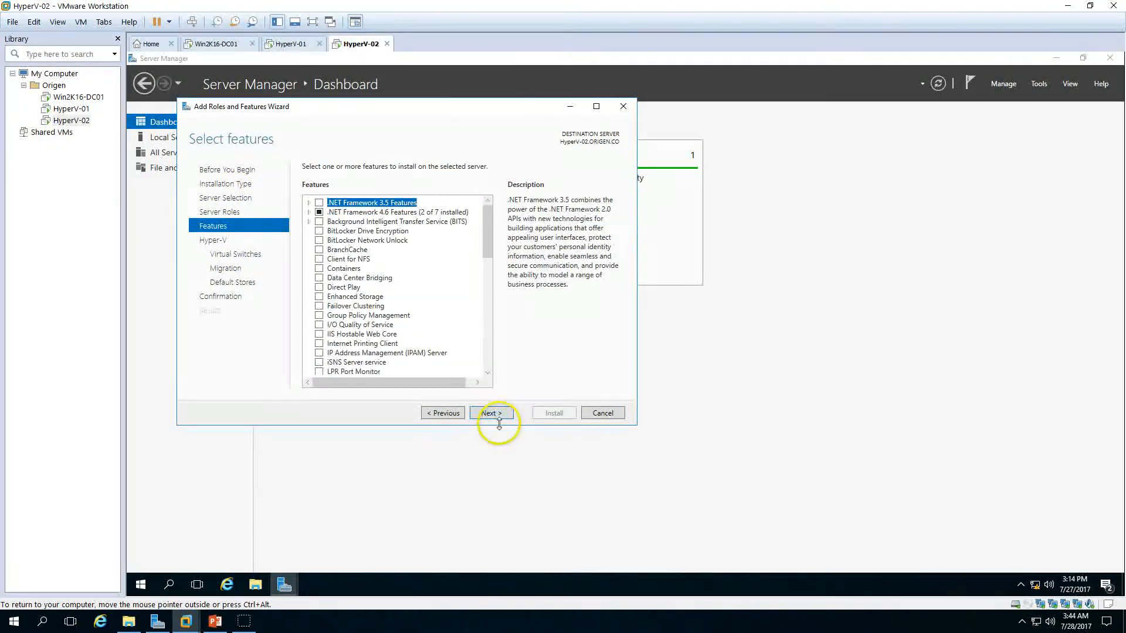
# Step: On HyperV-02, continue through the features, Hyper-V, virtual switches, migration and default stores pages, keeping the defaults
pyautogui.click(495, 417)
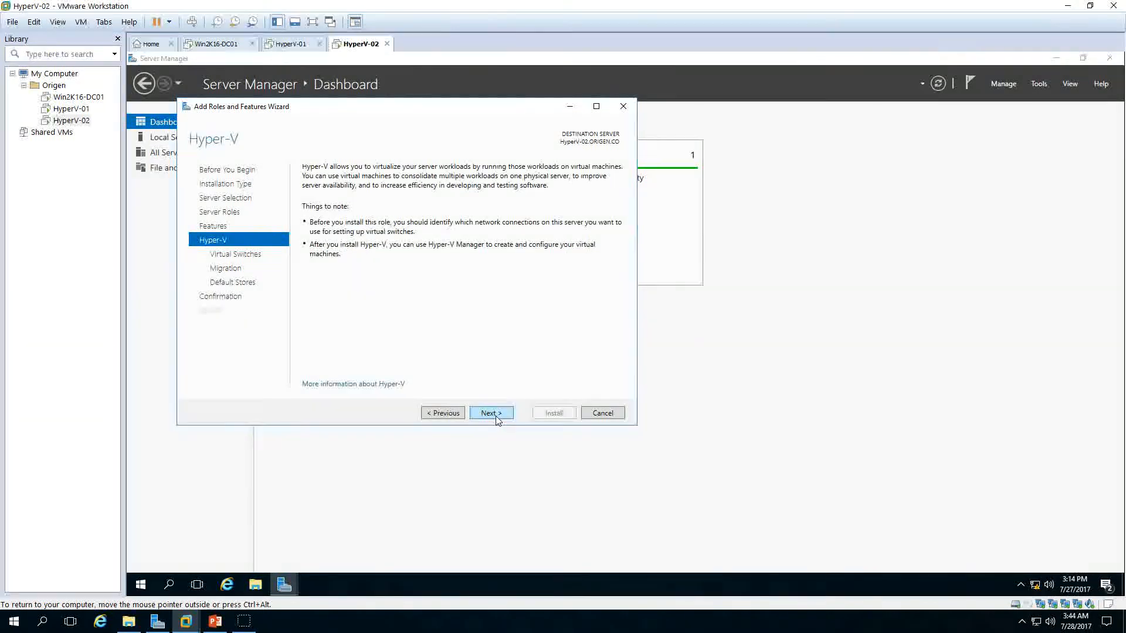
pyautogui.click(496, 417)
pyautogui.click(496, 417)
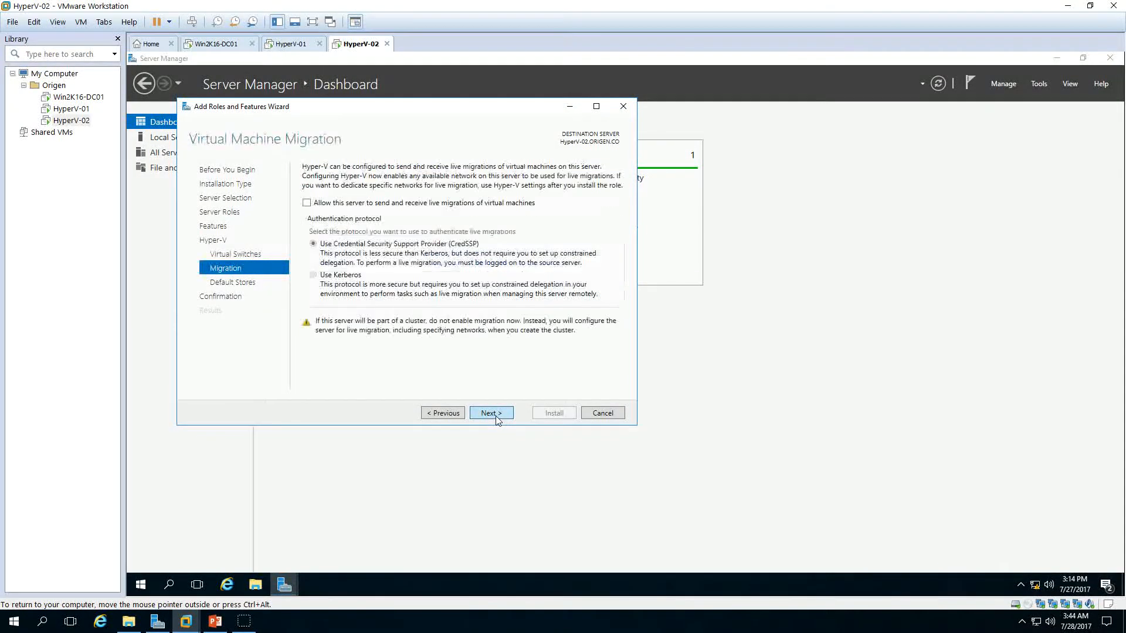
pyautogui.click(495, 417)
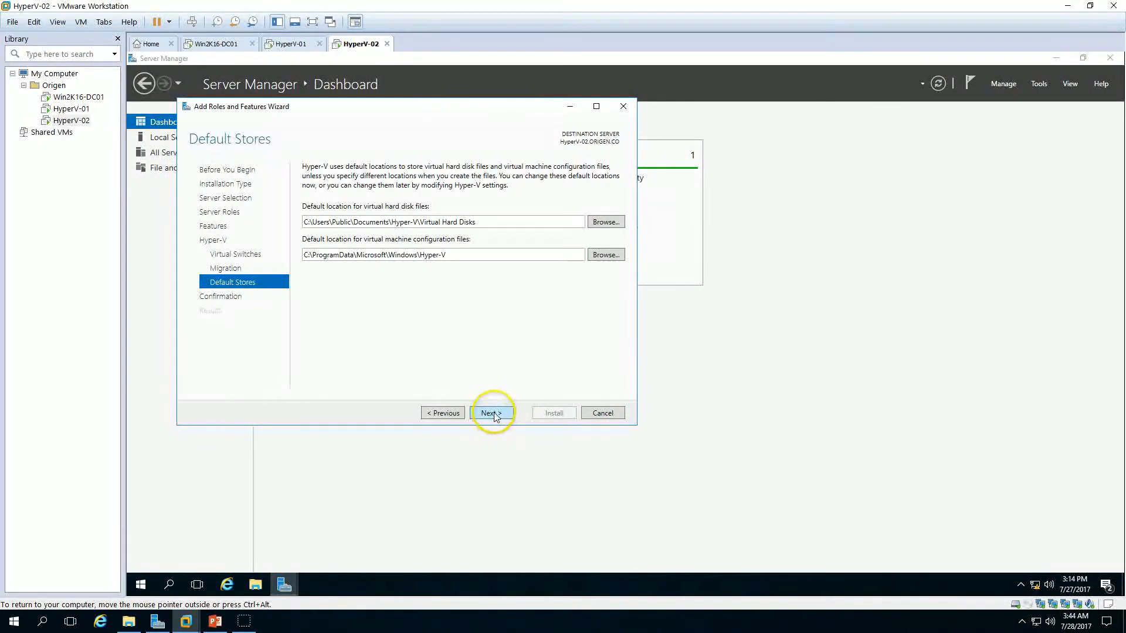
pyautogui.click(495, 417)
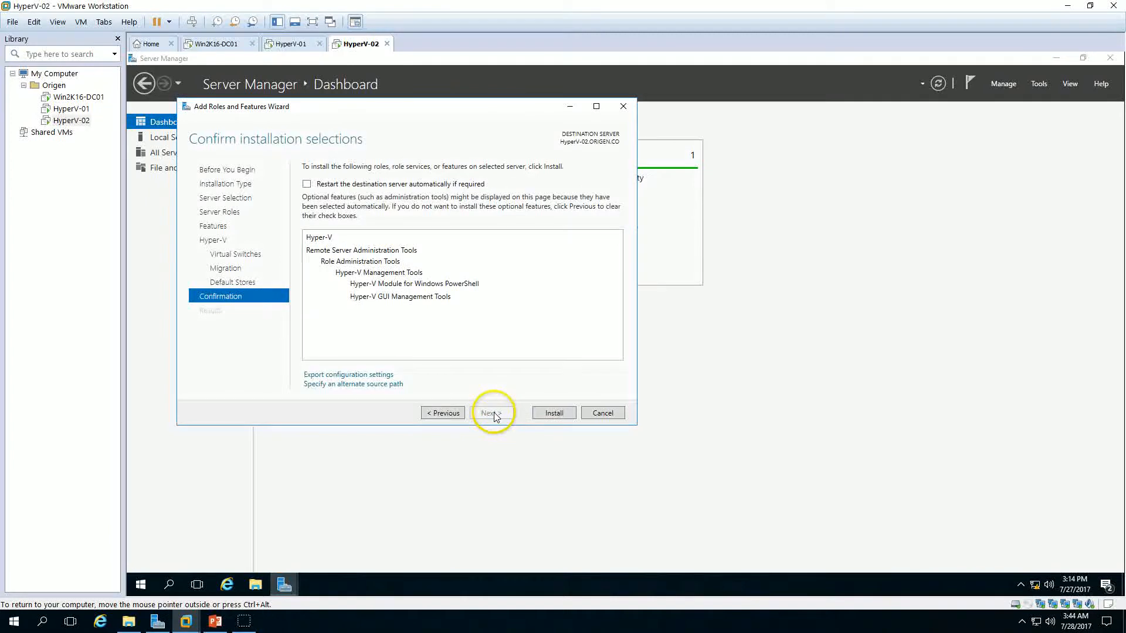
# Step: Allow automatic restart of the destination server and install the Hyper-V role on HyperV-02
pyautogui.click(337, 185)
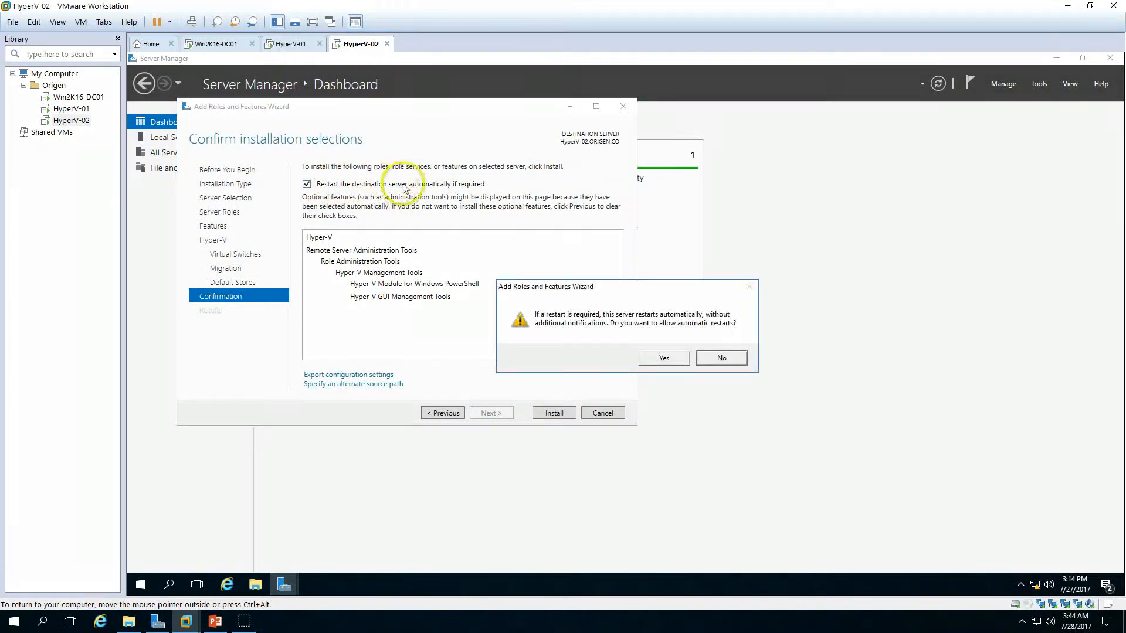
pyautogui.click(663, 358)
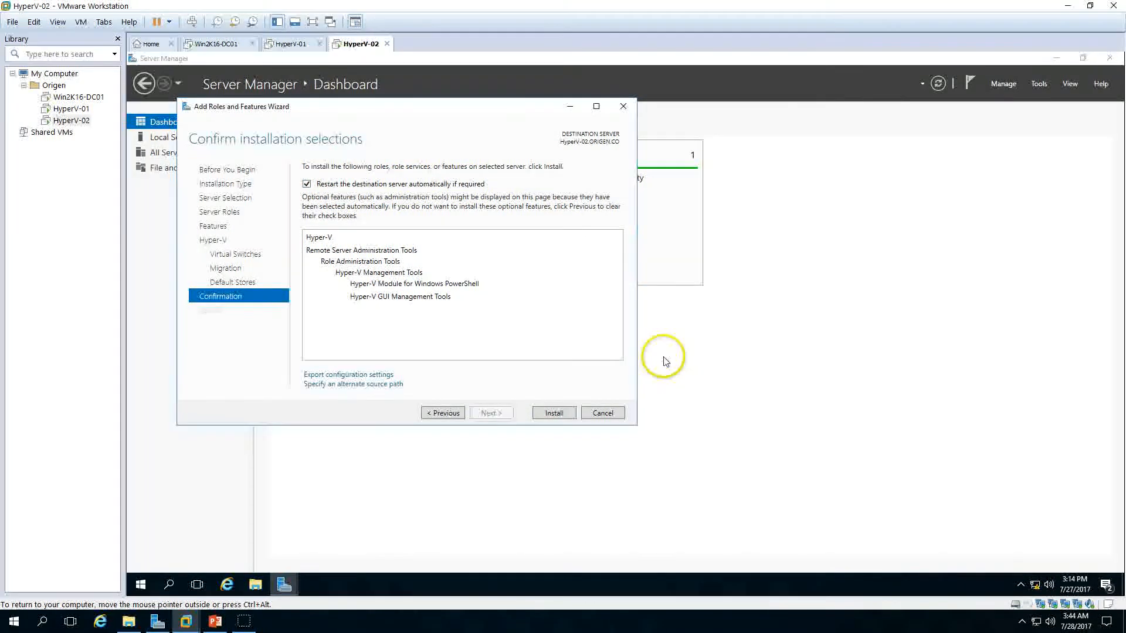
pyautogui.click(557, 414)
# Step: Monitor the installation progress and restarts of HyperV-01 and HyperV-02
pyautogui.moveTo(393, 108); pyautogui.dragTo(562, 149)
pyautogui.click(291, 44)
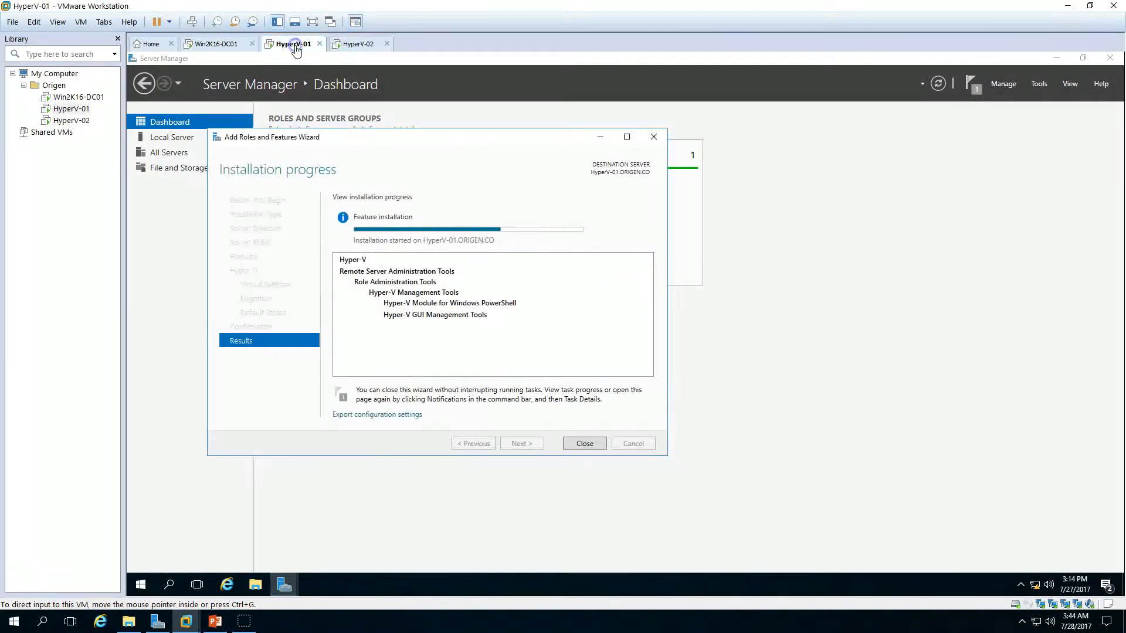
pyautogui.moveTo(445, 139); pyautogui.dragTo(560, 139)
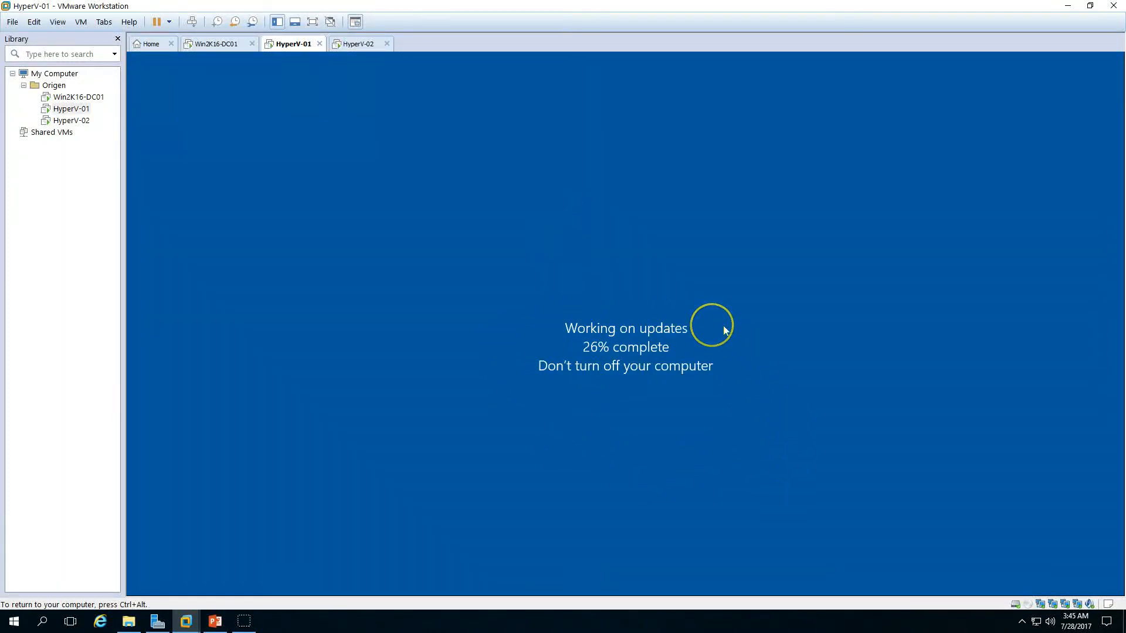
pyautogui.click(355, 44)
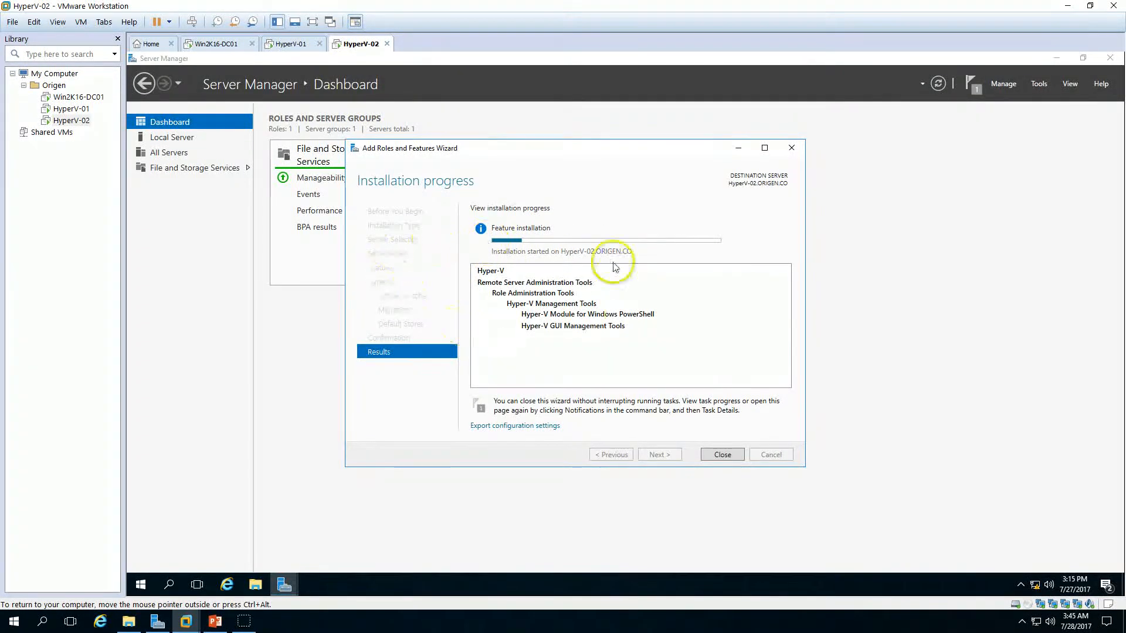
pyautogui.click(293, 44)
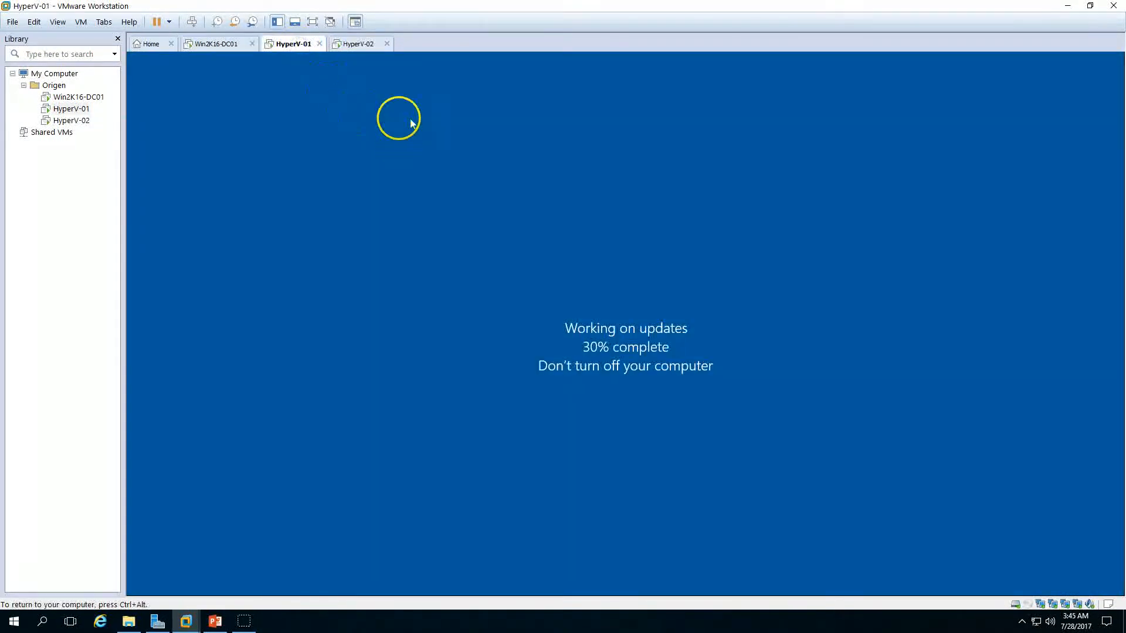
pyautogui.click(358, 44)
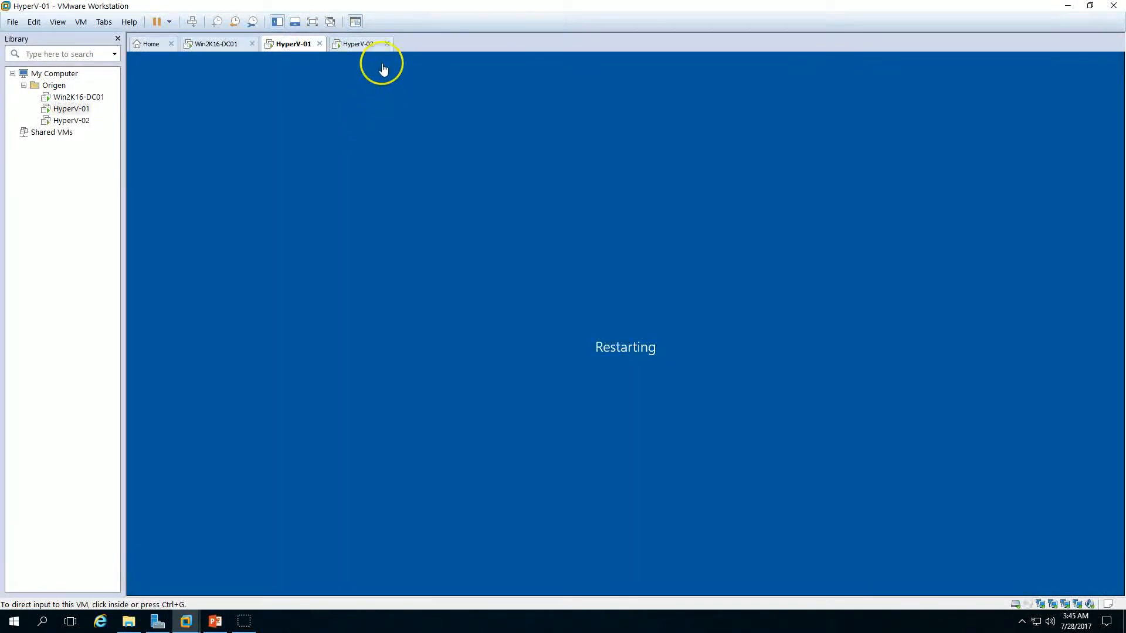
pyautogui.click(359, 45)
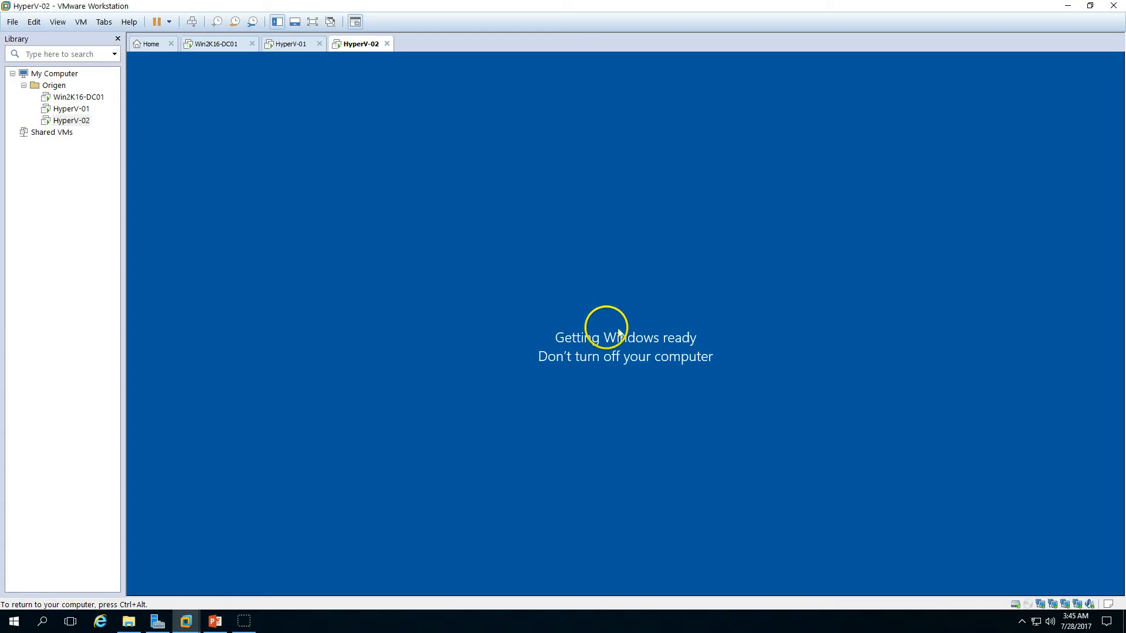
pyautogui.click(285, 46)
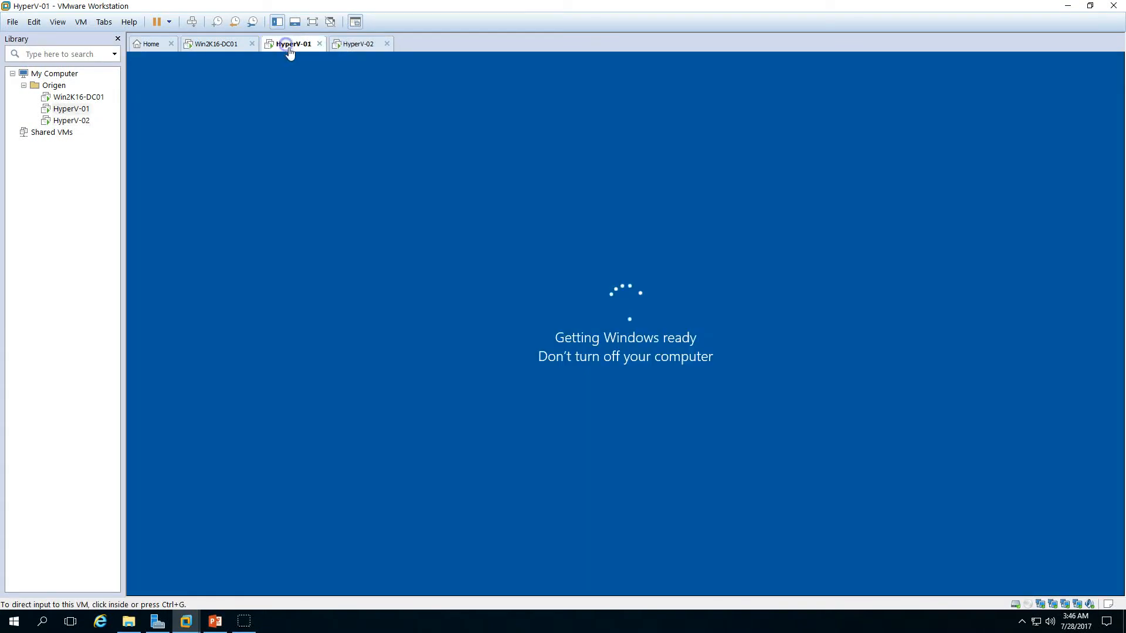
pyautogui.click(341, 45)
pyautogui.click(293, 47)
pyautogui.click(343, 45)
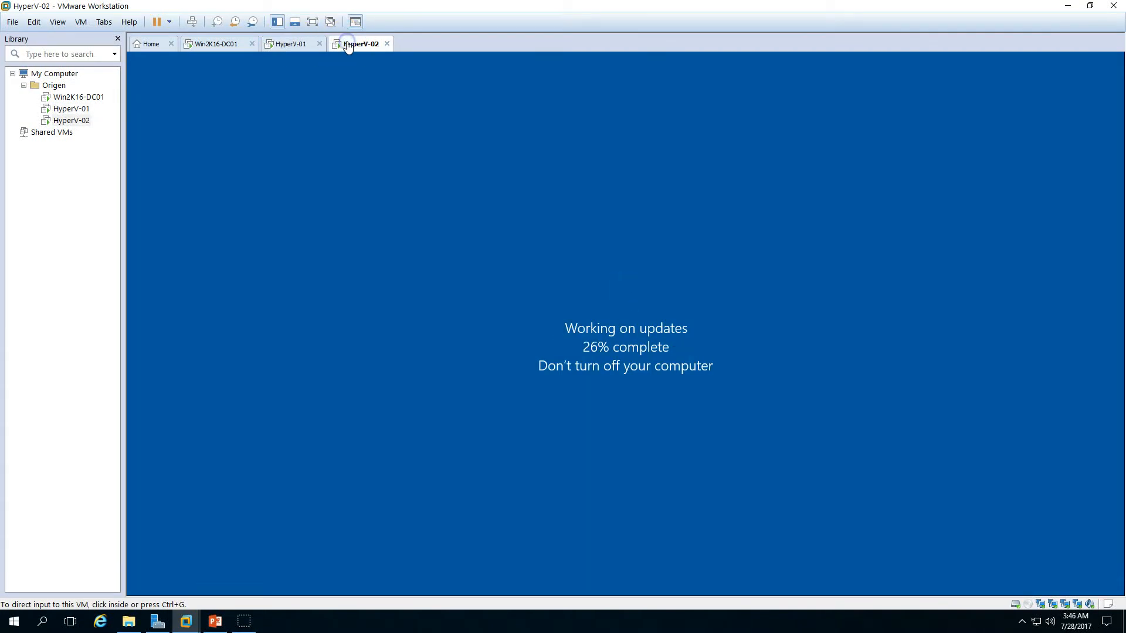
pyautogui.click(297, 47)
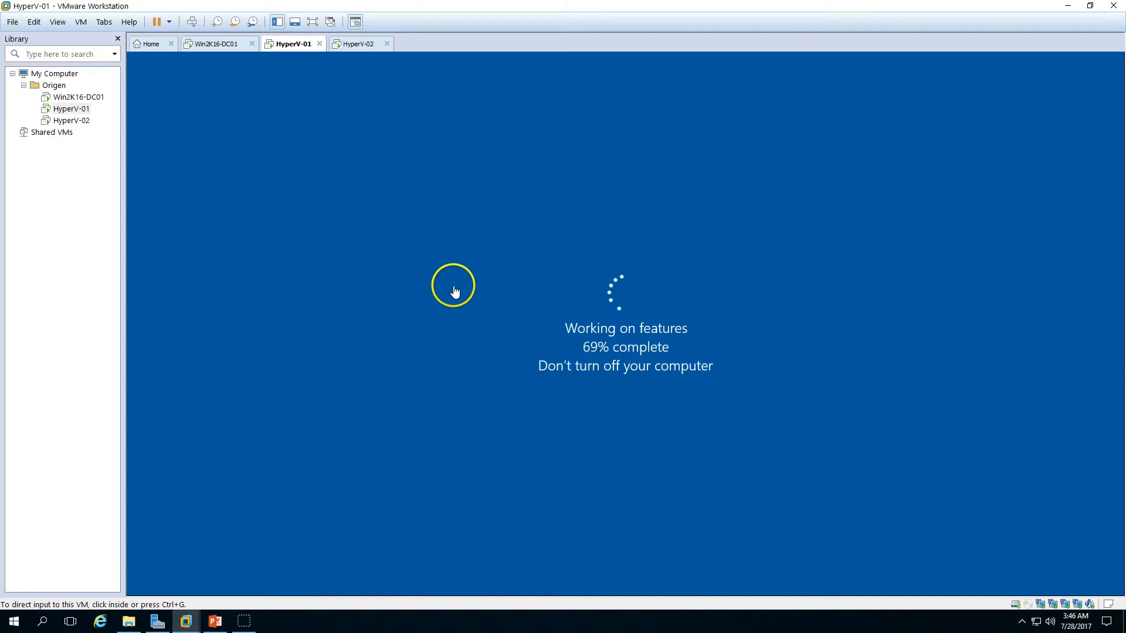
pyautogui.click(360, 48)
pyautogui.click(298, 45)
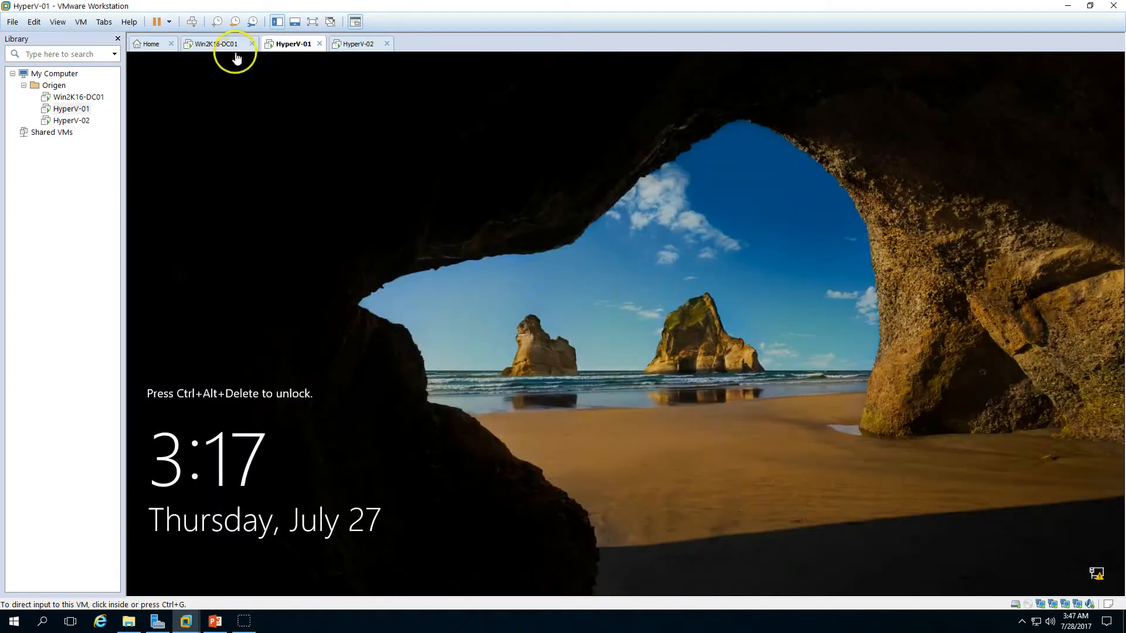
# Step: Unlock HyperV-01 and sign in with the administrator account password
pyautogui.click(553, 341)
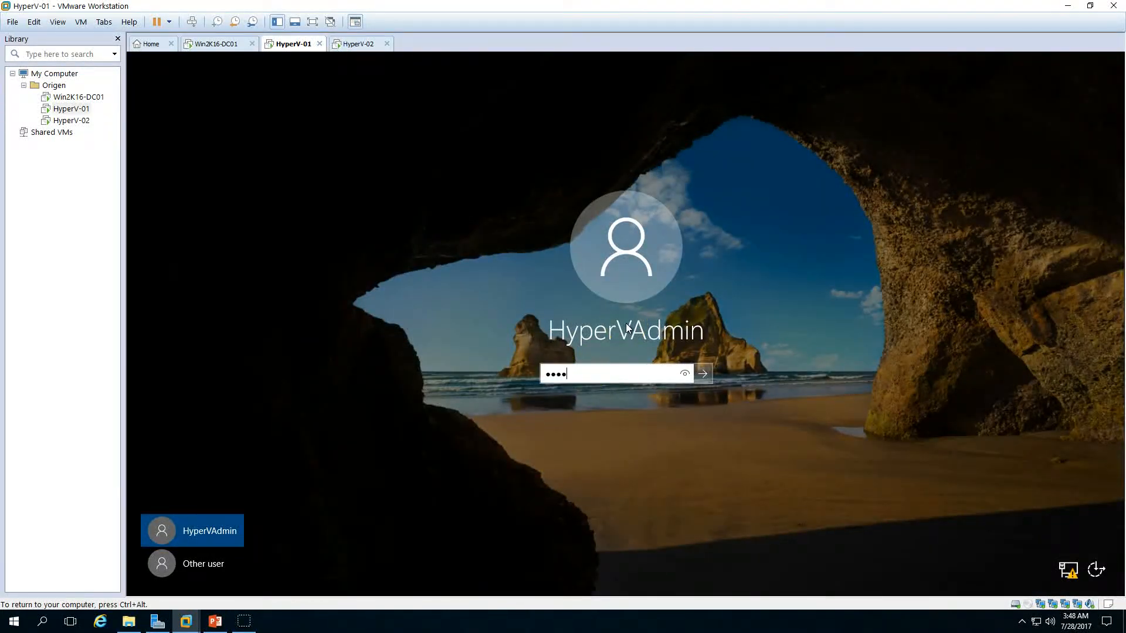
pyautogui.press('Return')
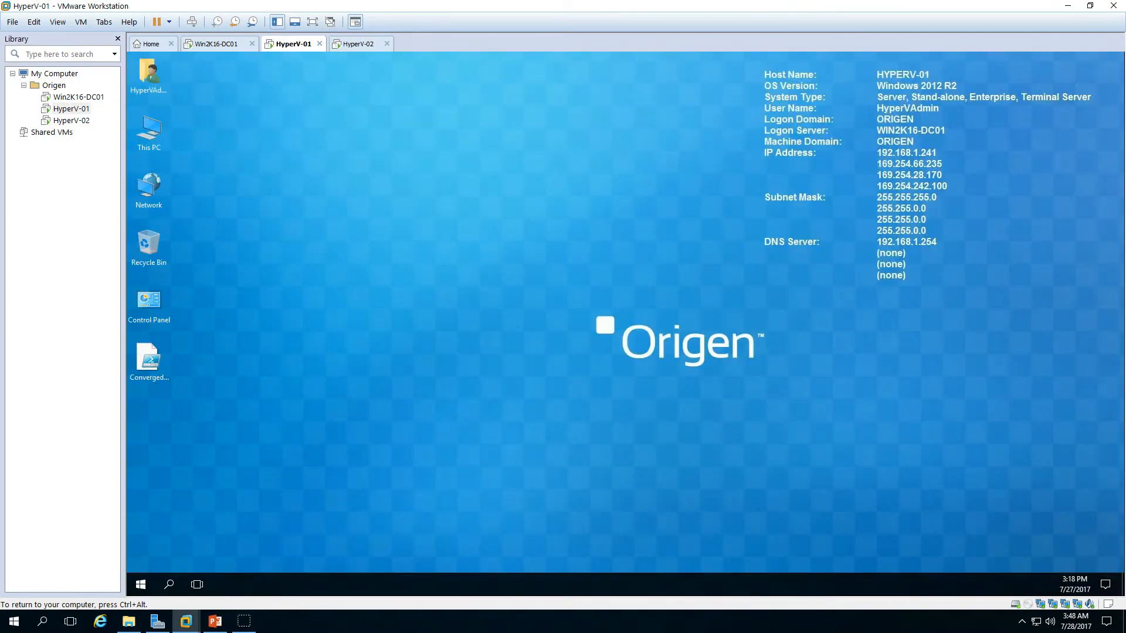
pyautogui.click(610, 320)
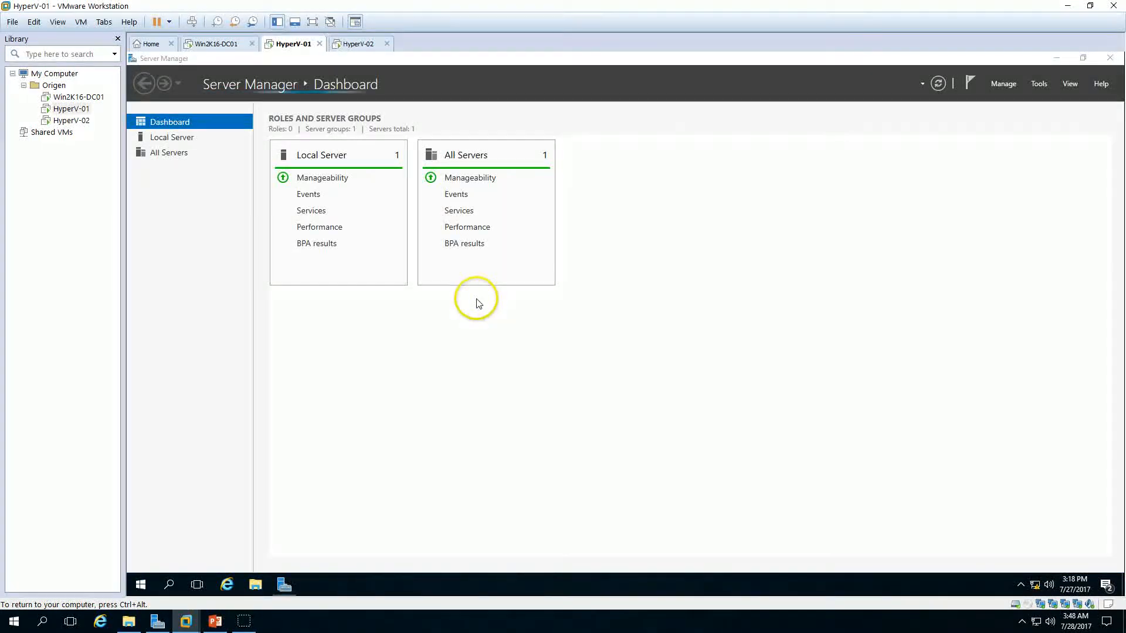
# Step: Unlock HyperV-02 and sign in with the administrator account password
pyautogui.click(361, 45)
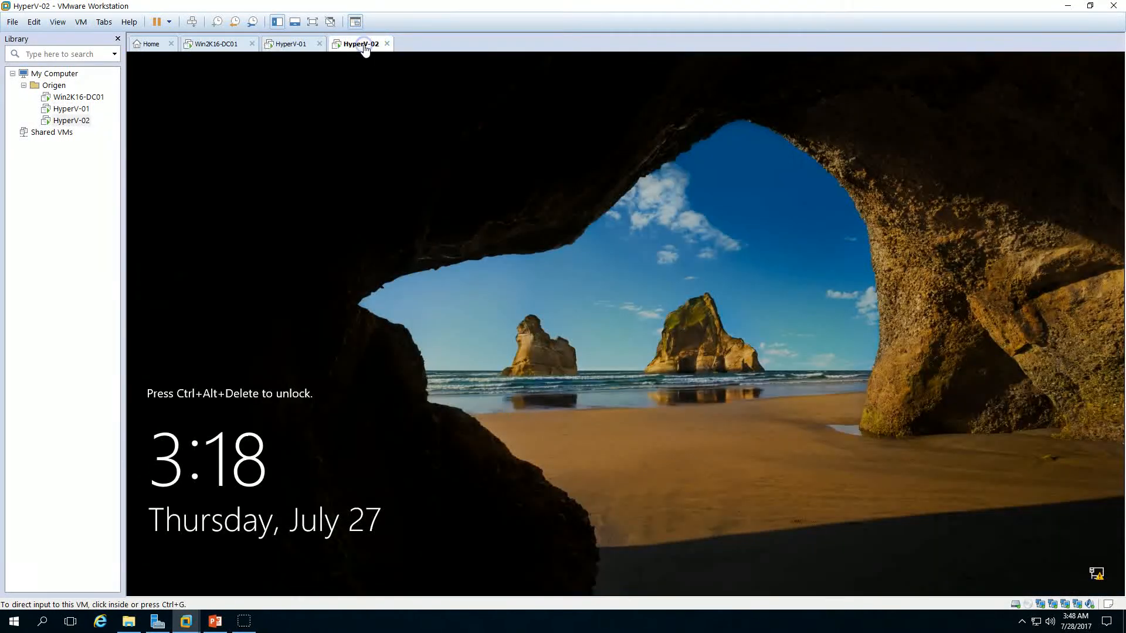
pyautogui.click(193, 24)
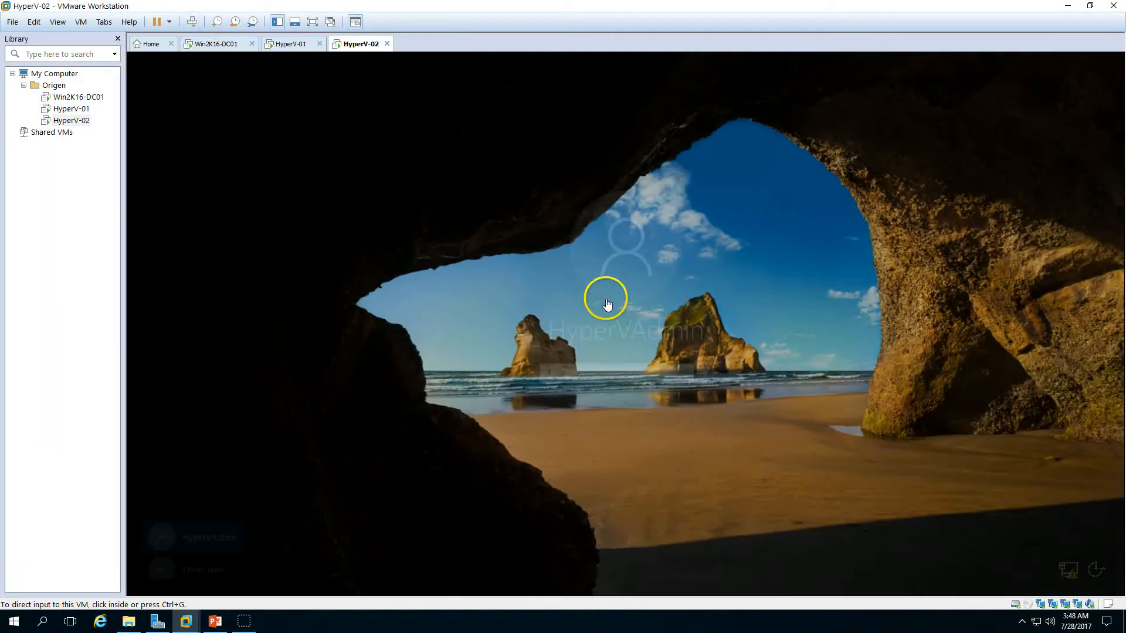
pyautogui.click(577, 373)
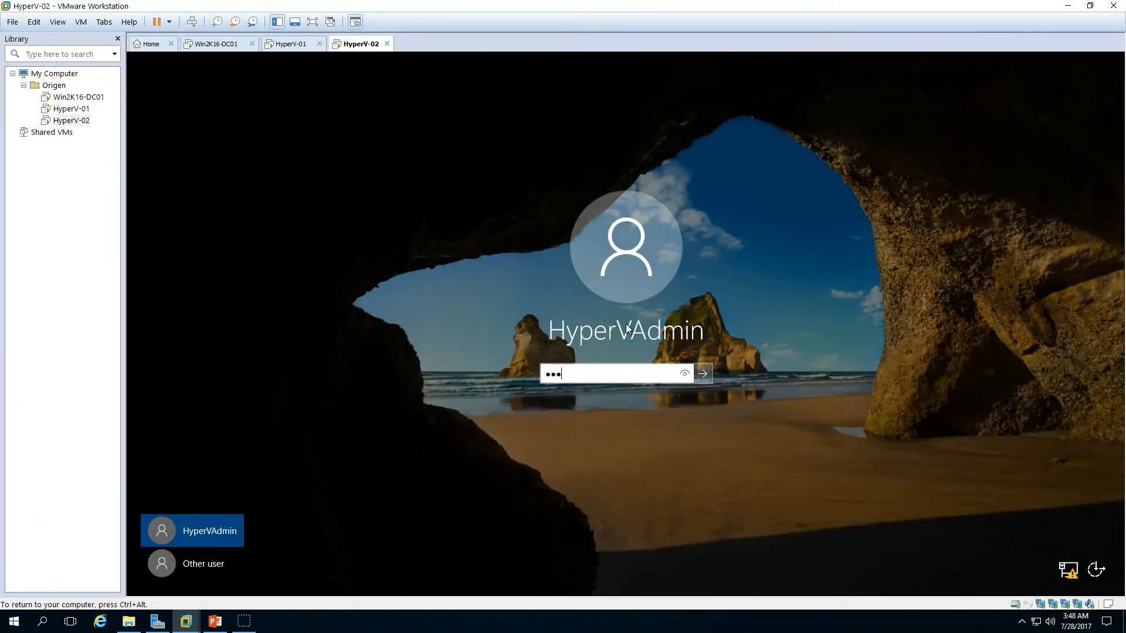
pyautogui.press('Return')
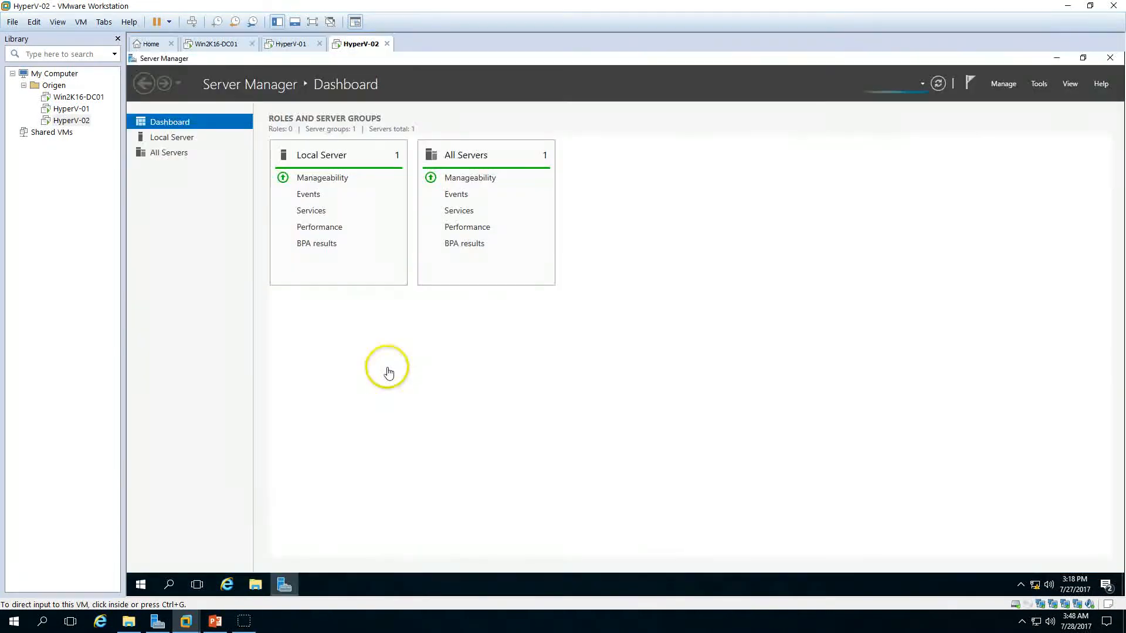
# Step: On HyperV-01, close the finished installation wizard and start the stopped Sync Host service from the Local Server services alert
pyautogui.click(287, 44)
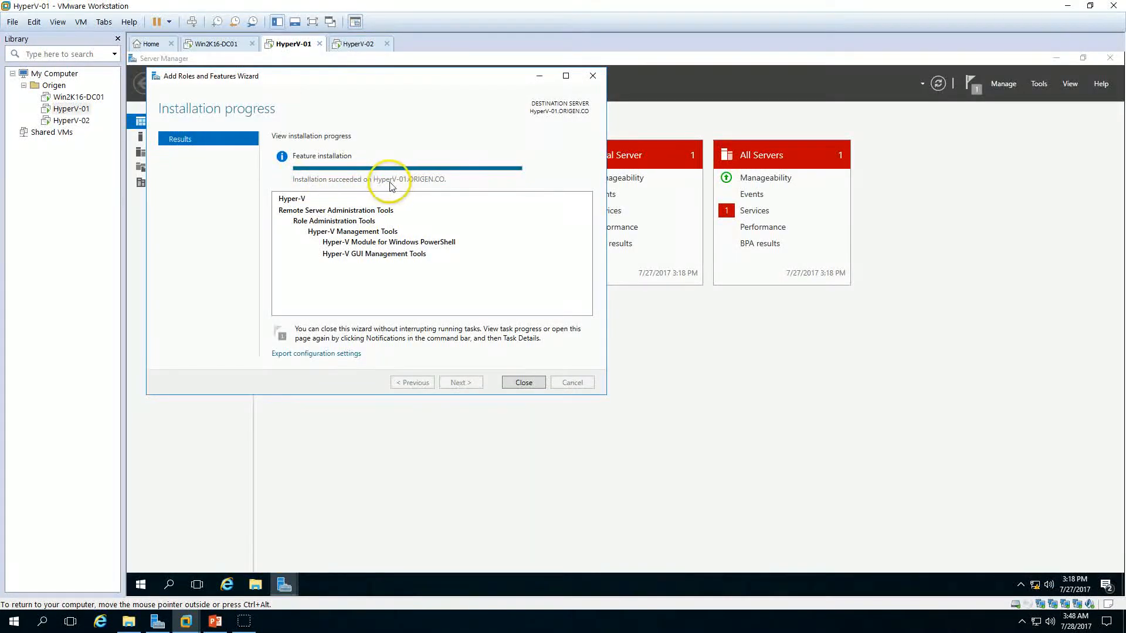
pyautogui.click(524, 383)
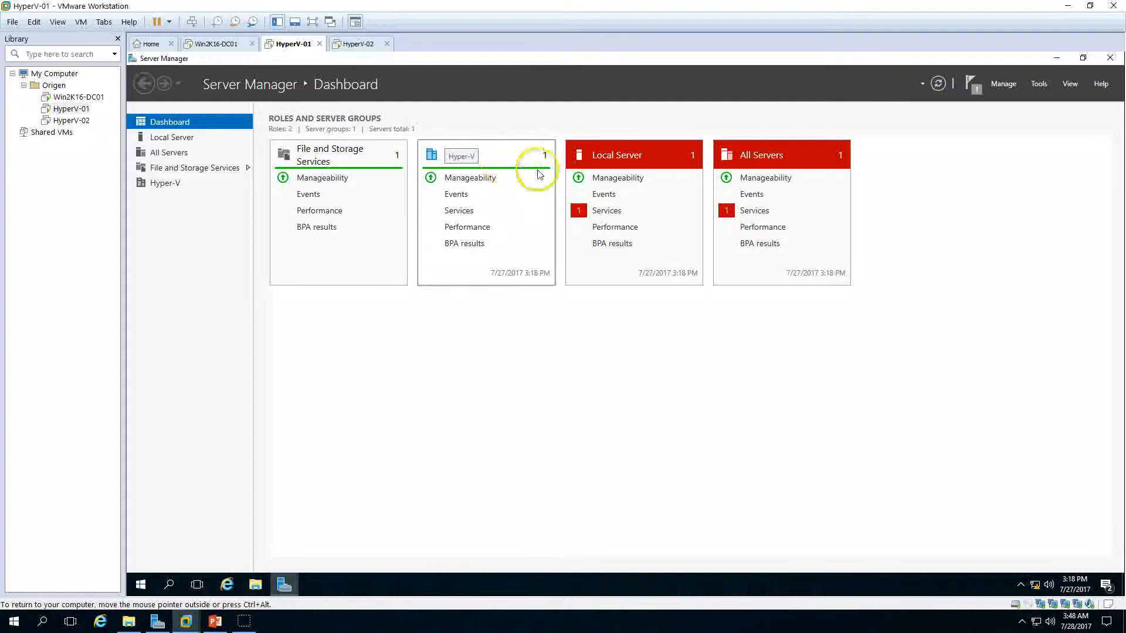
pyautogui.click(614, 212)
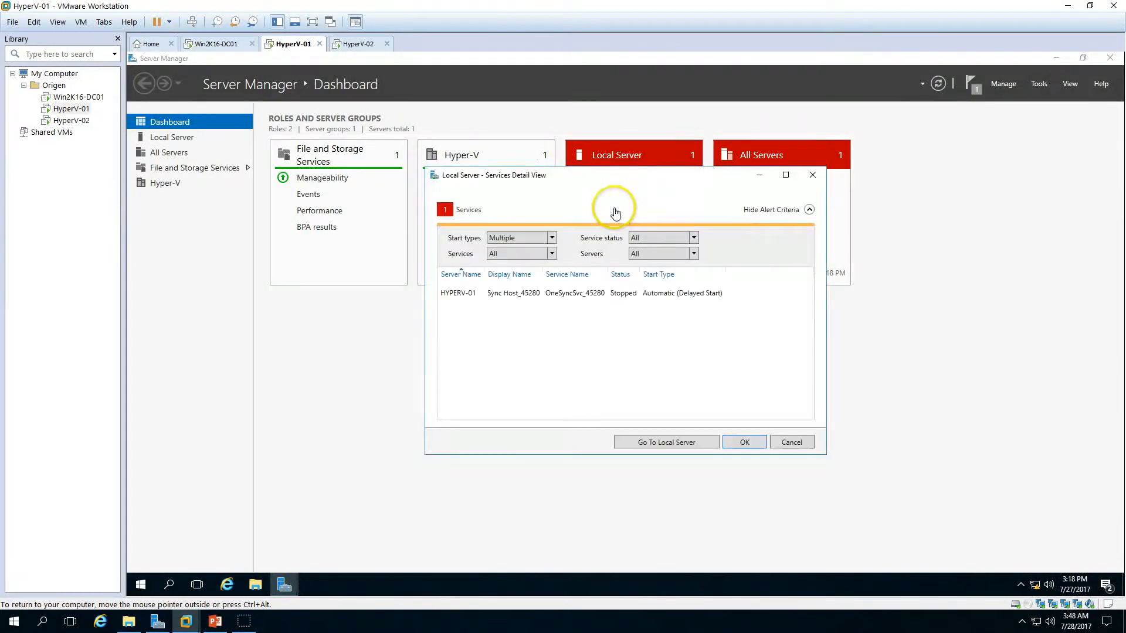
pyautogui.rightClick(579, 294)
pyautogui.click(616, 301)
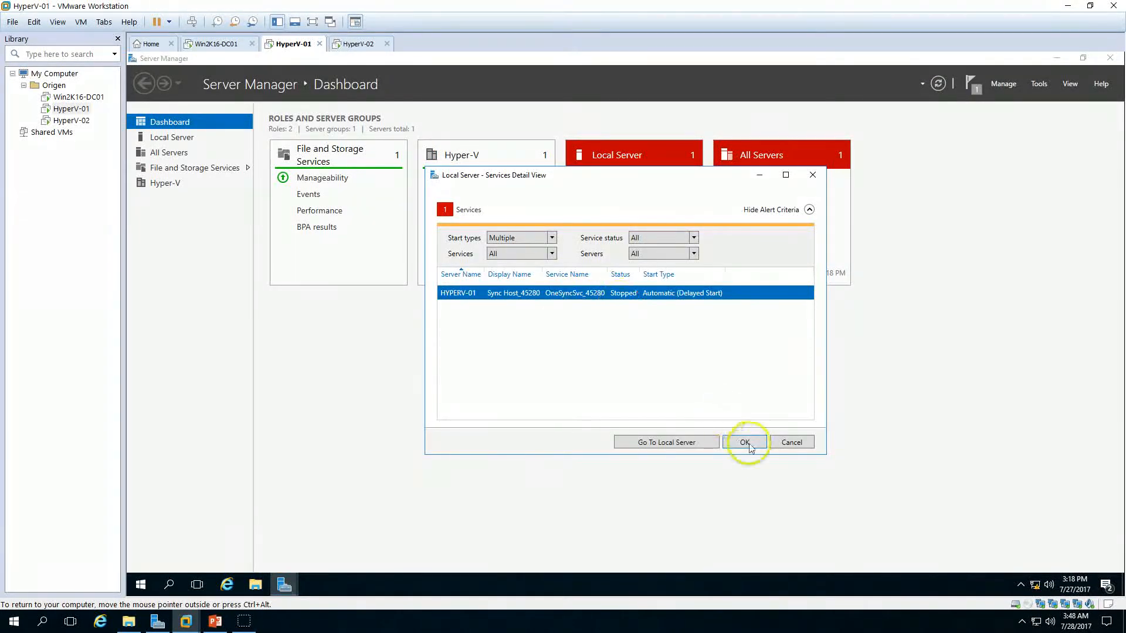
pyautogui.click(745, 442)
# Step: On HyperV-02, close the finished installation wizard and start the stopped Sync Host service from the services alert
pyautogui.click(357, 43)
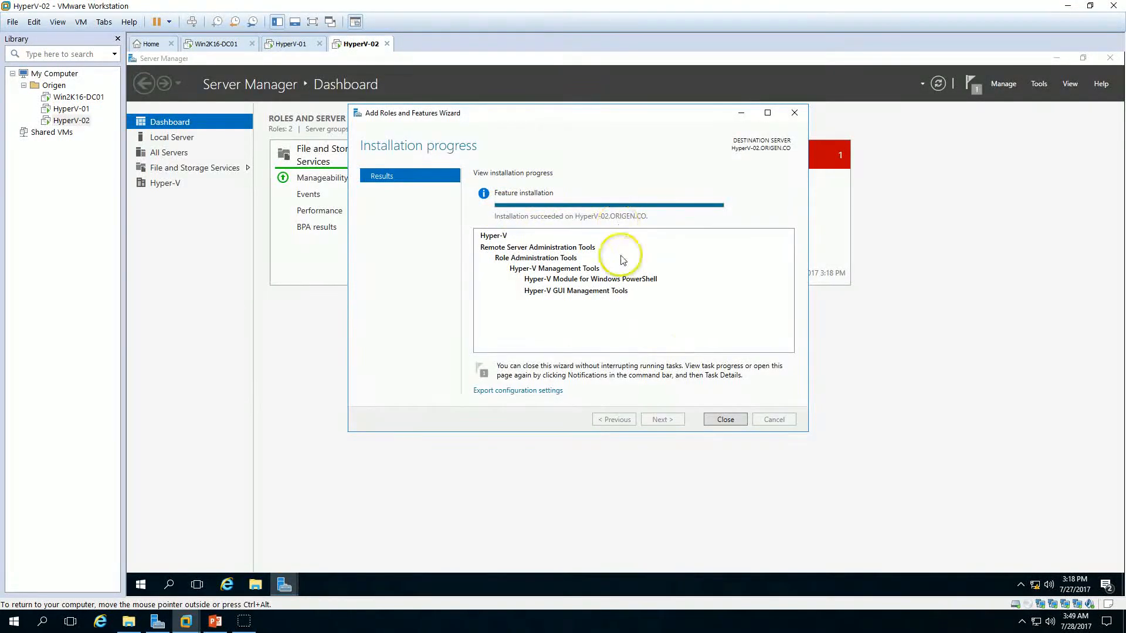
pyautogui.click(728, 421)
pyautogui.click(607, 211)
pyautogui.rightClick(617, 293)
pyautogui.click(671, 322)
pyautogui.click(744, 444)
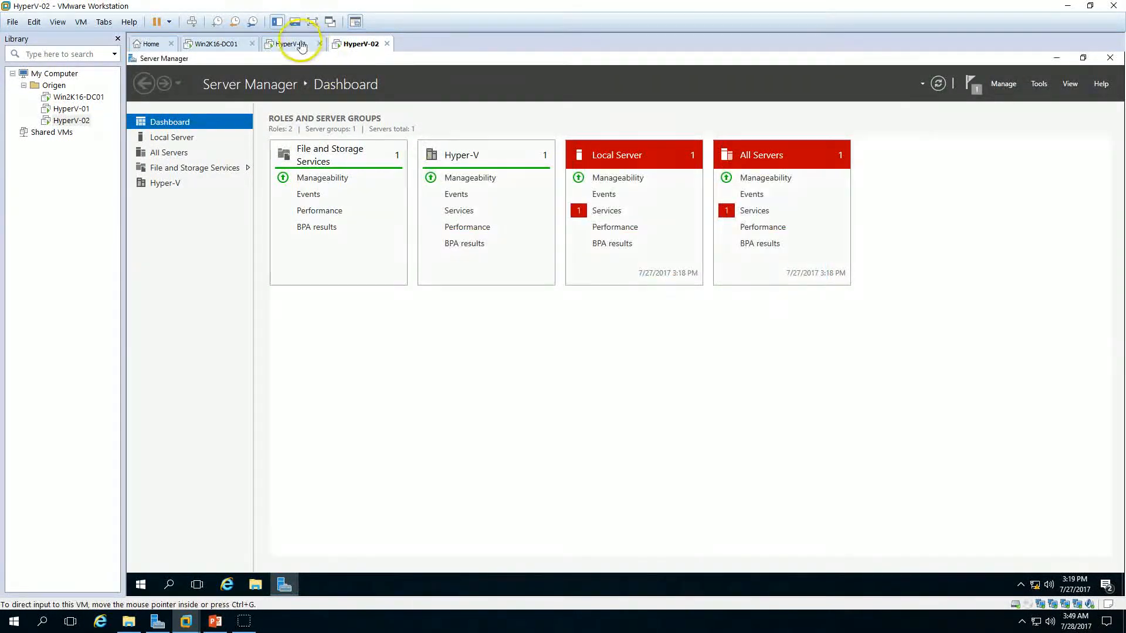
# Step: Review the presentation slide listing the Hyper-V cluster installation steps
pyautogui.click(294, 43)
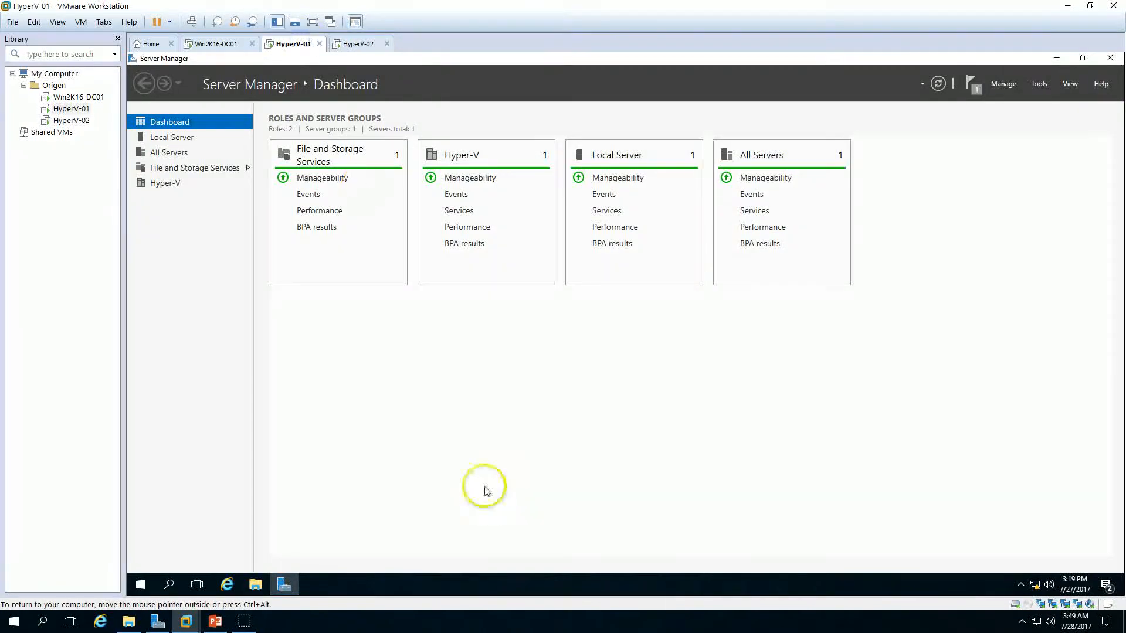
pyautogui.click(214, 621)
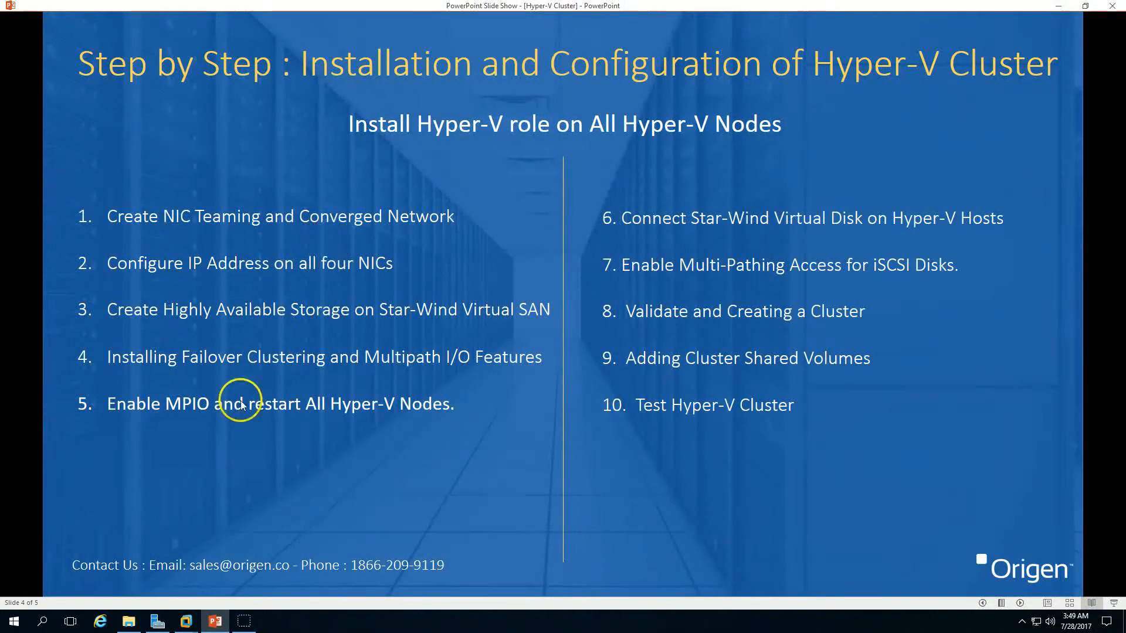
pyautogui.click(216, 624)
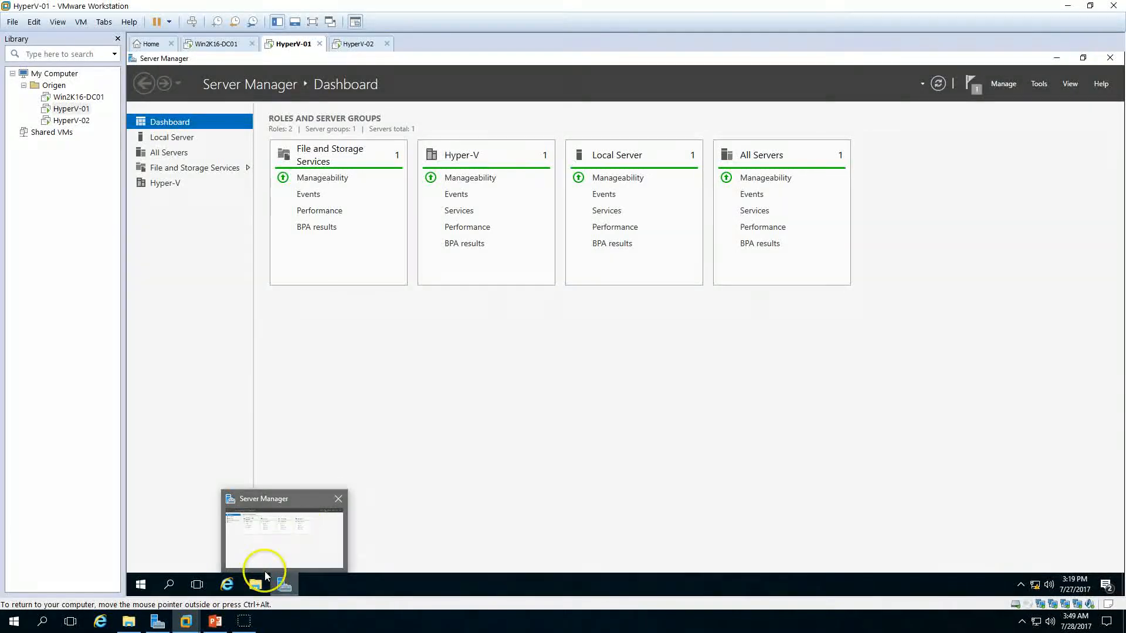
# Step: On HyperV-01, open the Local Server properties and launch NIC Teaming
pyautogui.click(279, 582)
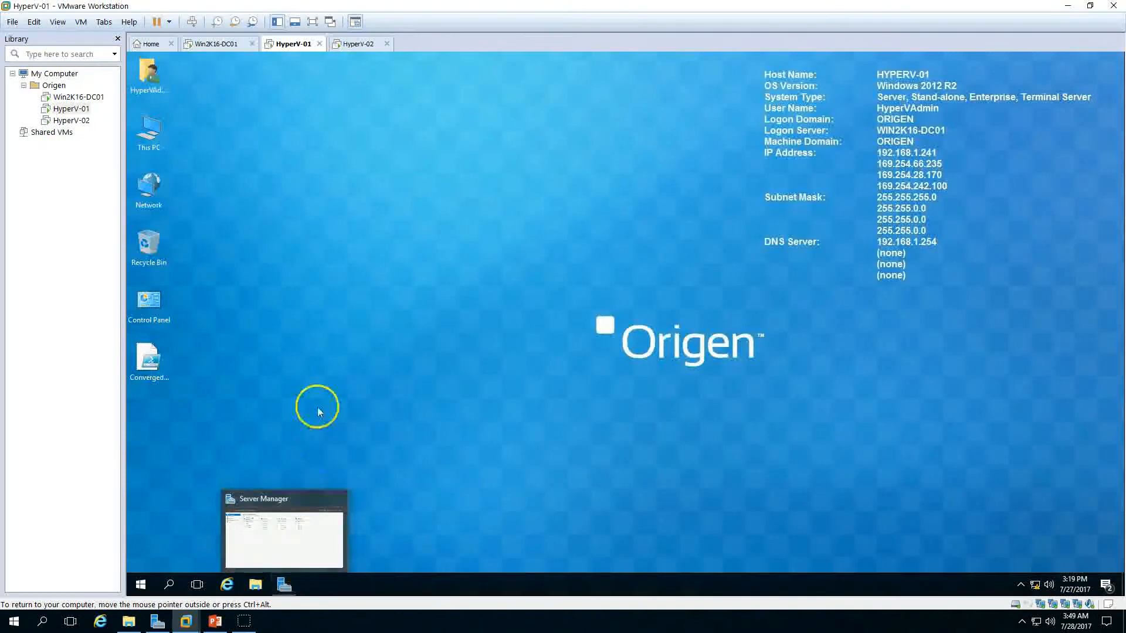
pyautogui.click(286, 586)
pyautogui.click(174, 138)
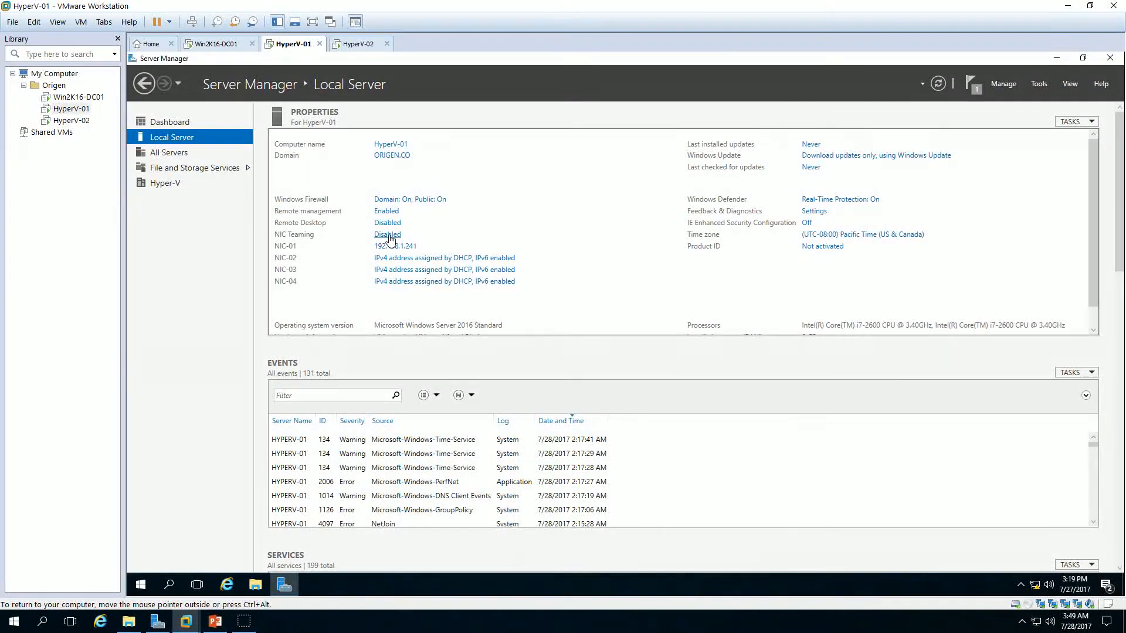
pyautogui.click(388, 234)
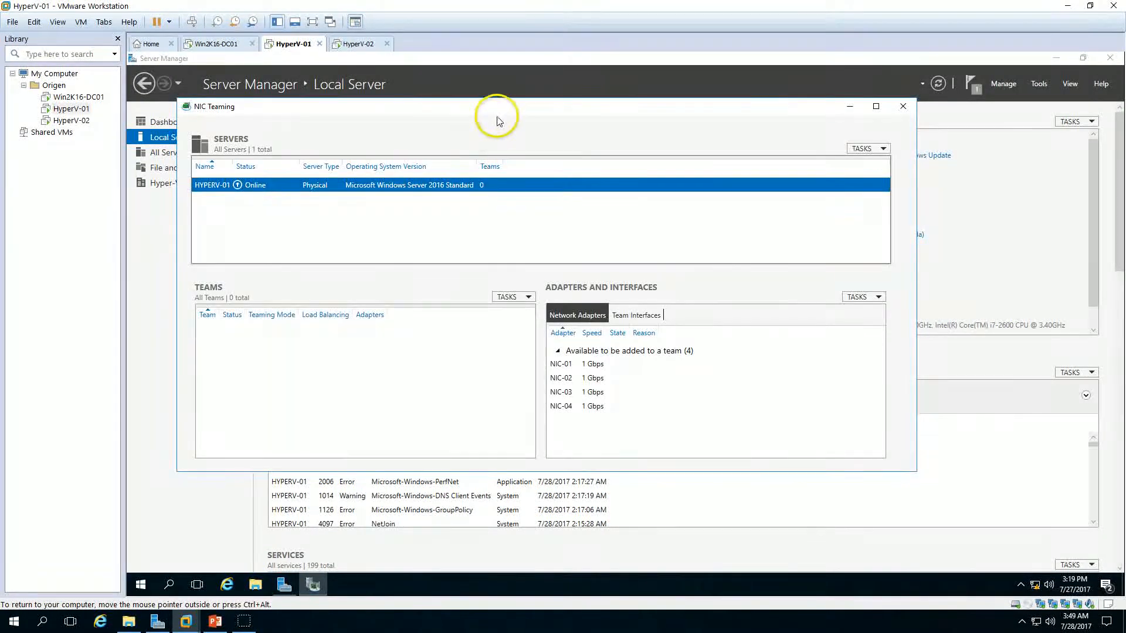
# Step: On HyperV-01, maximize NIC Teaming, start a new team, and select NIC-01, NIC-02, NIC-03 and NIC-04 as member adapters
pyautogui.doubleClick(327, 106)
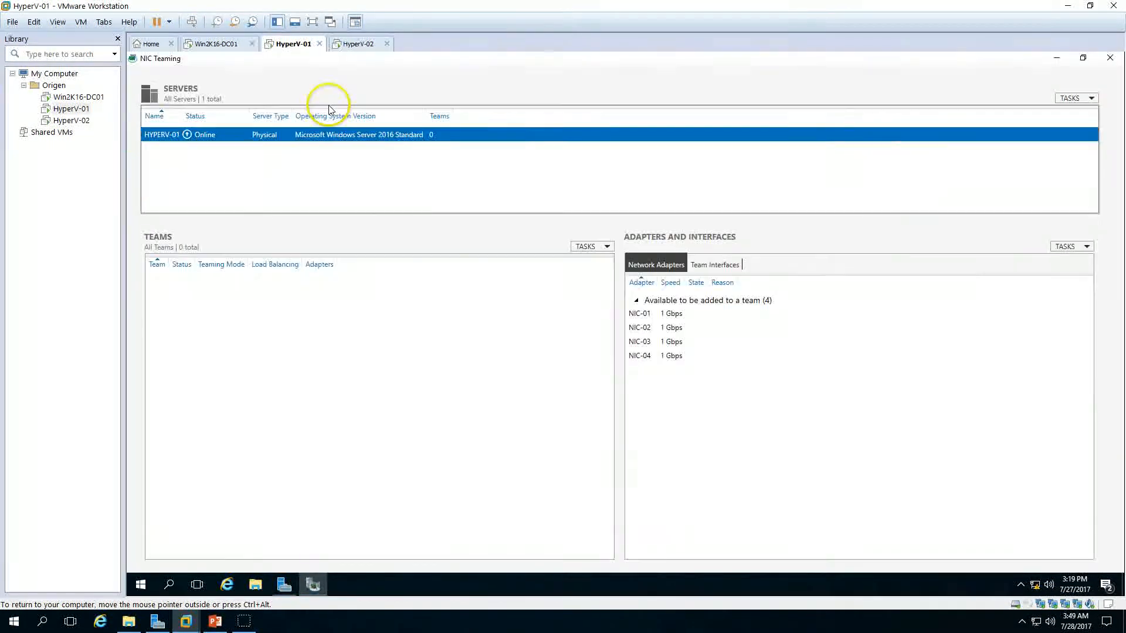
pyautogui.click(594, 249)
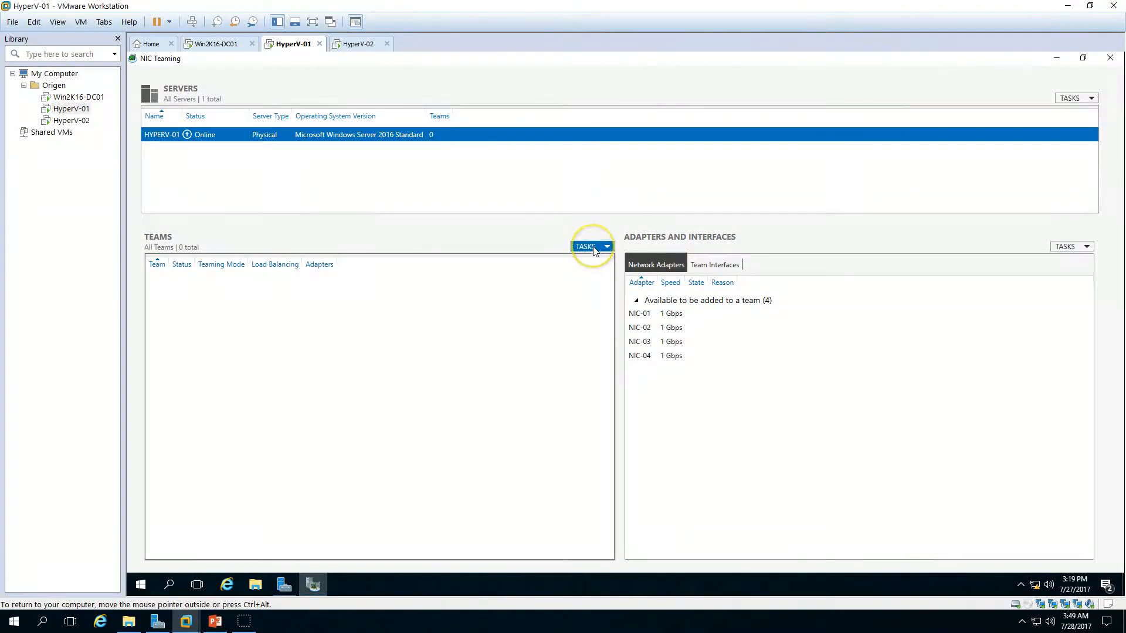
pyautogui.click(610, 261)
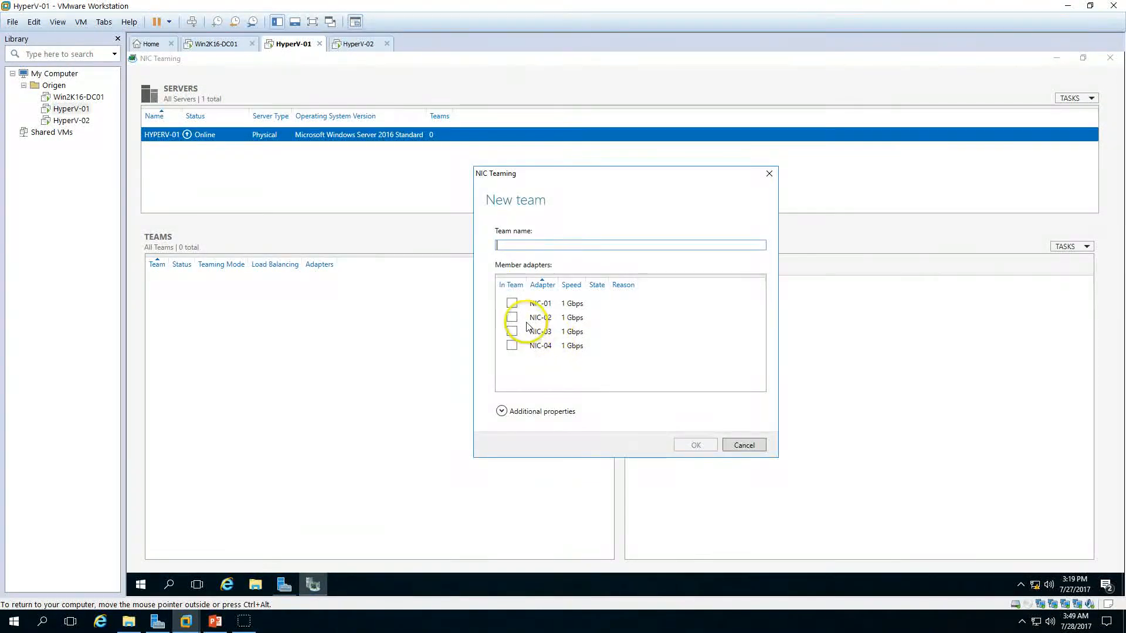
pyautogui.click(511, 303)
pyautogui.click(511, 317)
pyautogui.click(512, 331)
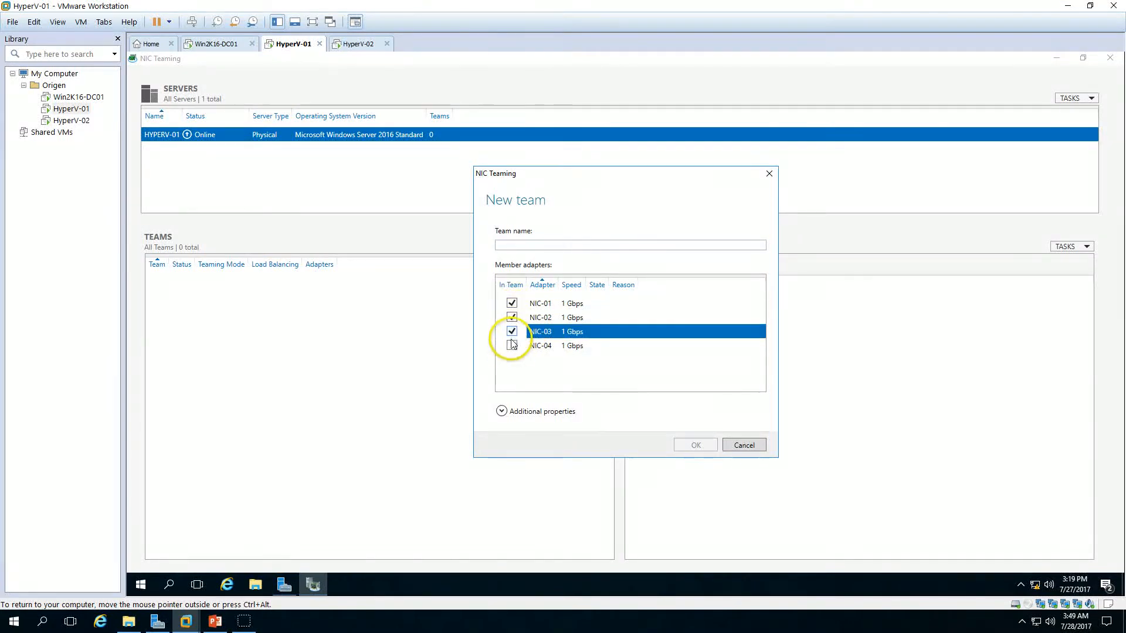
pyautogui.click(511, 346)
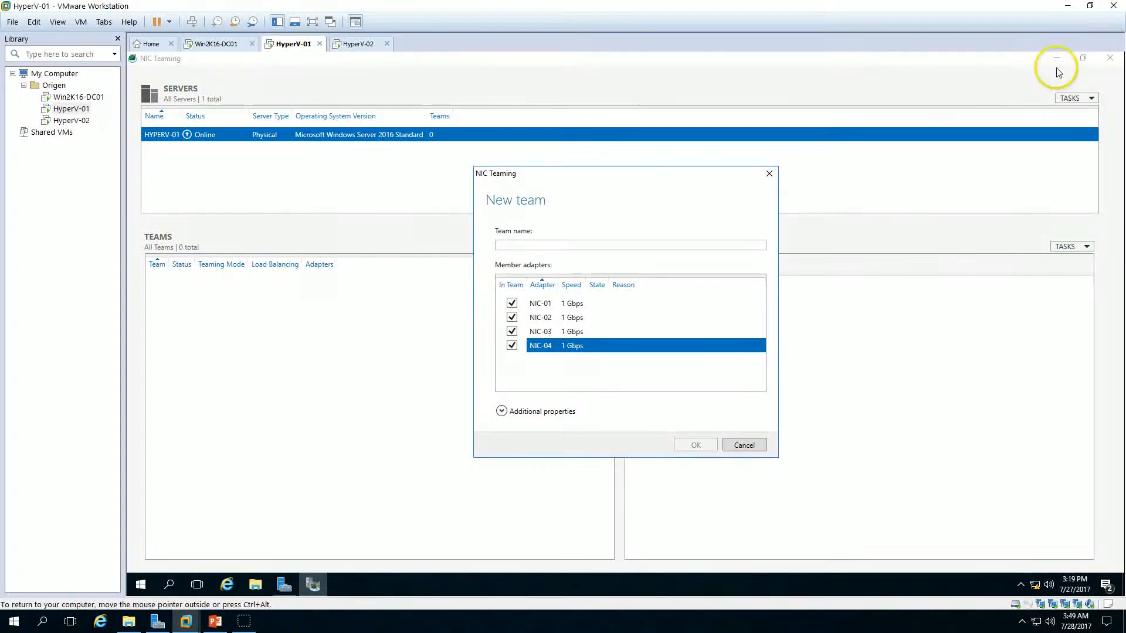
# Step: Open the ConvergedNetSwitch script from the desktop in Notepad
pyautogui.click(1117, 593)
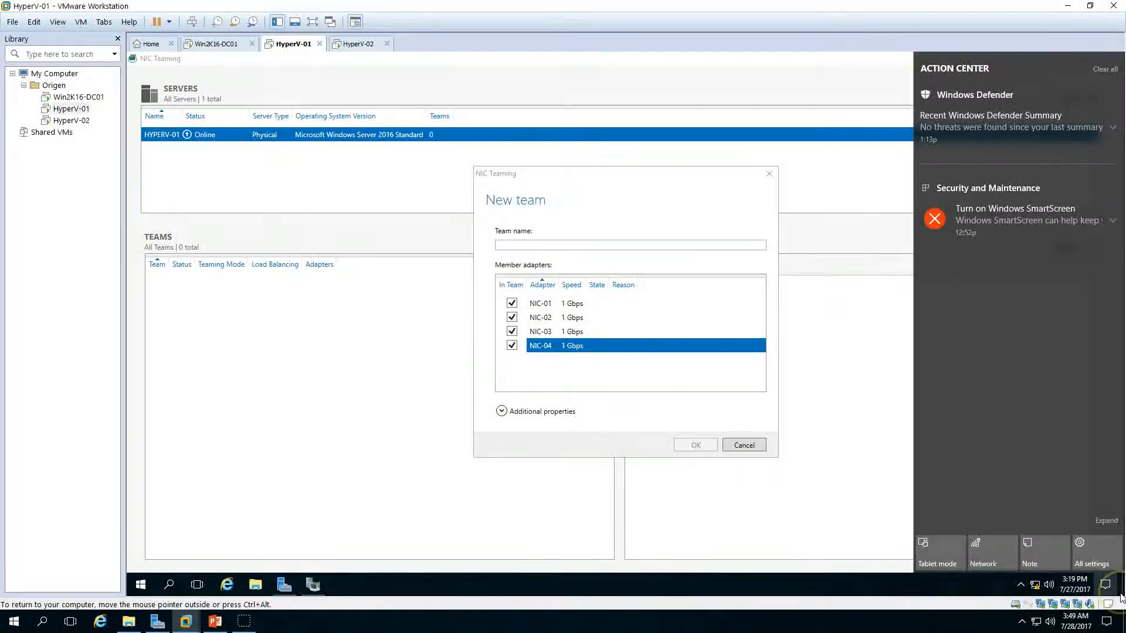
pyautogui.click(633, 229)
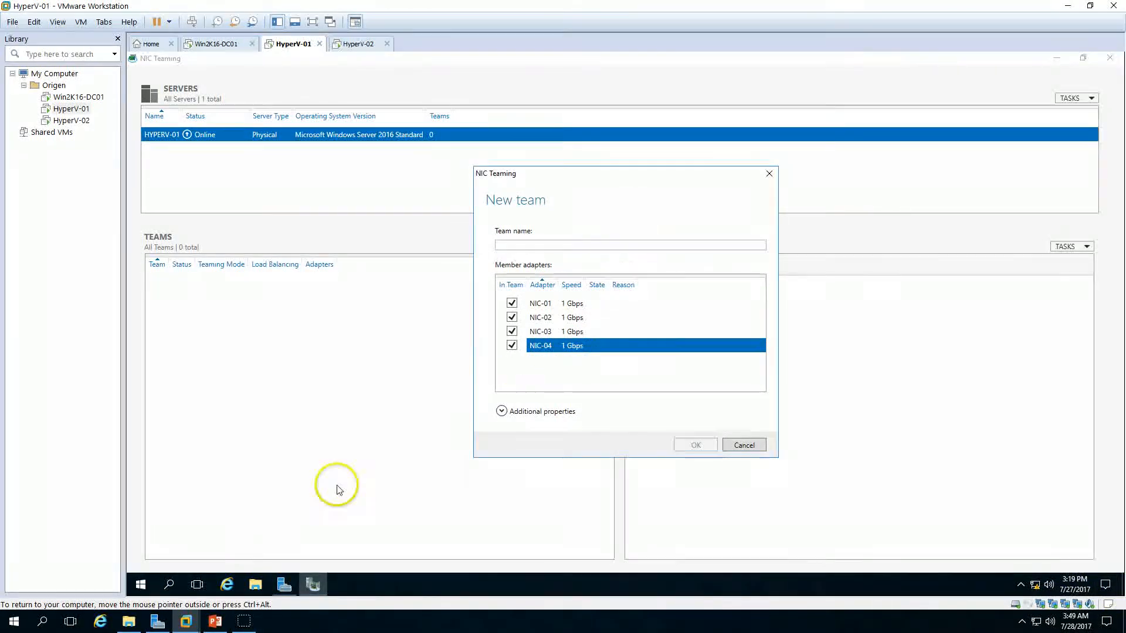
pyautogui.rightClick(143, 583)
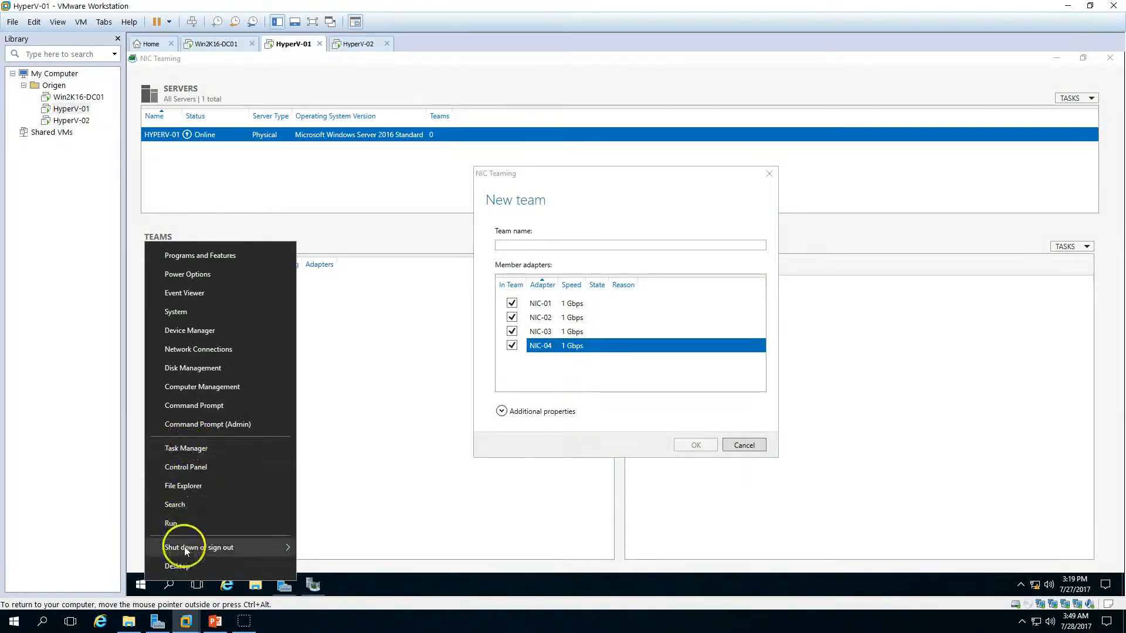
pyautogui.click(182, 567)
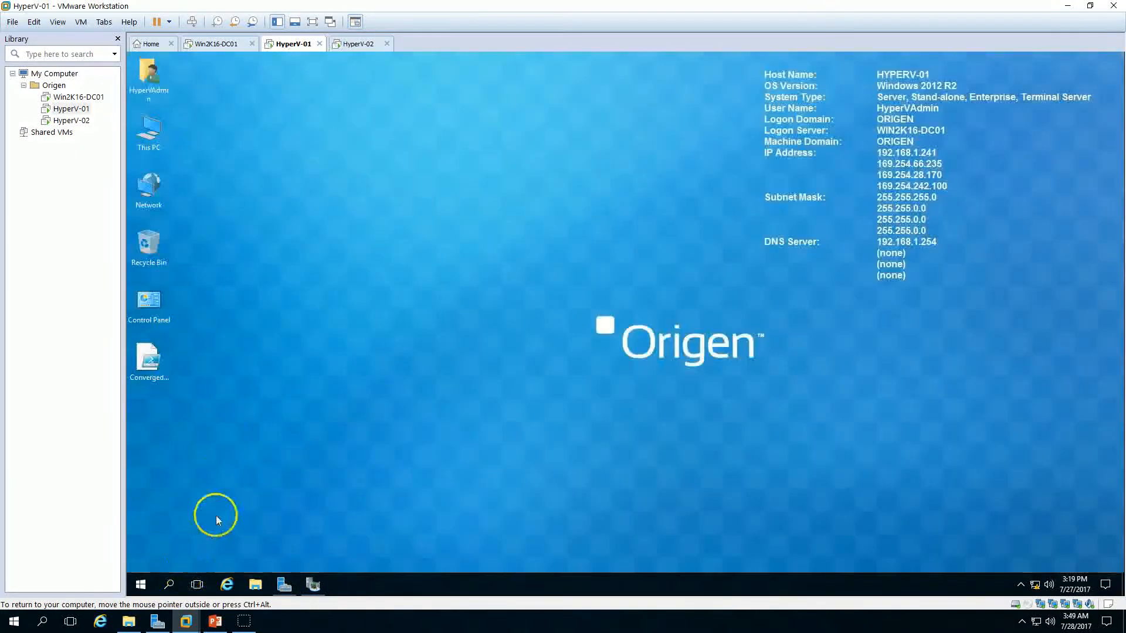
pyautogui.doubleClick(150, 371)
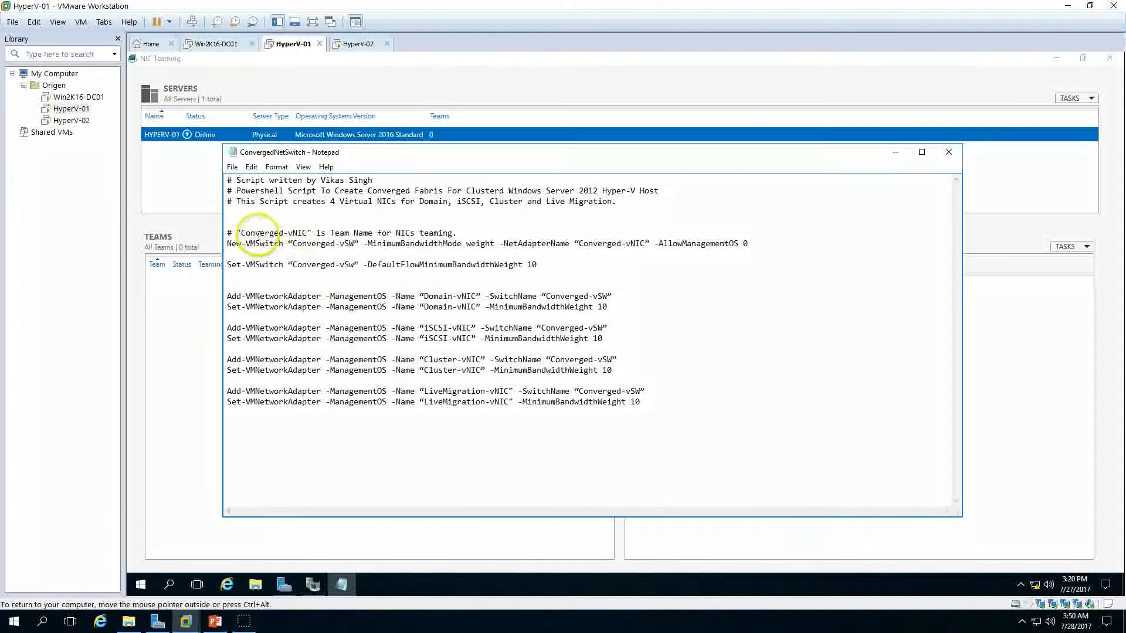
# Step: Copy Converged-vNIC from the script into the team name and create the team
pyautogui.moveTo(242, 235)
pyautogui.mouseDown()
pyautogui.moveTo(309, 233)
pyautogui.moveTo(243, 235)
pyautogui.mouseUp()
pyautogui.click(304, 231)
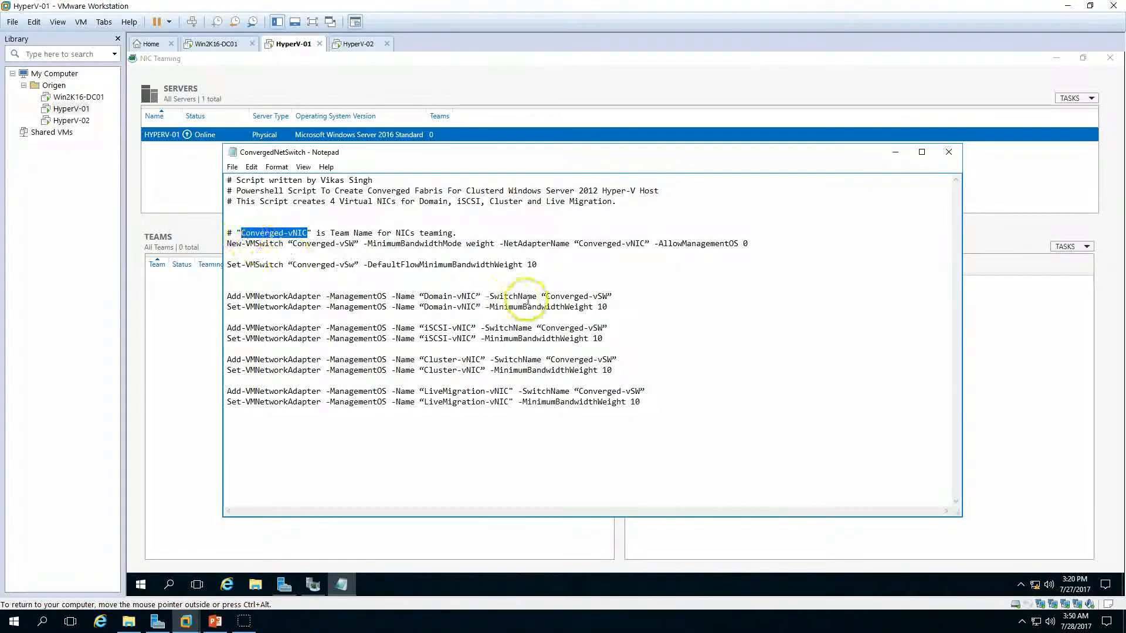
pyautogui.click(626, 106)
pyautogui.click(528, 246)
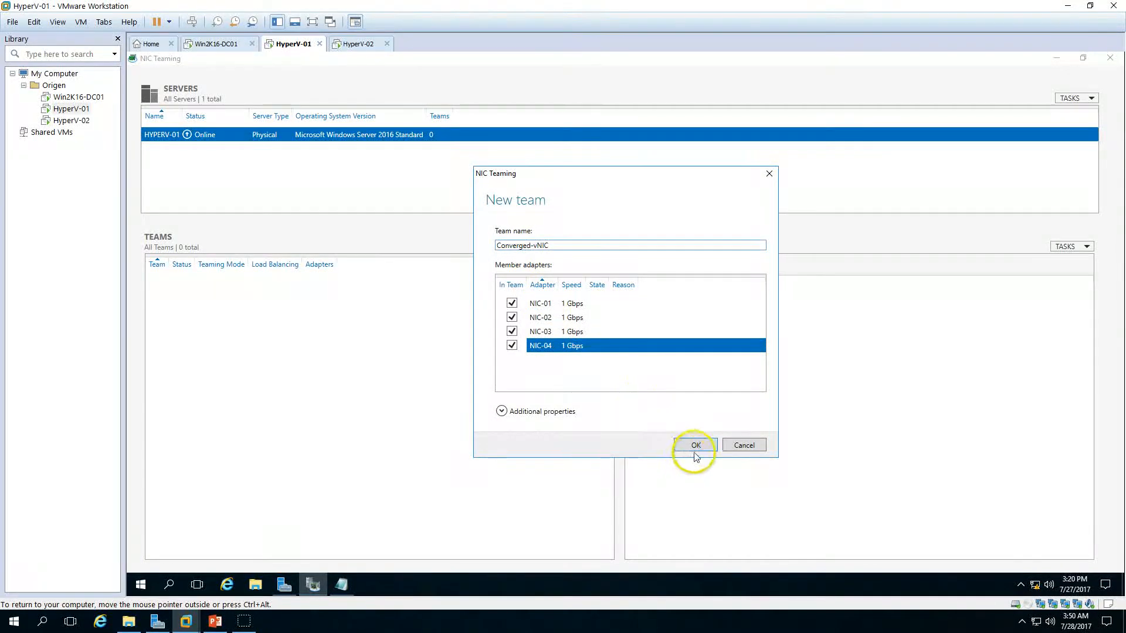
pyautogui.click(695, 445)
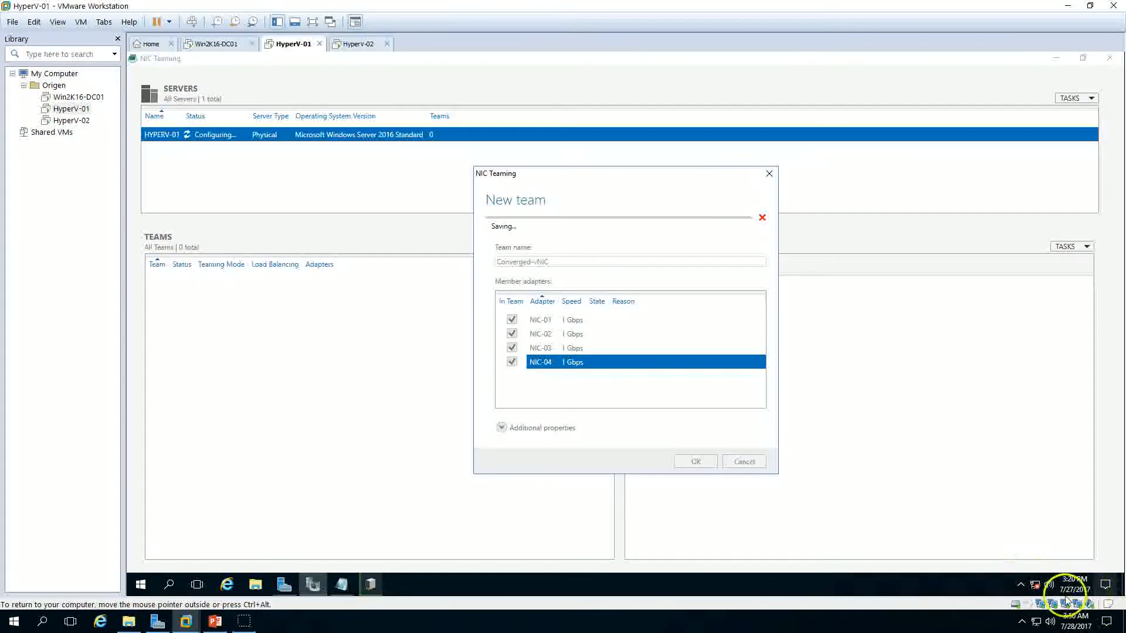
# Step: Open Network Connections via the network tray icon in Details view and select the Converged-vNIC adapter
pyautogui.rightClick(1036, 585)
pyautogui.click(1030, 579)
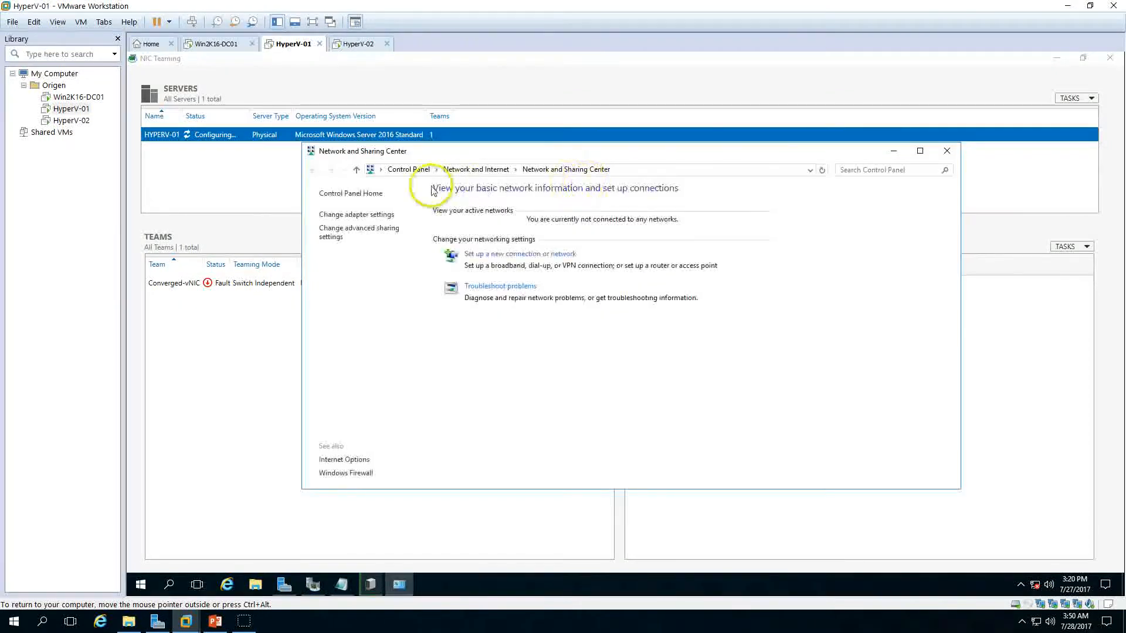
pyautogui.click(359, 220)
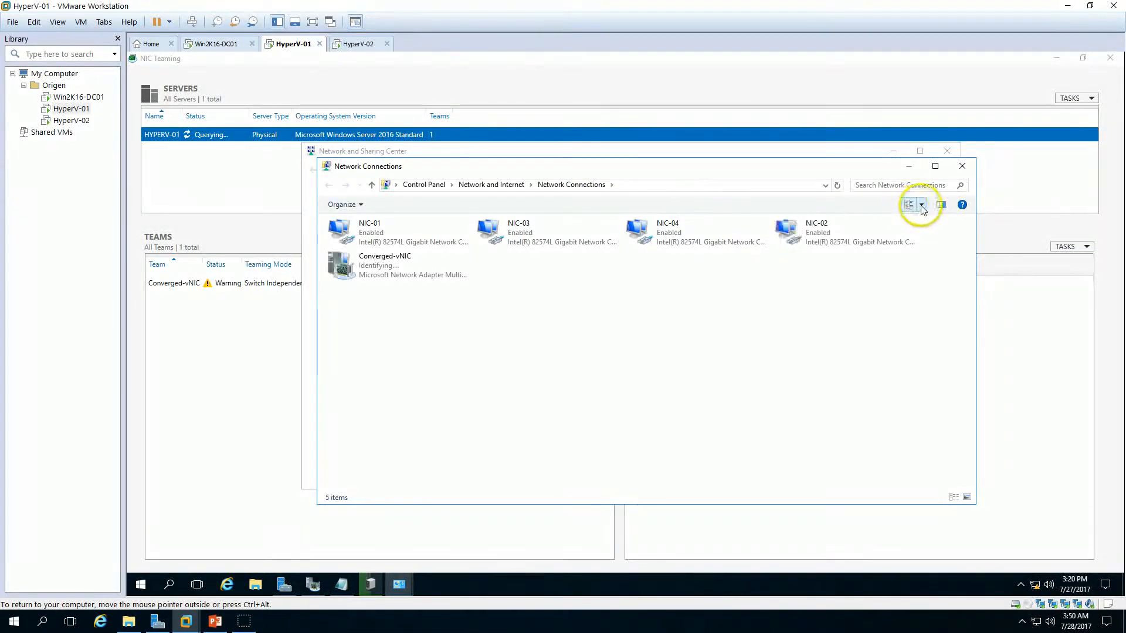
pyautogui.click(918, 204)
pyautogui.click(957, 189)
pyautogui.moveTo(691, 171); pyautogui.dragTo(881, 217)
pyautogui.click(946, 150)
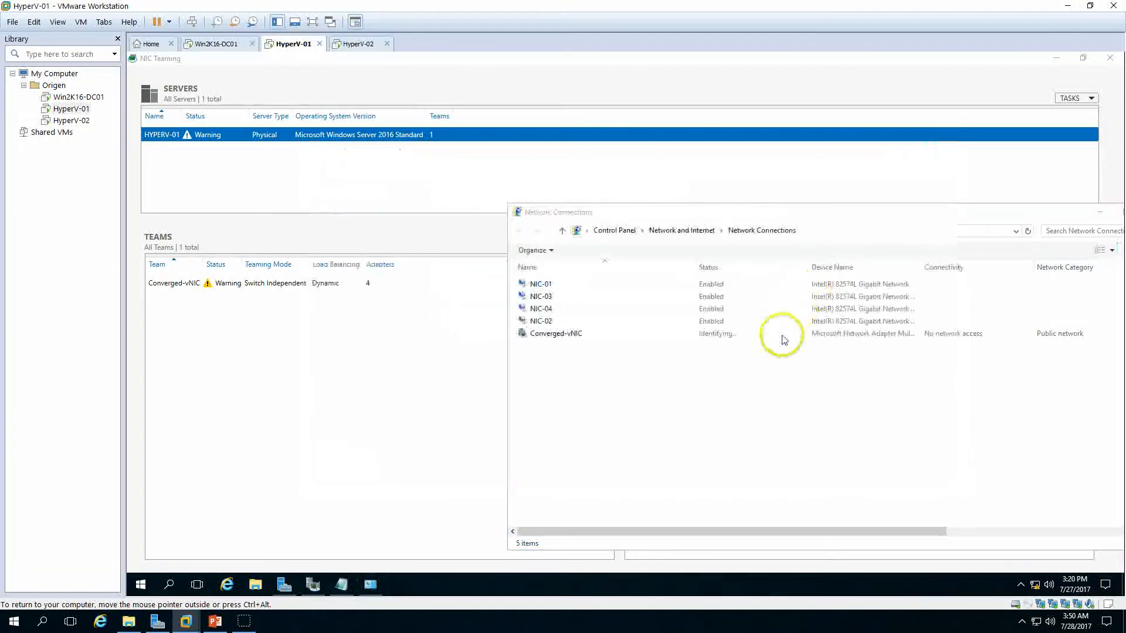
pyautogui.moveTo(777, 219); pyautogui.dragTo(745, 169)
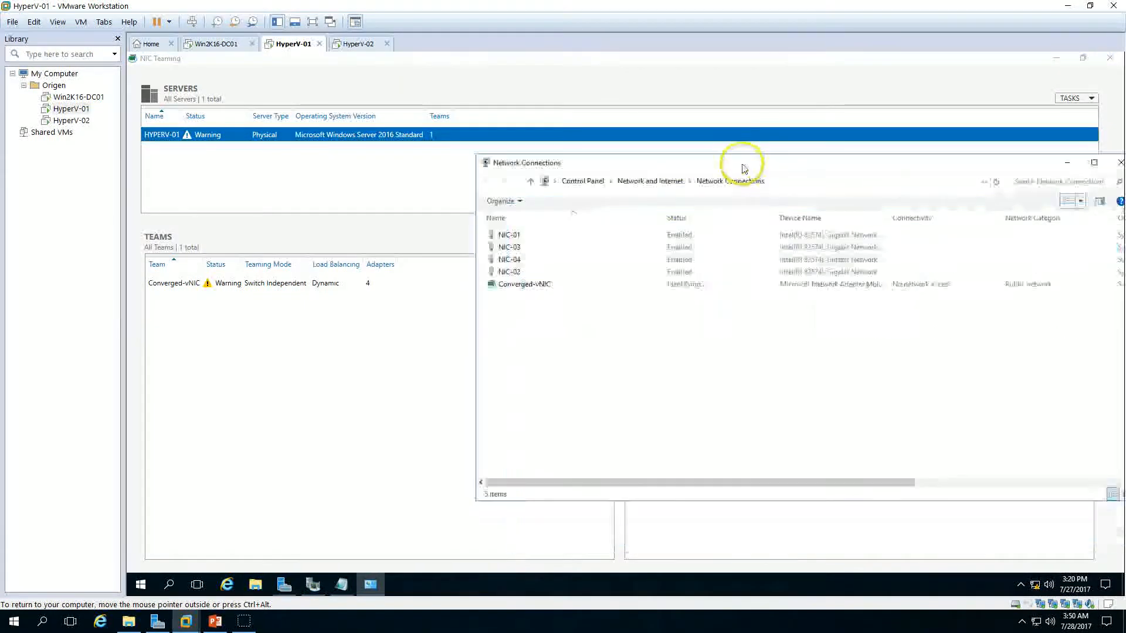
pyautogui.click(514, 287)
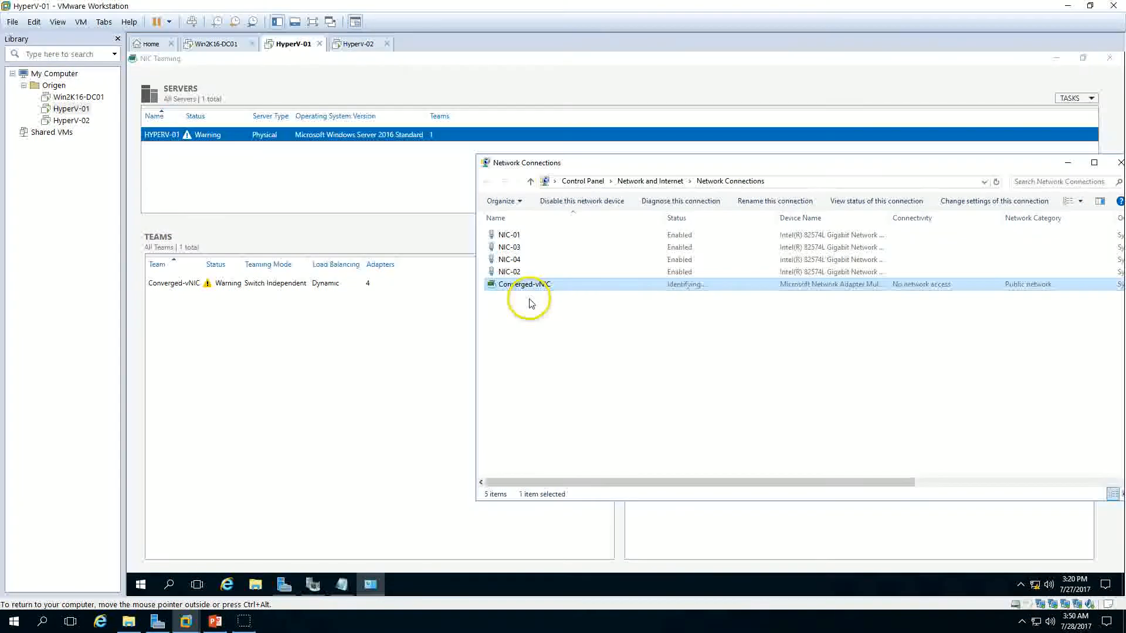
# Step: Return to NIC Teaming and close the ConvergedNetSwitch script in Notepad
pyautogui.click(413, 229)
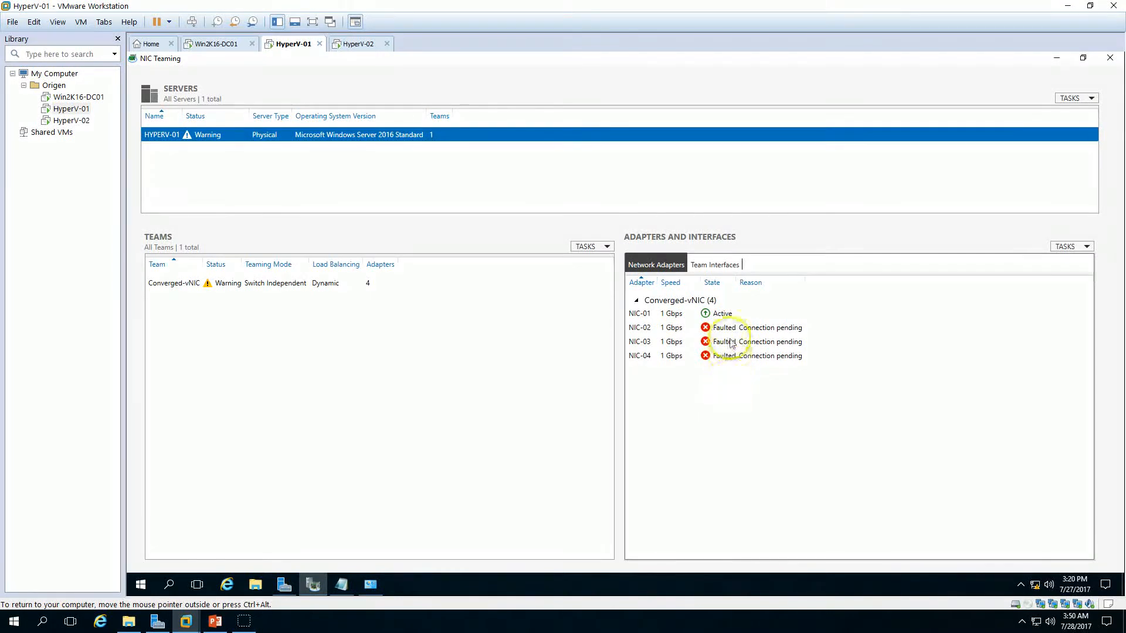
pyautogui.click(349, 582)
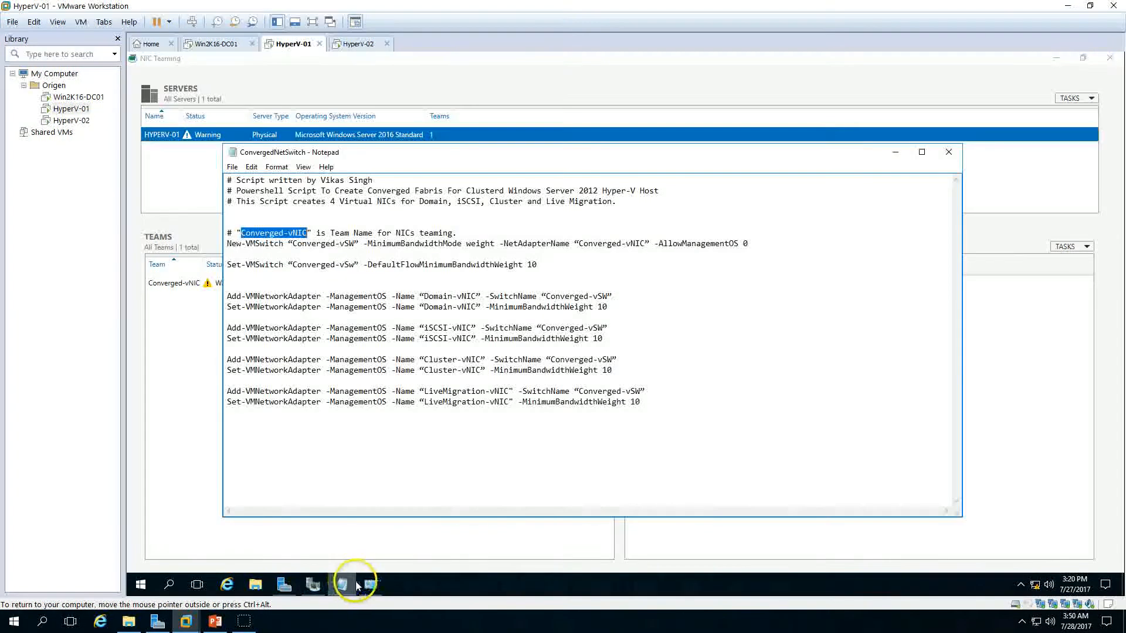
pyautogui.click(959, 156)
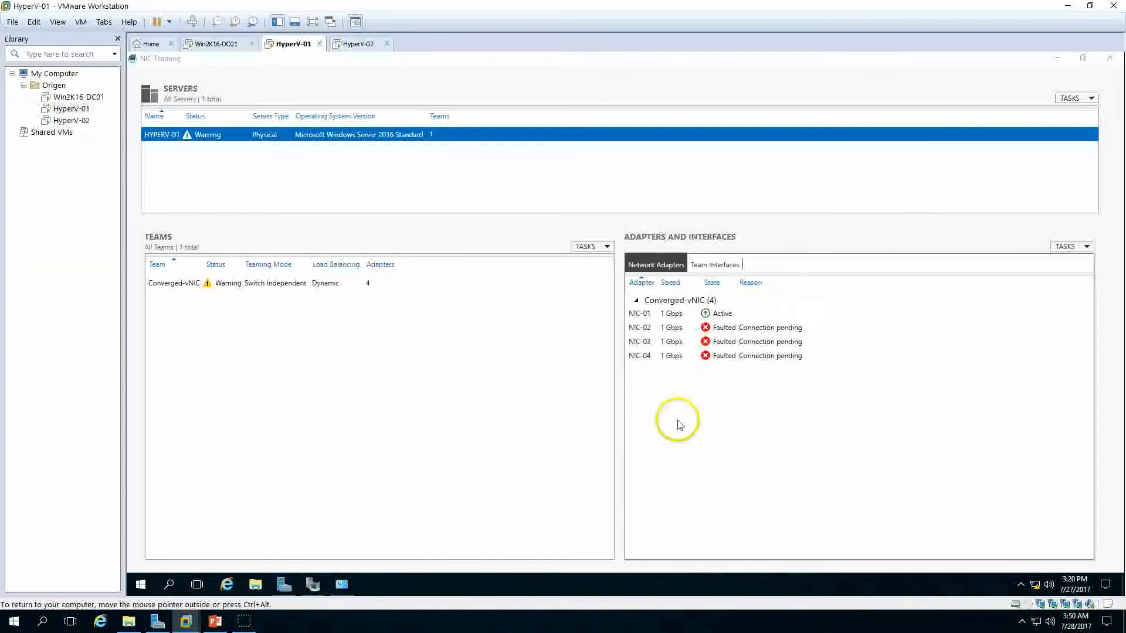
# Step: Select the Converged-vNIC team and inspect the state of its member adapters
pyautogui.click(342, 585)
pyautogui.click(667, 393)
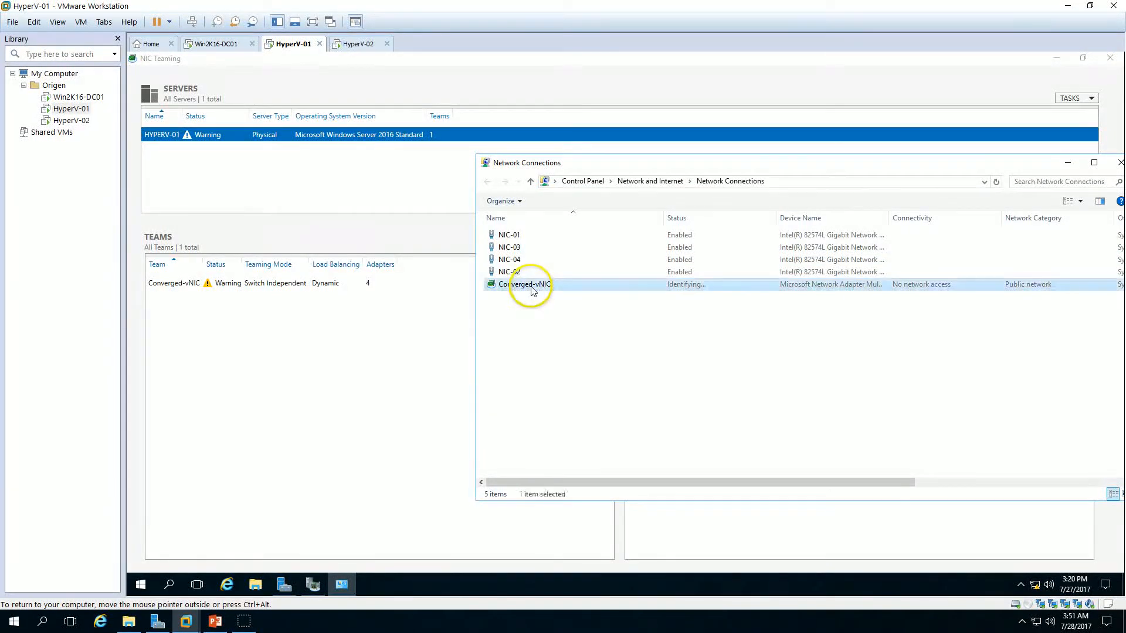
pyautogui.click(345, 584)
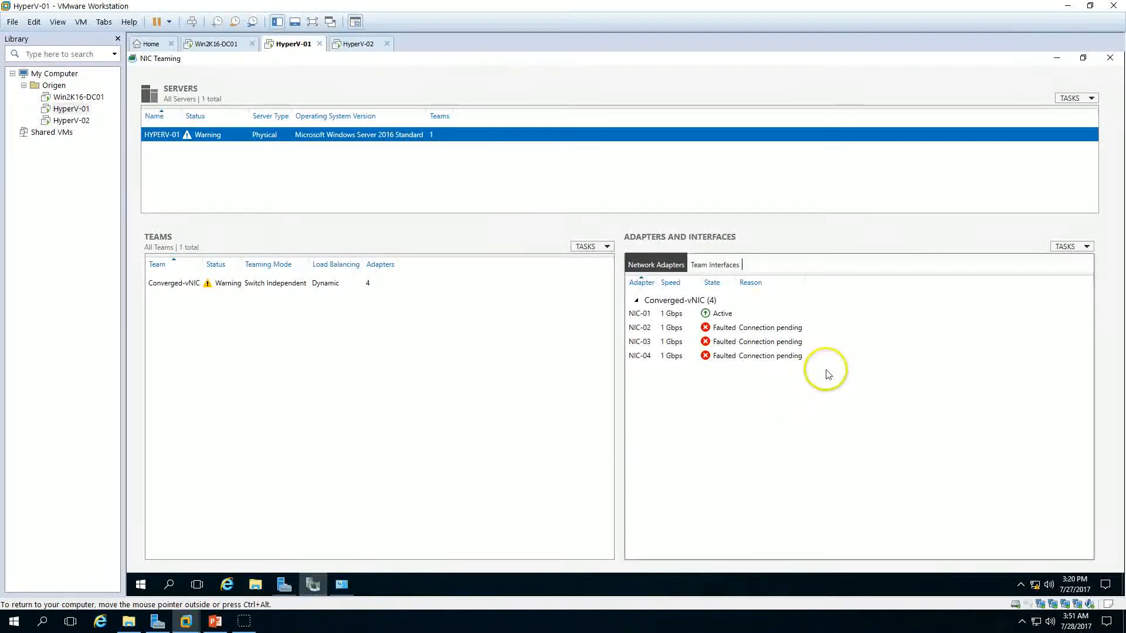
pyautogui.click(284, 283)
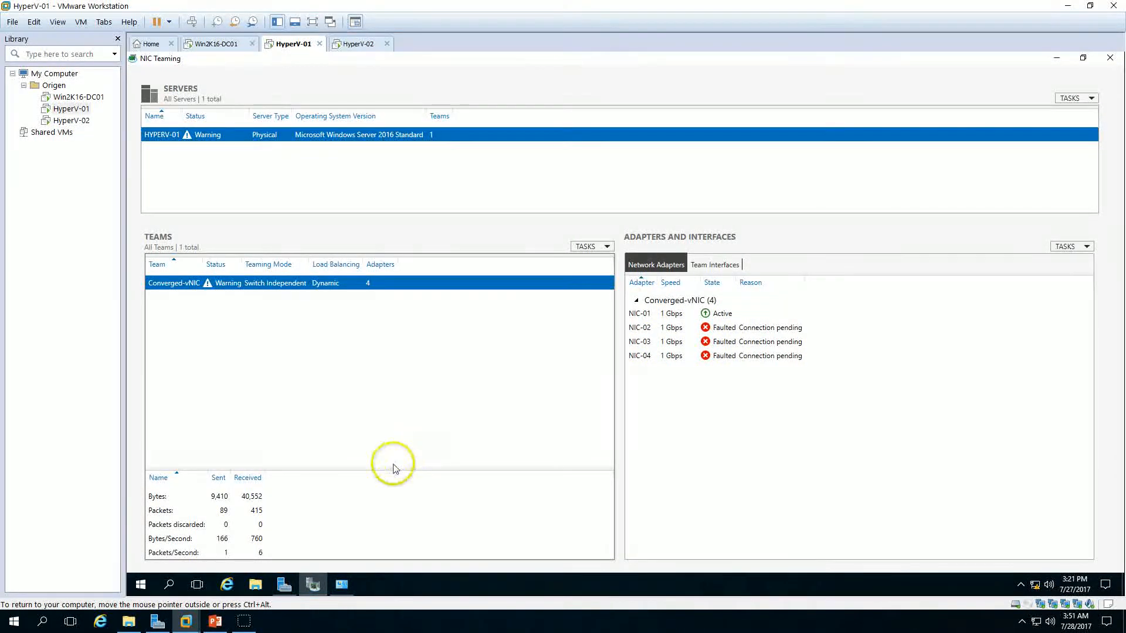
pyautogui.click(740, 327)
pyautogui.click(741, 313)
pyautogui.click(743, 341)
pyautogui.click(742, 356)
# Step: Switch to HyperV-02, open the Local Server properties, and launch NIC Teaming
pyautogui.click(358, 44)
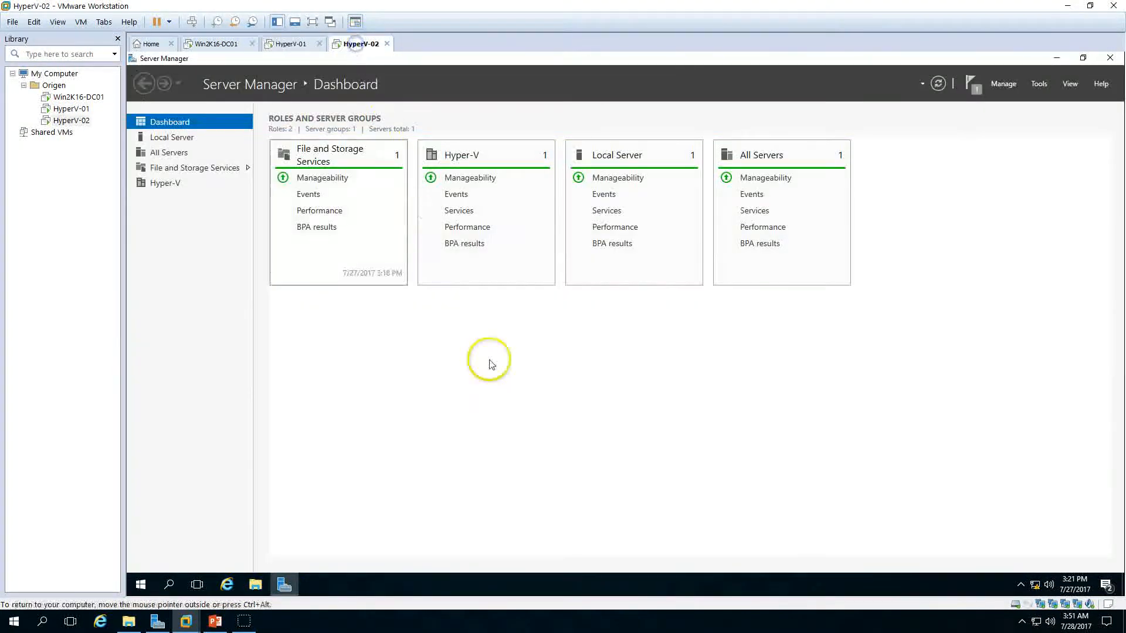
pyautogui.click(161, 139)
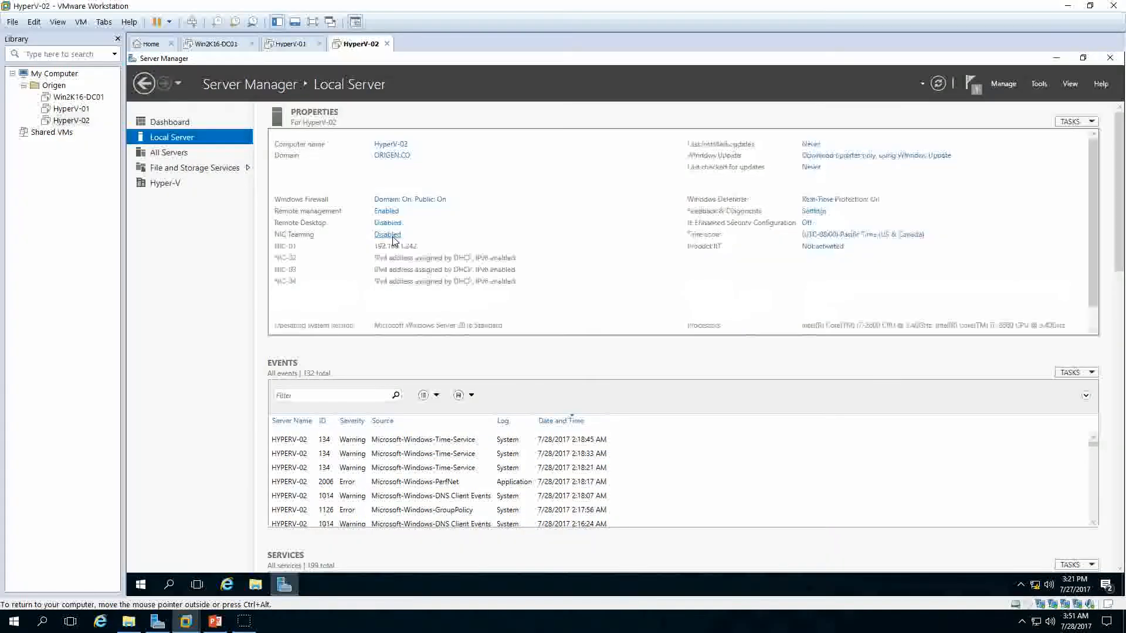
pyautogui.click(391, 236)
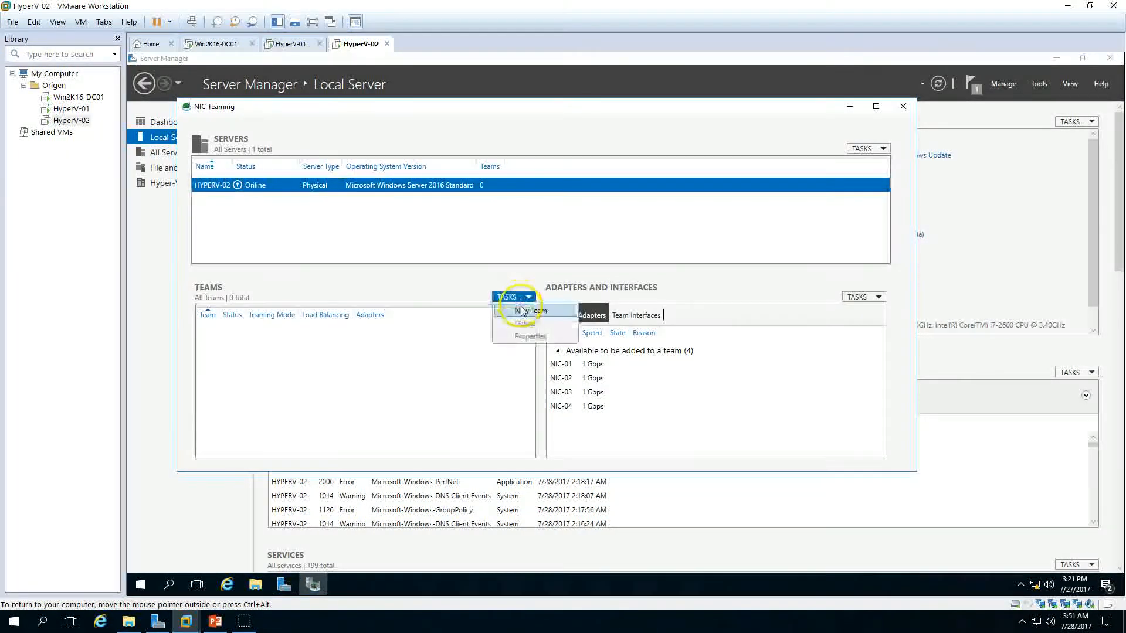
# Step: Create a new team named Converged-vNIC with NIC-01, NIC-02, NIC-03 and NIC-04 as member adapters
pyautogui.click(513, 296)
pyautogui.click(504, 311)
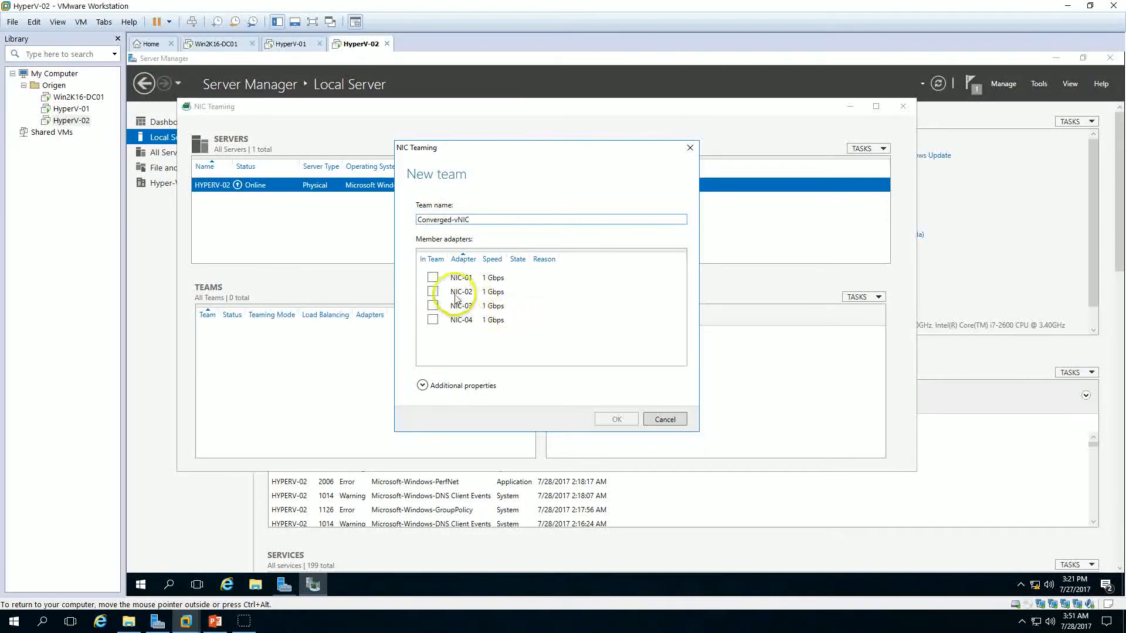
pyautogui.click(432, 278)
pyautogui.click(433, 291)
pyautogui.click(432, 305)
pyautogui.click(432, 320)
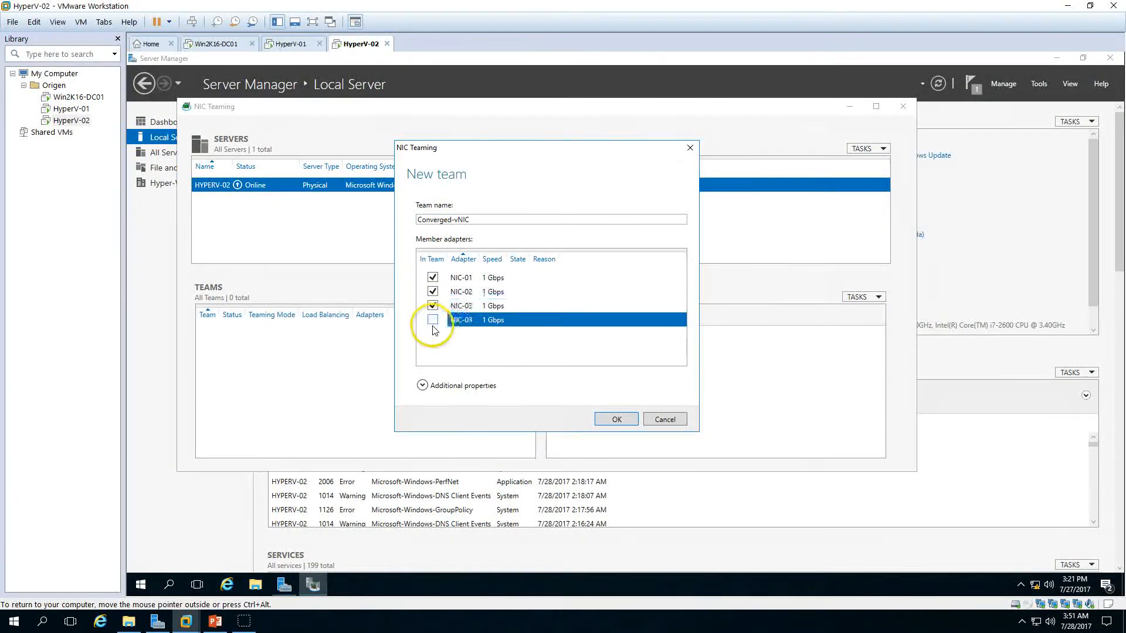
pyautogui.click(619, 420)
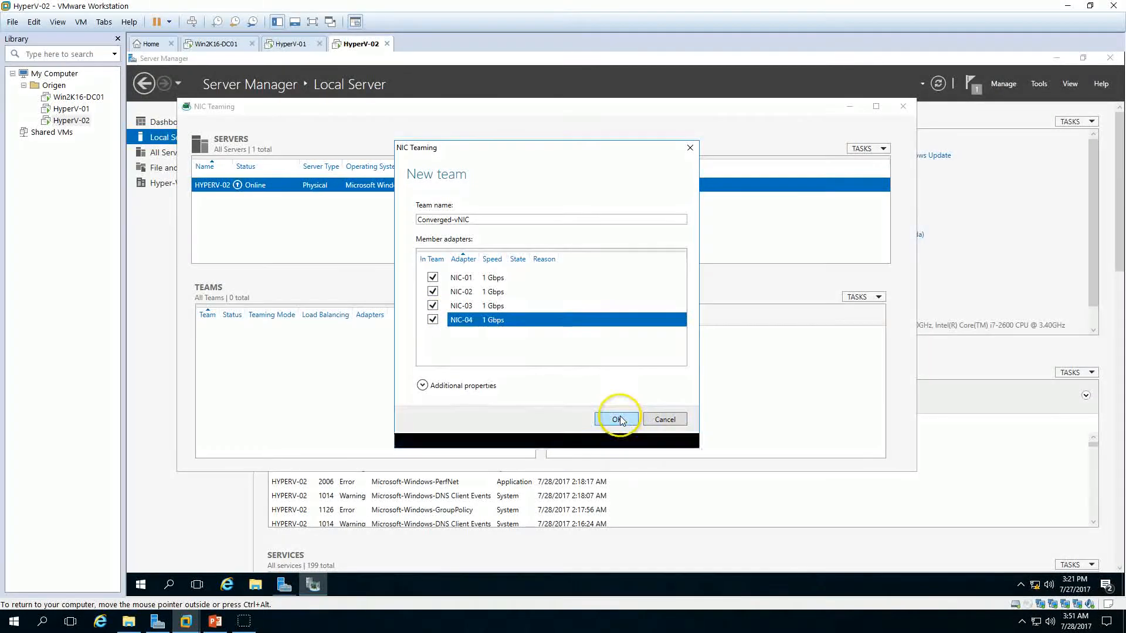
# Step: Open Network Connections via the network tray icon and switch it to Details view
pyautogui.rightClick(1035, 586)
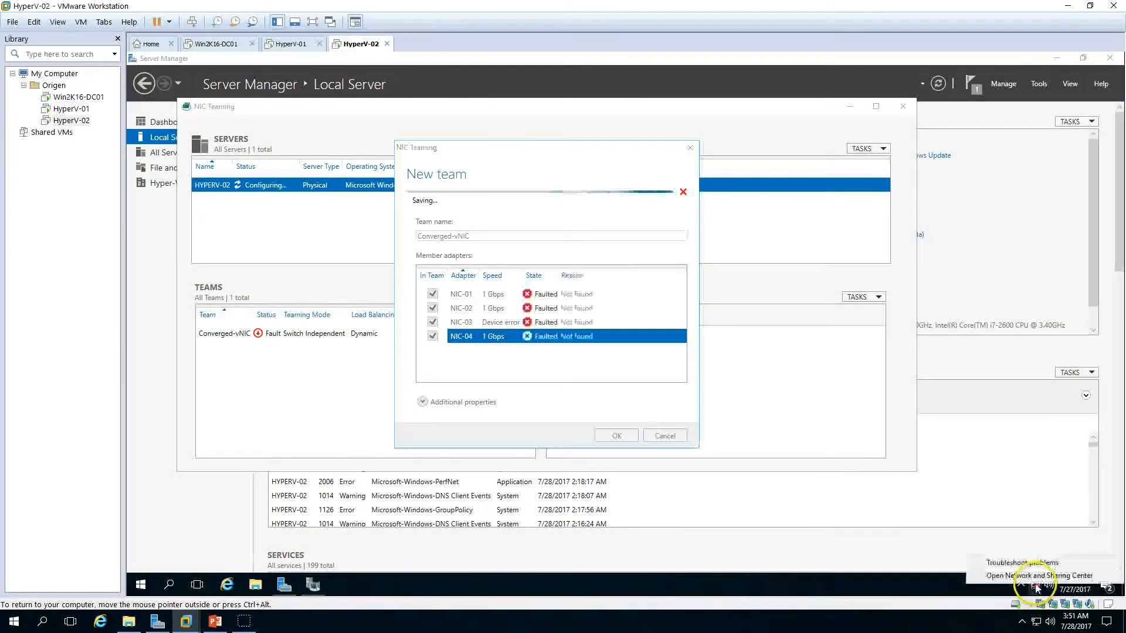
pyautogui.click(1039, 575)
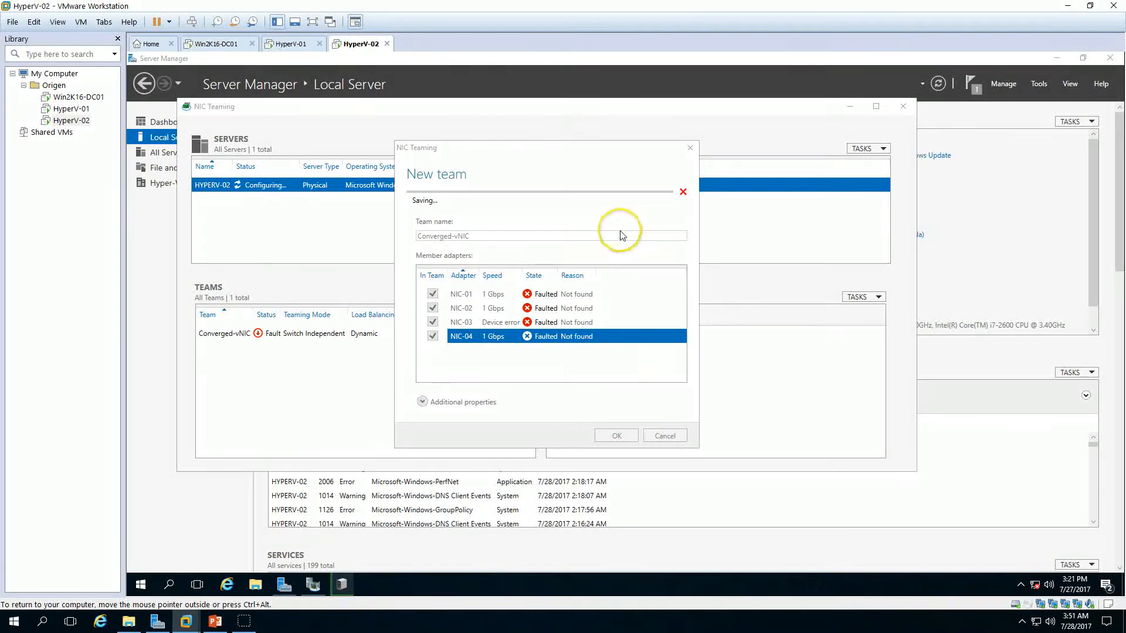
pyautogui.click(329, 214)
pyautogui.moveTo(739, 163); pyautogui.dragTo(811, 194)
pyautogui.moveTo(1041, 191); pyautogui.dragTo(910, 213)
pyautogui.click(1018, 209)
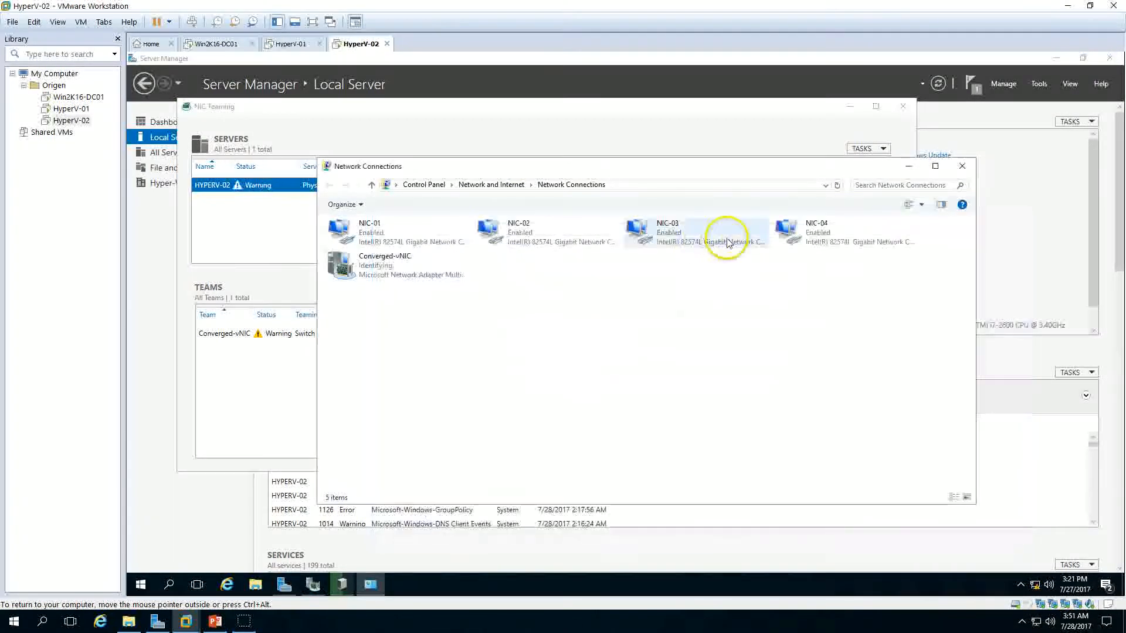
pyautogui.click(922, 208)
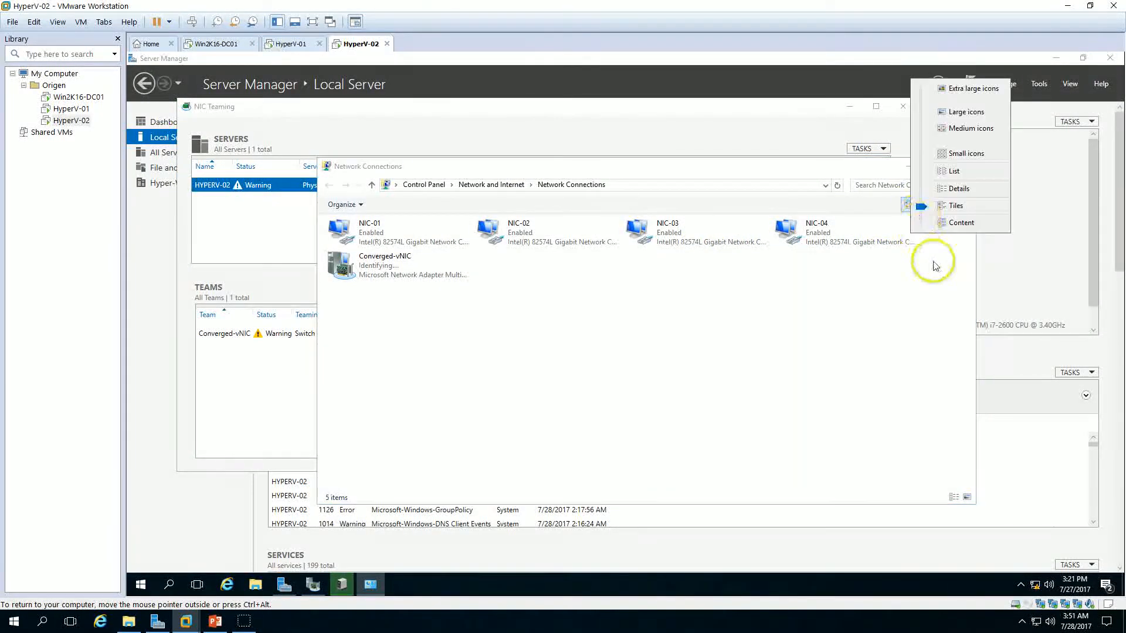
pyautogui.click(949, 200)
pyautogui.moveTo(721, 177); pyautogui.dragTo(1121, 200)
pyautogui.click(828, 316)
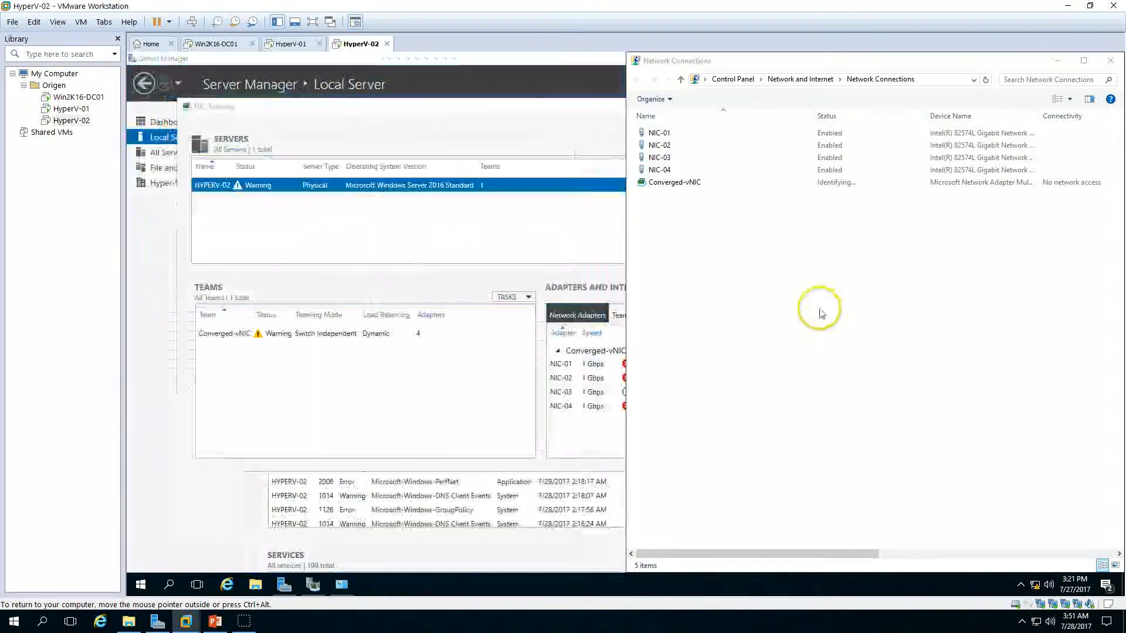
# Step: Check the Converged-vNIC member adapter states on HyperV-02 alongside Network Connections, then close NIC Teaming
pyautogui.moveTo(557, 114); pyautogui.dragTo(494, 116)
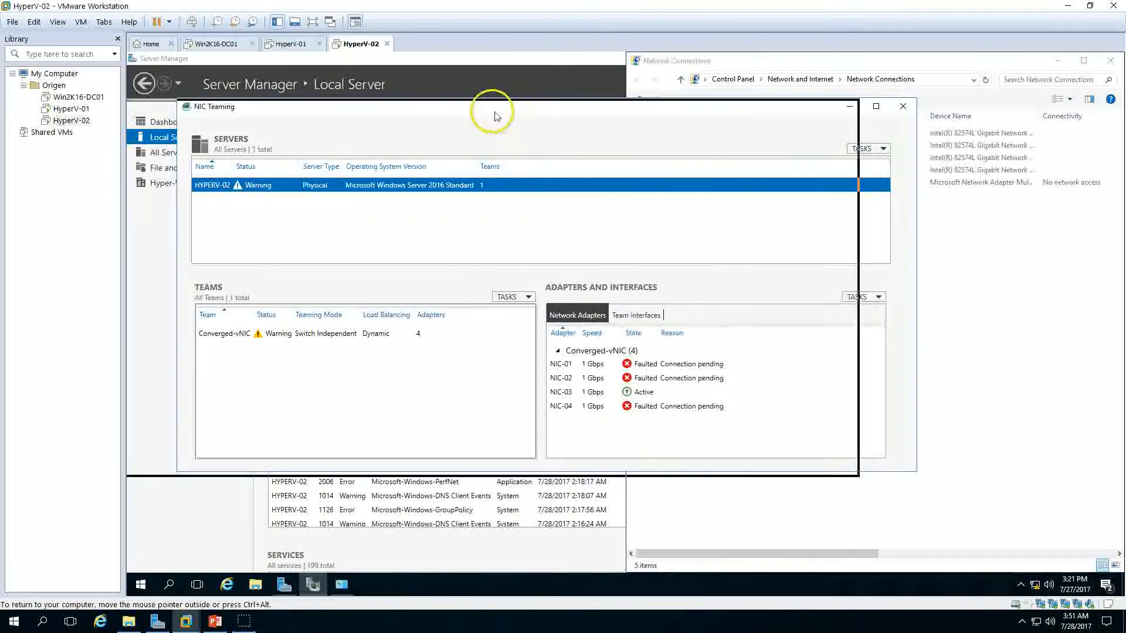
pyautogui.click(1000, 340)
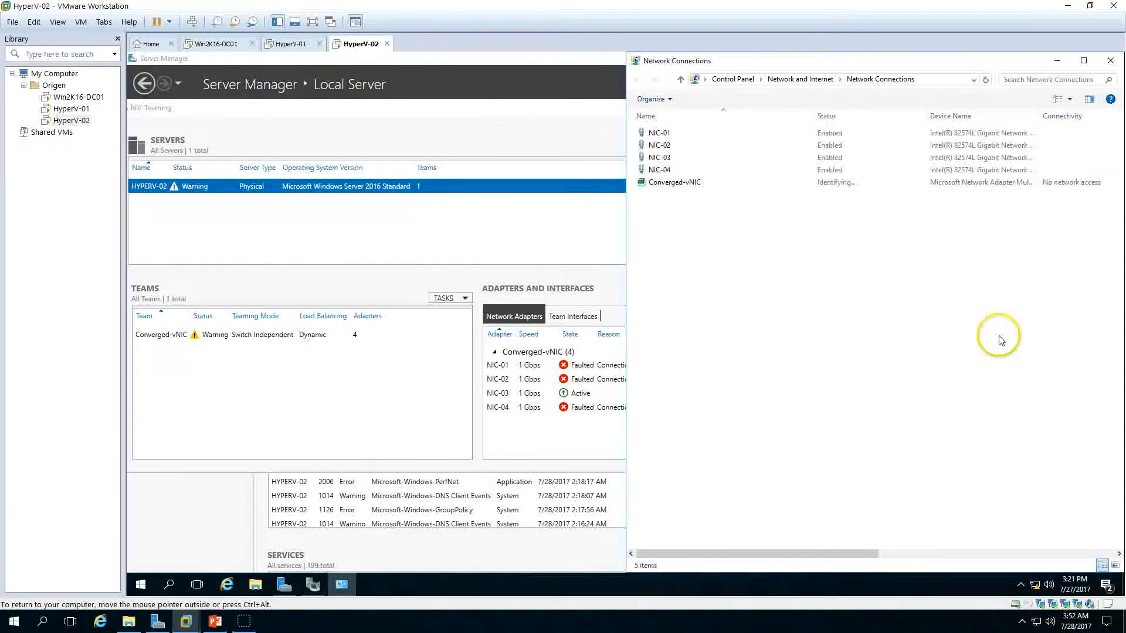
pyautogui.click(340, 407)
pyautogui.click(563, 397)
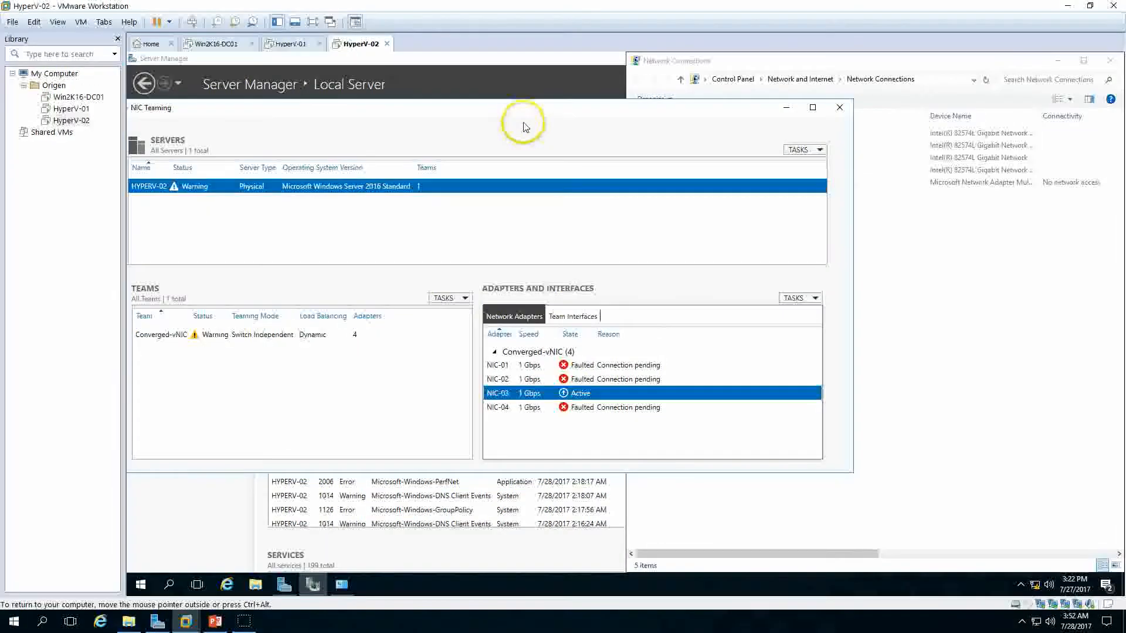
pyautogui.moveTo(521, 108); pyautogui.dragTo(600, 107)
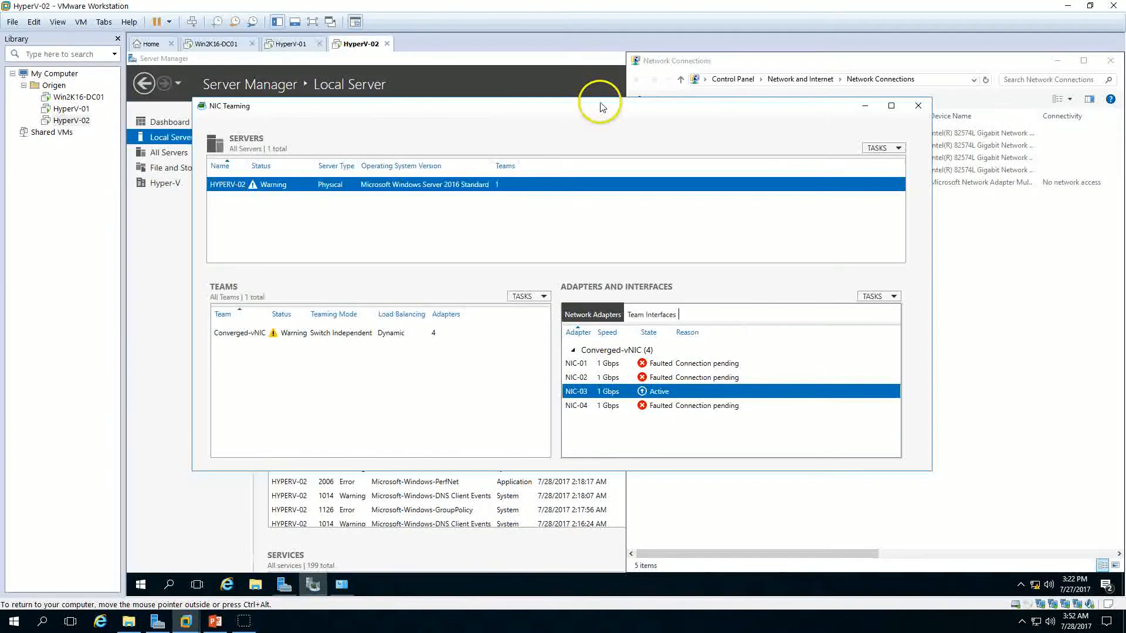
pyautogui.rightClick(979, 282)
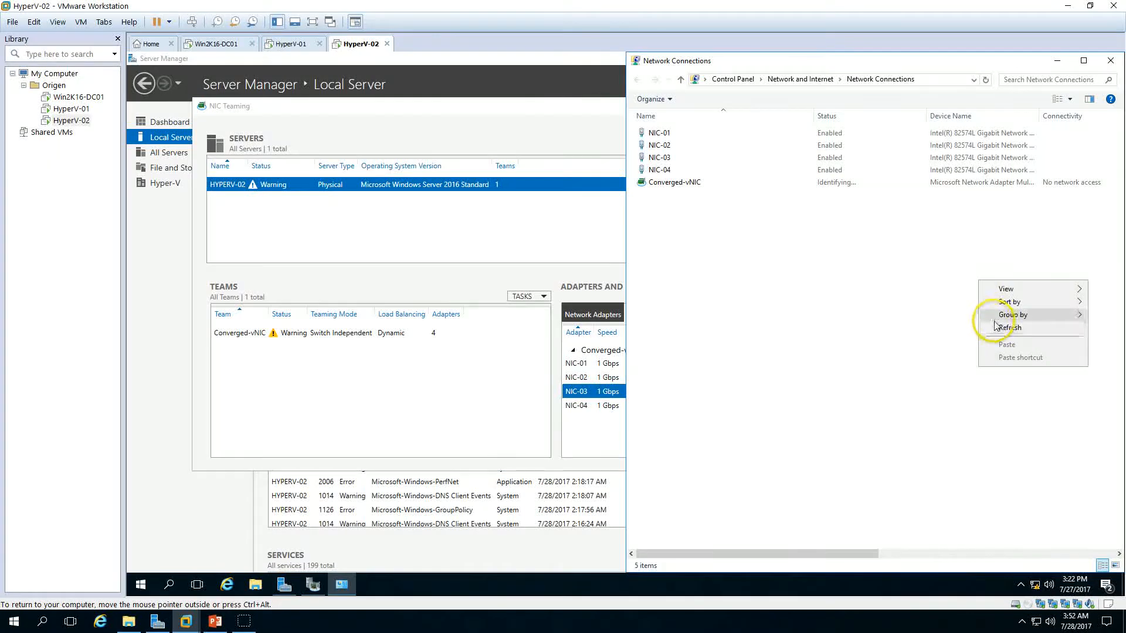
pyautogui.click(519, 373)
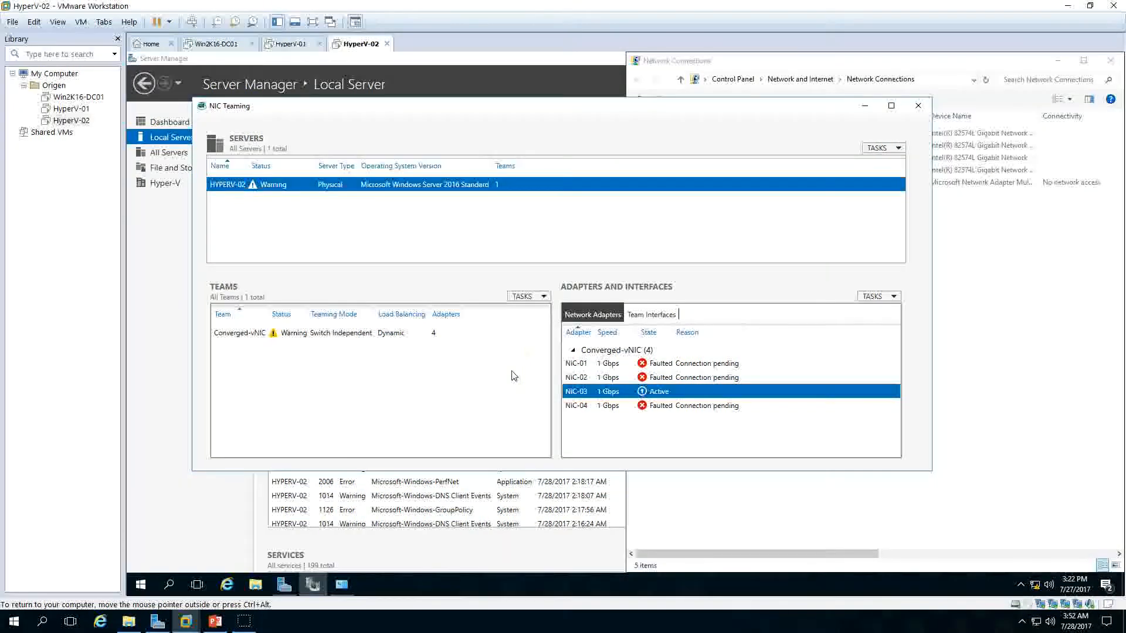
pyautogui.click(245, 628)
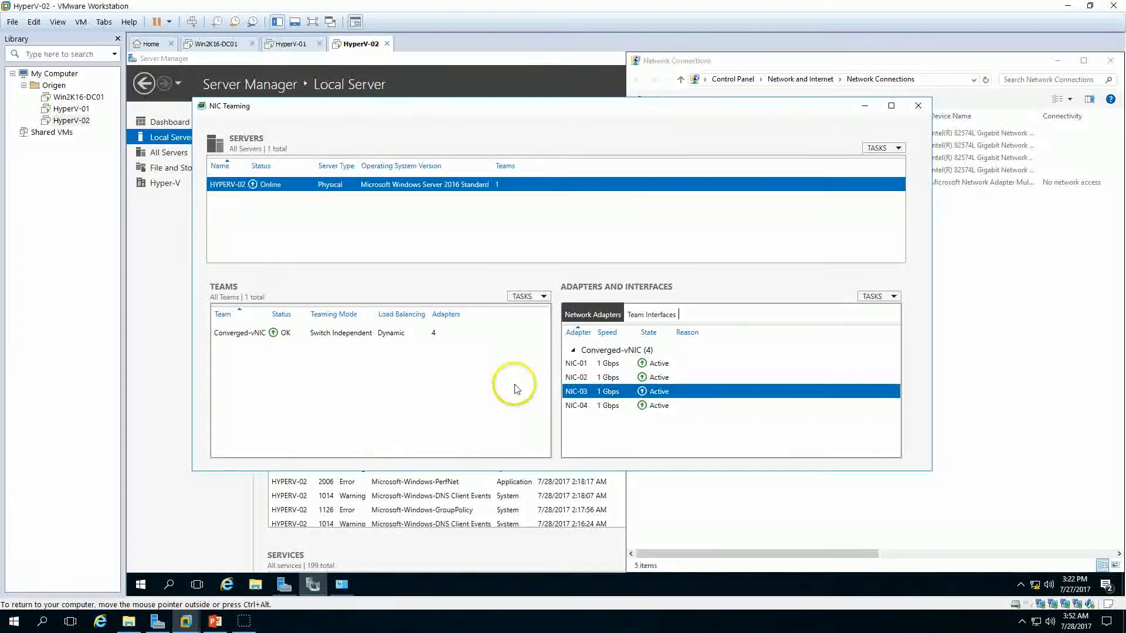
pyautogui.click(669, 363)
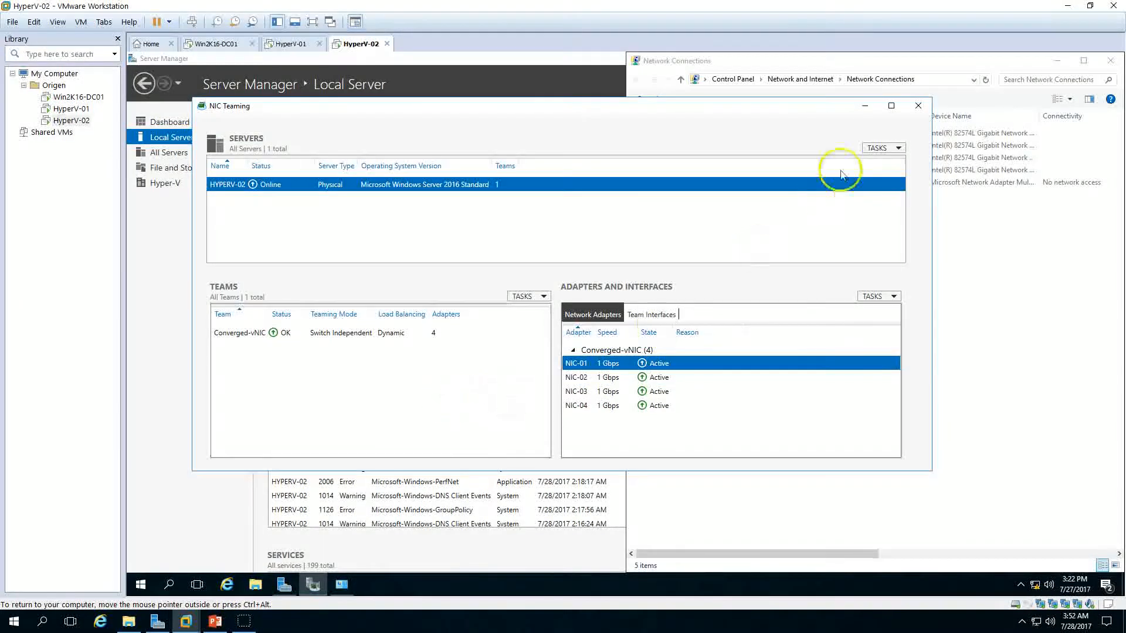
pyautogui.click(919, 105)
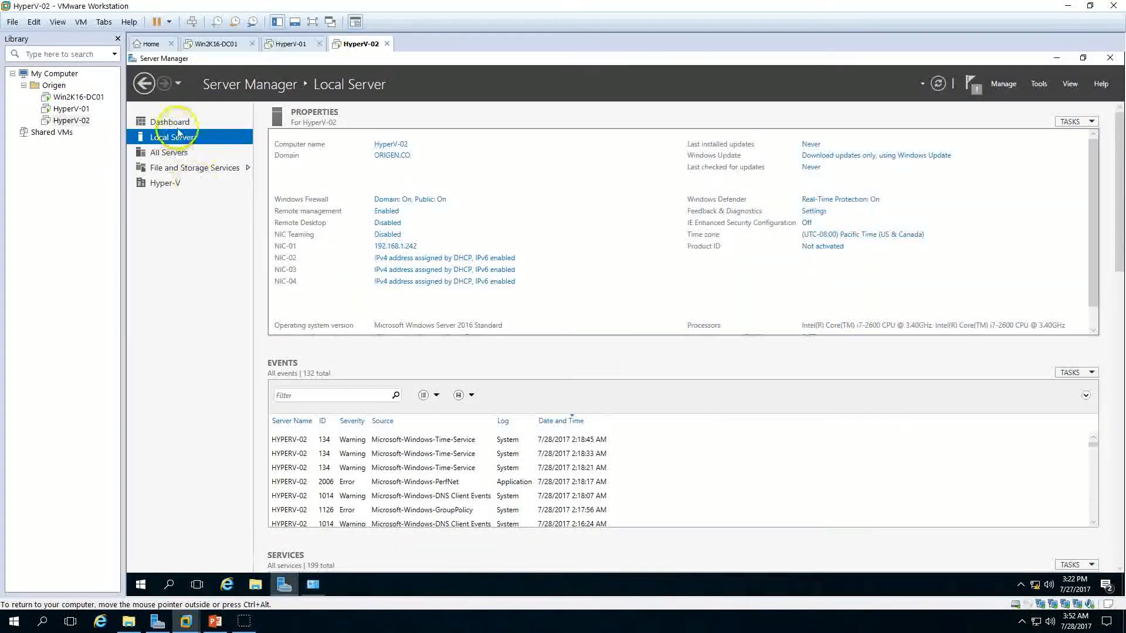
# Step: Close NIC Teaming on HyperV-01 and refresh the Local Server properties in Server Manager on both hosts
pyautogui.click(296, 44)
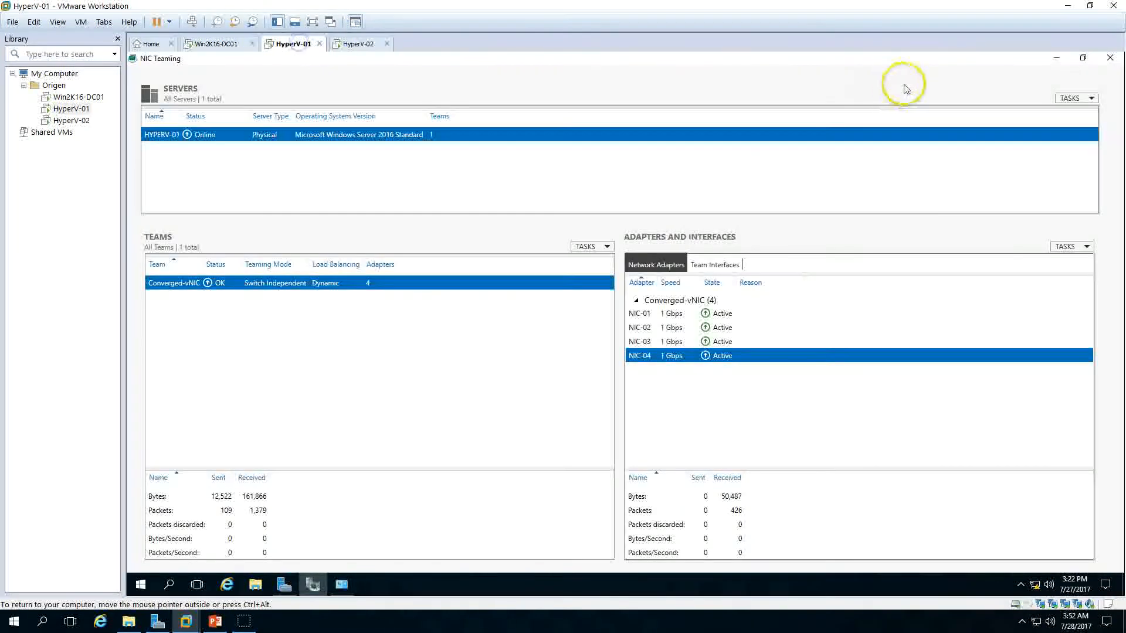
pyautogui.click(1111, 58)
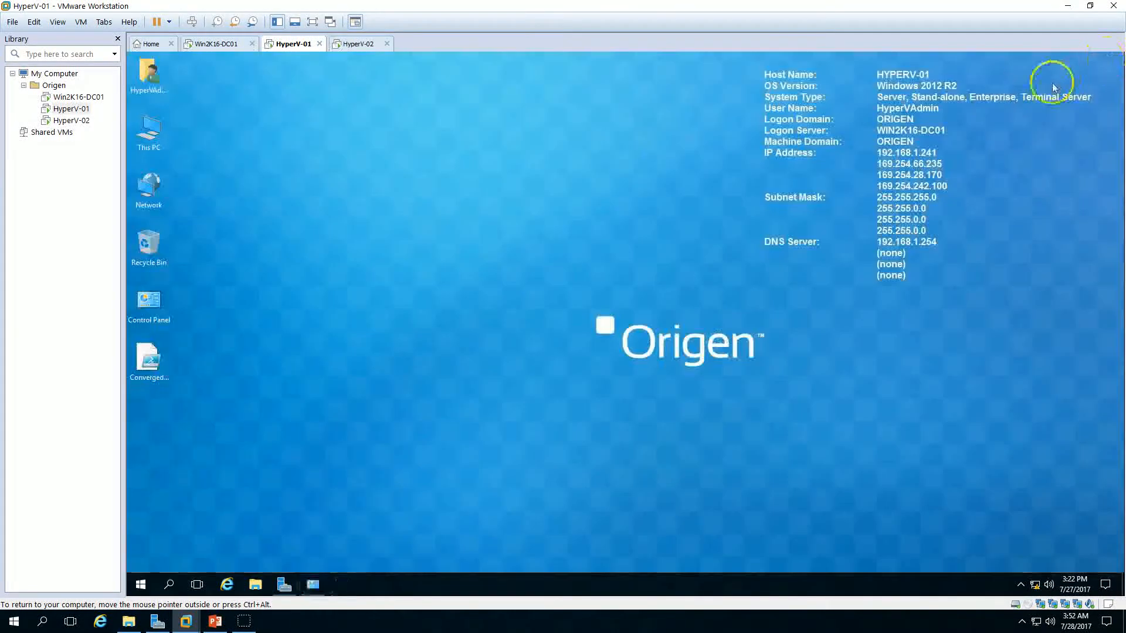
pyautogui.click(285, 585)
pyautogui.click(938, 84)
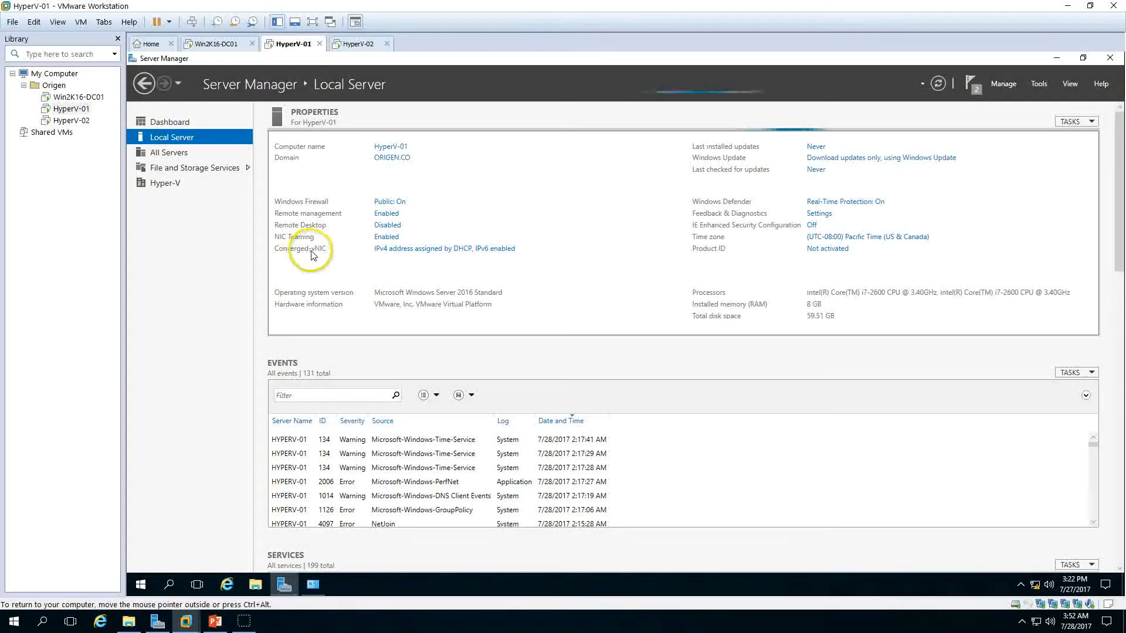
pyautogui.click(356, 45)
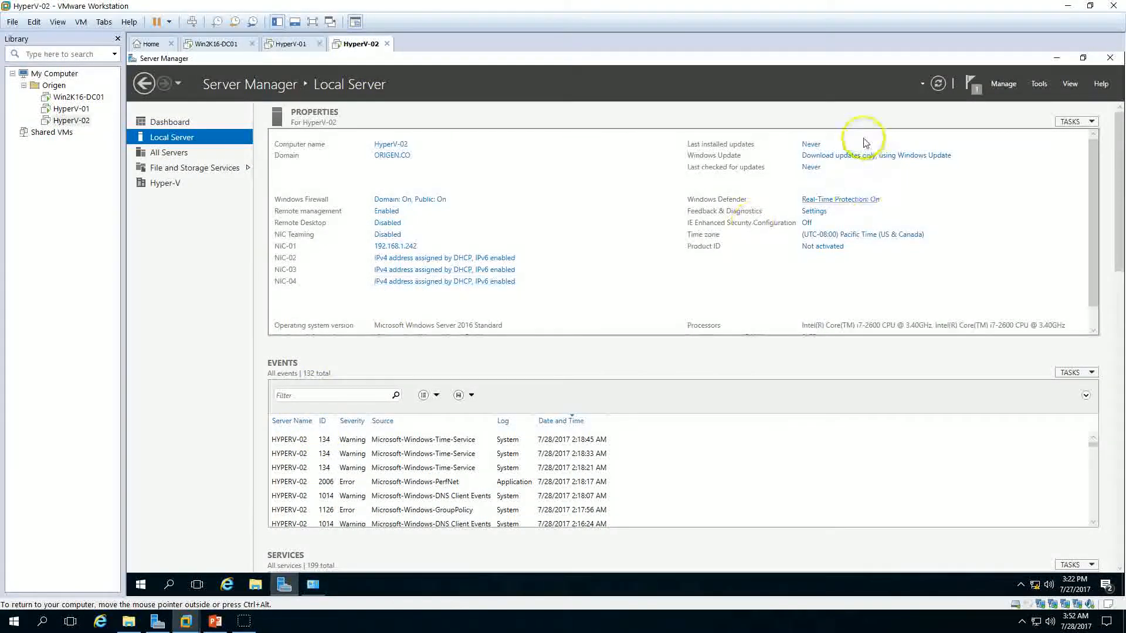
pyautogui.click(937, 84)
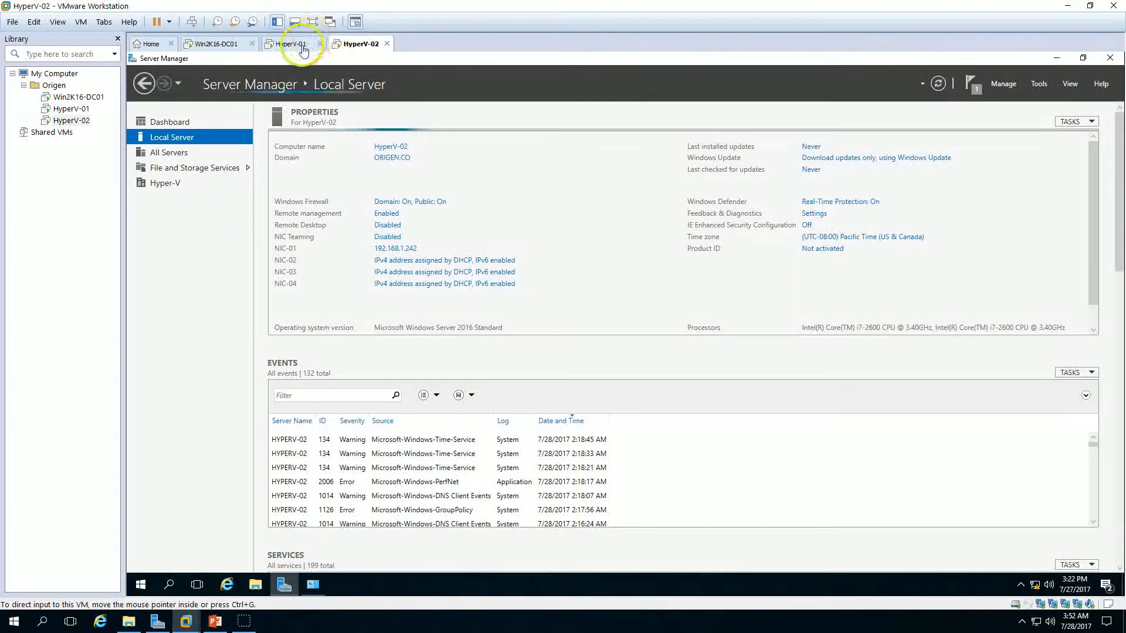
pyautogui.click(292, 44)
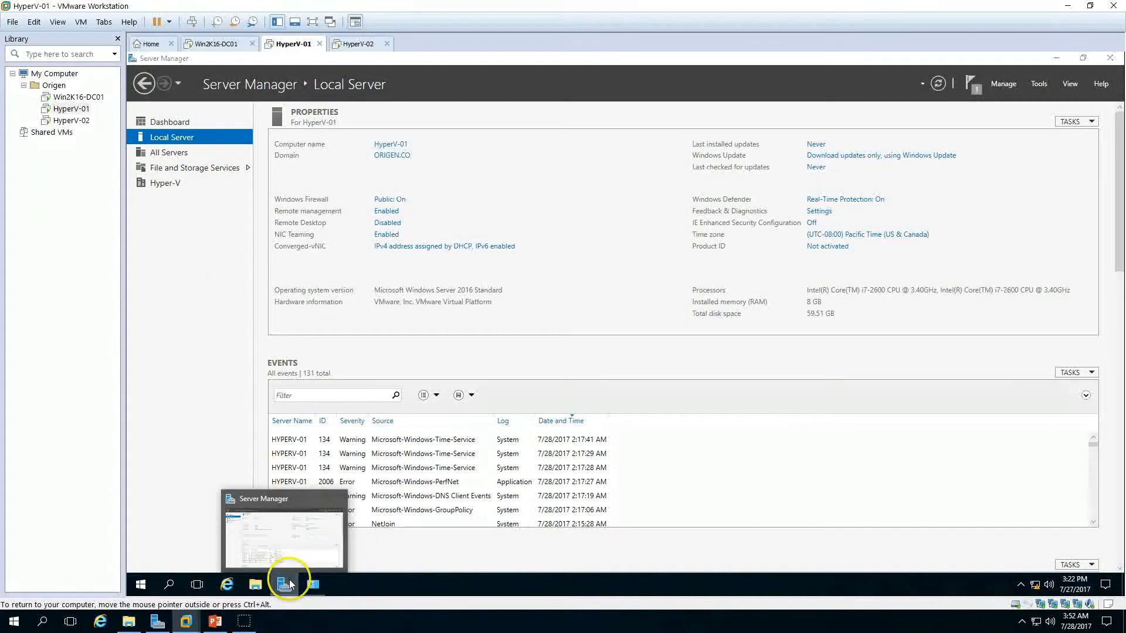
pyautogui.click(285, 584)
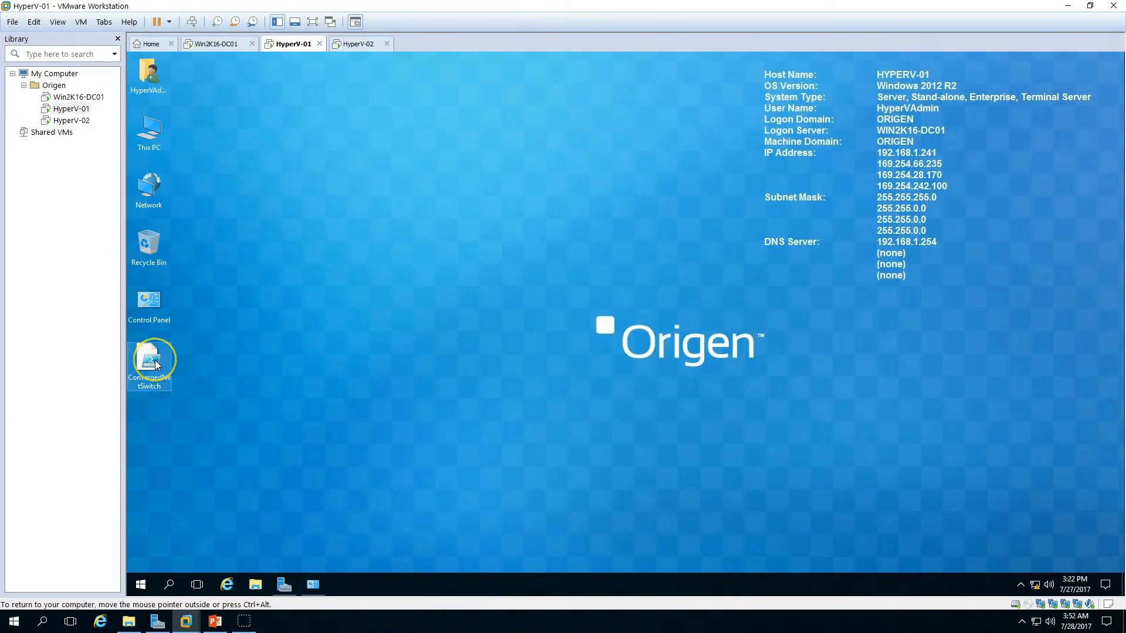
# Step: Launch Windows PowerShell ISE as administrator on HyperV-01
pyautogui.click(142, 584)
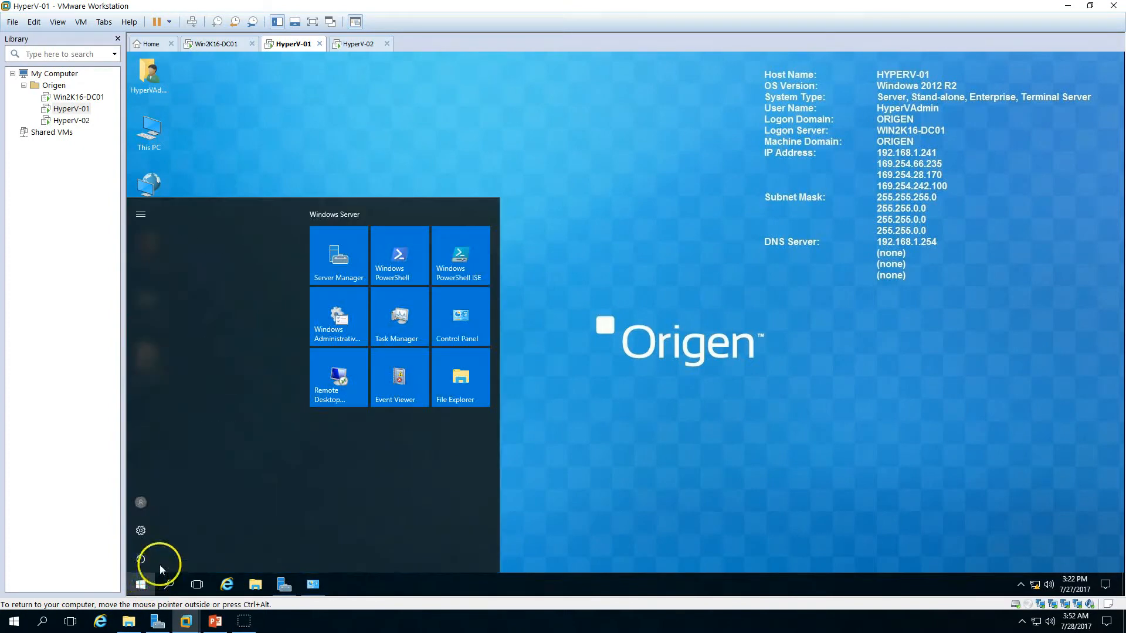
pyautogui.write('p')
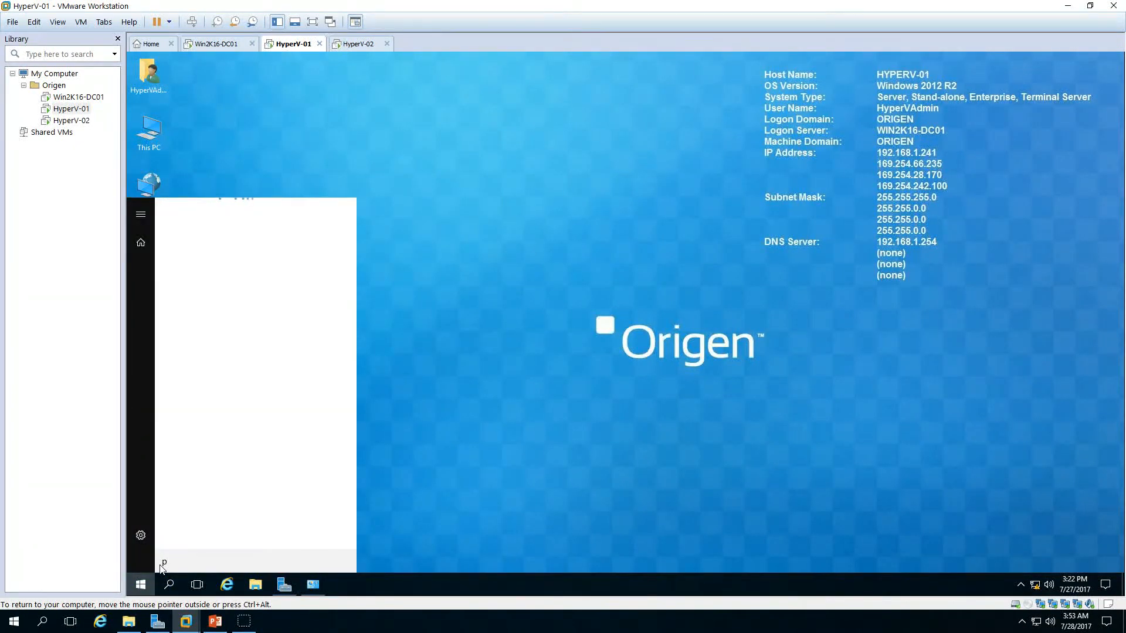
pyautogui.write('owershe')
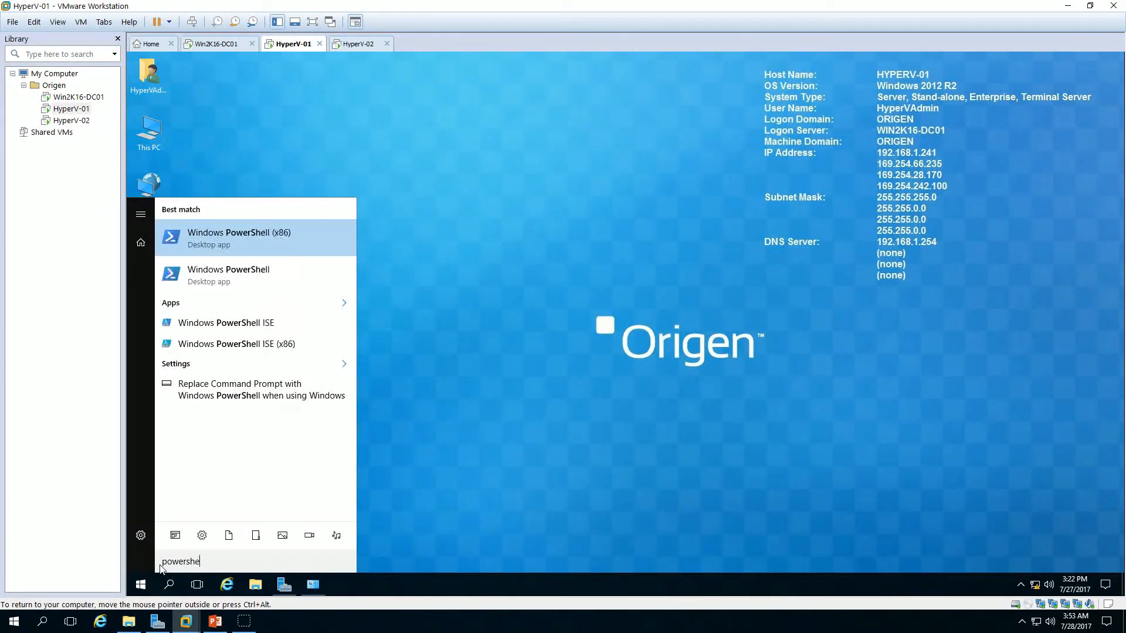
pyautogui.rightClick(259, 324)
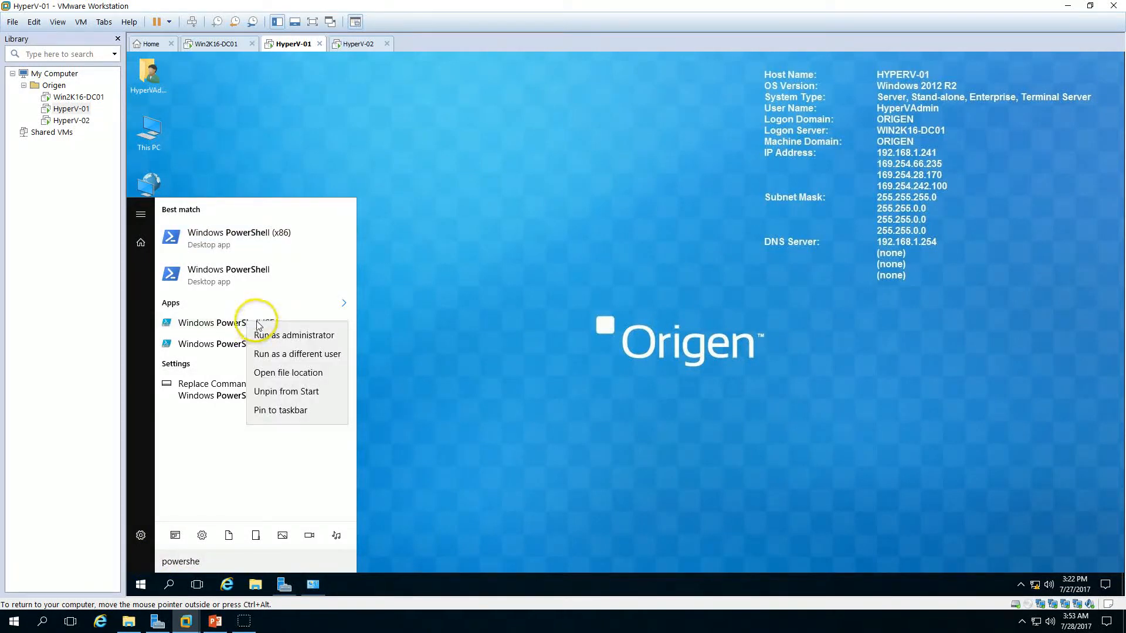
pyautogui.click(300, 339)
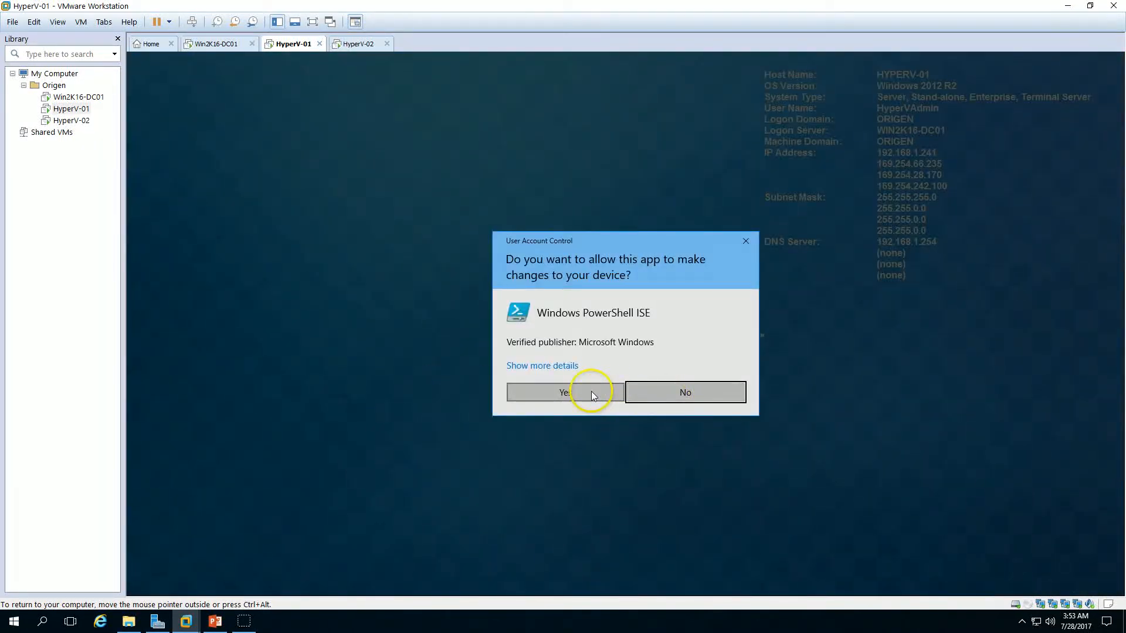
pyautogui.click(591, 391)
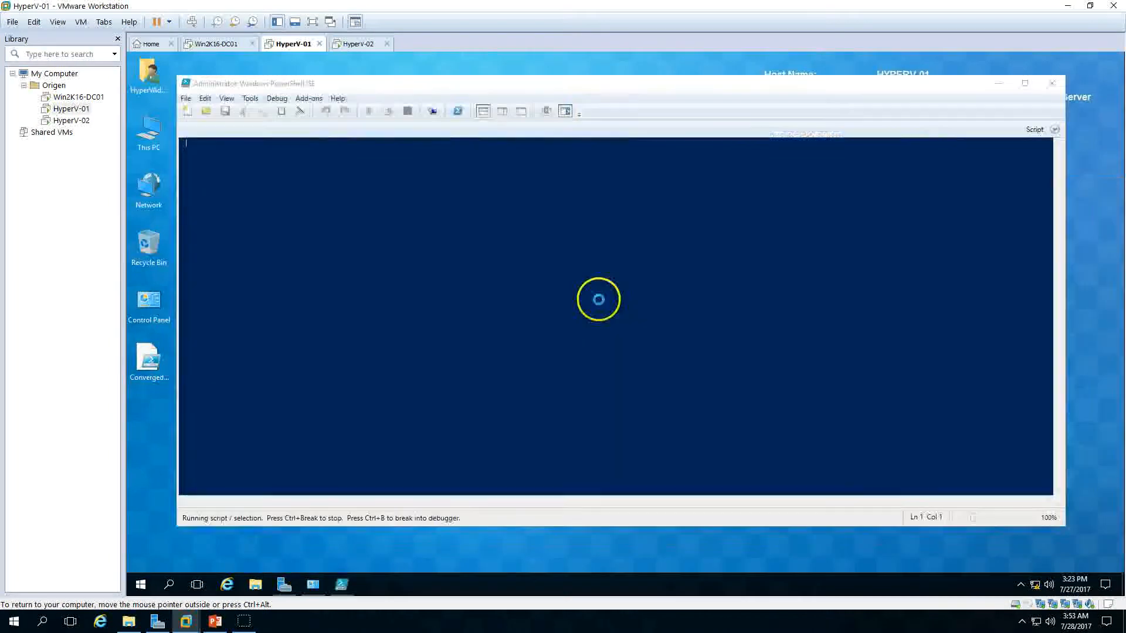
# Step: Maximize the ISE window and place Network Connections beside it with its columns widened
pyautogui.doubleClick(672, 87)
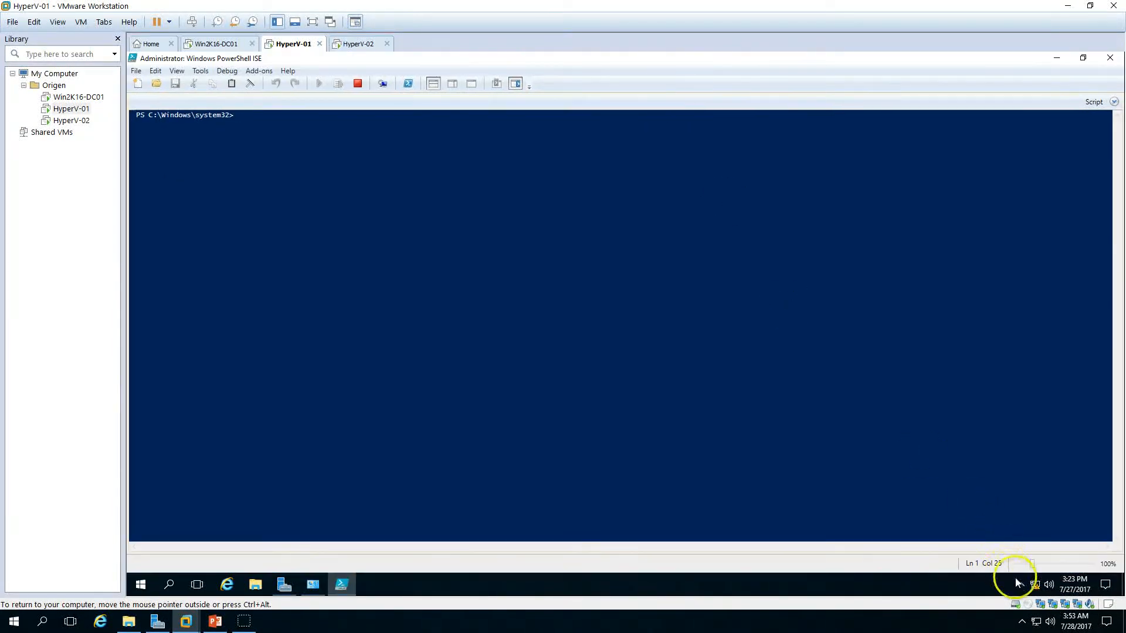
pyautogui.click(313, 585)
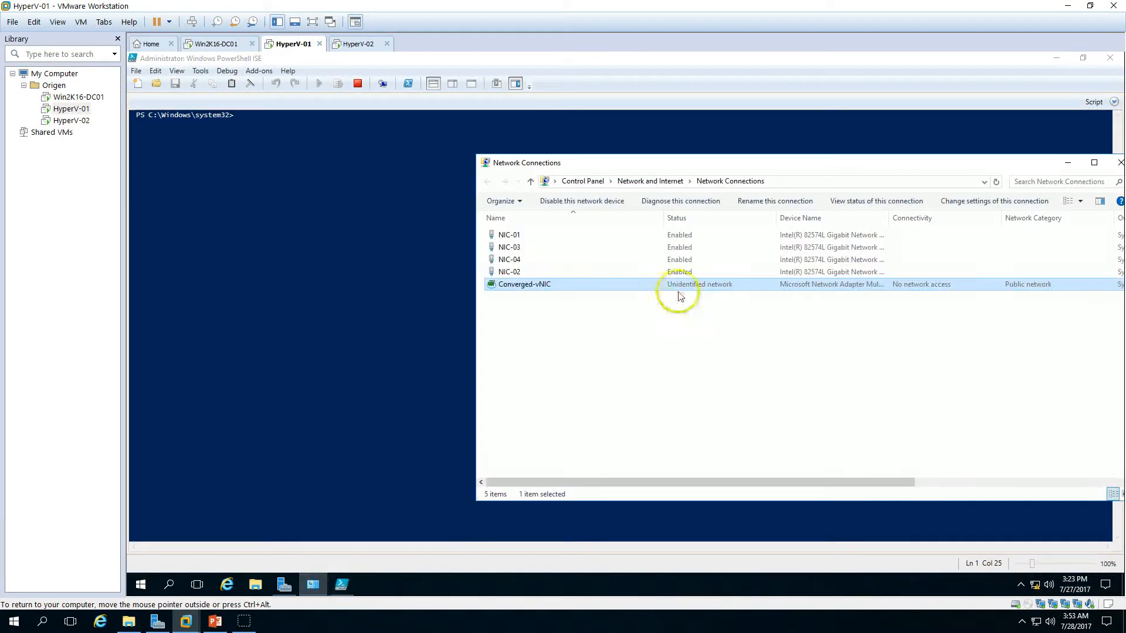
pyautogui.click(709, 385)
pyautogui.moveTo(663, 216); pyautogui.dragTo(552, 221)
pyautogui.moveTo(709, 169); pyautogui.dragTo(794, 176)
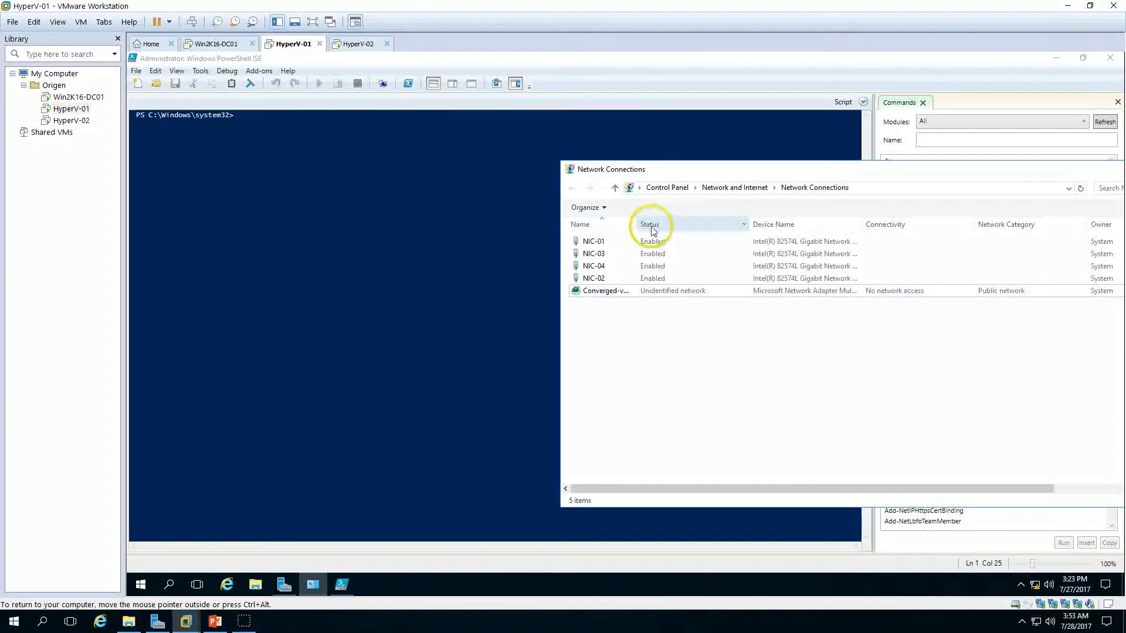
pyautogui.moveTo(639, 221); pyautogui.dragTo(699, 227)
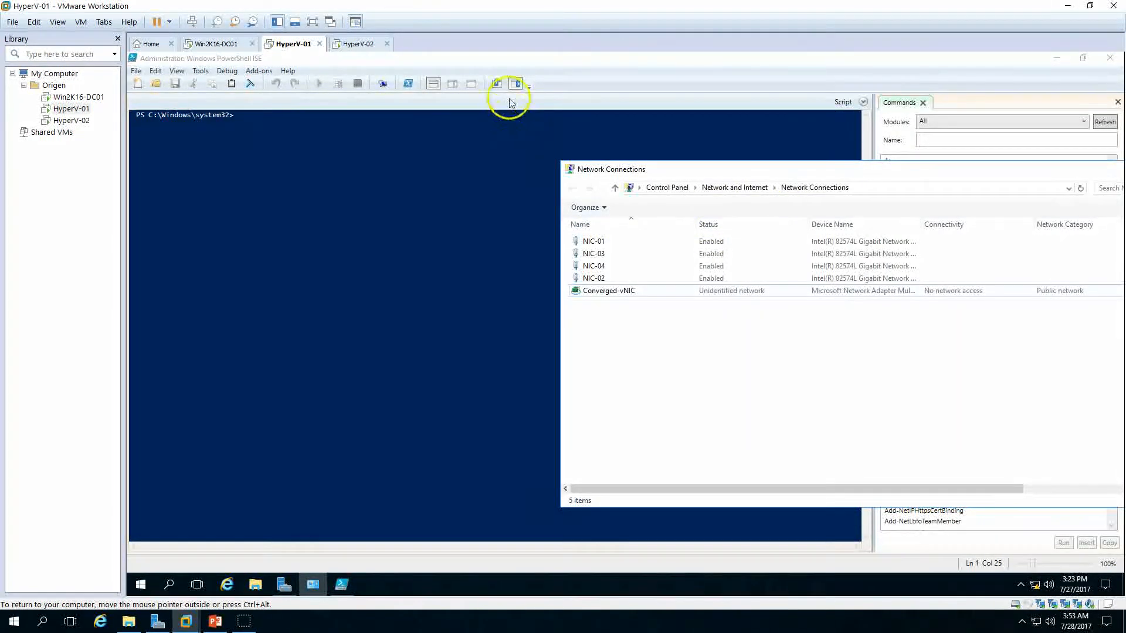
# Step: Open the ConvergedNetSwitch.PS1 script in the ISE editor
pyautogui.click(567, 75)
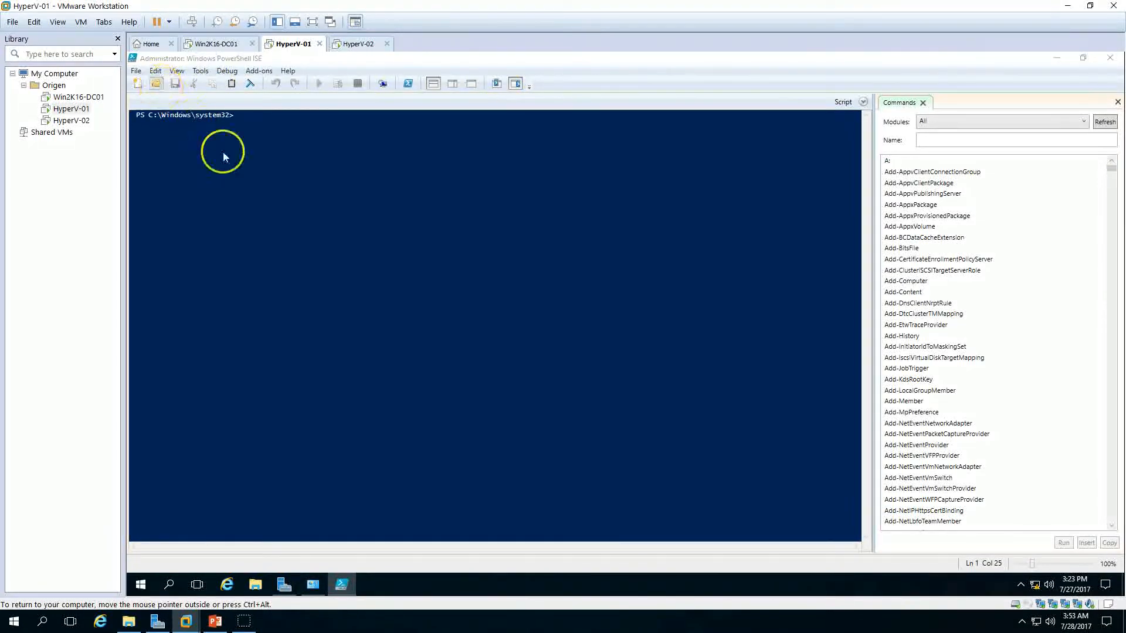
pyautogui.click(176, 153)
pyautogui.click(284, 148)
pyautogui.click(525, 326)
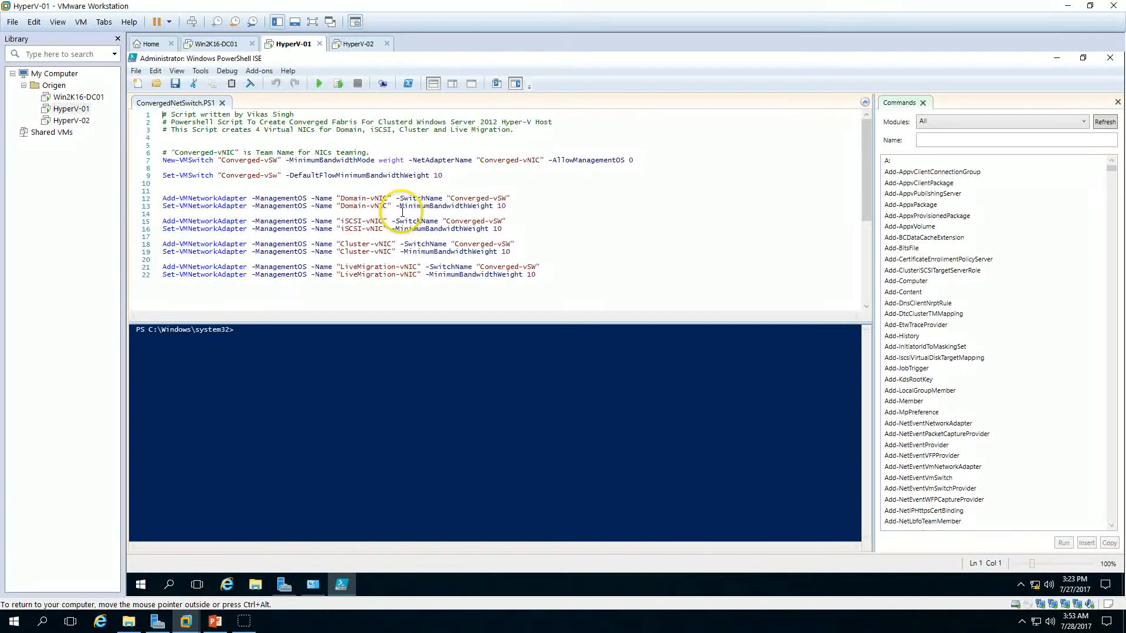
# Step: Run the ConvergedNetSwitch.PS1 script to create the Converged-vSW switch and its four management virtual NICs
pyautogui.click(339, 198)
pyautogui.moveTo(348, 198); pyautogui.dragTo(388, 199)
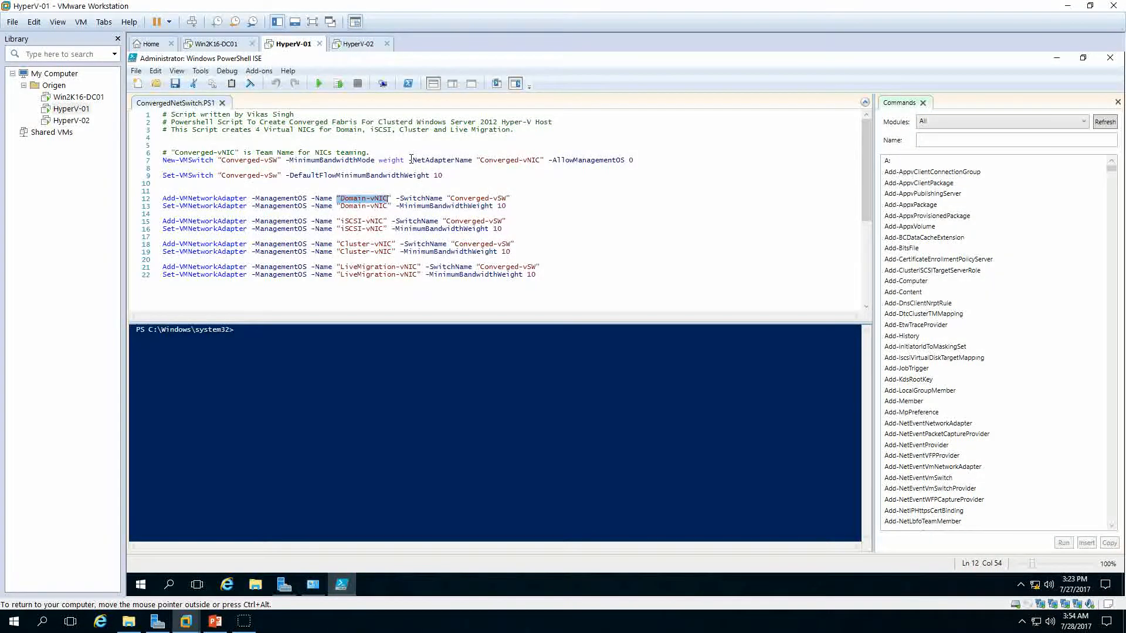
pyautogui.click(312, 588)
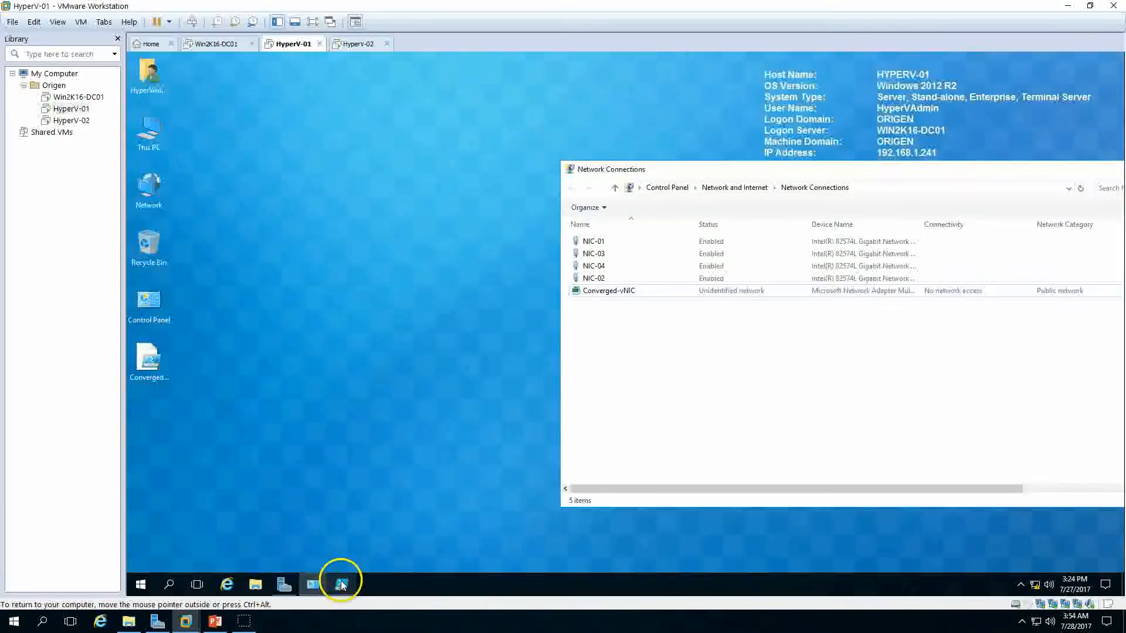
pyautogui.click(342, 585)
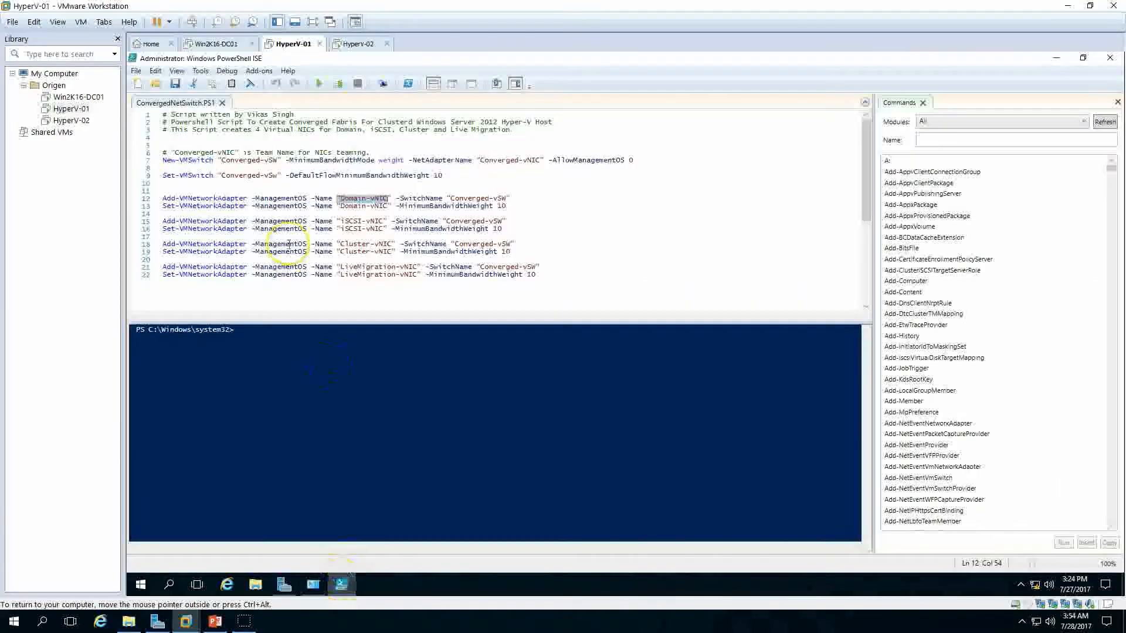
pyautogui.click(319, 85)
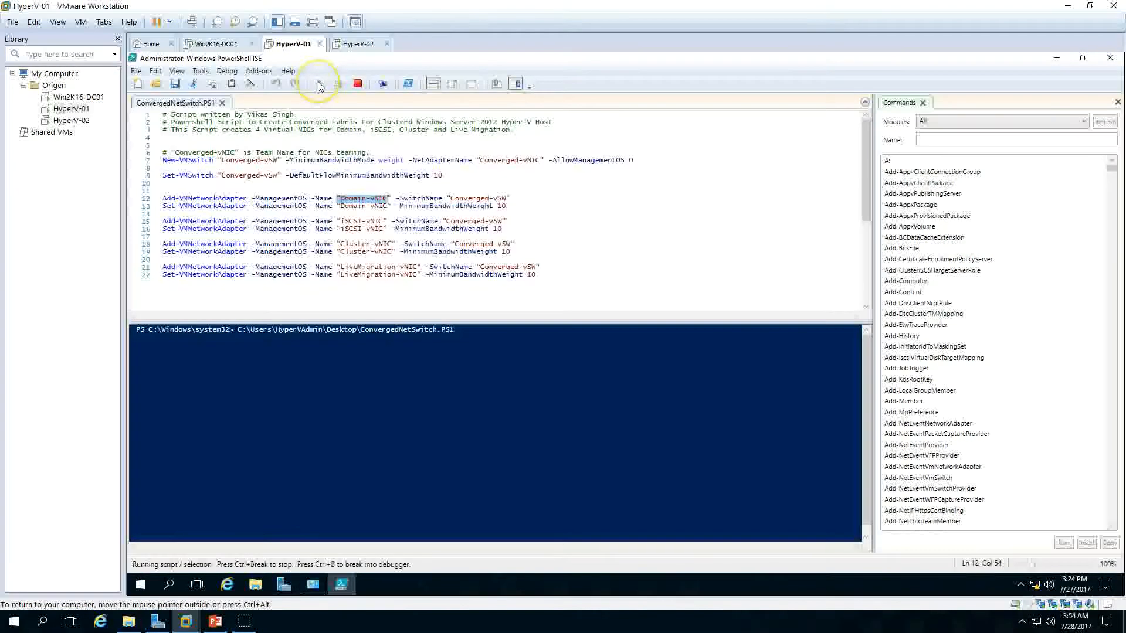
# Step: Inspect the new vEthernet adapters in Network Connections on HyperV-01
pyautogui.click(313, 585)
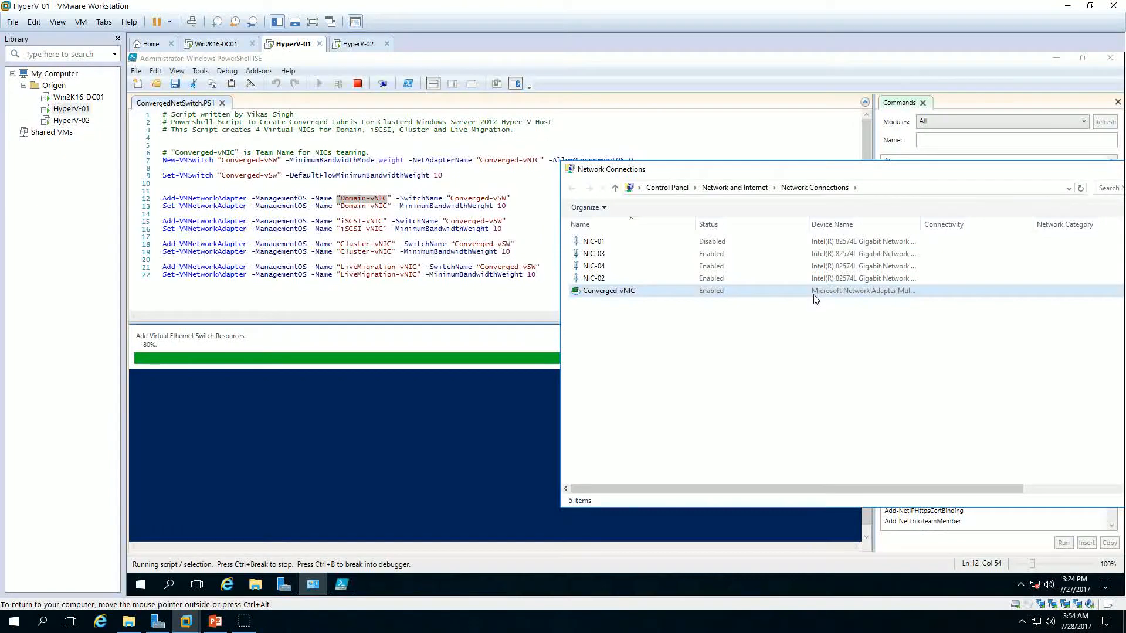
pyautogui.click(729, 337)
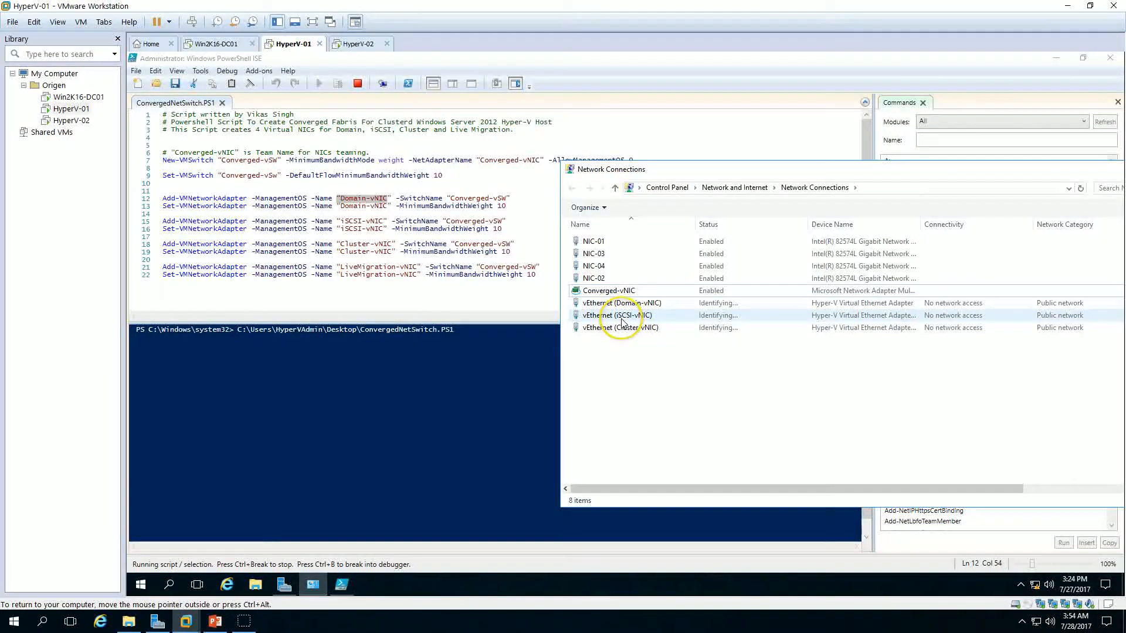
pyautogui.click(638, 329)
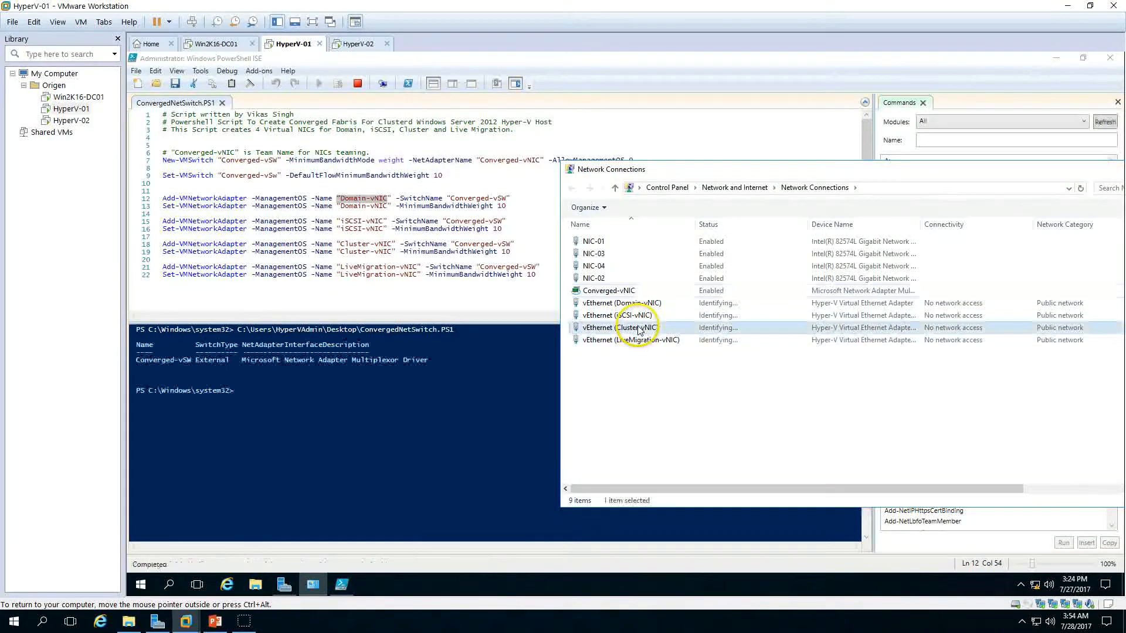
# Step: Close the PowerShell ISE and Network Connections windows on HyperV-01
pyautogui.click(639, 341)
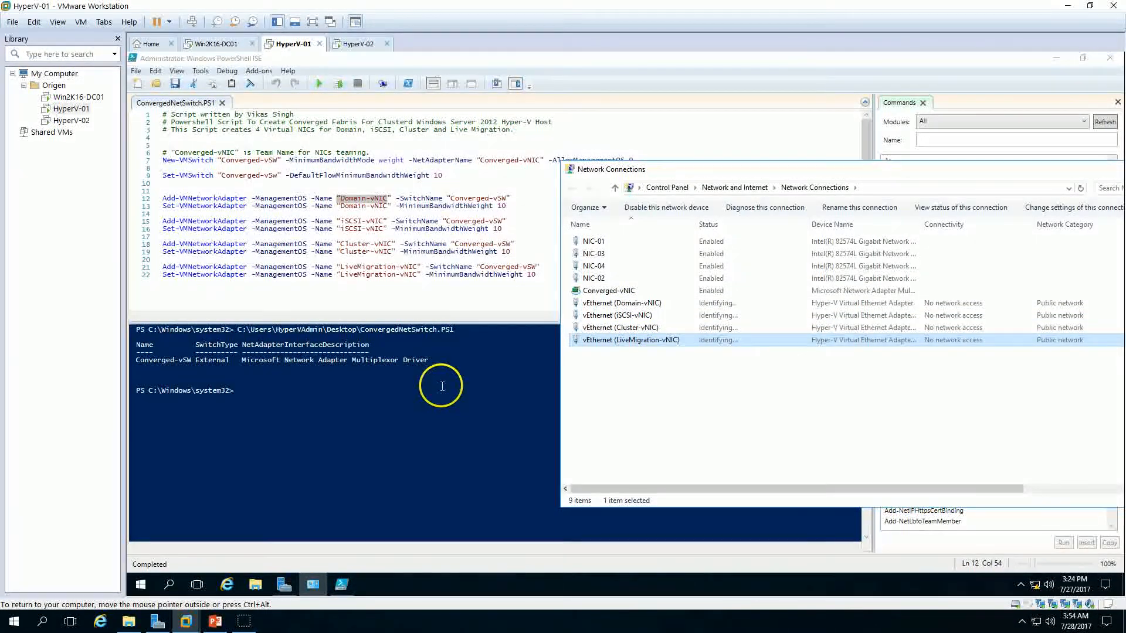
pyautogui.click(238, 390)
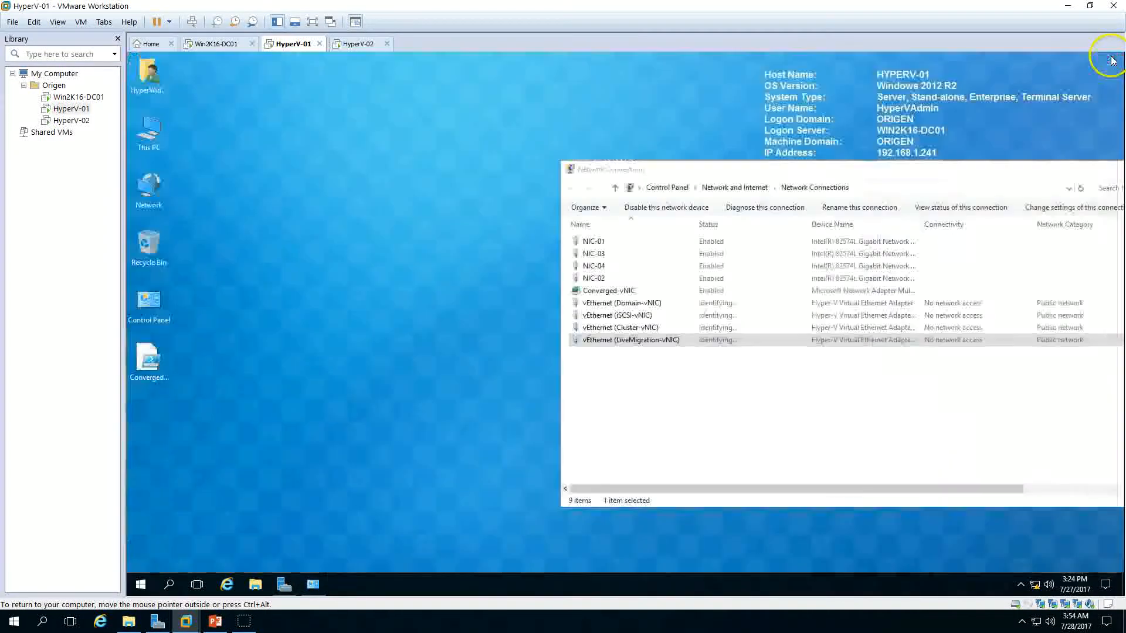
pyautogui.click(1110, 57)
pyautogui.moveTo(1046, 177); pyautogui.dragTo(704, 166)
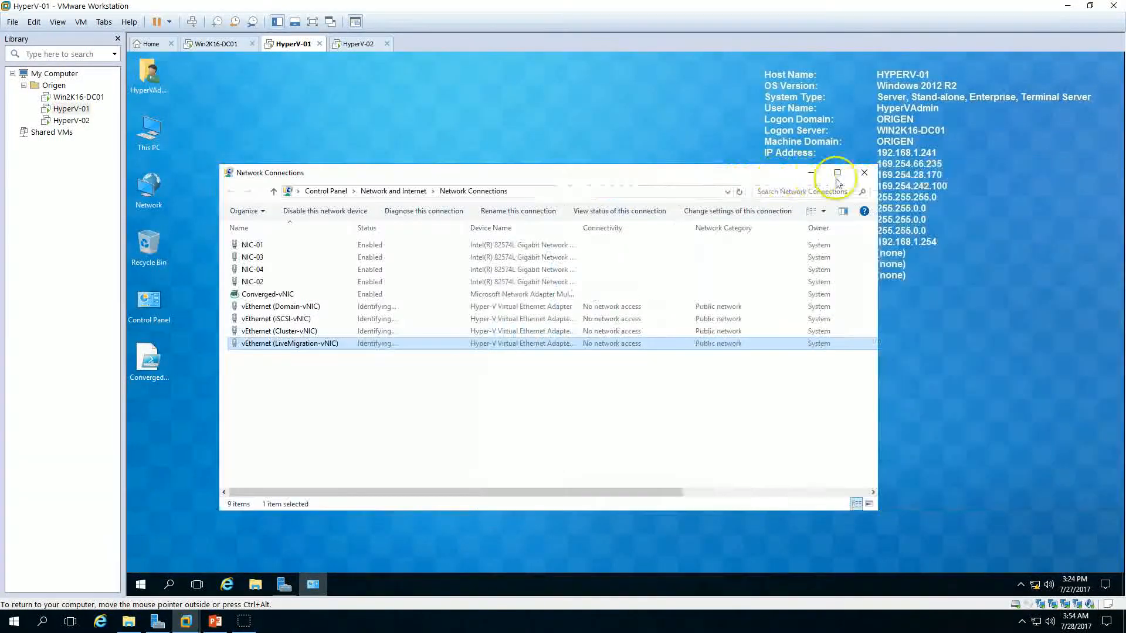
pyautogui.click(862, 169)
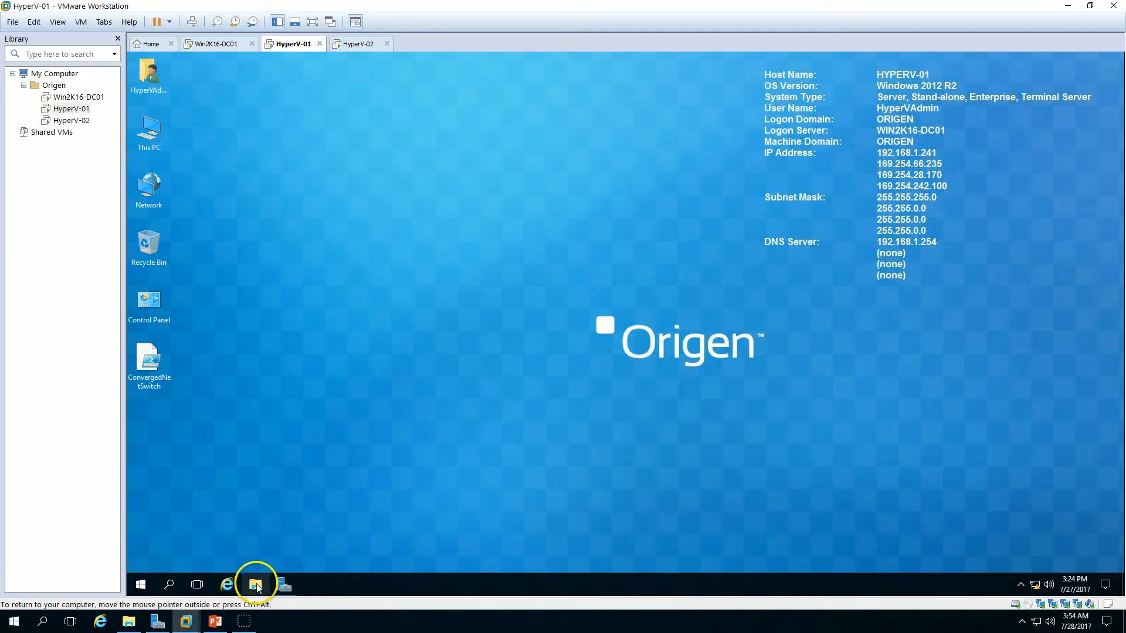
# Step: Open the IPv4 properties of the vEthernet (Domain-vNIC) adapter from Server Manager's local server properties
pyautogui.click(283, 585)
pyautogui.click(940, 82)
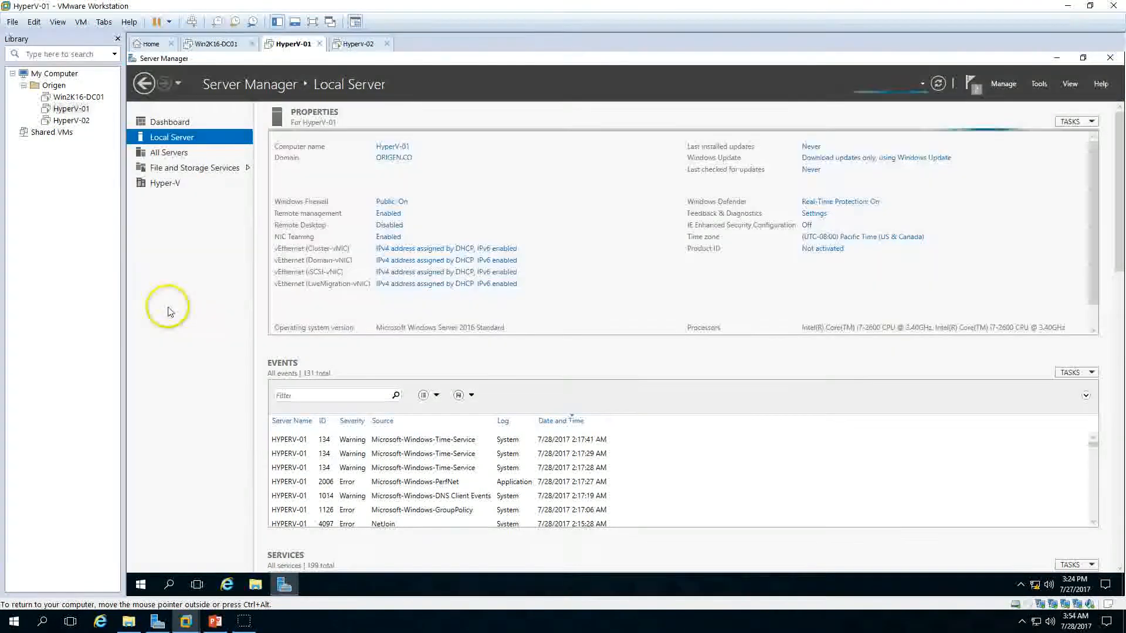
pyautogui.click(394, 260)
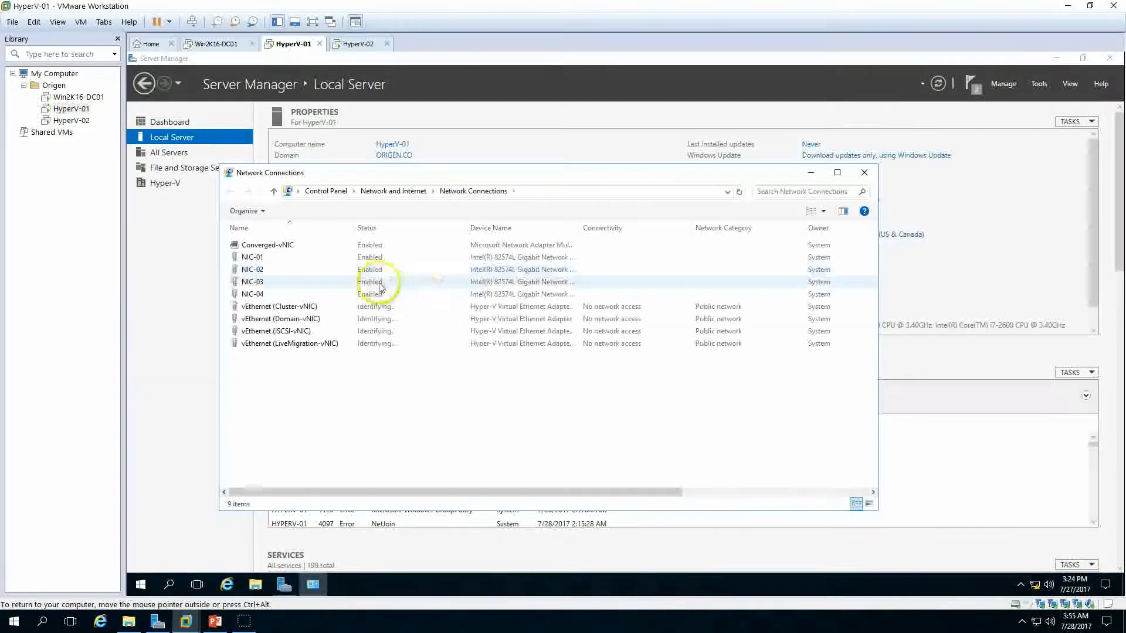
pyautogui.doubleClick(306, 322)
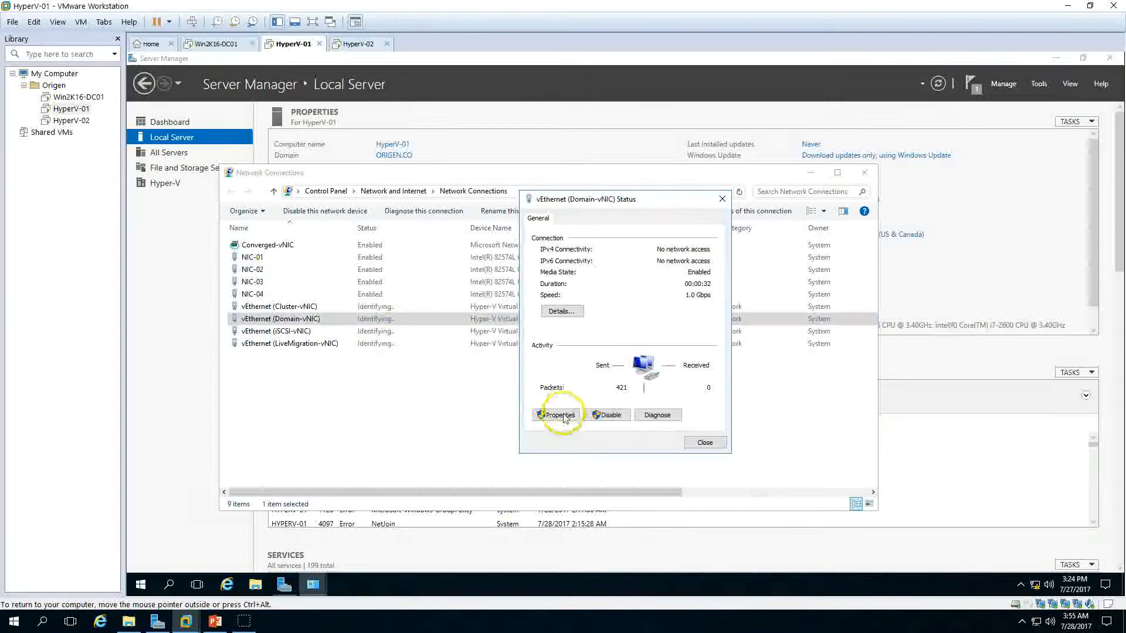
pyautogui.click(557, 414)
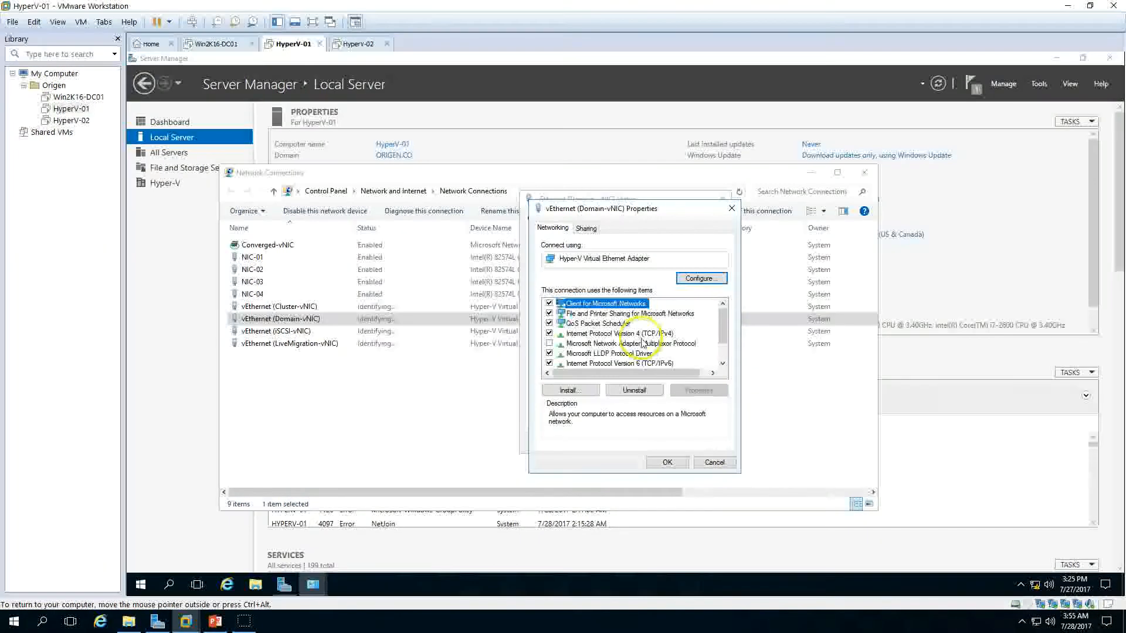
pyautogui.click(549, 363)
pyautogui.click(651, 334)
pyautogui.click(692, 387)
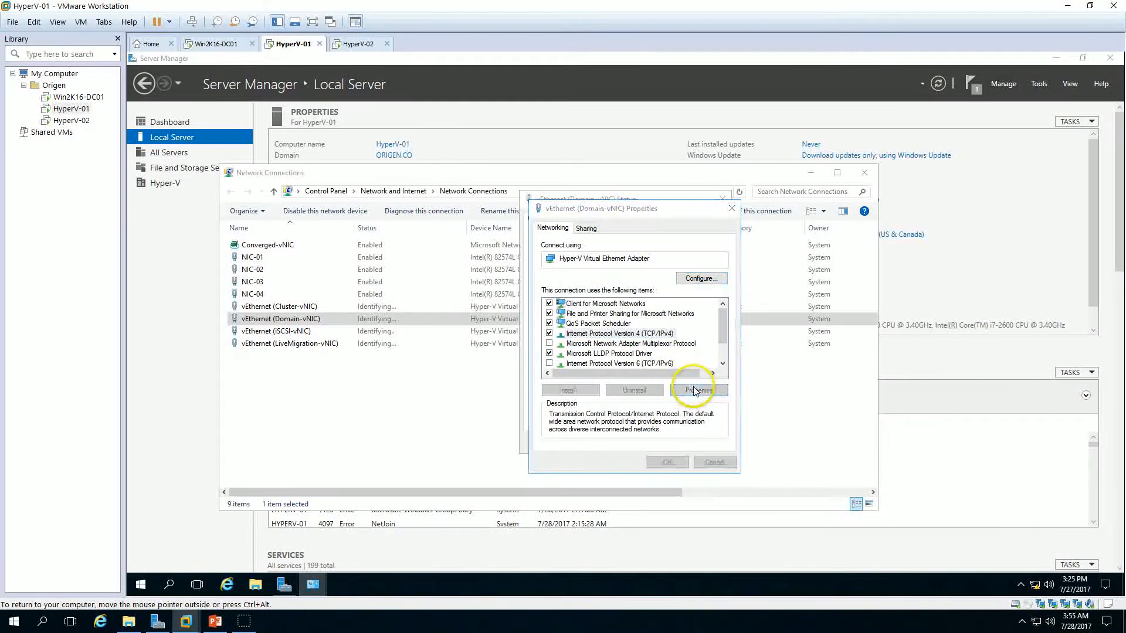
# Step: Assign the Domain-vNIC static IP 192.168.1.241, subnet mask 255.255.255.0 and preferred DNS server 192.168.1.254
pyautogui.click(636, 338)
pyautogui.click(678, 352)
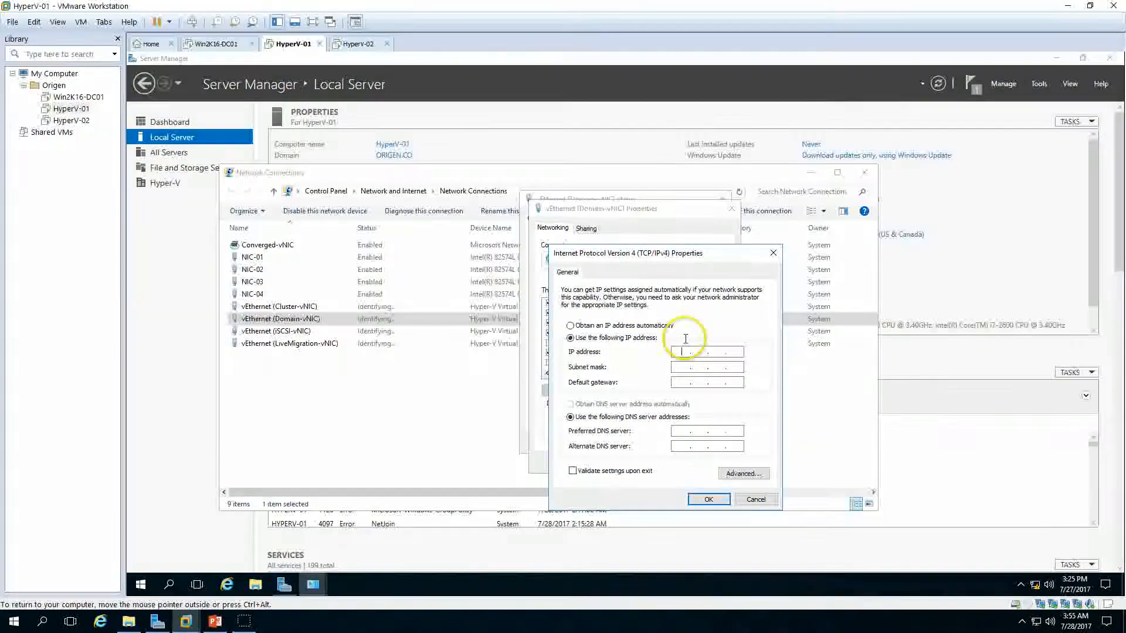
pyautogui.write('192.168.1.24')
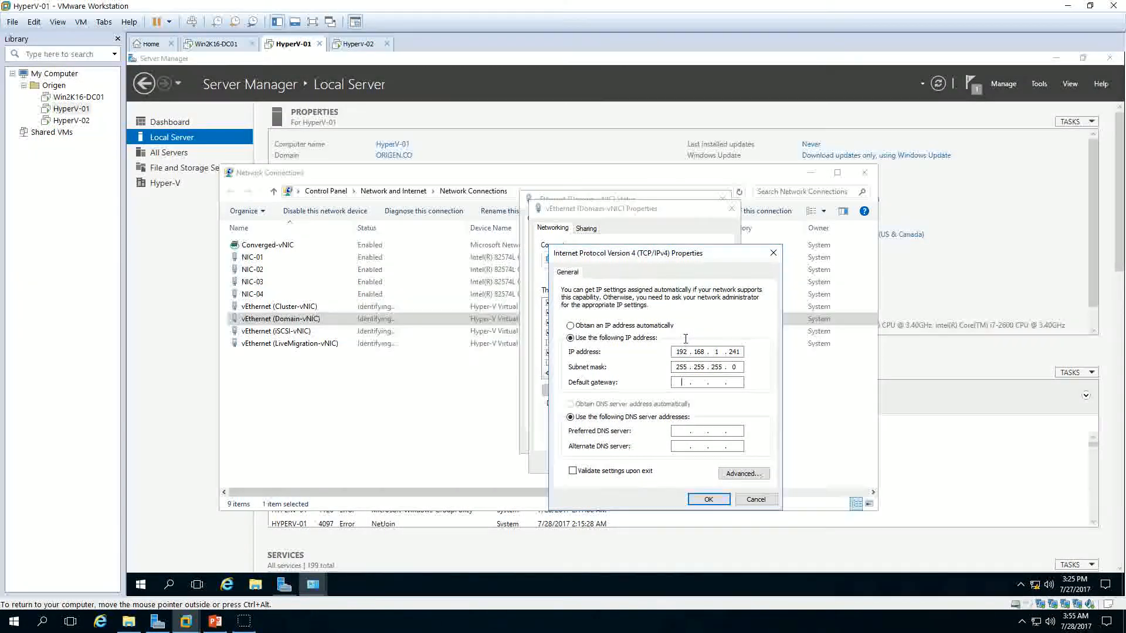
pyautogui.write('192.168.1.25')
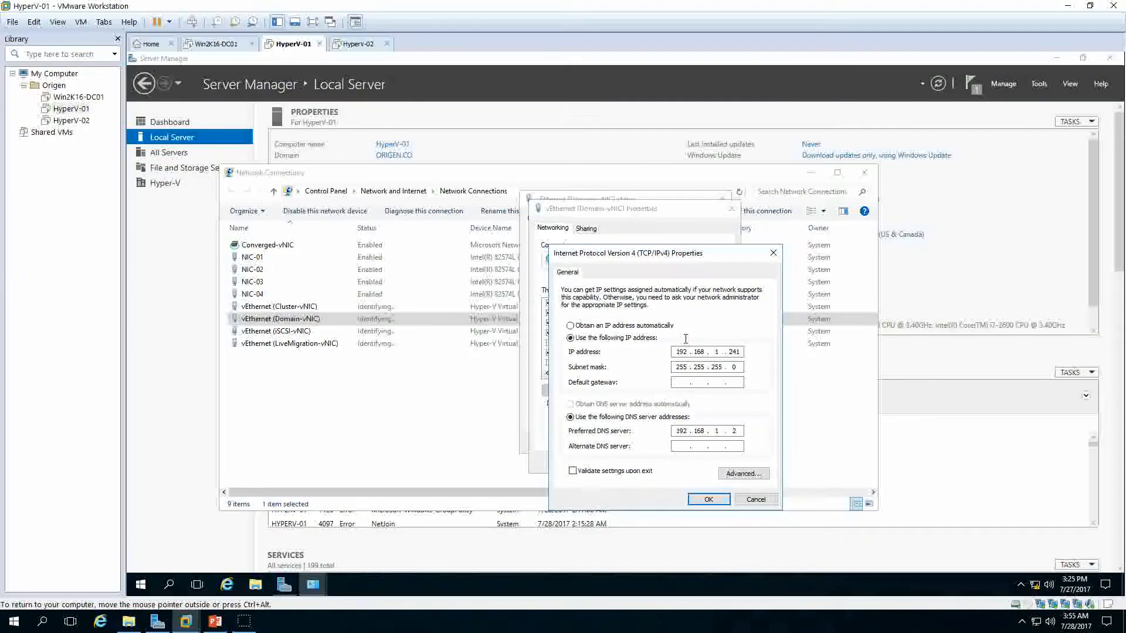
pyautogui.write('4')
pyautogui.click(708, 500)
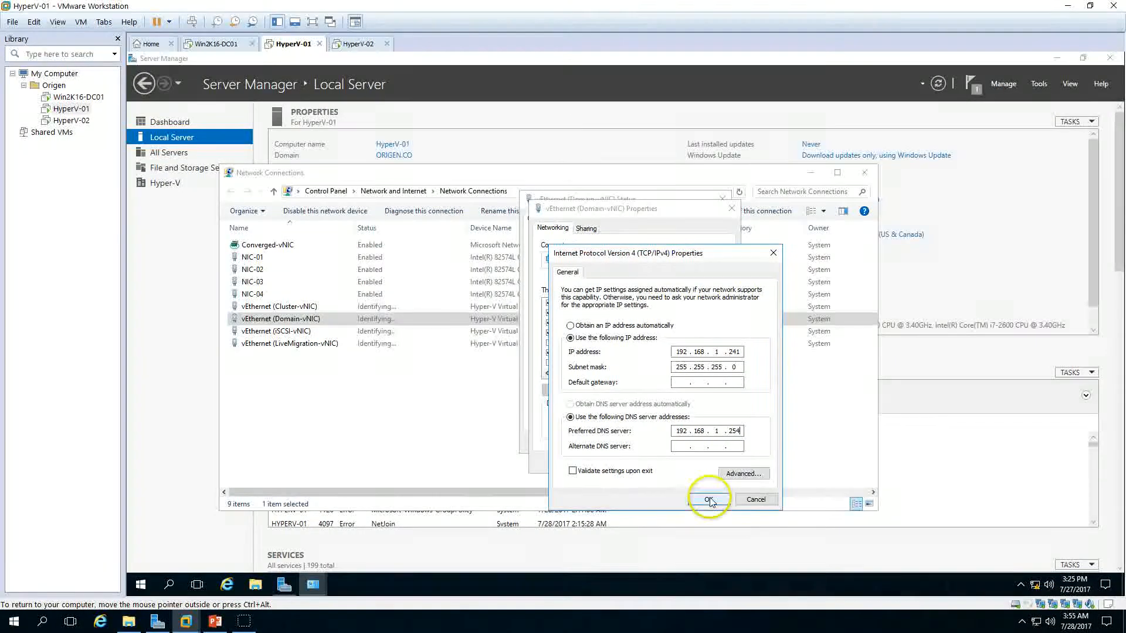
pyautogui.click(667, 460)
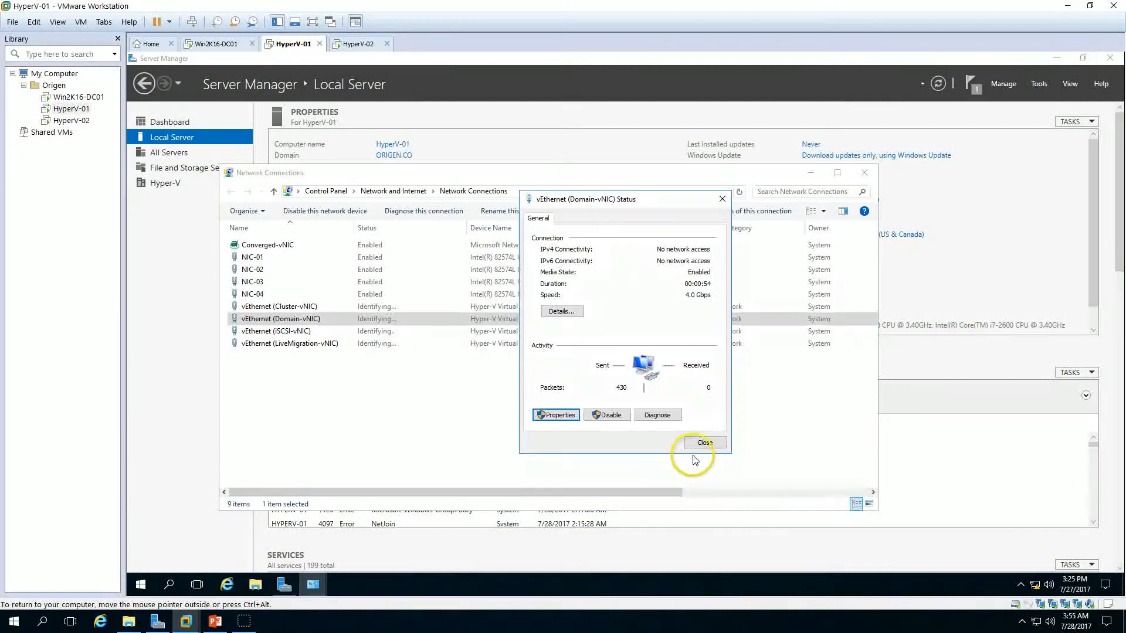
pyautogui.click(705, 443)
# Step: Close Network Connections and refresh the local server properties in Server Manager
pyautogui.moveTo(694, 448); pyautogui.dragTo(763, 329)
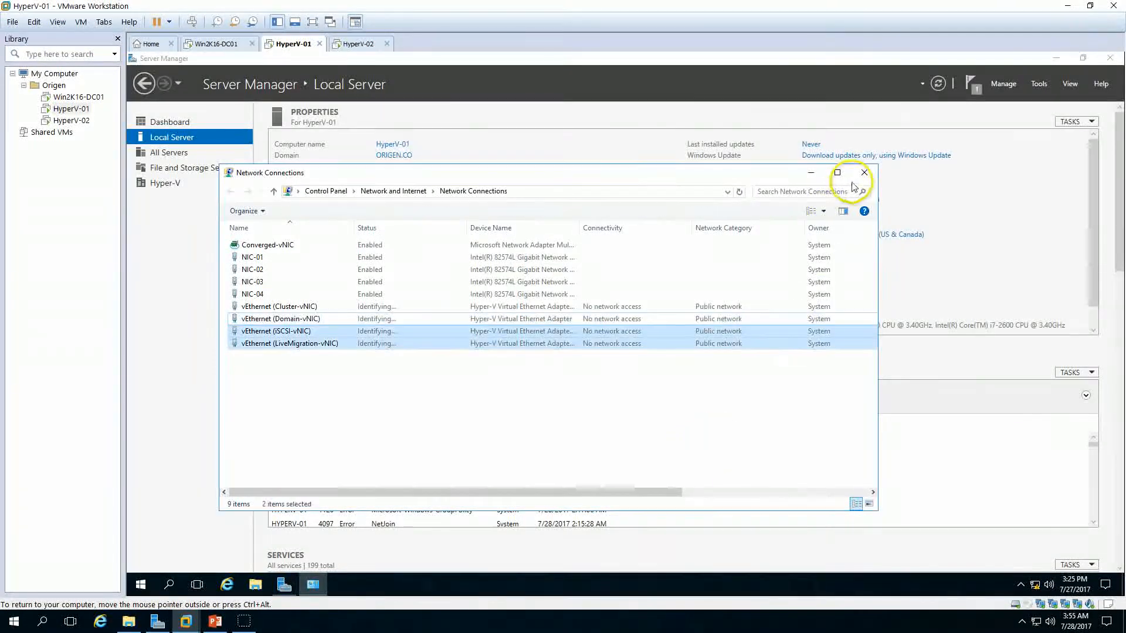
pyautogui.click(864, 172)
pyautogui.click(938, 84)
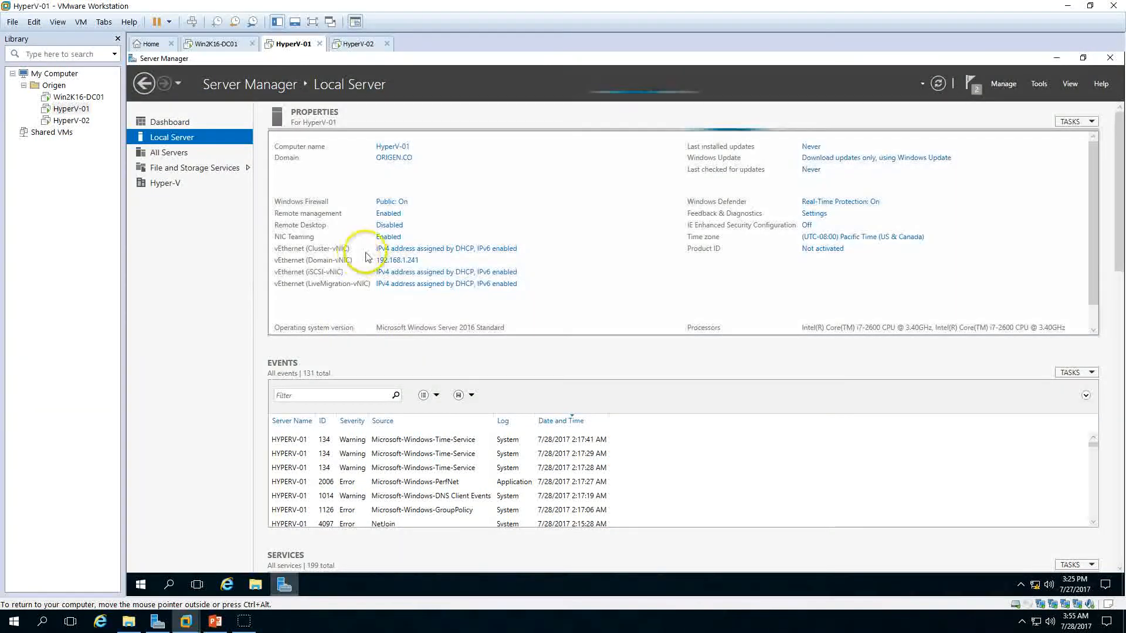
# Step: Switch to HyperV-02, launch Windows PowerShell ISE as administrator and maximize its window
pyautogui.click(360, 46)
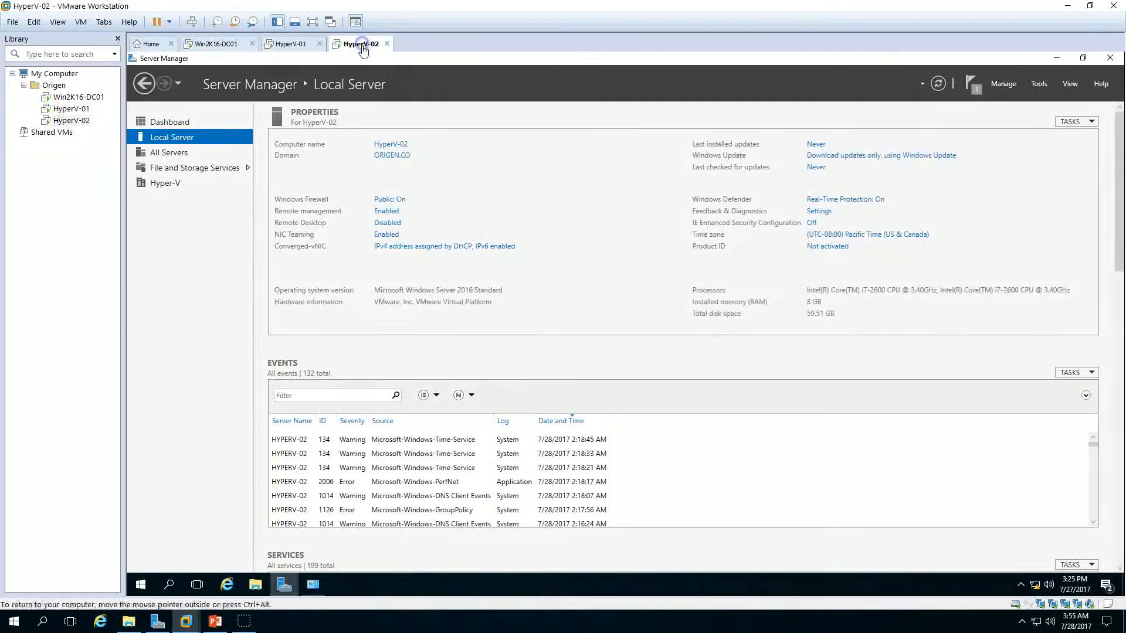
pyautogui.click(286, 581)
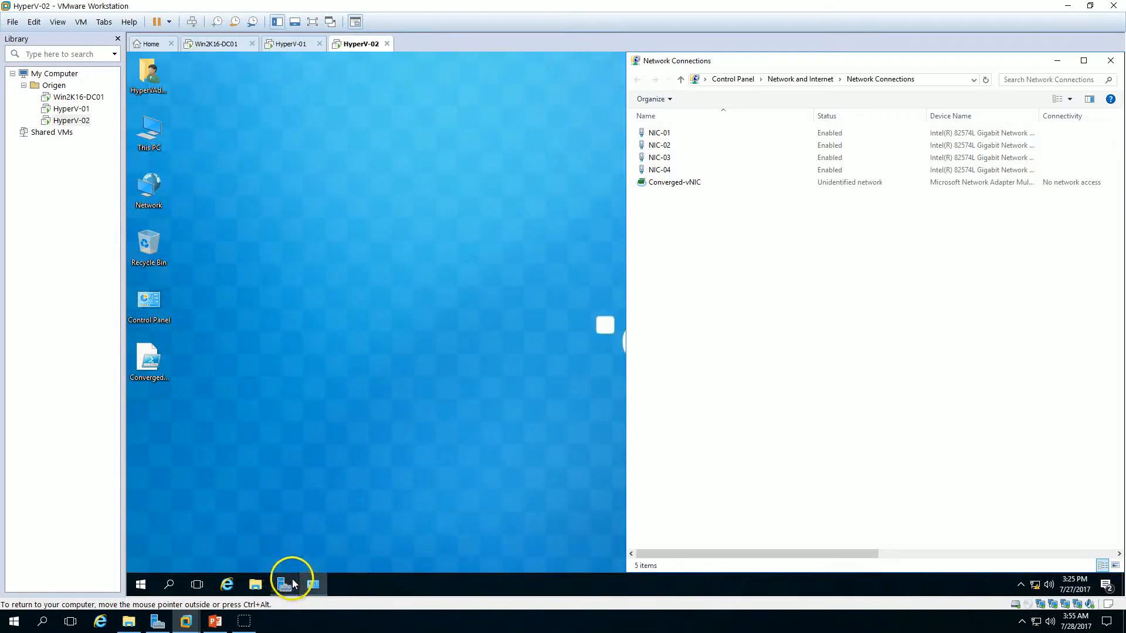
pyautogui.click(148, 572)
pyautogui.write('p')
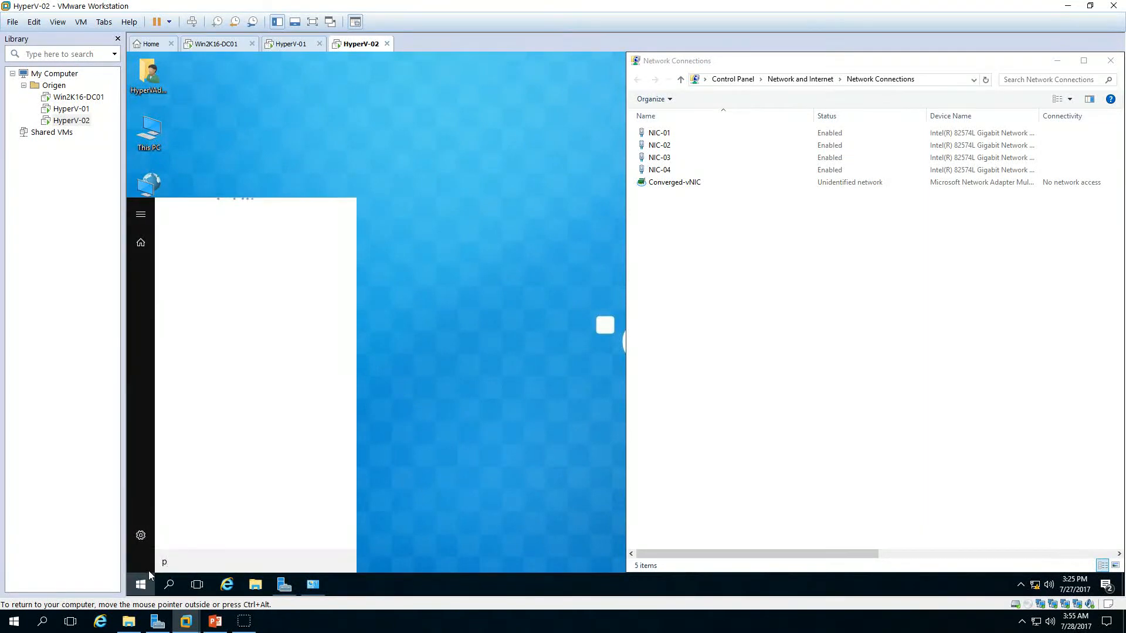
pyautogui.write('ower')
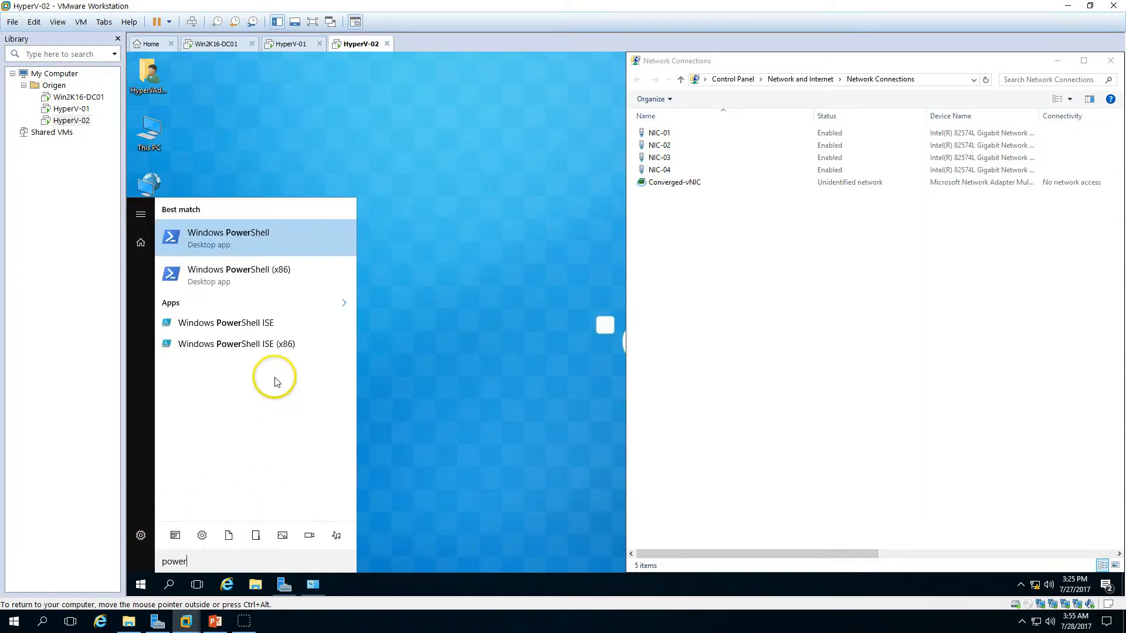
pyautogui.rightClick(251, 325)
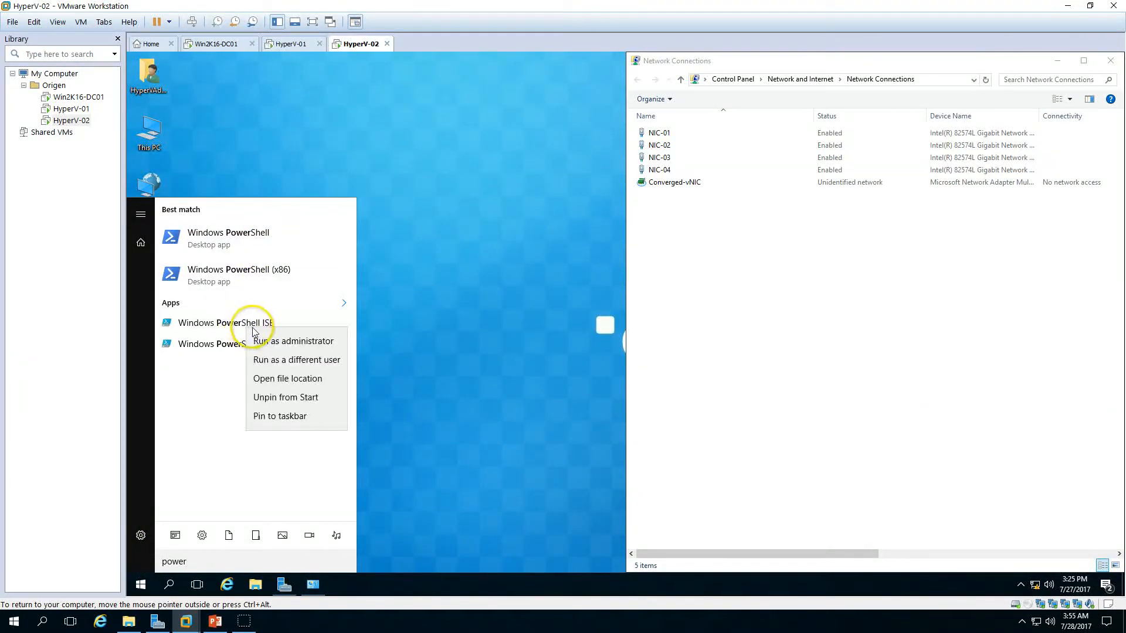
pyautogui.click(288, 345)
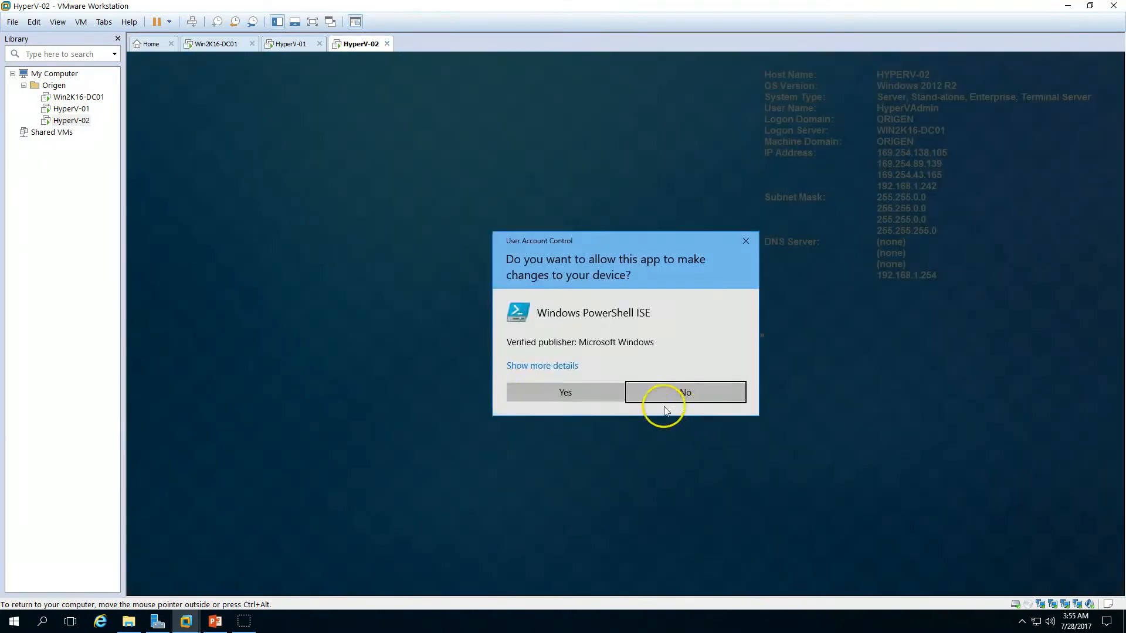
pyautogui.click(588, 390)
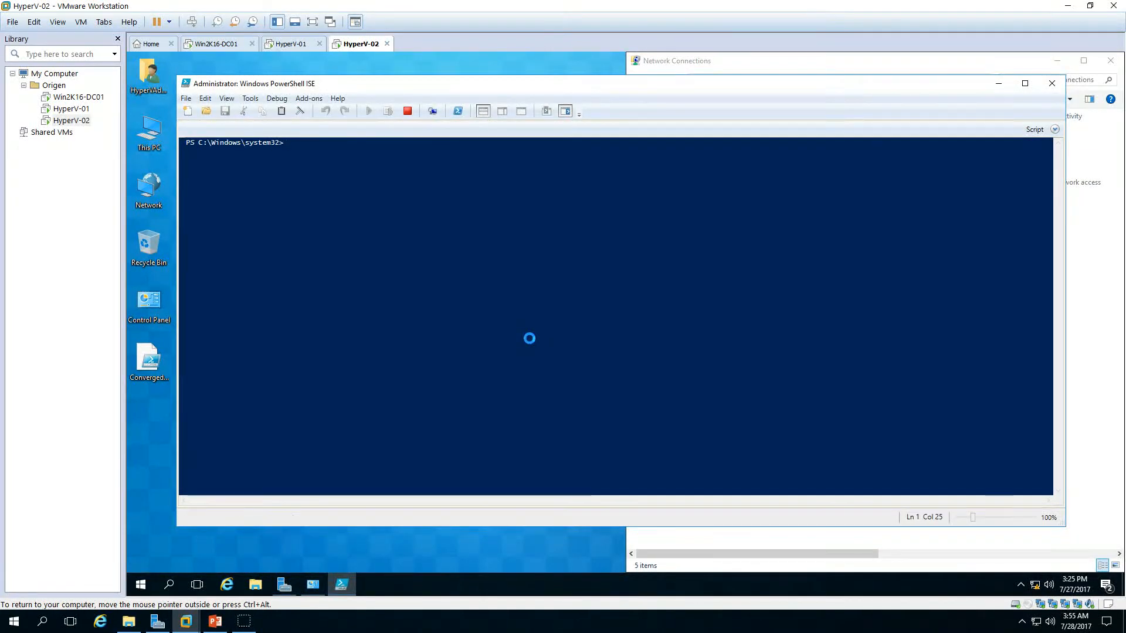
pyautogui.doubleClick(533, 87)
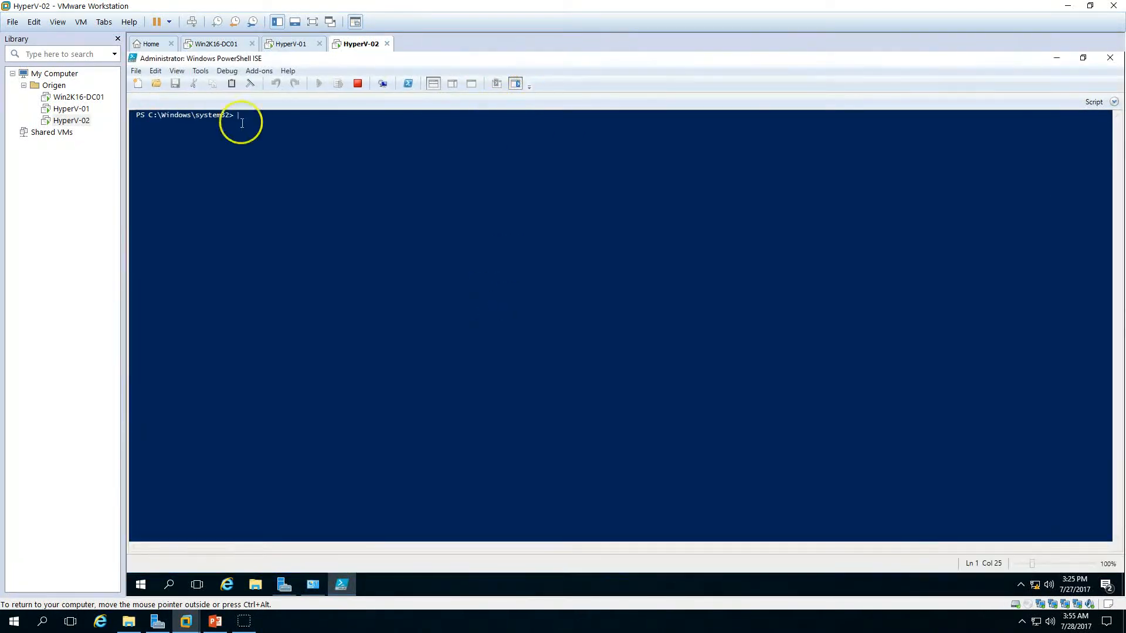
# Step: Open the ConvergedNetSwitch script from the Desktop in the ISE editor
pyautogui.hotkey('ctrl', 'o')
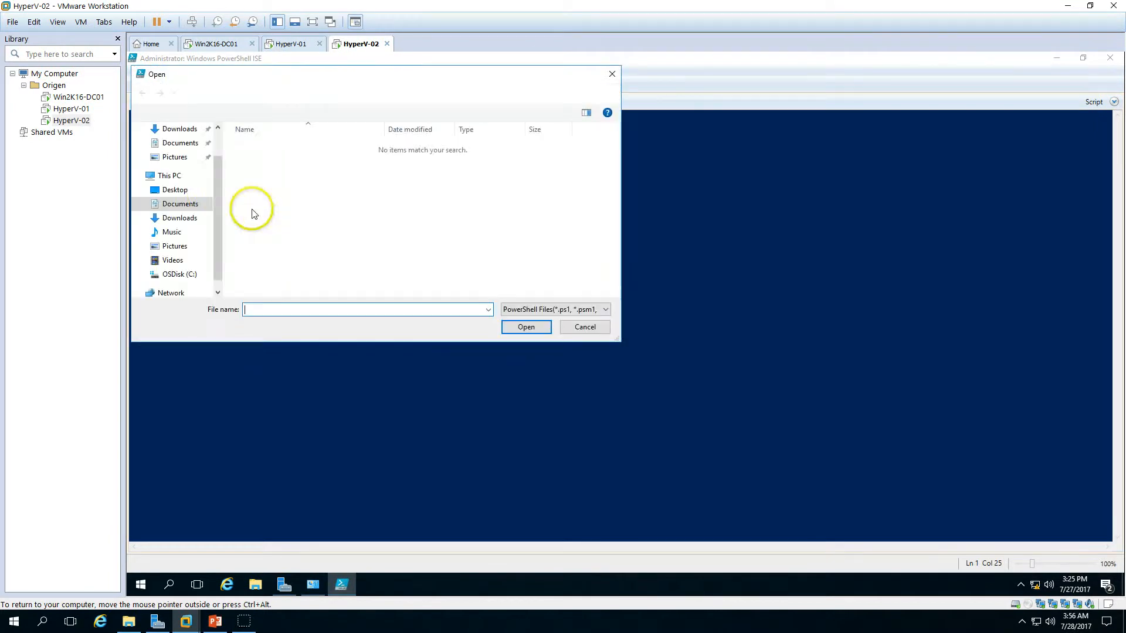
pyautogui.click(176, 190)
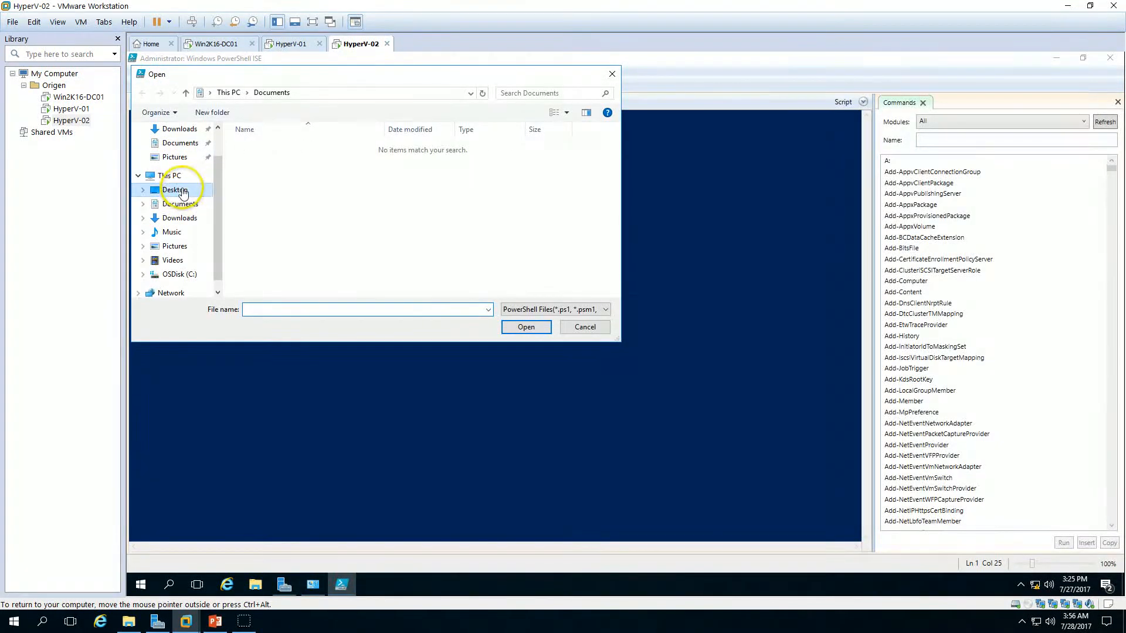
pyautogui.click(266, 147)
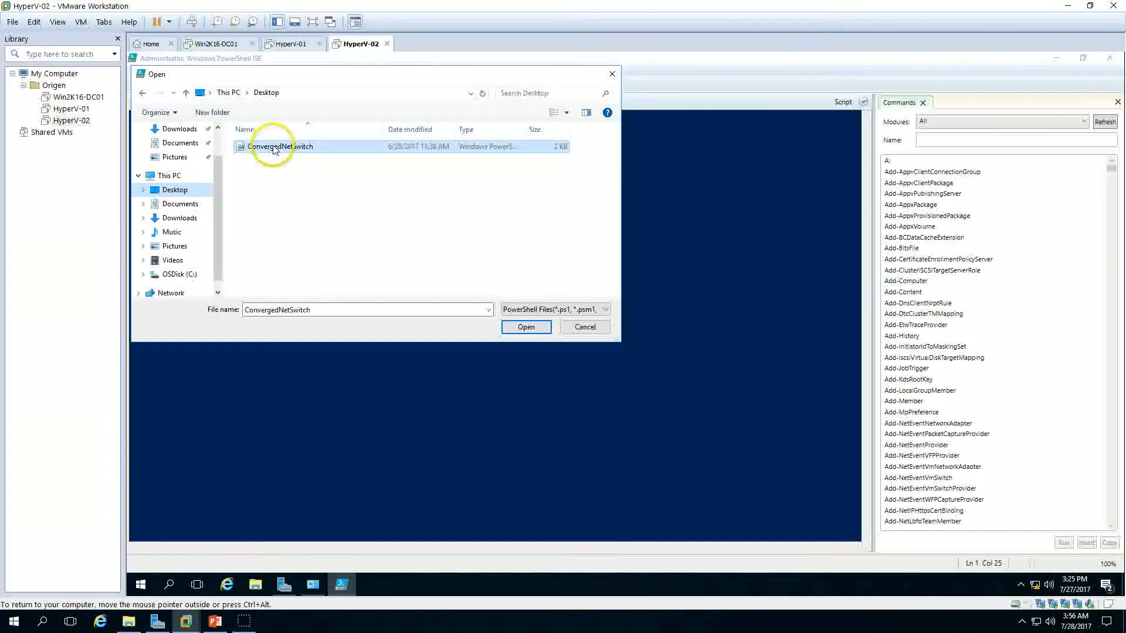
pyautogui.click(526, 329)
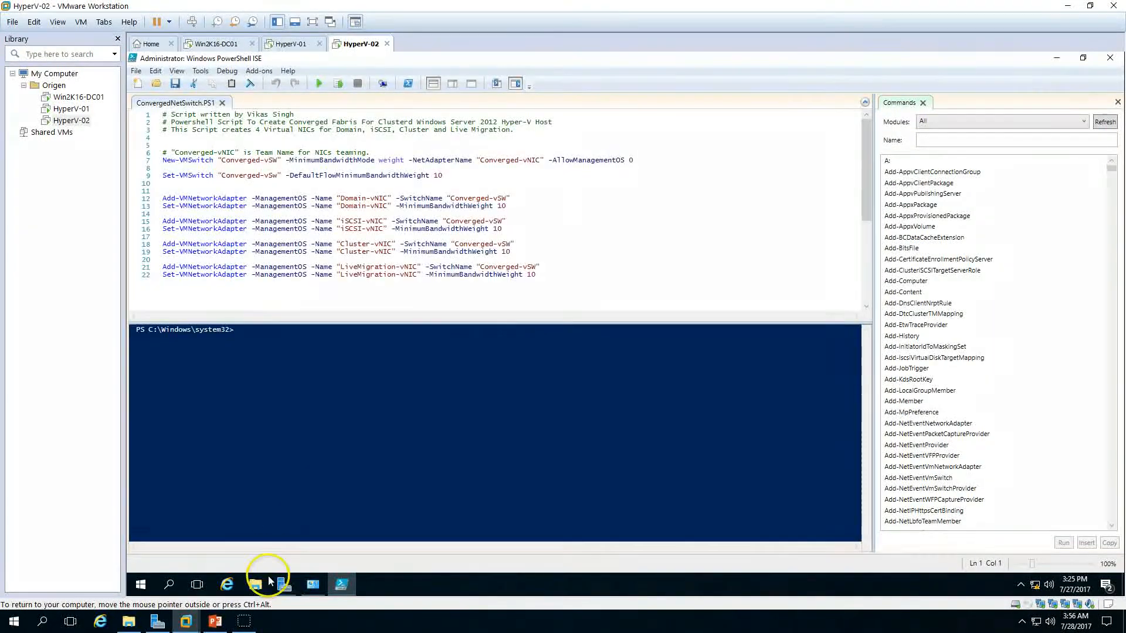
# Step: Run the ConvergedNetSwitch.PS1 script on HyperV-02 to create the converged switch and its virtual NICs
pyautogui.click(313, 584)
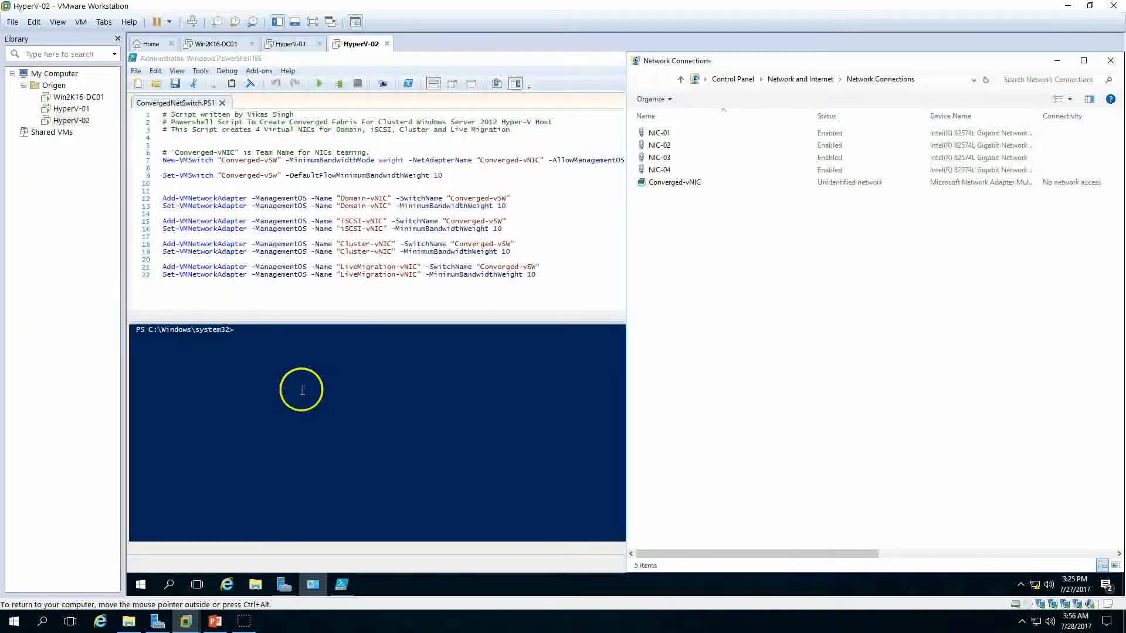
pyautogui.click(302, 390)
pyautogui.click(319, 83)
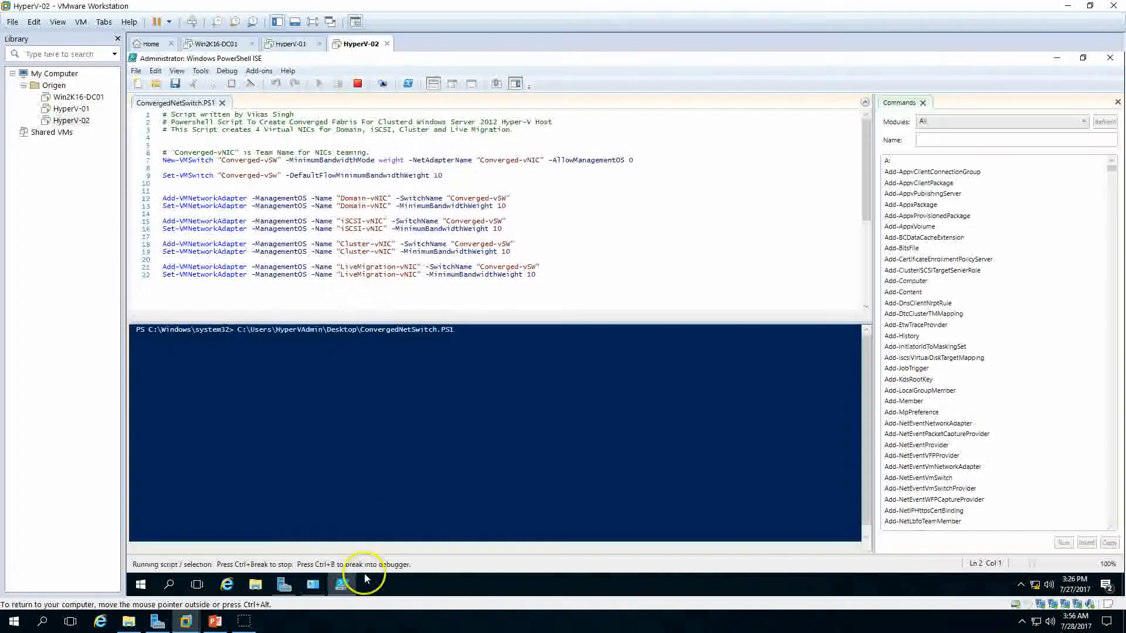
# Step: Refresh Network Connections on HyperV-02 to inspect the newly created vEthernet adapters
pyautogui.click(312, 584)
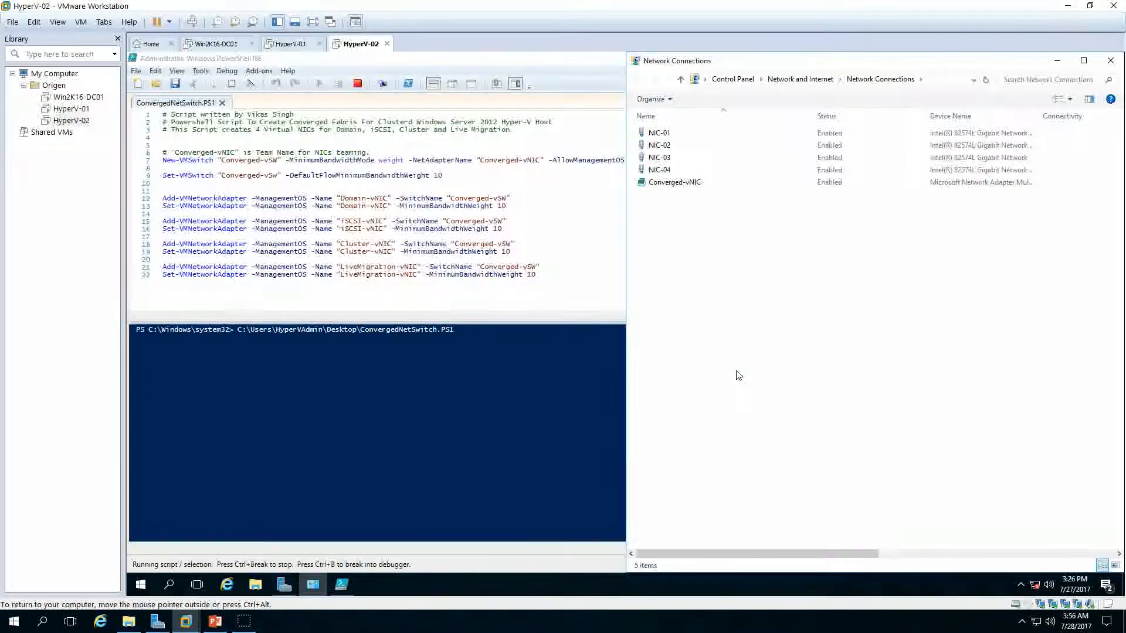
pyautogui.click(720, 380)
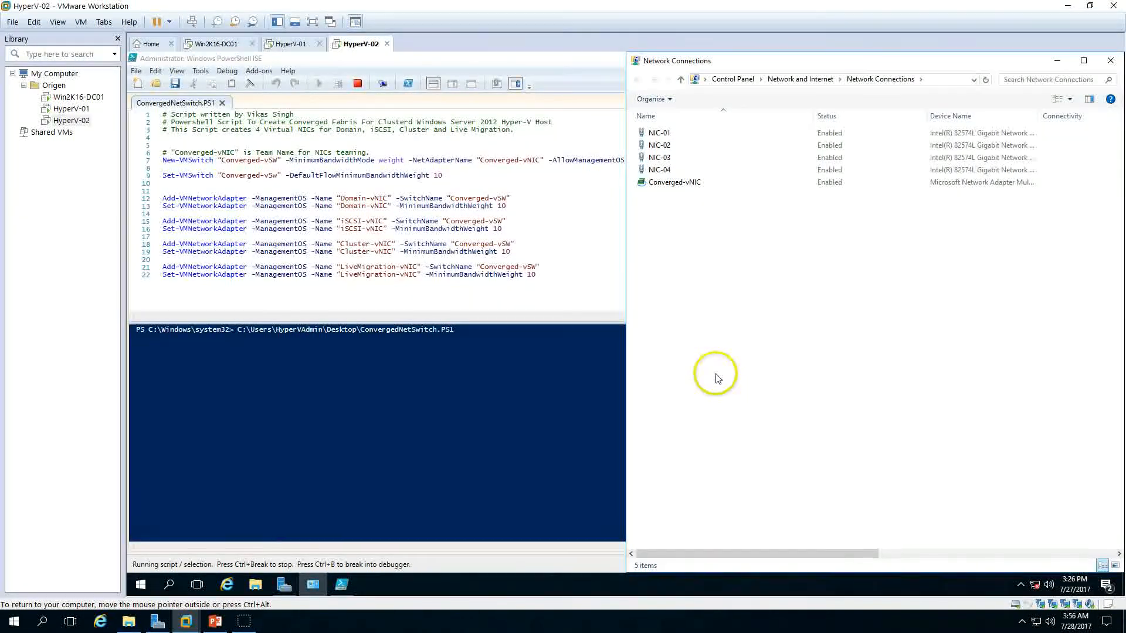
pyautogui.rightClick(752, 291)
pyautogui.click(780, 338)
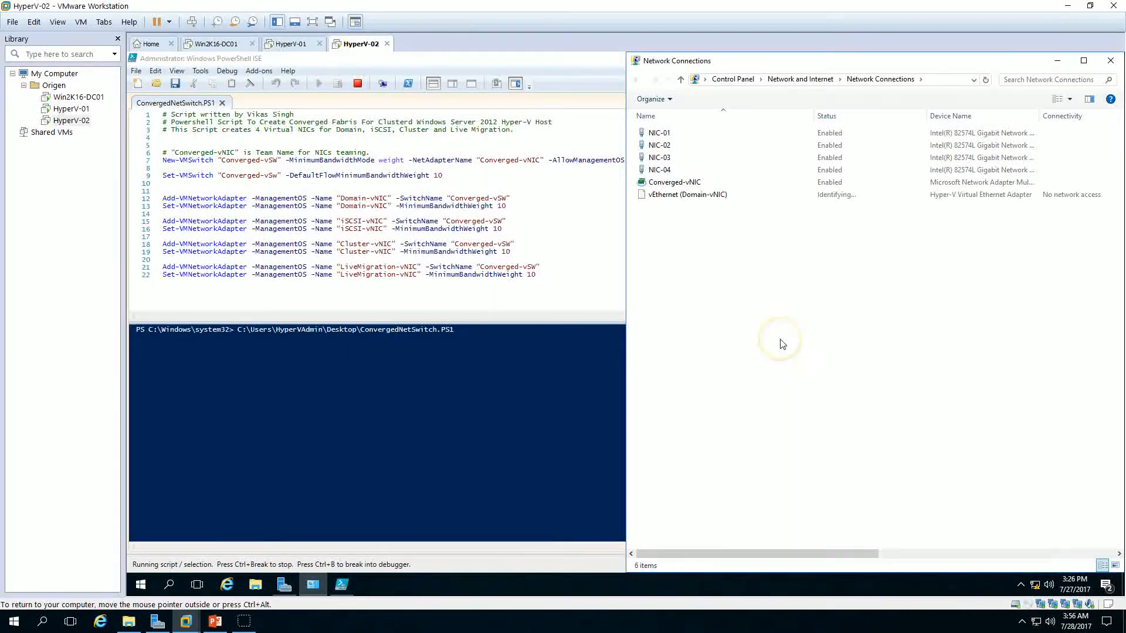
pyautogui.click(766, 333)
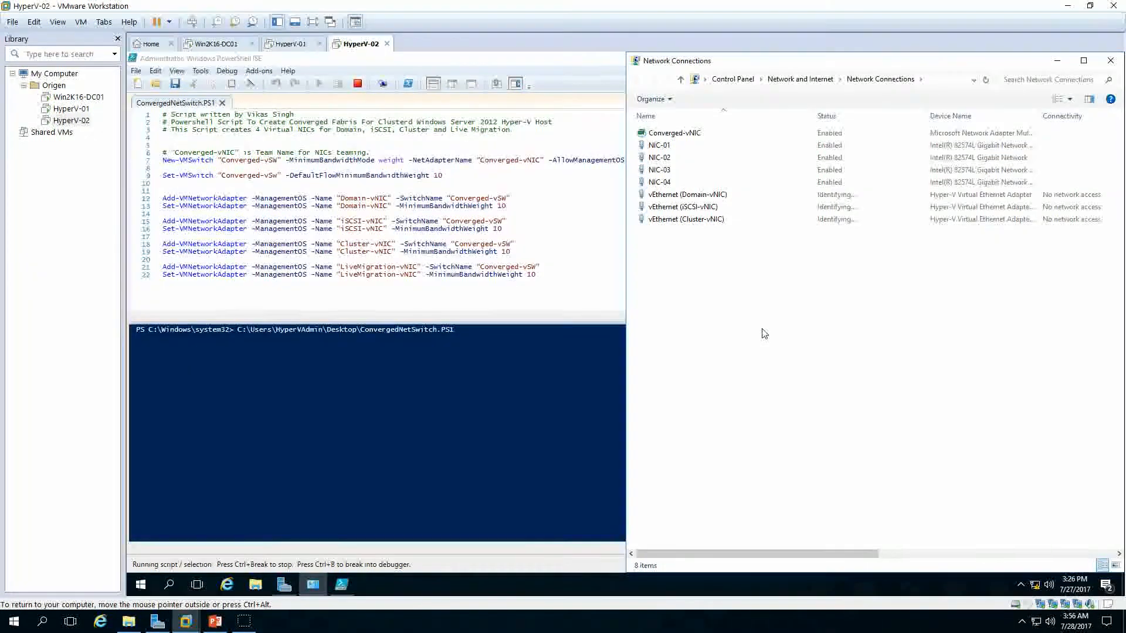
pyautogui.click(437, 391)
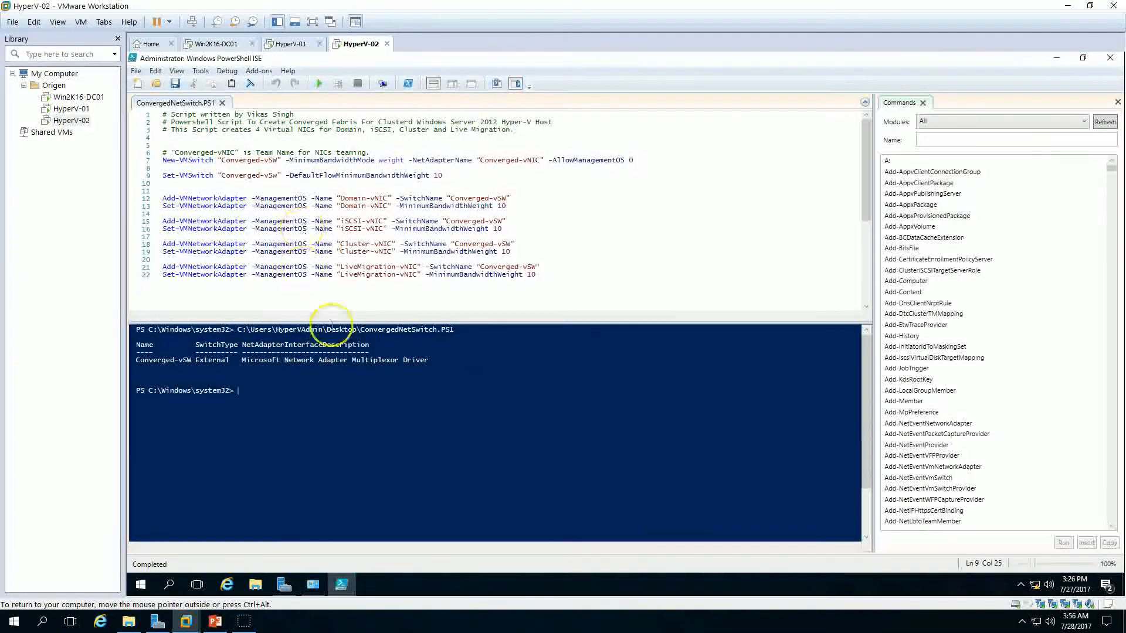
# Step: Close PowerShell ISE on HyperV-02 and disable IPv6 on the vEthernet (Domain-vNIC) adapter
pyautogui.click(1111, 61)
pyautogui.click(707, 195)
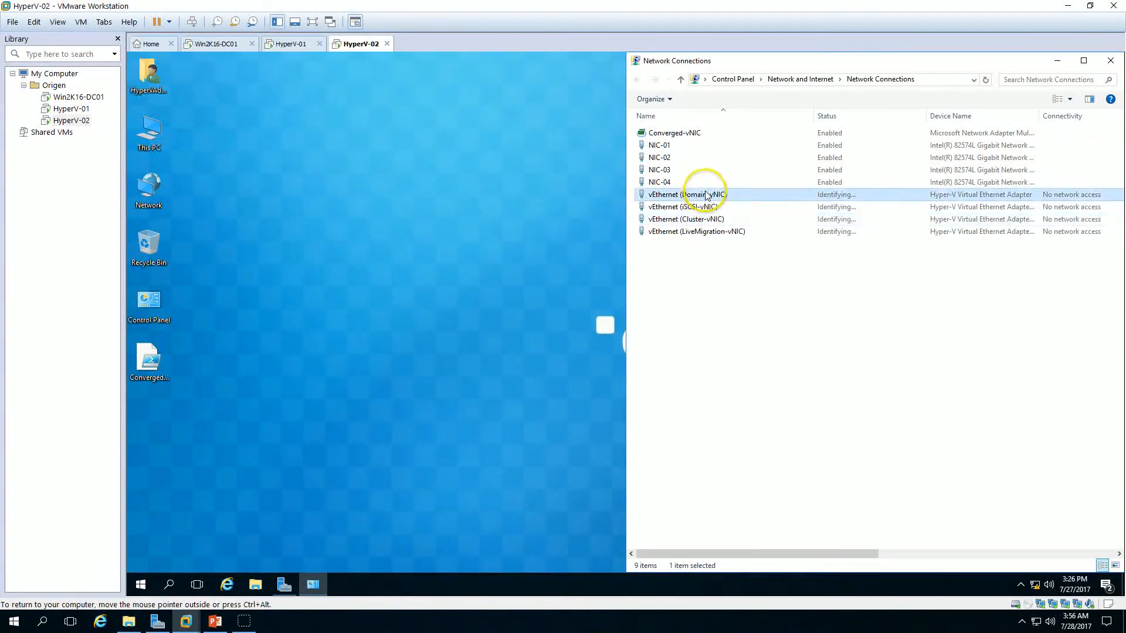
pyautogui.doubleClick(706, 196)
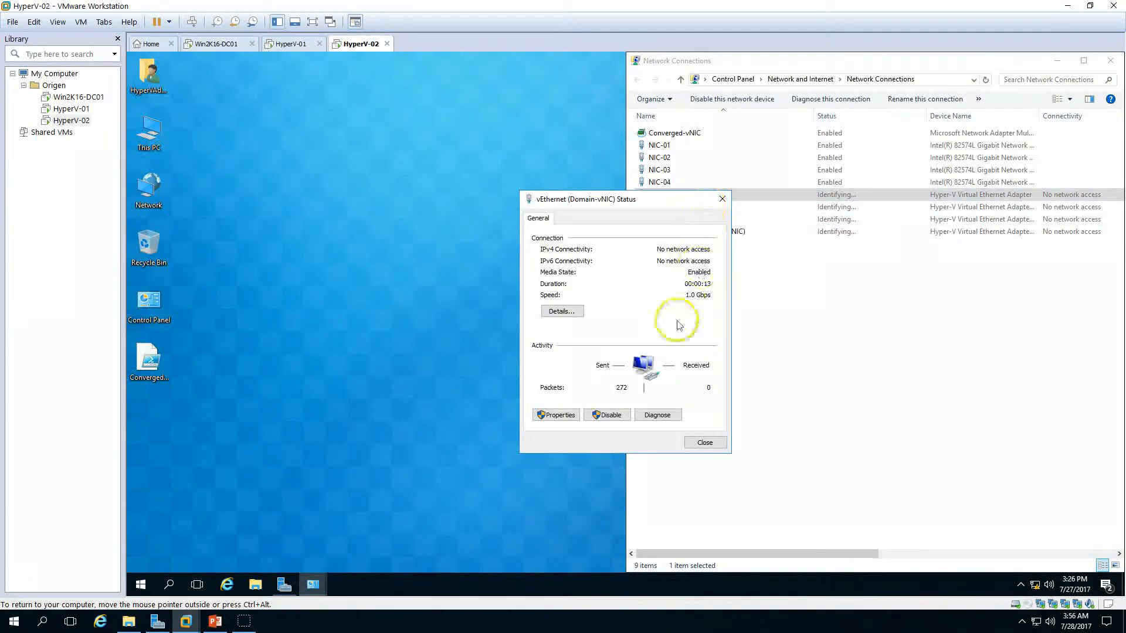
pyautogui.click(556, 415)
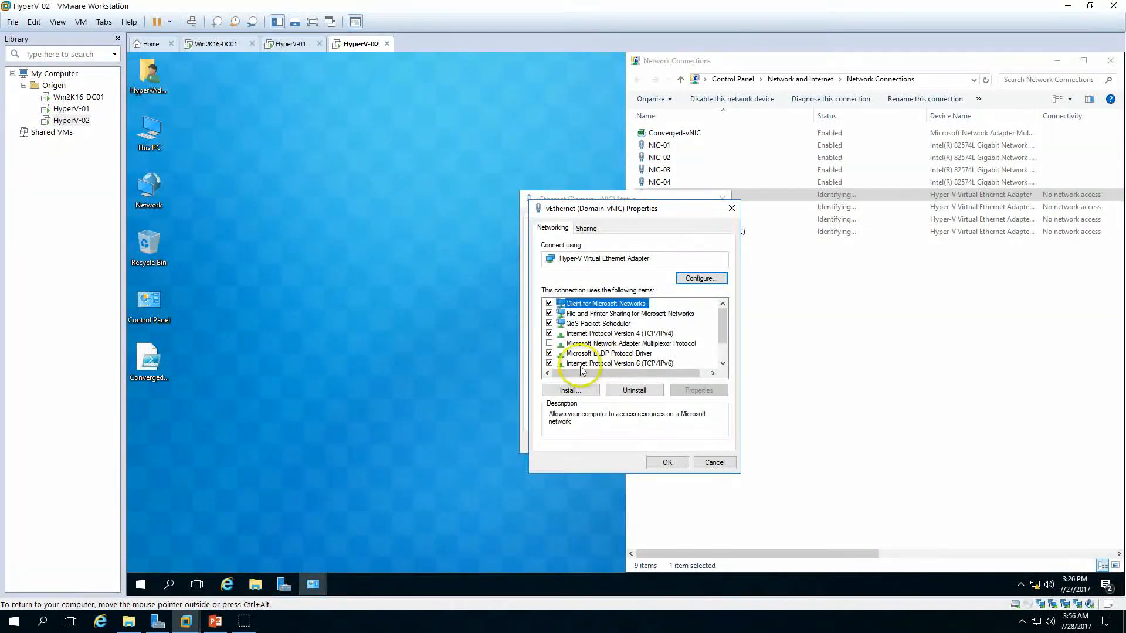
pyautogui.click(550, 364)
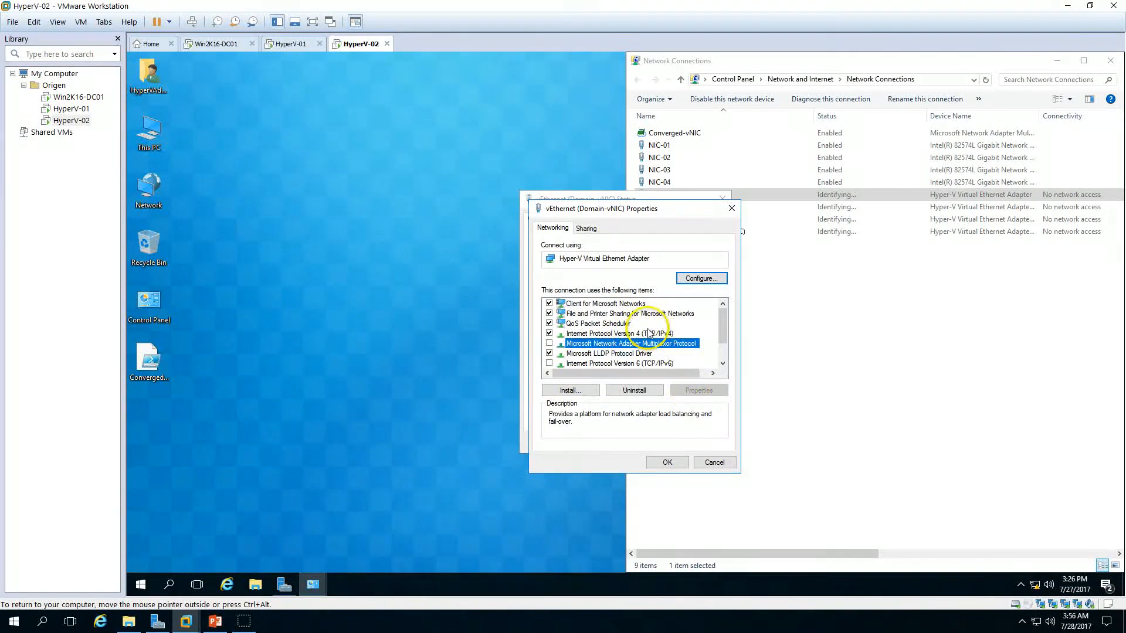
# Step: Give the Domain-vNIC a static IPv4 address 192.168.1.242, mask 255.255.255.0 and preferred DNS 192.168.1.254
pyautogui.click(621, 333)
pyautogui.click(695, 390)
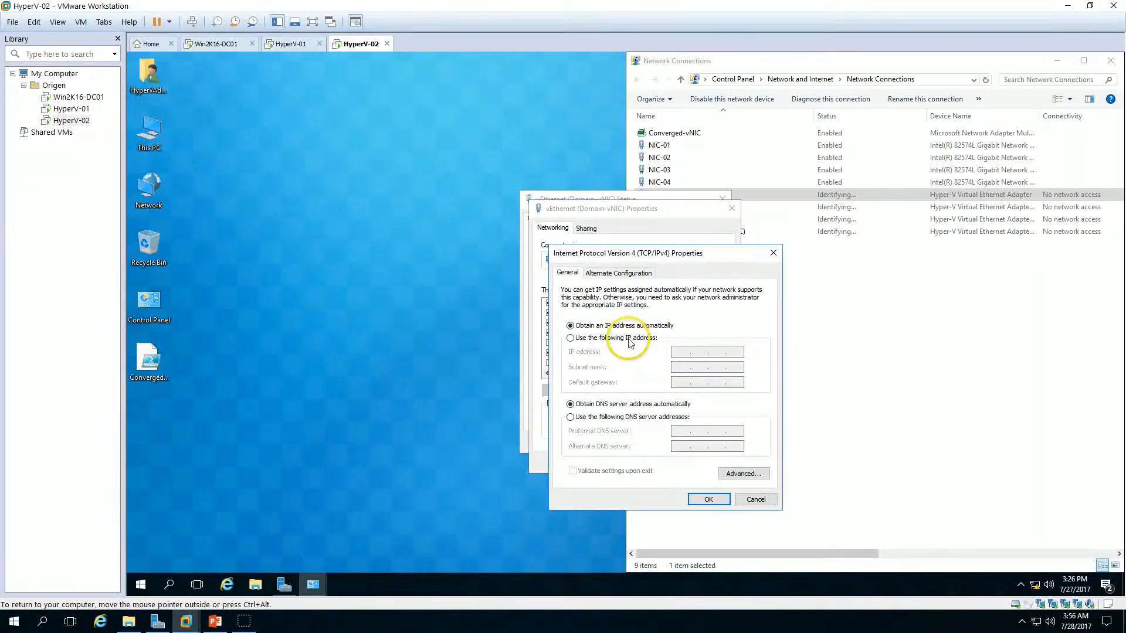
pyautogui.click(651, 341)
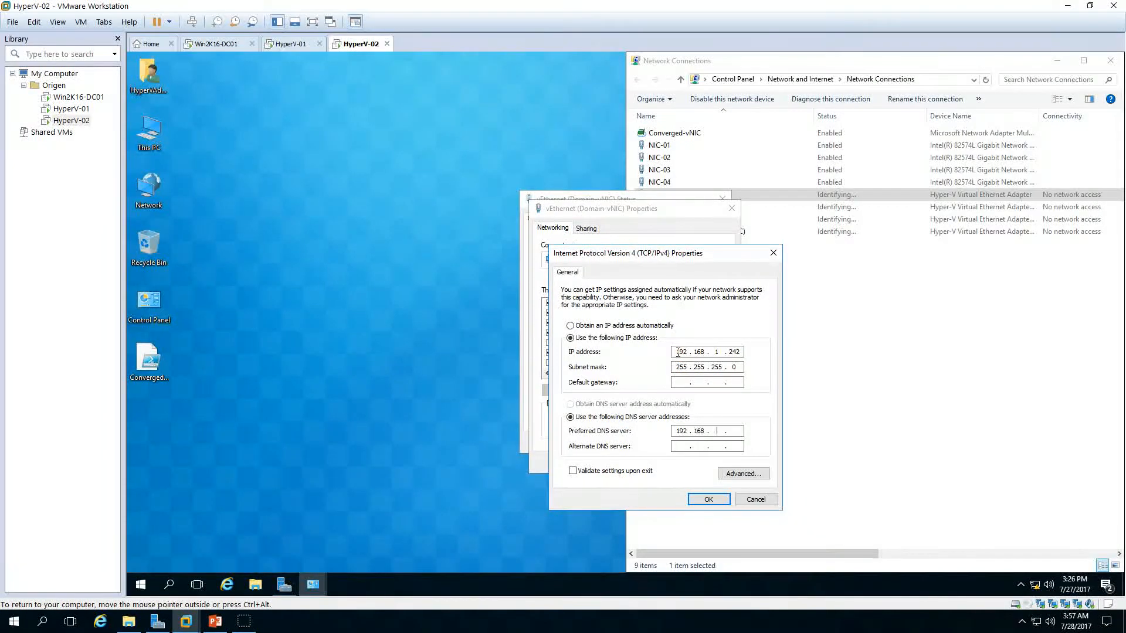
pyautogui.click(709, 501)
pyautogui.click(659, 462)
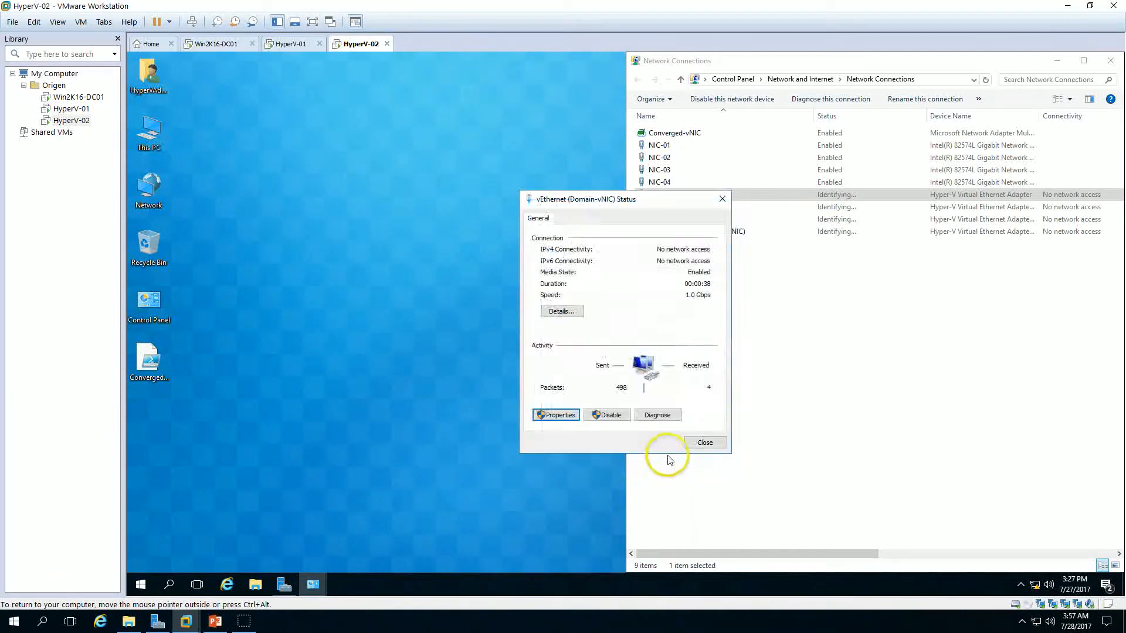
pyautogui.click(703, 444)
# Step: Open Server Manager on HyperV-02 and refresh it to review the vEthernet adapter addresses
pyautogui.click(284, 585)
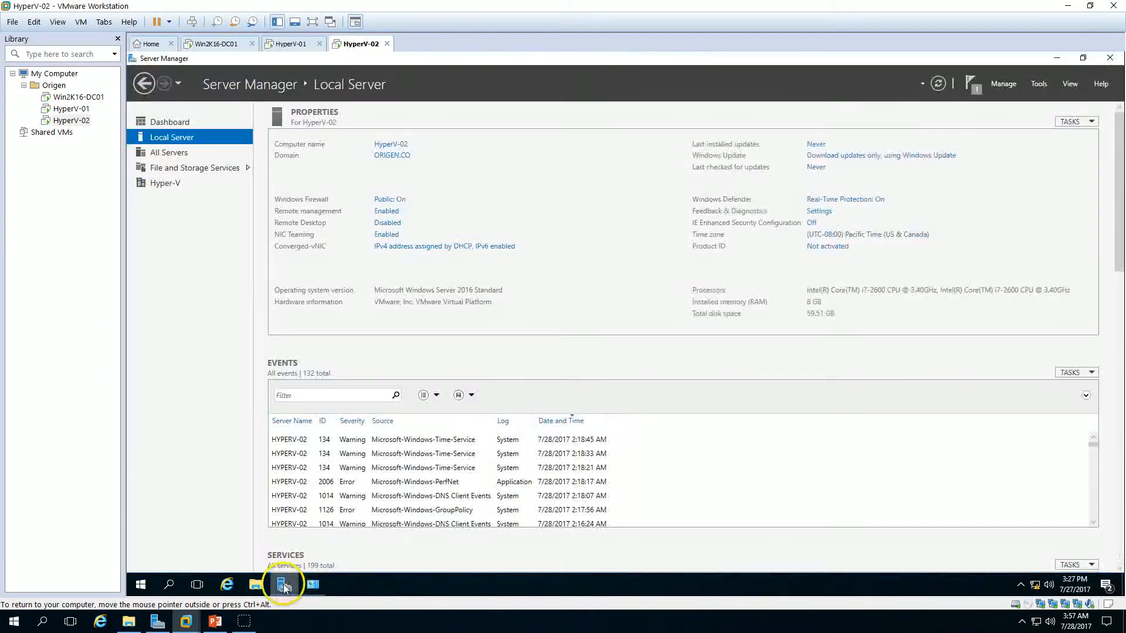
pyautogui.click(938, 83)
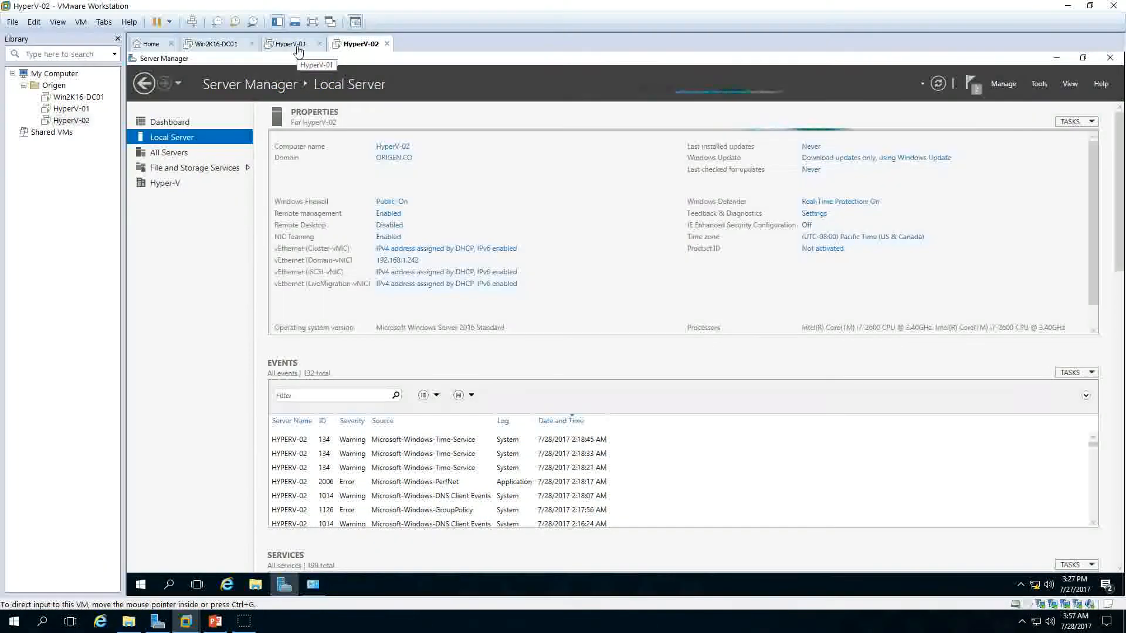
# Step: Switch to HyperV-01, open the vEthernet (Cluster-vNIC) adapter's properties and disable IPv6 on it
pyautogui.click(296, 46)
pyautogui.click(358, 43)
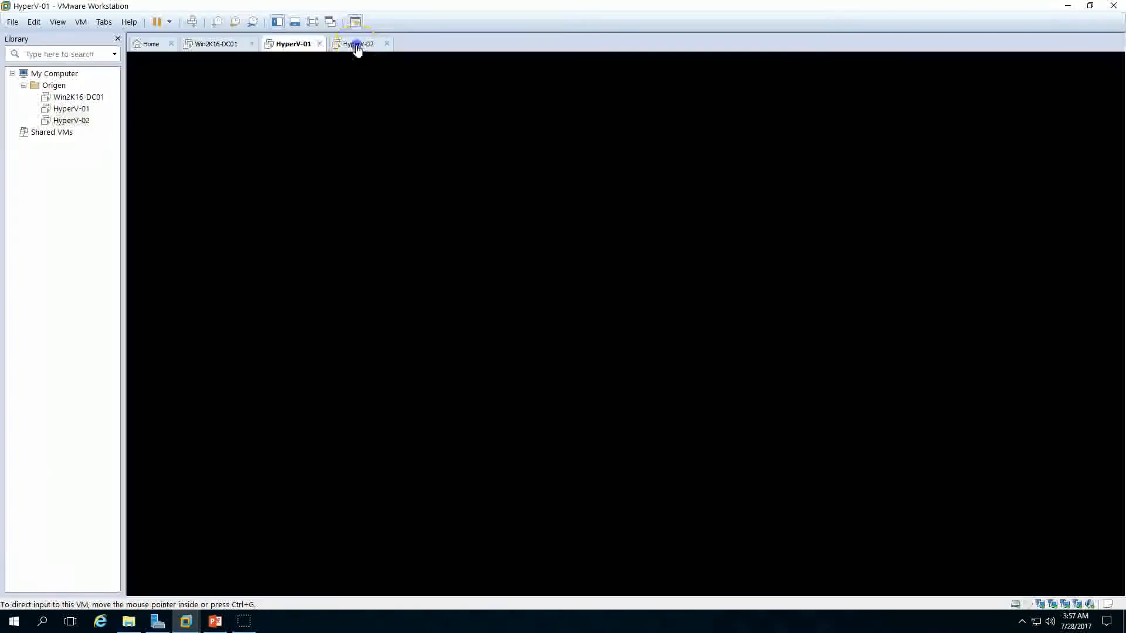
pyautogui.click(215, 621)
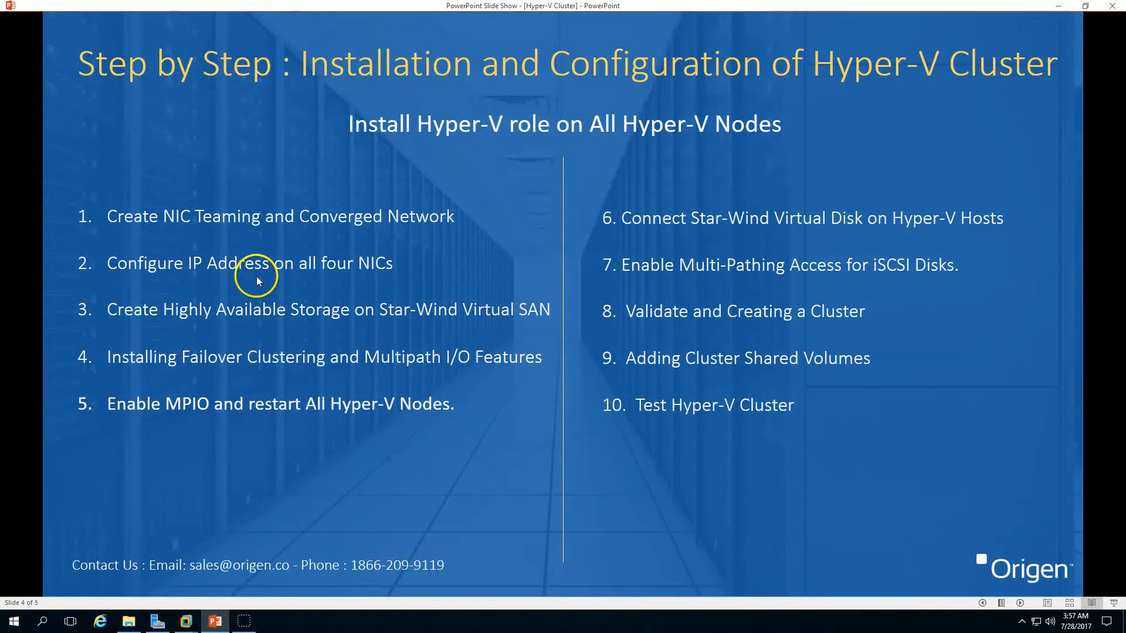
pyautogui.click(228, 619)
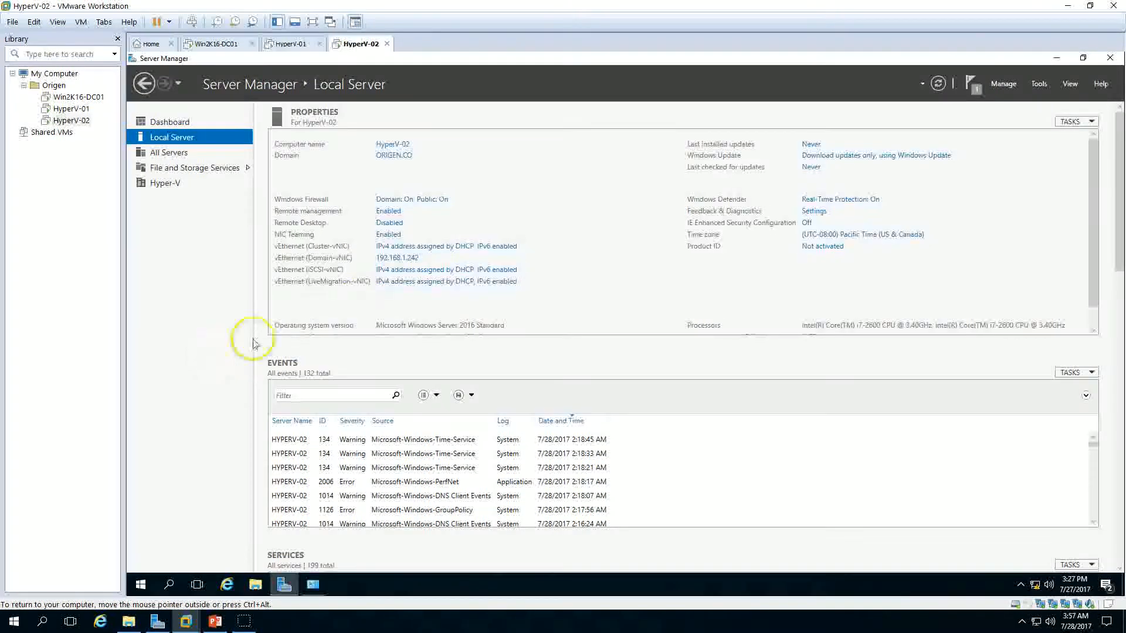
pyautogui.click(291, 43)
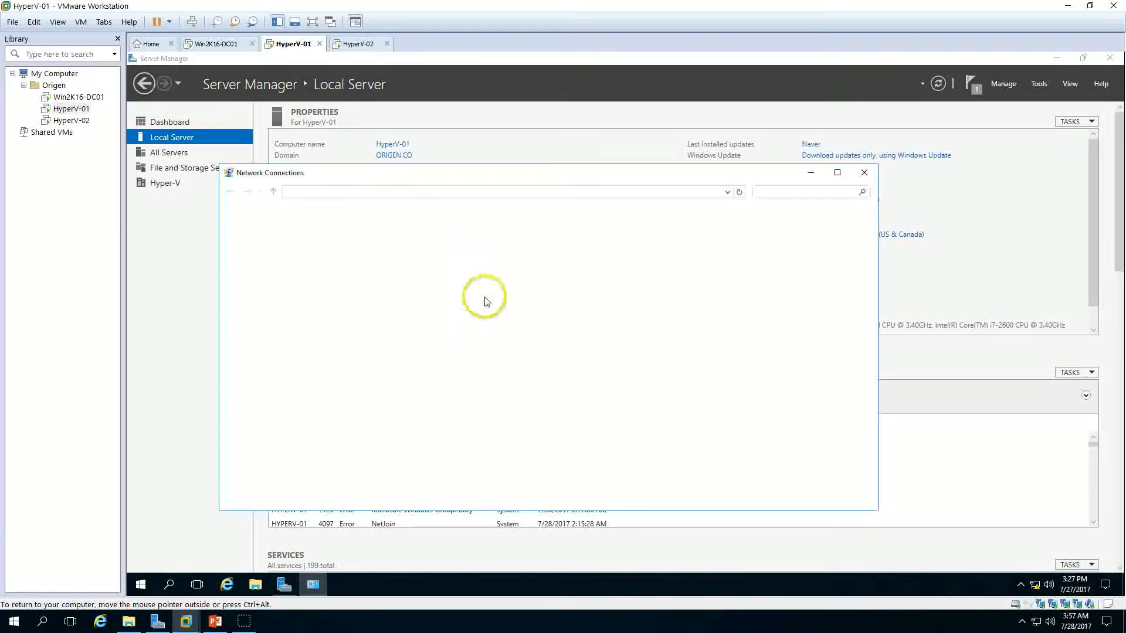
pyautogui.doubleClick(300, 311)
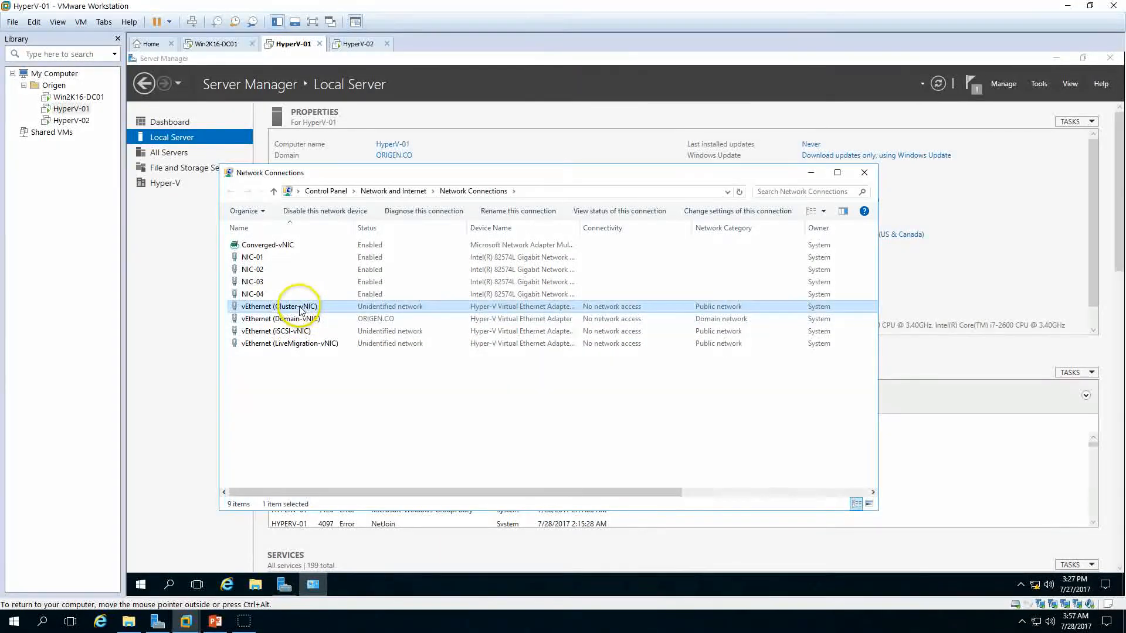
pyautogui.click(549, 415)
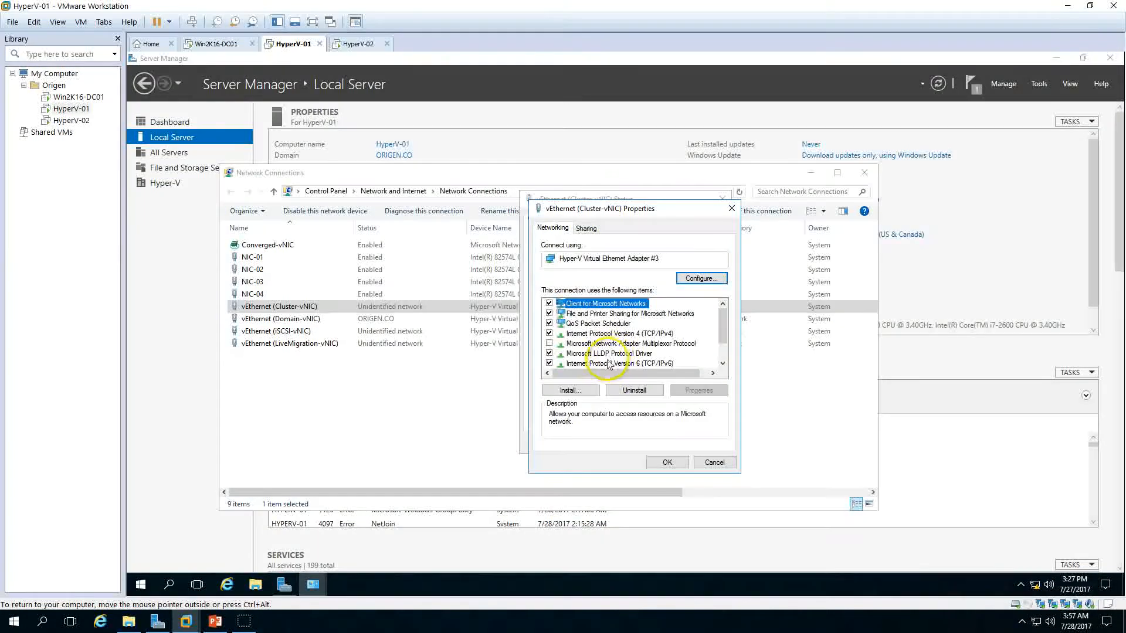
pyautogui.click(547, 364)
# Step: Set the Cluster-vNIC's static IPv4 address to 192.168.2.241 with subnet mask 255.255.255.0
pyautogui.click(626, 344)
pyautogui.click(644, 334)
pyautogui.click(699, 391)
pyautogui.click(616, 338)
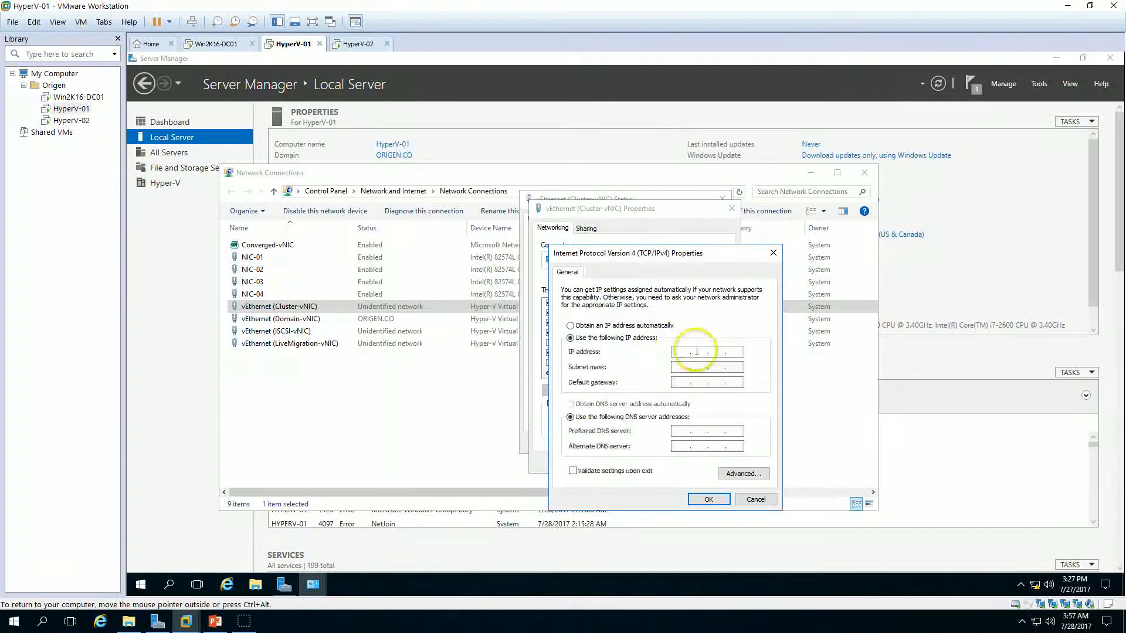
pyautogui.click(683, 352)
pyautogui.write('192 . 168 . 2 . 241')
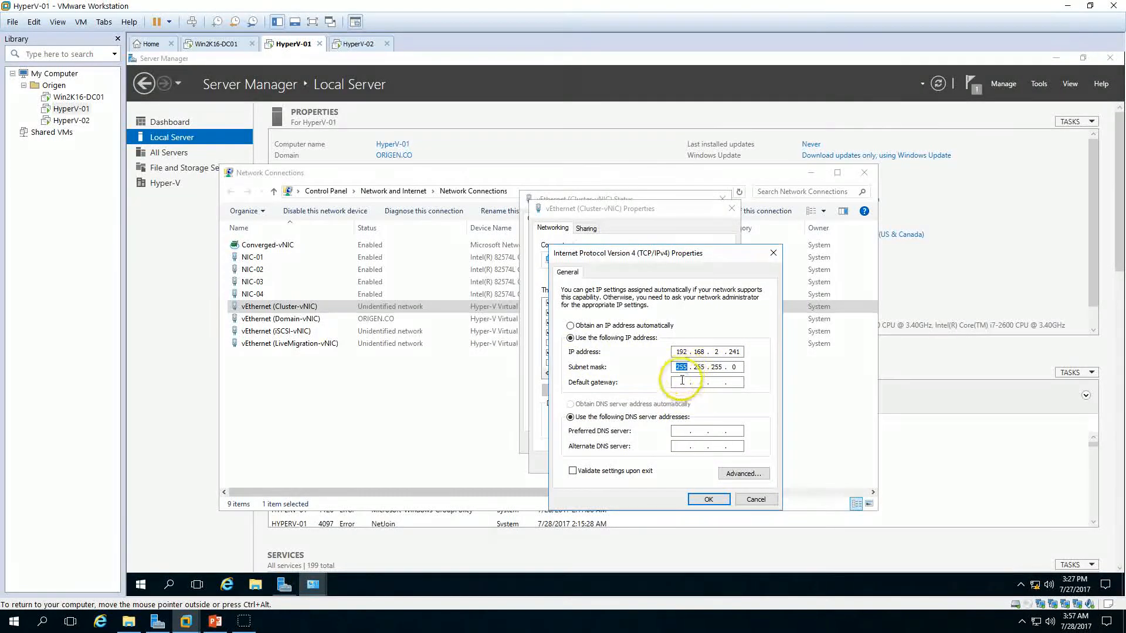
pyautogui.click(683, 432)
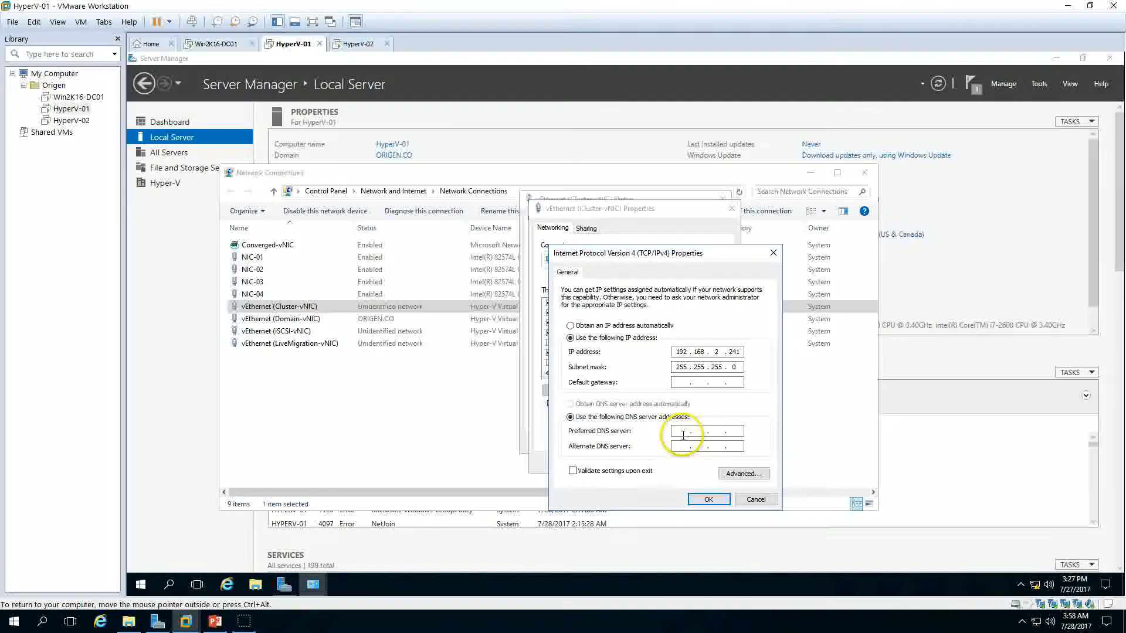
pyautogui.click(741, 367)
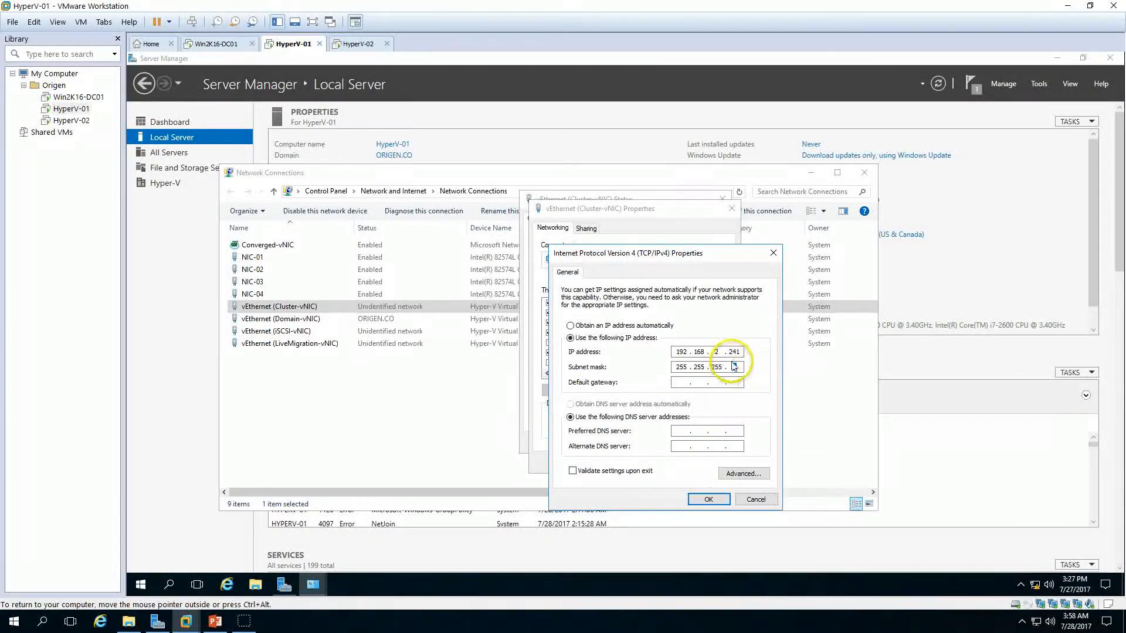
pyautogui.click(716, 505)
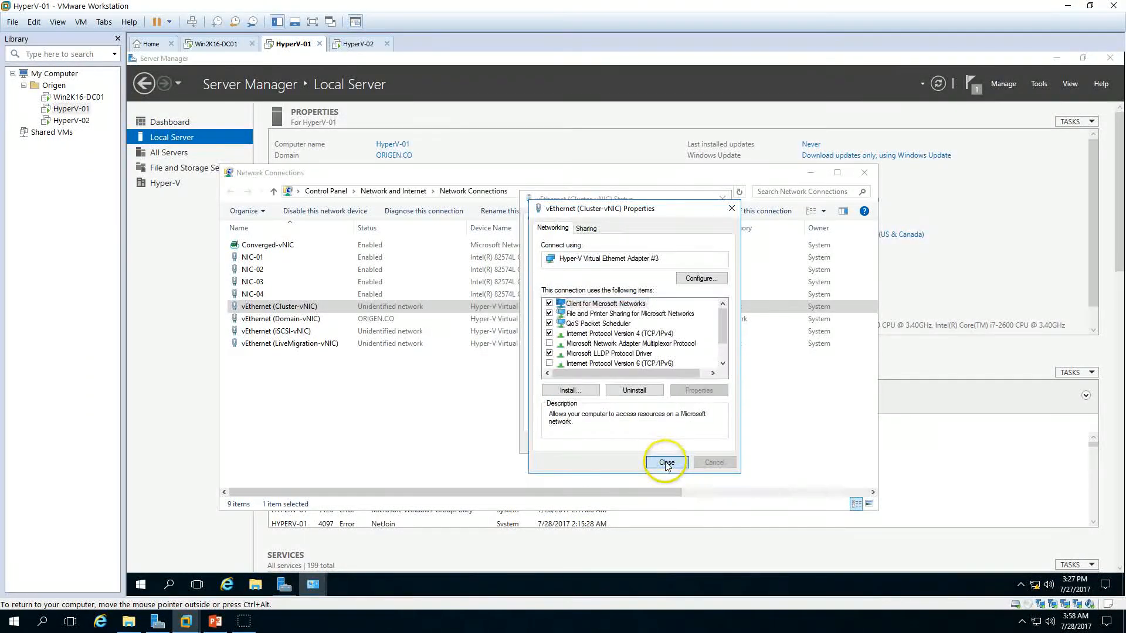
pyautogui.click(685, 458)
pyautogui.click(704, 444)
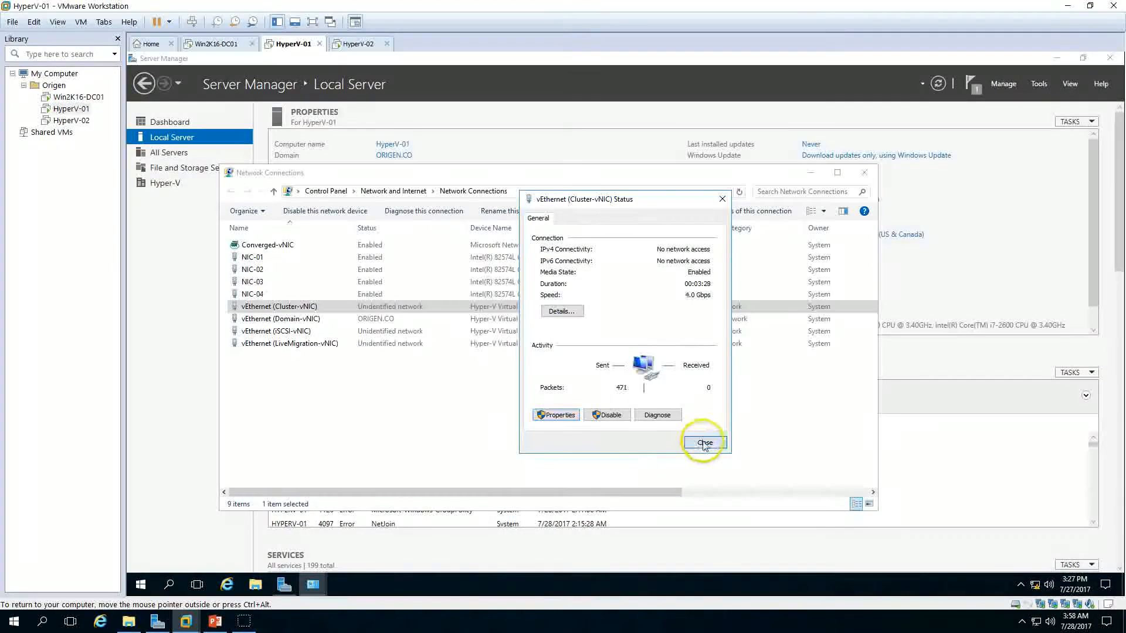
# Step: Open the vEthernet (LiveMigration-vNIC) adapter's properties and disable IPv6 on it
pyautogui.click(306, 320)
pyautogui.click(305, 332)
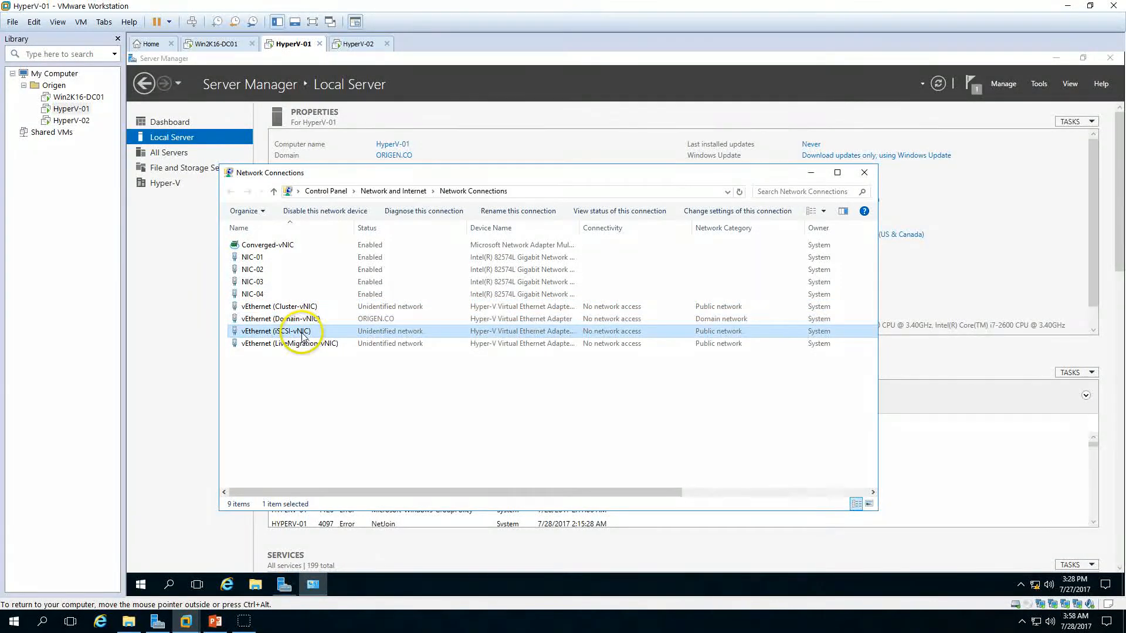
pyautogui.click(318, 347)
pyautogui.doubleClick(318, 347)
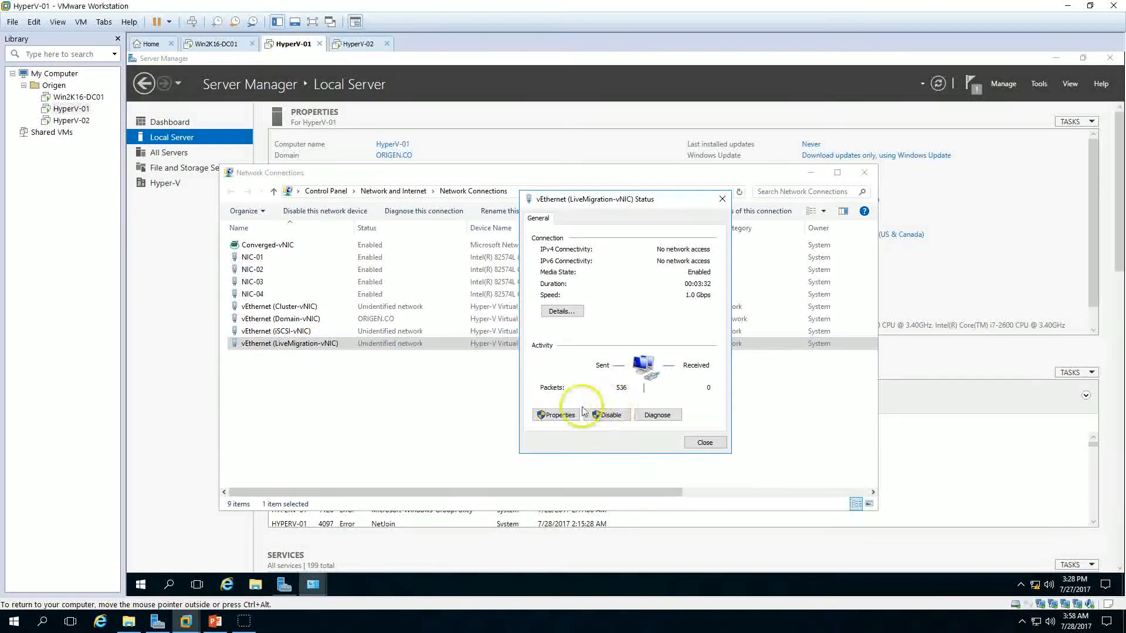
pyautogui.click(557, 416)
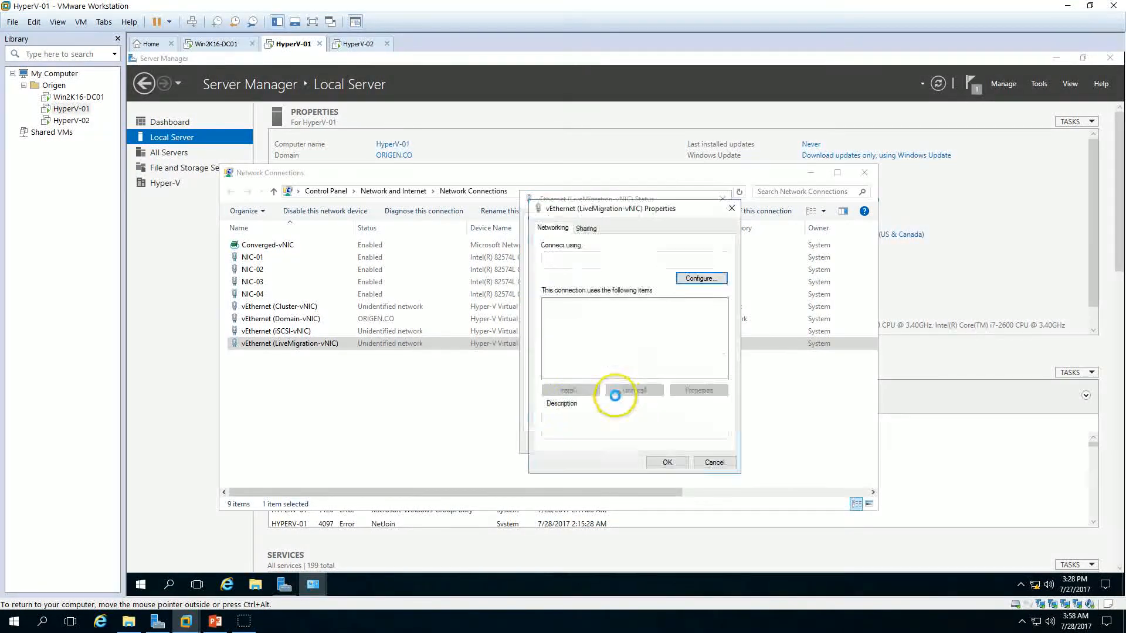
pyautogui.click(550, 363)
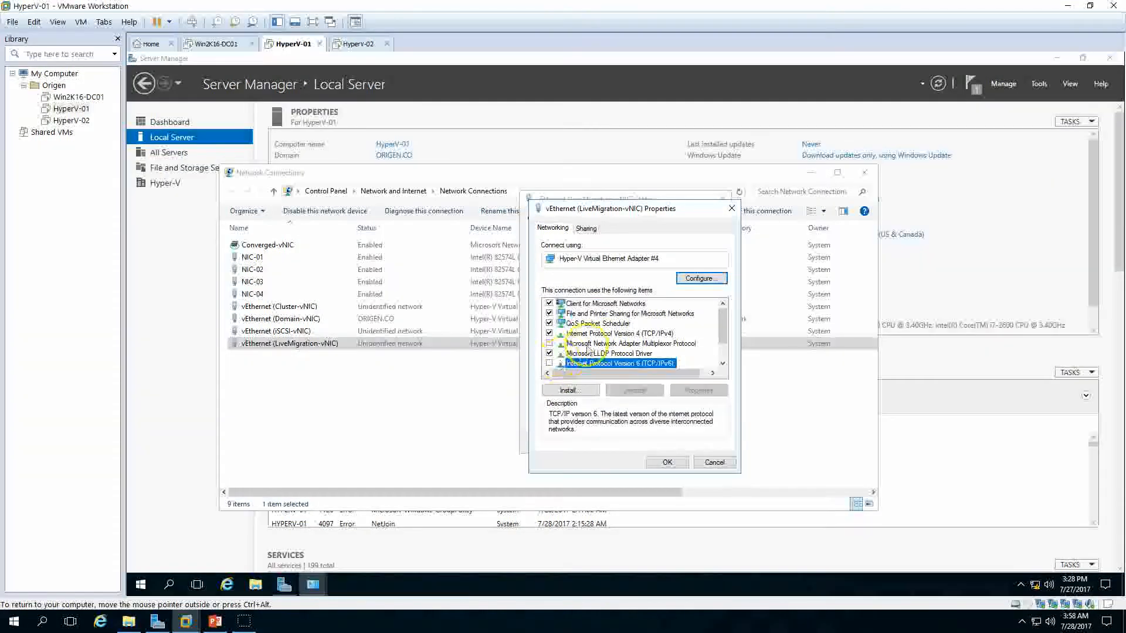
# Step: Set the LiveMigration-vNIC's static IPv4 address to 192.168.3.241
pyautogui.click(622, 333)
pyautogui.click(703, 394)
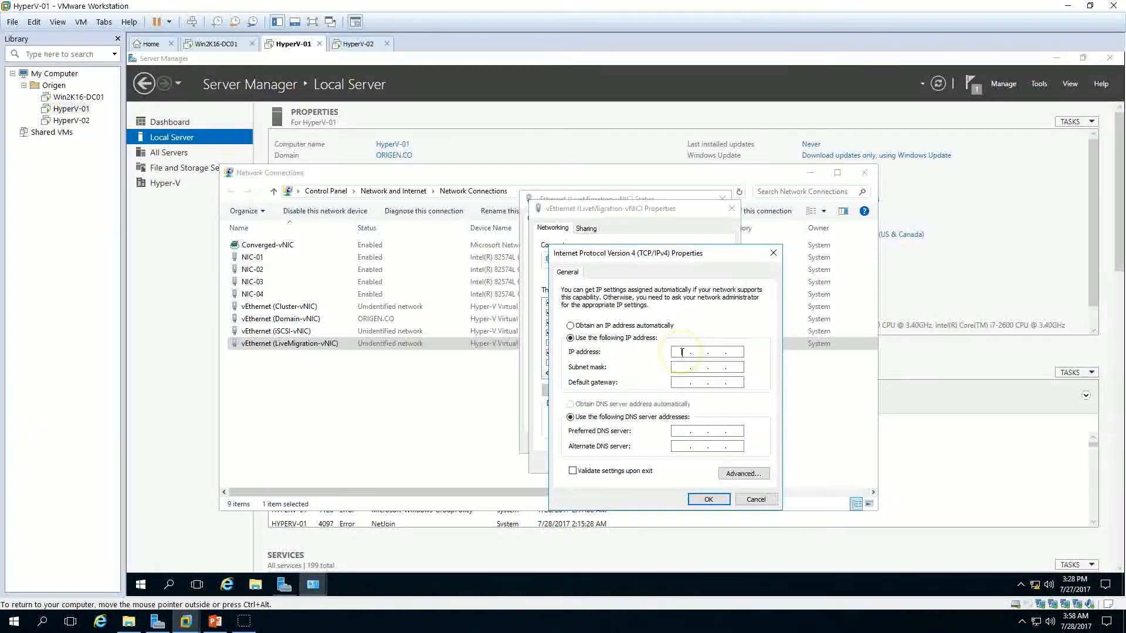
pyautogui.click(682, 352)
pyautogui.write('192.168.3.241')
pyautogui.click(683, 352)
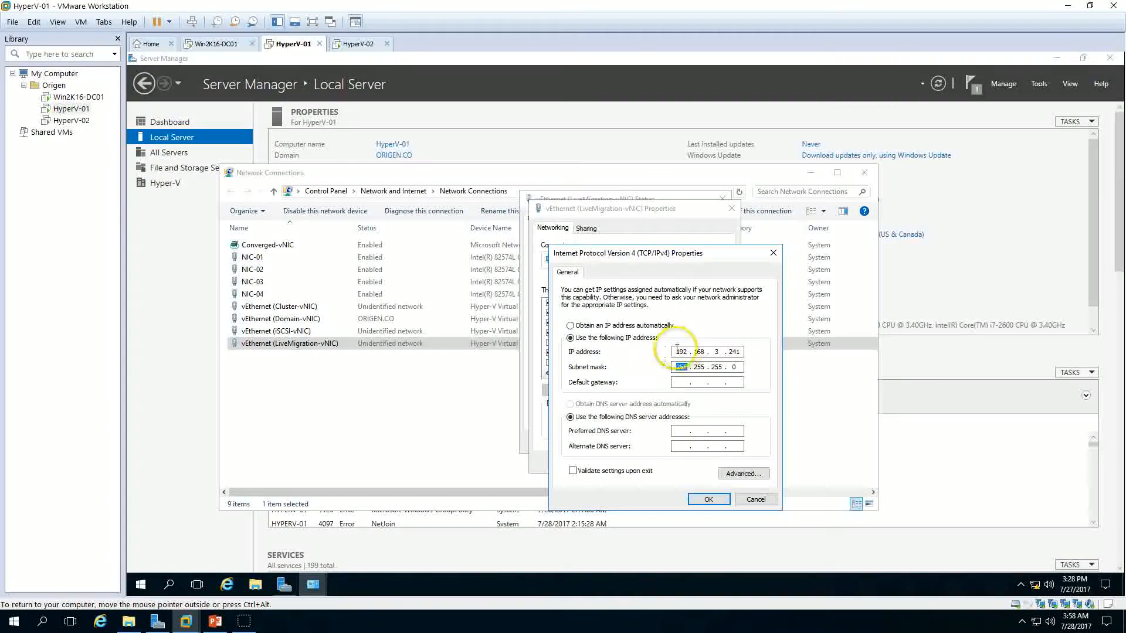
pyautogui.click(718, 503)
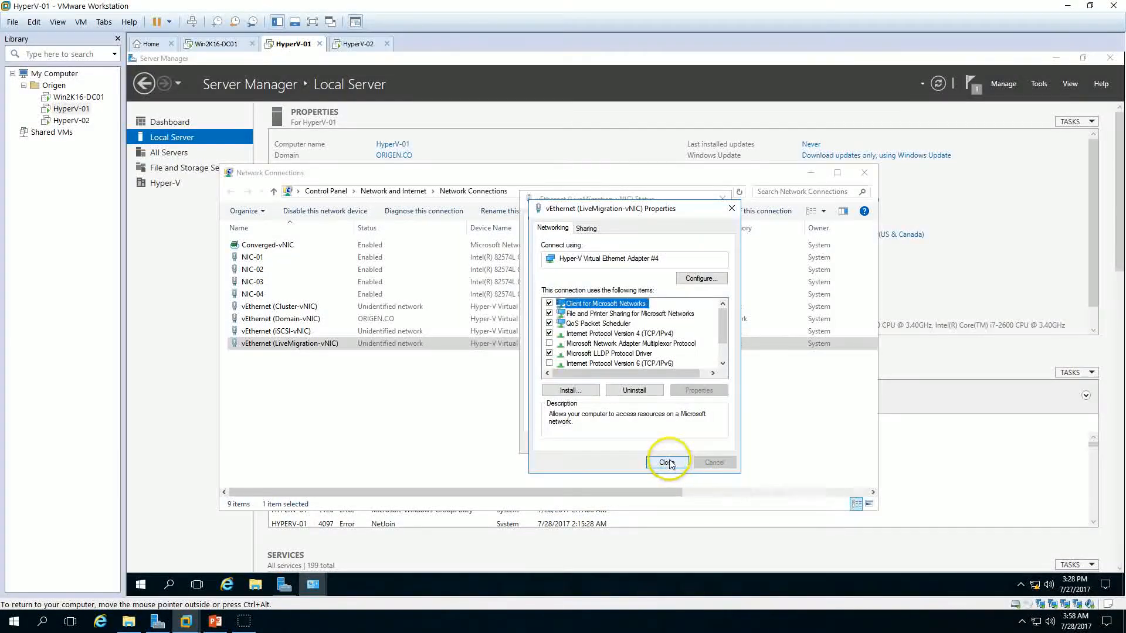
pyautogui.click(669, 462)
pyautogui.click(706, 444)
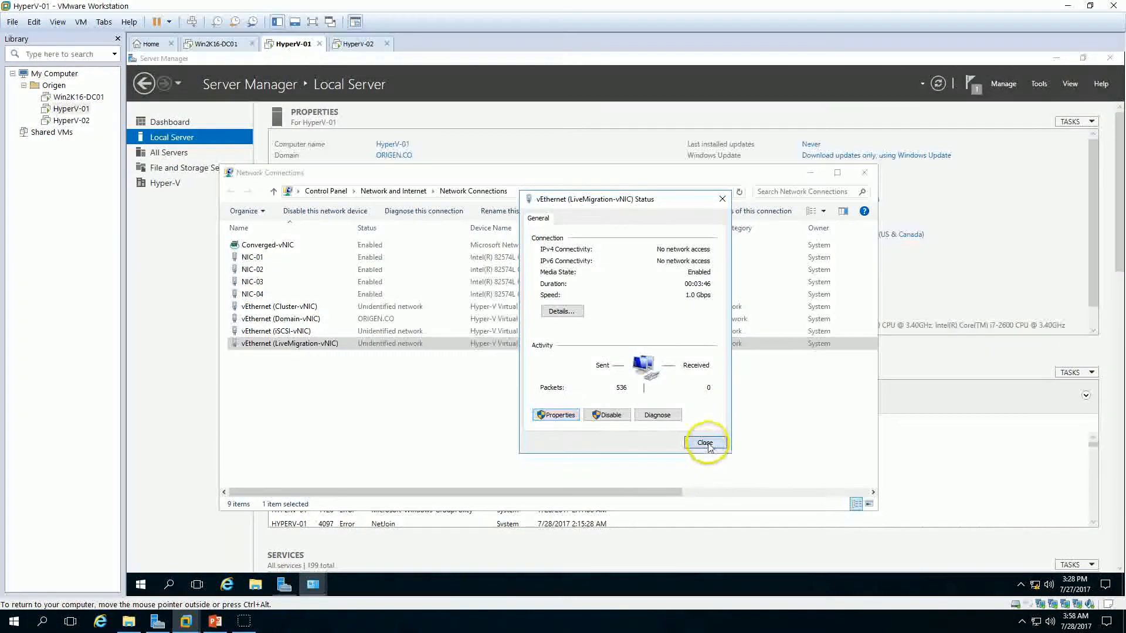
# Step: Give the vEthernet (iSCSI-vNIC) adapter static IPv4 address 10.10.10.241 with mask 255.255.255.0, then close Network Connections
pyautogui.doubleClick(303, 332)
pyautogui.click(557, 414)
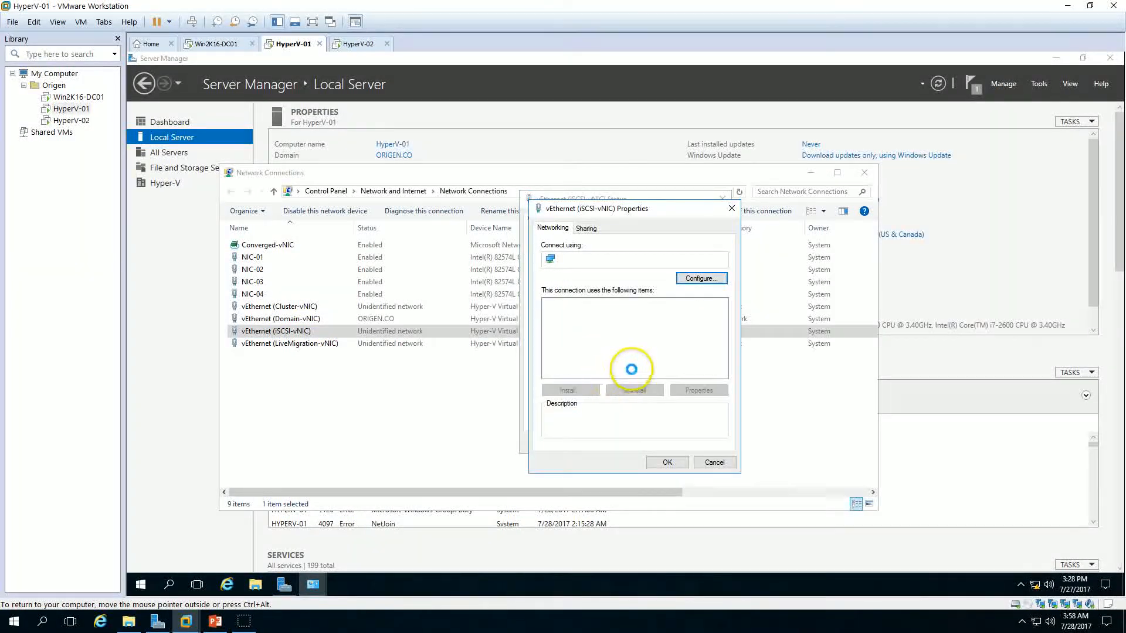
pyautogui.click(610, 364)
pyautogui.click(616, 333)
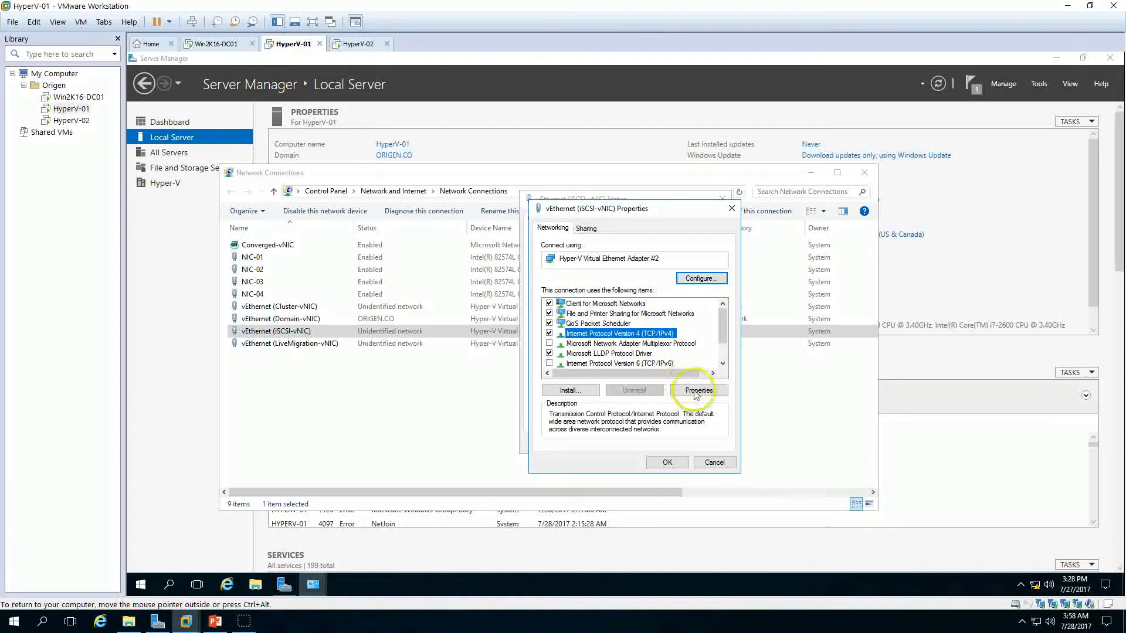
pyautogui.click(698, 390)
pyautogui.click(621, 337)
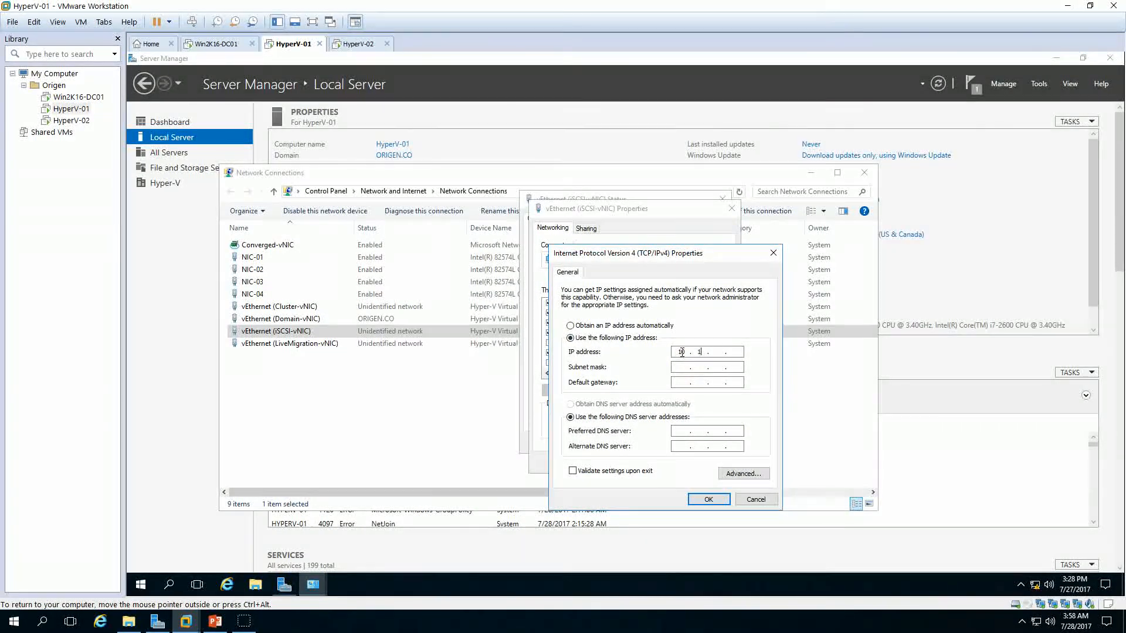
pyautogui.click(681, 352)
pyautogui.write('10.10.10.241')
pyautogui.press('Tab')
pyautogui.write('255 . 255 . 2')
pyautogui.click(708, 499)
pyautogui.click(667, 462)
pyautogui.click(706, 441)
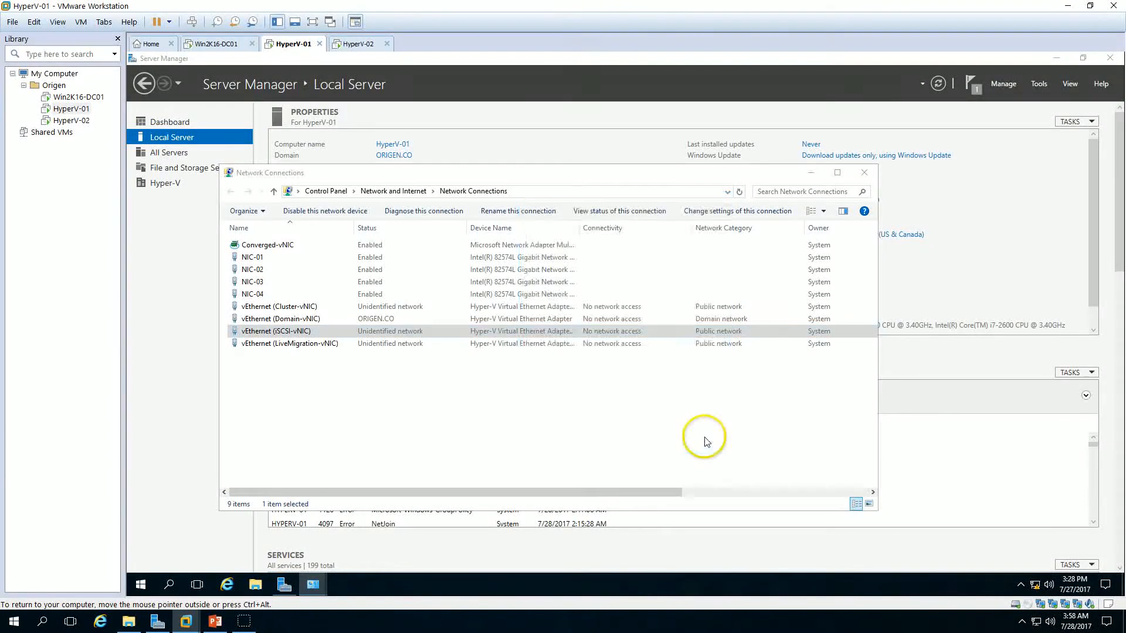
pyautogui.click(863, 175)
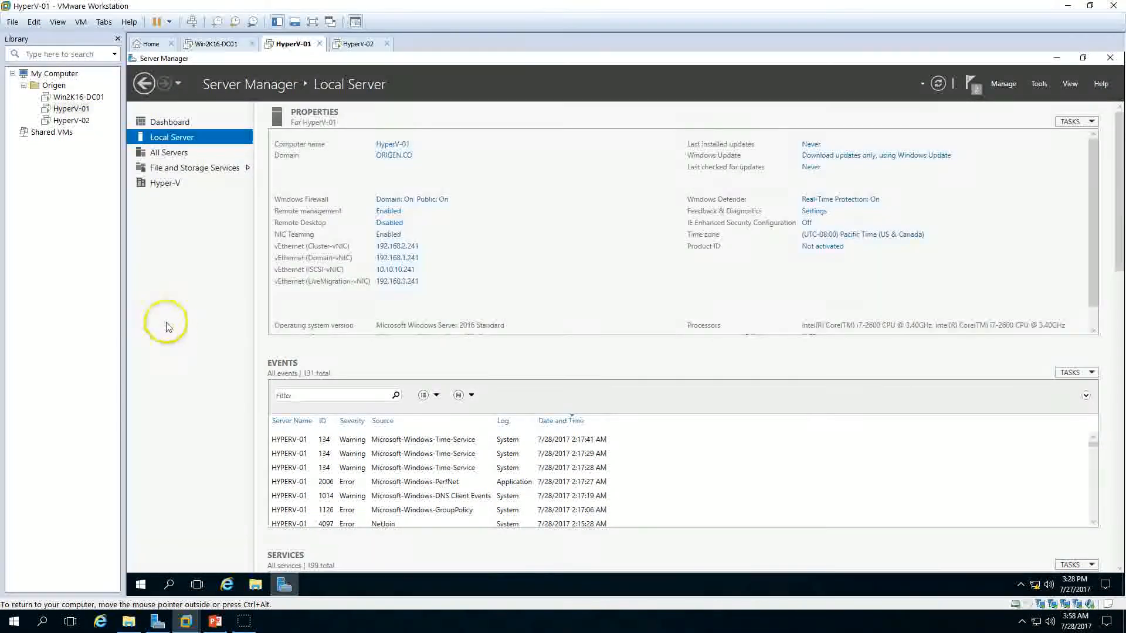
# Step: Switch to HyperV-02, open the vEthernet (Cluster-vNIC) adapter's properties and disable IPv6 on it
pyautogui.click(360, 43)
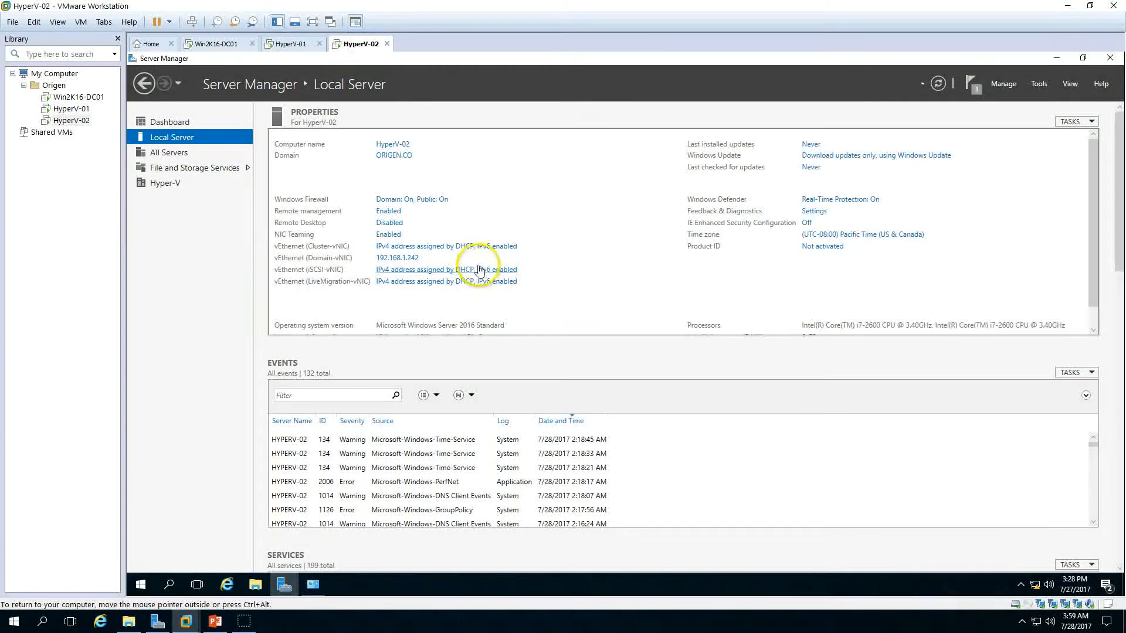
pyautogui.click(443, 246)
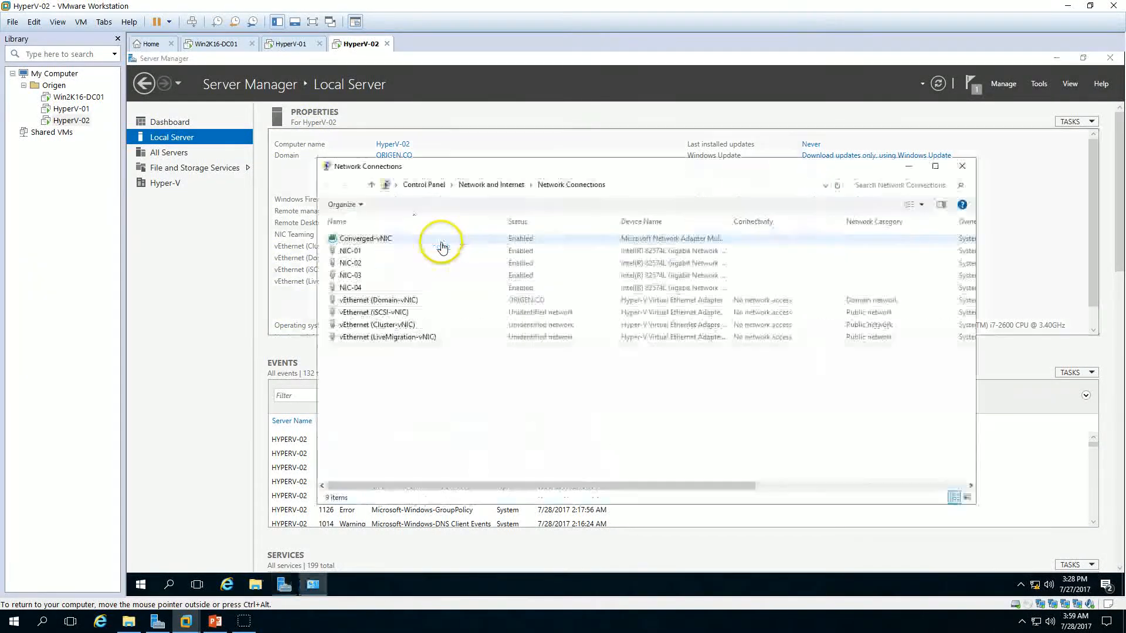
pyautogui.click(405, 315)
pyautogui.doubleClick(400, 326)
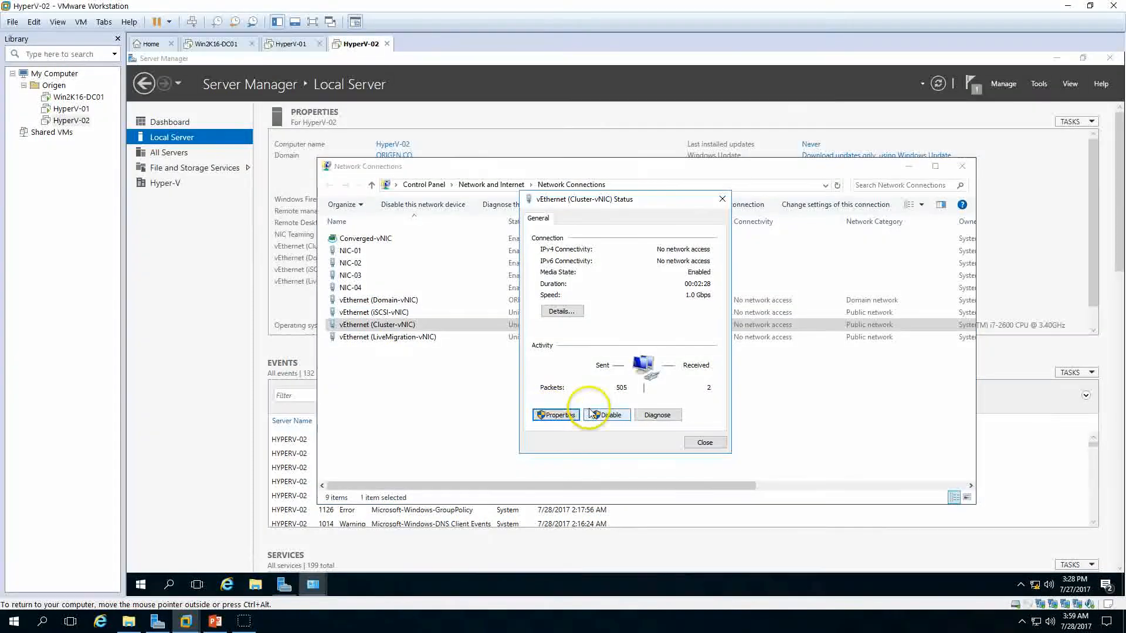
pyautogui.click(572, 415)
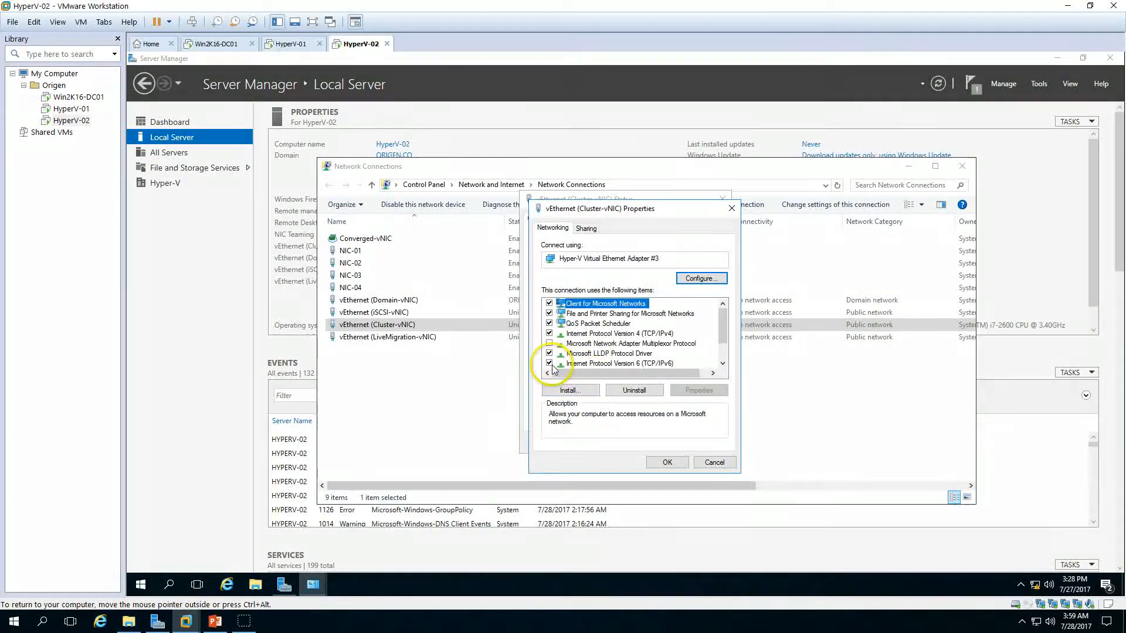
pyautogui.click(580, 363)
# Step: Set the Cluster-vNIC's static IPv4 address to 192.168.2.242 with subnet mask 255.255.255.0
pyautogui.click(616, 324)
pyautogui.click(692, 390)
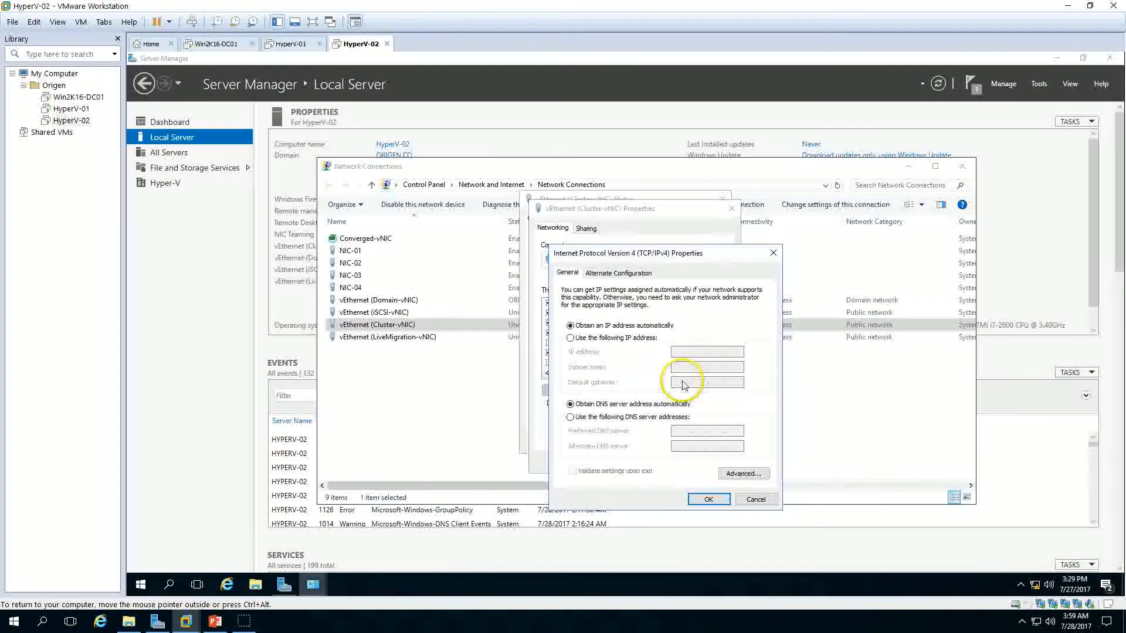
pyautogui.click(619, 338)
pyautogui.click(678, 352)
pyautogui.write('192 . 168 . 2 . 242')
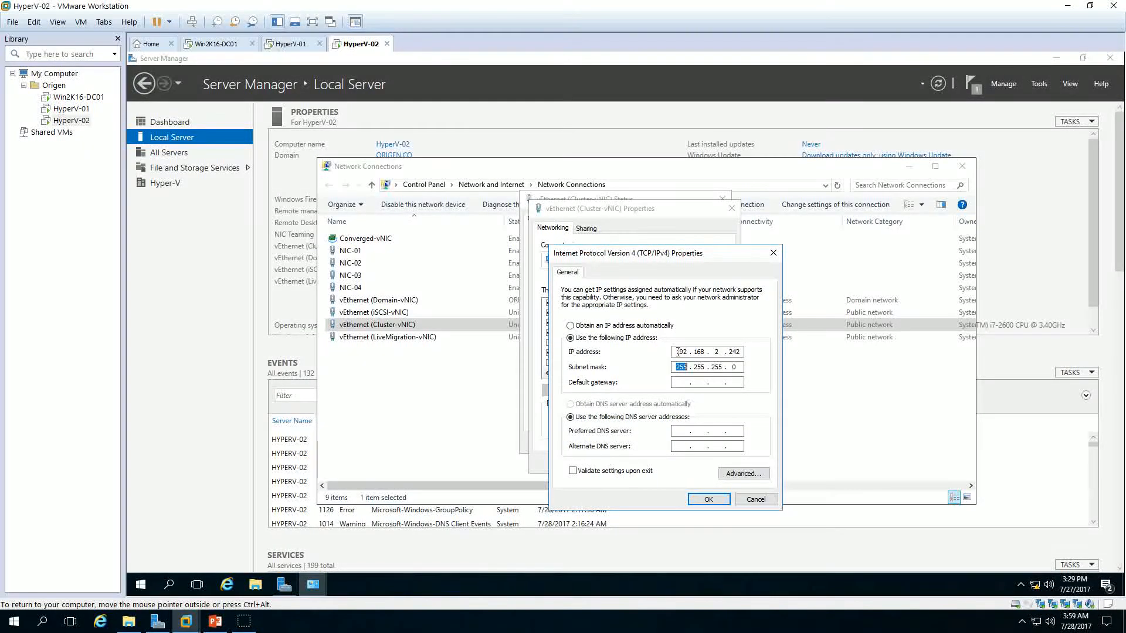
pyautogui.click(708, 499)
pyautogui.click(685, 463)
pyautogui.click(700, 446)
# Step: Open the vEthernet (LiveMigration-vNIC) adapter's properties and disable IPv6 on it
pyautogui.click(424, 340)
pyautogui.doubleClick(425, 343)
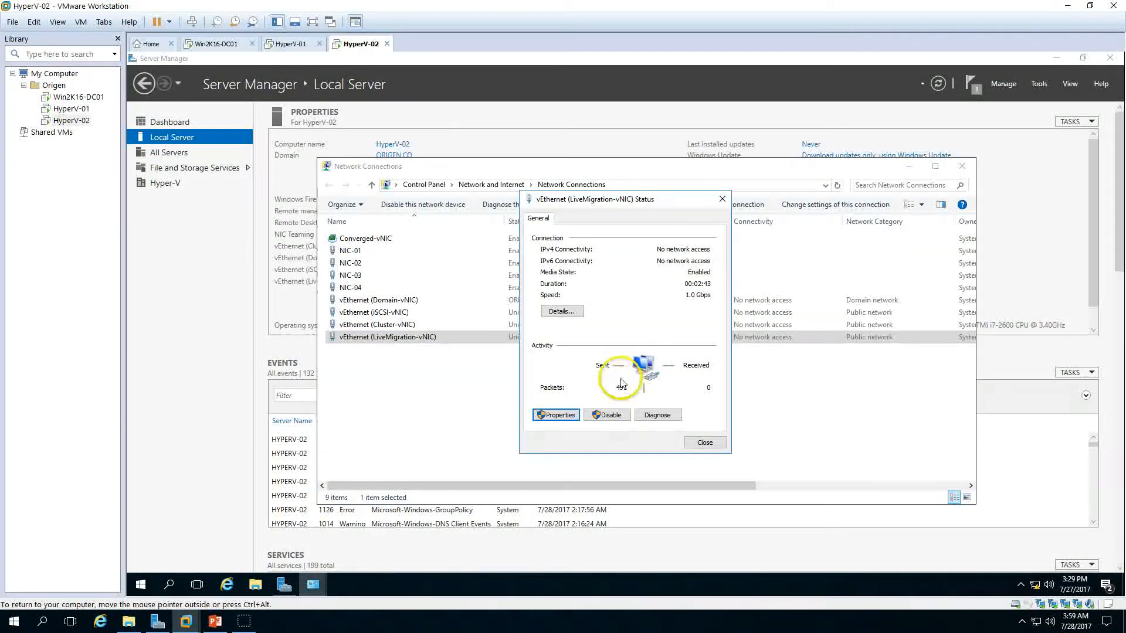
pyautogui.click(572, 415)
pyautogui.click(549, 364)
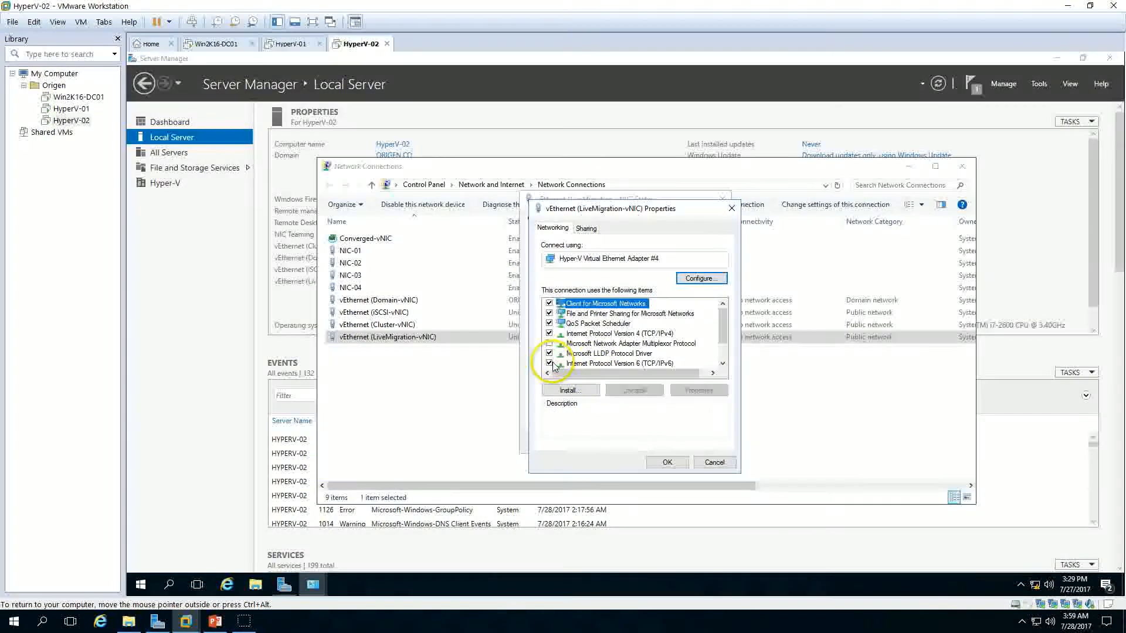
# Step: Set the LiveMigration-vNIC's static IPv4 address to 192.168.3.242
pyautogui.click(616, 333)
pyautogui.click(692, 390)
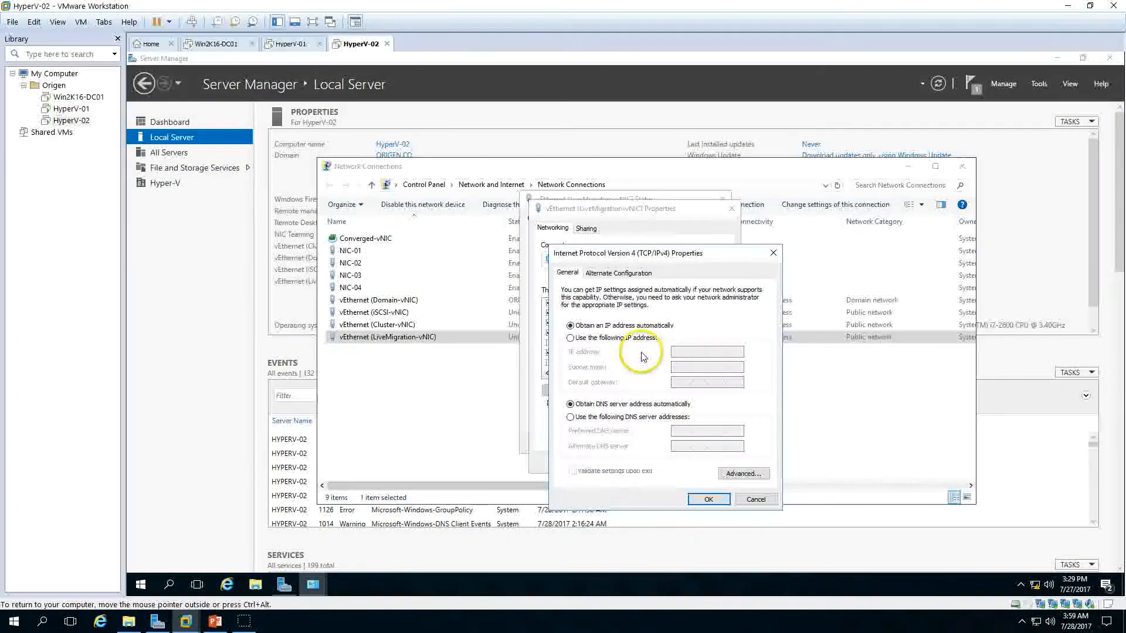
pyautogui.click(571, 338)
pyautogui.write('192.')
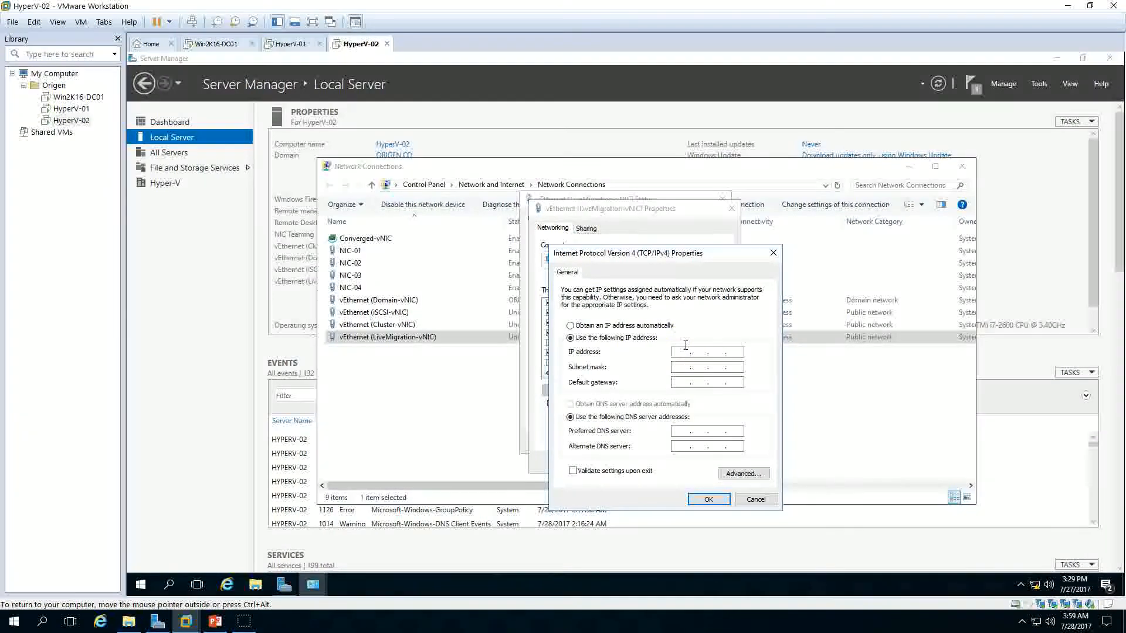
pyautogui.write('168.3.242')
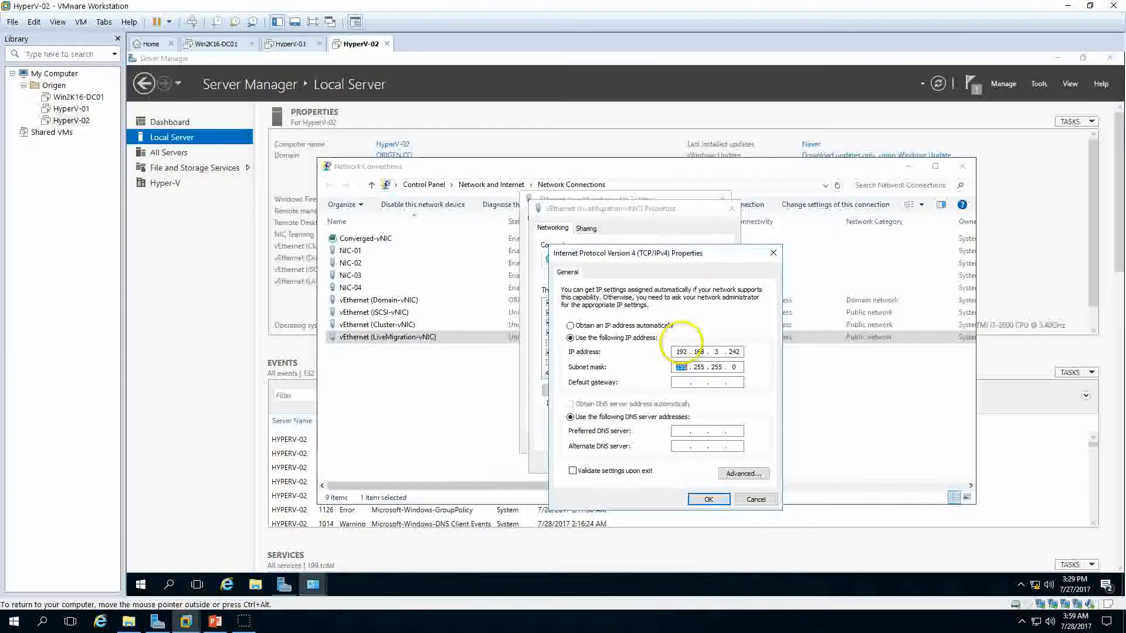
pyautogui.click(707, 499)
pyautogui.click(736, 531)
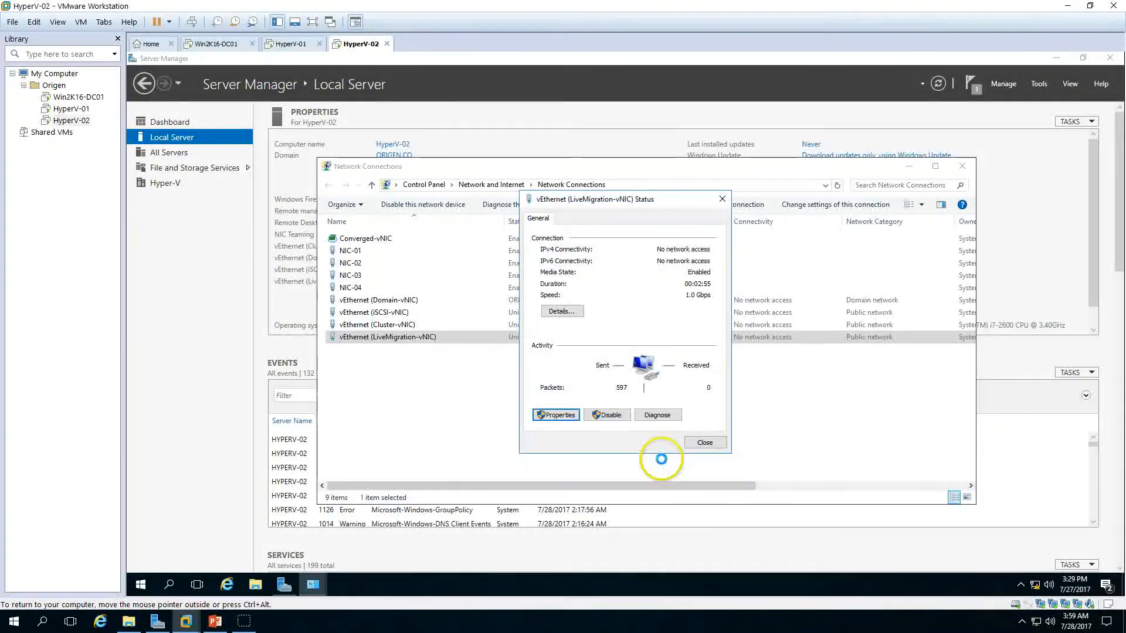
pyautogui.click(704, 444)
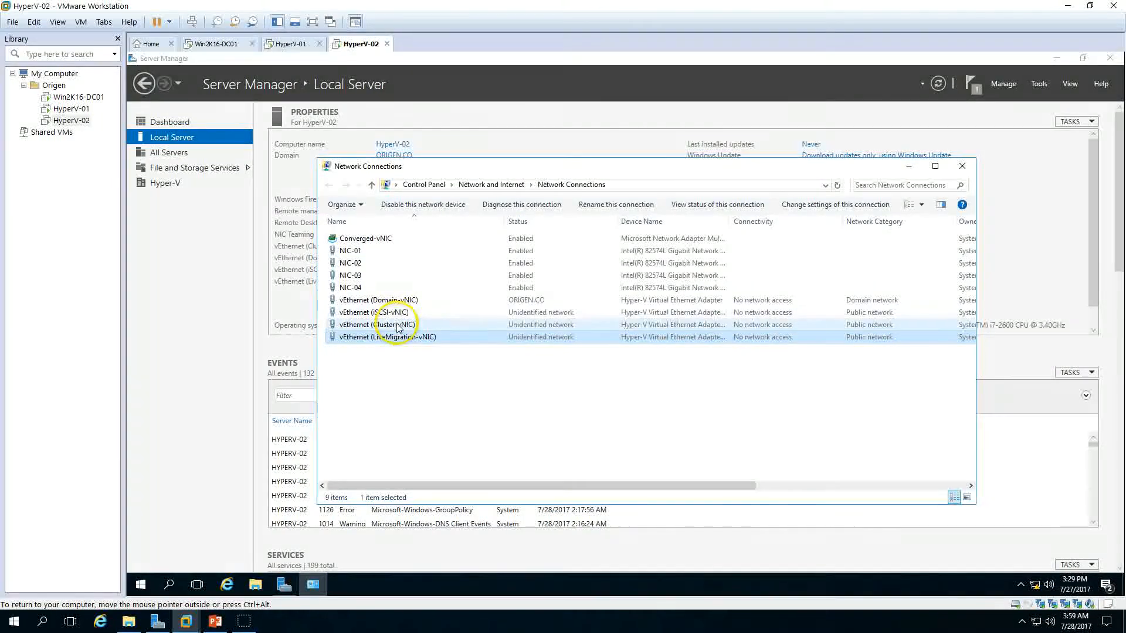
# Step: Open the vEthernet (iSCSI-vNIC) adapter's properties and disable IPv6 on it
pyautogui.doubleClick(387, 312)
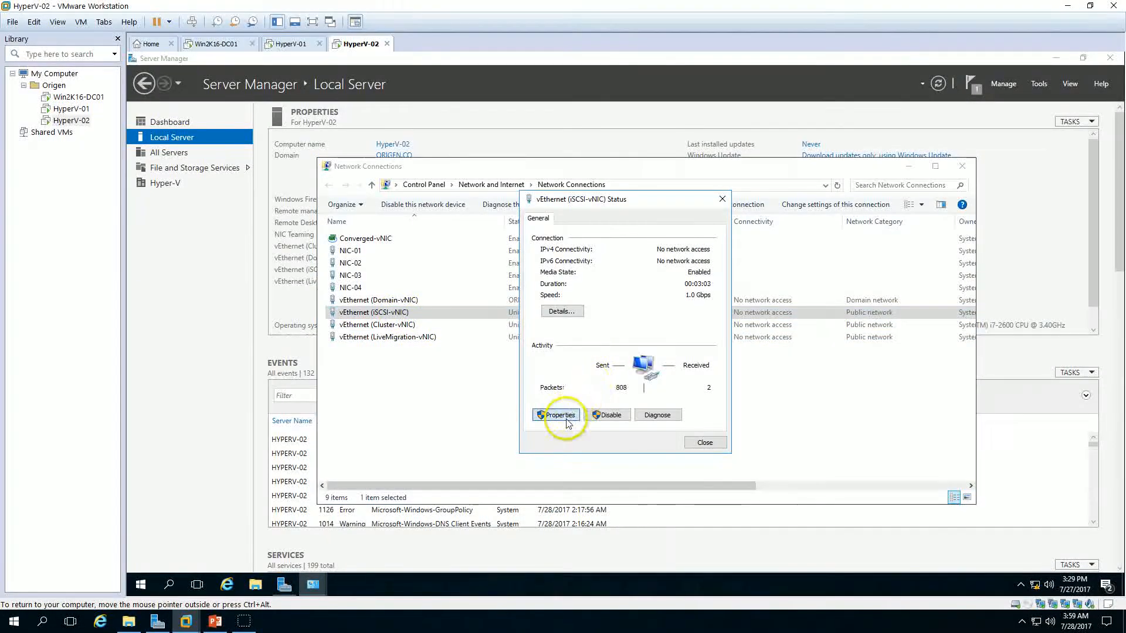
pyautogui.click(559, 415)
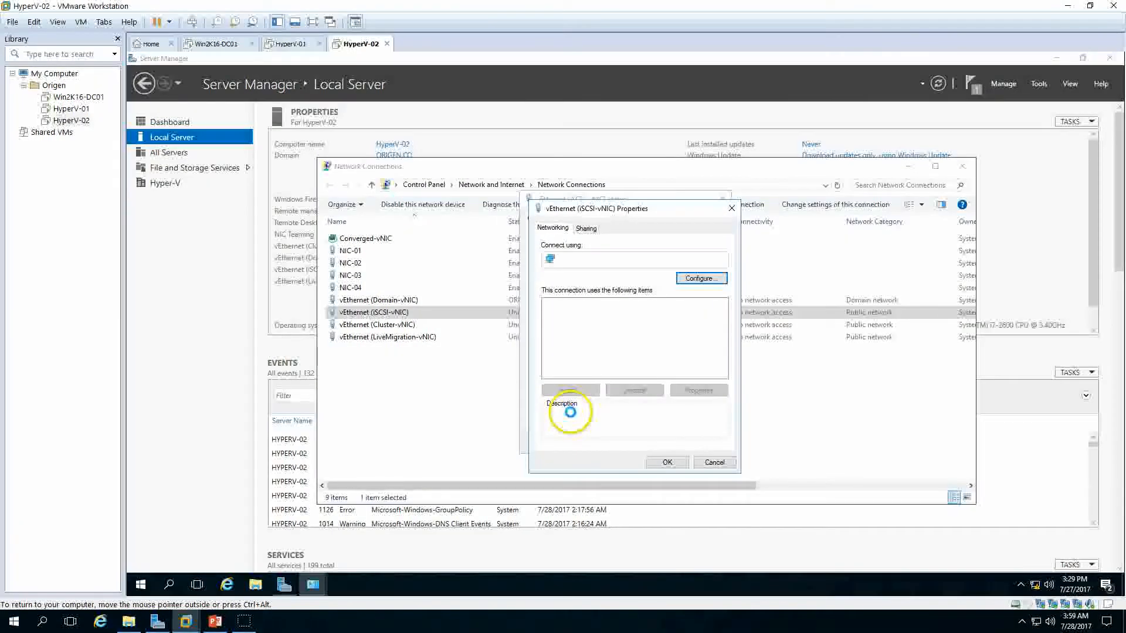
pyautogui.click(549, 363)
# Step: Give the iSCSI-vNIC static IPv4 address 10.10.10.242 with mask 255.255.255.0, then close Network Connections
pyautogui.click(616, 333)
pyautogui.click(698, 390)
pyautogui.click(570, 338)
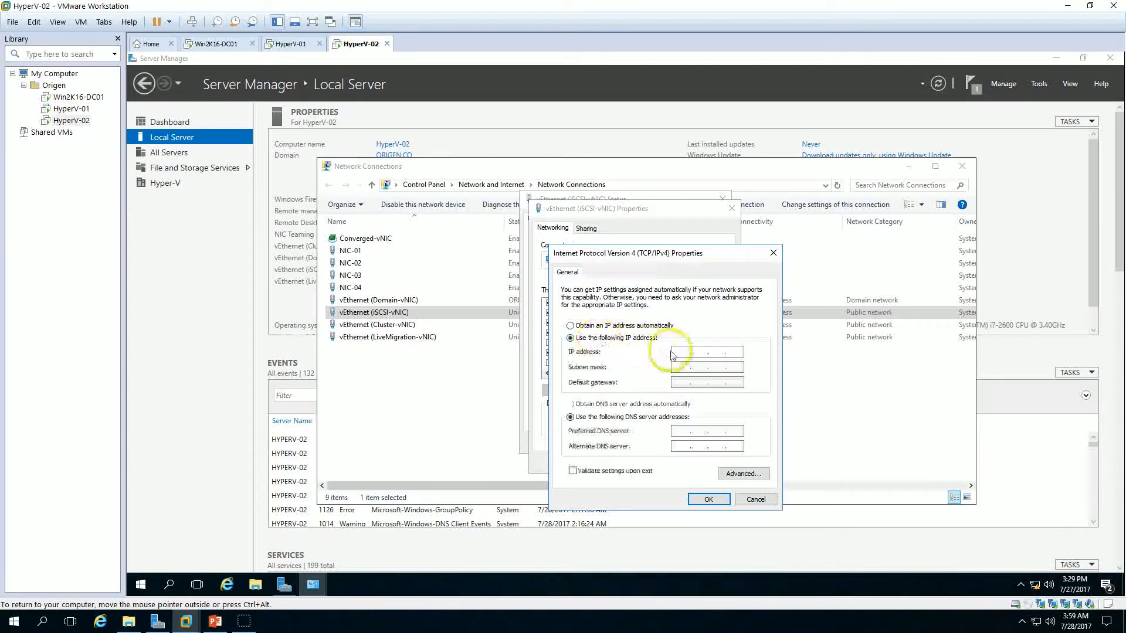
pyautogui.write('10 . 10 . 10 . 242')
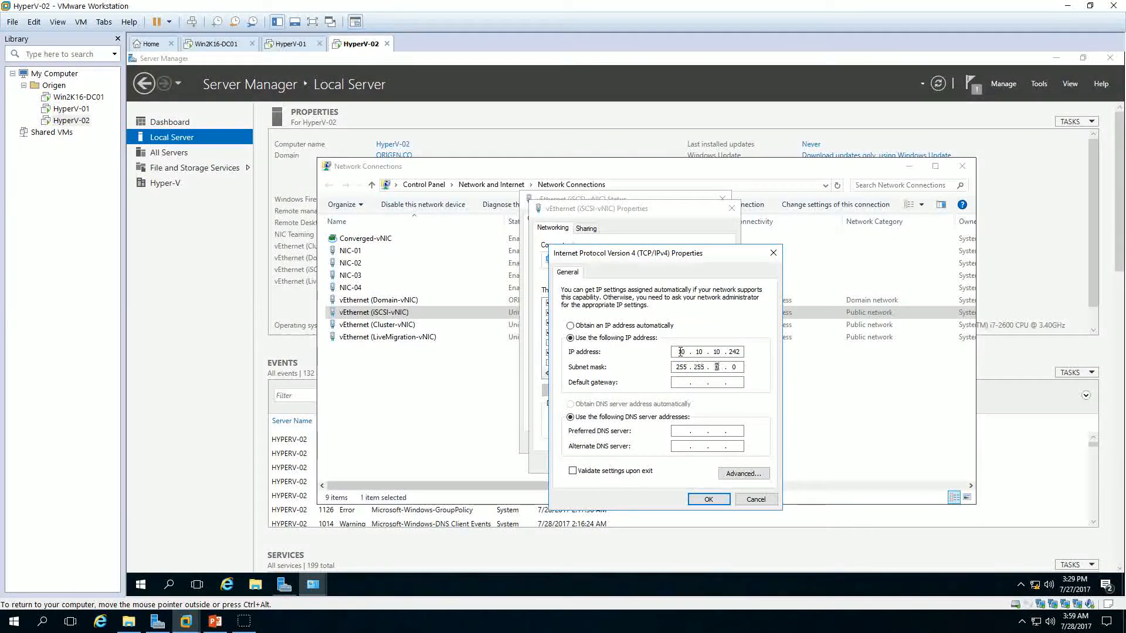
pyautogui.click(708, 499)
pyautogui.click(667, 462)
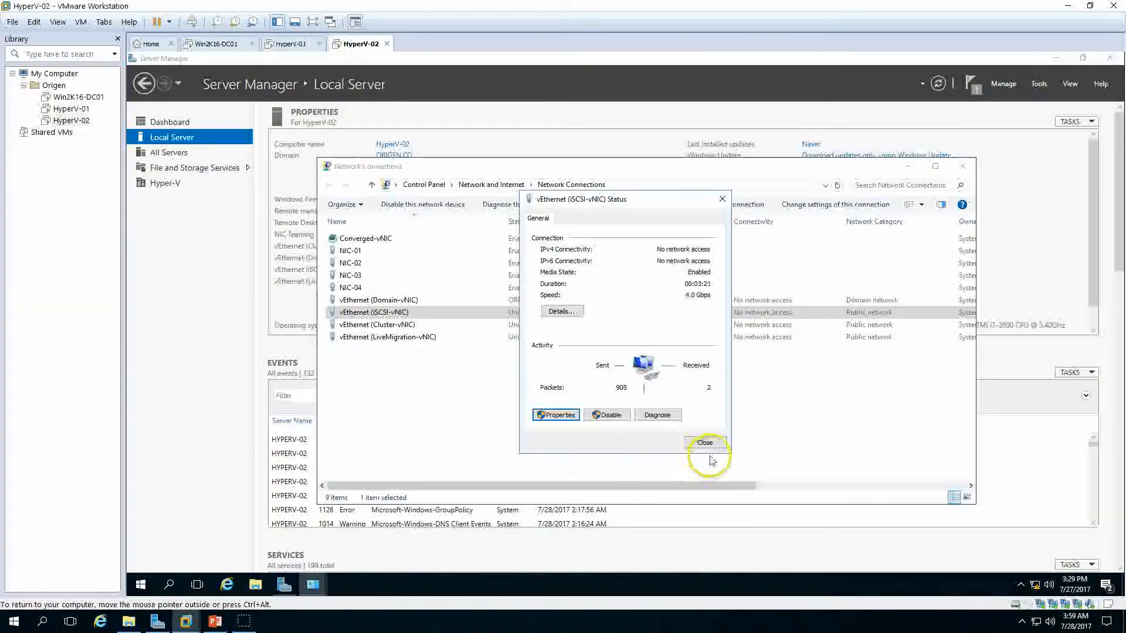
pyautogui.click(711, 448)
pyautogui.click(962, 166)
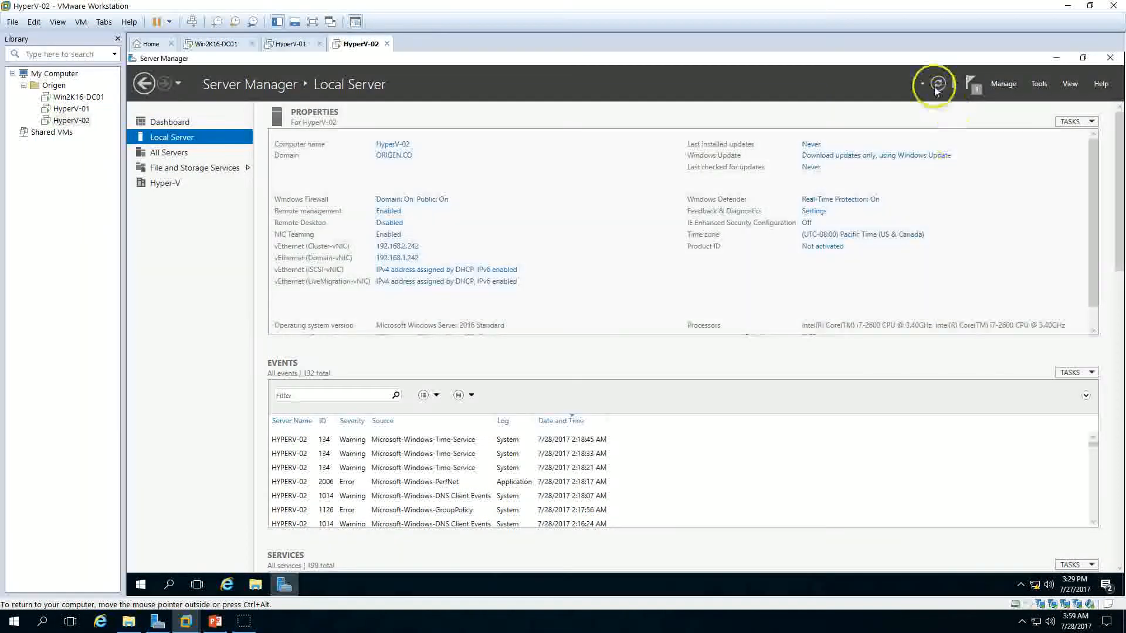
# Step: Refresh Server Manager and compare the adapter IP addresses of HyperV-01 and HyperV-02
pyautogui.click(936, 83)
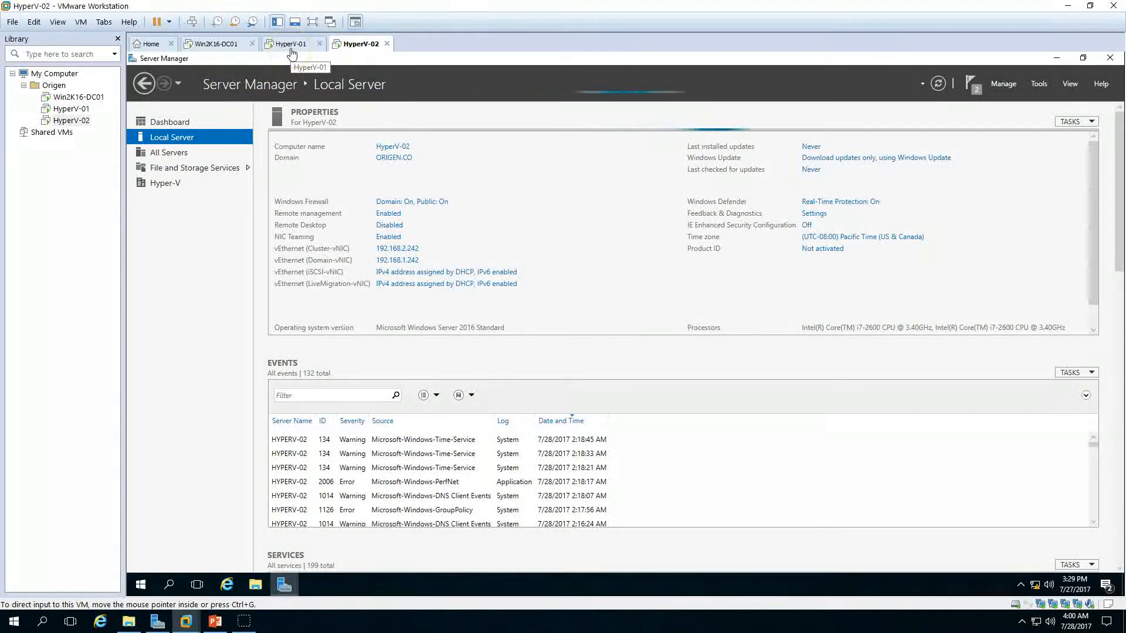
pyautogui.click(291, 46)
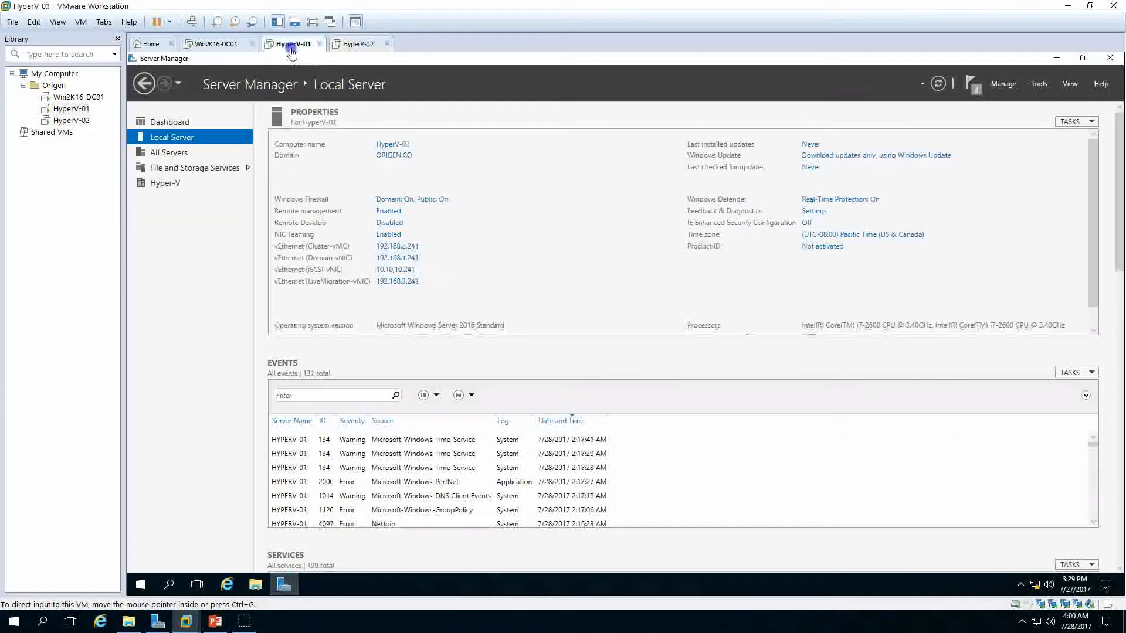
pyautogui.click(210, 383)
pyautogui.click(358, 44)
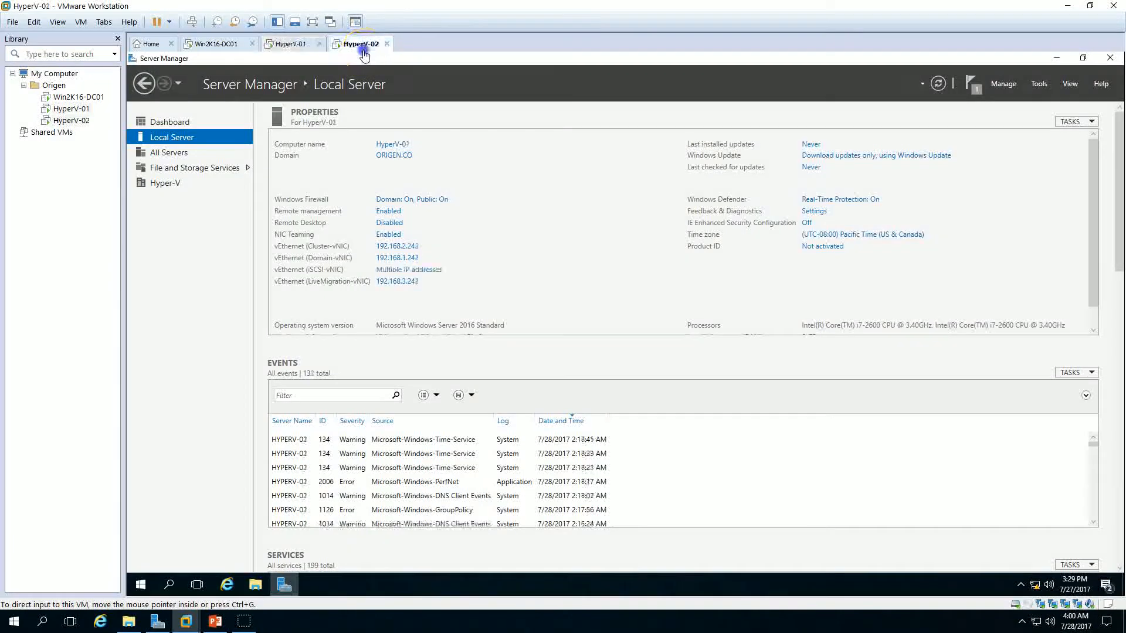
# Step: Disable and re-enable the vEthernet (iSCSI-vNIC) adapter on HyperV-02 and review its connection details
pyautogui.click(416, 271)
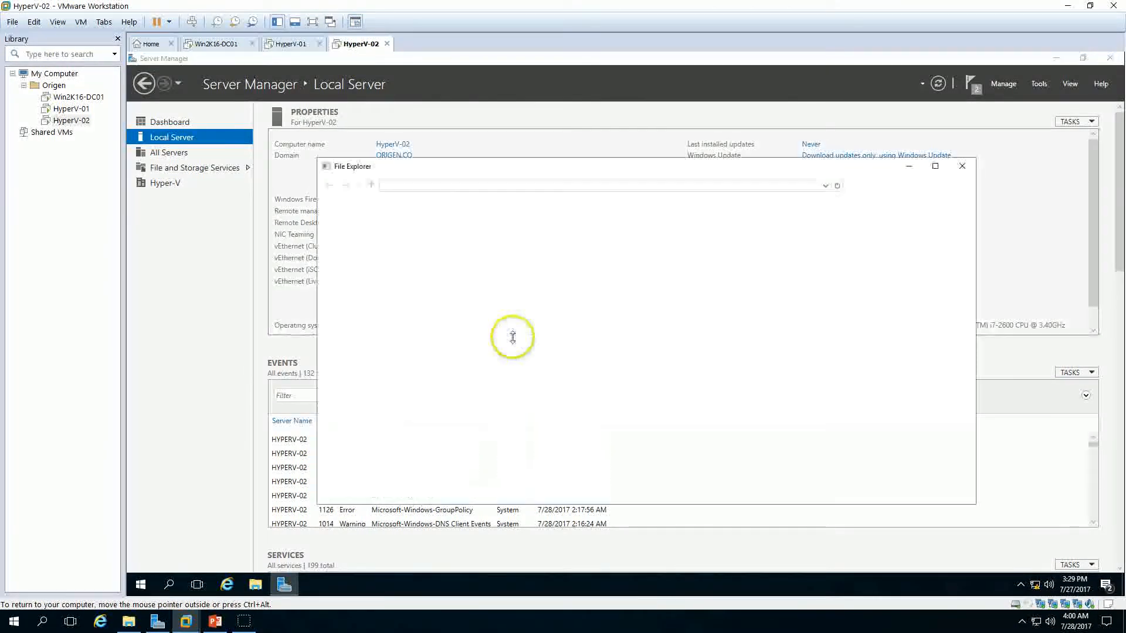
pyautogui.moveTo(503, 166); pyautogui.dragTo(610, 169)
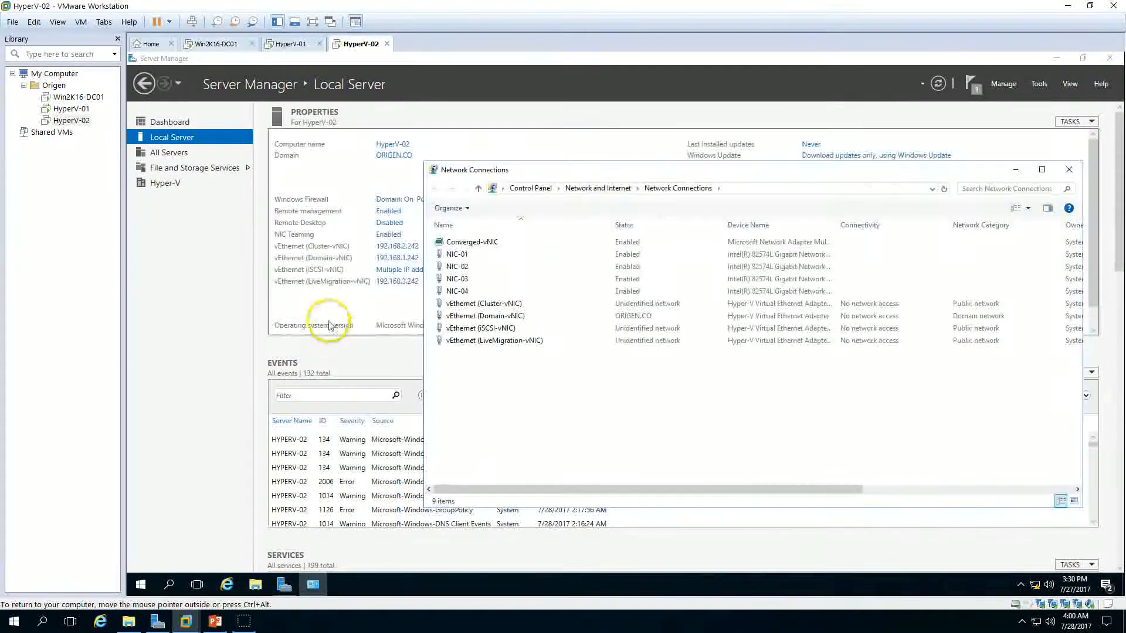
pyautogui.rightClick(499, 330)
pyautogui.click(525, 341)
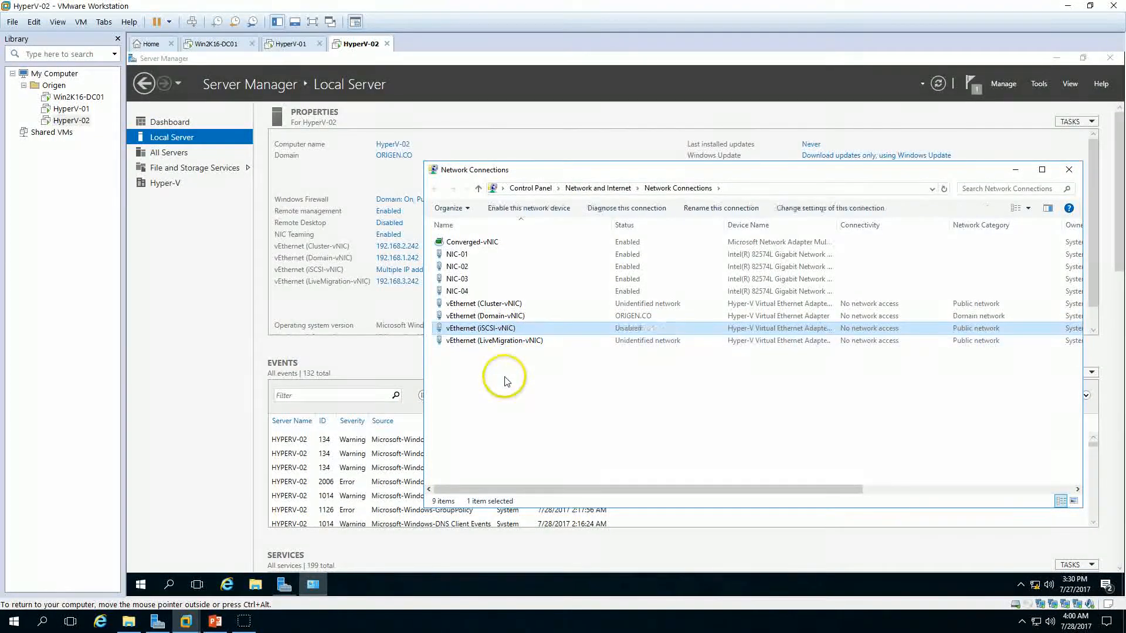
pyautogui.doubleClick(486, 333)
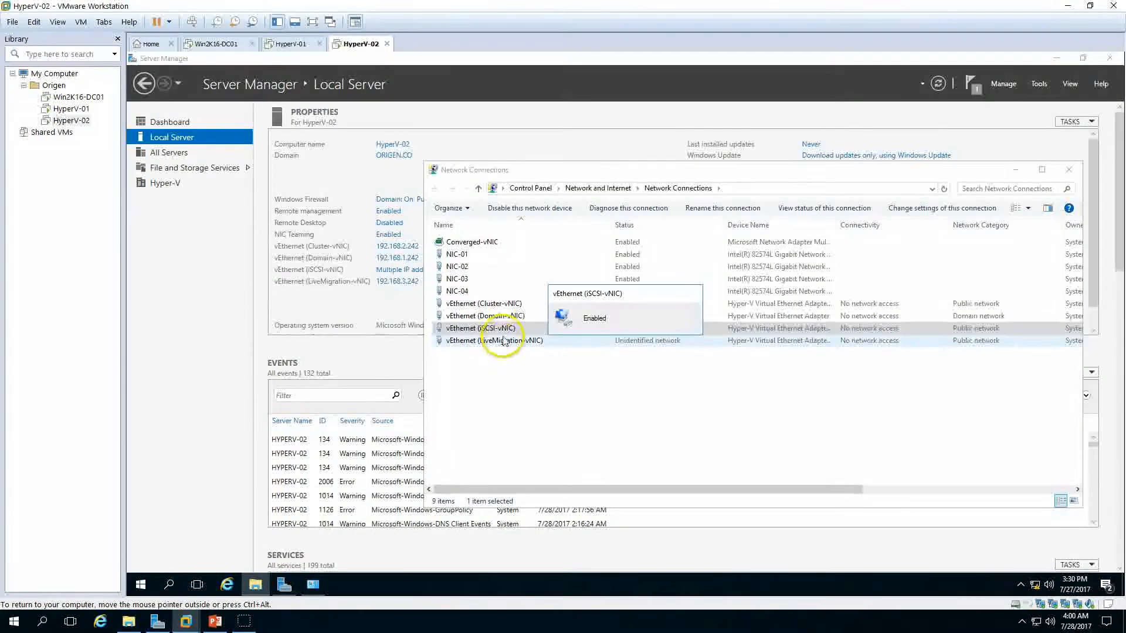
pyautogui.doubleClick(505, 334)
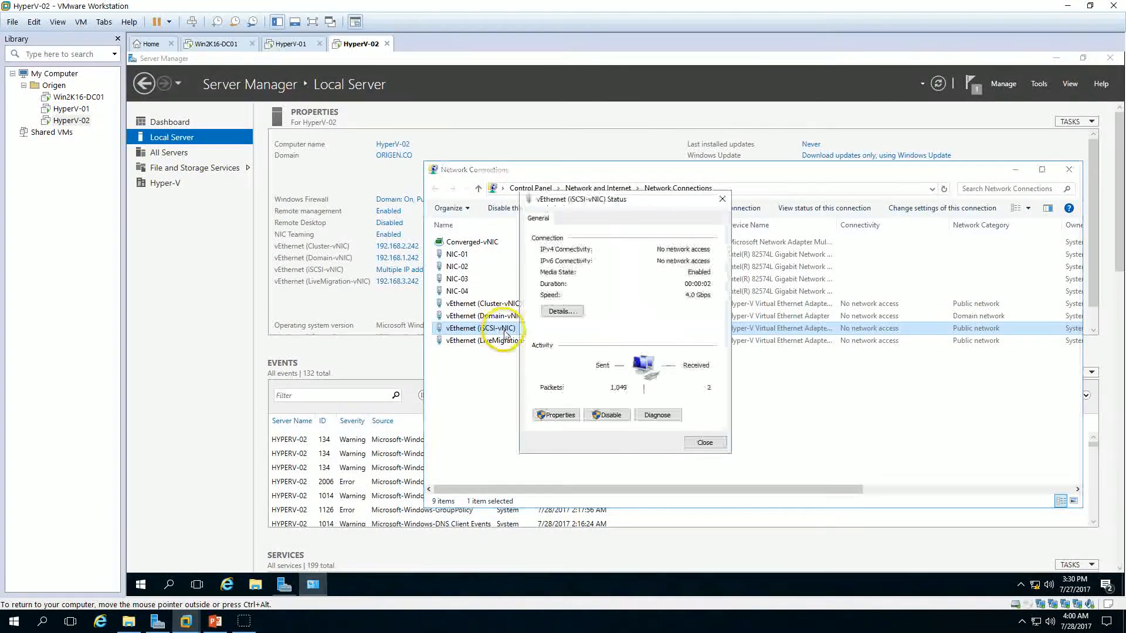
pyautogui.click(562, 311)
pyautogui.click(633, 302)
pyautogui.click(707, 449)
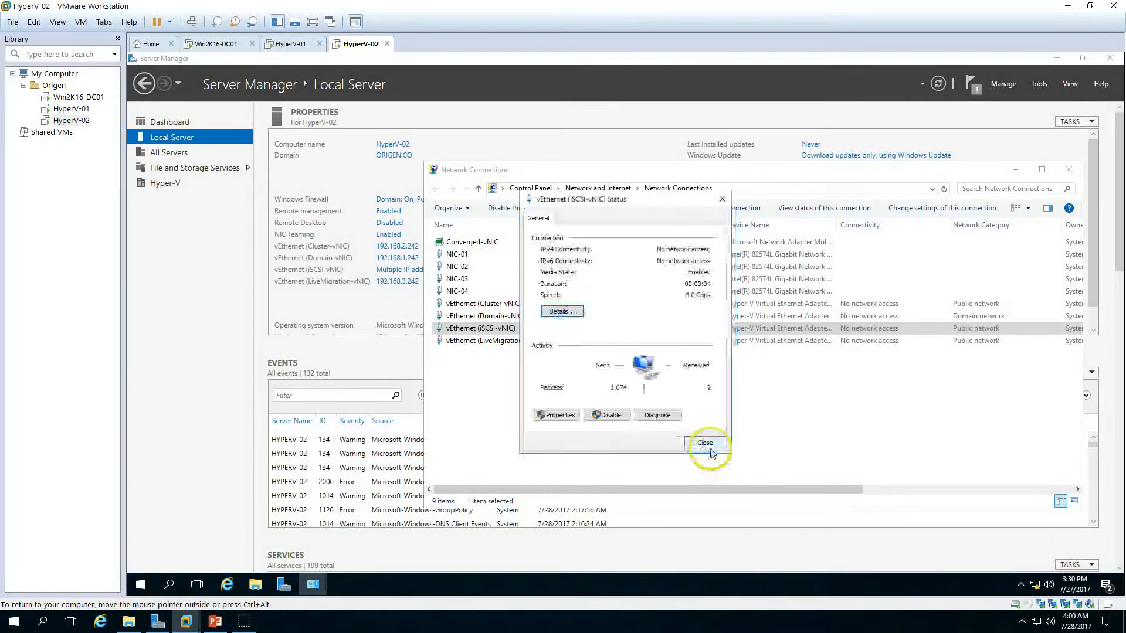
pyautogui.click(713, 444)
pyautogui.click(1069, 170)
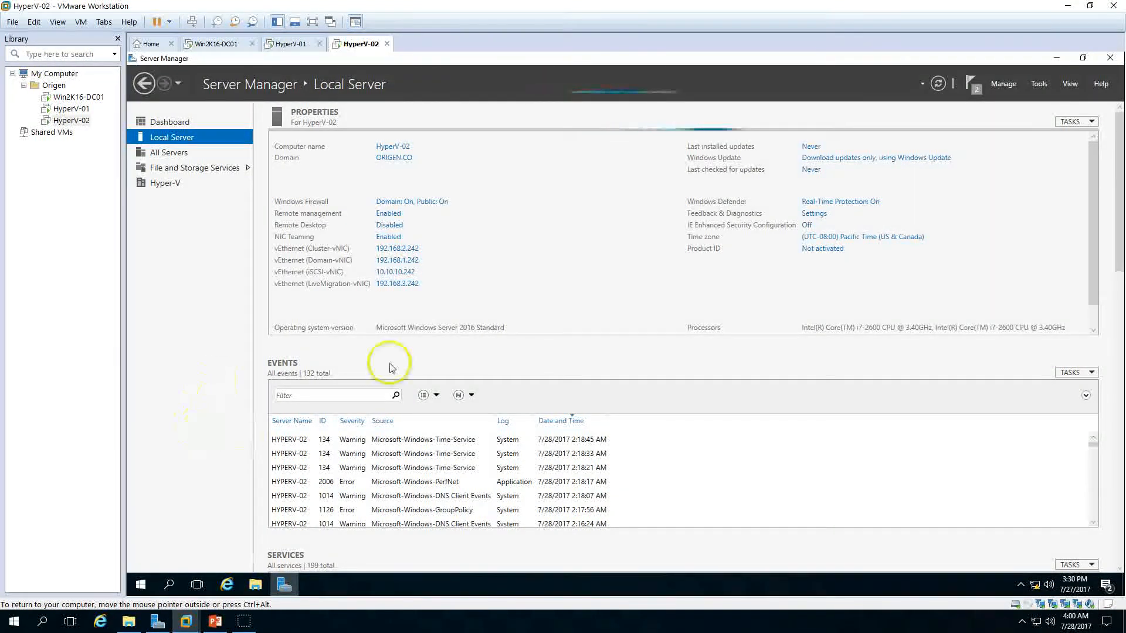
# Step: Switch to the presentation slide listing the cluster configuration steps, then leave VMware Workstation
pyautogui.click(291, 44)
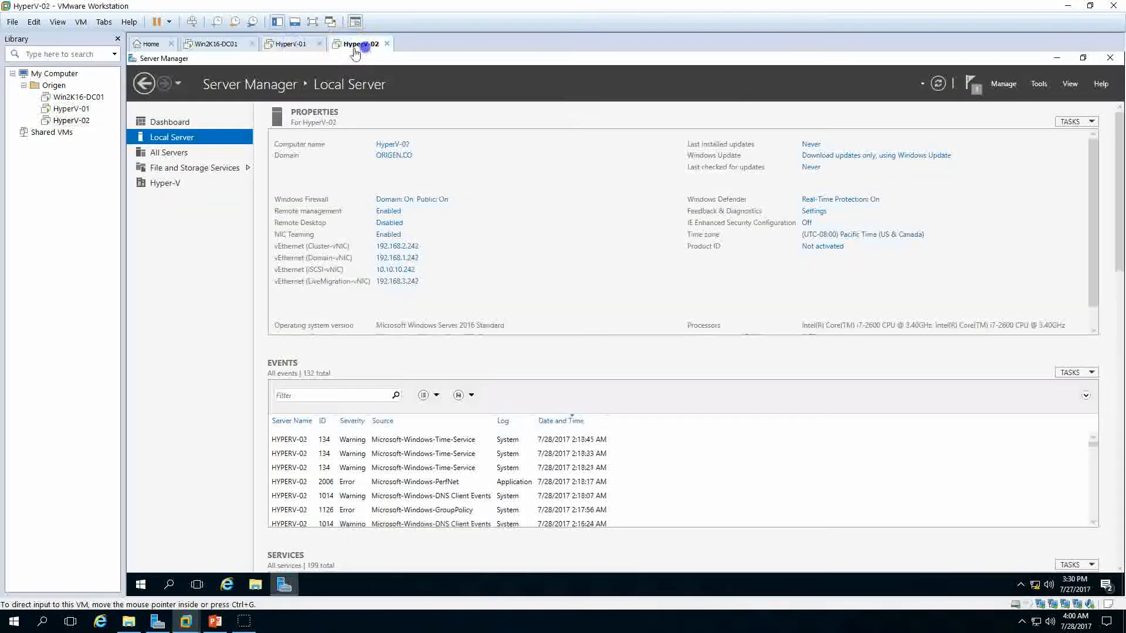
pyautogui.click(214, 621)
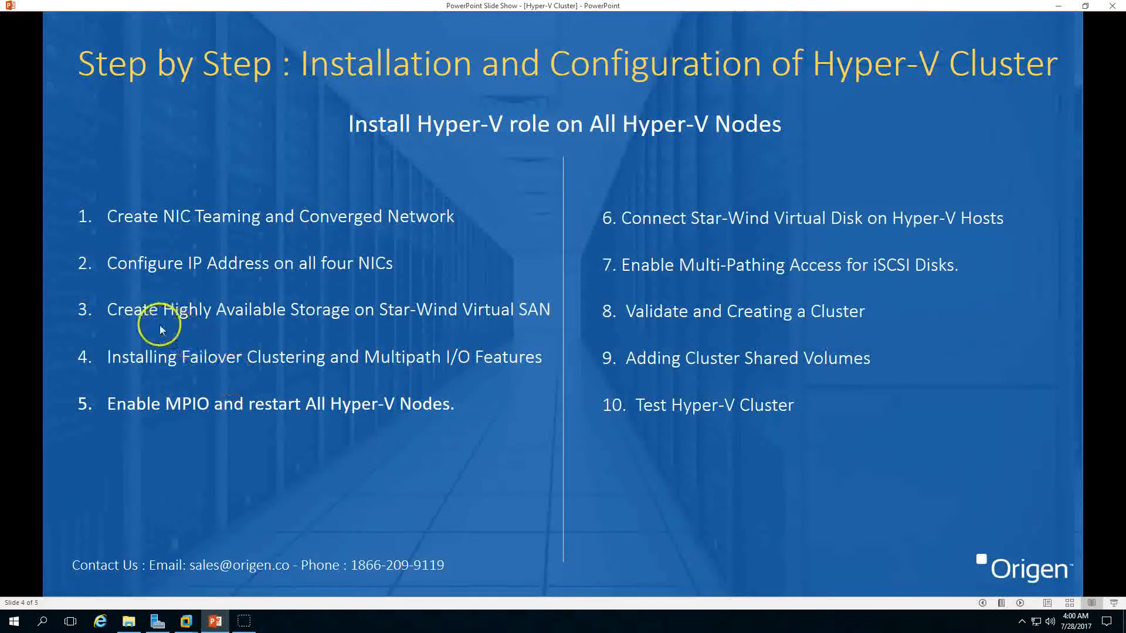
pyautogui.click(213, 623)
pyautogui.click(1066, 7)
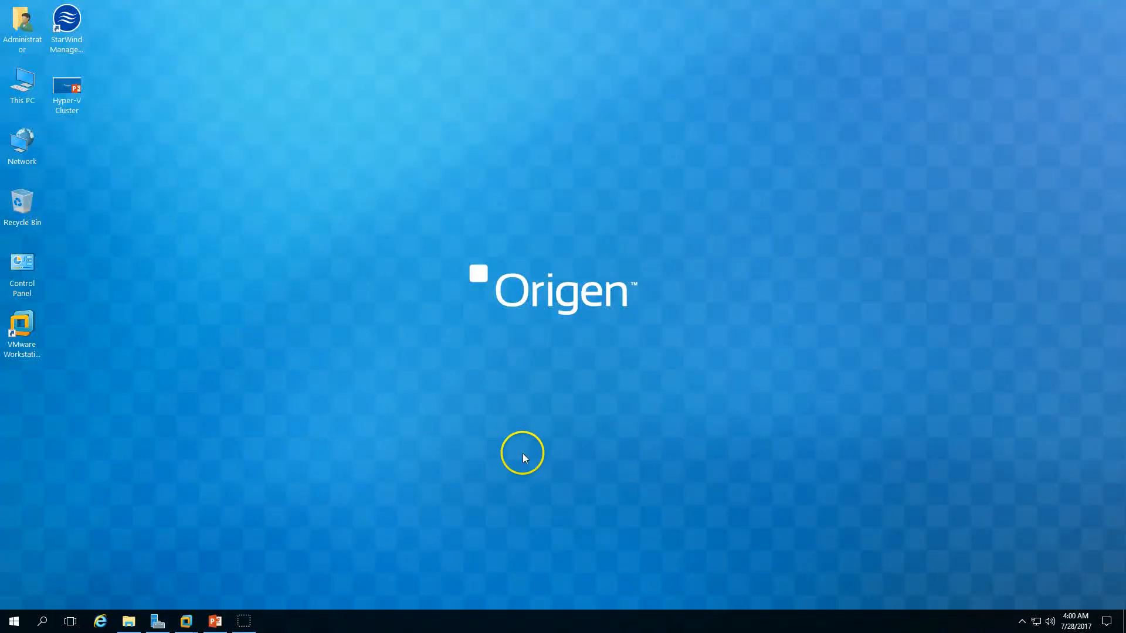
# Step: Open StarWind Management Console and connect to the local SERVER01 host at 127.0.0.1 port 3261
pyautogui.doubleClick(70, 40)
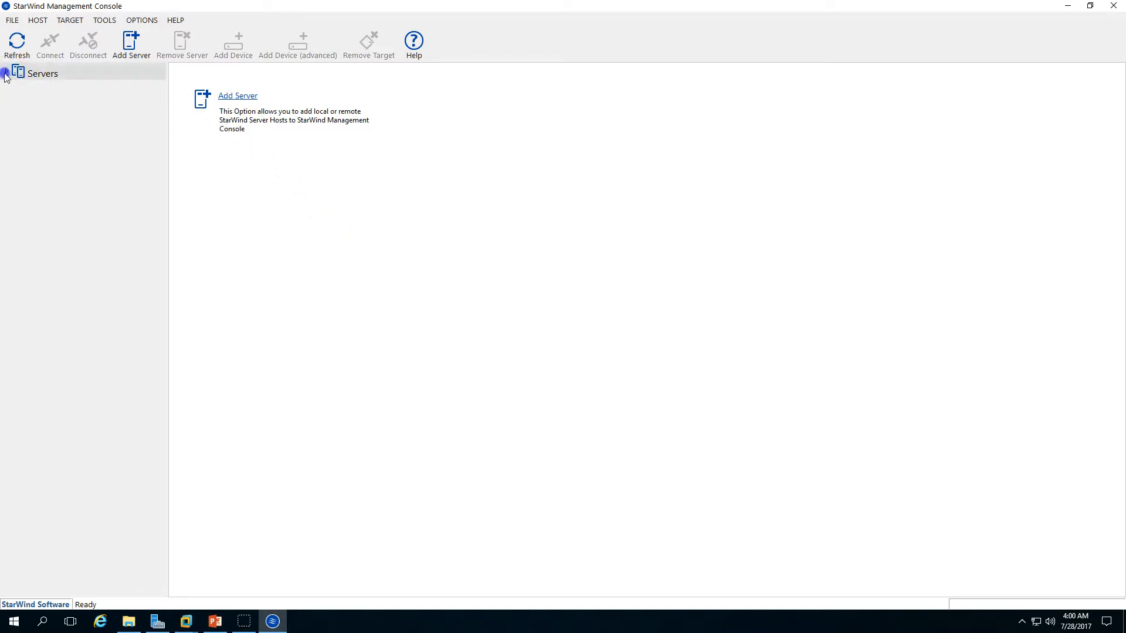
pyautogui.click(88, 93)
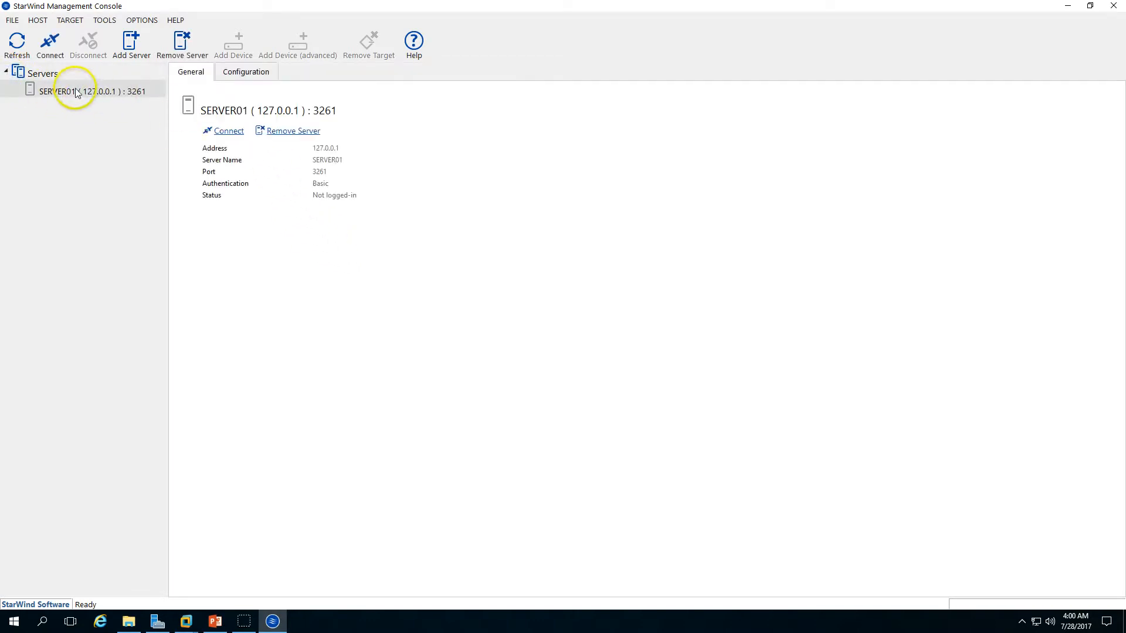
pyautogui.click(42, 75)
pyautogui.click(241, 97)
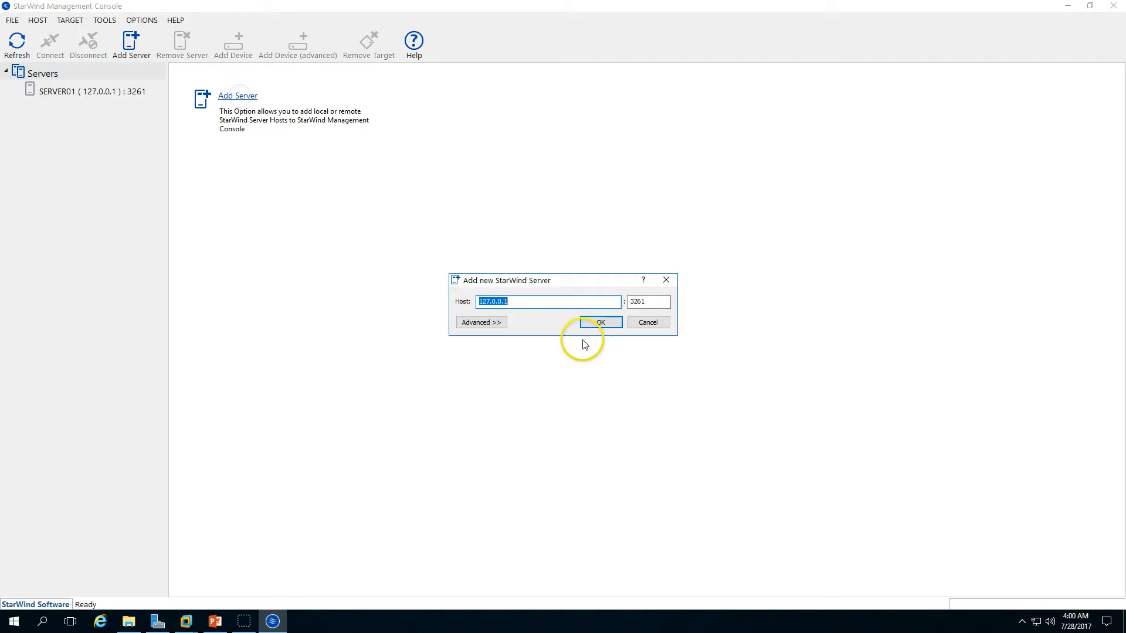
pyautogui.click(604, 322)
pyautogui.click(626, 314)
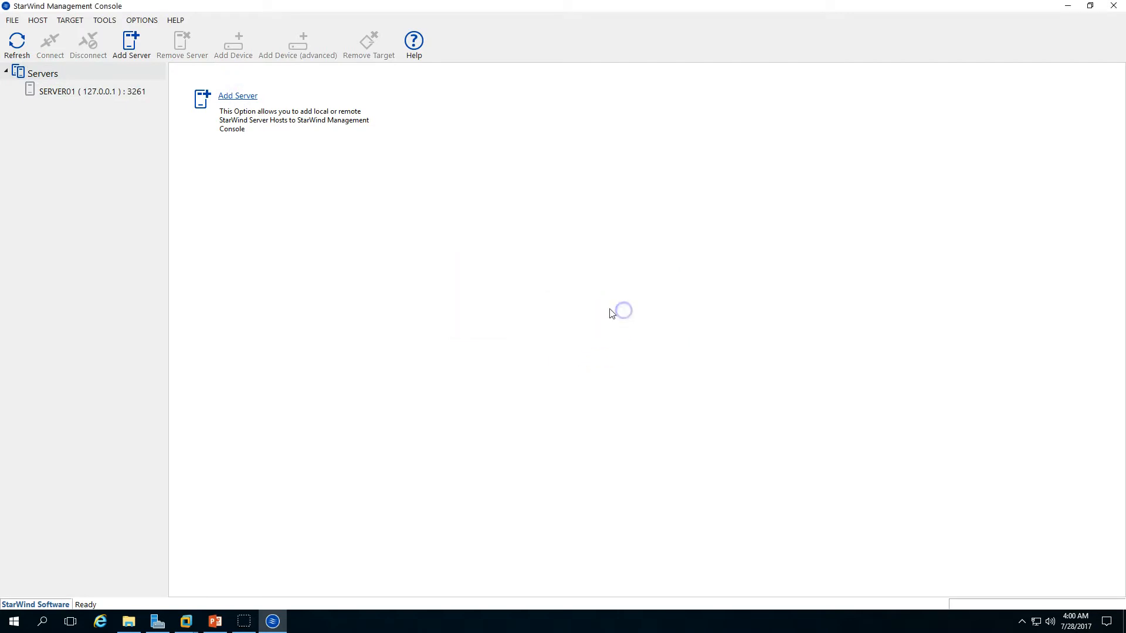
pyautogui.click(54, 92)
pyautogui.click(230, 131)
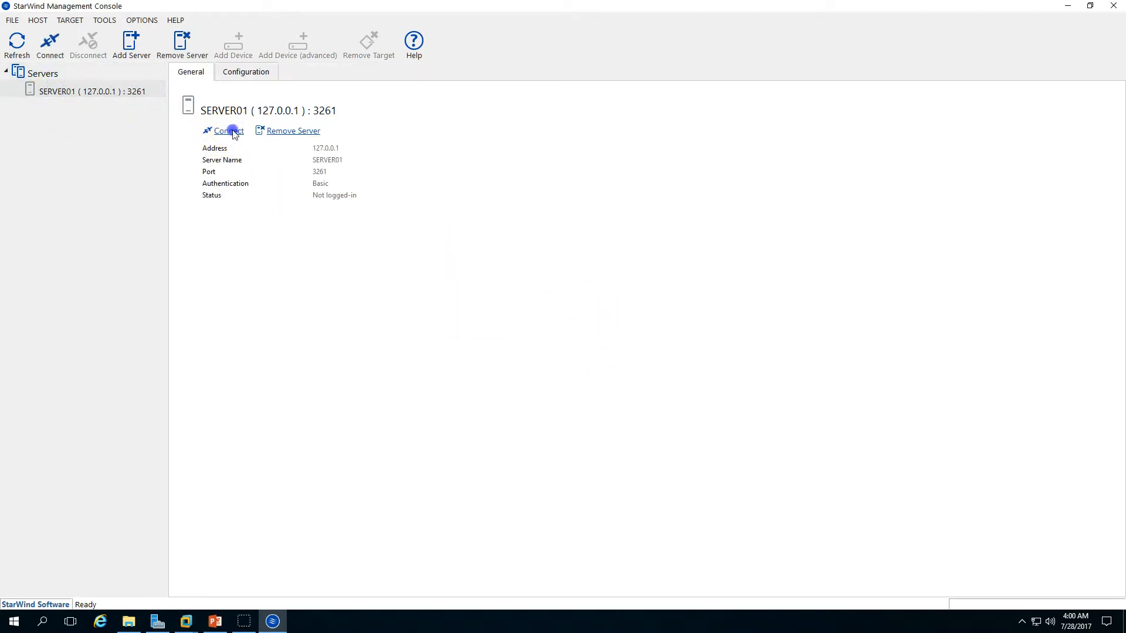
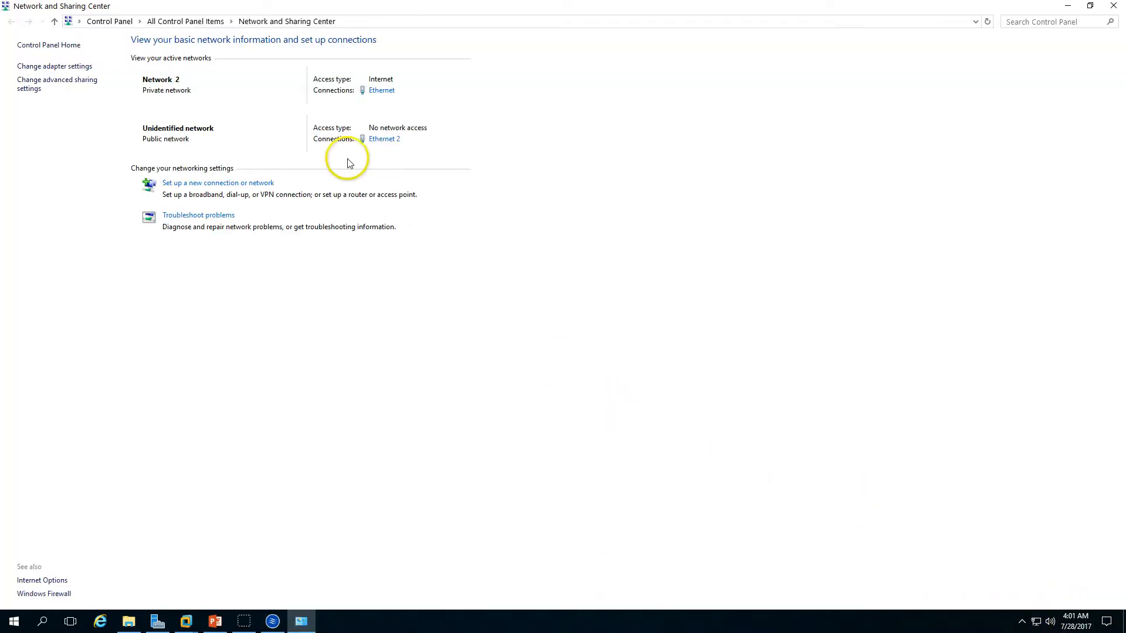
# Step: Review the Ethernet 2 connection details and IPv4 address in Network and Sharing Center, then close the window
pyautogui.click(390, 147)
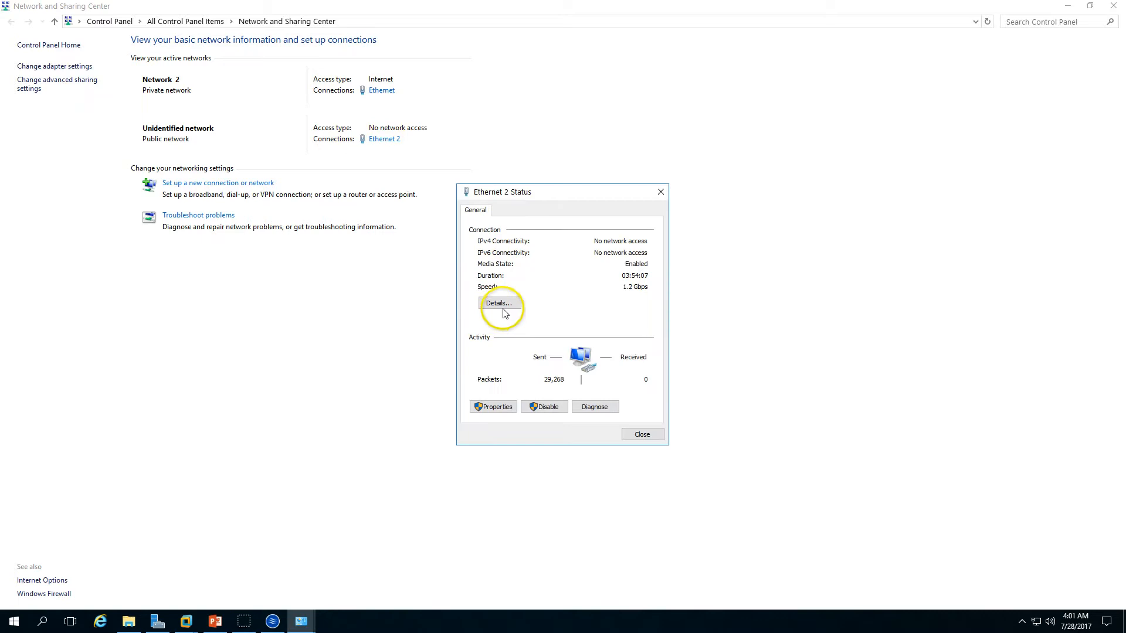
pyautogui.click(500, 303)
pyautogui.click(493, 304)
pyautogui.click(573, 294)
pyautogui.click(583, 304)
pyautogui.click(584, 296)
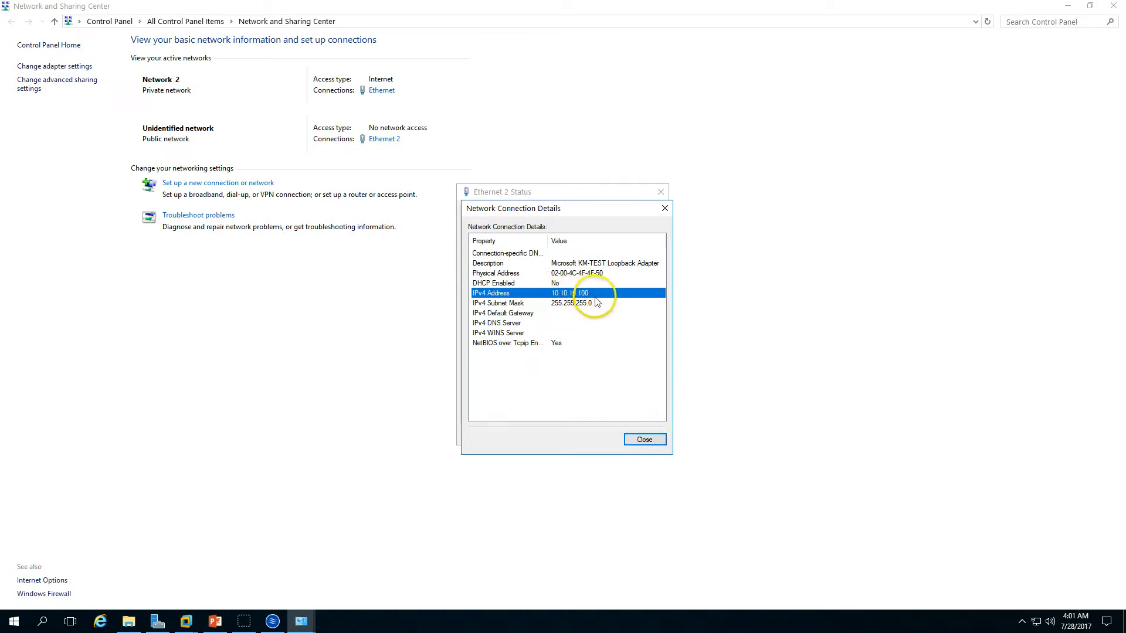
pyautogui.click(643, 441)
pyautogui.click(642, 434)
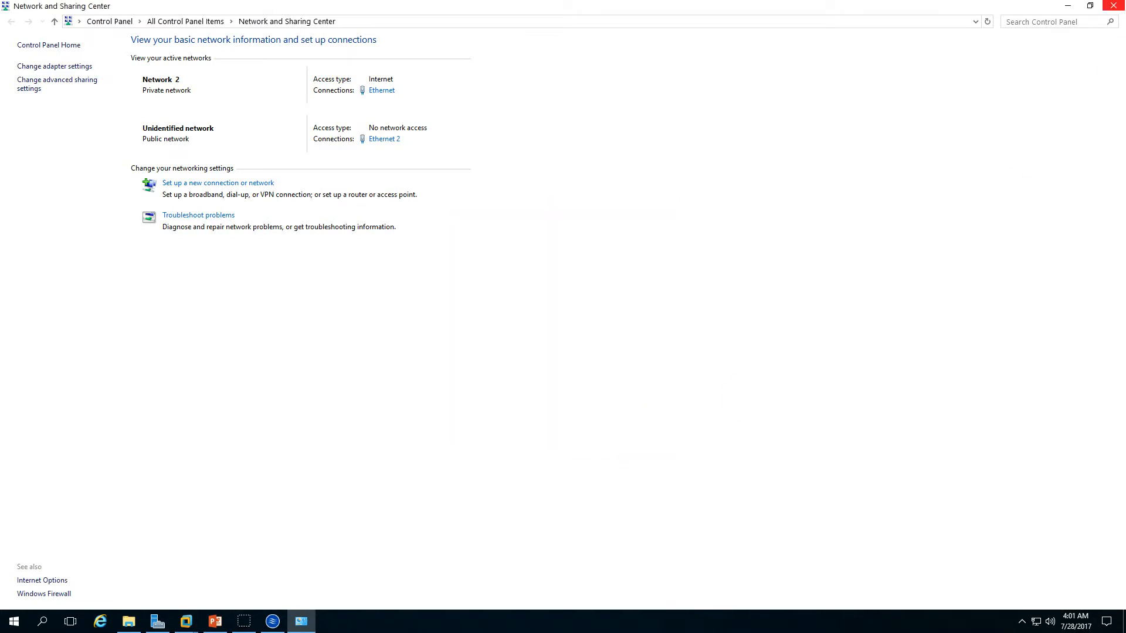
pyautogui.click(1113, 5)
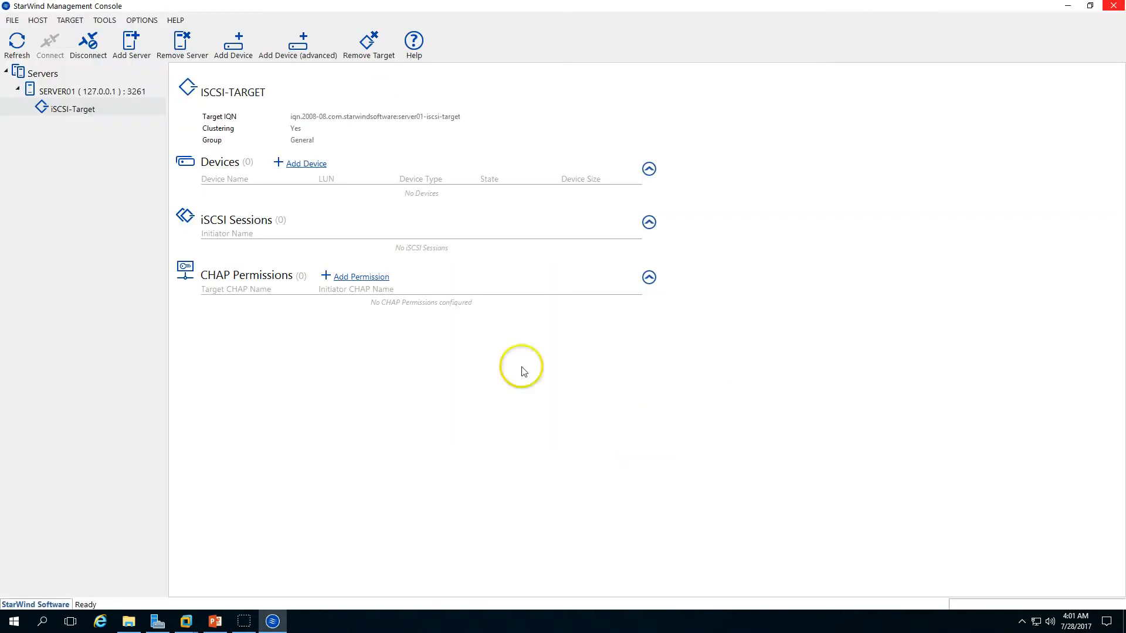
# Step: Start adding a new virtual hard disk device to the iSCSI target and set its location to the C:\StarWind folder
pyautogui.click(311, 164)
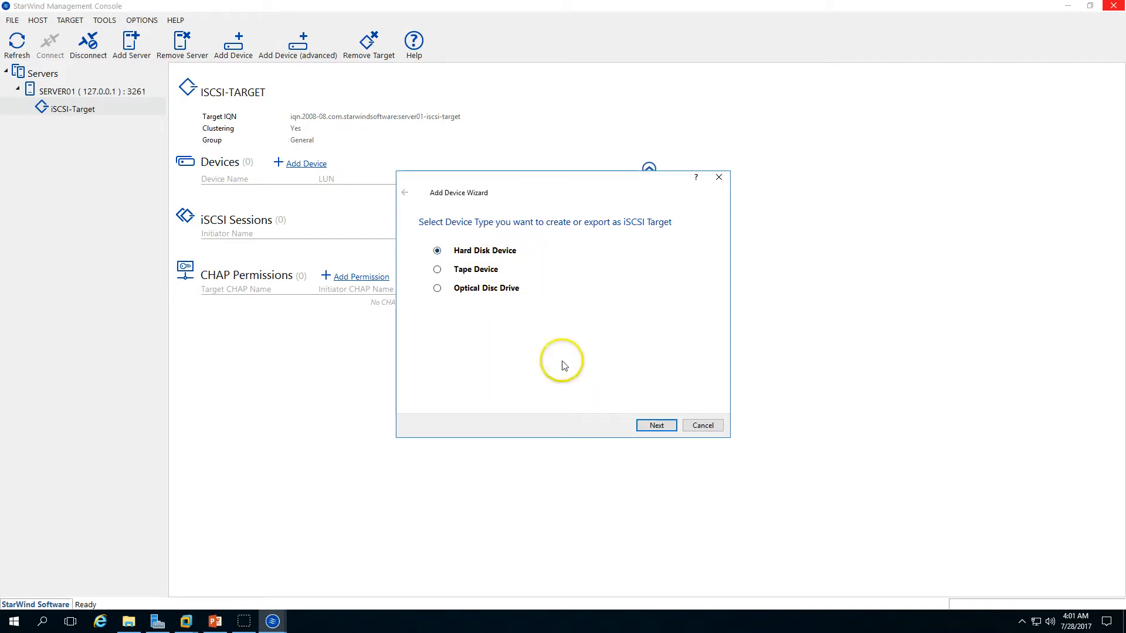
pyautogui.click(659, 425)
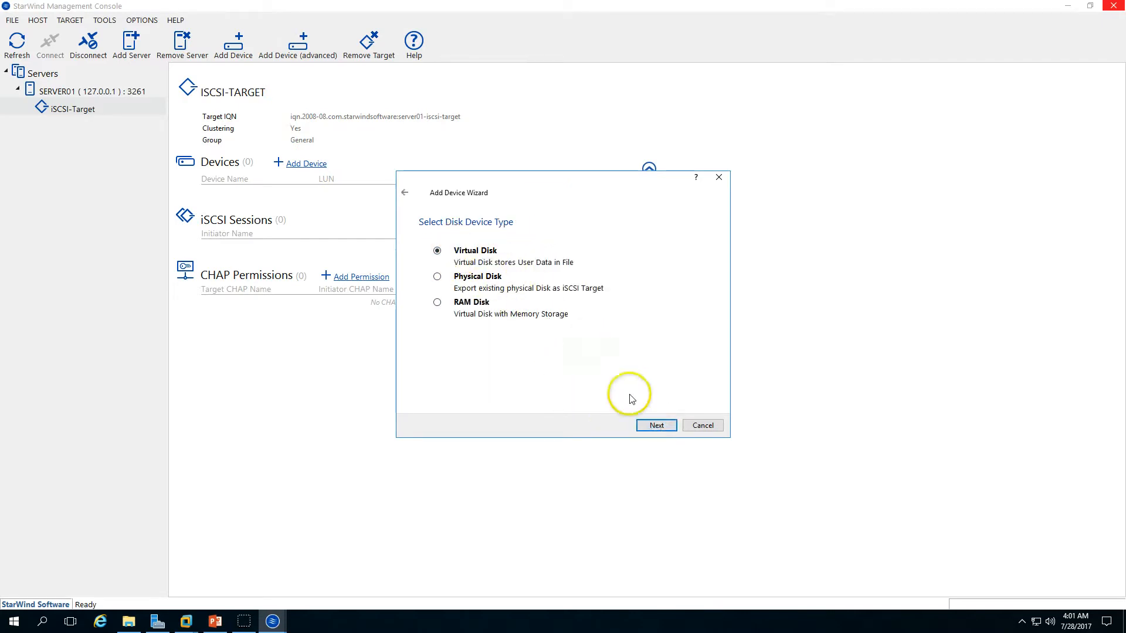
pyautogui.click(657, 426)
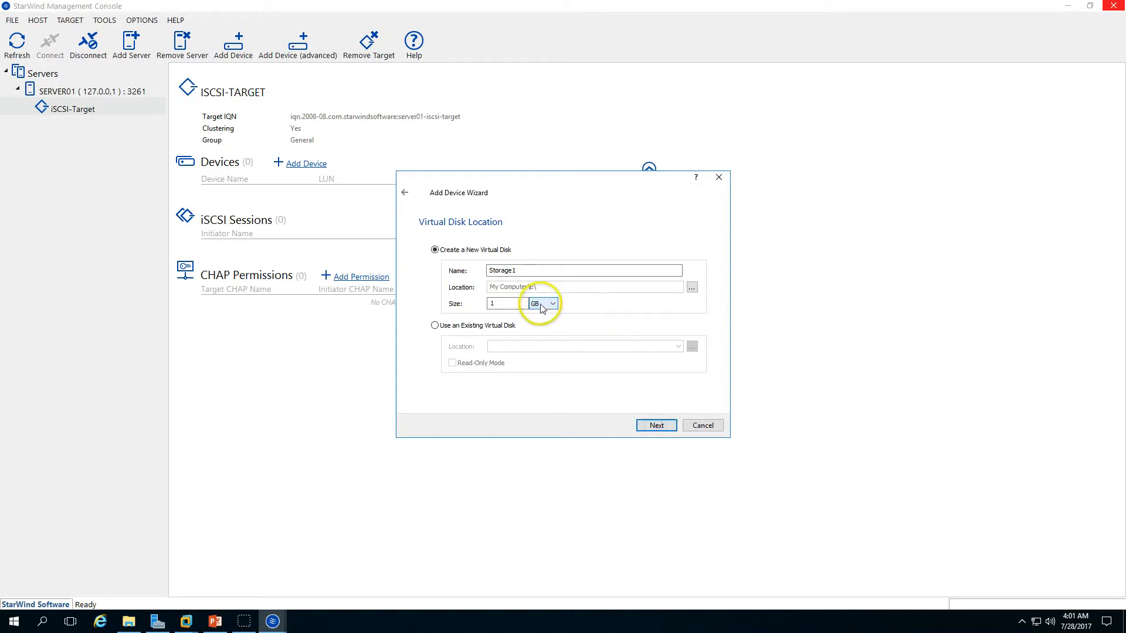
pyautogui.click(691, 287)
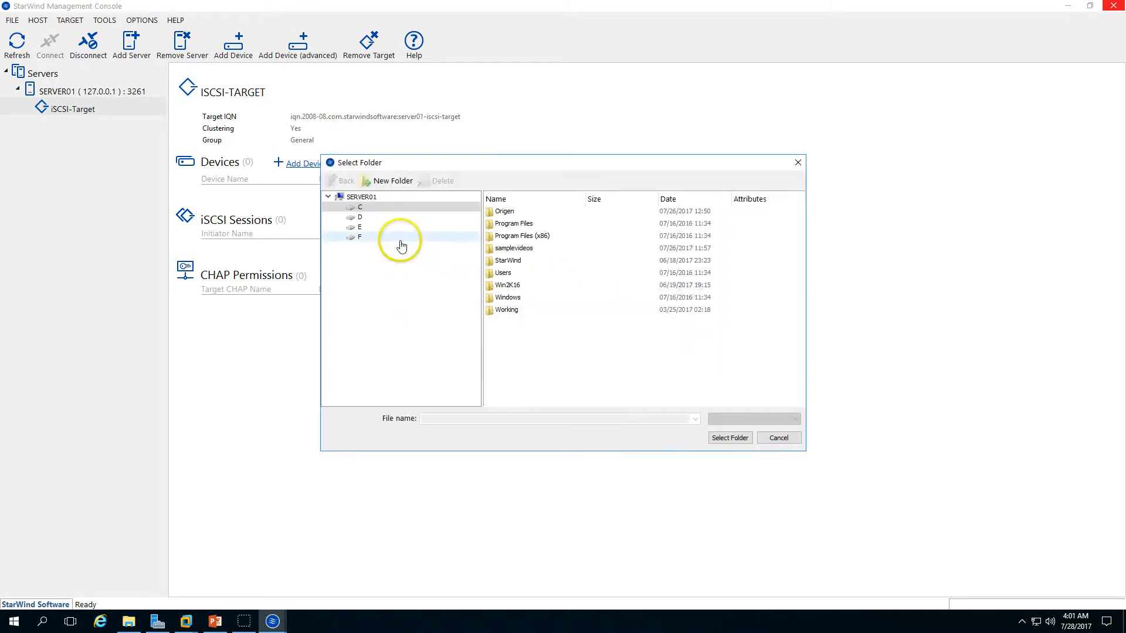
pyautogui.click(535, 353)
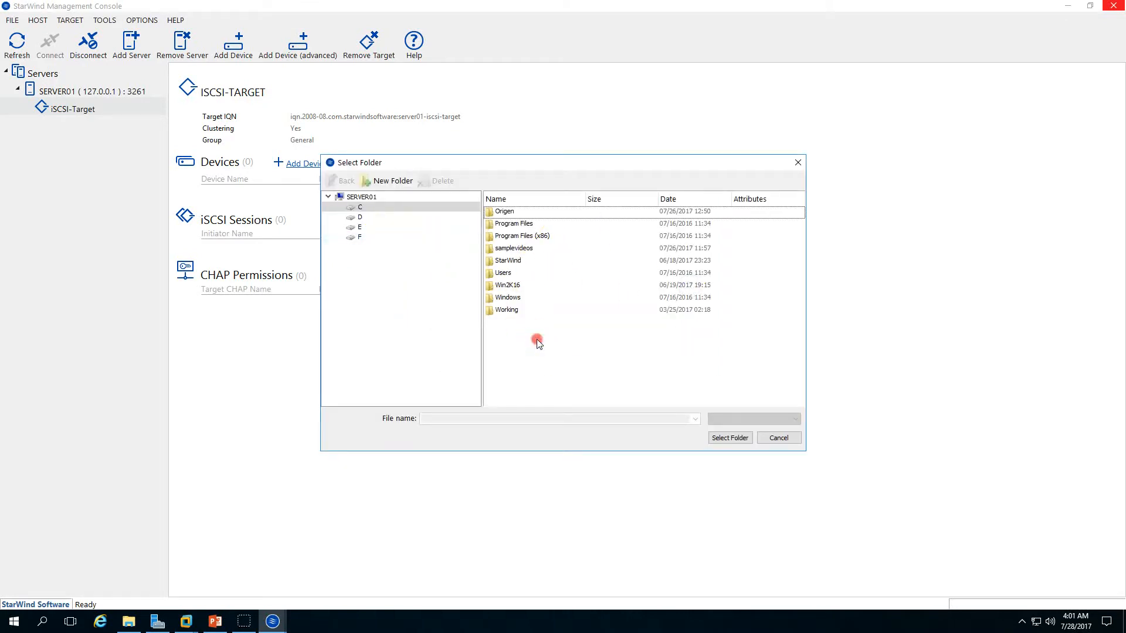
pyautogui.doubleClick(509, 261)
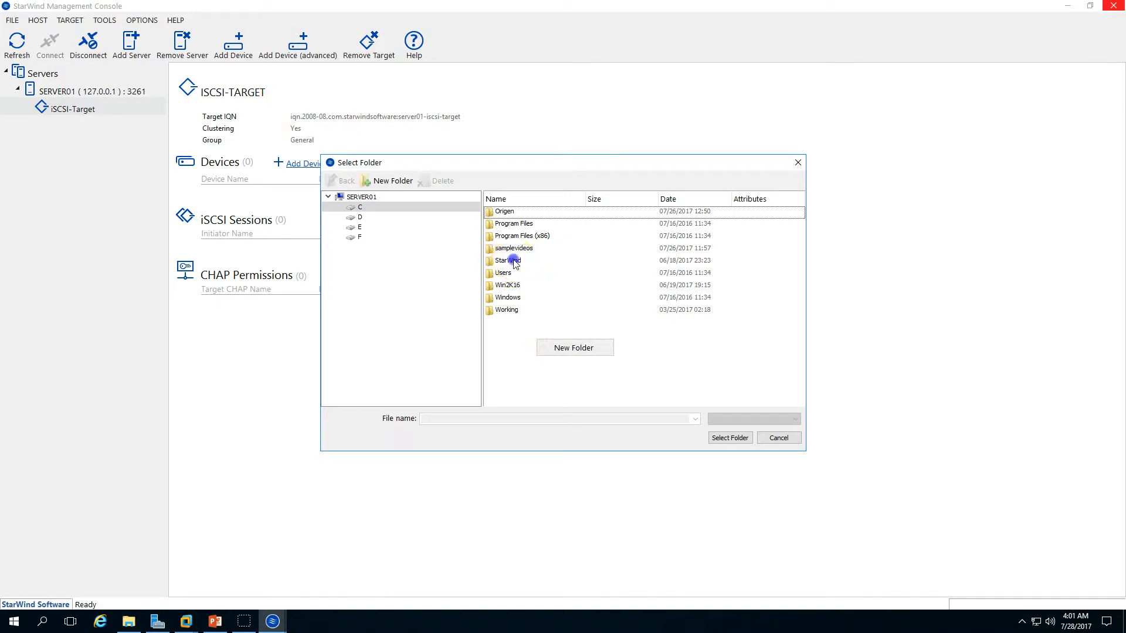
pyautogui.click(730, 438)
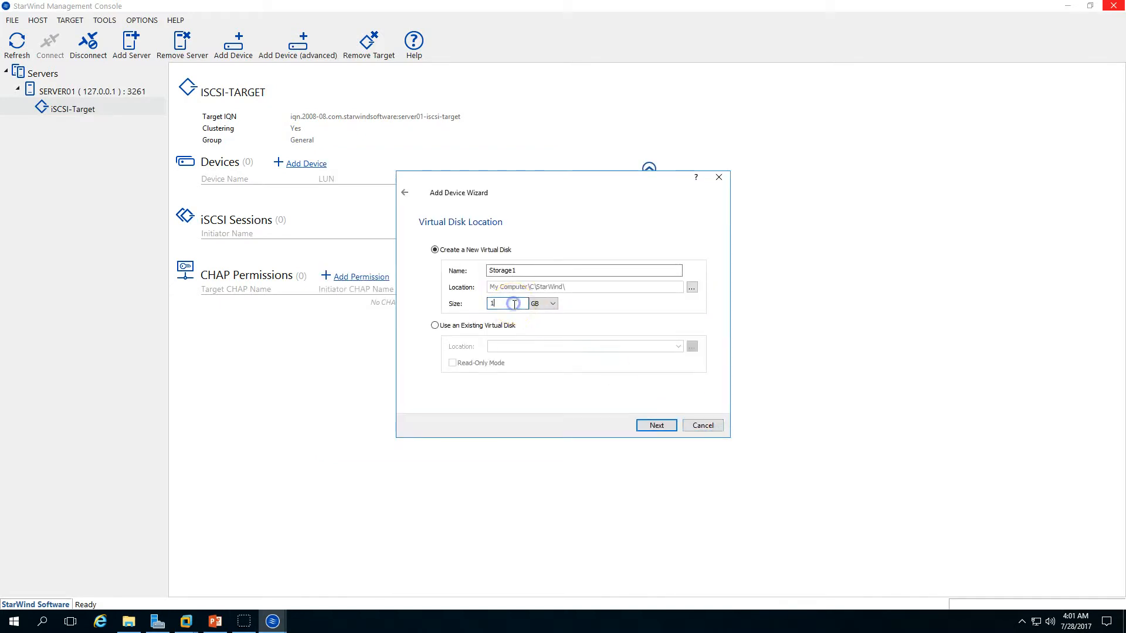
pyautogui.click(658, 426)
pyautogui.click(658, 427)
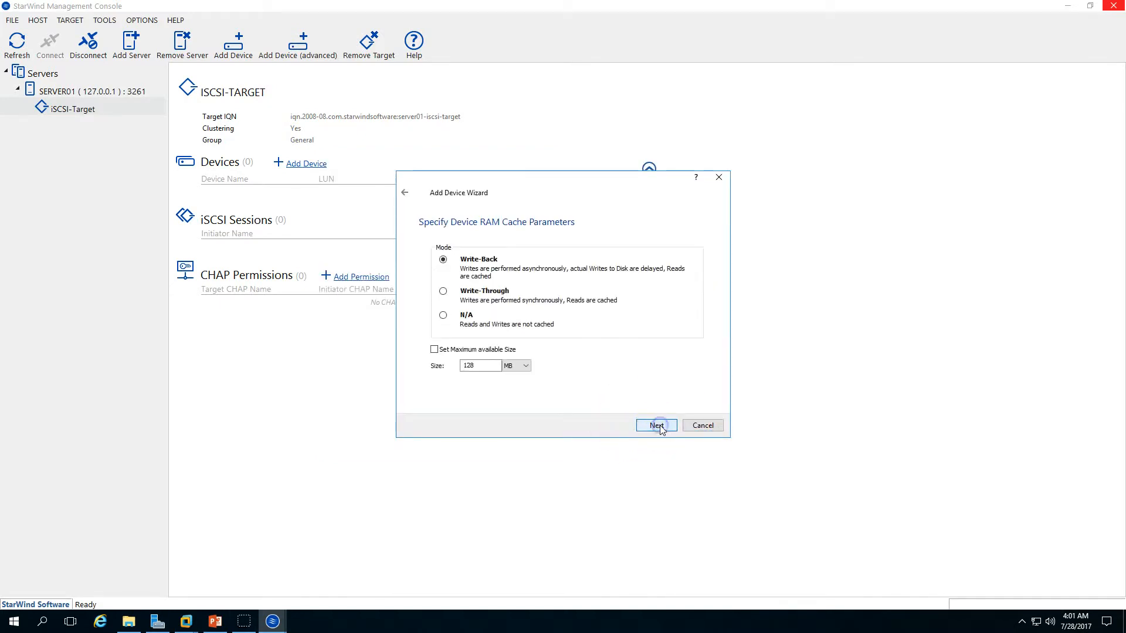
pyautogui.click(658, 426)
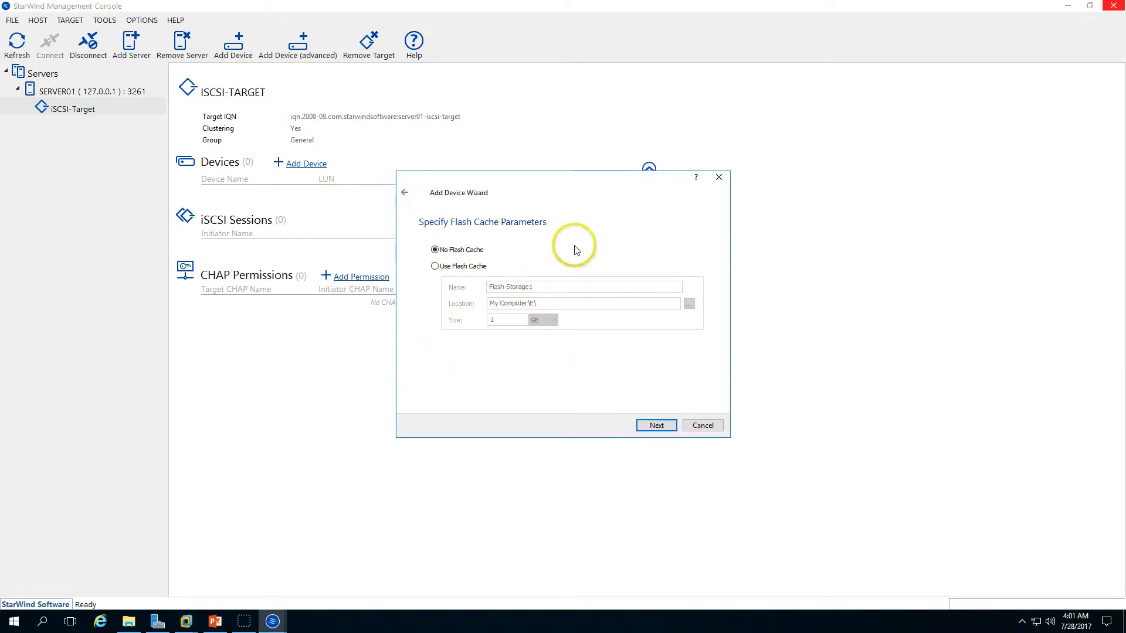
pyautogui.click(660, 426)
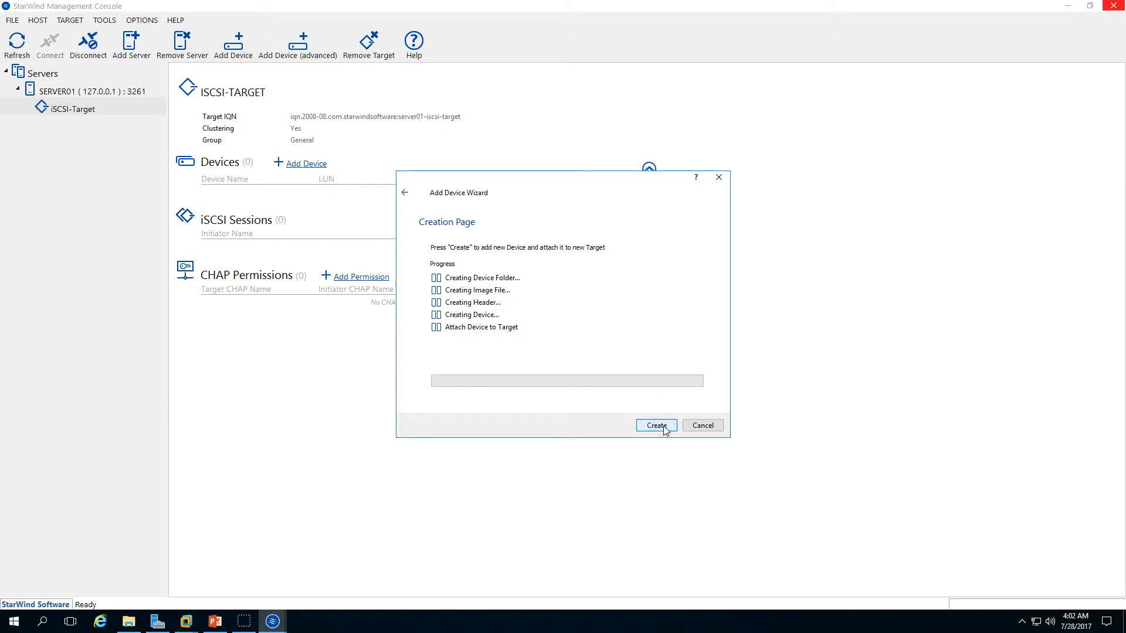
pyautogui.click(404, 192)
pyautogui.click(405, 192)
pyautogui.click(405, 192)
pyautogui.click(405, 192)
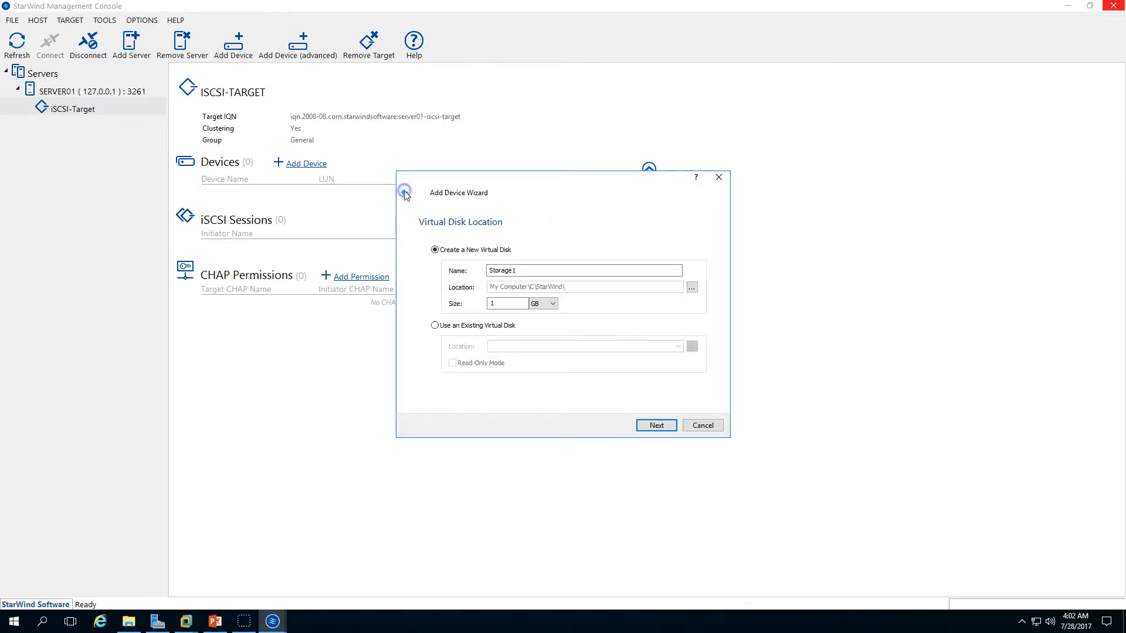
# Step: Name the 1 GB virtual disk QuorumDisk and create it with the default cache settings
pyautogui.click(452, 271)
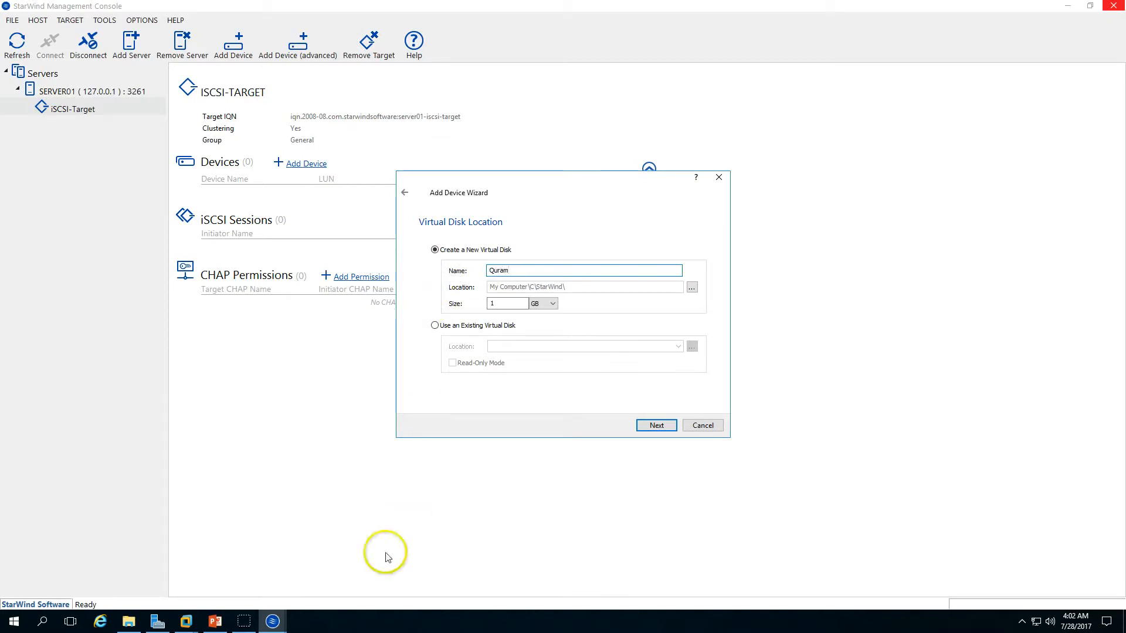
pyautogui.click(426, 274)
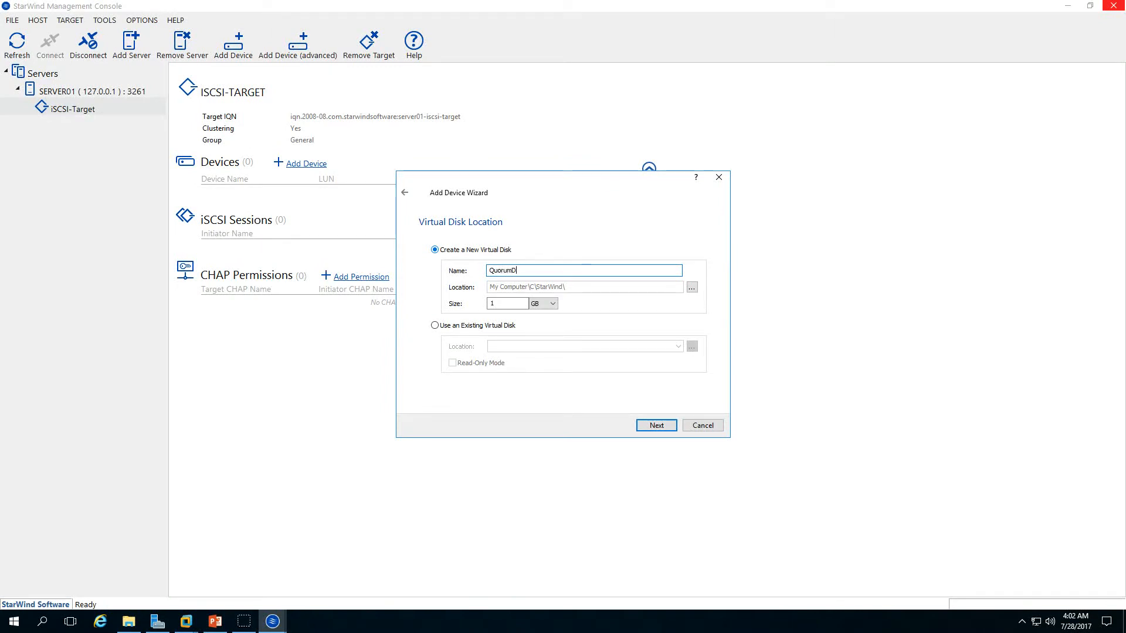
pyautogui.click(656, 425)
pyautogui.click(658, 427)
pyautogui.click(657, 426)
pyautogui.click(657, 425)
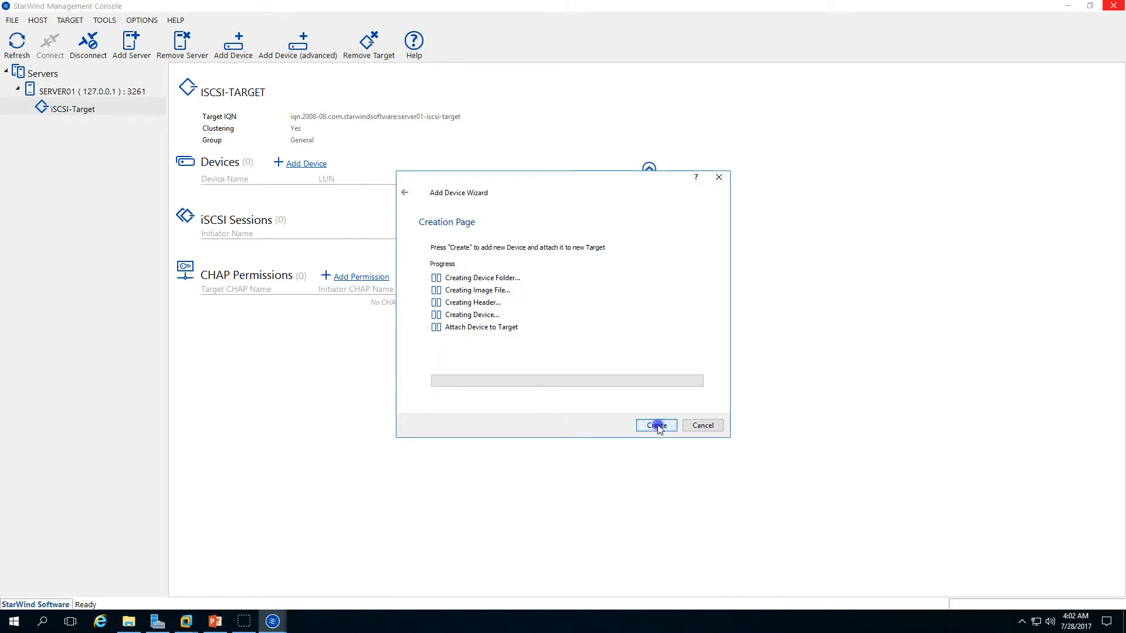
pyautogui.click(657, 425)
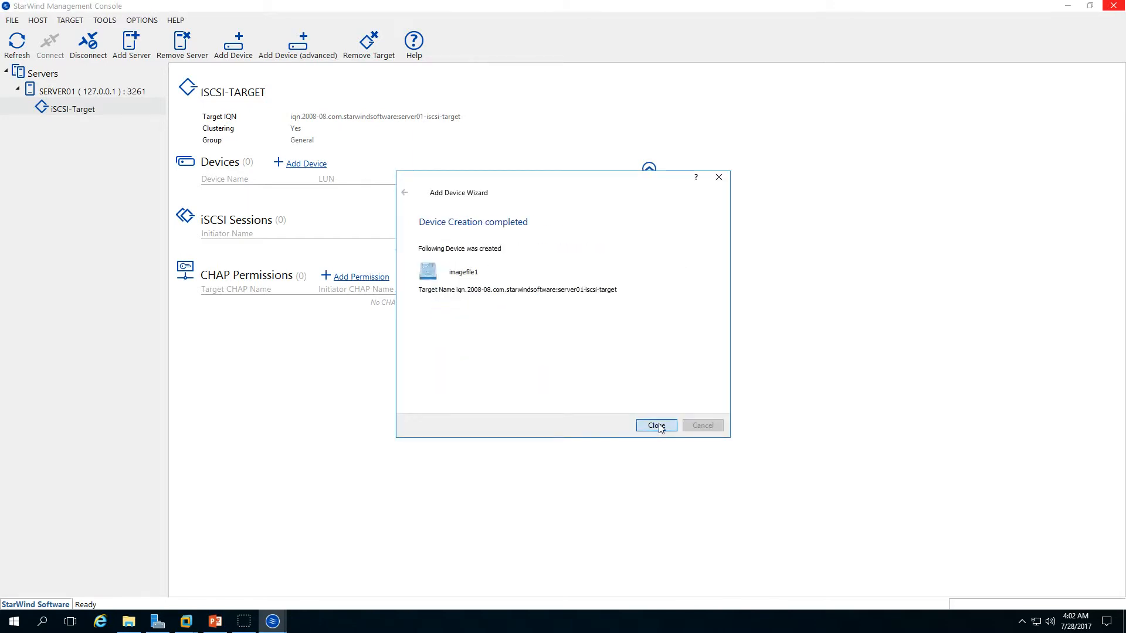
pyautogui.click(657, 426)
# Step: Start adding a second virtual hard disk device to the iSCSI target and set its location to C:\StarWind
pyautogui.click(247, 197)
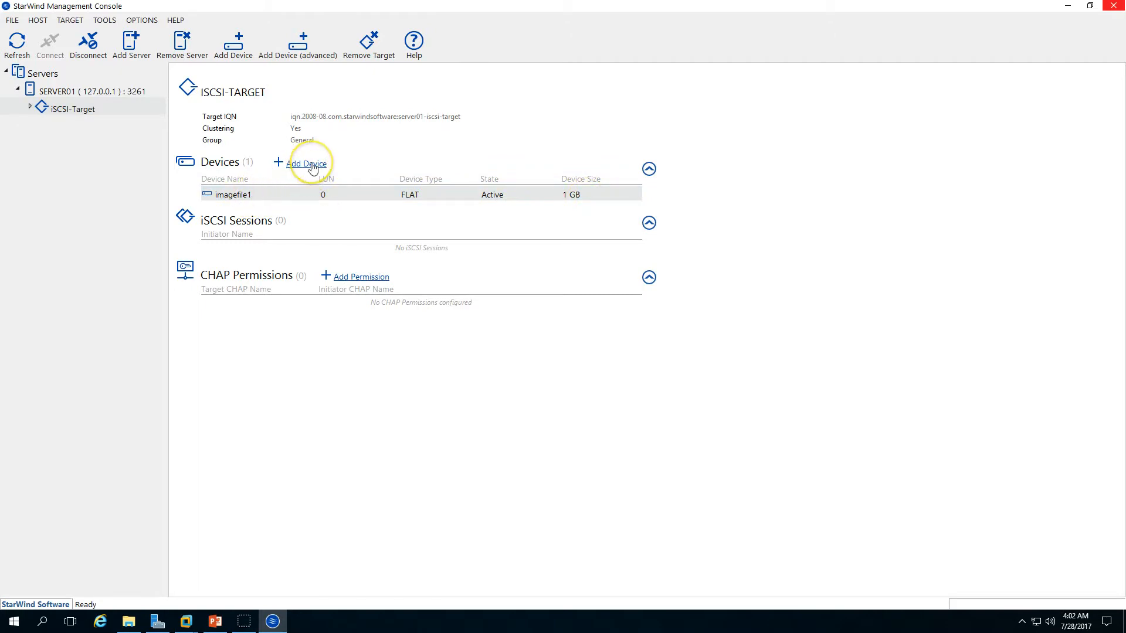
pyautogui.click(290, 166)
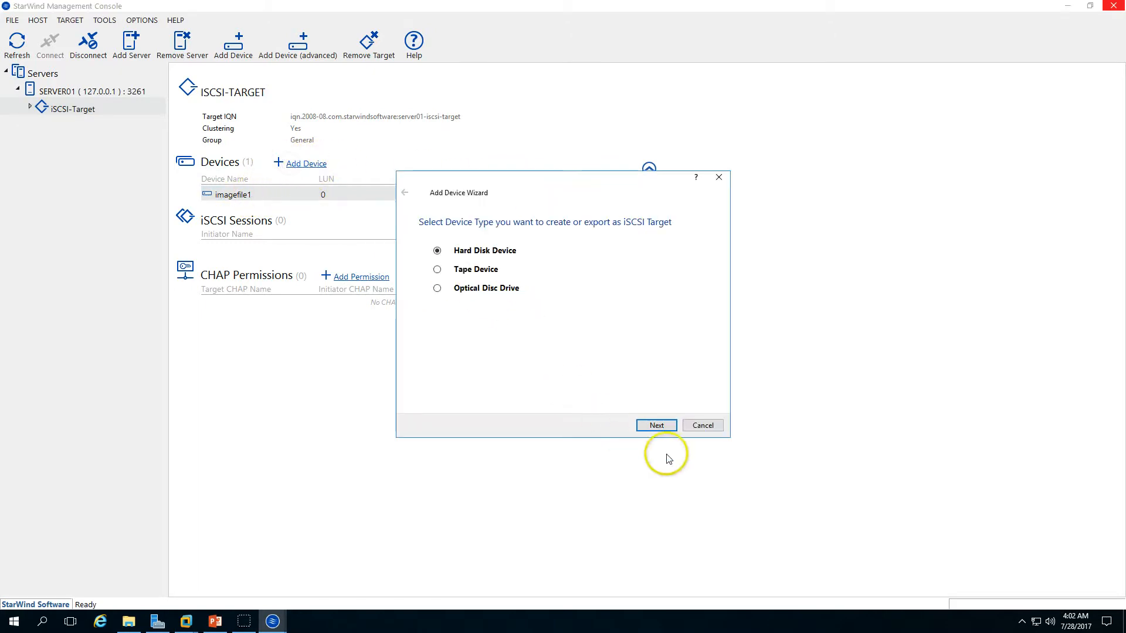
pyautogui.click(658, 426)
pyautogui.click(662, 428)
pyautogui.click(692, 287)
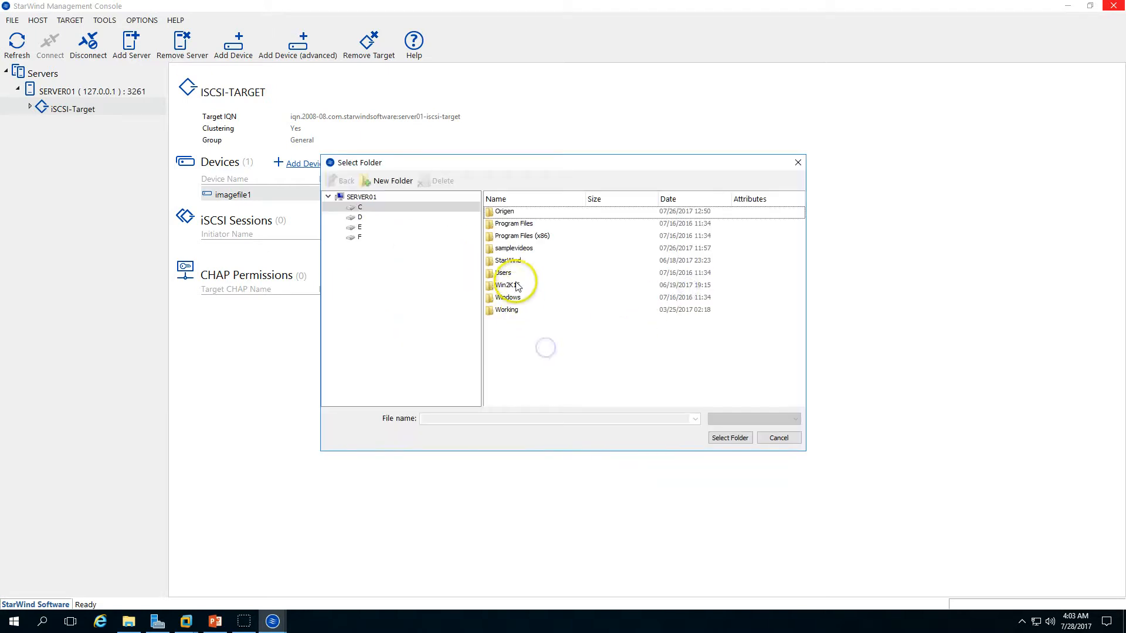
pyautogui.doubleClick(517, 261)
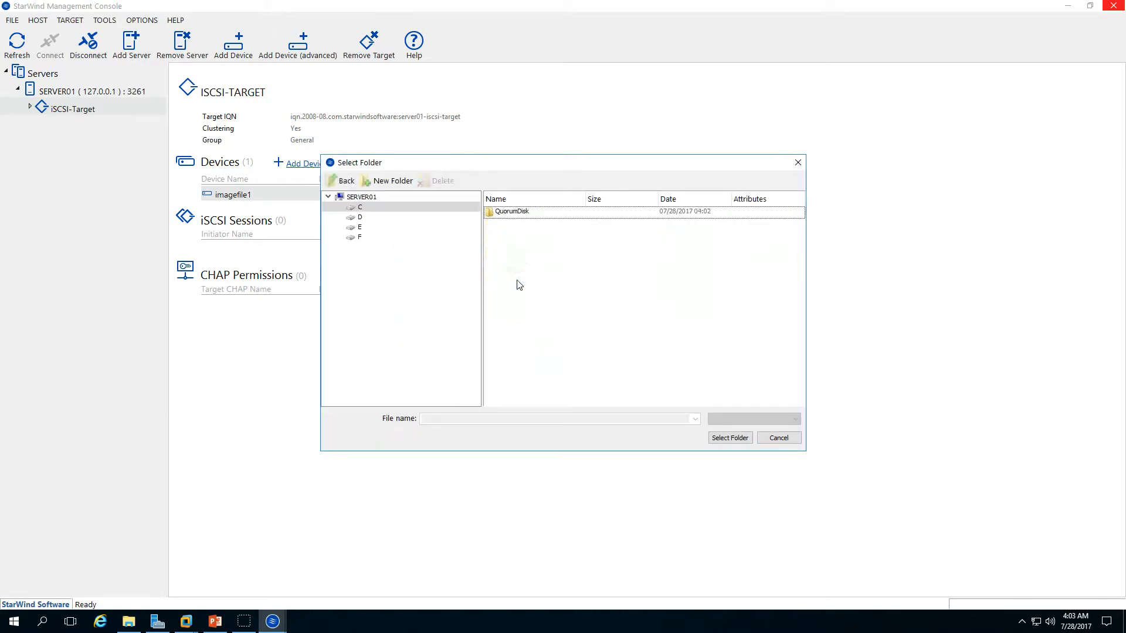
pyautogui.click(730, 439)
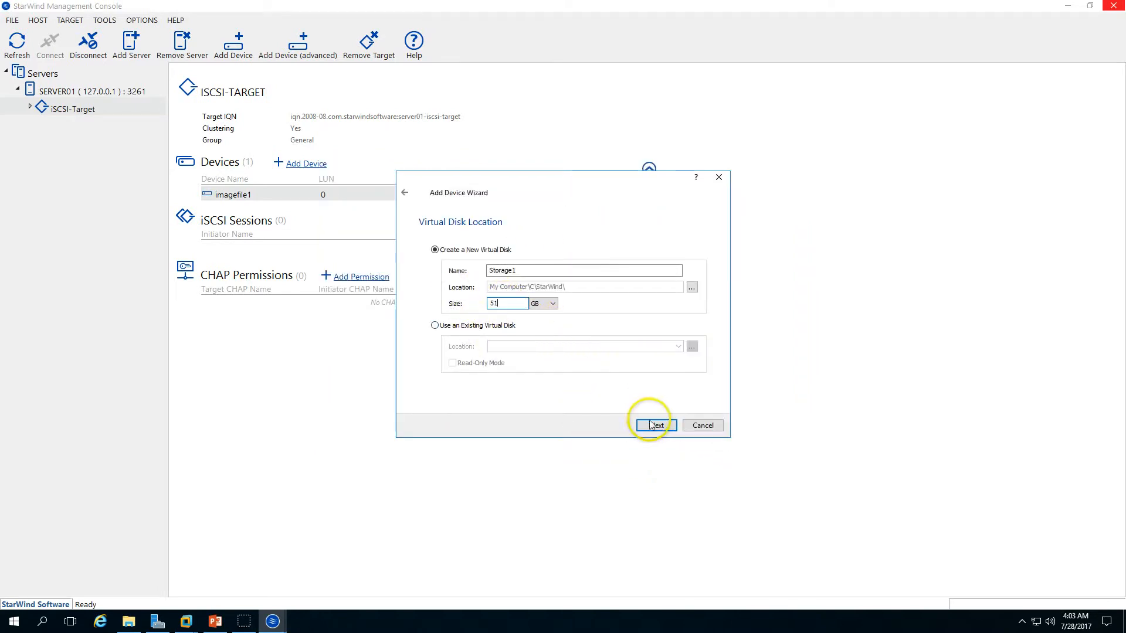
# Step: Name the 51 GB virtual disk iSCSI-Disk and create it thick-provisioned with the default cache settings
pyautogui.doubleClick(531, 270)
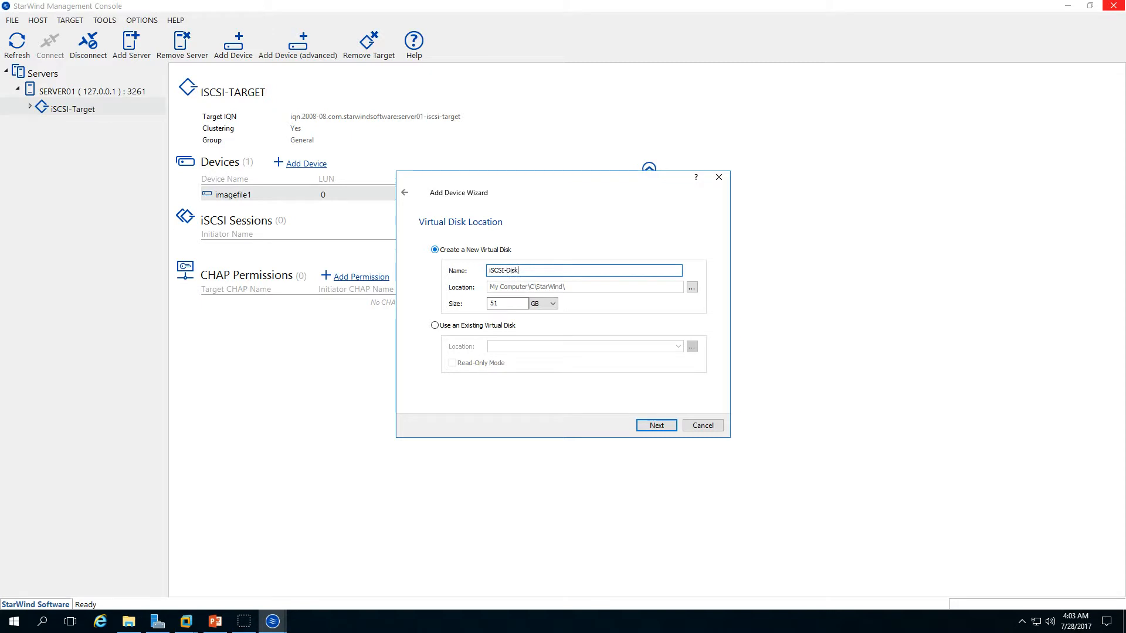
pyautogui.click(656, 425)
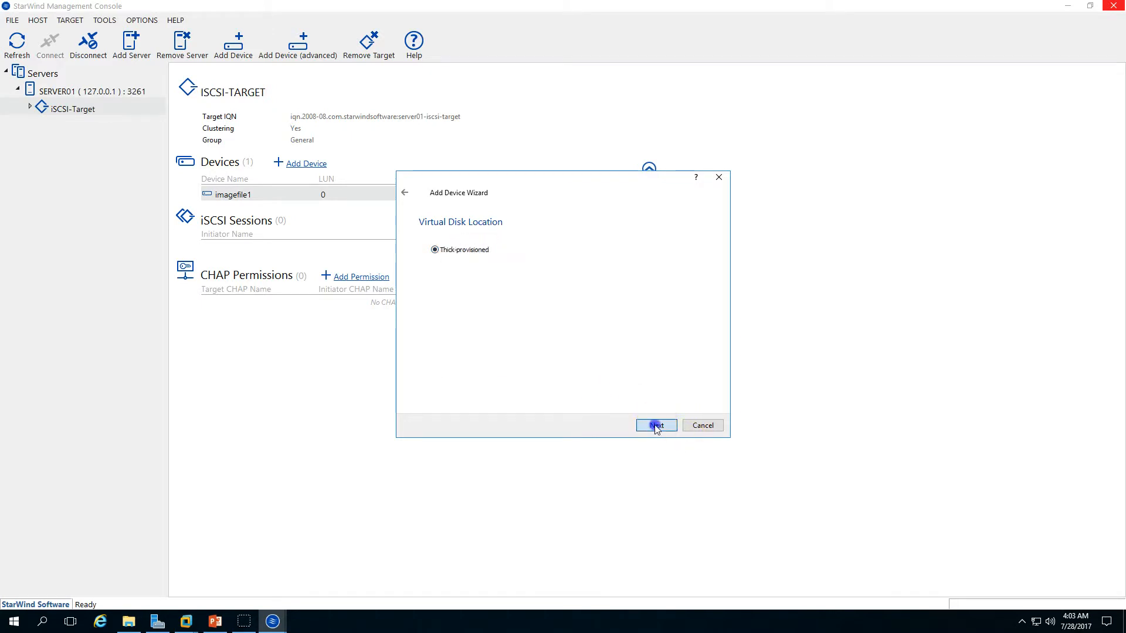
pyautogui.click(656, 425)
pyautogui.click(656, 425)
pyautogui.click(656, 425)
pyautogui.click(656, 425)
pyautogui.click(656, 427)
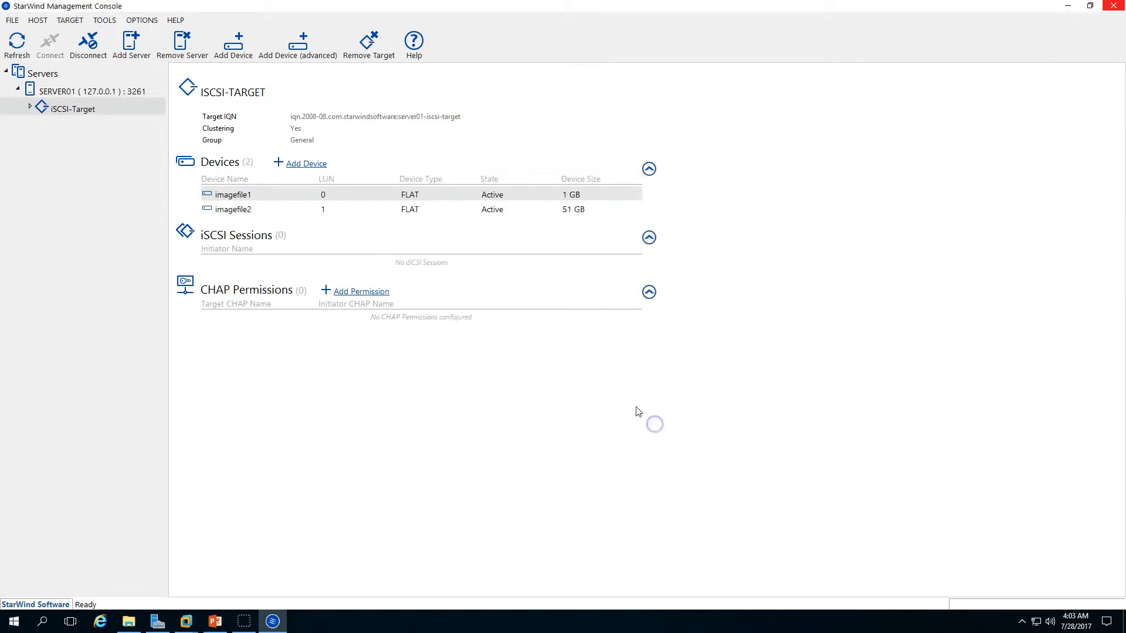
# Step: Select each of the two new image file devices on the target to review them
pyautogui.click(315, 210)
pyautogui.click(342, 194)
pyautogui.click(360, 458)
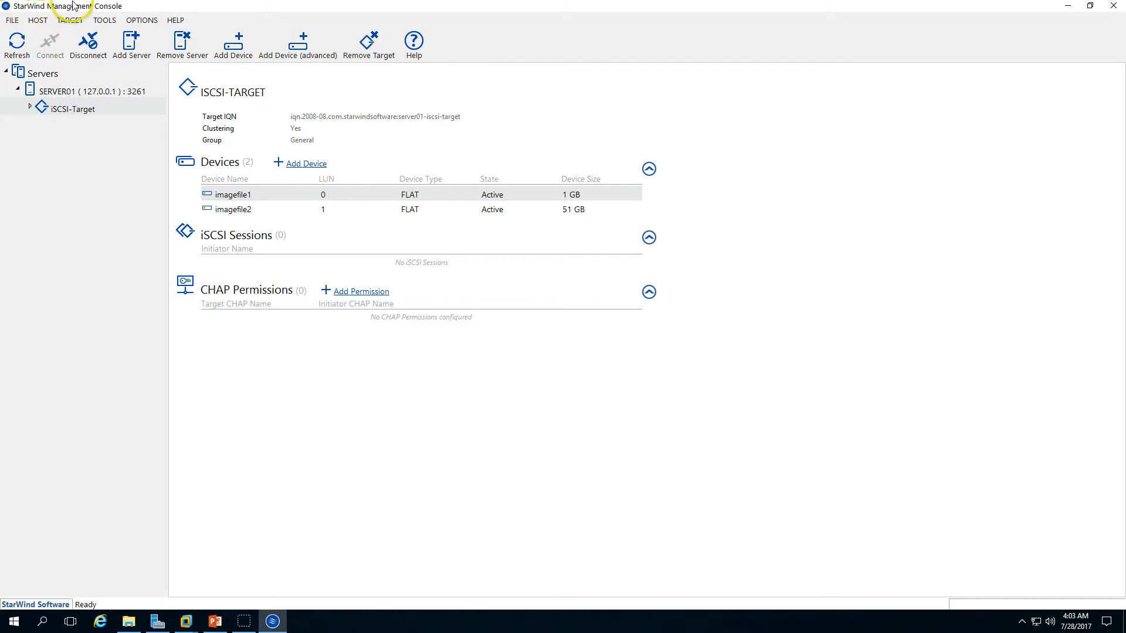
# Step: Switch to the cluster configuration steps slide, then return to HyperV-01 in VMware Workstation
pyautogui.click(272, 621)
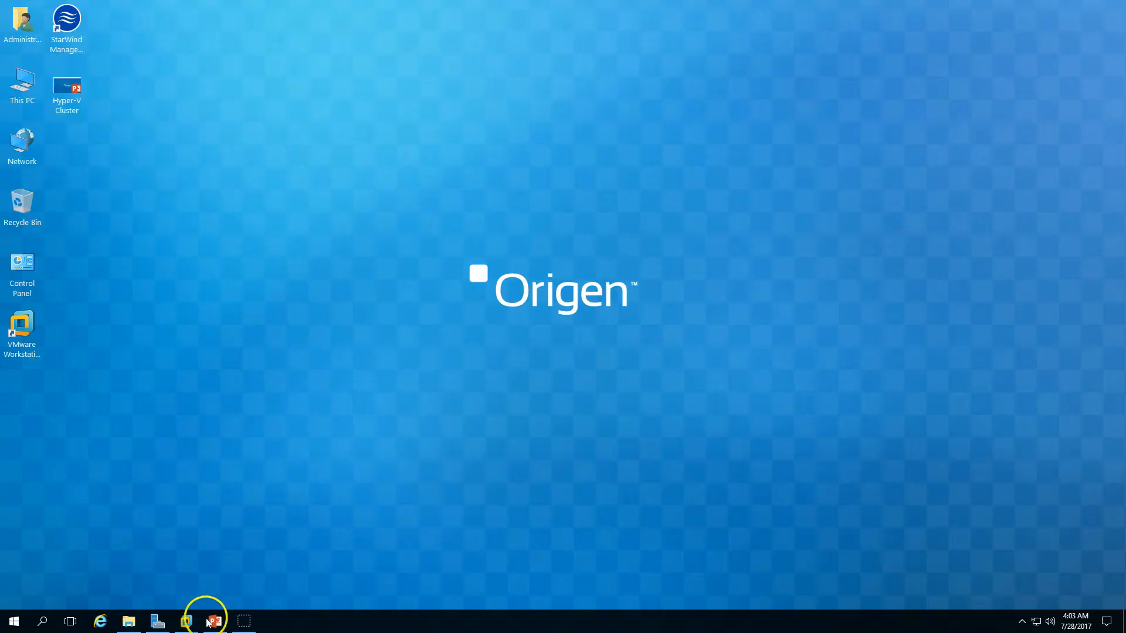
pyautogui.click(214, 621)
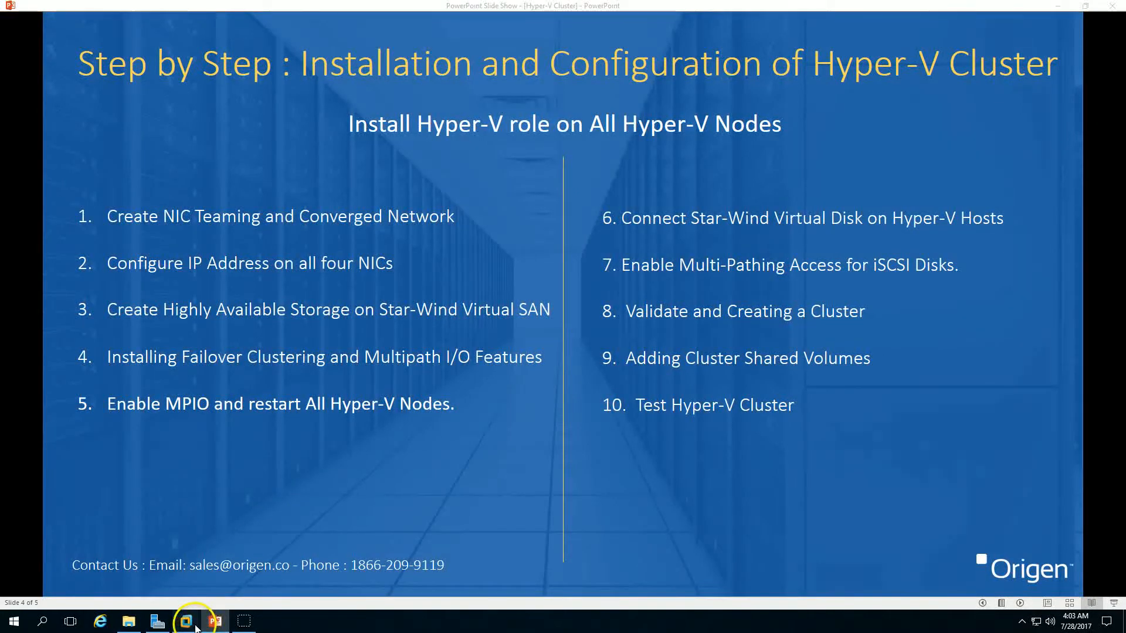
pyautogui.moveTo(187, 622)
pyautogui.click(299, 548)
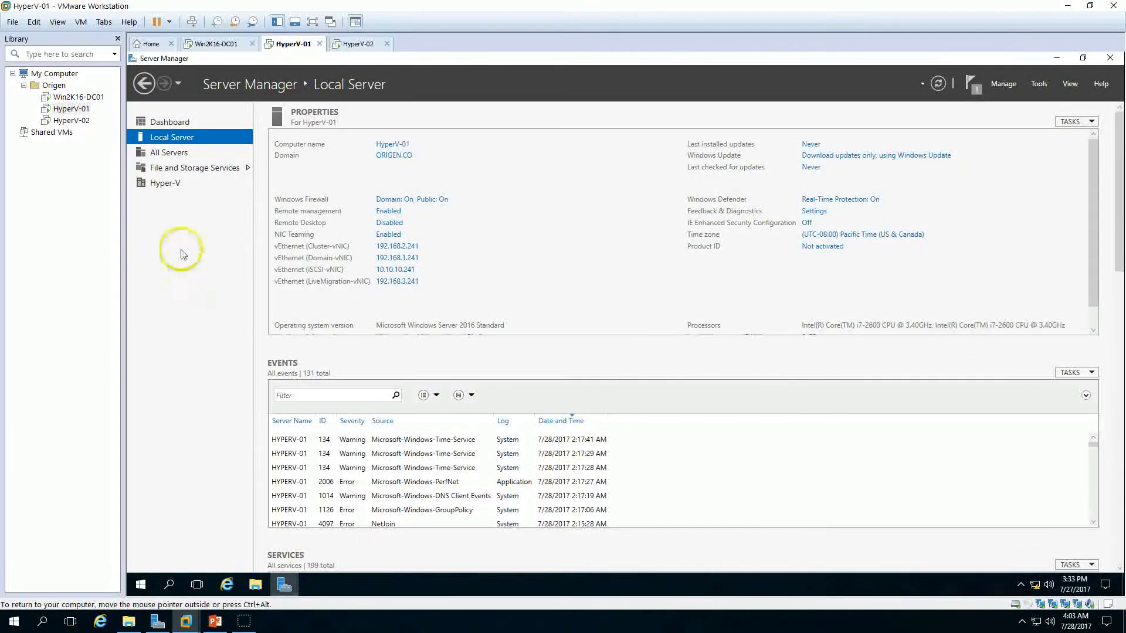
# Step: Start the Add Roles and Features Wizard on HyperV-01 as a role-based installation and advance to feature selection
pyautogui.click(171, 122)
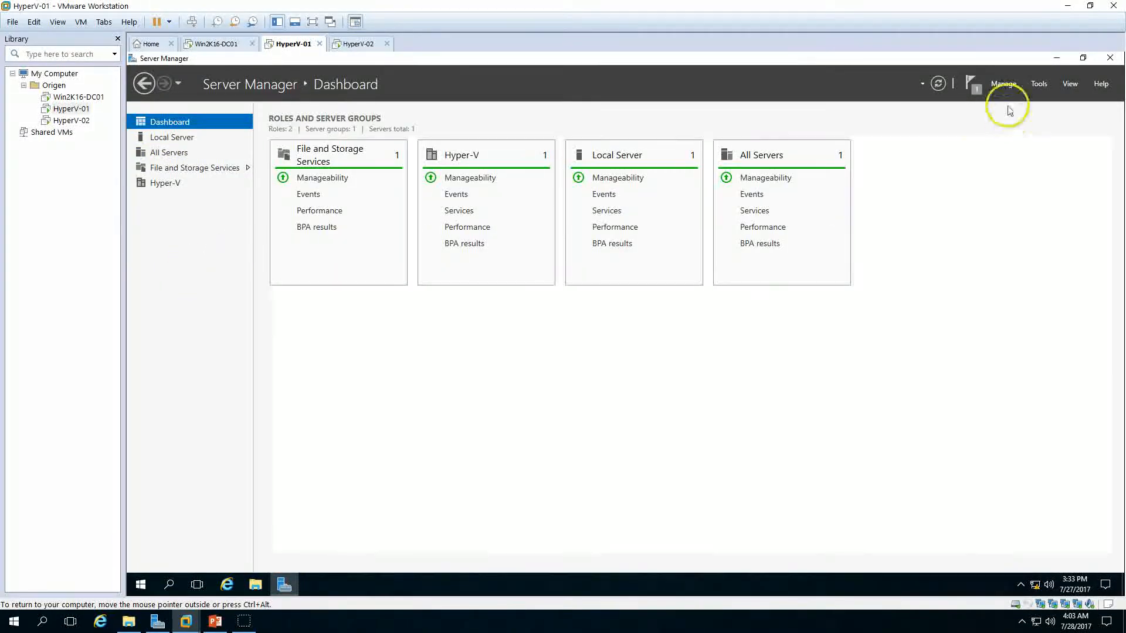
pyautogui.click(1005, 83)
pyautogui.click(1014, 101)
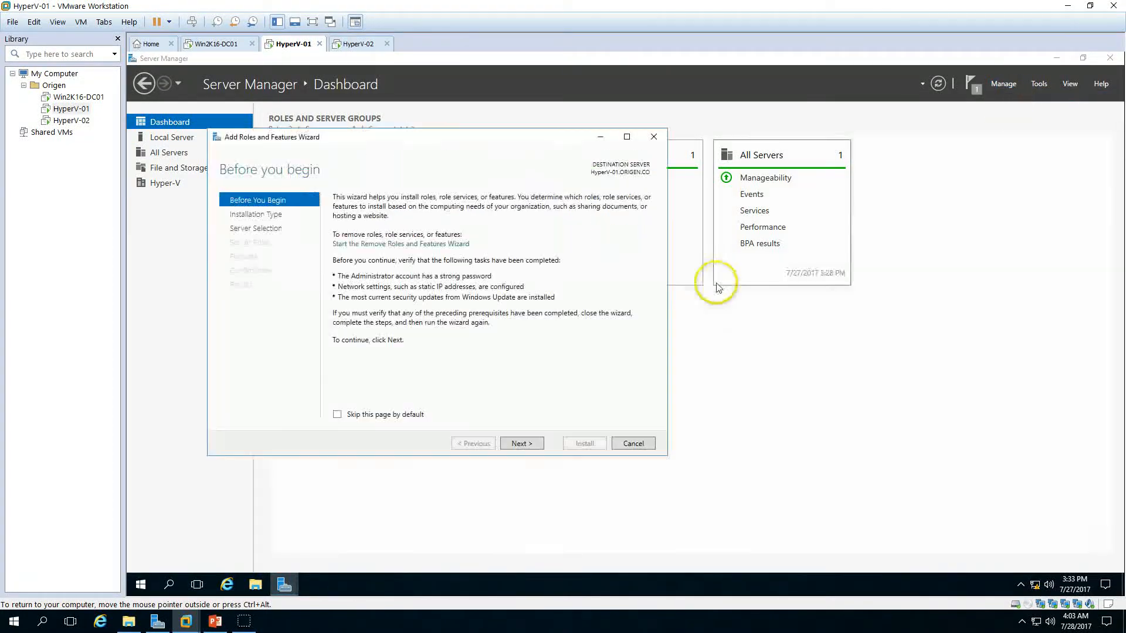
pyautogui.click(527, 444)
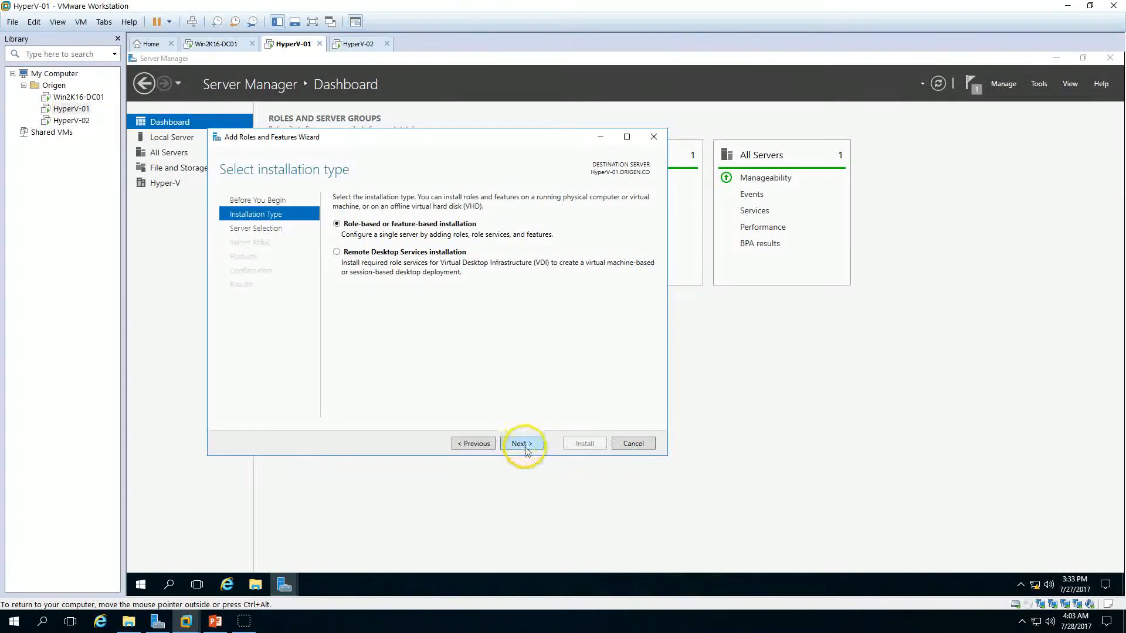
pyautogui.click(527, 444)
pyautogui.click(528, 444)
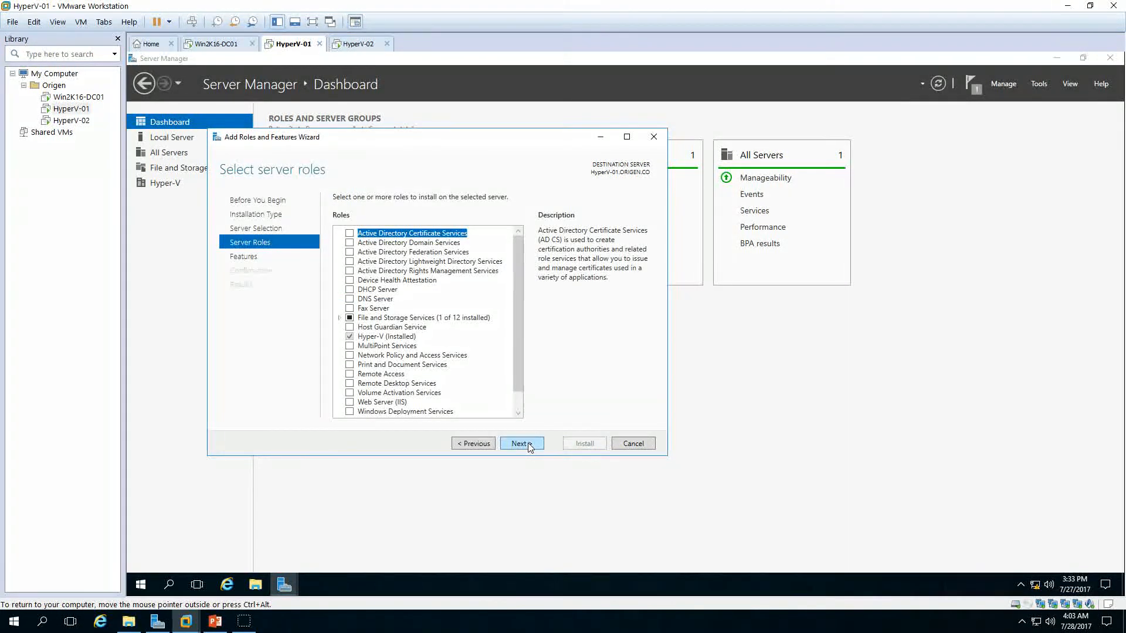
pyautogui.click(531, 442)
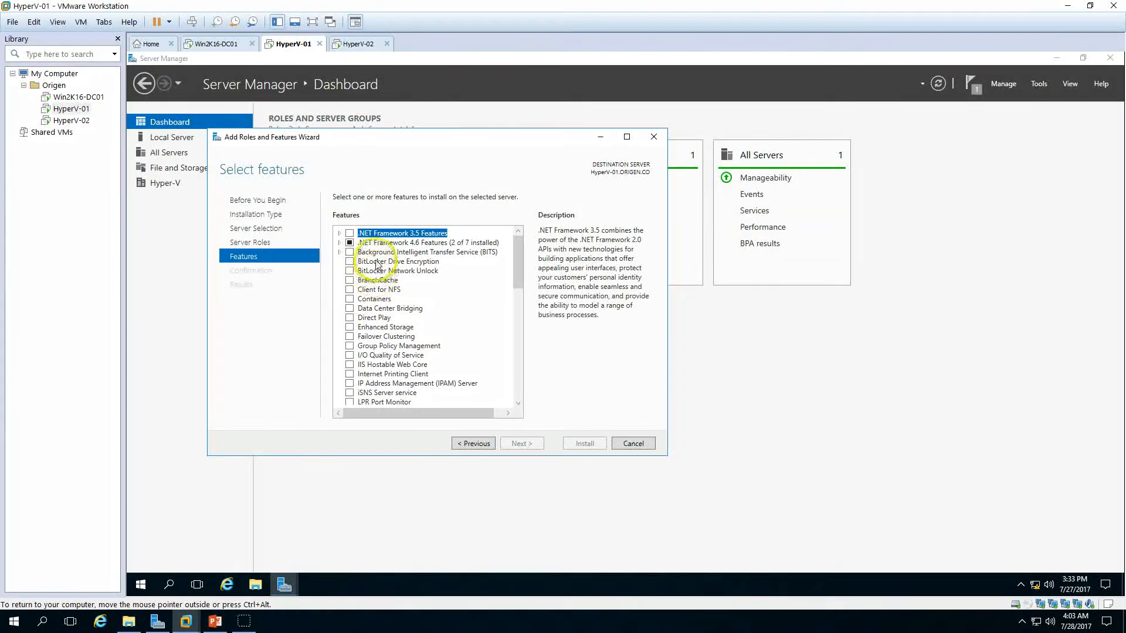
# Step: Select Failover Clustering with its management tools and Multipath I/O, and install them on HyperV-01
pyautogui.click(350, 337)
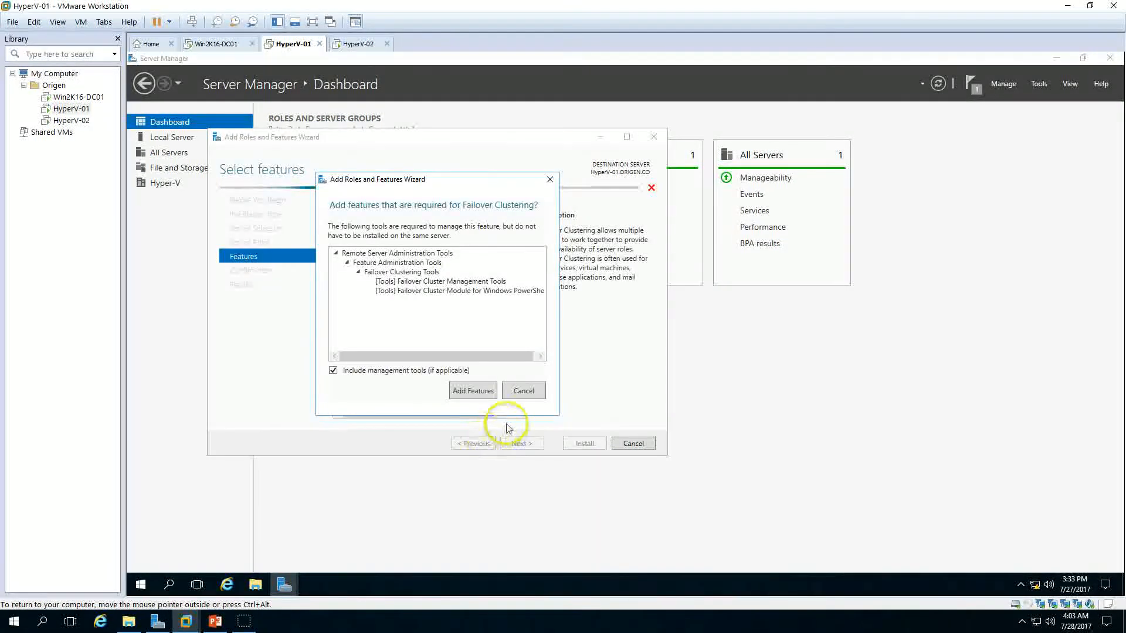
pyautogui.click(472, 390)
pyautogui.moveTo(517, 271); pyautogui.dragTo(522, 301)
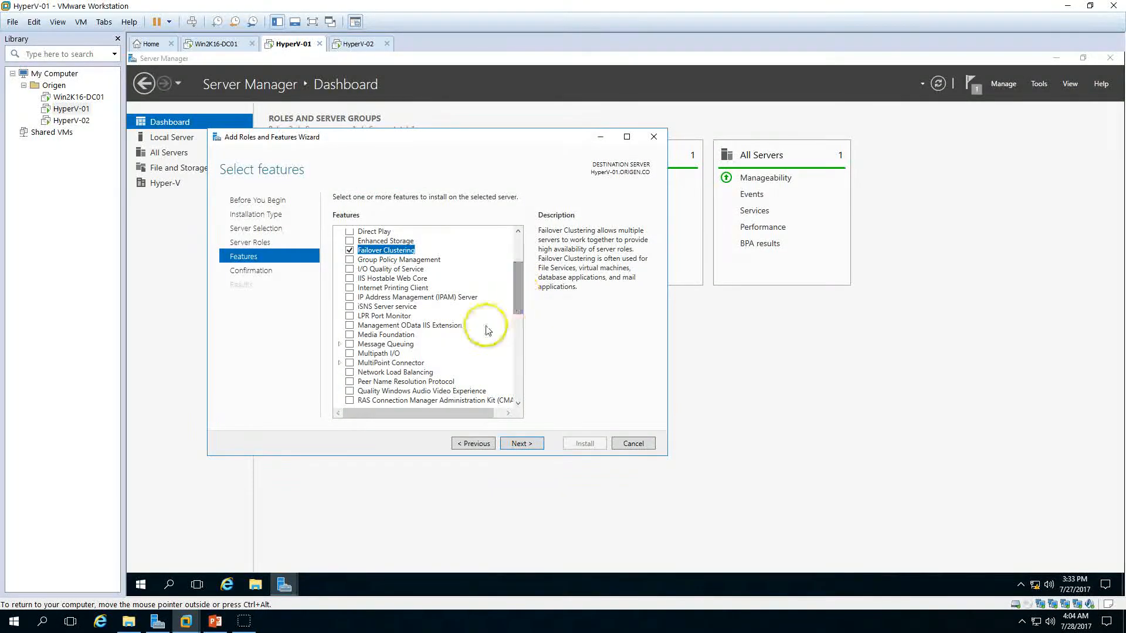
pyautogui.click(350, 353)
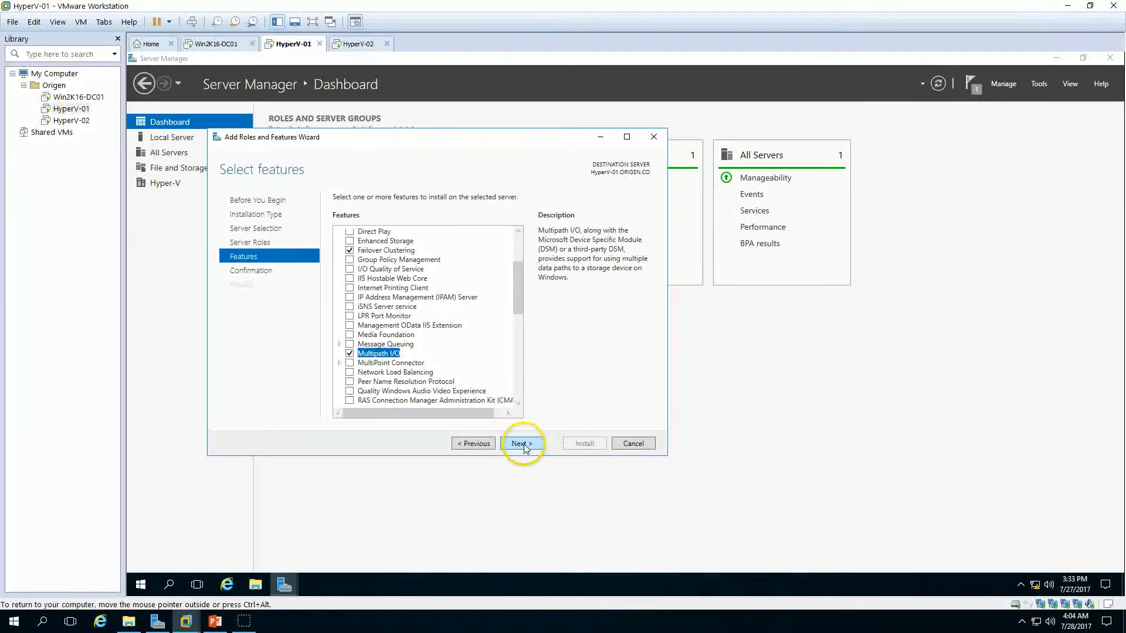
pyautogui.click(522, 444)
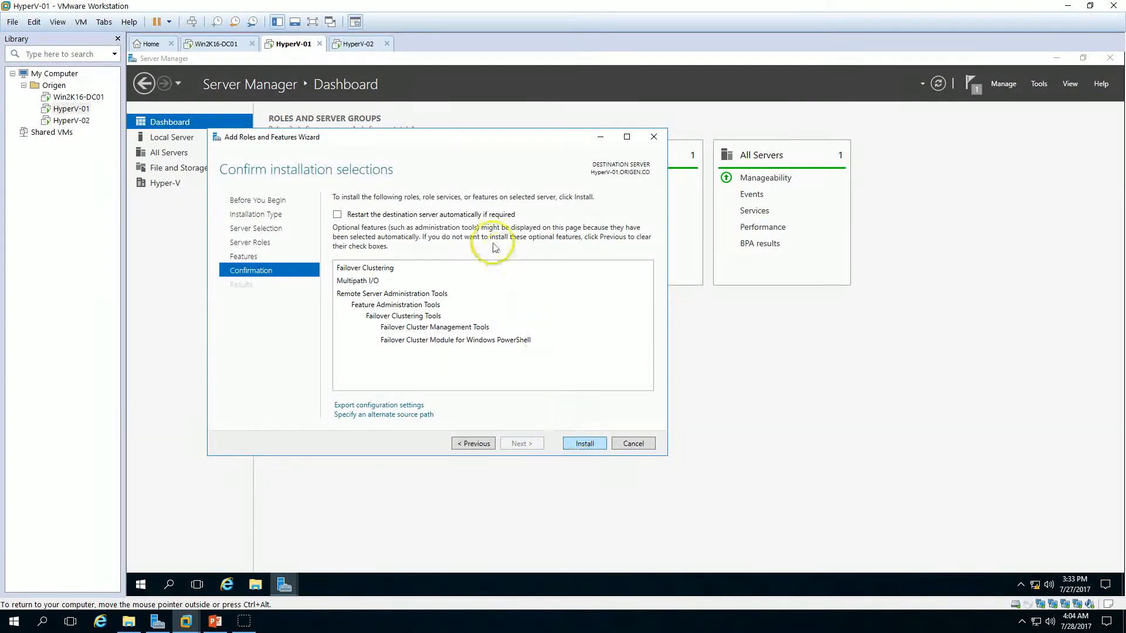
pyautogui.click(588, 447)
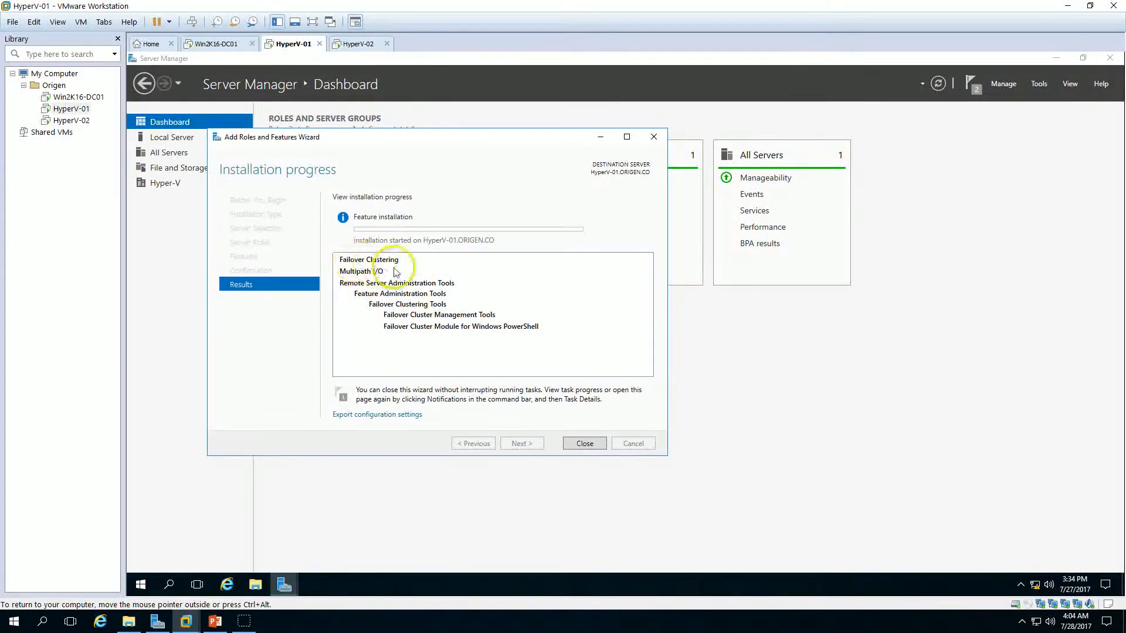
# Step: Switch to HyperV-02 and start the Add Roles and Features Wizard, advancing to feature selection on the local server
pyautogui.click(360, 44)
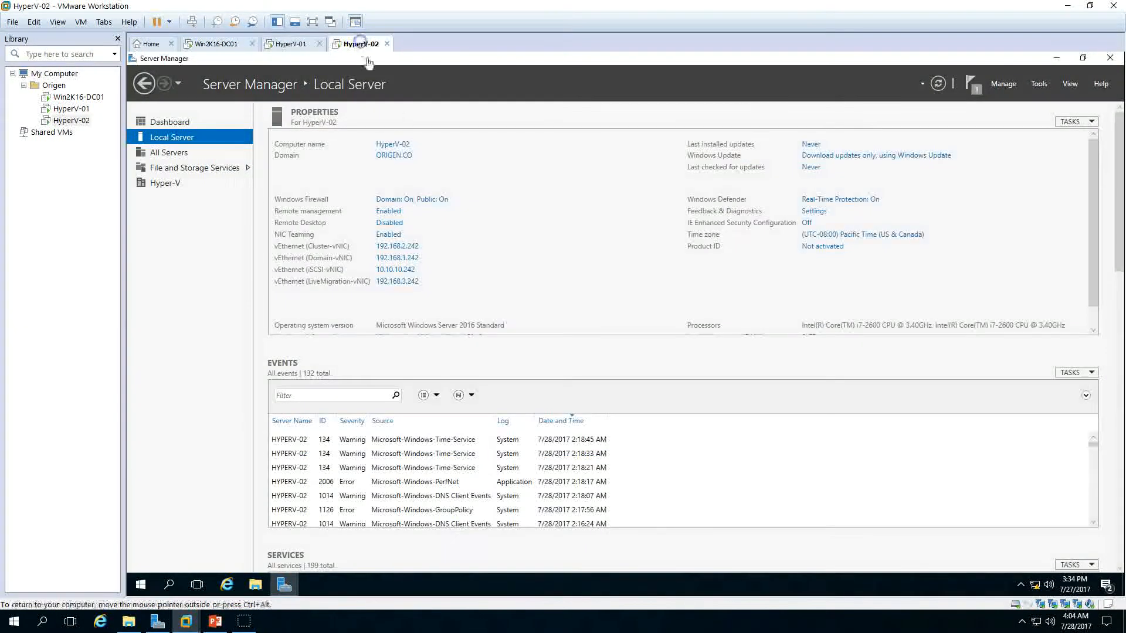
pyautogui.click(170, 122)
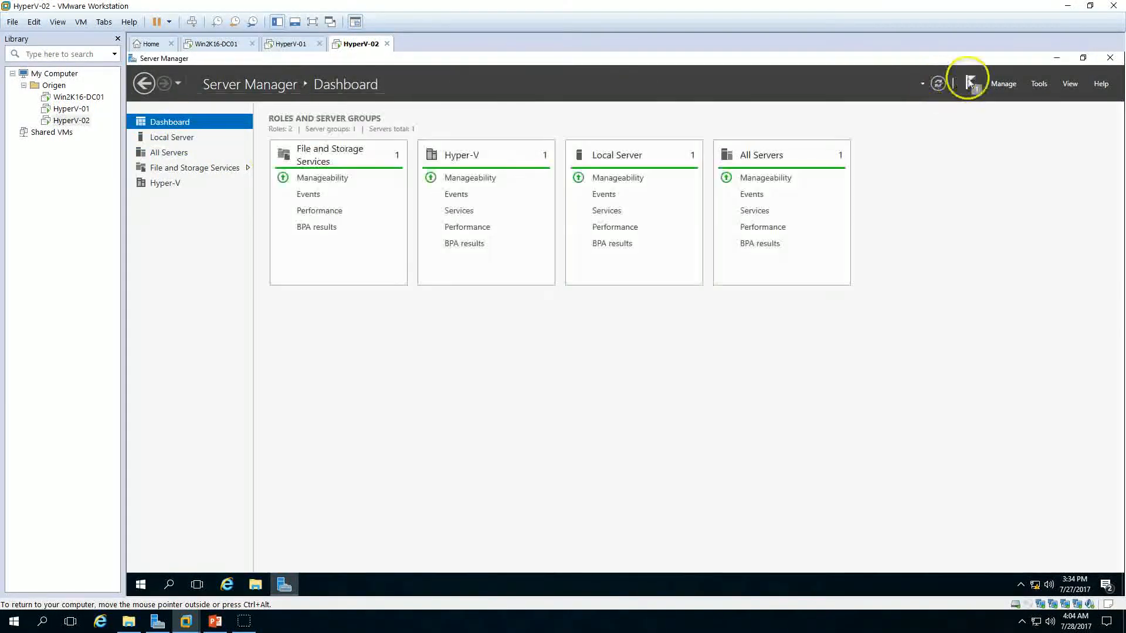
pyautogui.click(1003, 84)
pyautogui.click(986, 160)
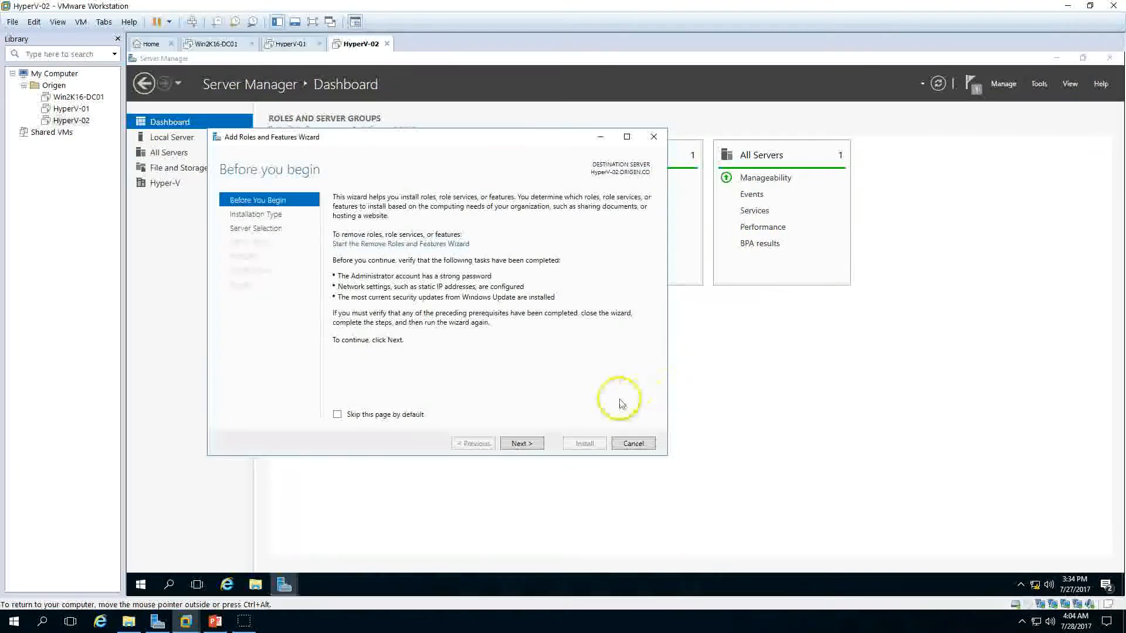
pyautogui.click(533, 444)
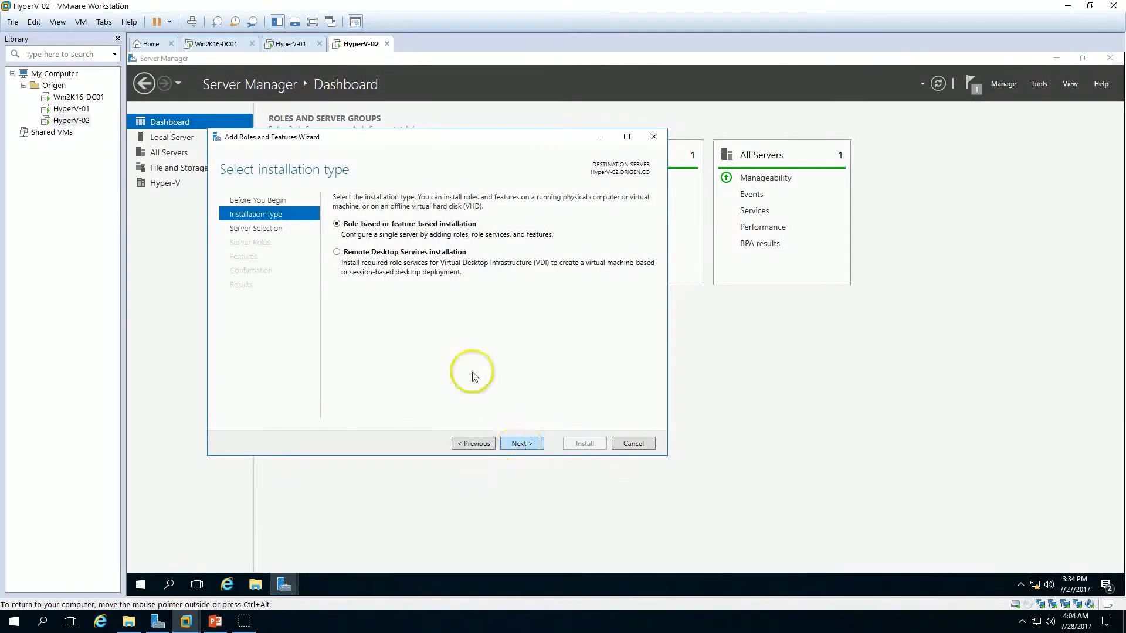
pyautogui.click(519, 444)
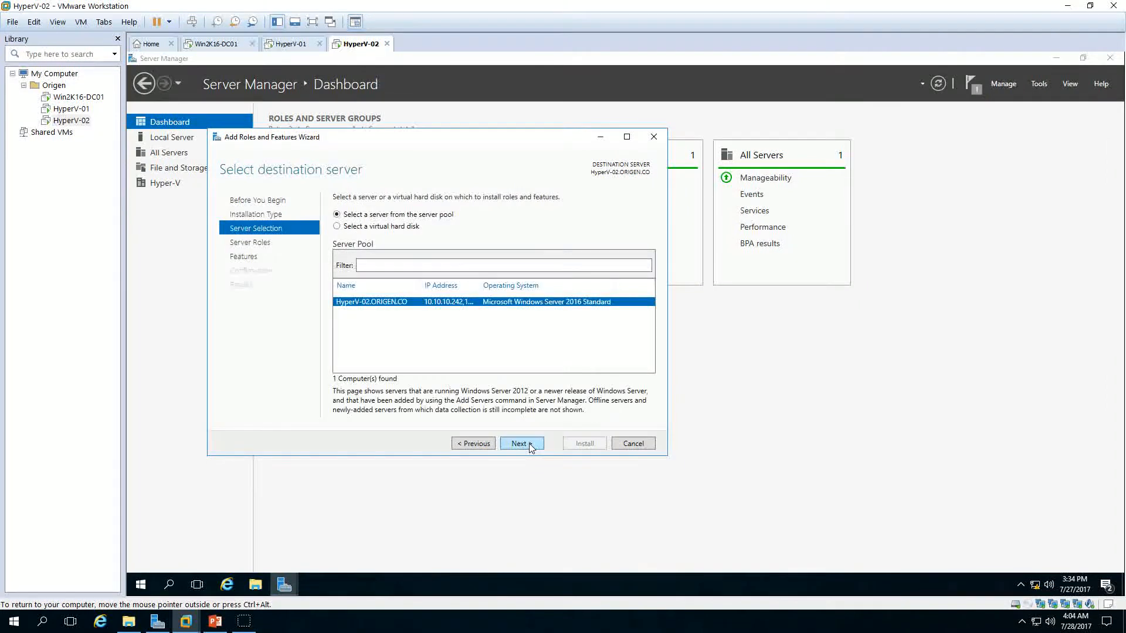
pyautogui.click(520, 444)
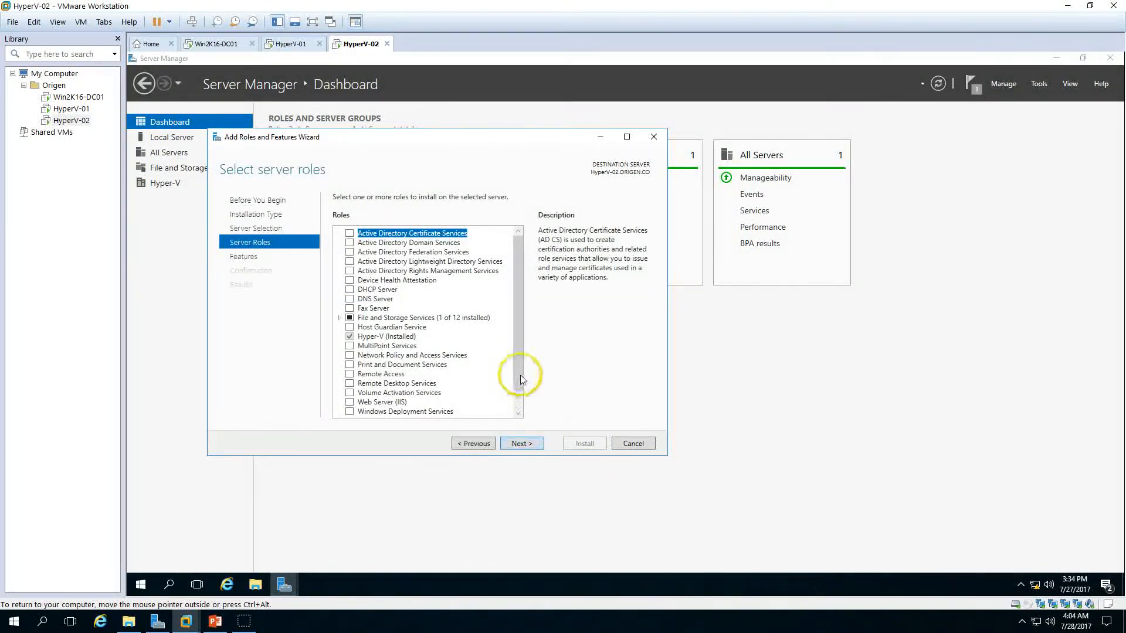
pyautogui.click(522, 444)
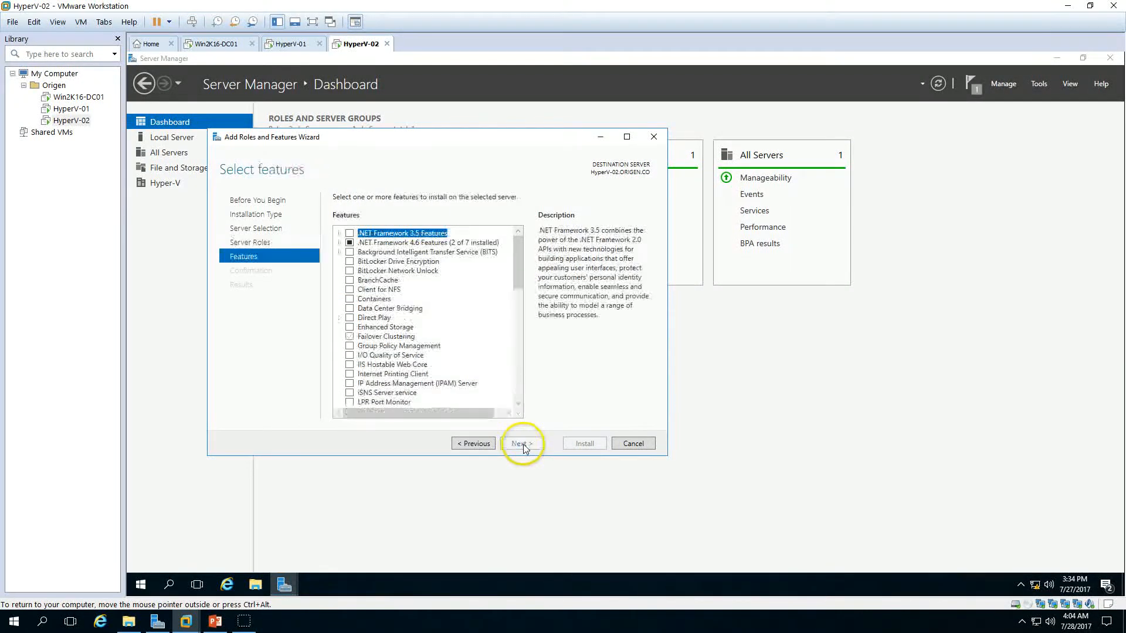
# Step: Select Failover Clustering with its management tools and Multipath I/O, and install them on HyperV-02
pyautogui.click(349, 338)
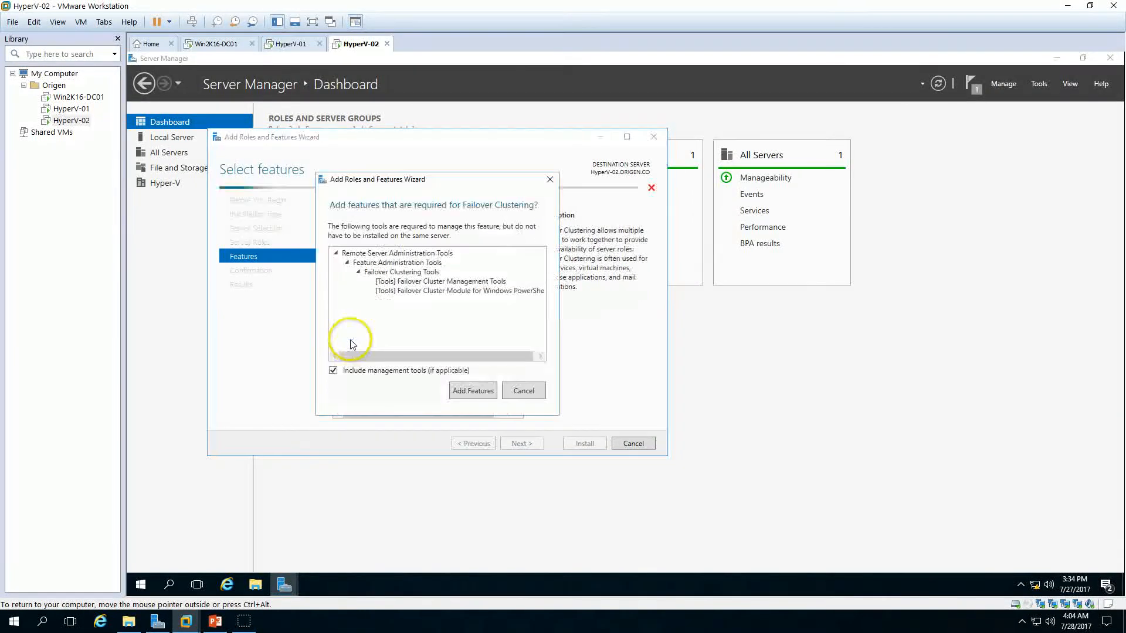
pyautogui.click(471, 390)
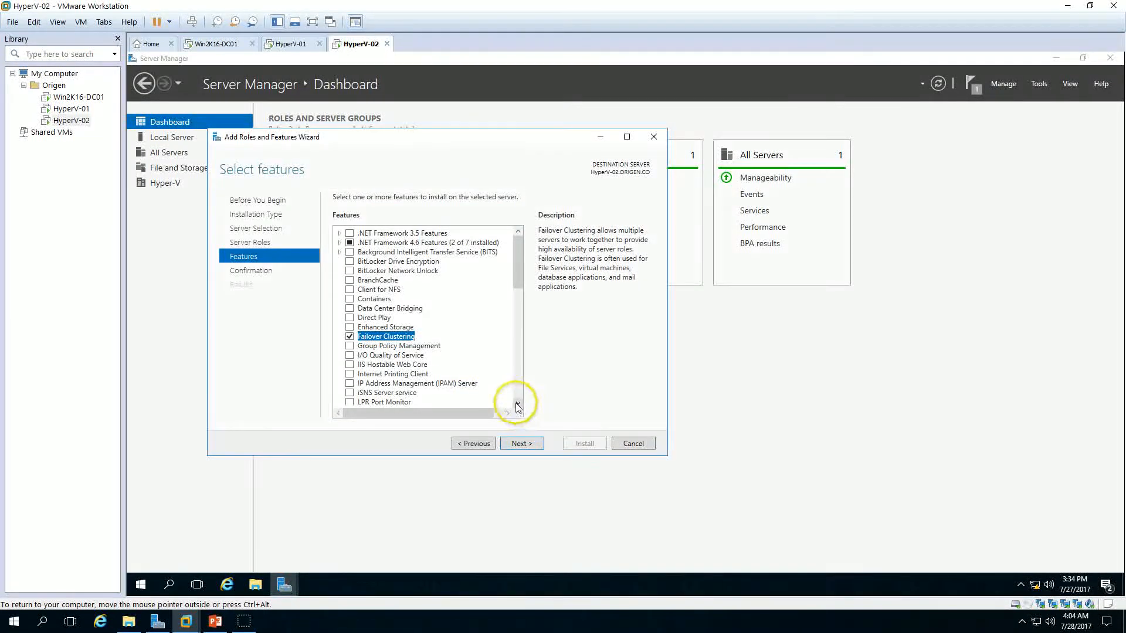
pyautogui.click(517, 402)
pyautogui.click(517, 402)
pyautogui.click(518, 402)
pyautogui.scroll(-2, 361, 400)
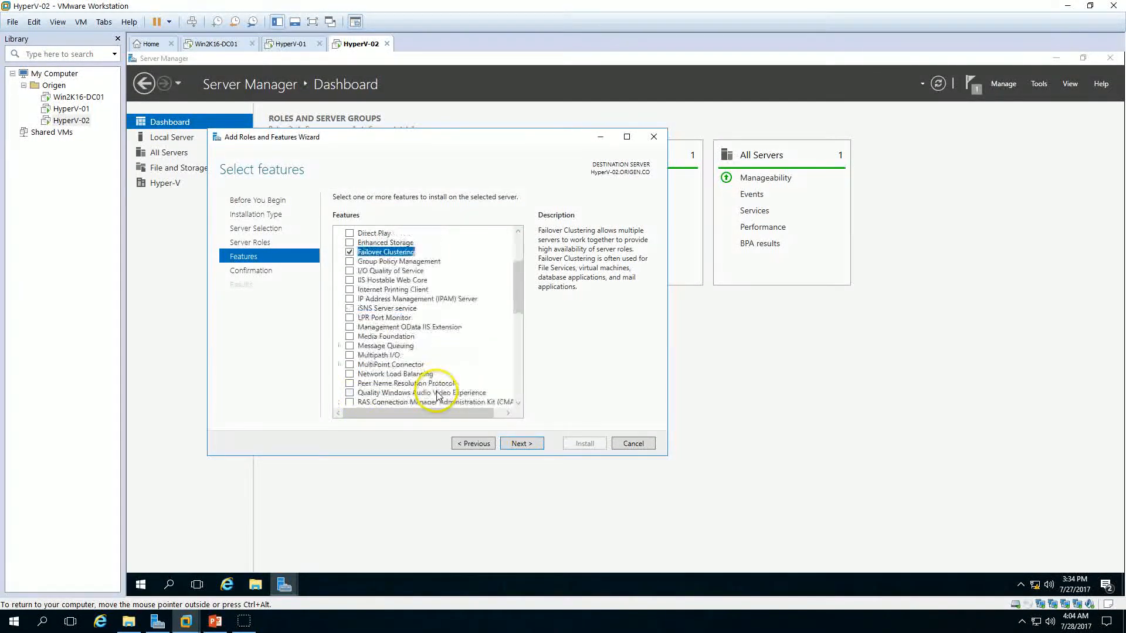
pyautogui.click(349, 354)
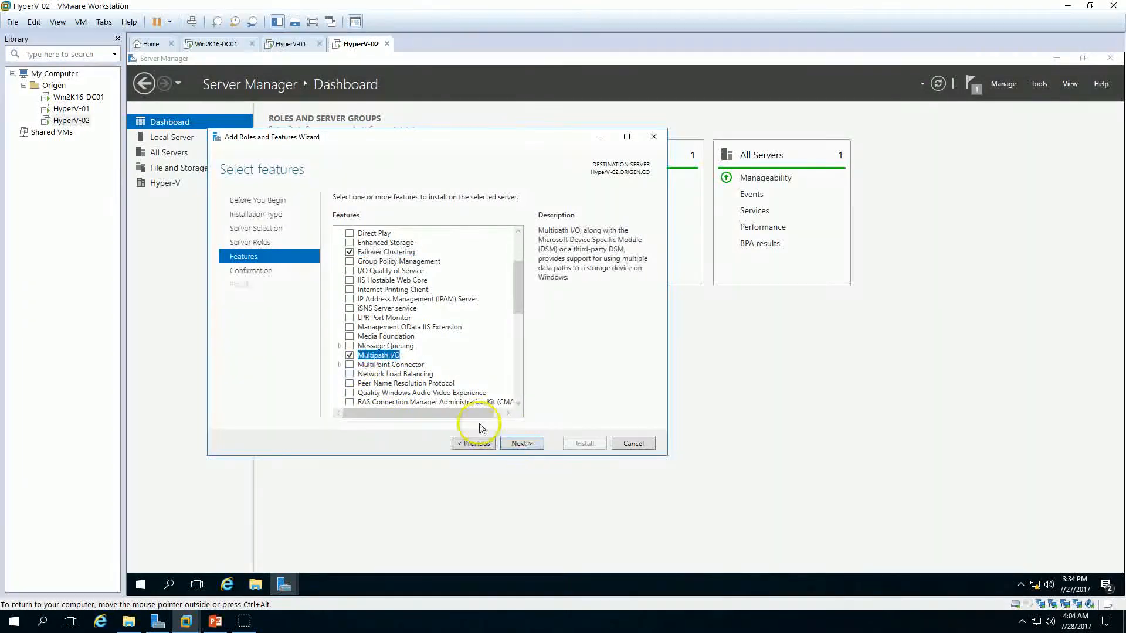
pyautogui.click(521, 443)
pyautogui.click(588, 444)
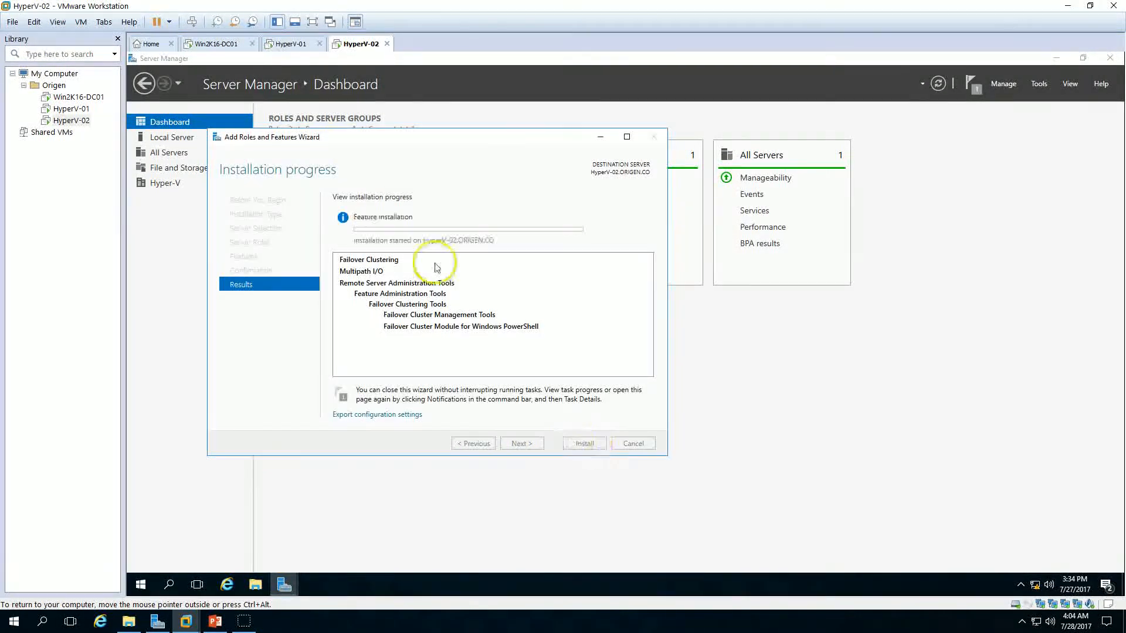
# Step: Return to HyperV-01 and close the finished installation wizard
pyautogui.click(293, 44)
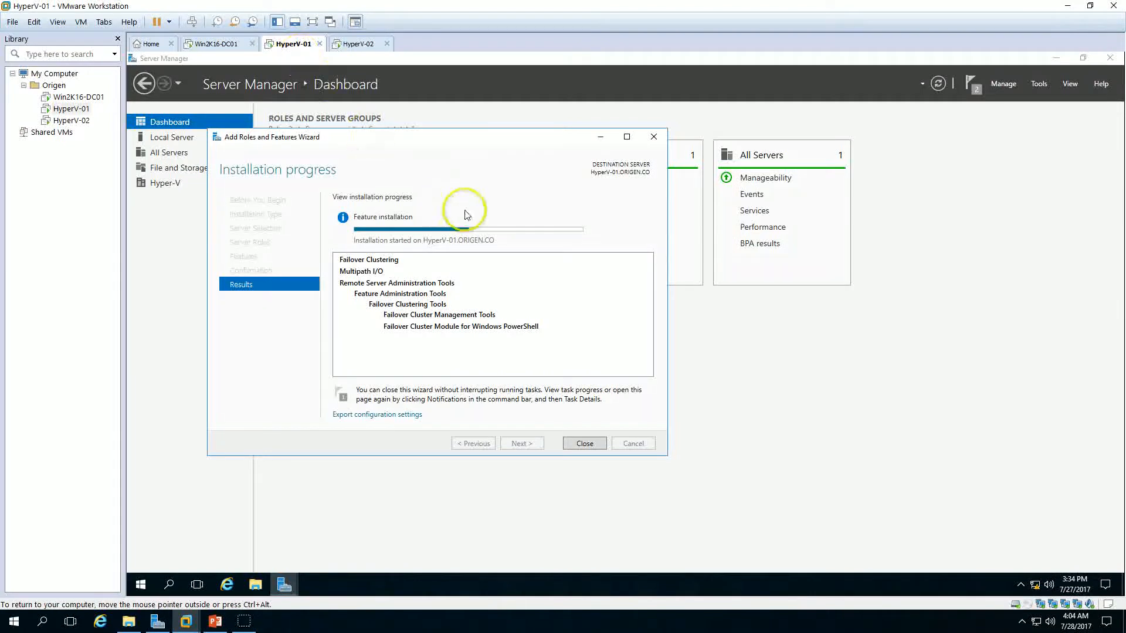
pyautogui.moveTo(570, 120); pyautogui.dragTo(545, 130)
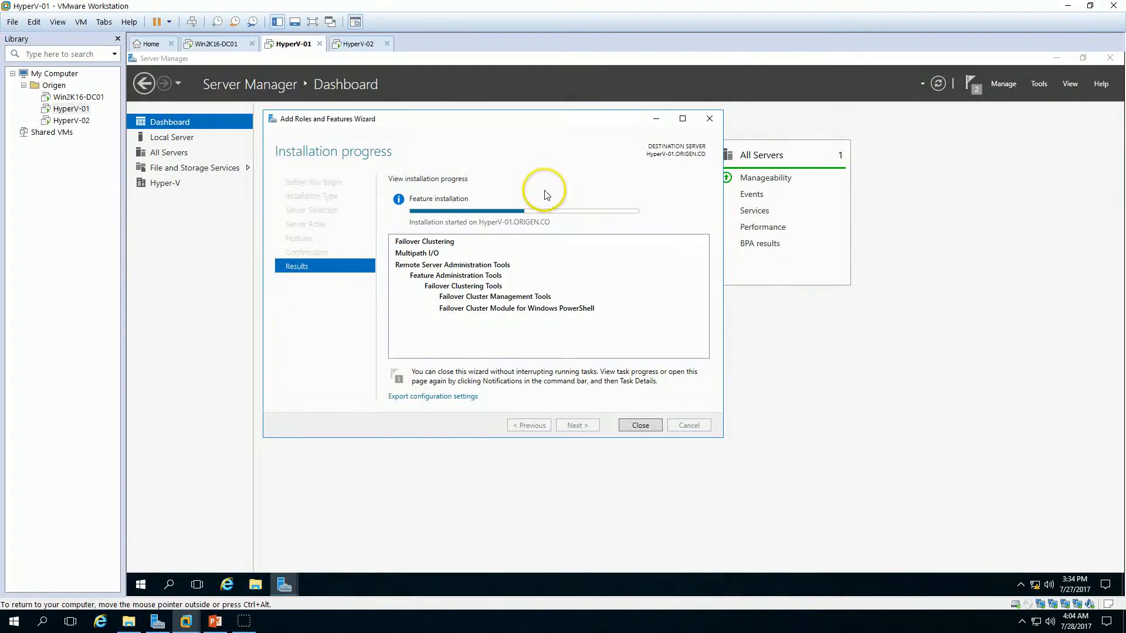
pyautogui.click(359, 44)
pyautogui.click(303, 47)
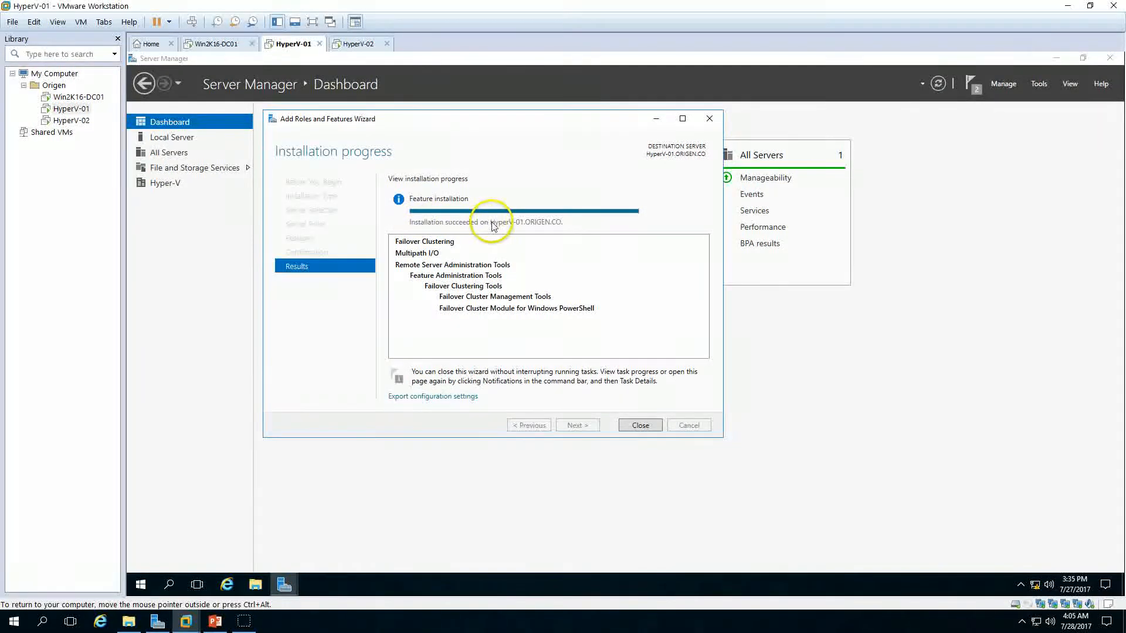
pyautogui.click(641, 425)
# Step: Check the installation progress on HyperV-02, then view the cluster steps slide and return to VMware Workstation
pyautogui.click(355, 44)
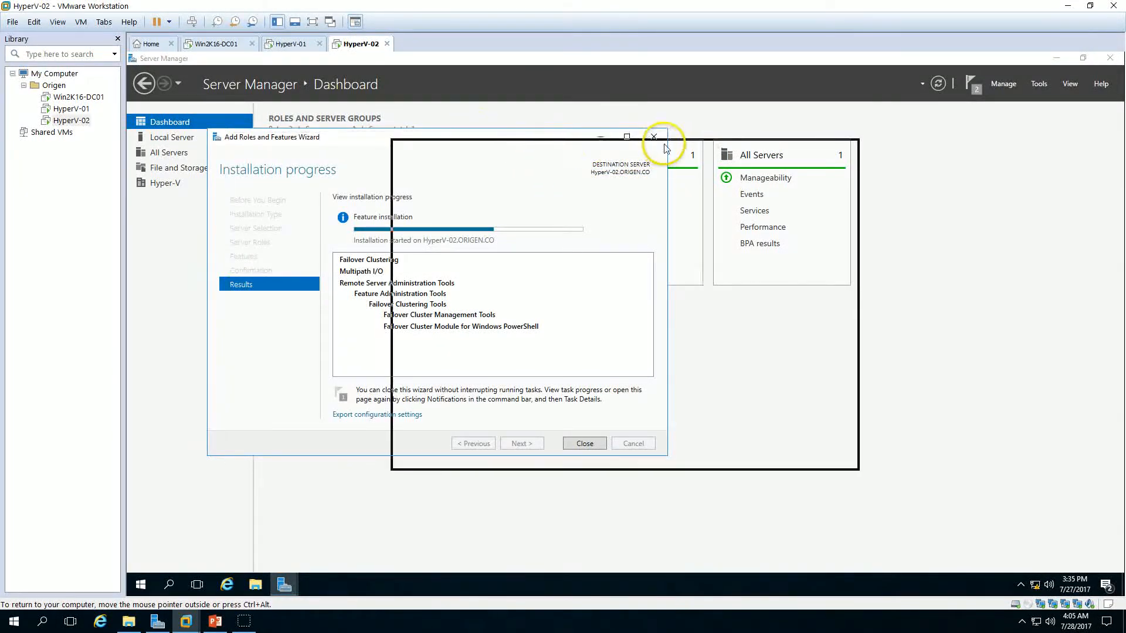
pyautogui.moveTo(665, 147); pyautogui.dragTo(664, 148)
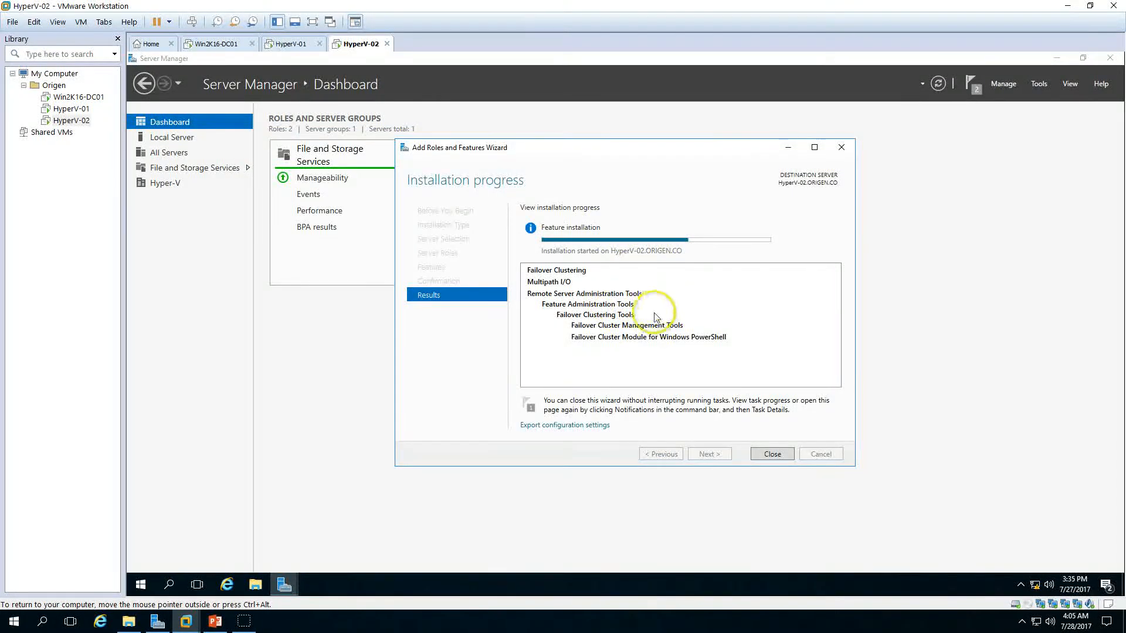
pyautogui.click(215, 621)
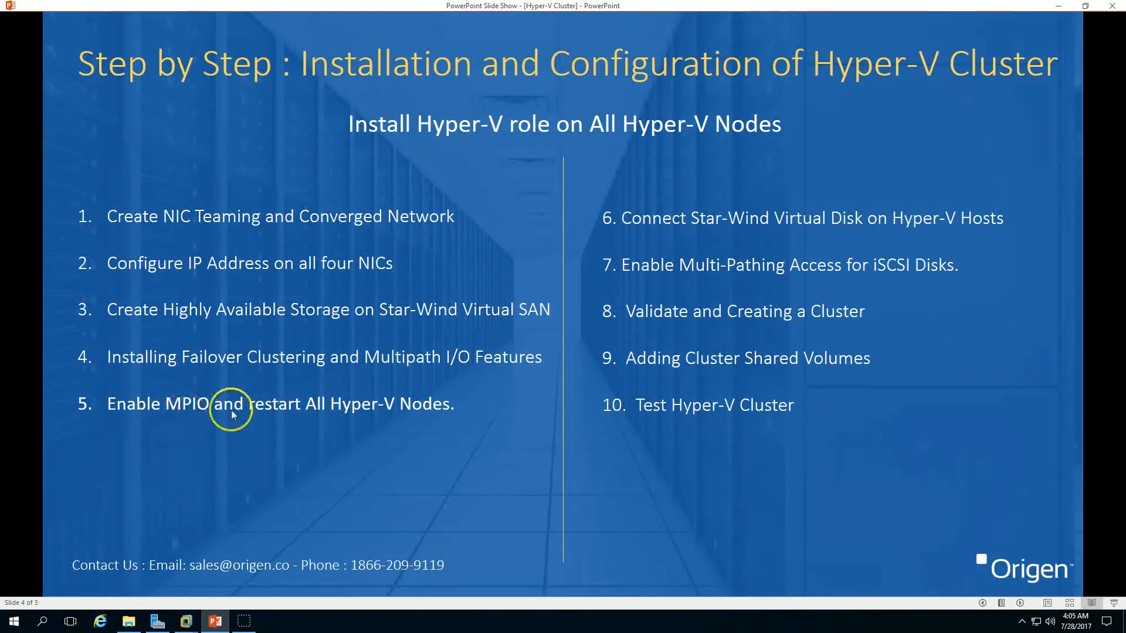
pyautogui.click(217, 619)
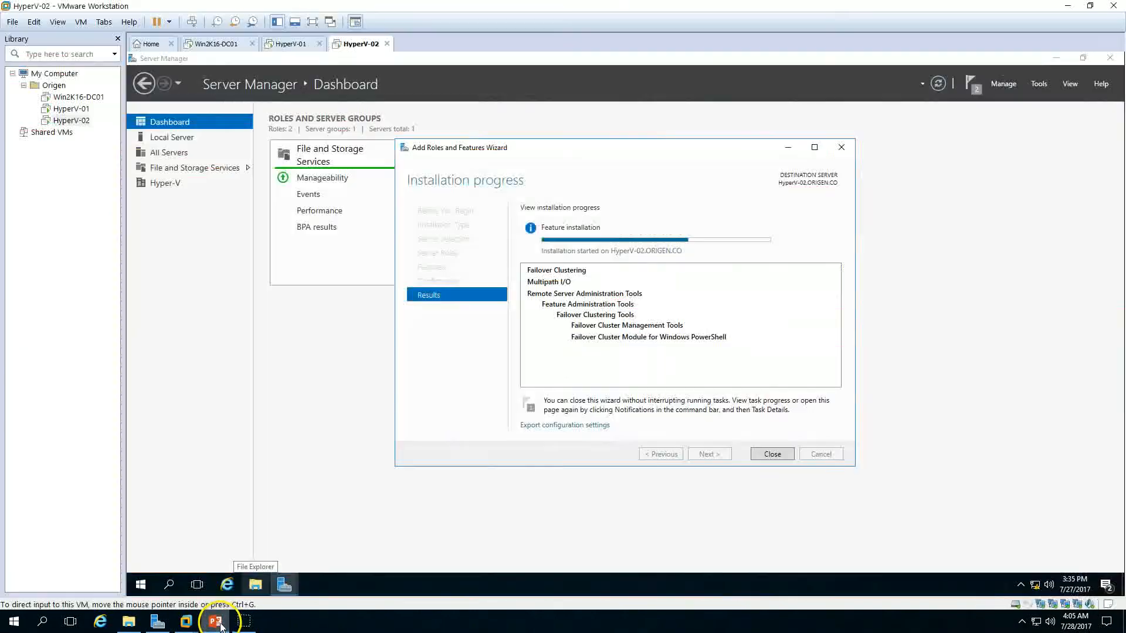
# Step: On HyperV-01, open MPIO properties and add multipath support for iSCSI devices
pyautogui.click(286, 43)
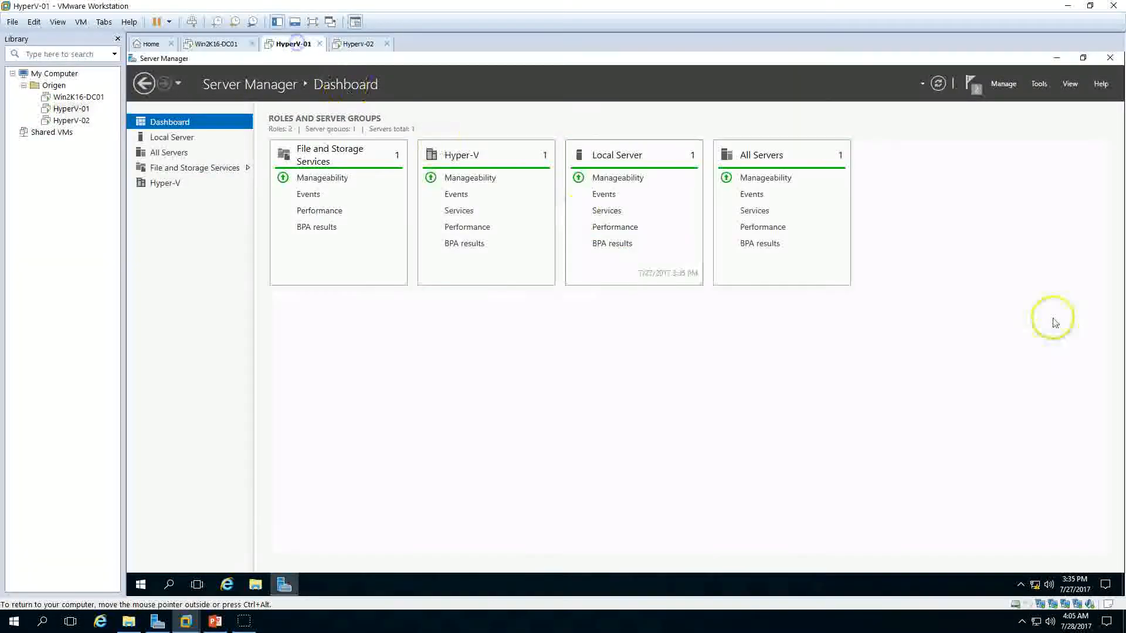
pyautogui.click(1037, 87)
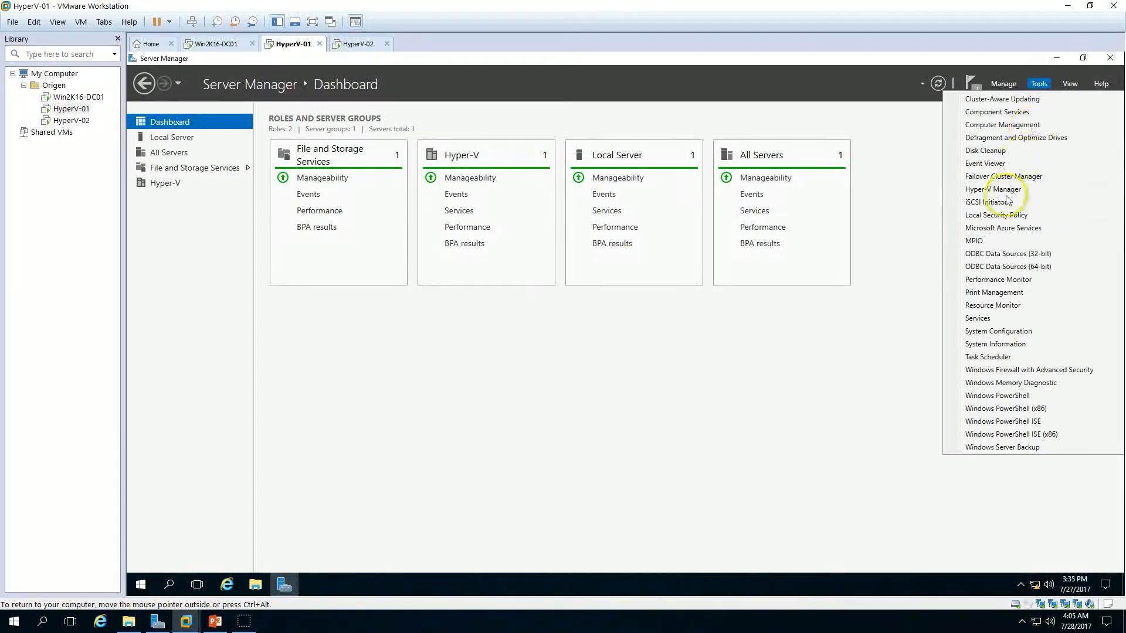
pyautogui.click(990, 243)
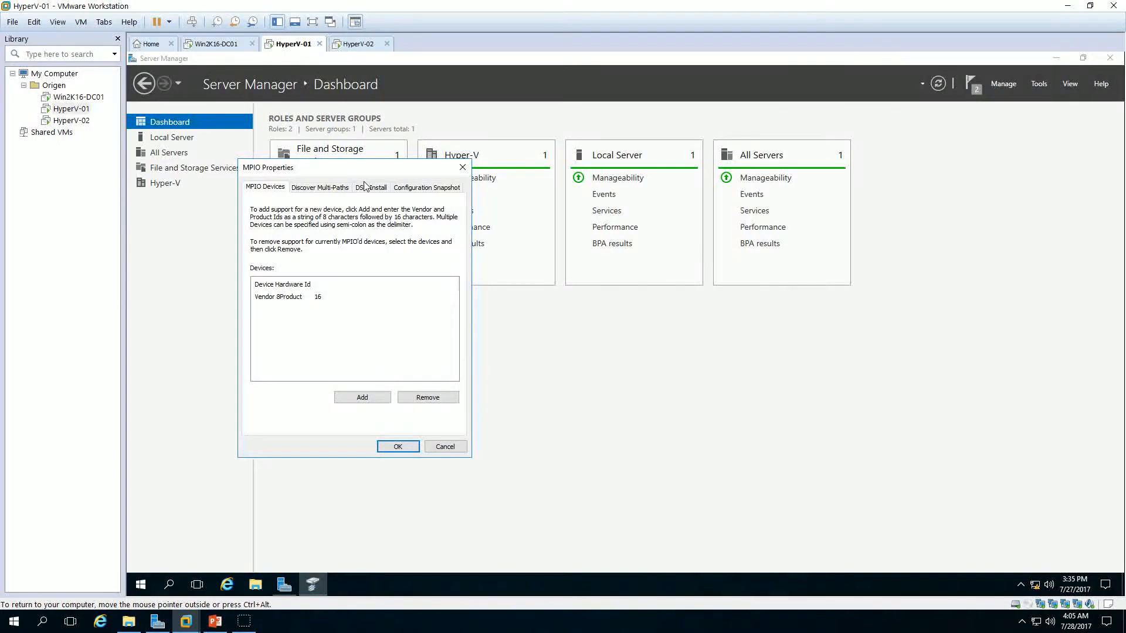
pyautogui.moveTo(276, 168); pyautogui.dragTo(359, 177)
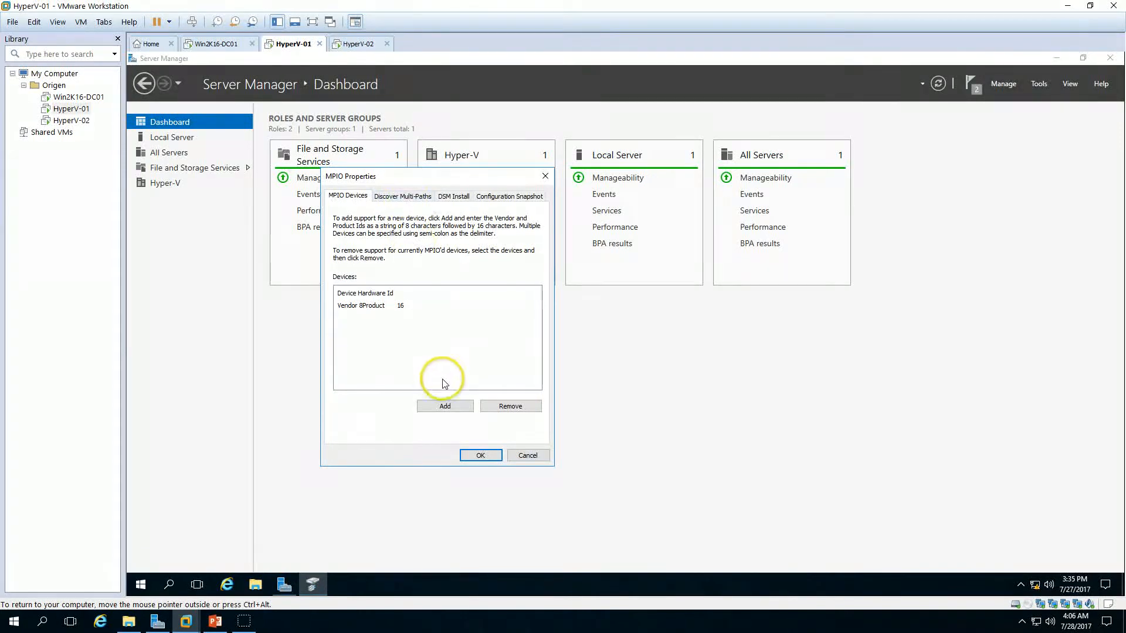
pyautogui.click(400, 197)
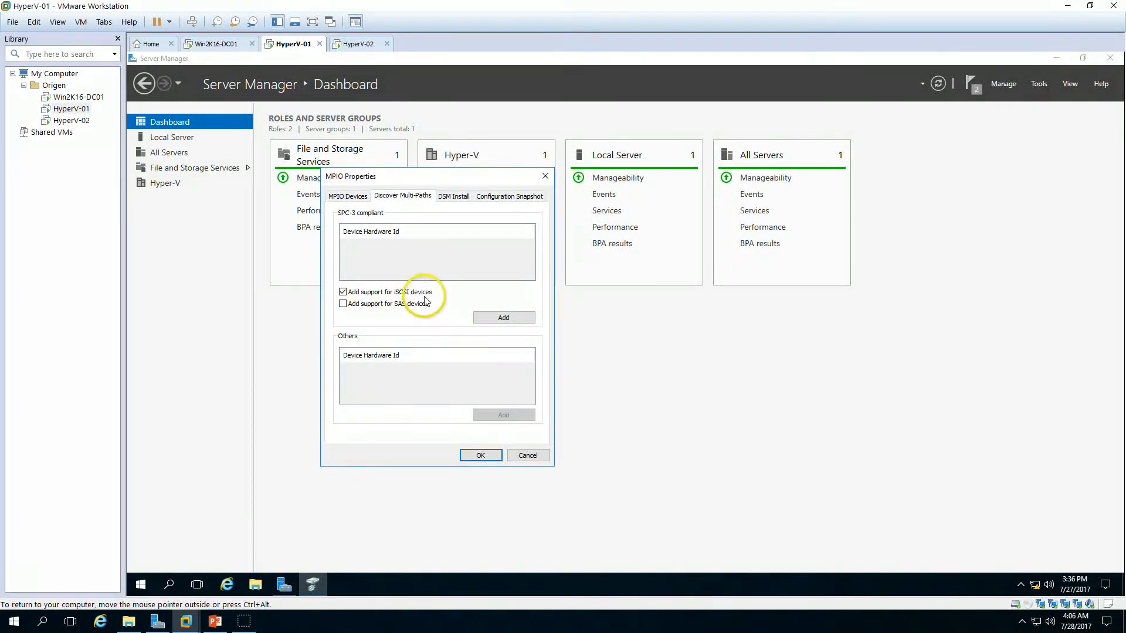
pyautogui.click(504, 318)
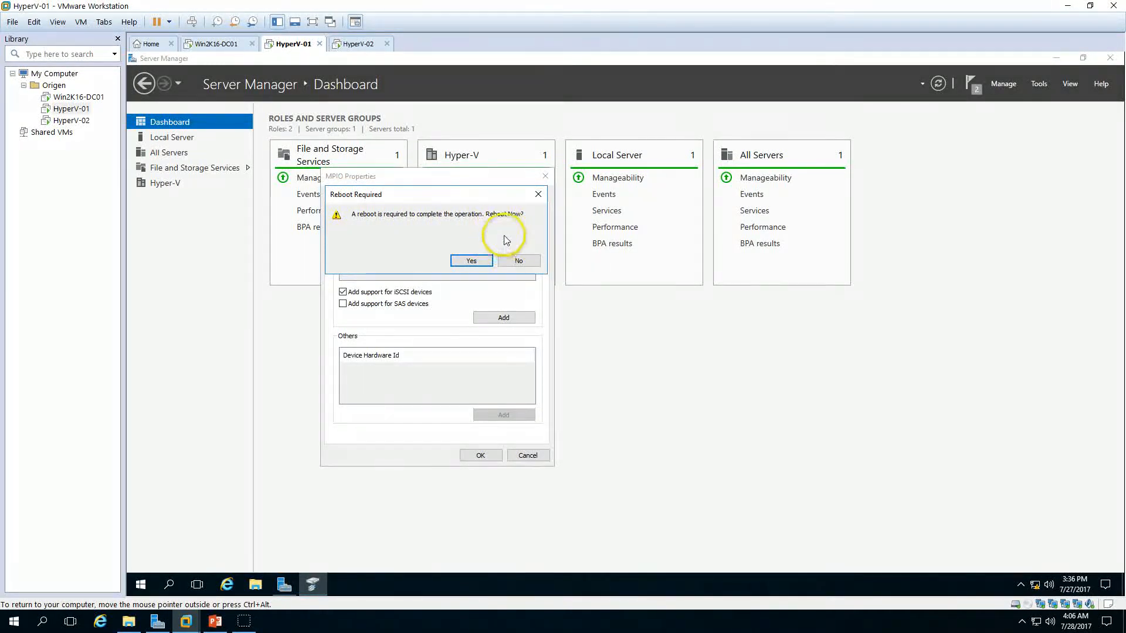
# Step: Confirm the reboot of HyperV-01, then switch to HyperV-02 and close its finished installation wizard
pyautogui.click(471, 260)
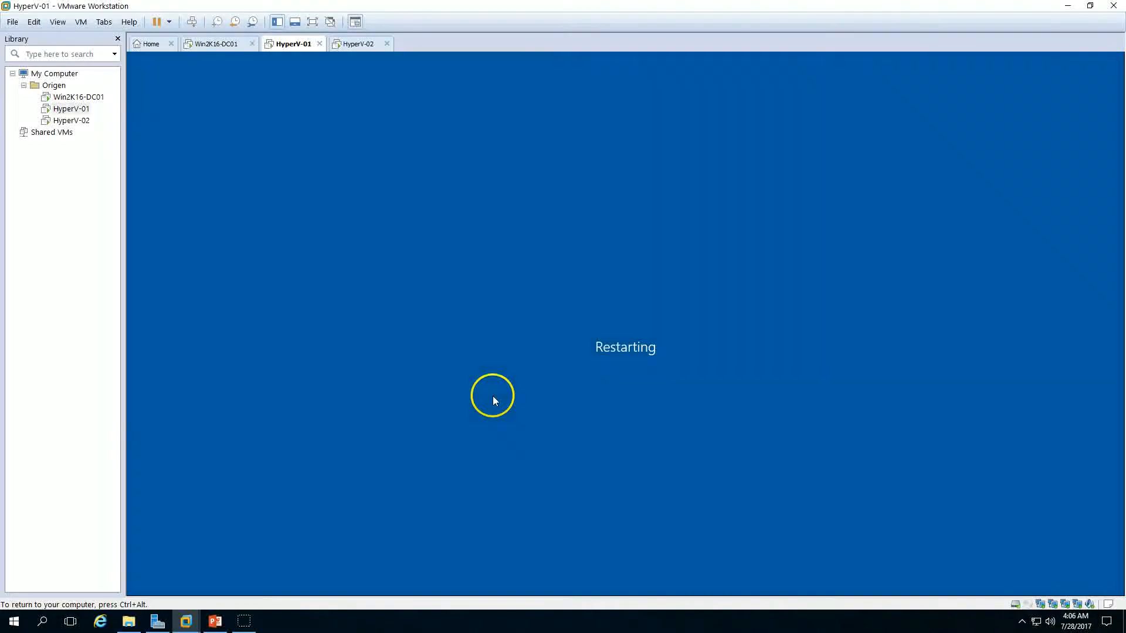
pyautogui.click(359, 43)
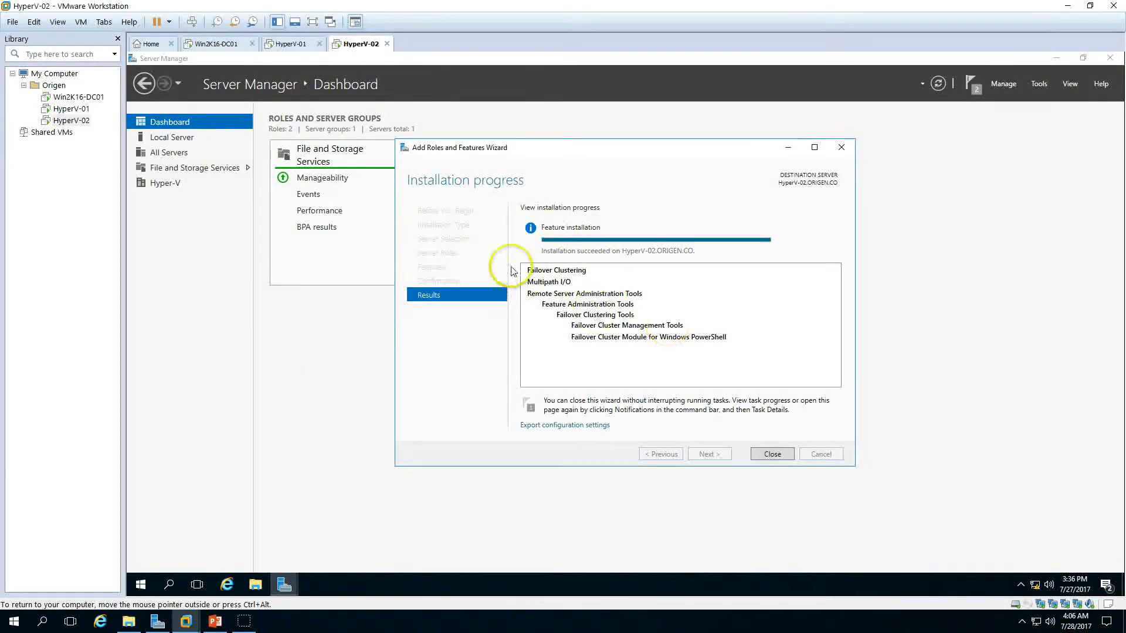
pyautogui.click(780, 457)
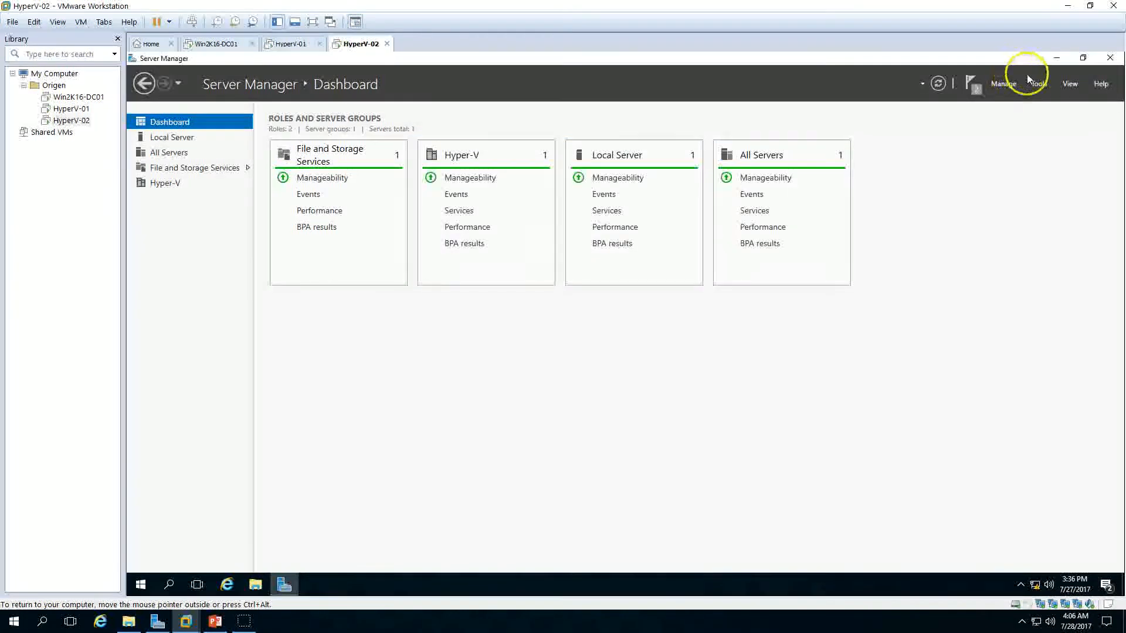
# Step: On HyperV-02, open MPIO properties, add multipath support for iSCSI devices, and accept the reboot
pyautogui.click(1038, 82)
pyautogui.click(997, 249)
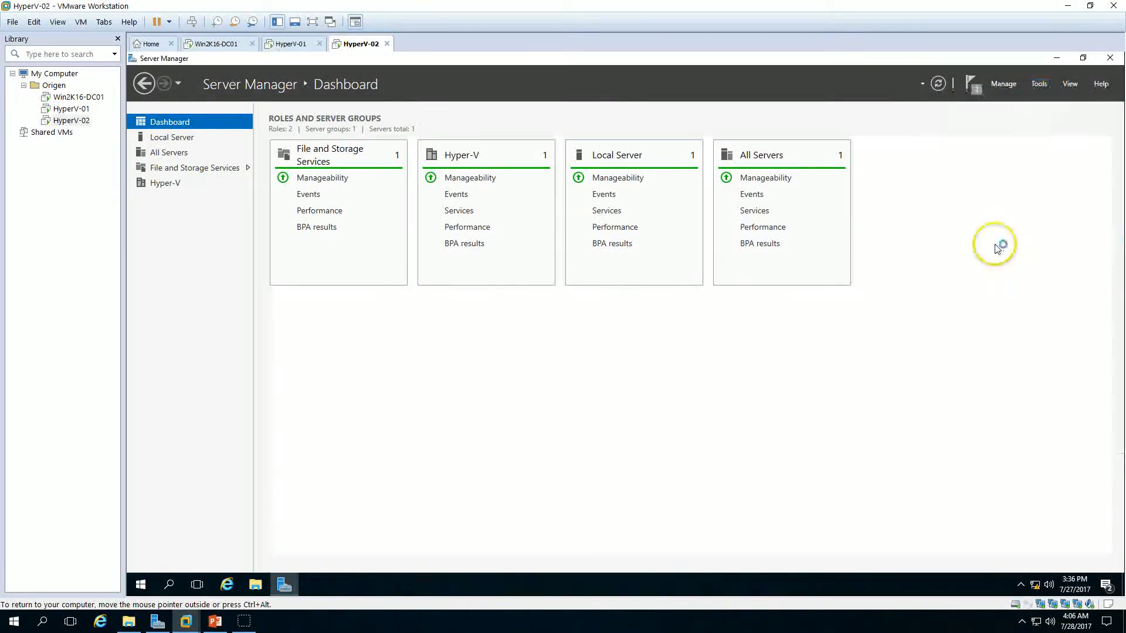
pyautogui.click(321, 188)
pyautogui.click(279, 284)
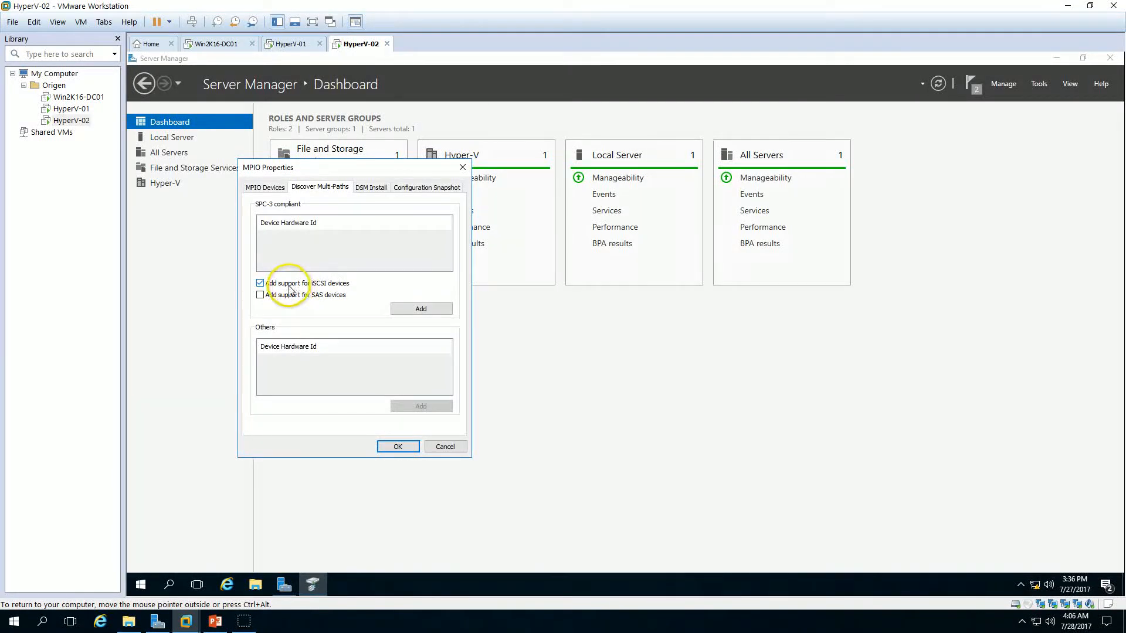
pyautogui.click(428, 316)
pyautogui.click(390, 252)
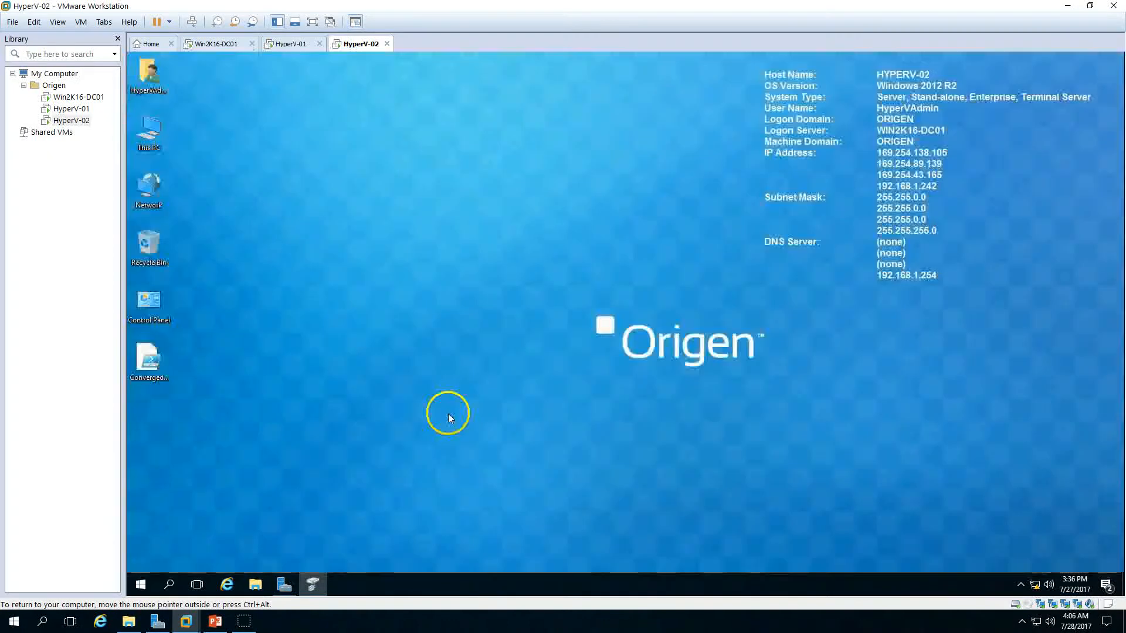
# Step: Check the restart of both Hyper-V nodes, then switch to the PowerPoint slide listing the cluster steps
pyautogui.click(292, 45)
pyautogui.click(340, 47)
pyautogui.click(294, 45)
pyautogui.click(340, 47)
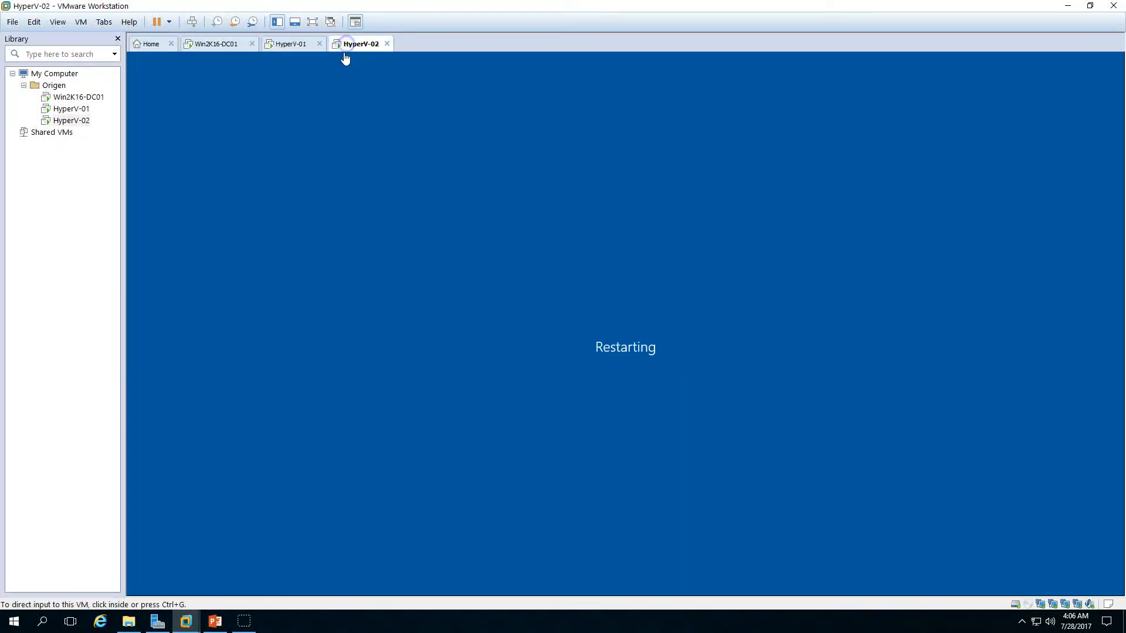
pyautogui.click(215, 621)
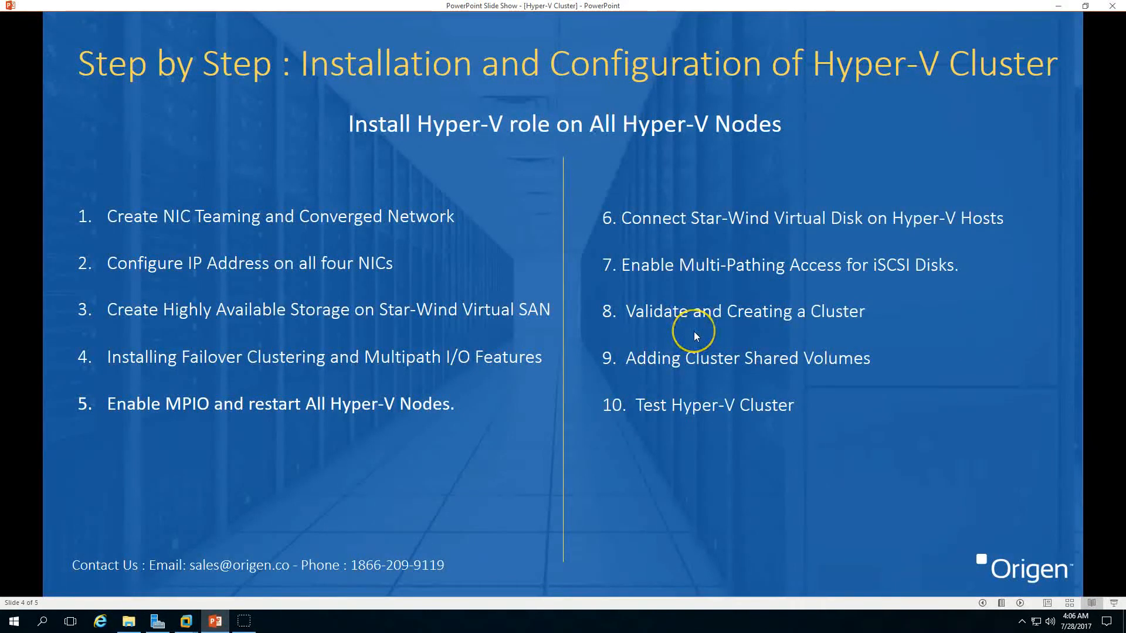
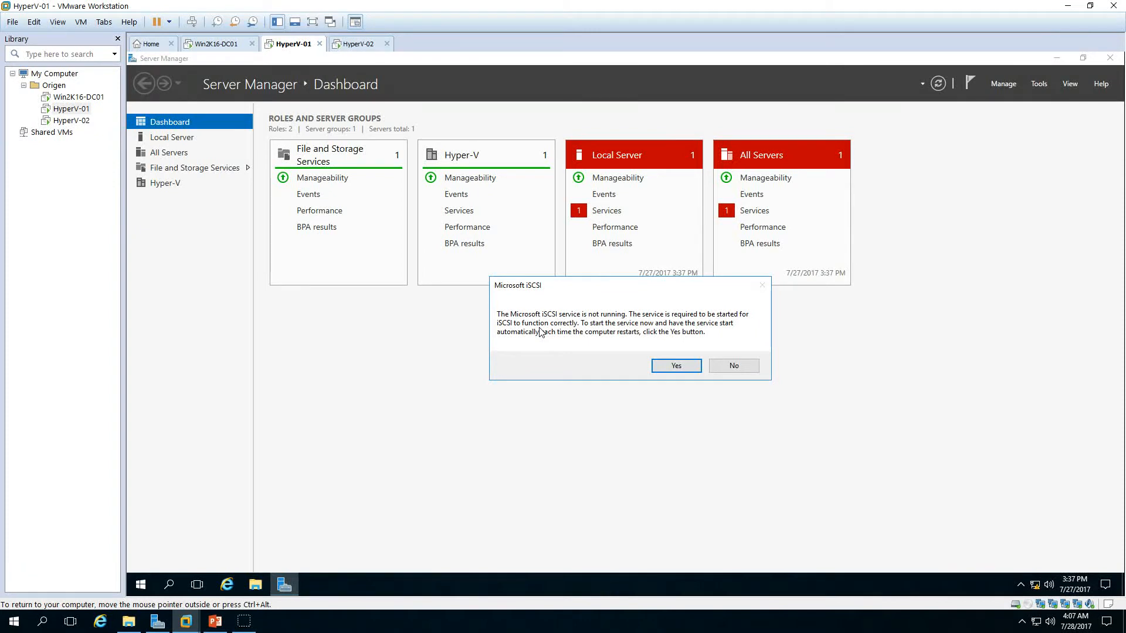
# Step: On HyperV-01, start the Microsoft iSCSI service and open the iSCSI Initiator Properties
pyautogui.click(675, 367)
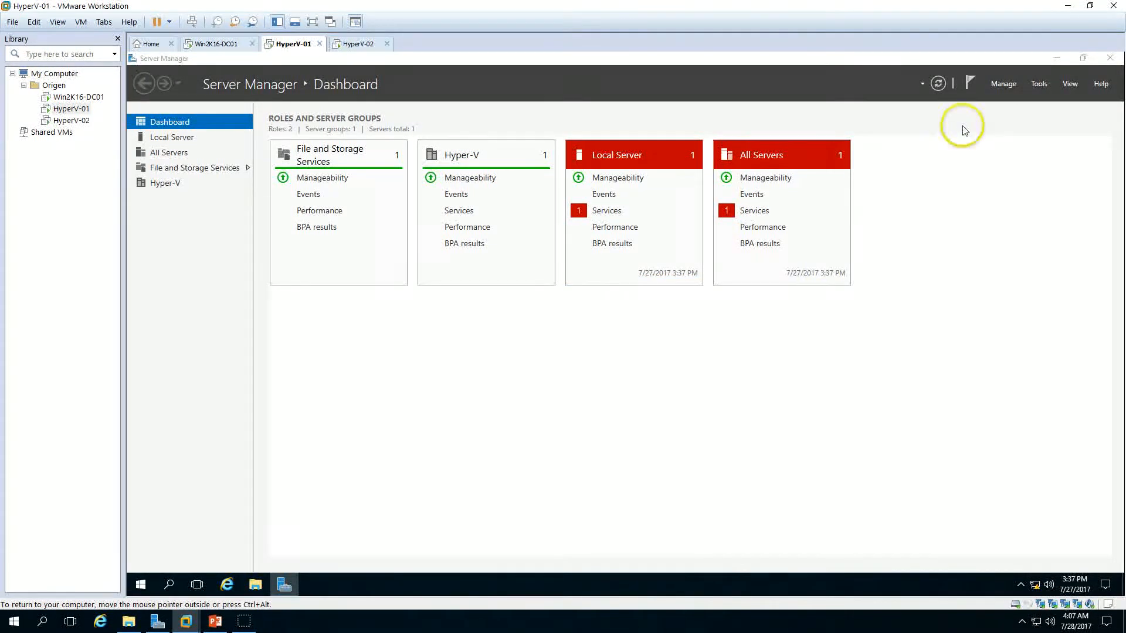
pyautogui.click(753, 212)
pyautogui.click(619, 294)
pyautogui.rightClick(621, 296)
pyautogui.click(634, 304)
pyautogui.click(744, 442)
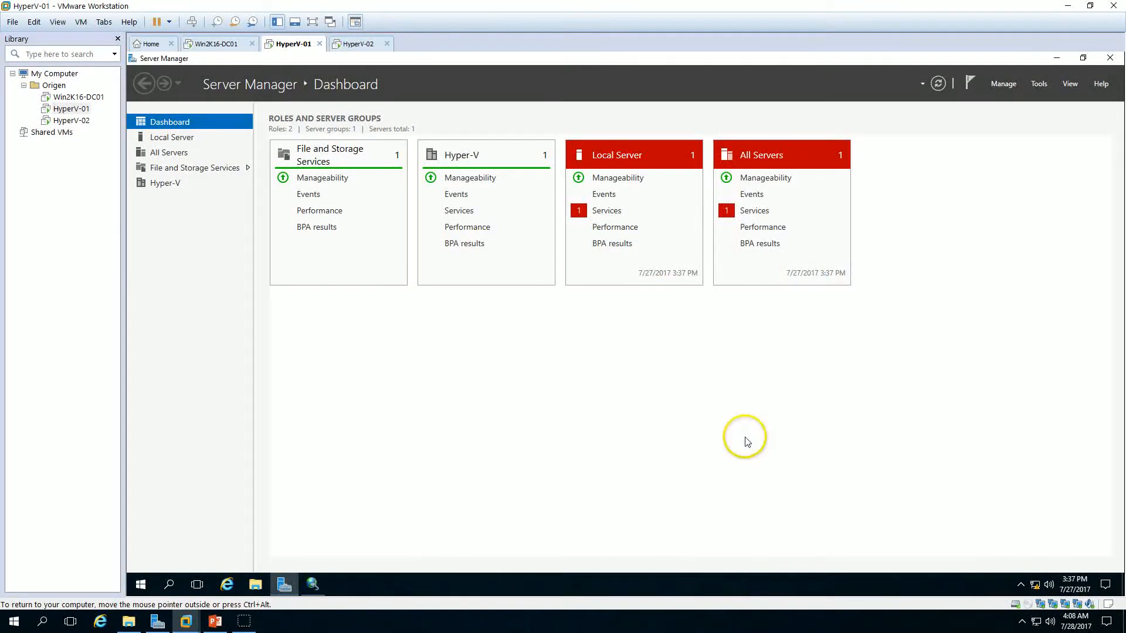
pyautogui.click(937, 83)
pyautogui.click(312, 584)
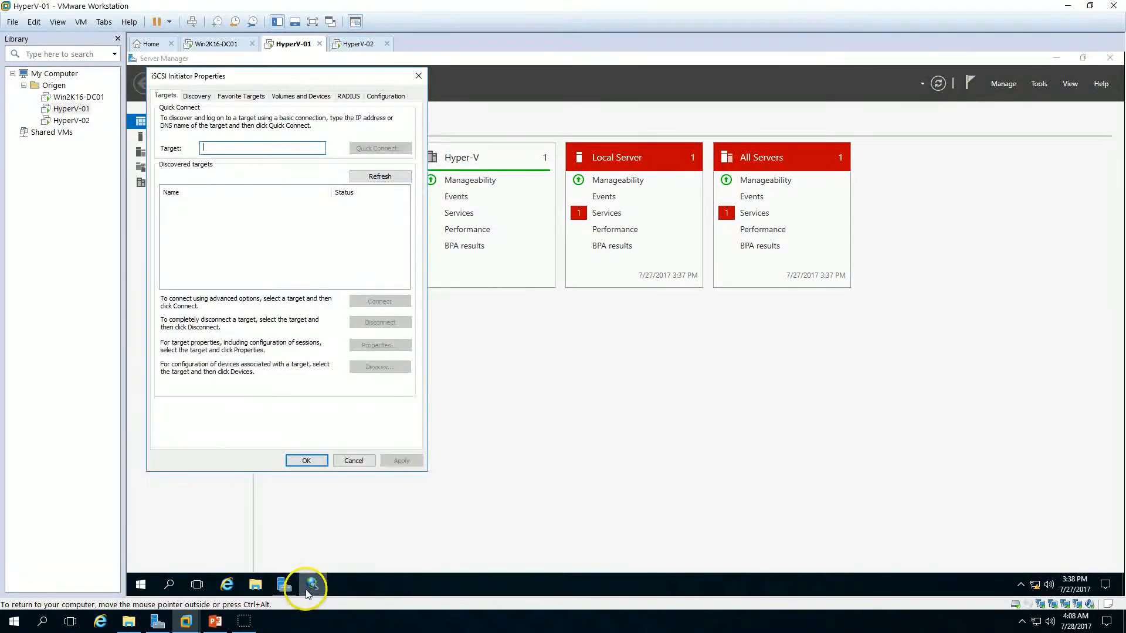
pyautogui.moveTo(330, 81); pyautogui.dragTo(645, 101)
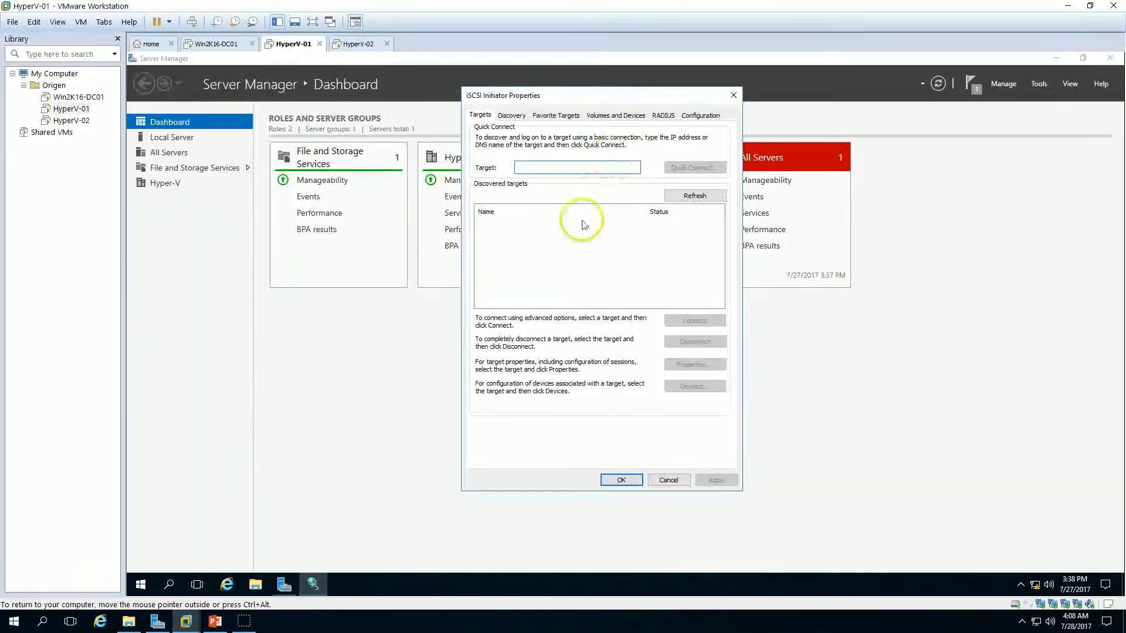
# Step: Open Disk Management and bring the iSCSI Initiator Properties back into view
pyautogui.rightClick(139, 584)
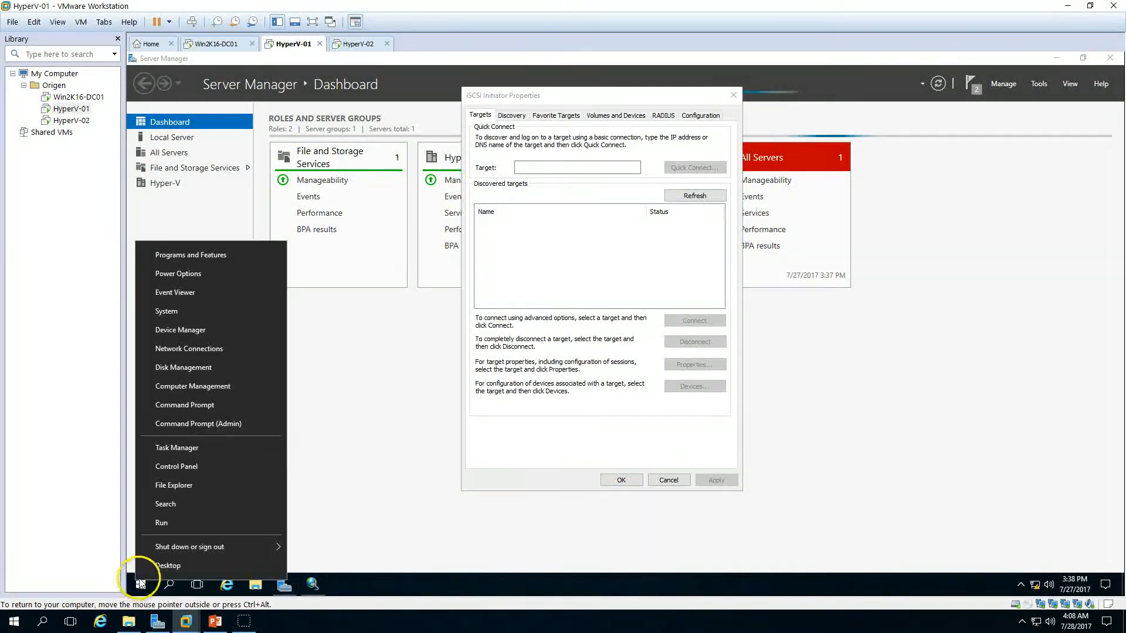
pyautogui.click(197, 371)
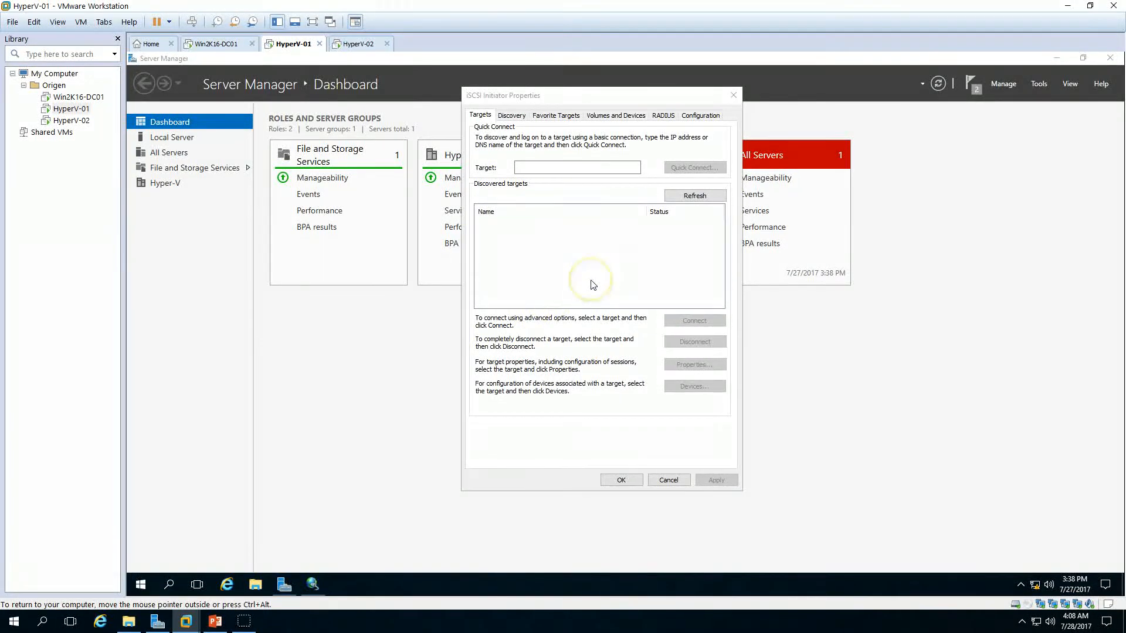
pyautogui.doubleClick(485, 124)
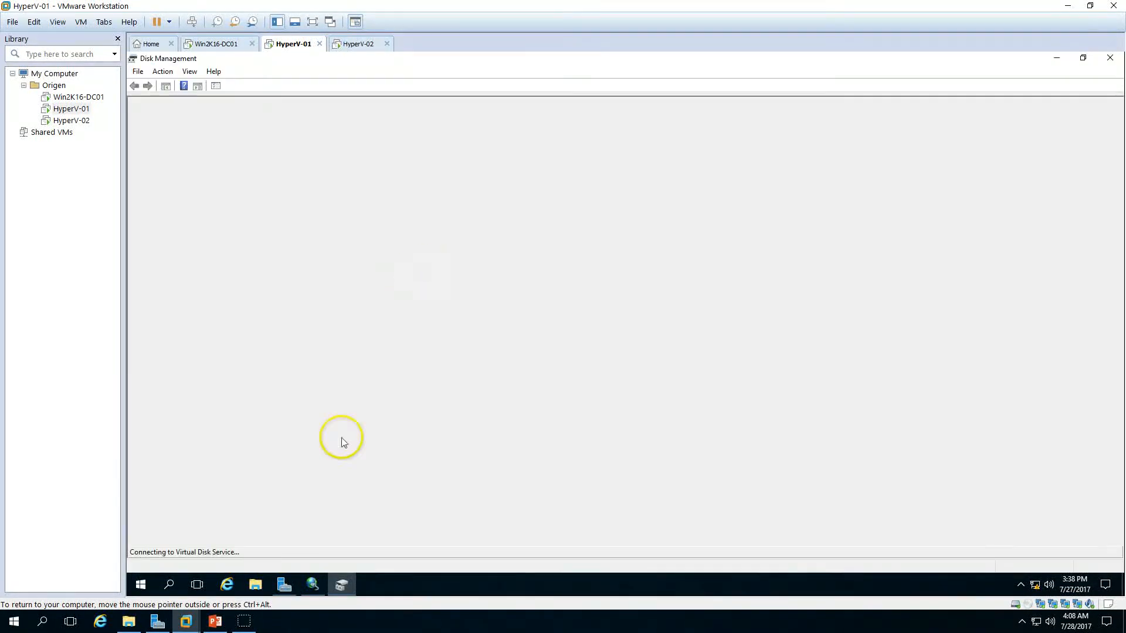
pyautogui.click(314, 588)
# Step: Quick connect to the iSCSI target at 10.10.10.100
pyautogui.moveTo(583, 99); pyautogui.dragTo(641, 111)
pyautogui.click(587, 175)
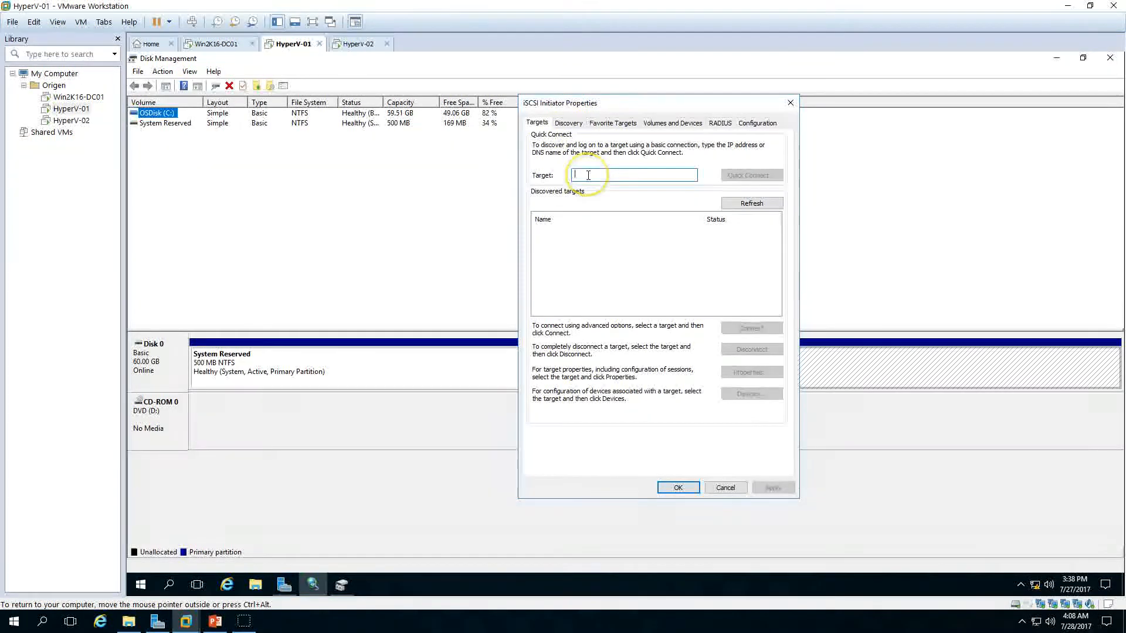
pyautogui.write('10.10.10.100')
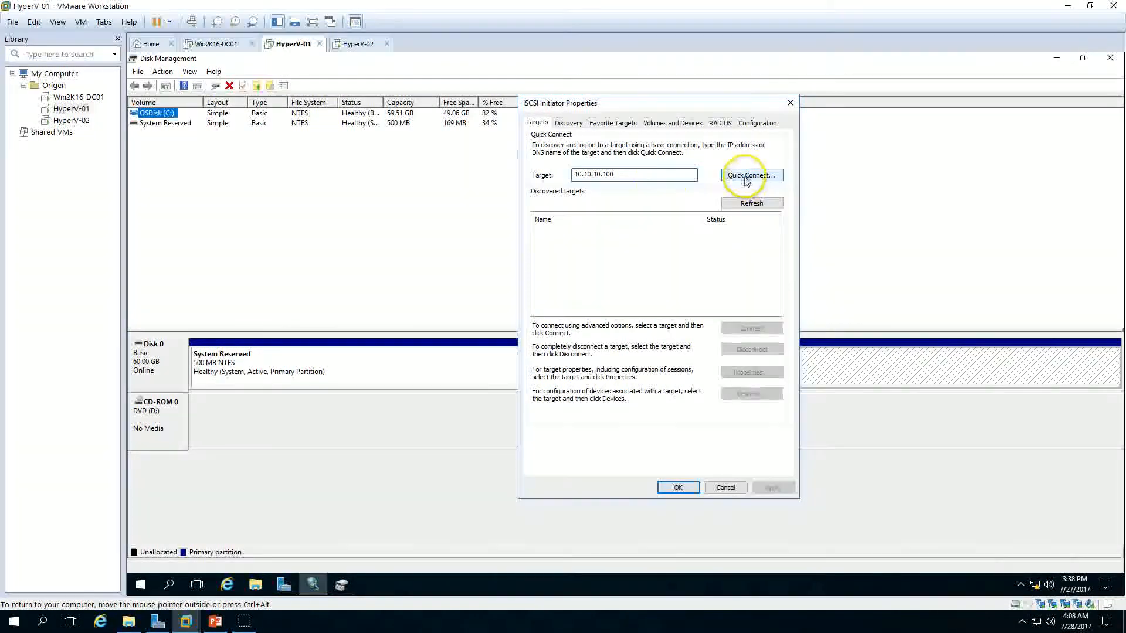
pyautogui.moveTo(648, 175); pyautogui.dragTo(540, 176)
pyautogui.click(636, 174)
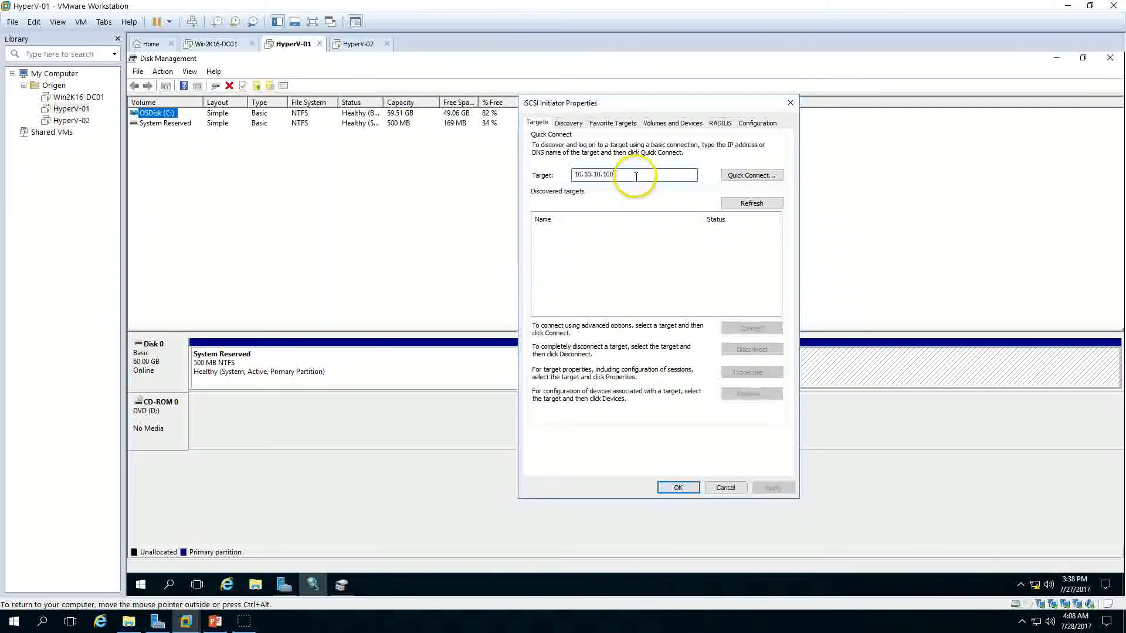
pyautogui.click(759, 178)
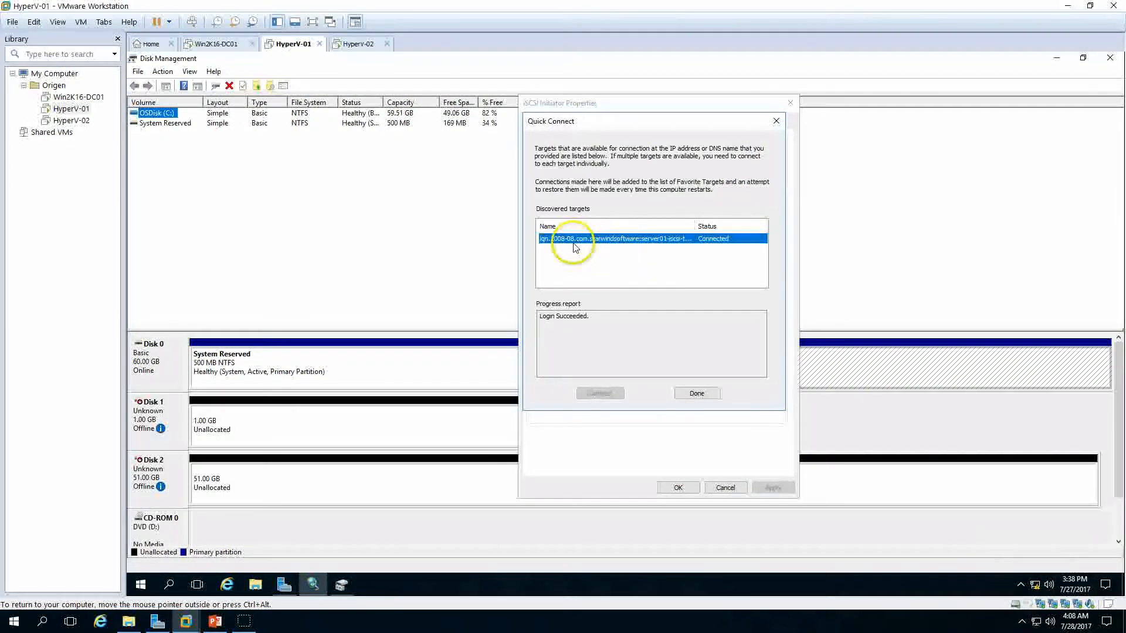
pyautogui.click(697, 393)
pyautogui.moveTo(172, 434)
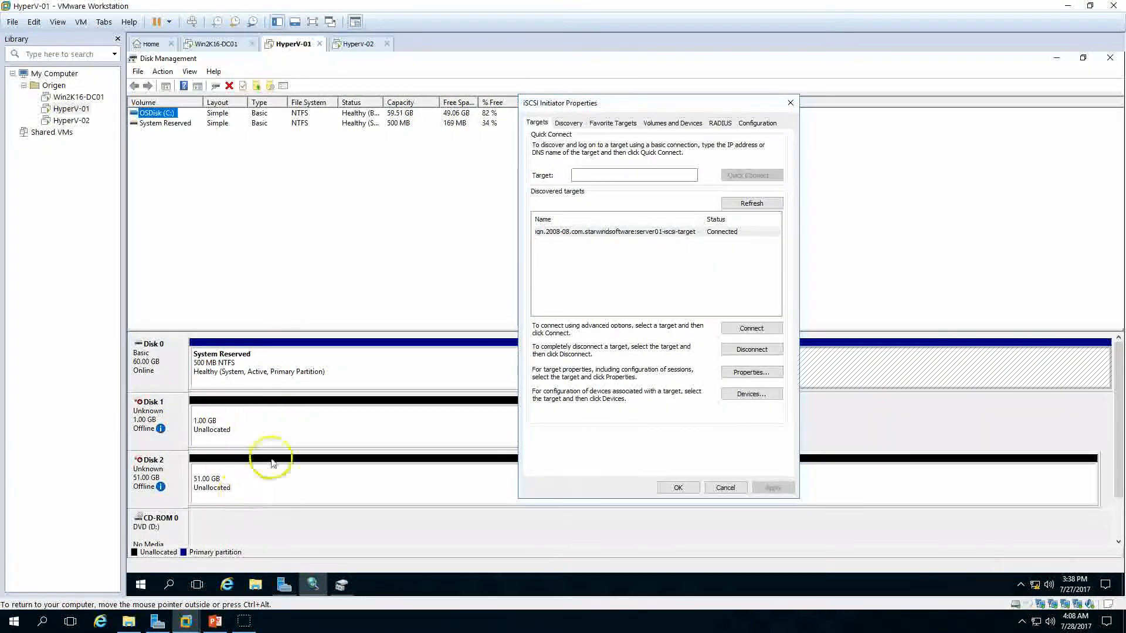
# Step: Disconnect all sessions of the discovered StarWind iSCSI target
pyautogui.click(682, 233)
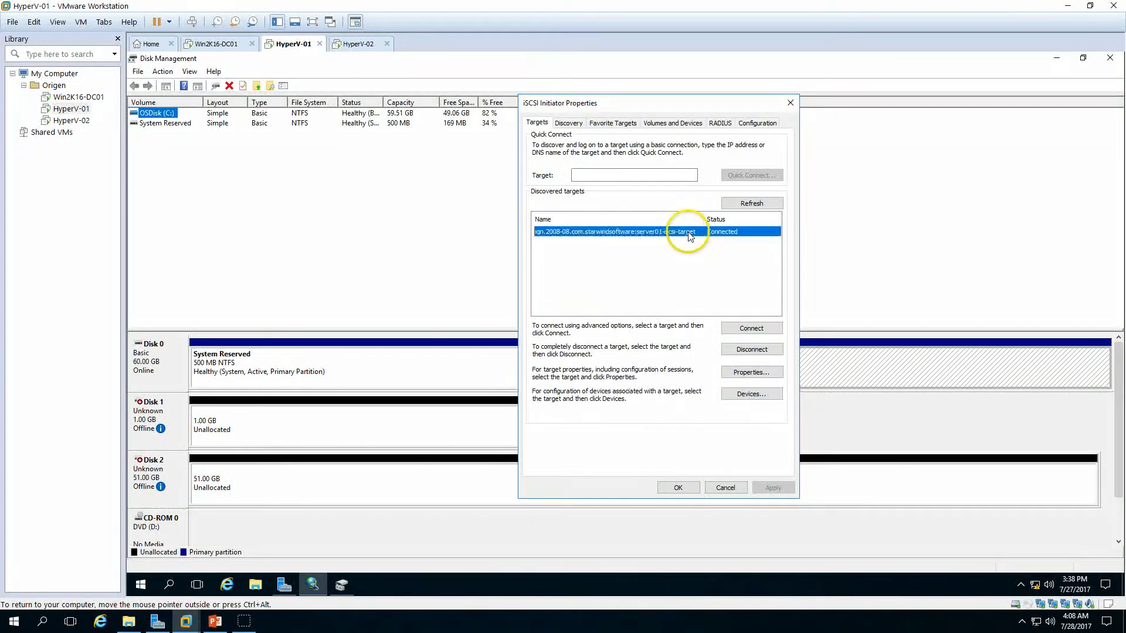
pyautogui.click(752, 350)
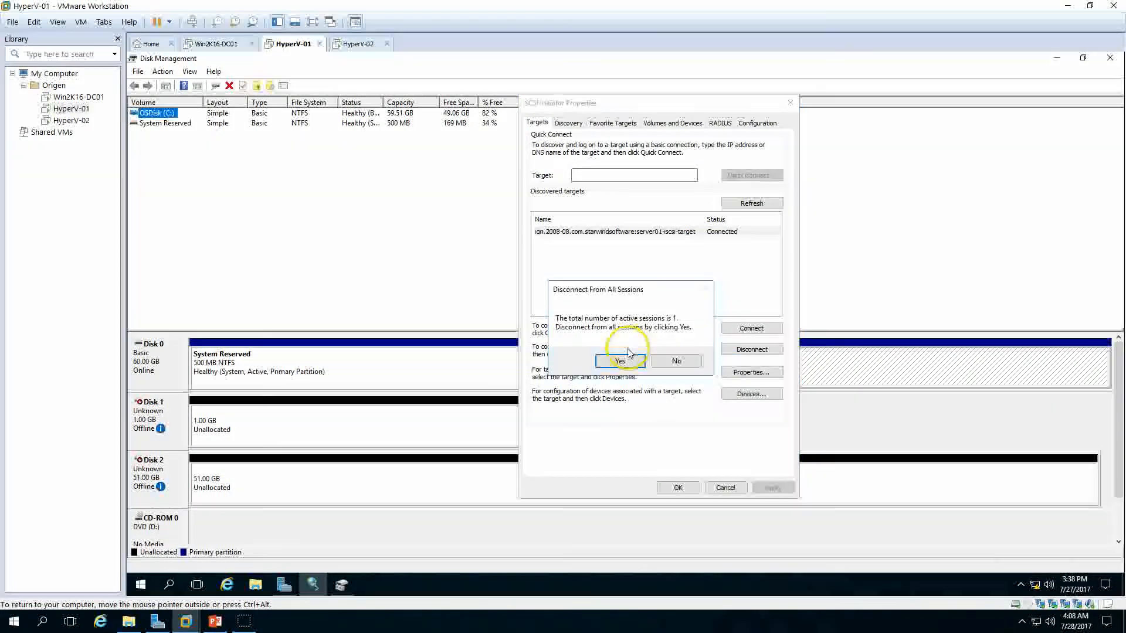
pyautogui.click(621, 360)
# Step: Reconnect the StarWind iSCSI target with multi-path enabled
pyautogui.click(651, 234)
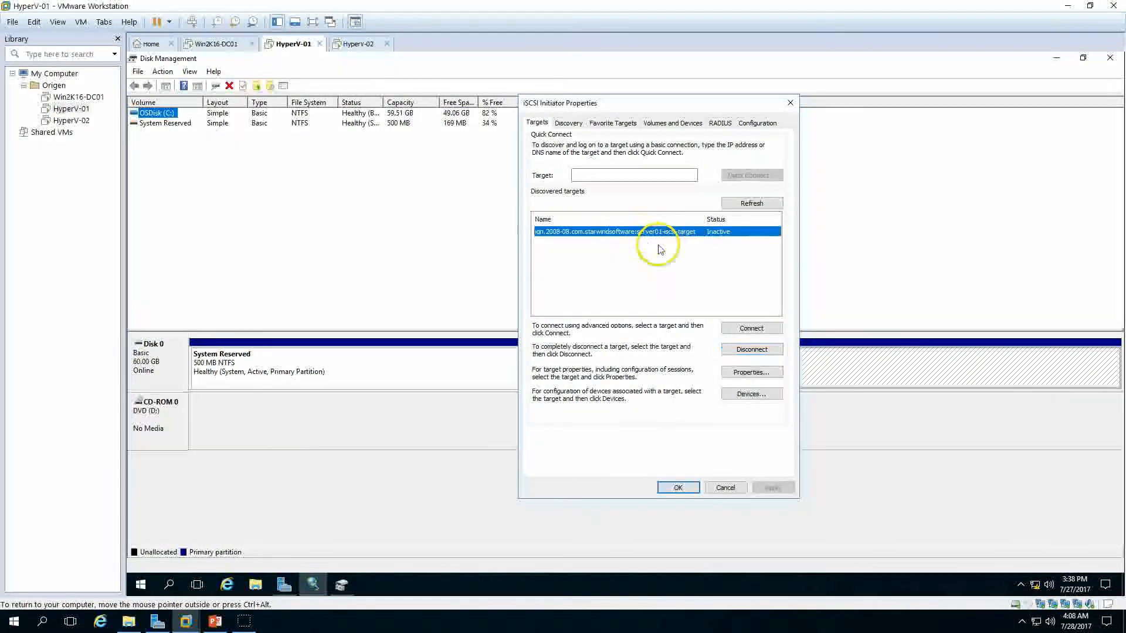
pyautogui.click(752, 329)
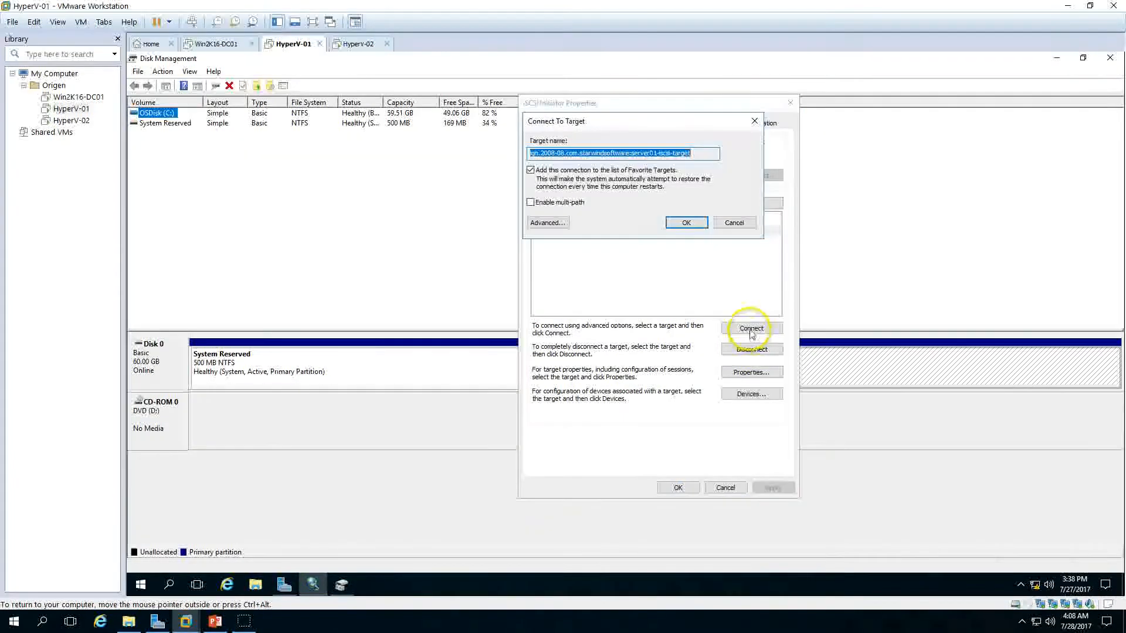
pyautogui.click(554, 205)
pyautogui.click(684, 223)
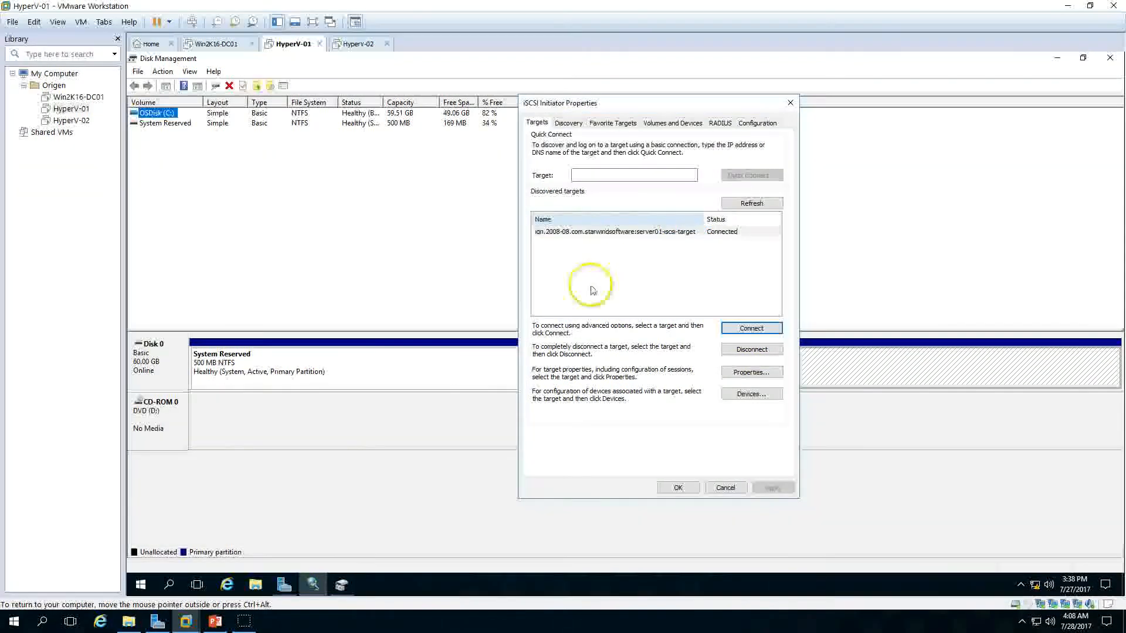
# Step: Check the cluster steps slide, then close the iSCSI Initiator Properties
pyautogui.click(215, 622)
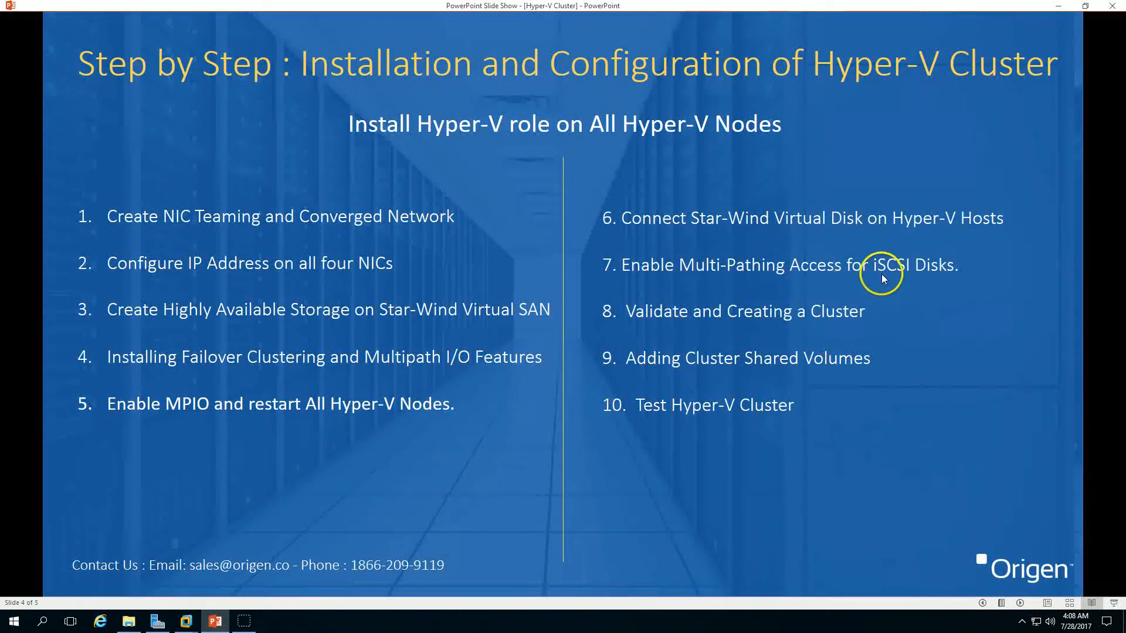
pyautogui.click(217, 623)
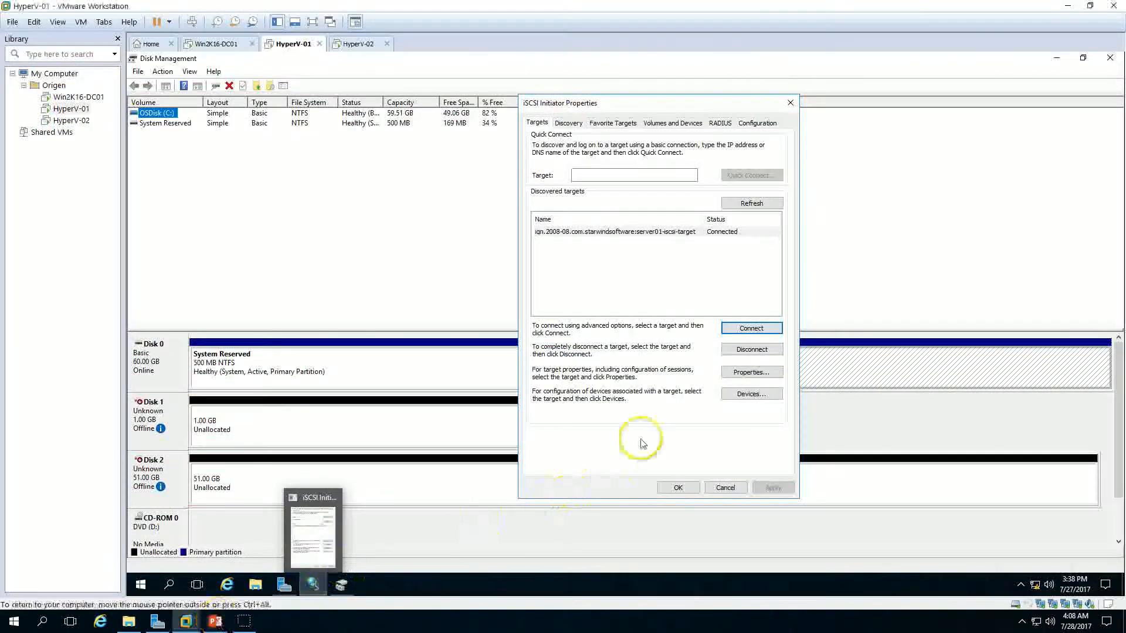
pyautogui.click(678, 488)
# Step: Bring Disk 1 and Disk 2 online in Disk Management
pyautogui.rightClick(277, 425)
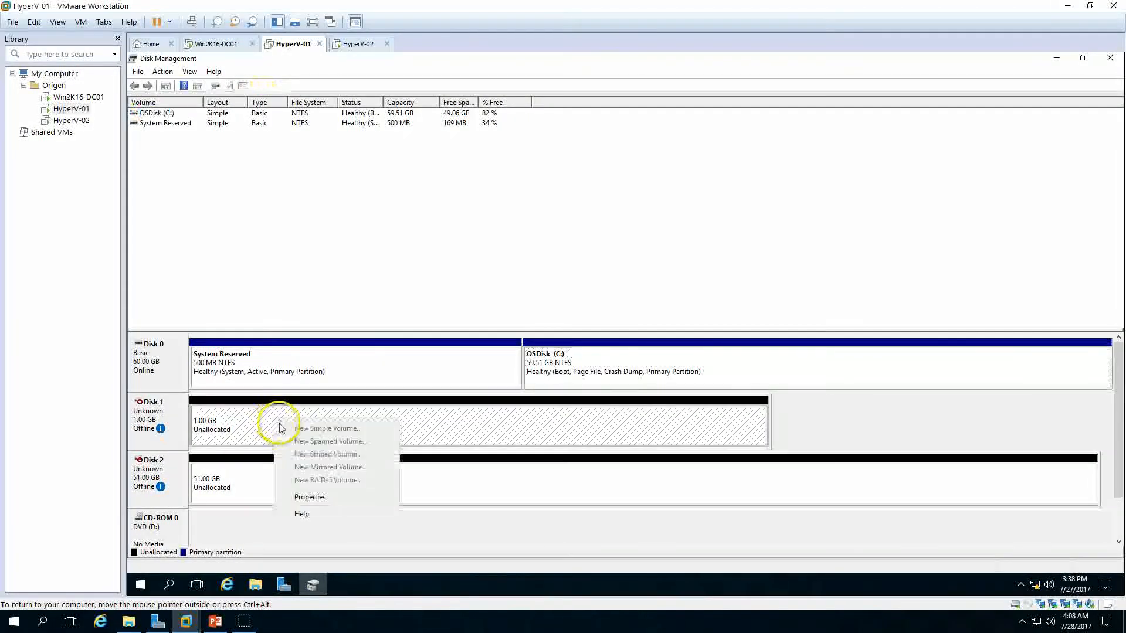
pyautogui.rightClick(176, 426)
pyautogui.click(197, 424)
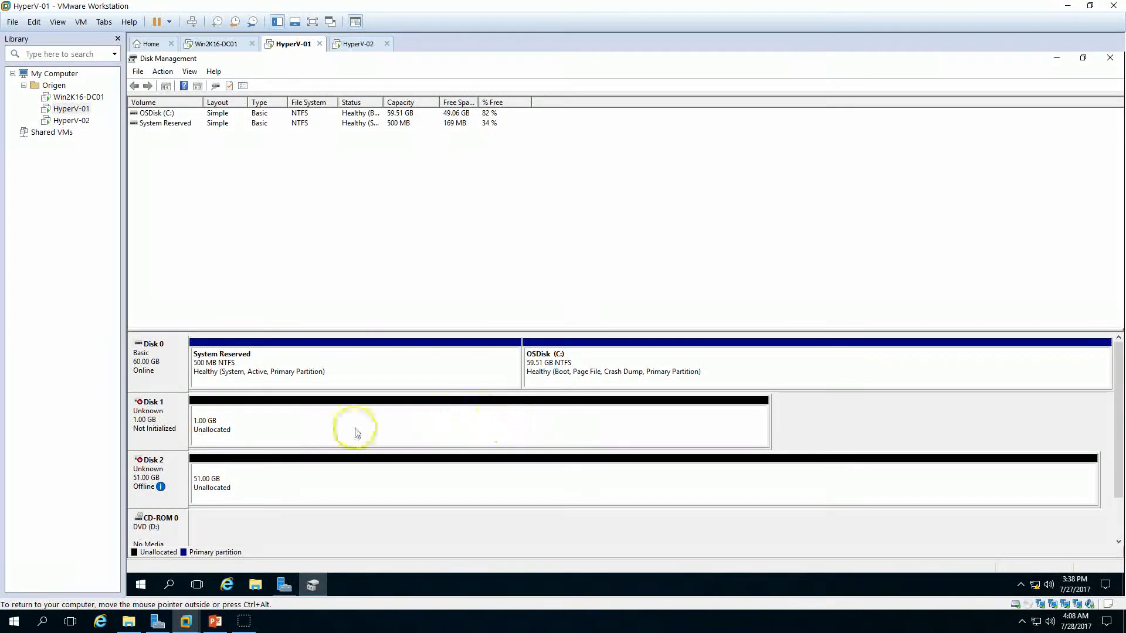
pyautogui.rightClick(169, 469)
pyautogui.click(190, 471)
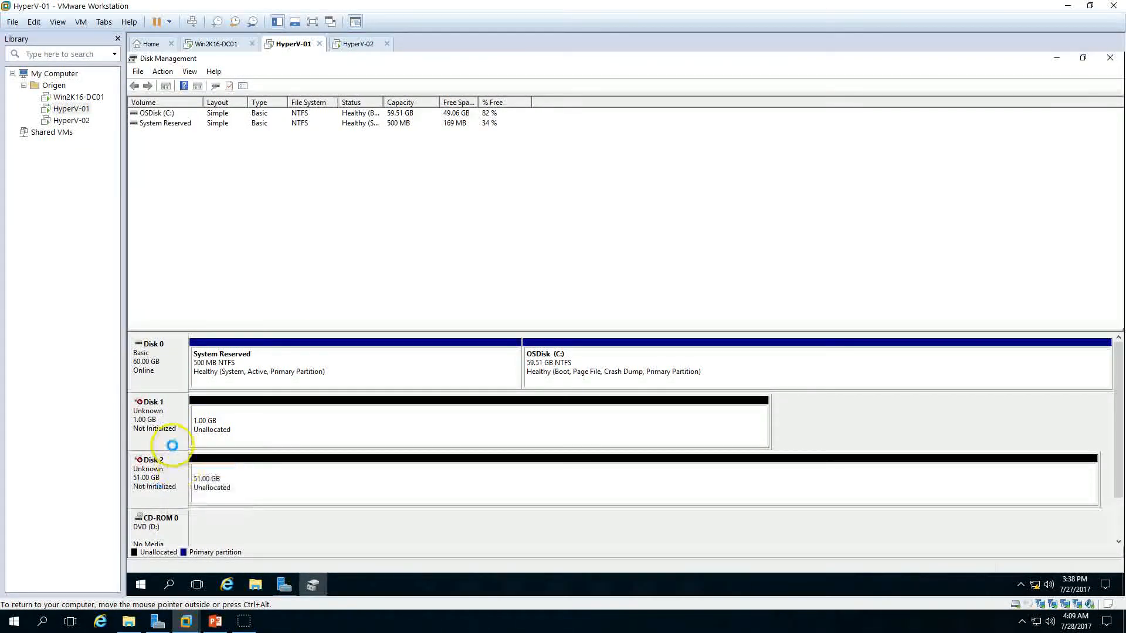
# Step: Initialize Disk 1 and Disk 2 with the MBR partition style
pyautogui.rightClick(166, 424)
pyautogui.click(205, 435)
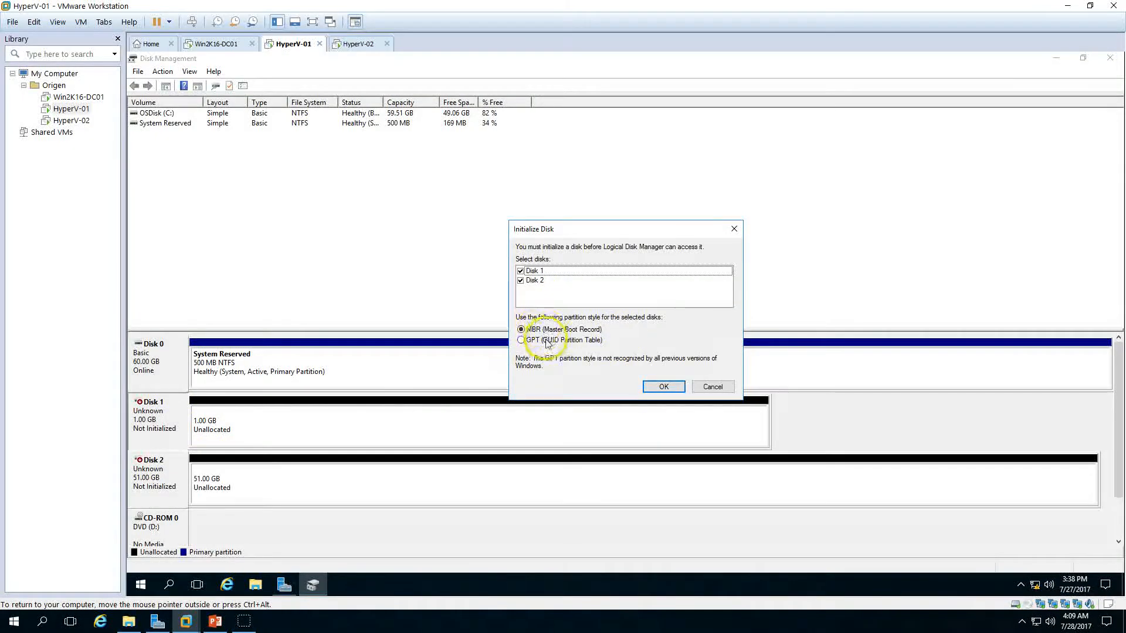
pyautogui.click(663, 387)
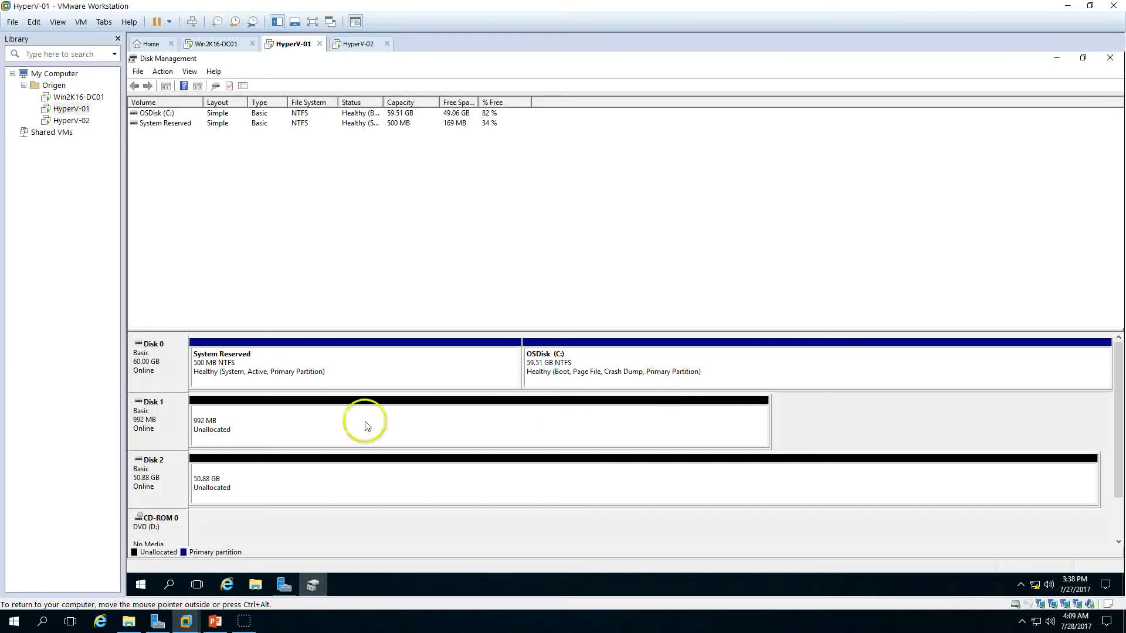
# Step: Create a new simple NTFS volume on Disk 1 with drive letter Q and label QuorumDisk
pyautogui.click(342, 418)
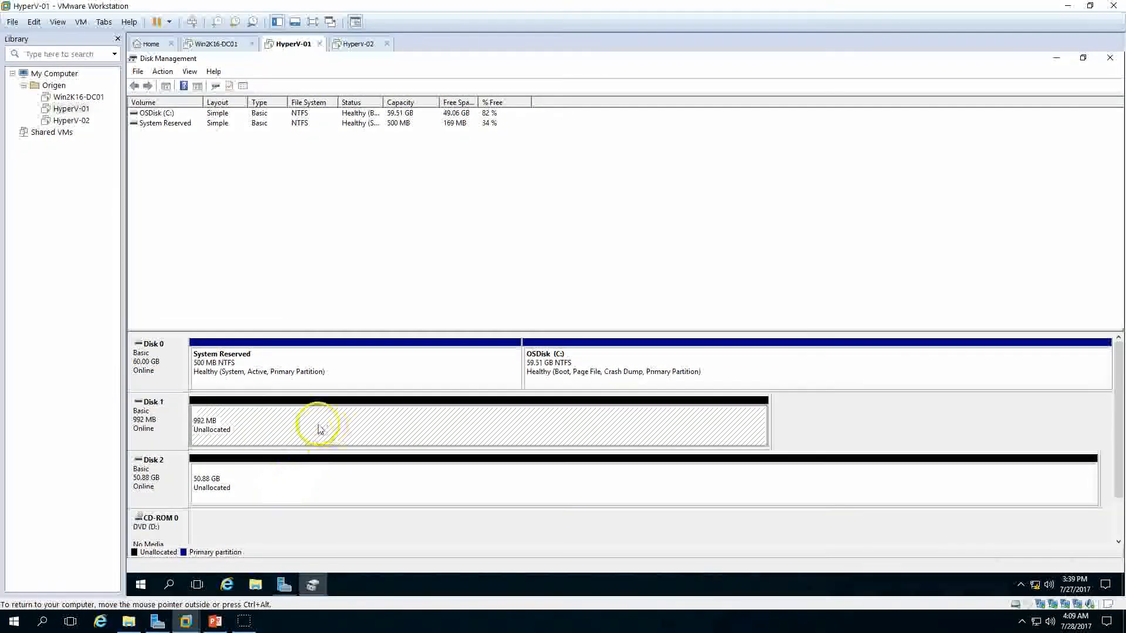
pyautogui.rightClick(340, 432)
pyautogui.click(363, 441)
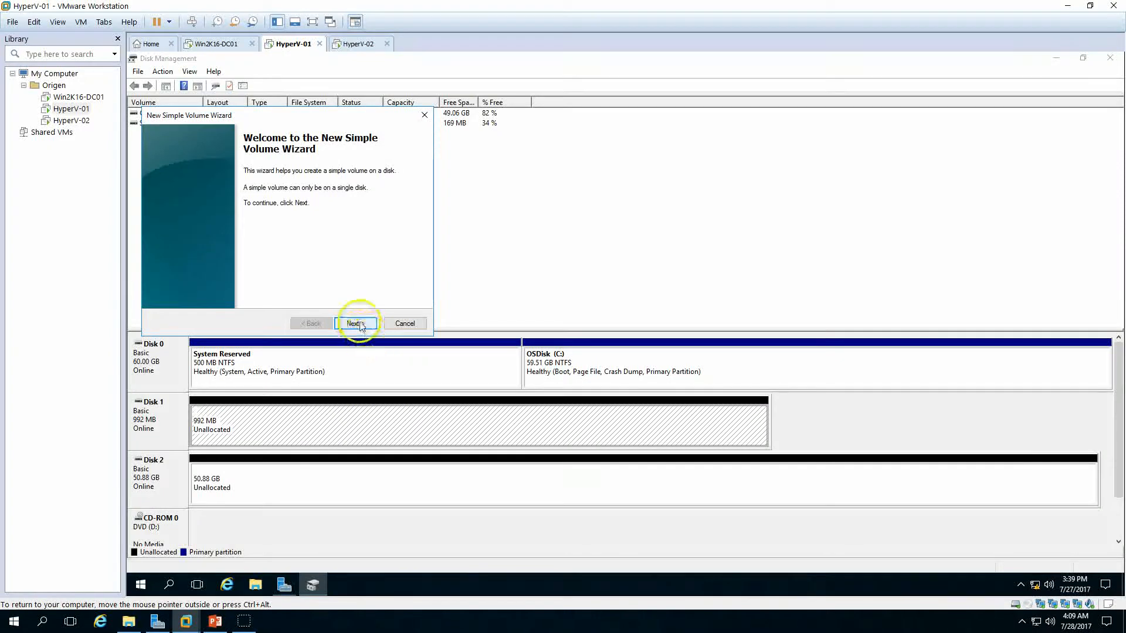
pyautogui.click(355, 324)
pyautogui.click(356, 323)
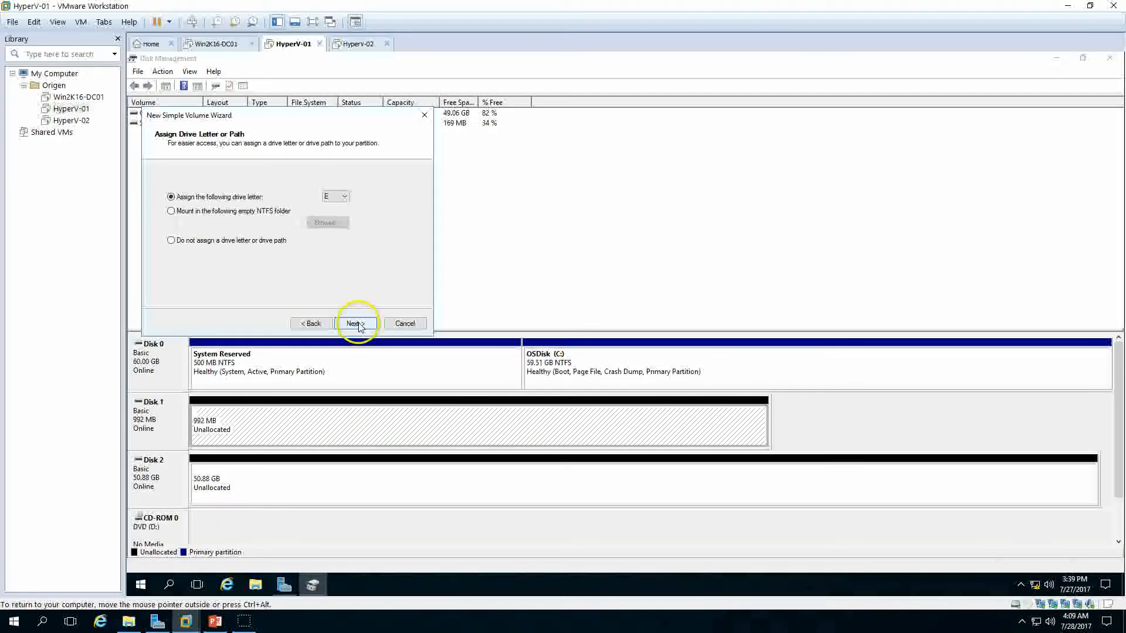
pyautogui.click(337, 197)
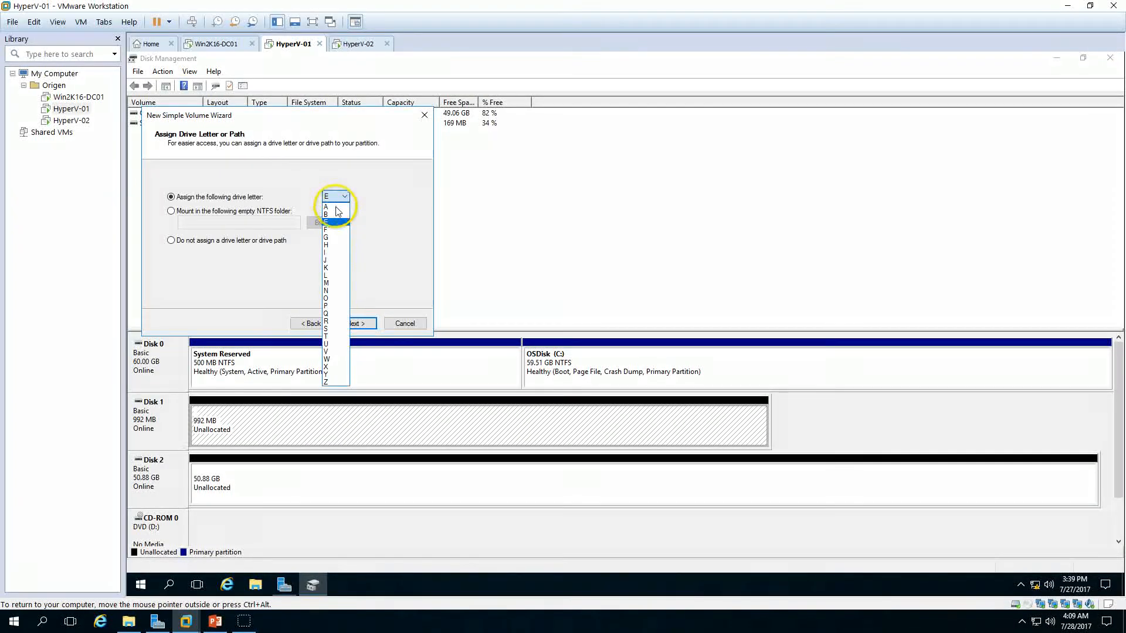
pyautogui.click(327, 313)
pyautogui.click(354, 324)
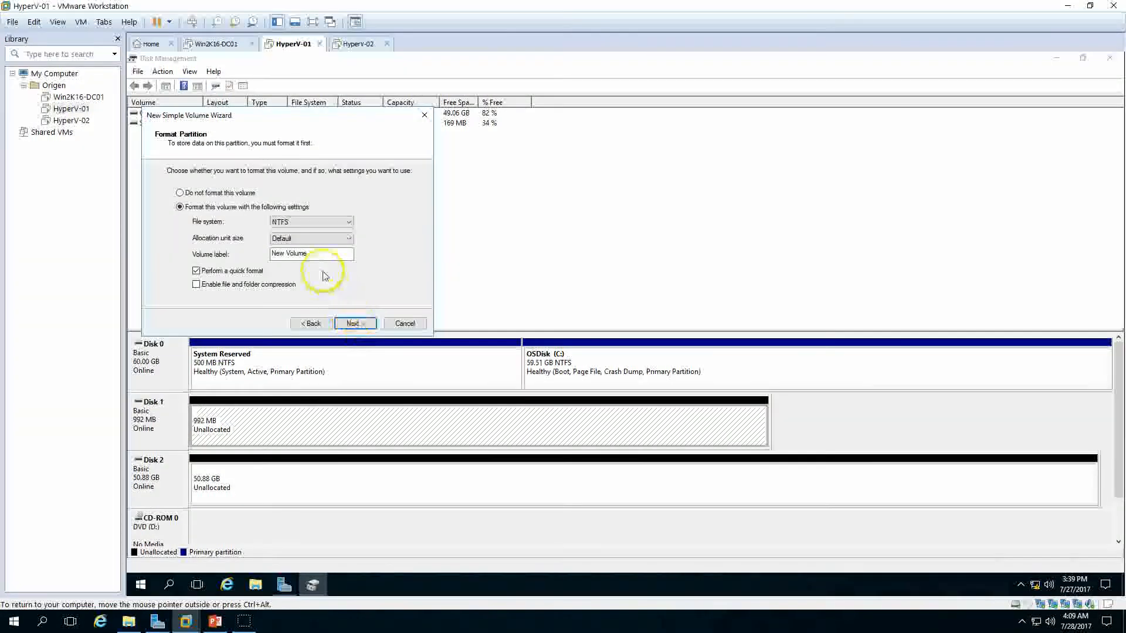
pyautogui.write('QuorumDisk')
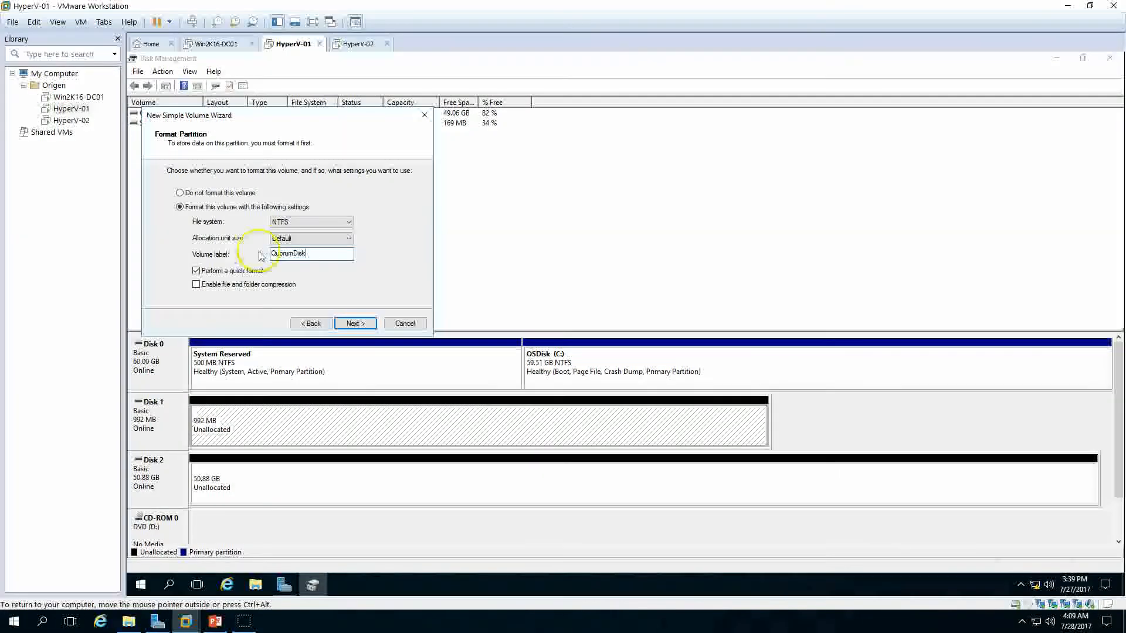
pyautogui.click(351, 323)
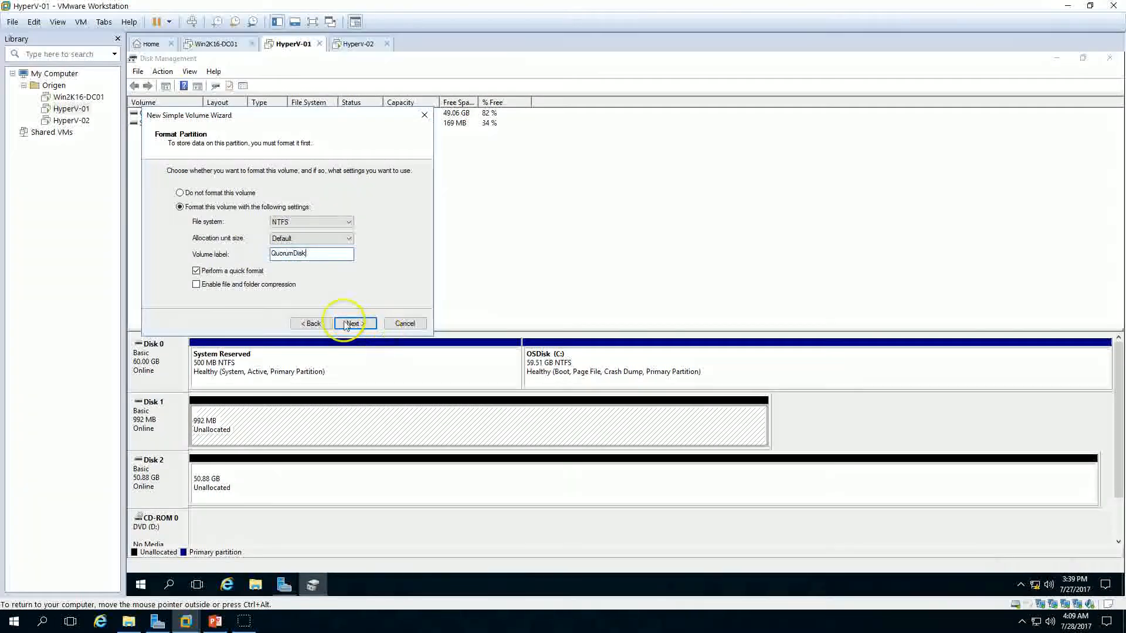
pyautogui.click(352, 324)
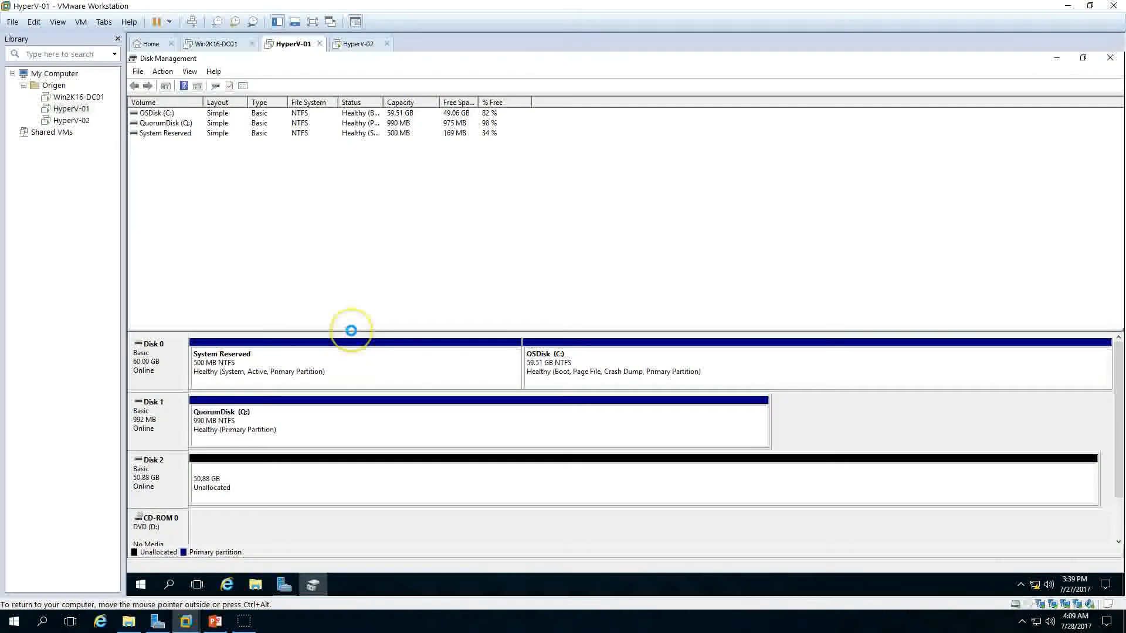
# Step: Change the DVD drive's letter to Y
pyautogui.rightClick(178, 468)
pyautogui.click(193, 466)
pyautogui.click(585, 344)
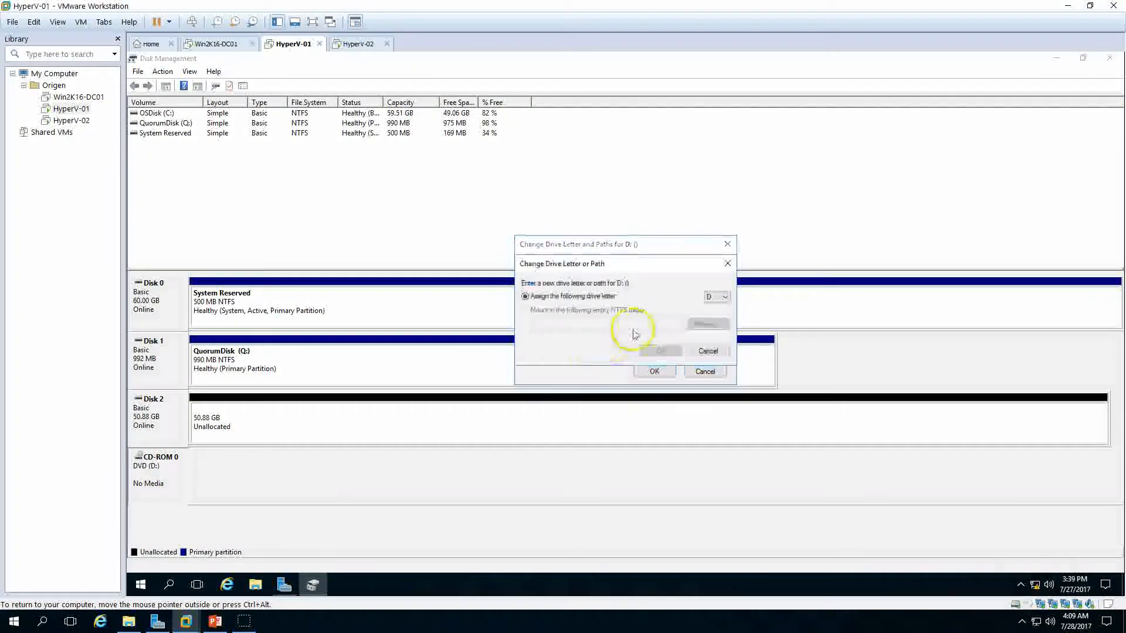
pyautogui.click(717, 297)
pyautogui.click(714, 488)
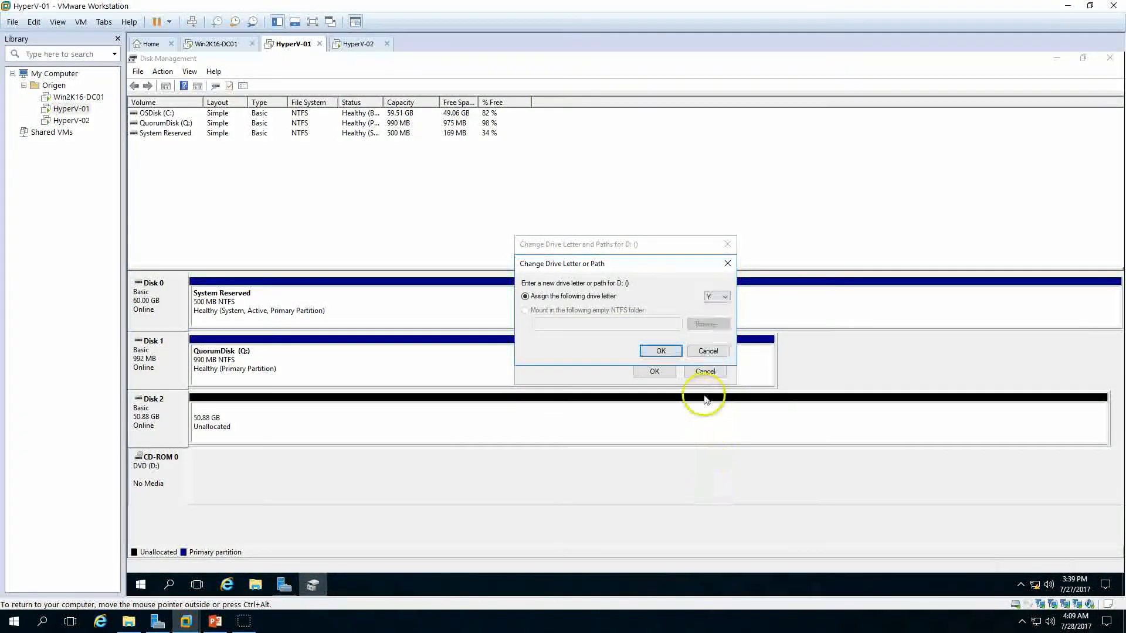
pyautogui.click(657, 351)
pyautogui.click(665, 360)
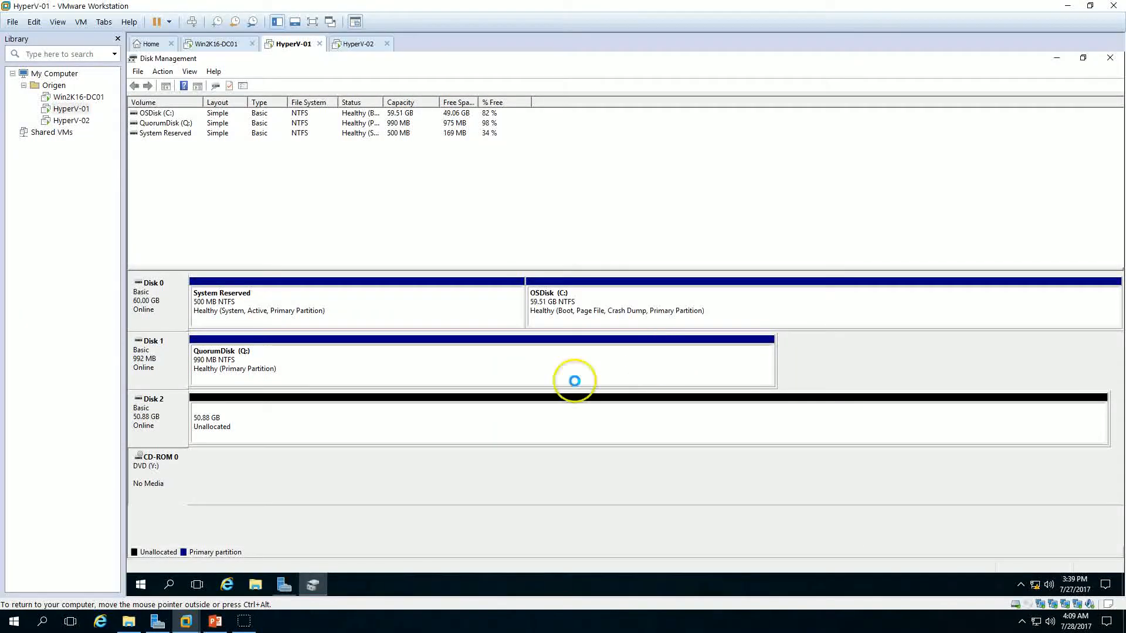
# Step: Create a new simple NTFS volume on Disk 2 using its full size, drive letter D and label iSCSI-Disk01
pyautogui.click(241, 417)
pyautogui.rightClick(243, 418)
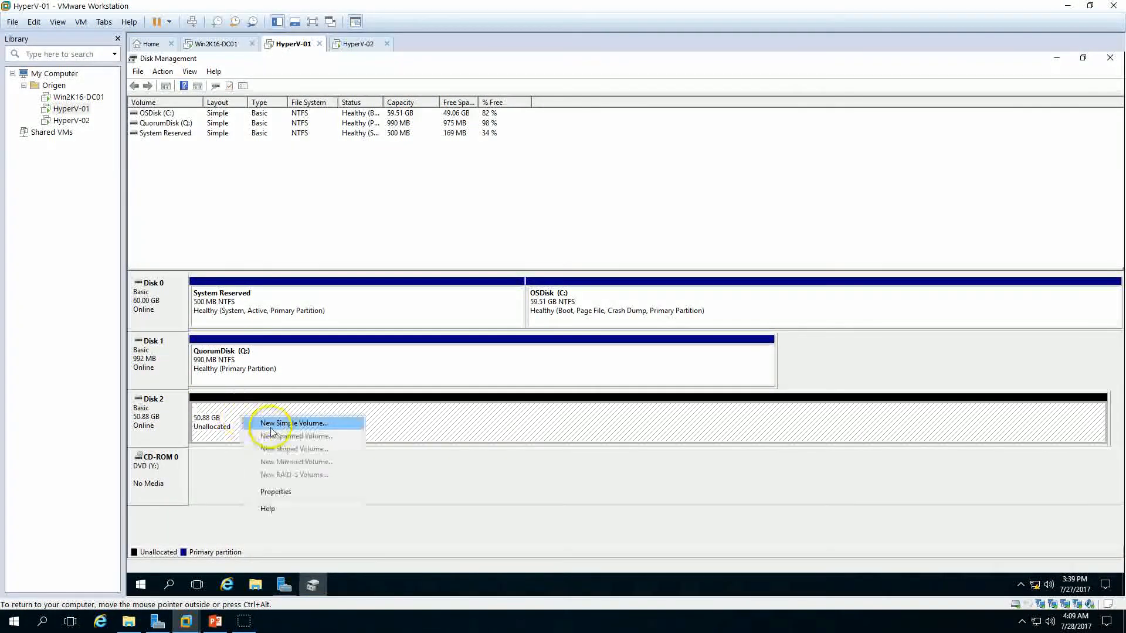
pyautogui.click(266, 424)
pyautogui.click(366, 329)
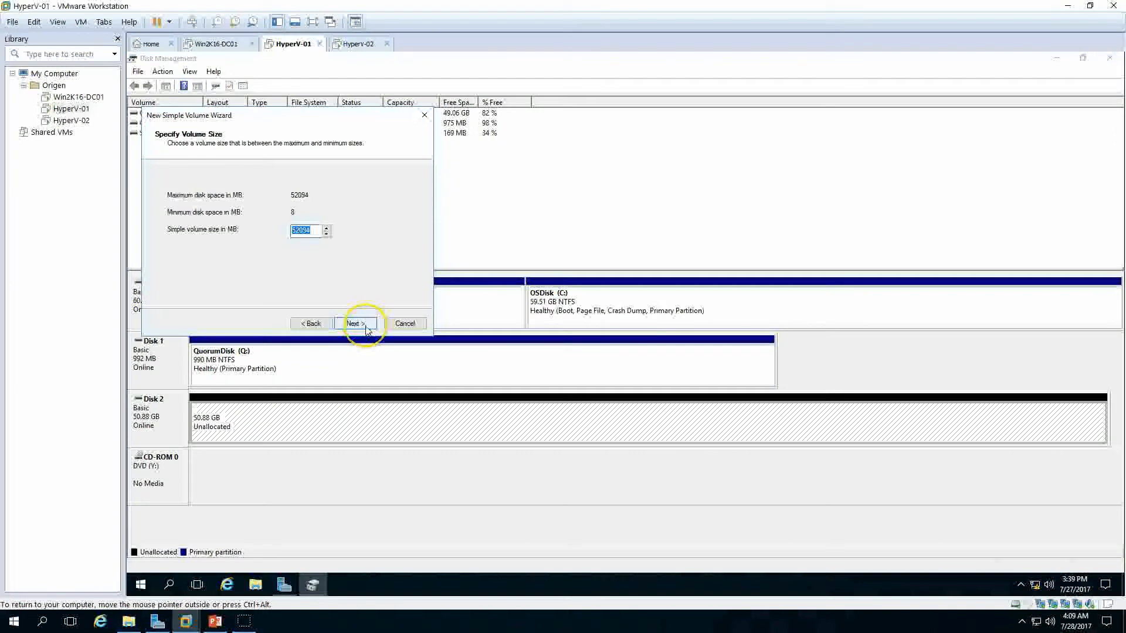
pyautogui.click(366, 329)
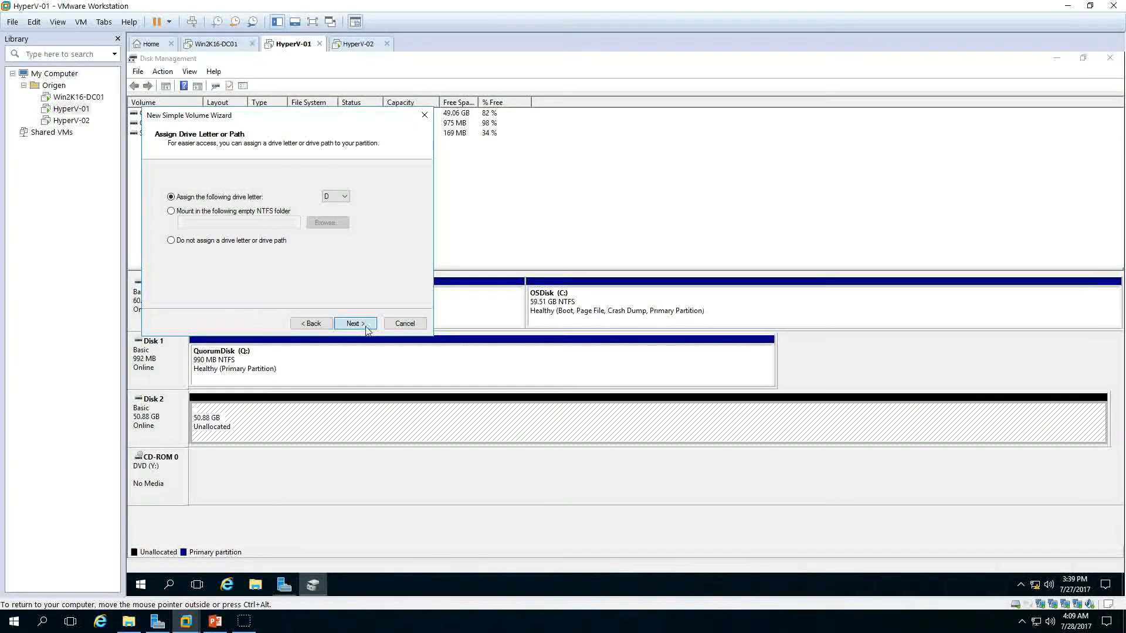
pyautogui.click(355, 323)
pyautogui.press('BackSpace')
pyautogui.write('iSCSI-Disk01')
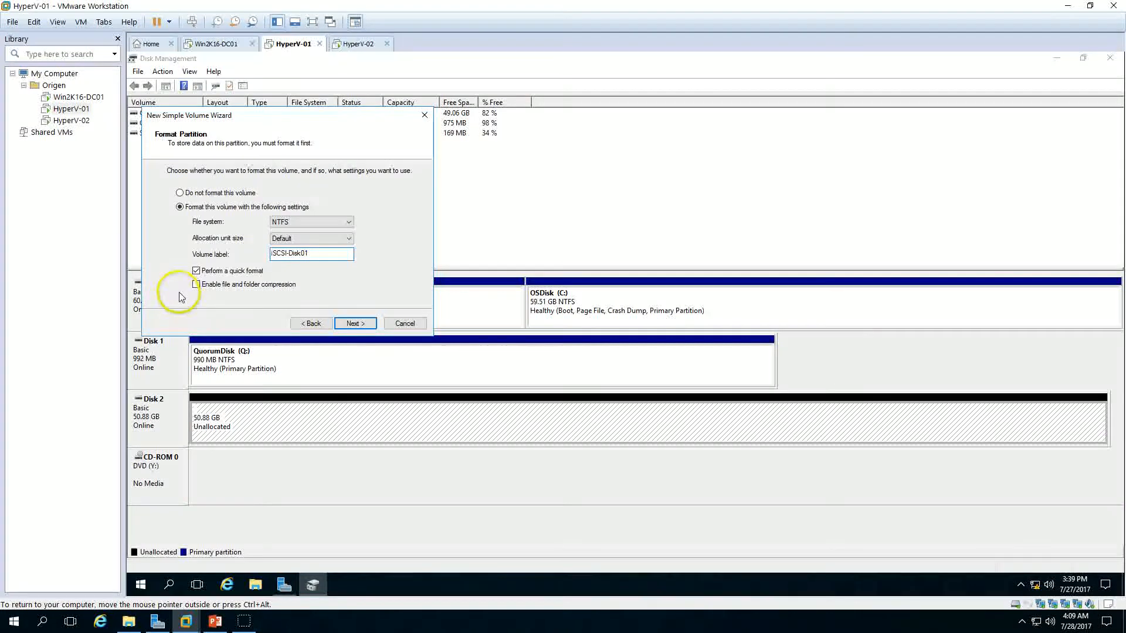
pyautogui.click(355, 323)
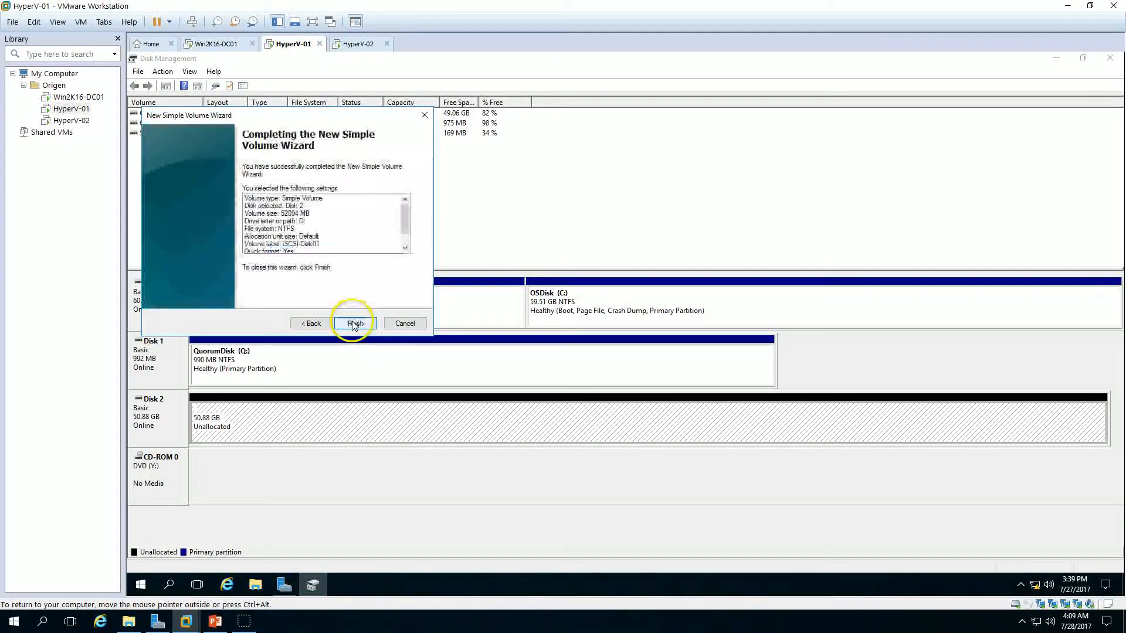
pyautogui.click(357, 323)
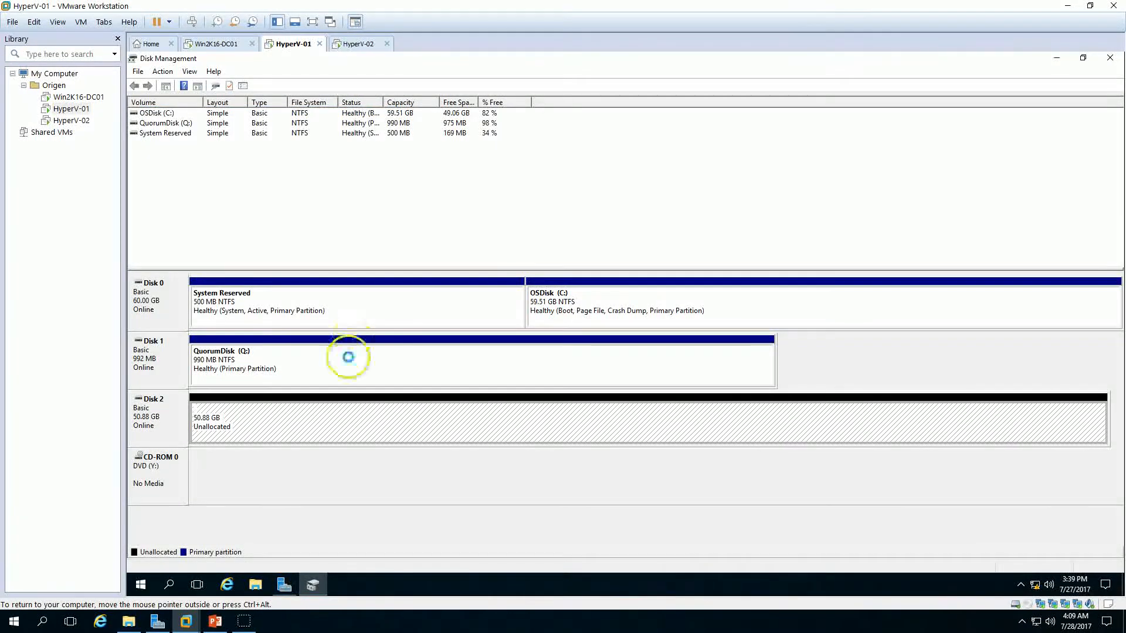
# Step: Open This PC in File Explorer to inspect the new iSCSI-Disk01 and QuorumDisk drives
pyautogui.click(256, 588)
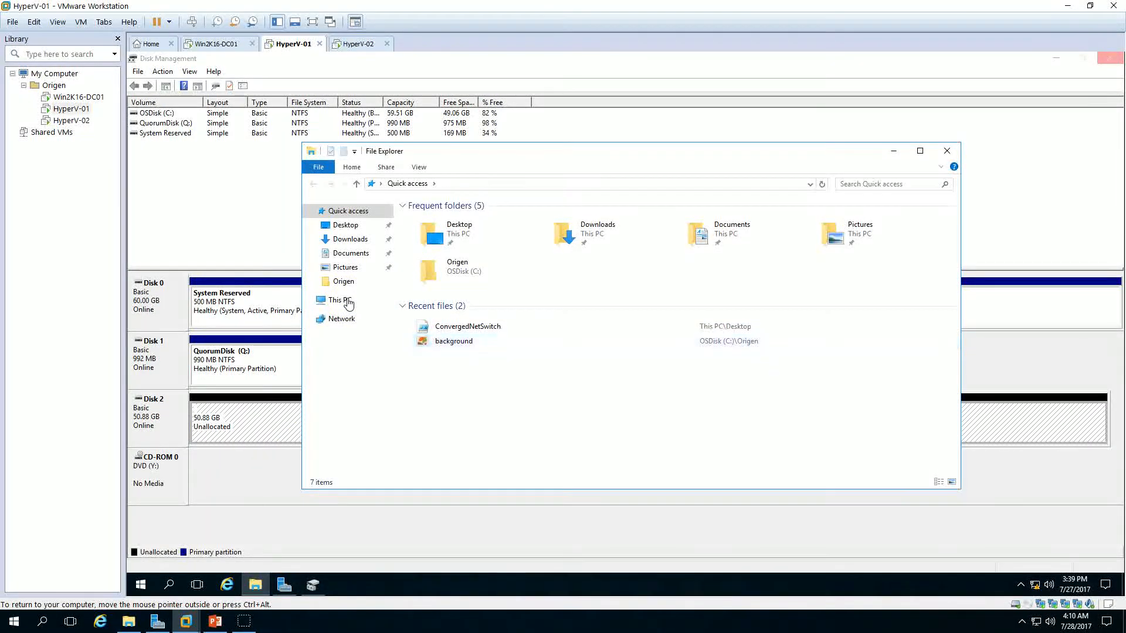
pyautogui.click(347, 300)
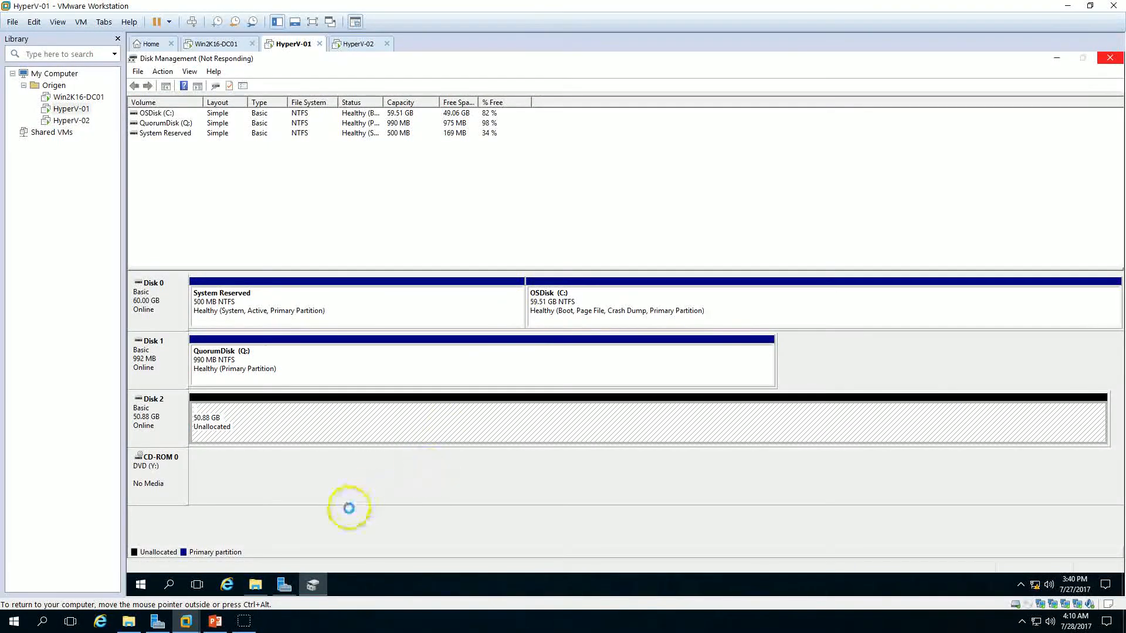
pyautogui.click(255, 584)
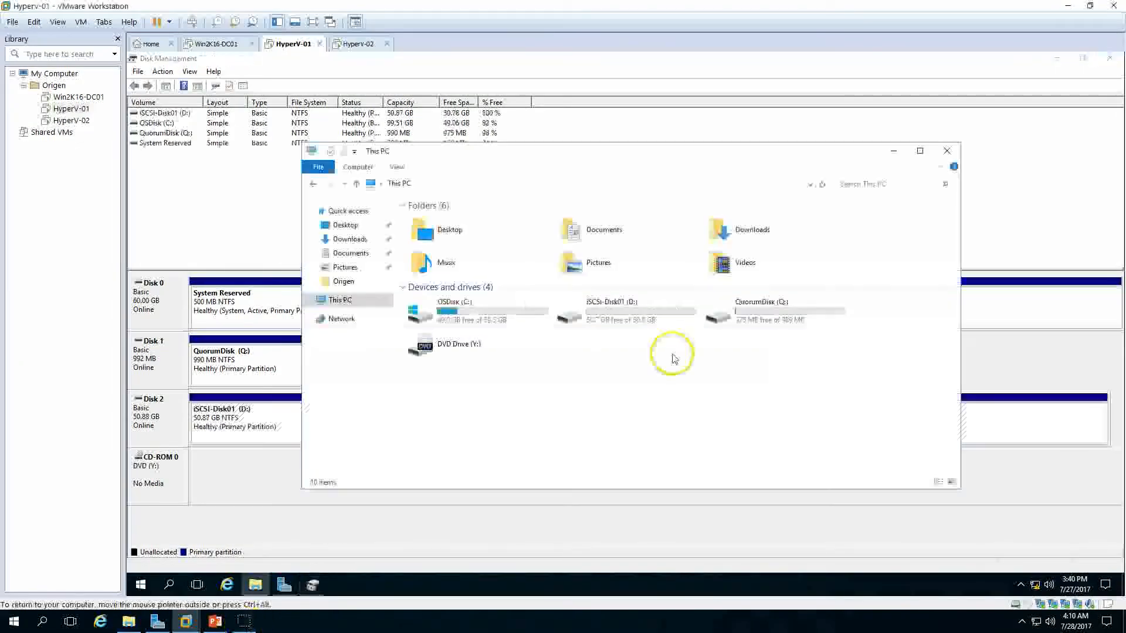
pyautogui.click(636, 324)
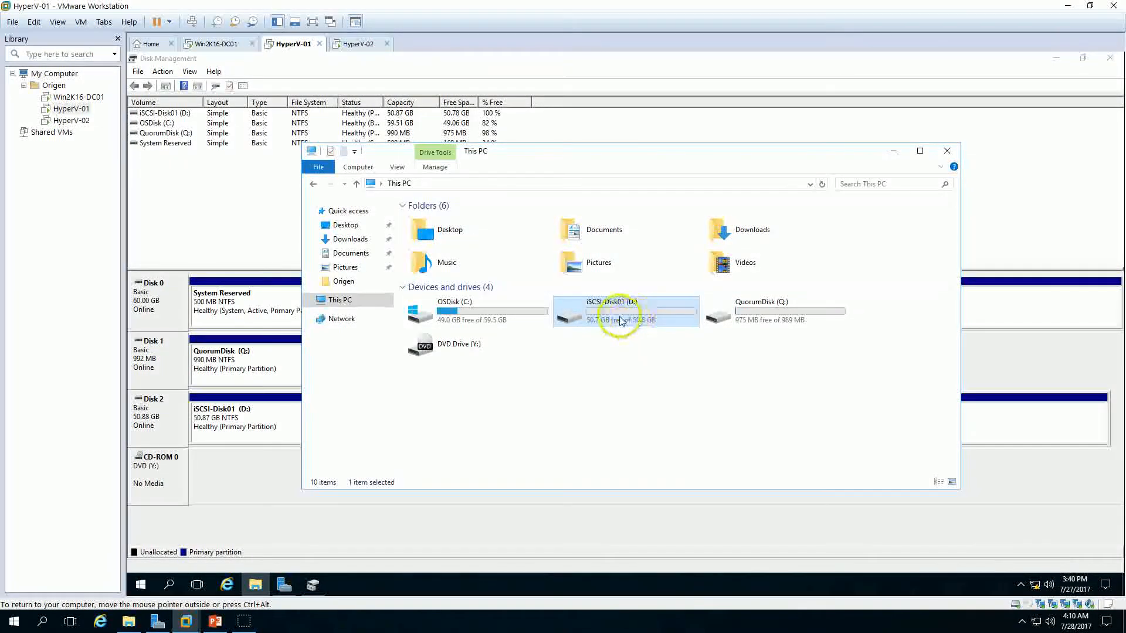
pyautogui.click(661, 347)
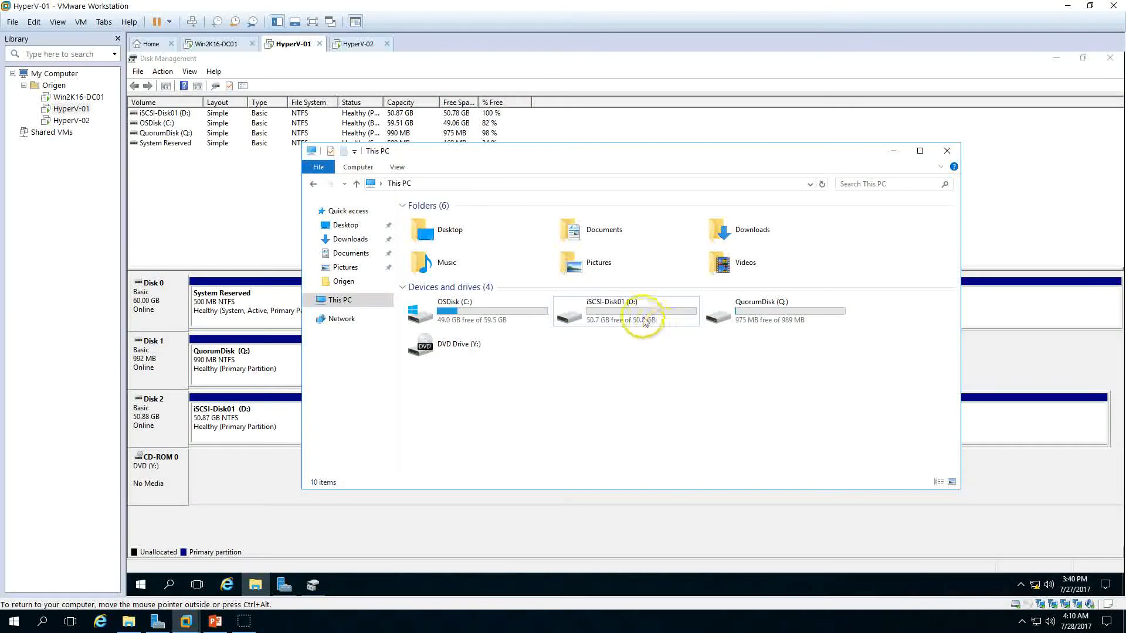
pyautogui.click(643, 320)
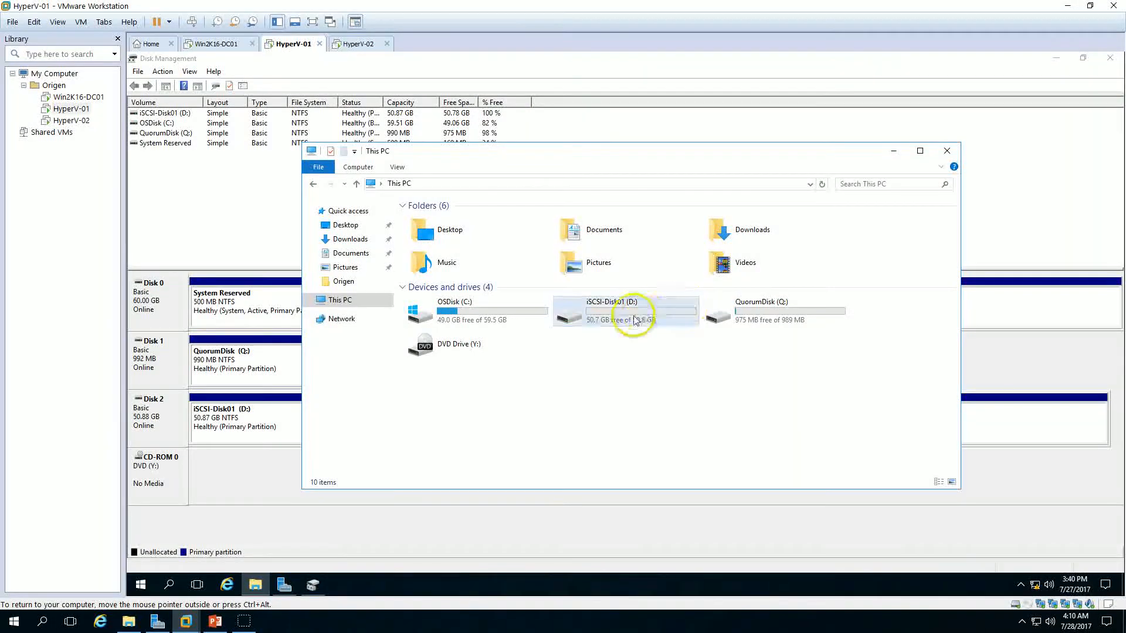
# Step: Switch to the HyperV-02 virtual machine and sign in with the administrator account password
pyautogui.click(353, 44)
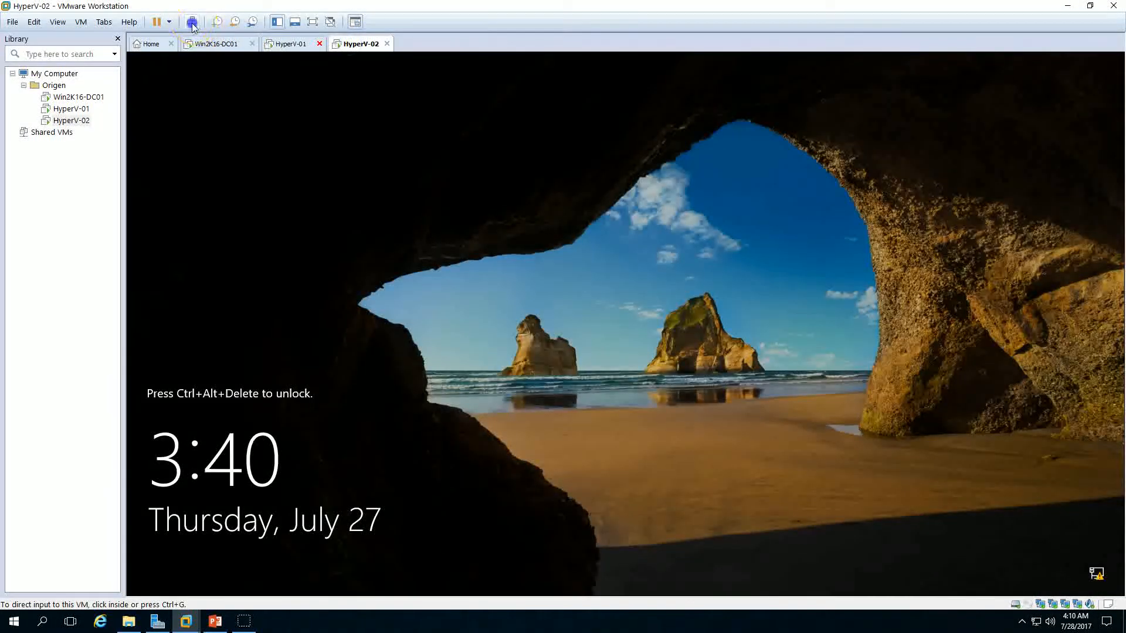
pyautogui.click(529, 261)
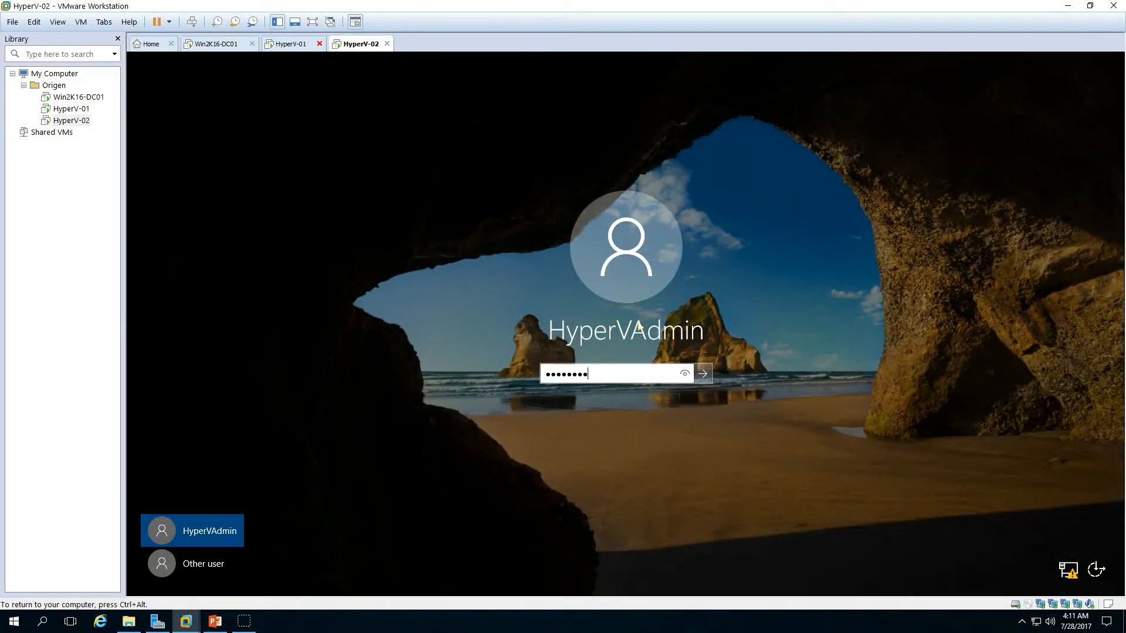
pyautogui.press('Return')
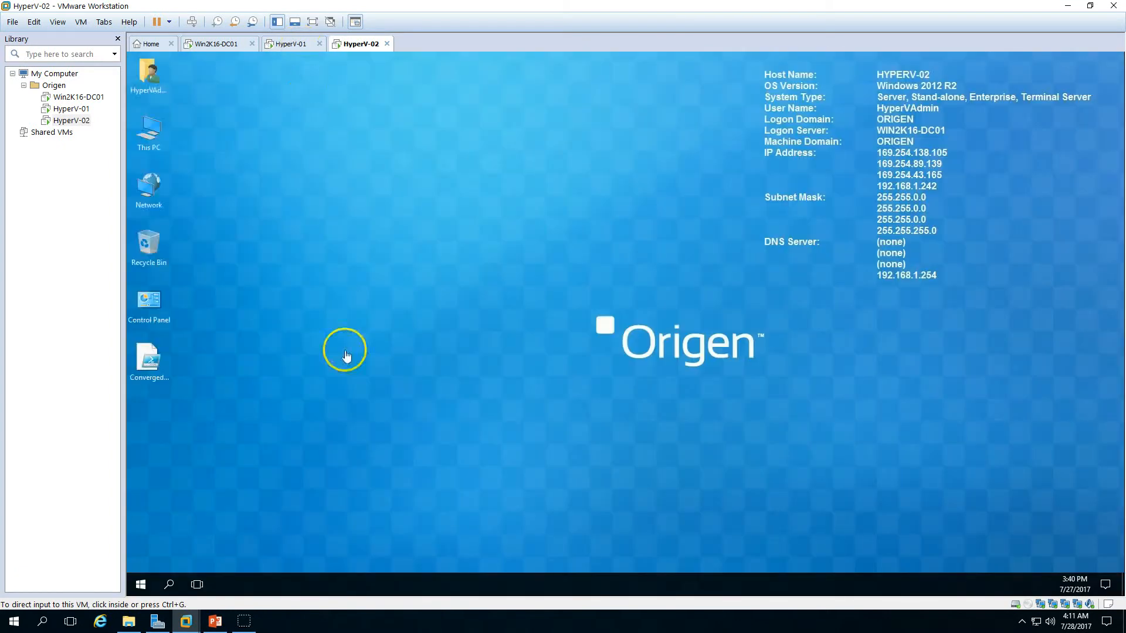
# Step: Open Disk Management and launch the iSCSI Initiator, allowing the Microsoft iSCSI service to start
pyautogui.rightClick(139, 584)
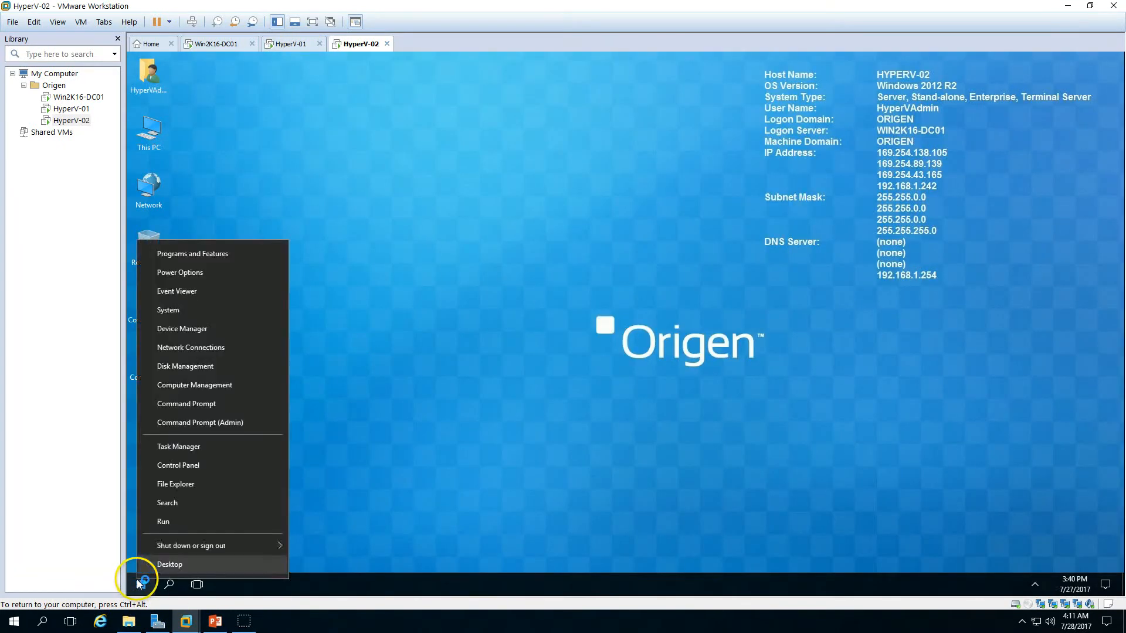
pyautogui.click(206, 366)
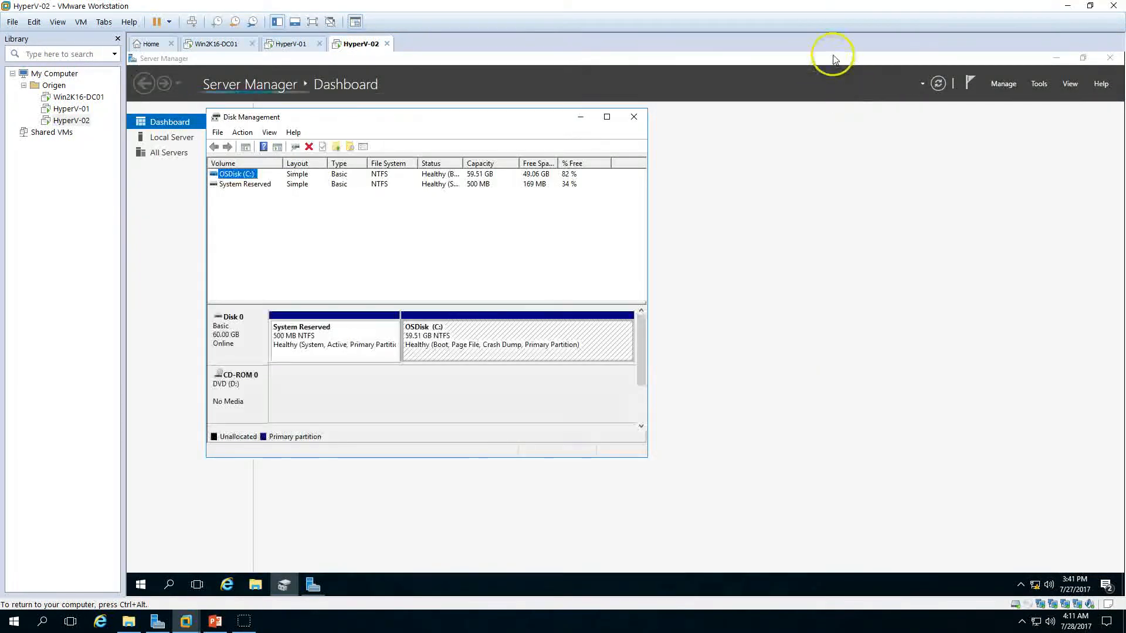
pyautogui.click(835, 59)
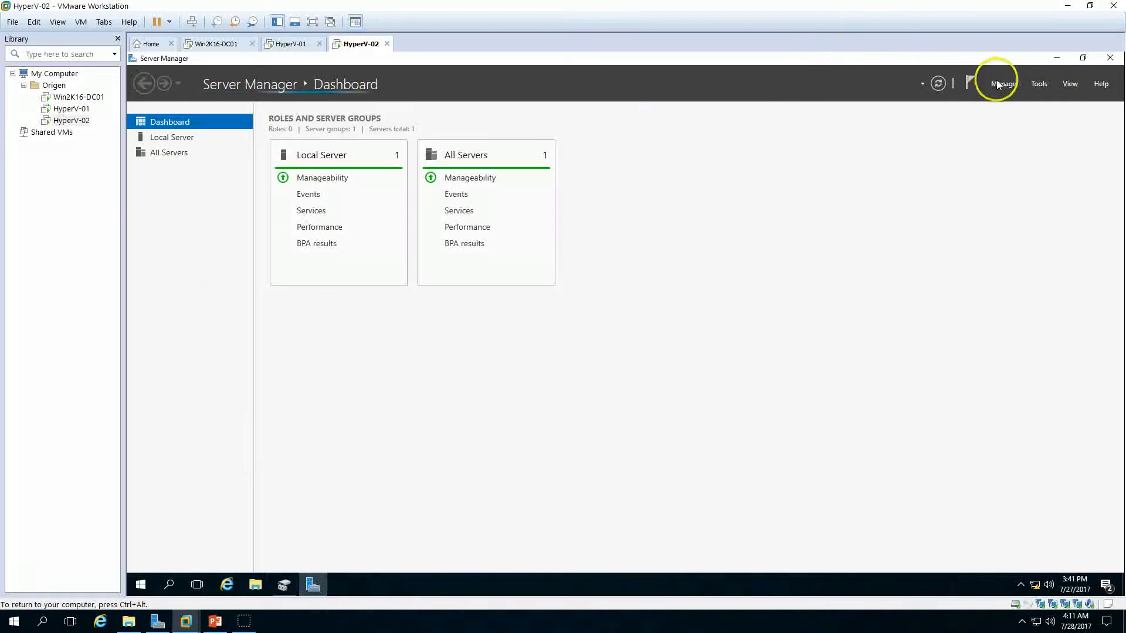
pyautogui.click(1037, 84)
pyautogui.click(995, 202)
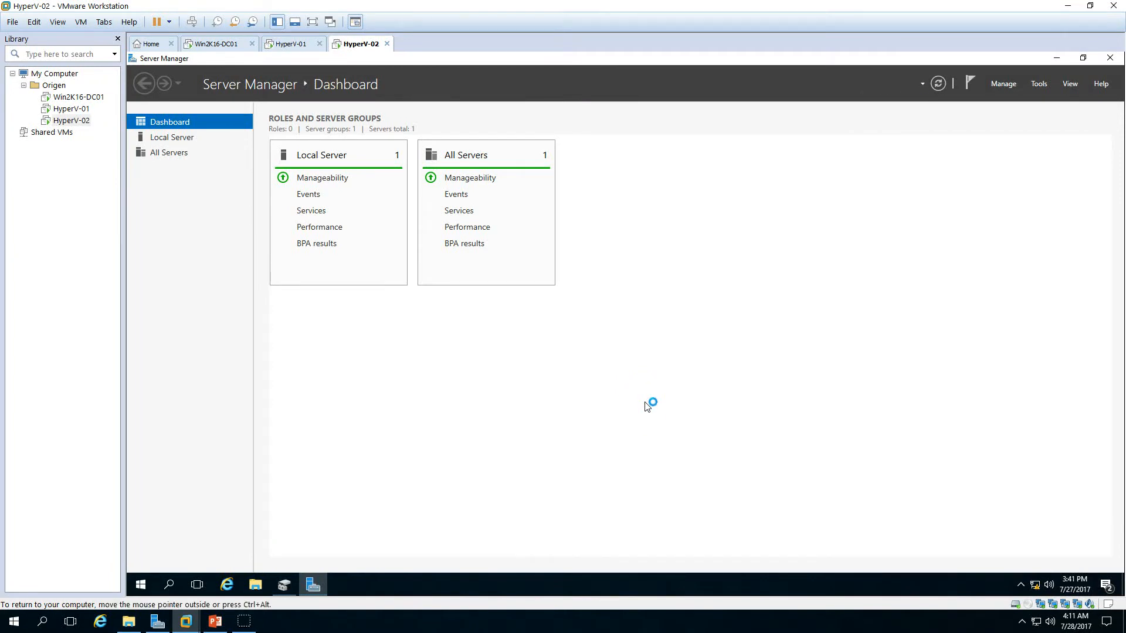
pyautogui.click(1057, 58)
pyautogui.click(686, 365)
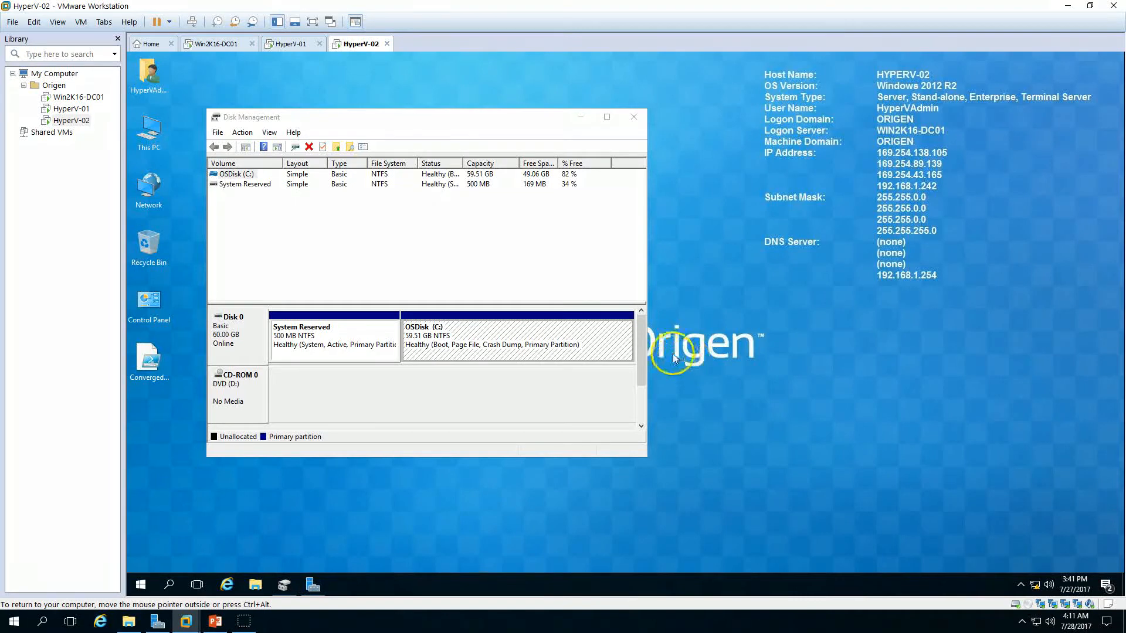
# Step: Change the DVD drive's letter to Z in Disk Management
pyautogui.doubleClick(508, 117)
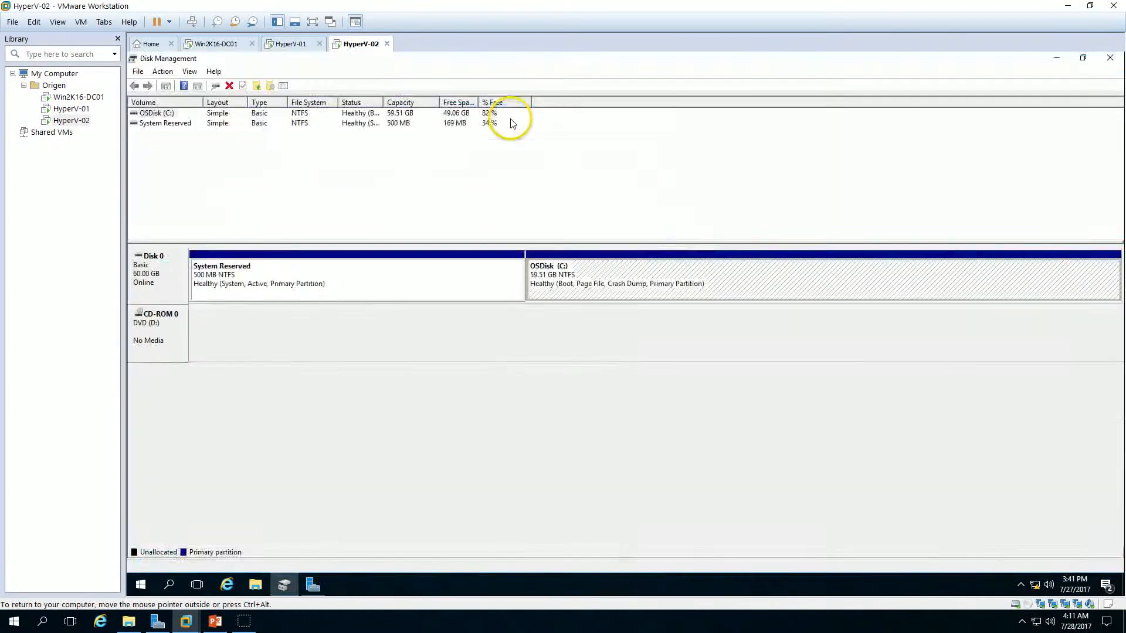
pyautogui.rightClick(171, 343)
pyautogui.click(194, 346)
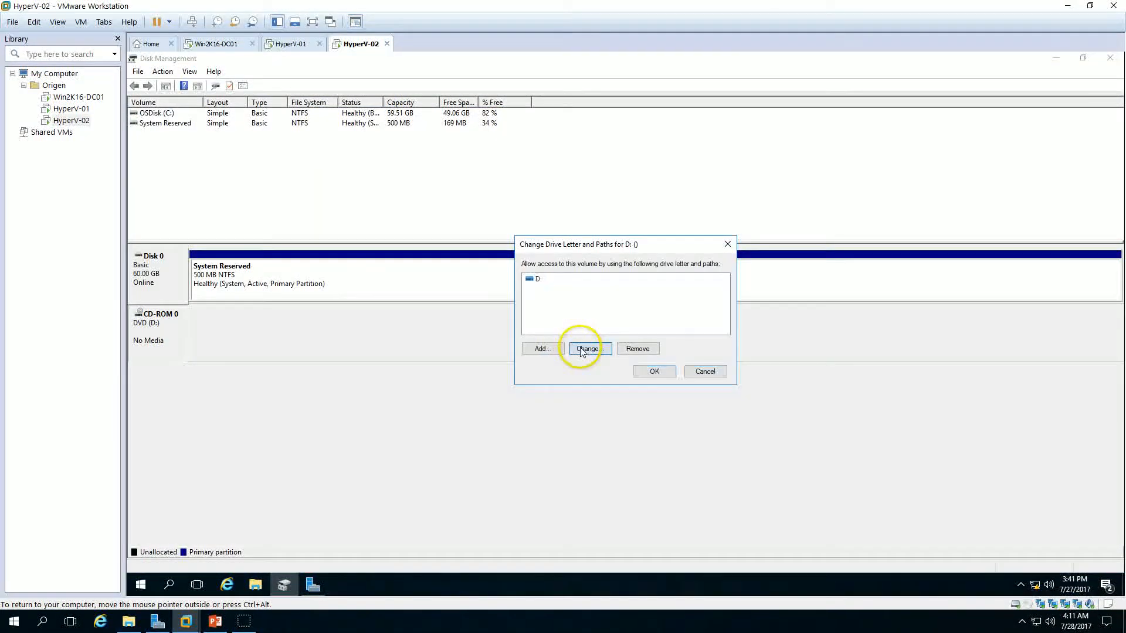
pyautogui.click(582, 351)
pyautogui.click(717, 297)
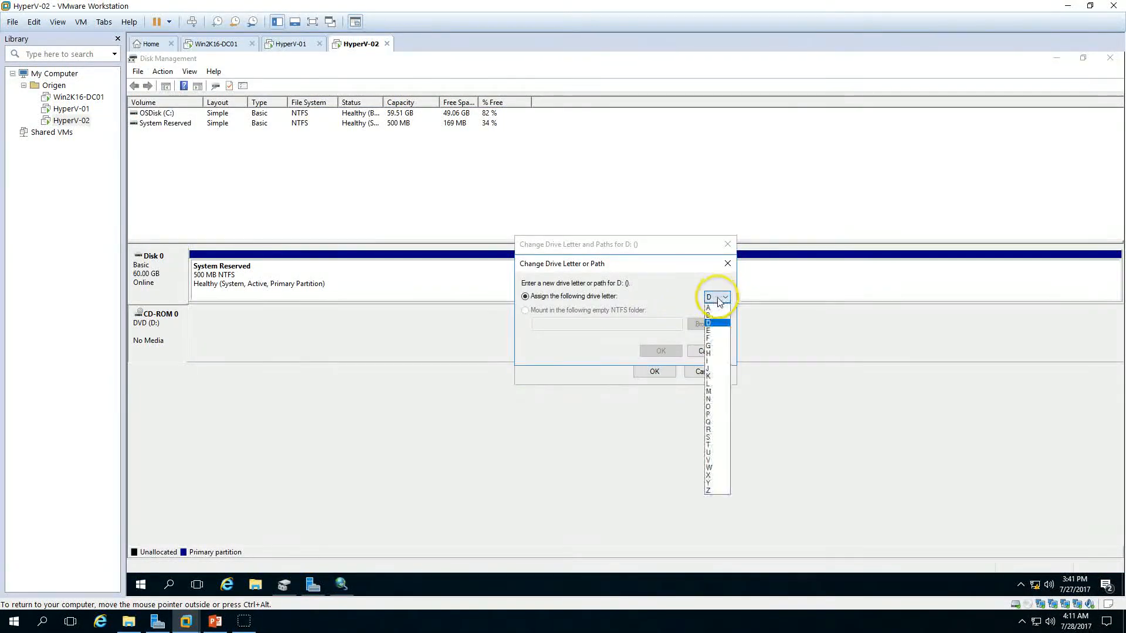
pyautogui.click(715, 491)
pyautogui.click(654, 372)
pyautogui.click(672, 362)
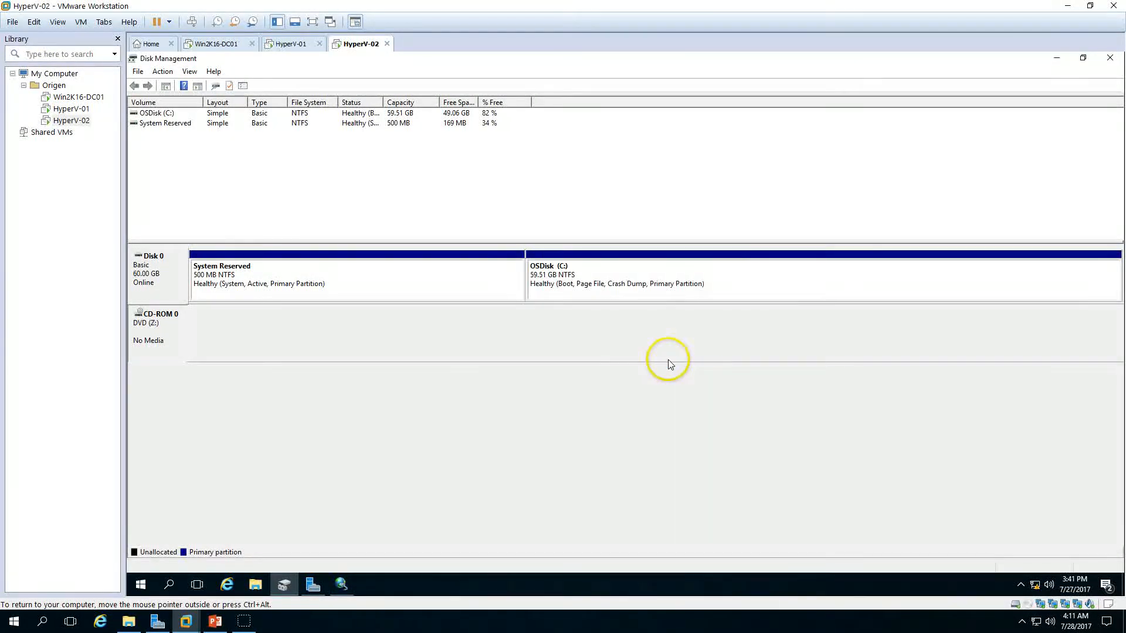
# Step: Quick connect the iSCSI Initiator to the target at 10.10.10.100
pyautogui.click(341, 584)
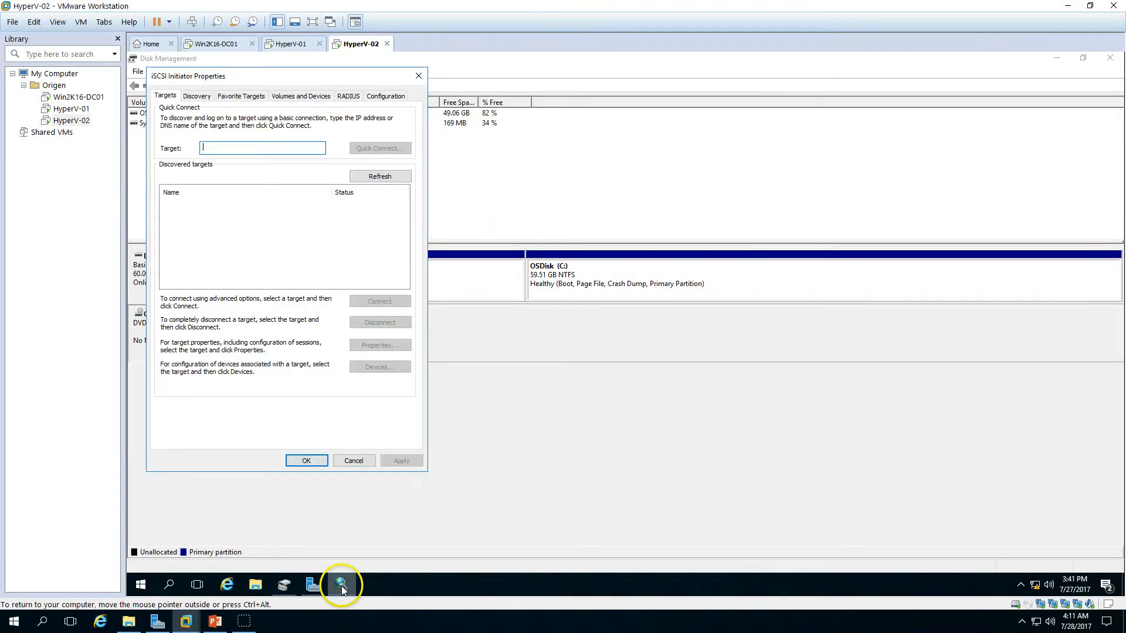
pyautogui.click(255, 148)
pyautogui.write('10.10.10.100')
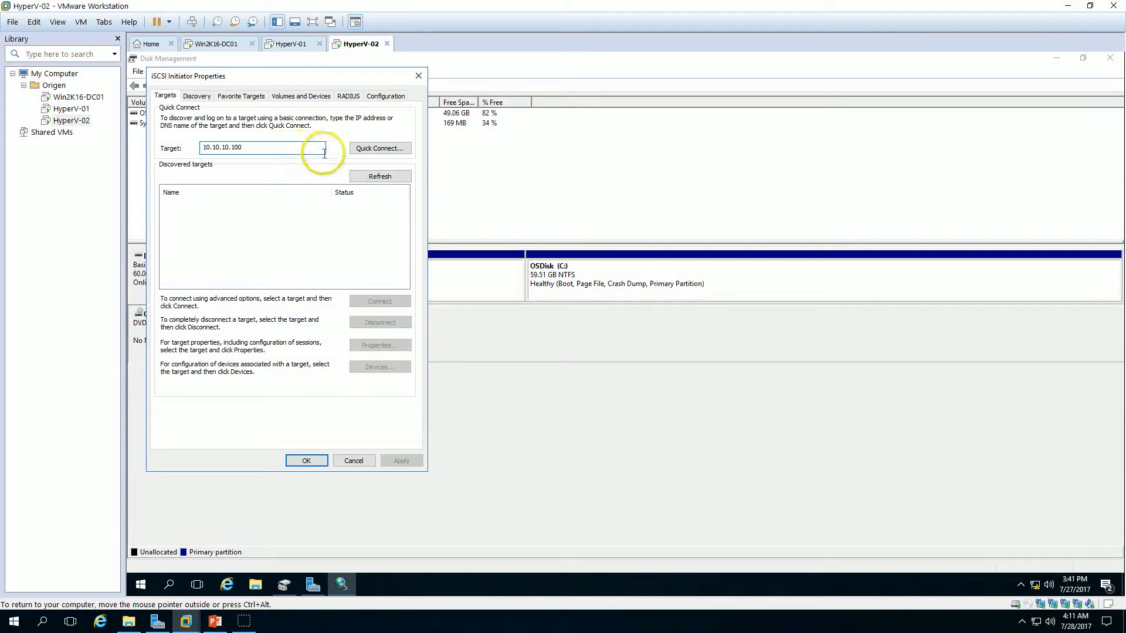
pyautogui.click(368, 151)
pyautogui.click(322, 367)
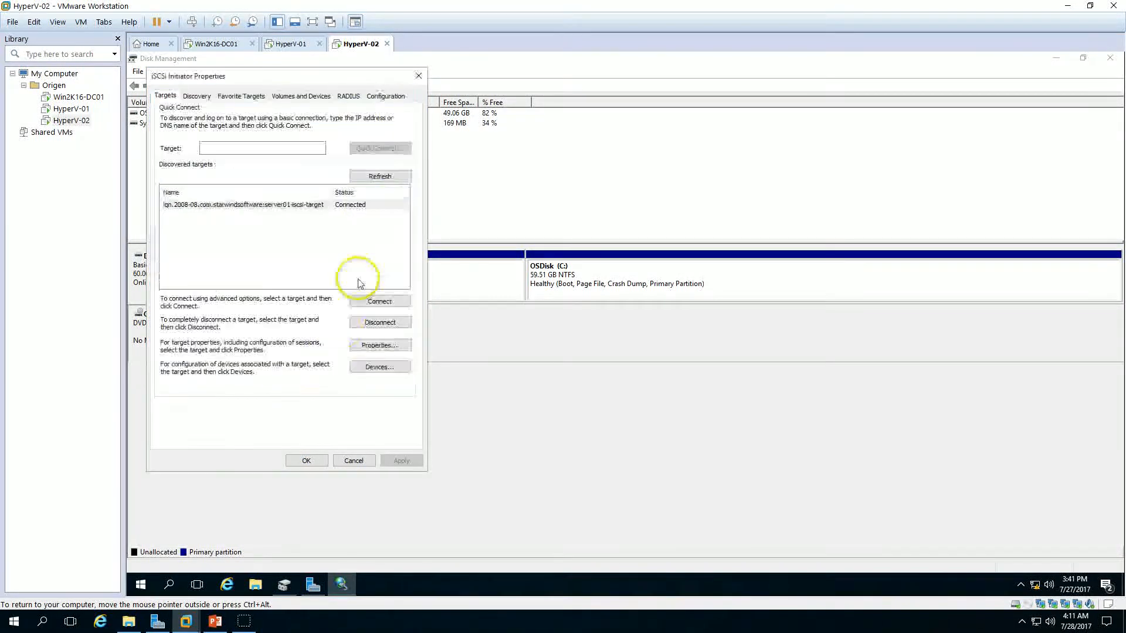
# Step: Disconnect all sessions from the StarWind server01 iSCSI target
pyautogui.moveTo(347, 82); pyautogui.dragTo(665, 107)
pyautogui.click(587, 229)
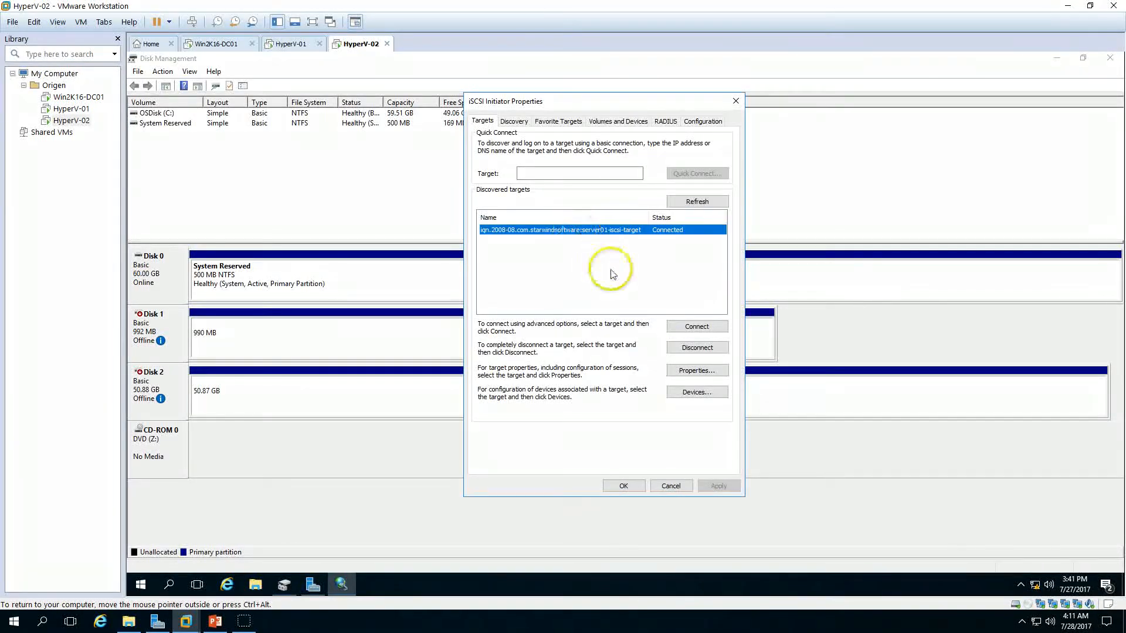
pyautogui.click(697, 348)
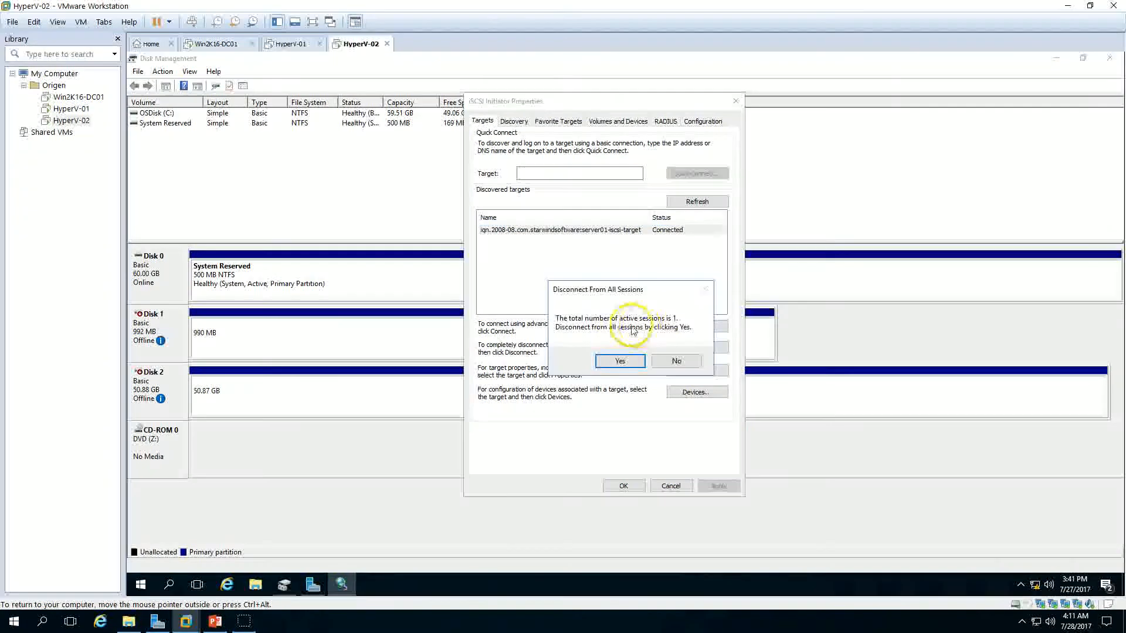
pyautogui.click(620, 360)
# Step: Connect to the StarWind target again with multi-path enabled and the connection added to Favorite Targets
pyautogui.click(586, 229)
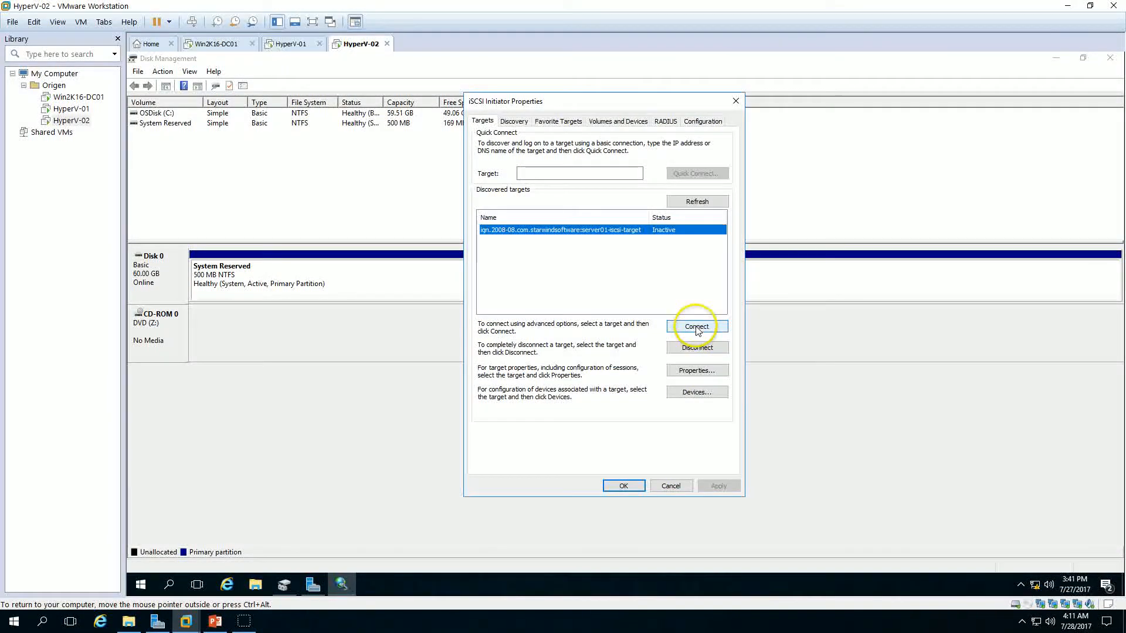
pyautogui.click(695, 326)
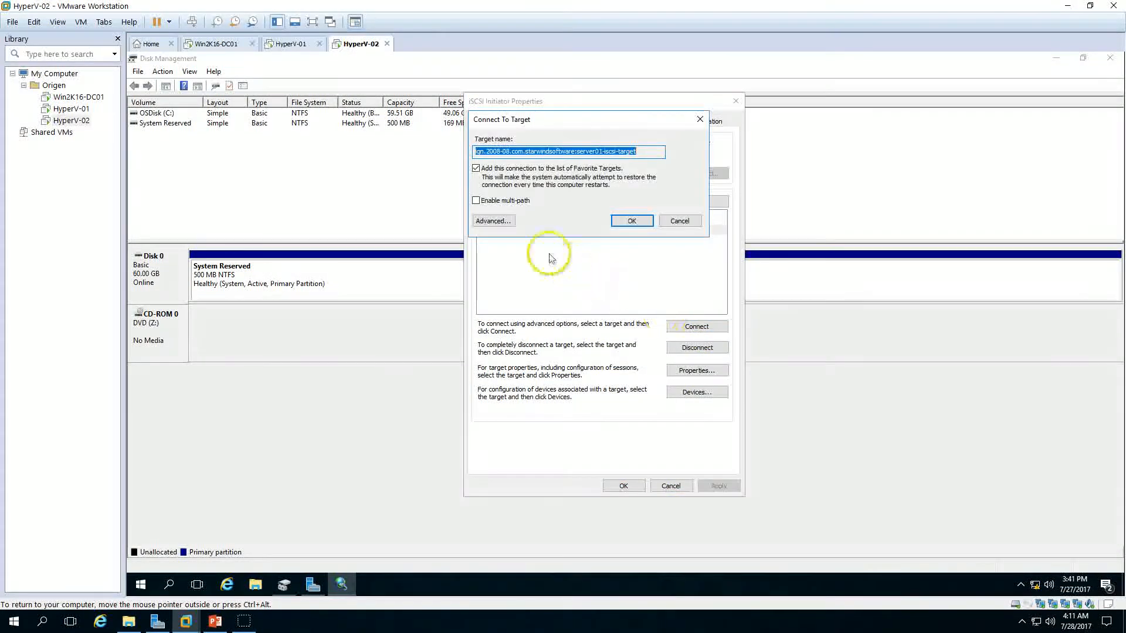
pyautogui.click(633, 222)
pyautogui.click(625, 489)
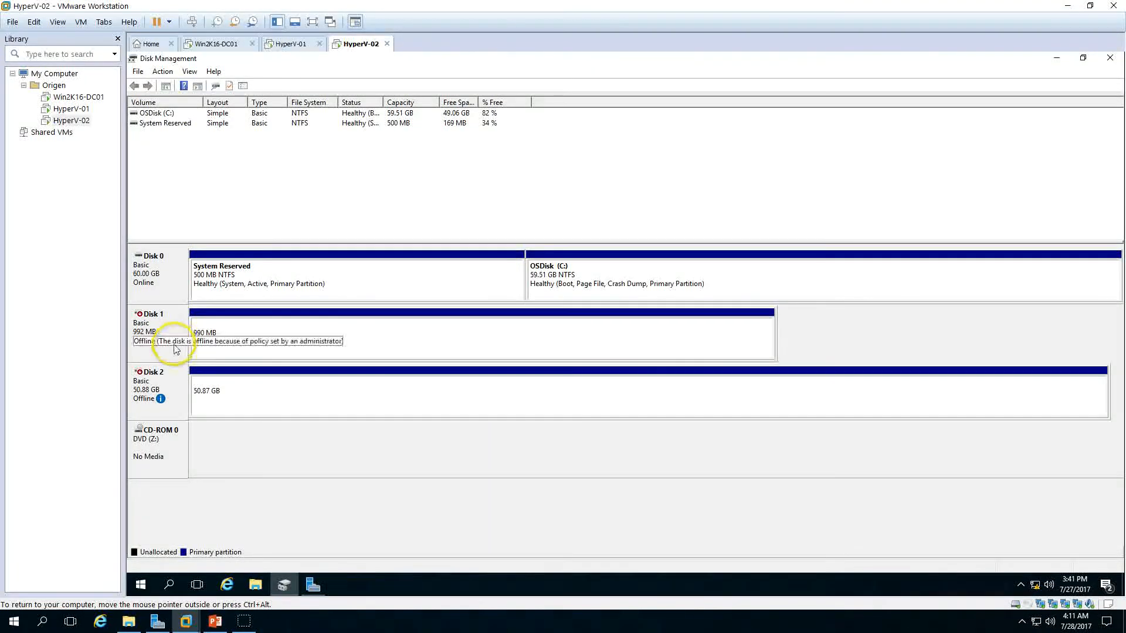
# Step: Bring Disk 2 online and view its iSCSI-Disk01 drive under This PC
pyautogui.rightClick(180, 388)
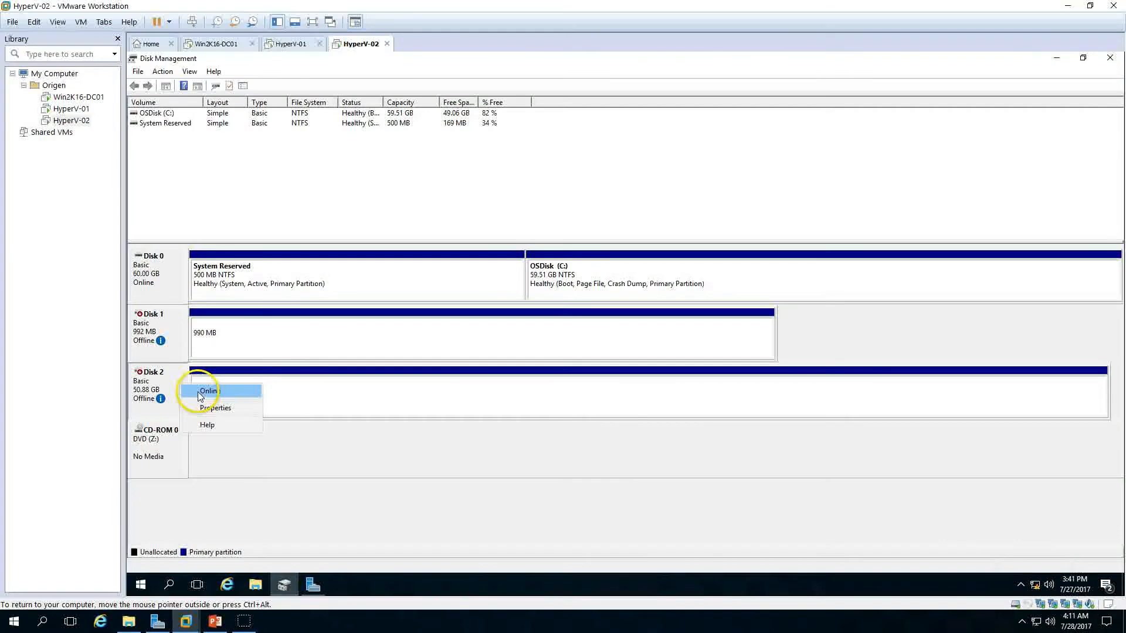
pyautogui.click(200, 393)
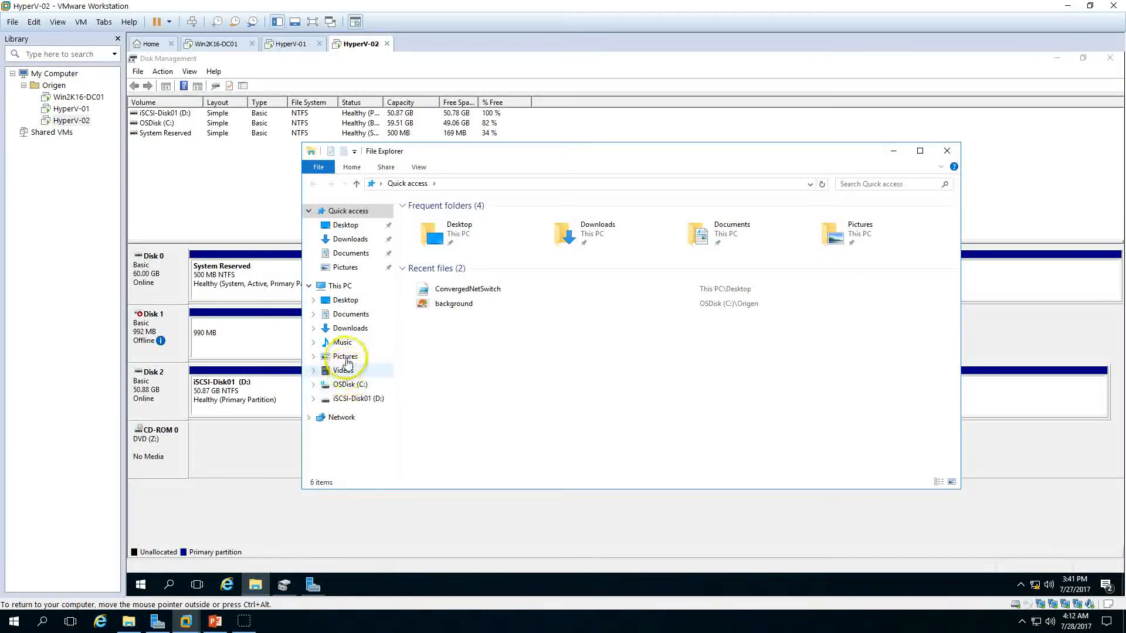
pyautogui.click(341, 287)
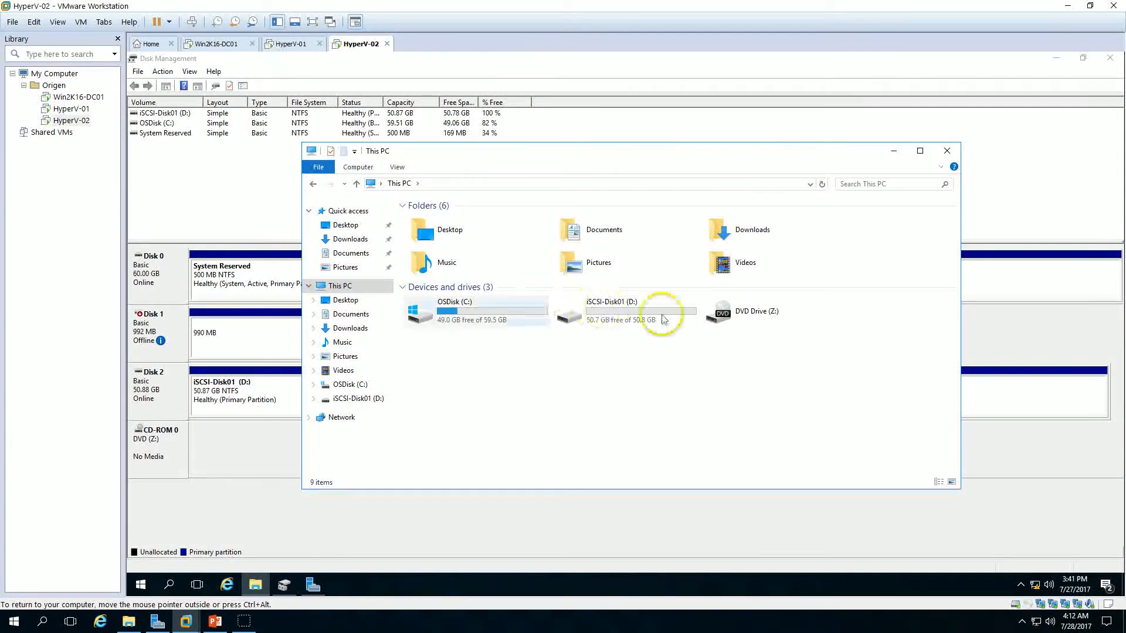
# Step: Bring the offline 992 MB Disk 1 online in Disk Management
pyautogui.click(254, 505)
pyautogui.rightClick(155, 325)
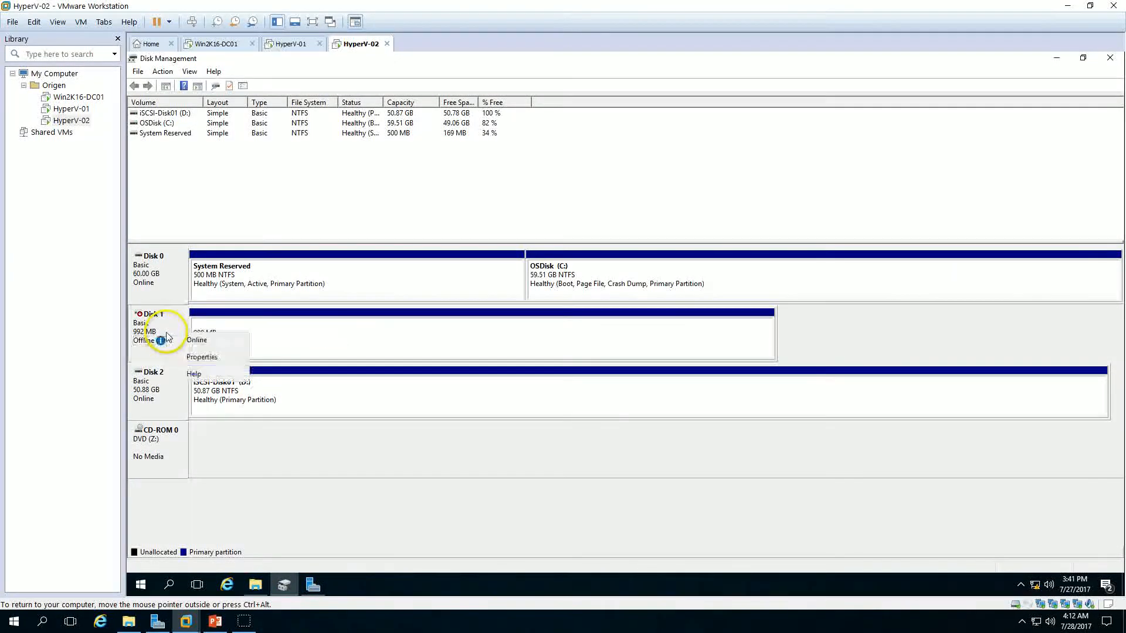
pyautogui.click(197, 339)
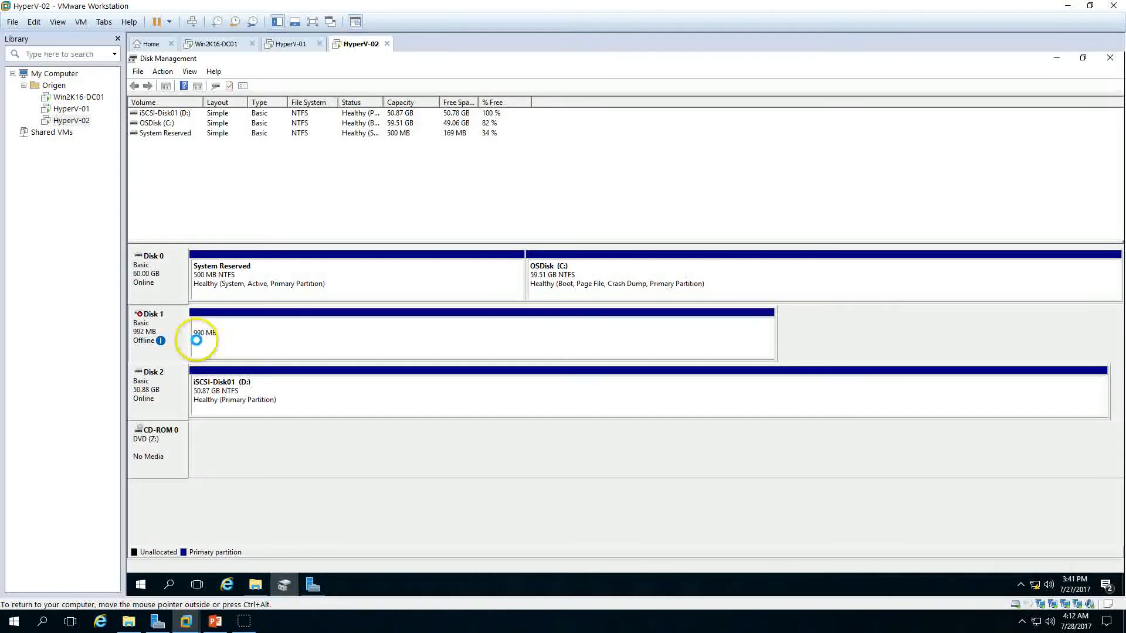
# Step: Change the QuorumDisk volume's drive letter from E to Q and confirm the change
pyautogui.rightClick(323, 342)
pyautogui.click(390, 390)
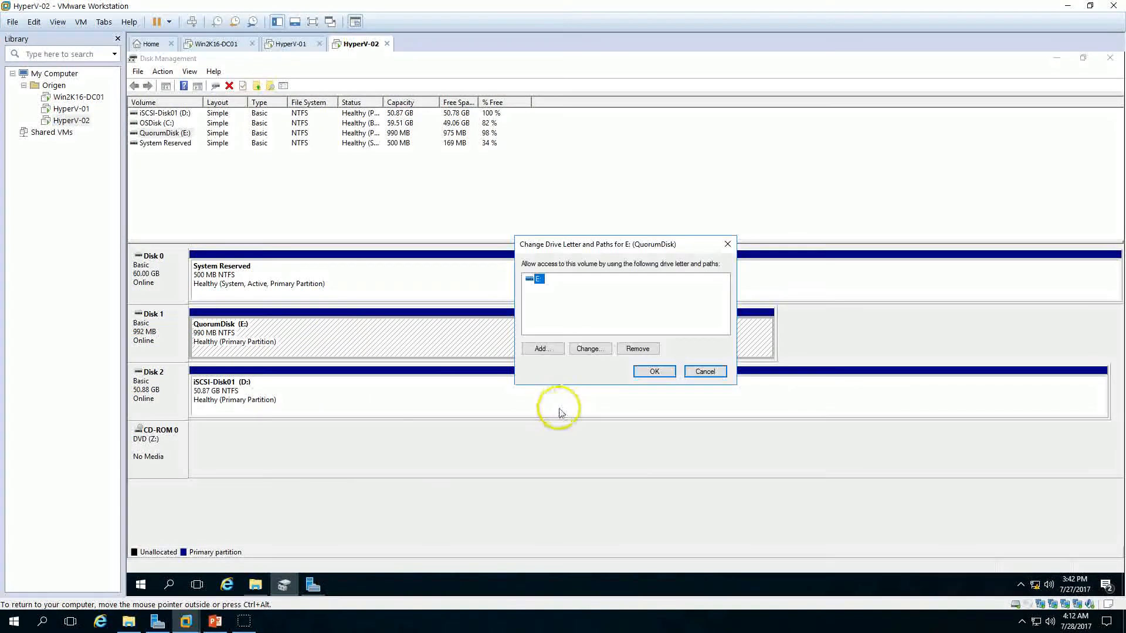
pyautogui.click(604, 353)
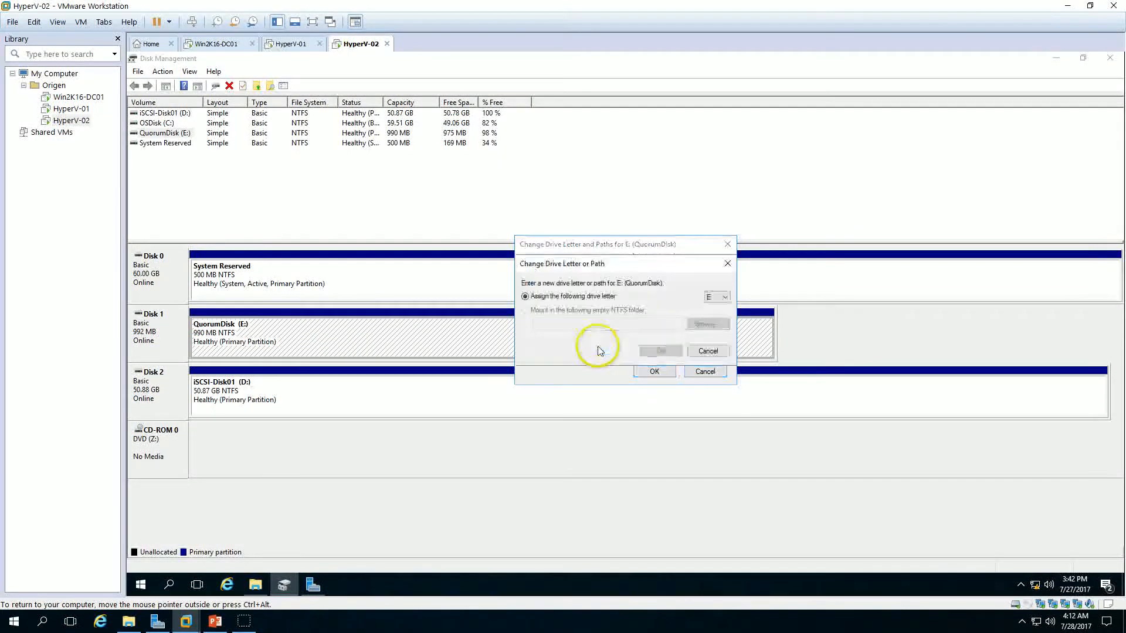
pyautogui.click(719, 300)
pyautogui.click(716, 402)
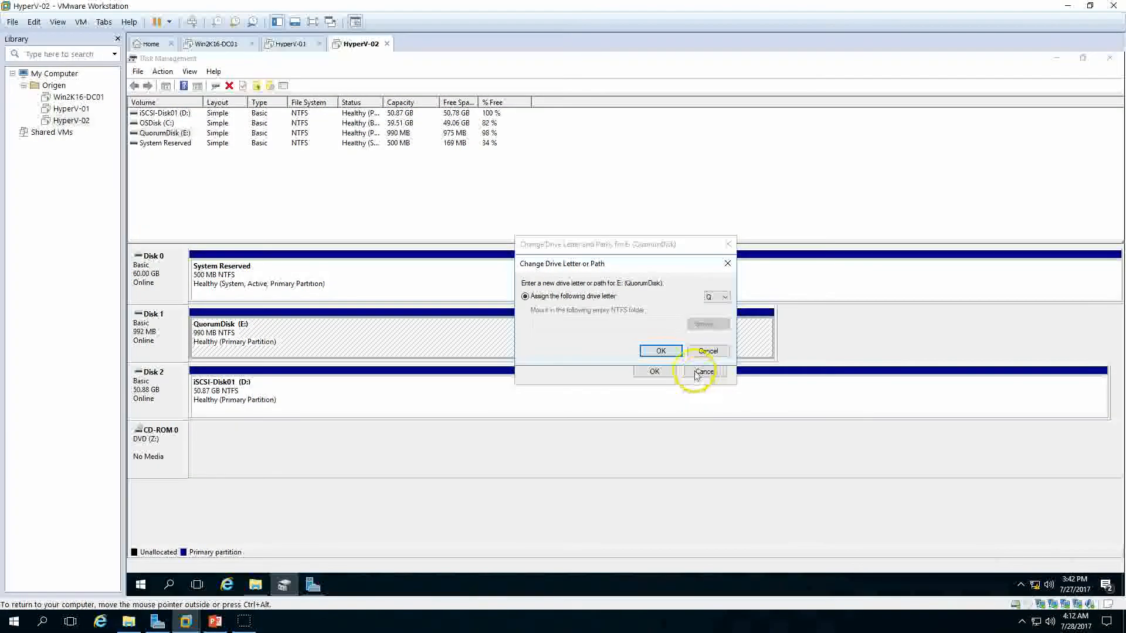
pyautogui.click(660, 351)
pyautogui.click(661, 360)
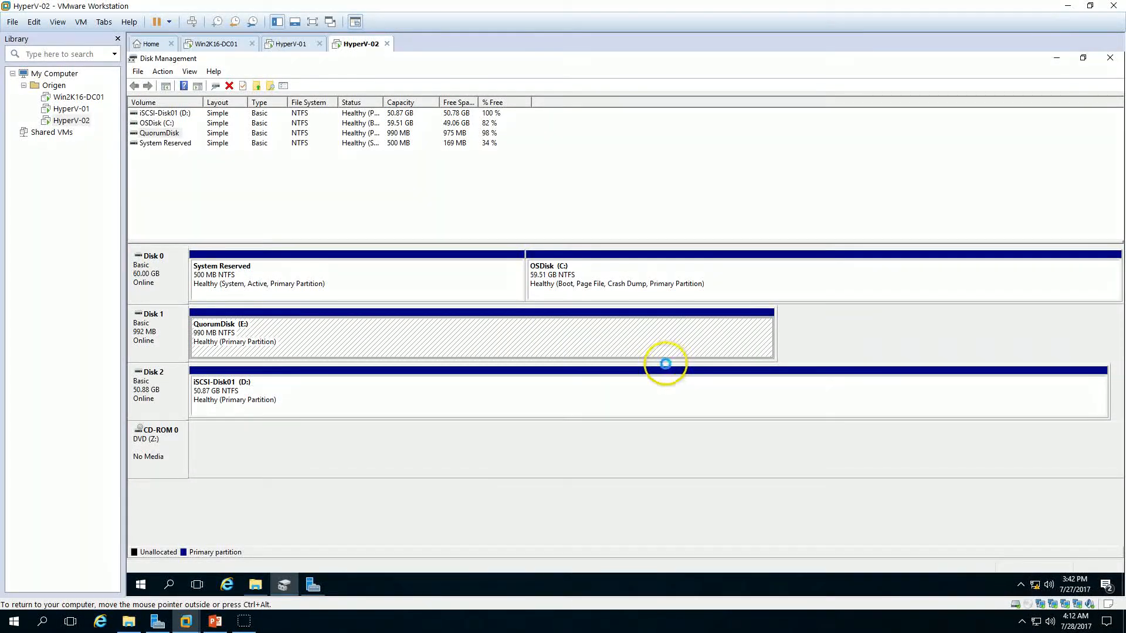
# Step: Minimize Disk Management and refresh This PC to show the QuorumDisk drive
pyautogui.click(1110, 58)
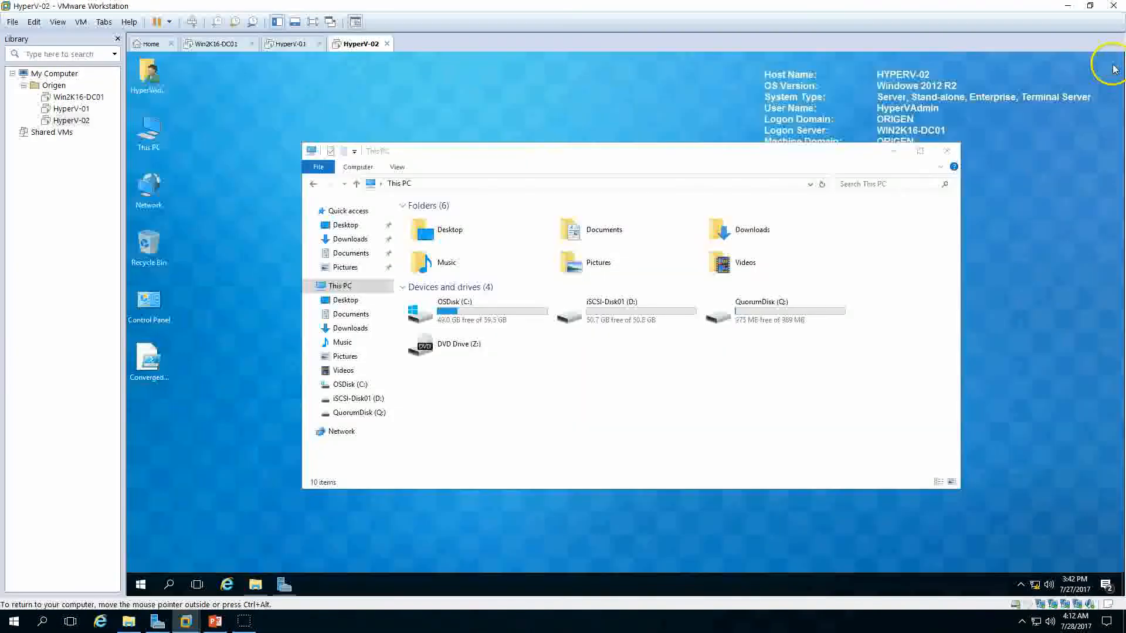
pyautogui.rightClick(610, 373)
pyautogui.click(691, 419)
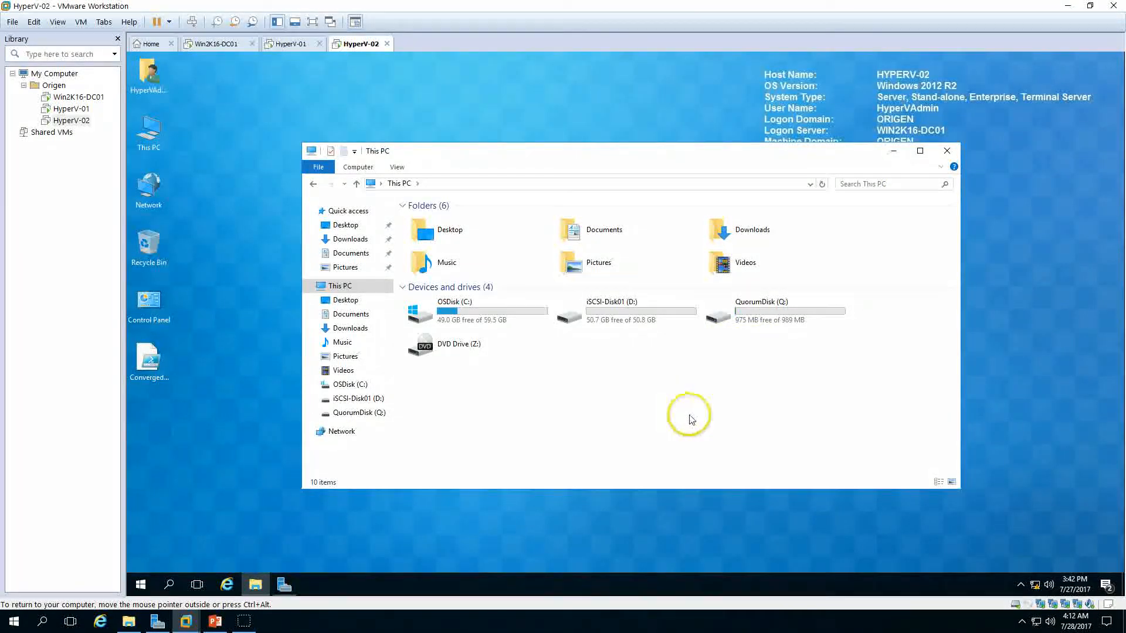
# Step: Switch to the HyperV-01 machine and examine its drives in This PC
pyautogui.click(297, 52)
pyautogui.click(1015, 148)
pyautogui.click(1110, 59)
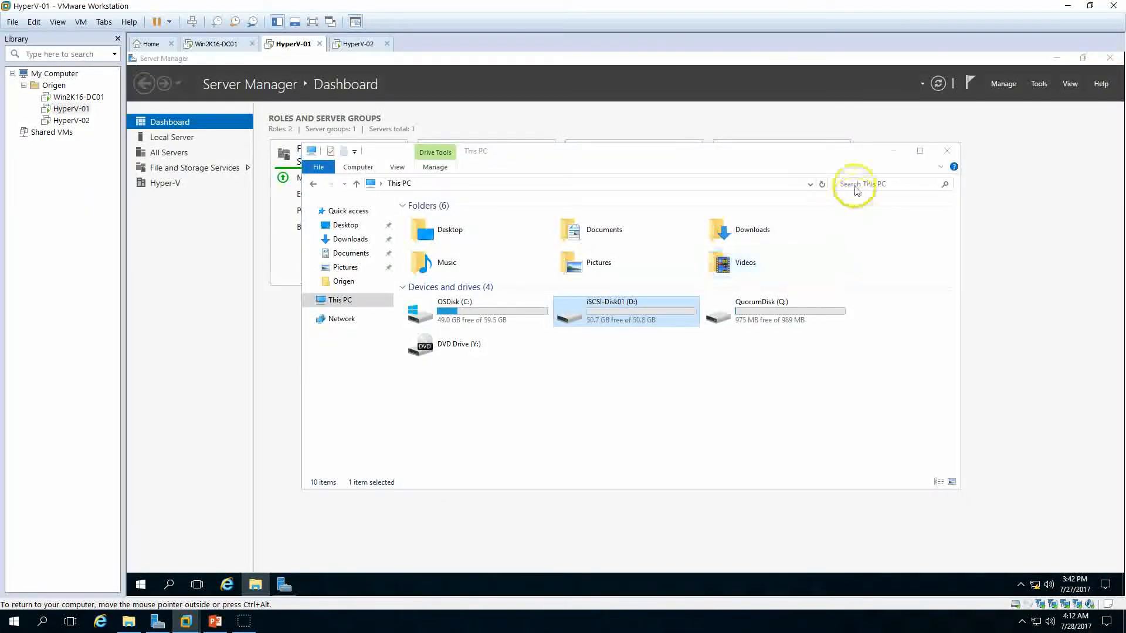
pyautogui.click(1056, 58)
pyautogui.click(353, 44)
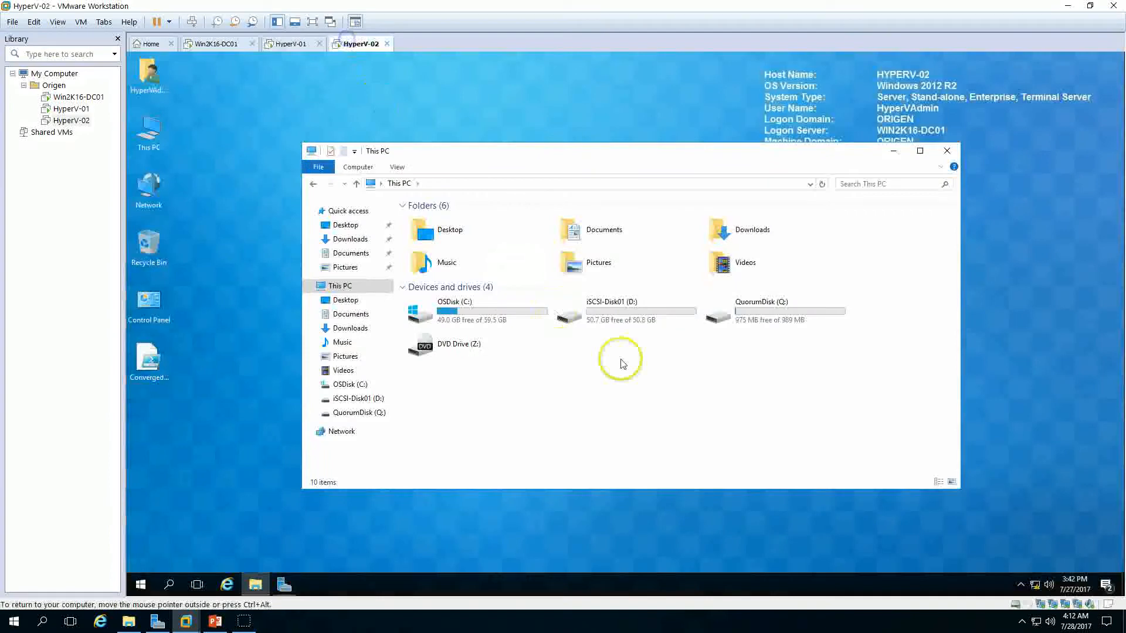
pyautogui.click(290, 40)
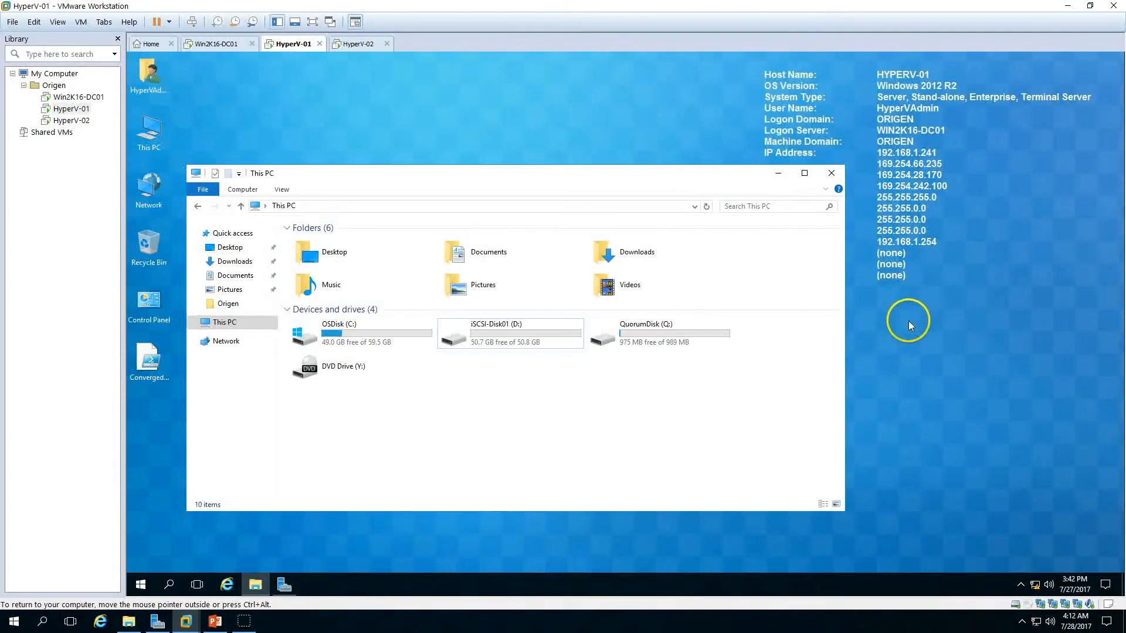
pyautogui.moveTo(554, 171); pyautogui.dragTo(586, 164)
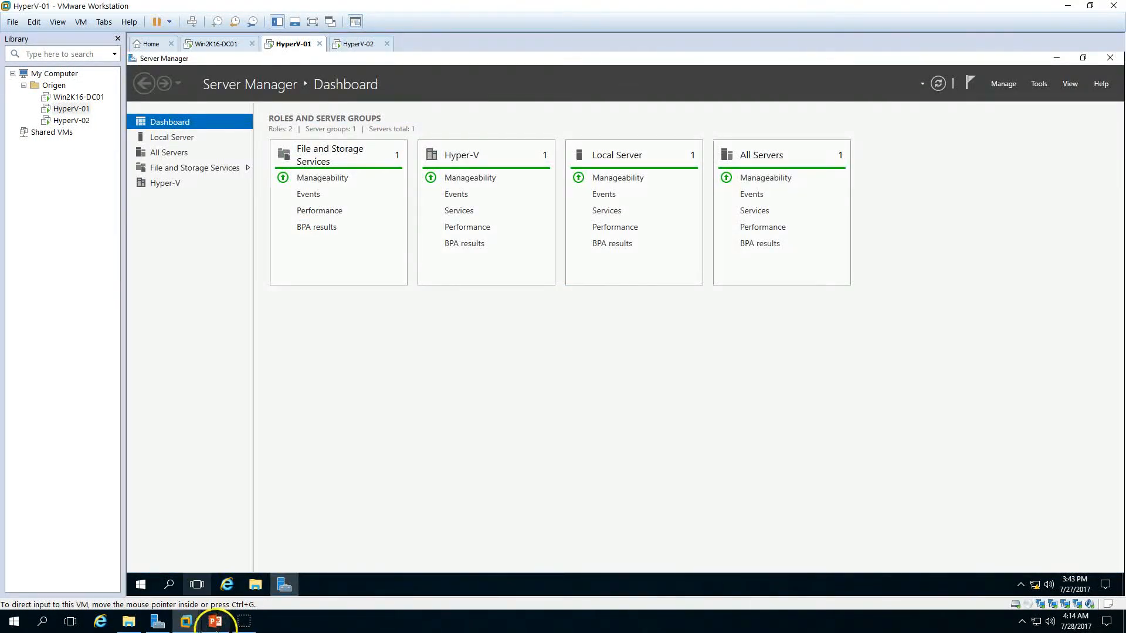
# Step: Open Failover Cluster Manager from Server Manager on HyperV-01 and maximize it
pyautogui.click(215, 623)
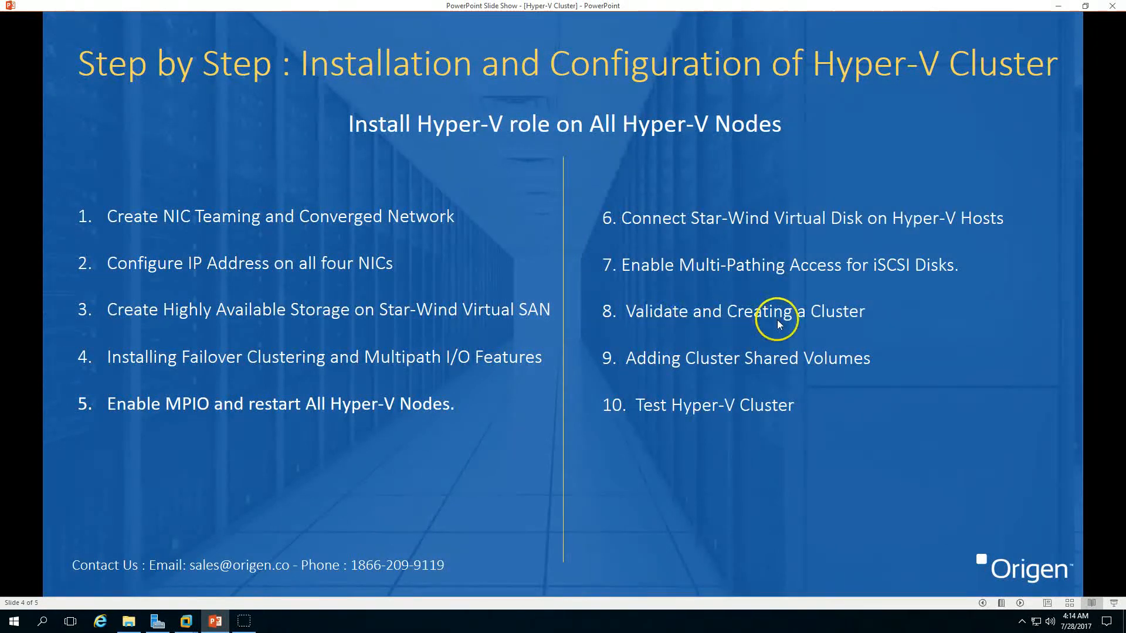
pyautogui.click(215, 621)
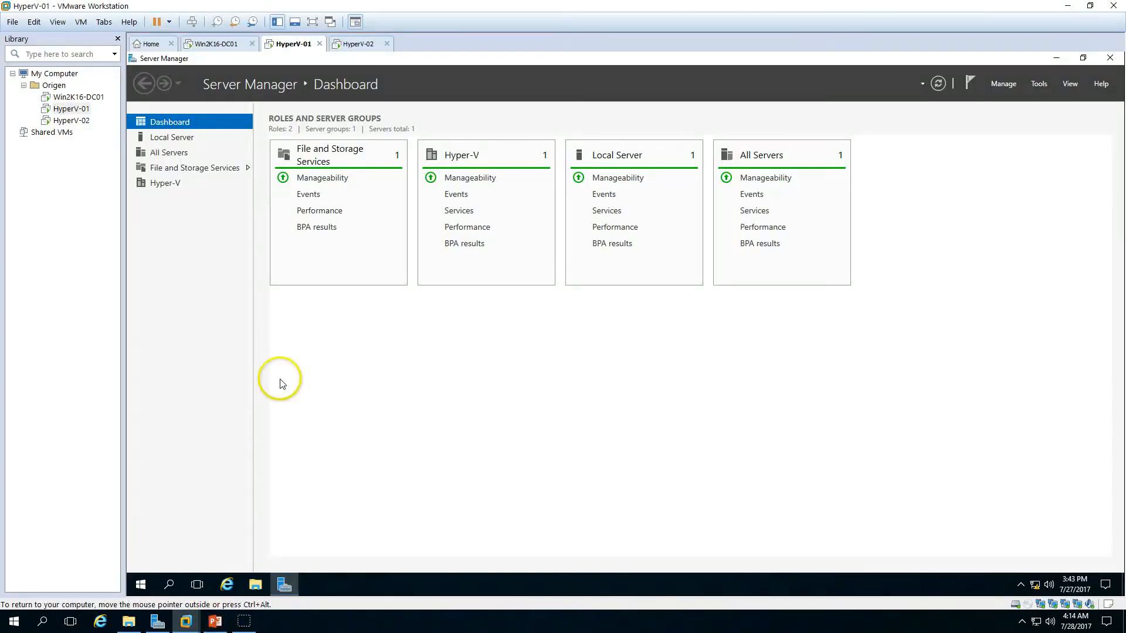
pyautogui.click(1041, 85)
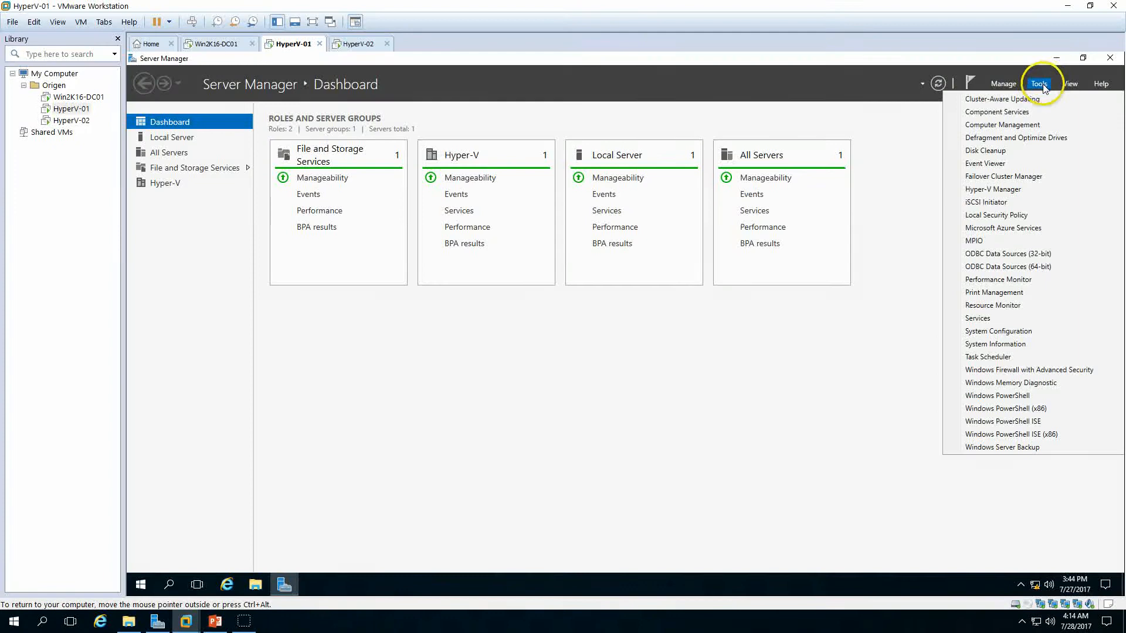
pyautogui.click(1003, 177)
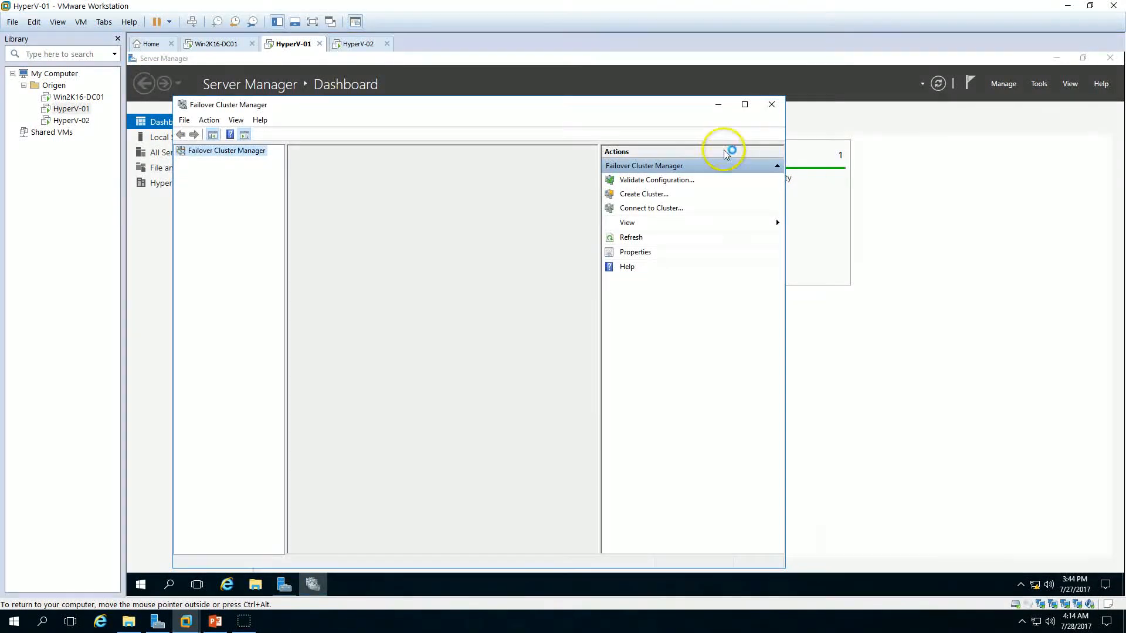
pyautogui.click(745, 104)
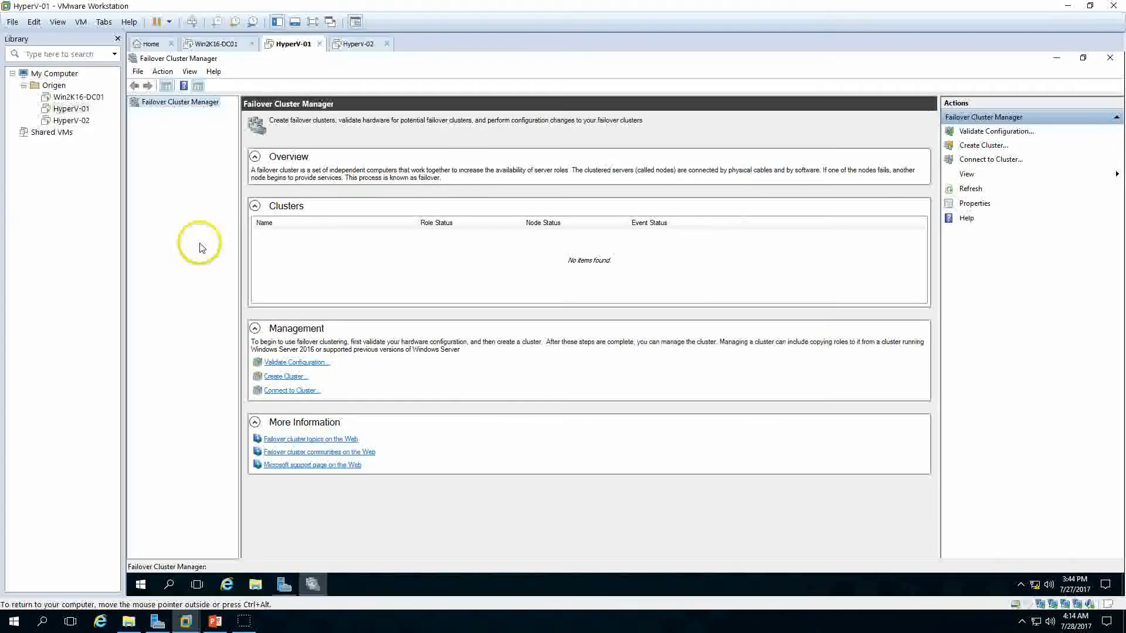
# Step: Launch the Validate a Configuration wizard and browse for the computer named hyper-01
pyautogui.click(296, 362)
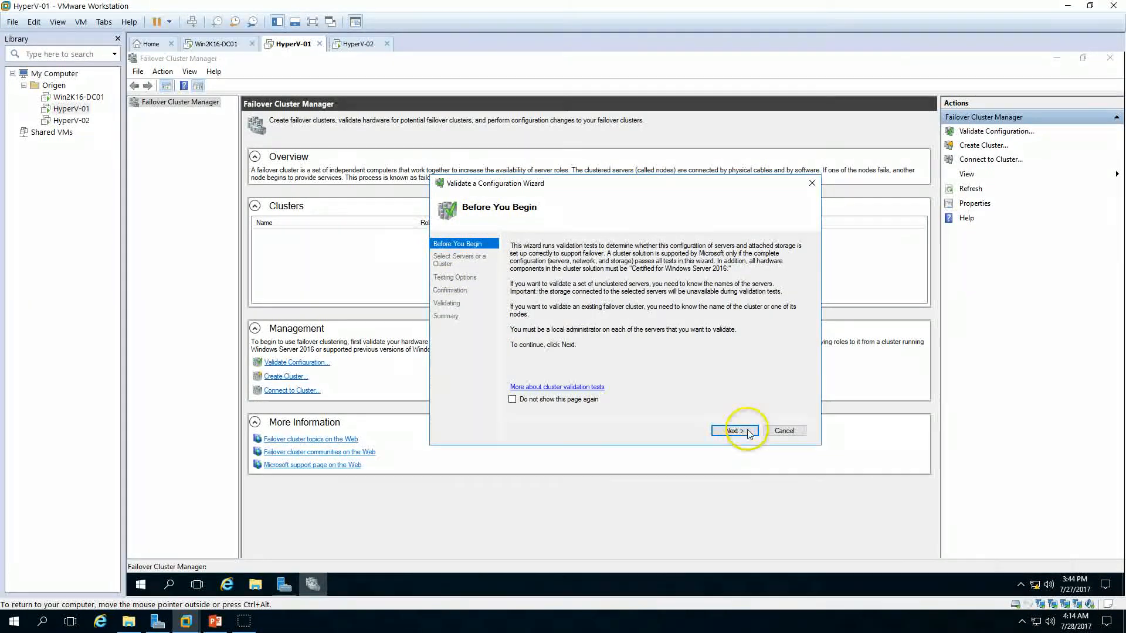
pyautogui.click(747, 432)
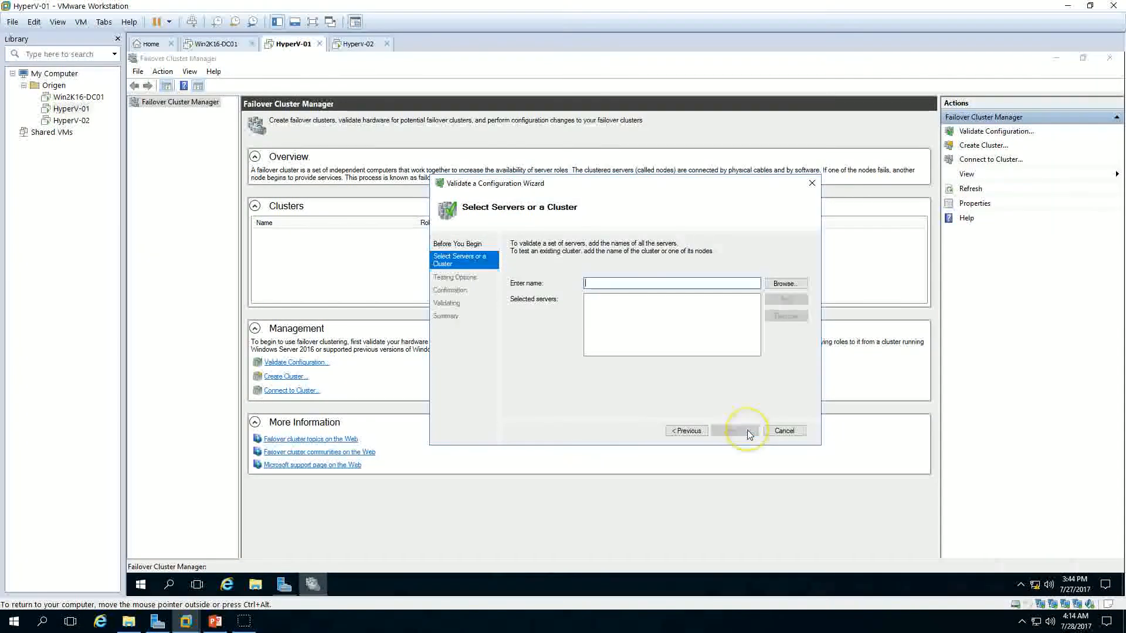
pyautogui.click(786, 283)
pyautogui.write('hyper-0')
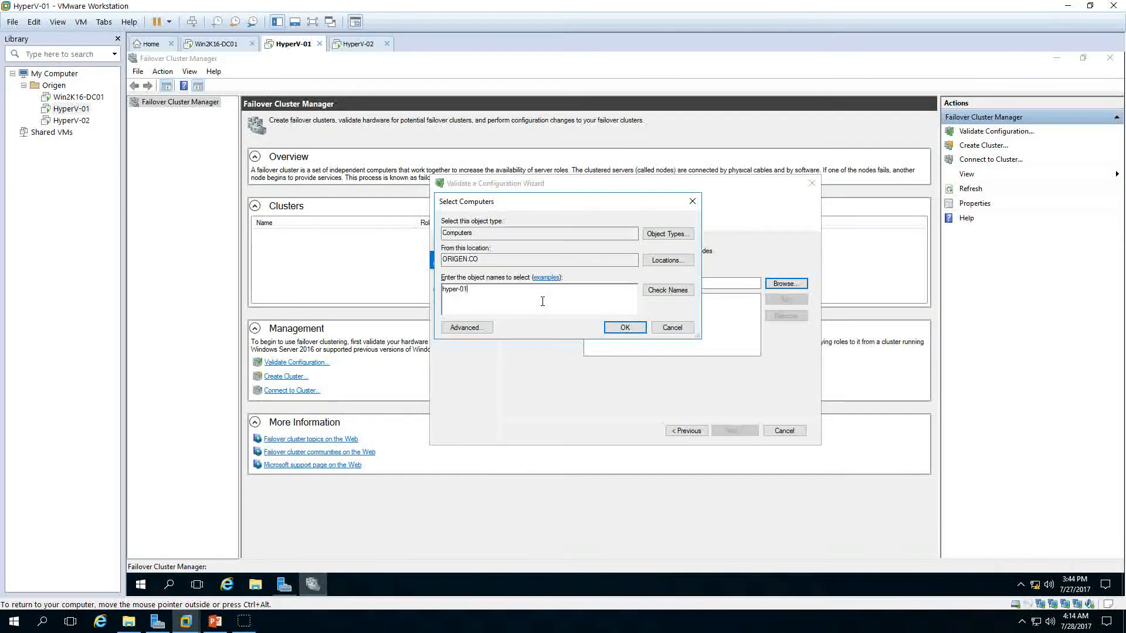
pyautogui.click(667, 290)
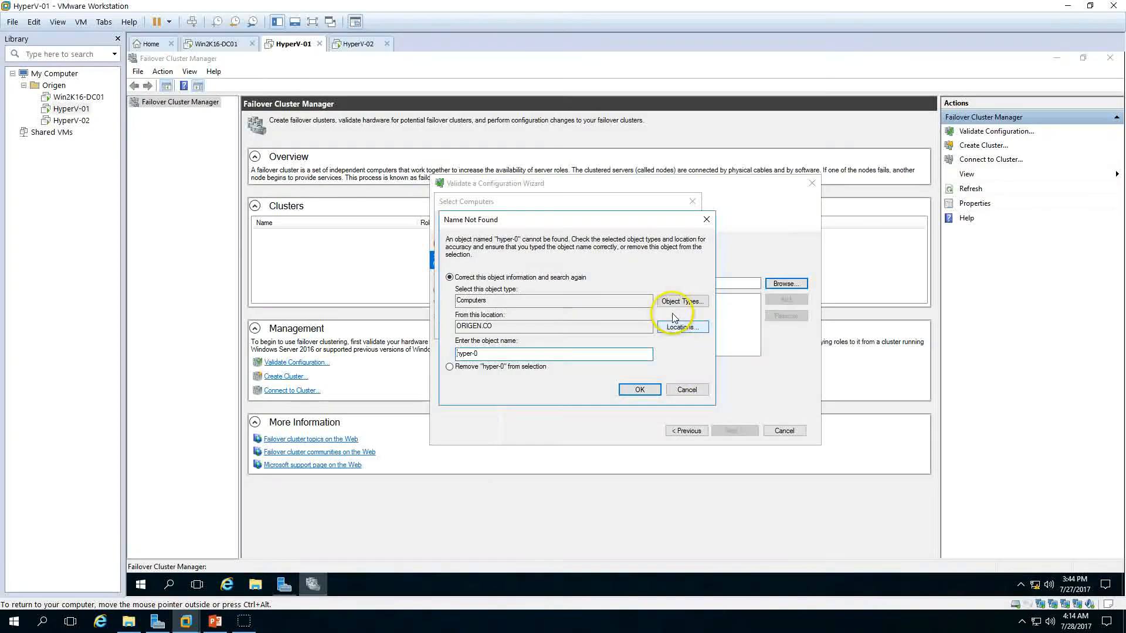
# Step: Search for hyperv-0, add HYPERV-01 and HYPERV-02 as servers to validate, and continue
pyautogui.click(687, 390)
pyautogui.hotkey('ctrl', 'a')
pyautogui.write('hyperv-0')
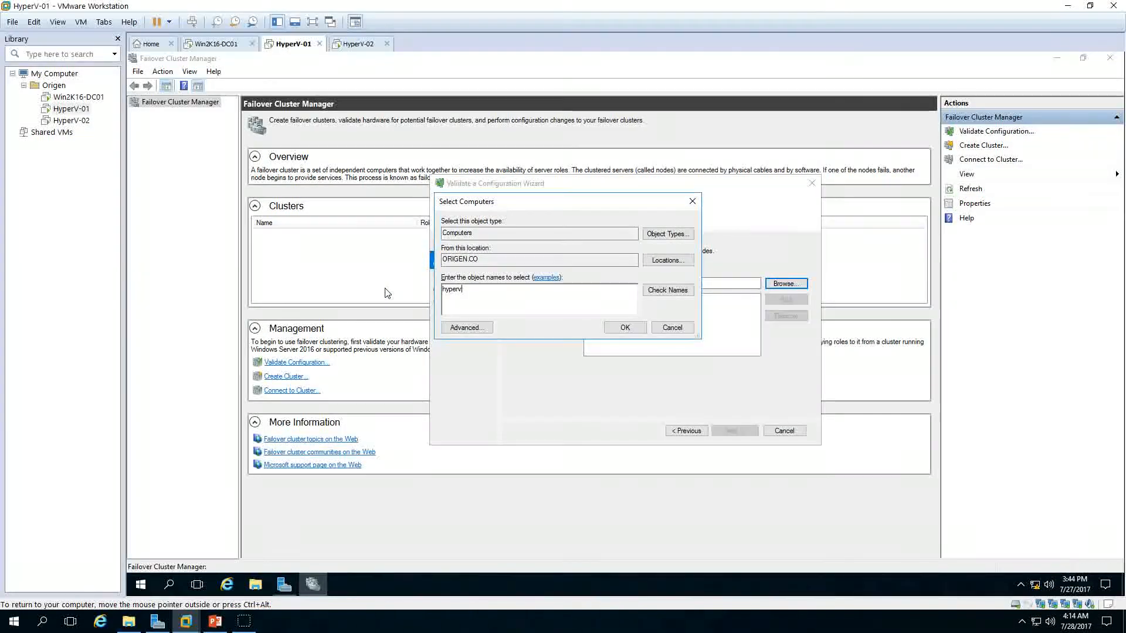
pyautogui.click(667, 289)
pyautogui.click(513, 297)
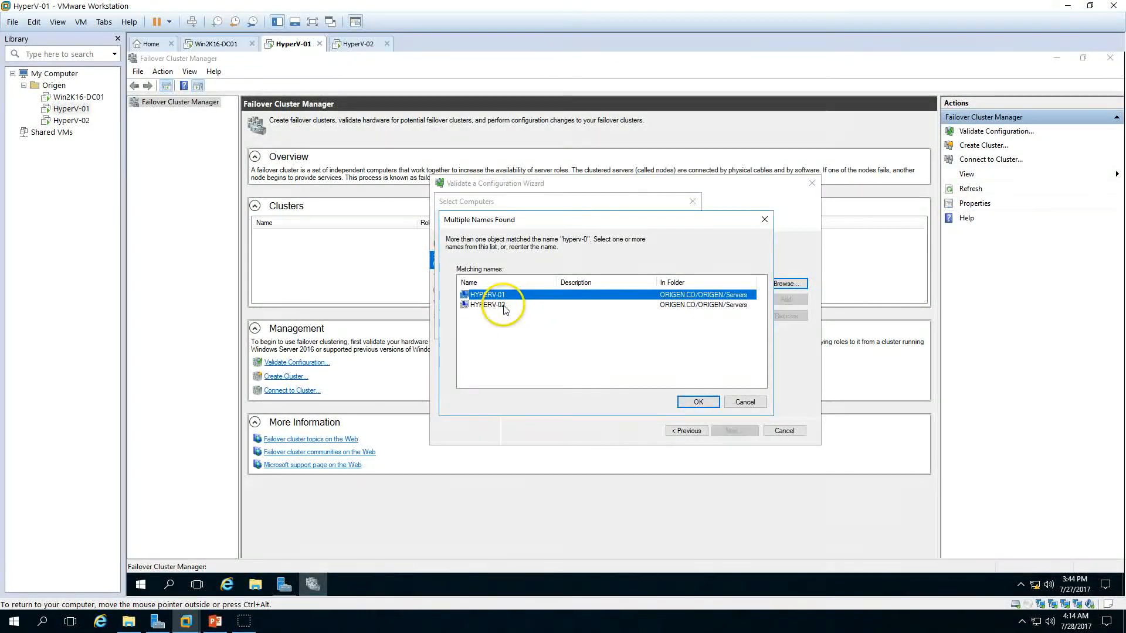
pyautogui.keyDown('shift'); pyautogui.click(496, 305); pyautogui.keyUp('shift')
pyautogui.click(698, 402)
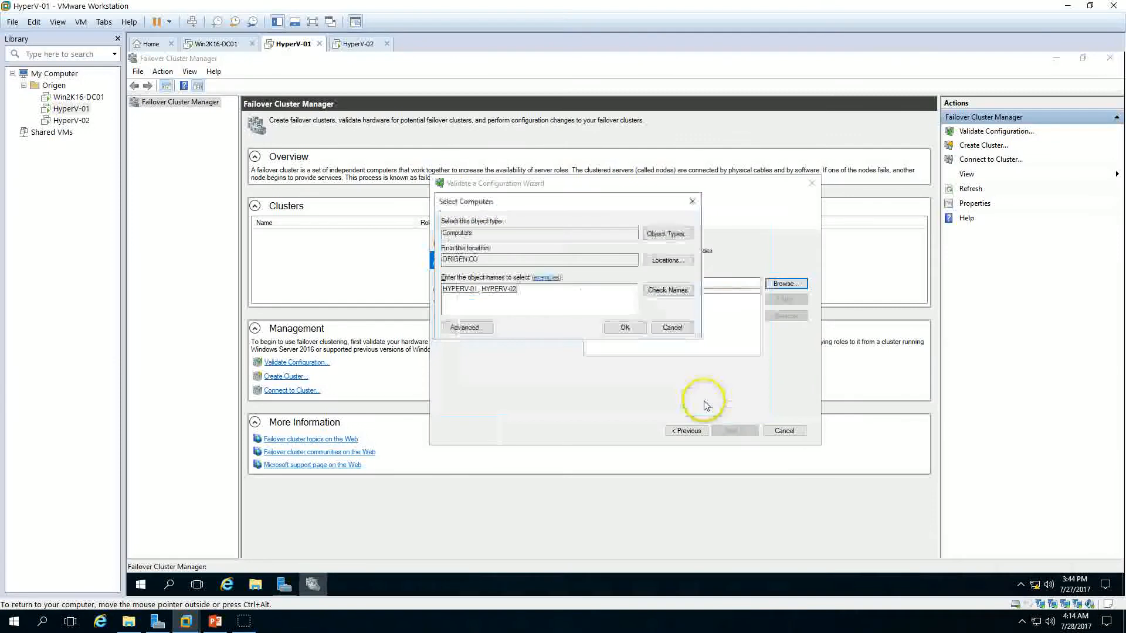
pyautogui.click(625, 327)
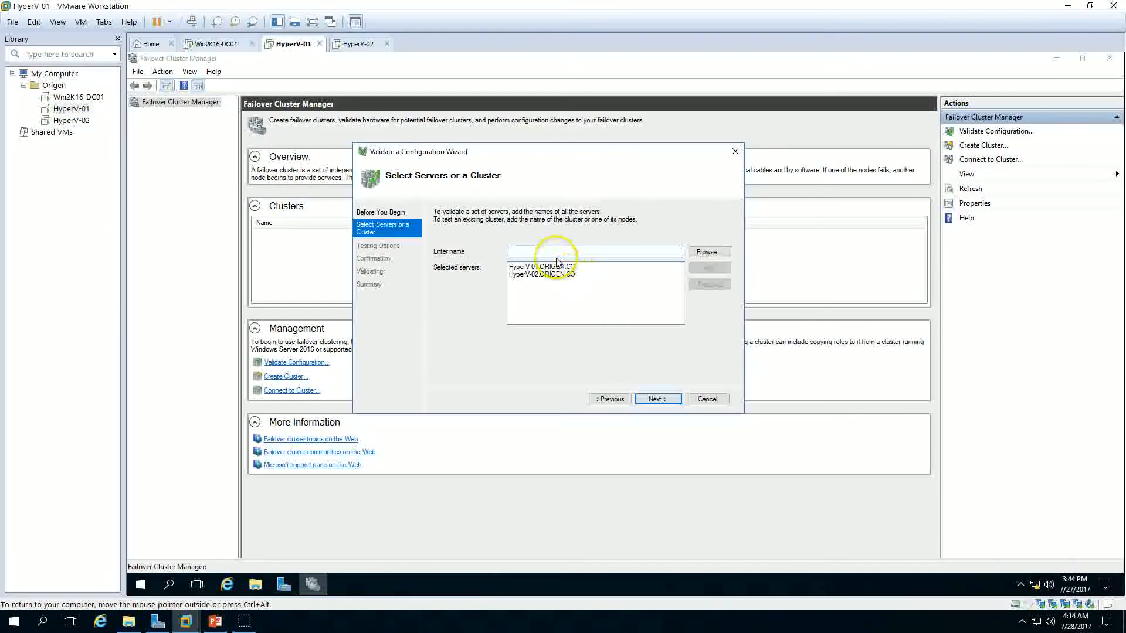
pyautogui.click(553, 267)
pyautogui.click(554, 274)
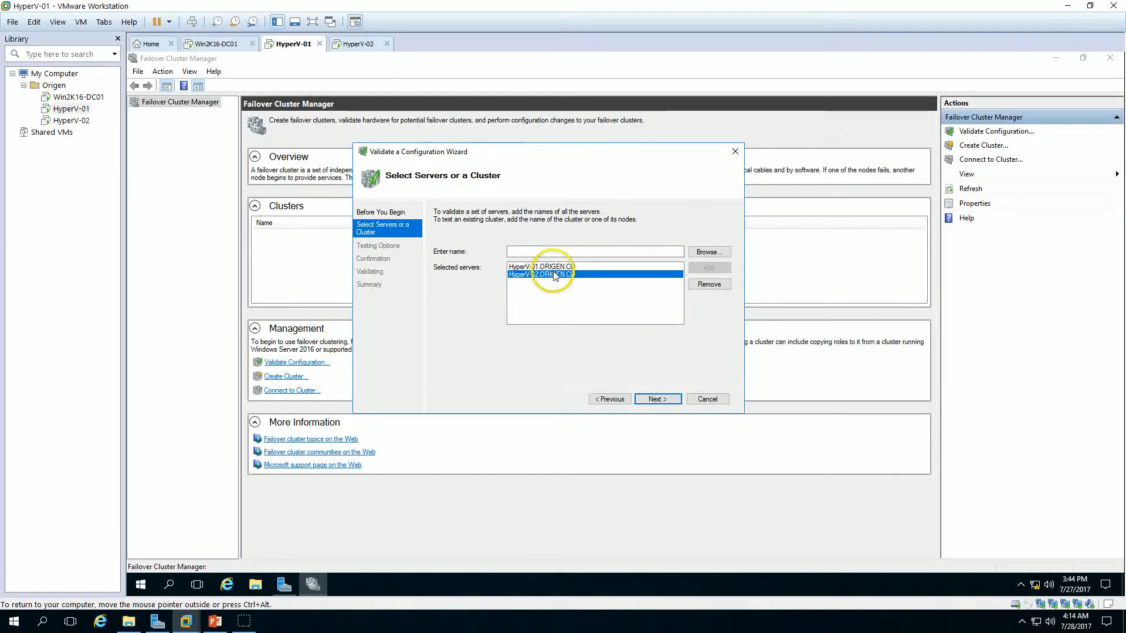
pyautogui.click(657, 399)
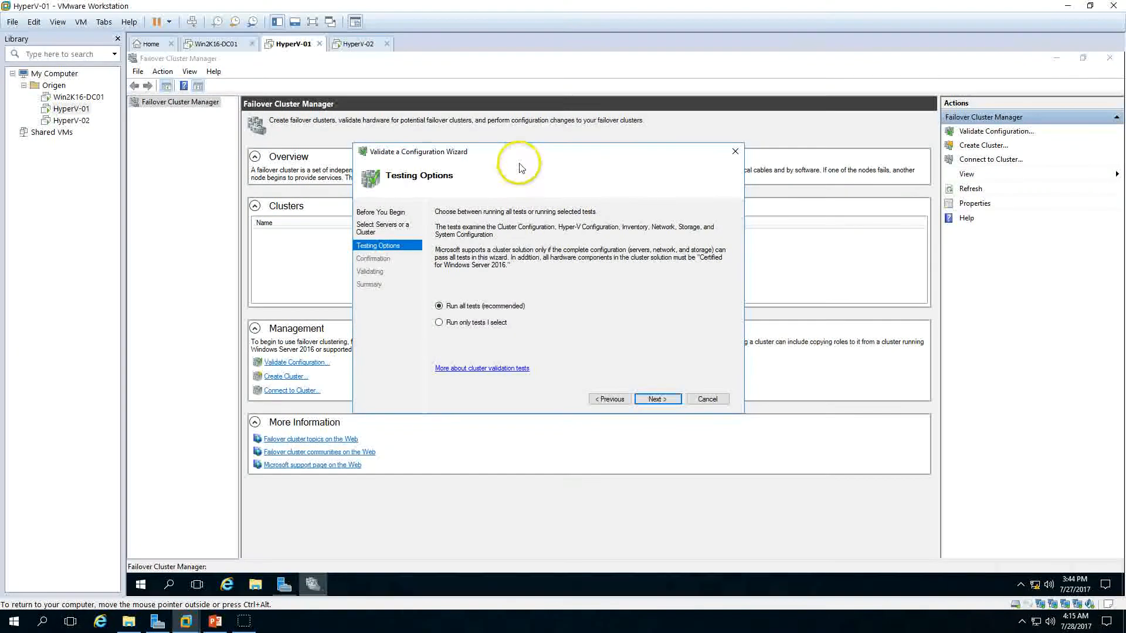
pyautogui.click(438, 322)
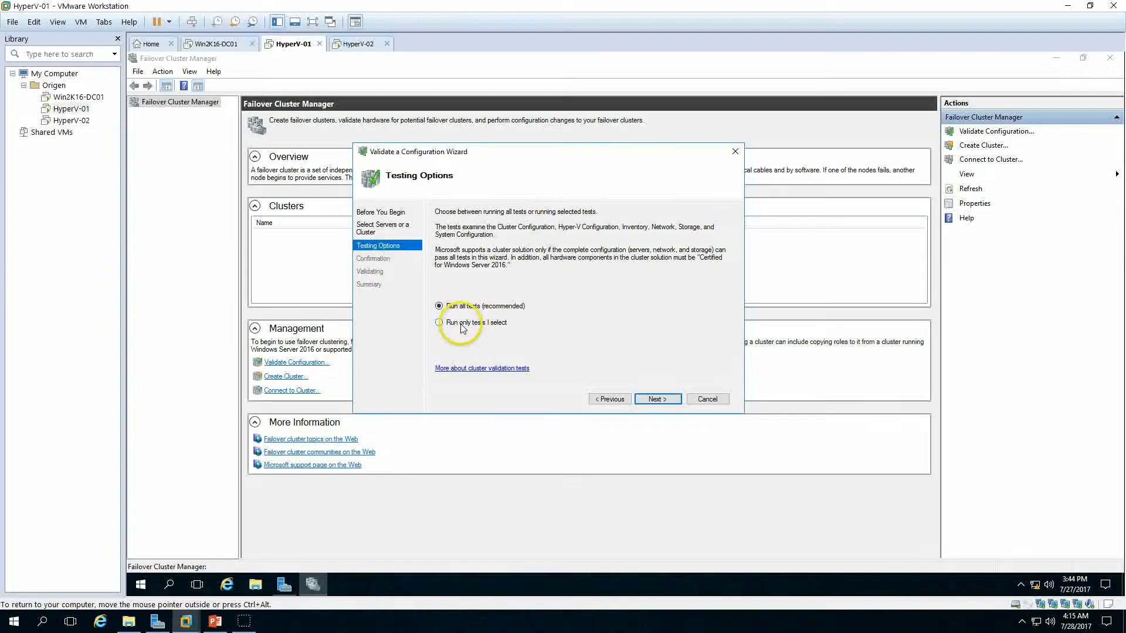
pyautogui.click(657, 401)
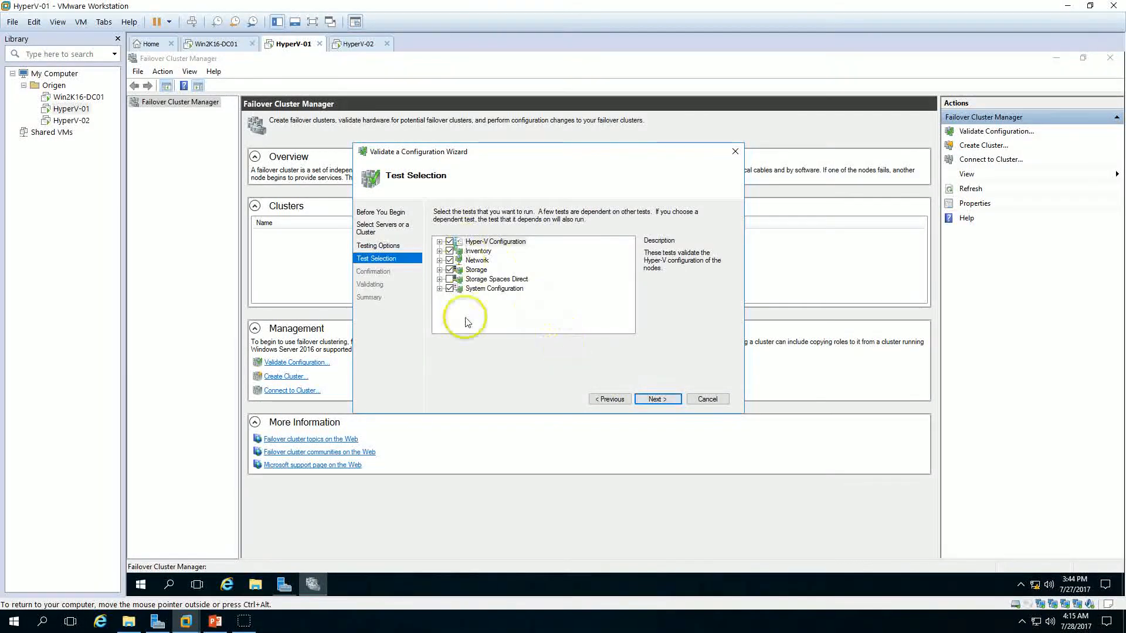
pyautogui.click(616, 405)
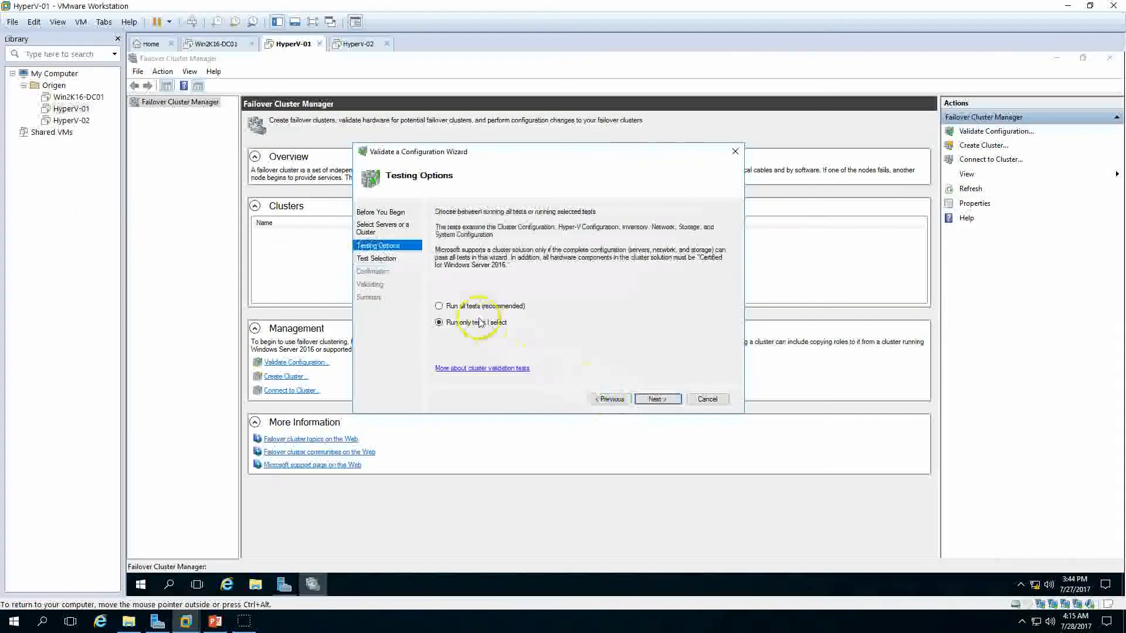
# Step: Choose to run all validation tests, confirm the two servers and start the validation
pyautogui.click(451, 308)
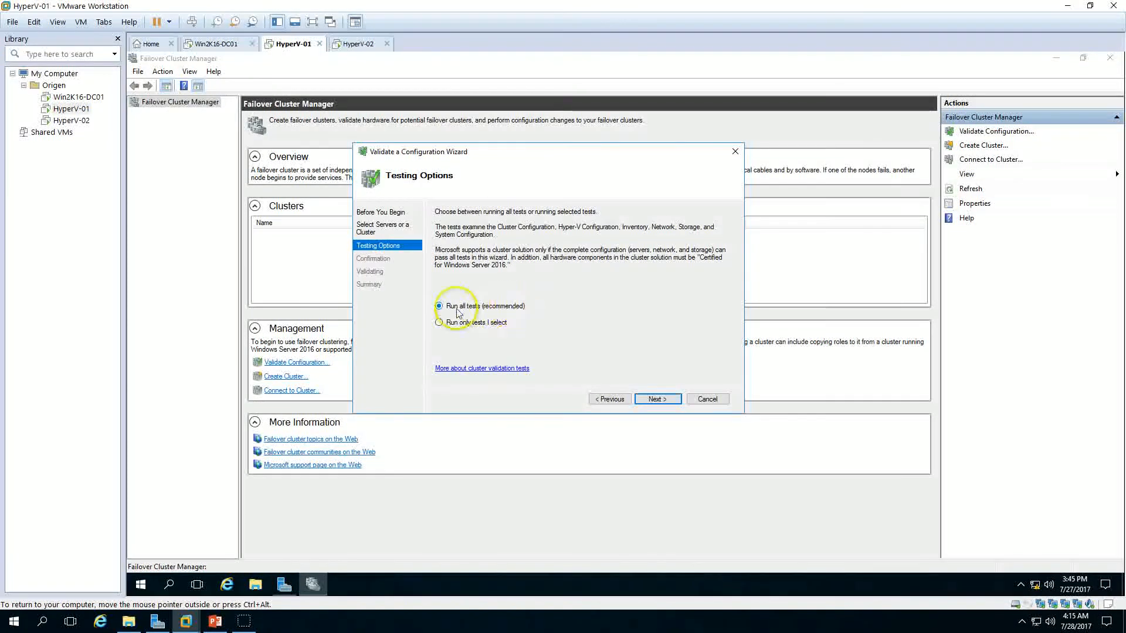
pyautogui.click(657, 400)
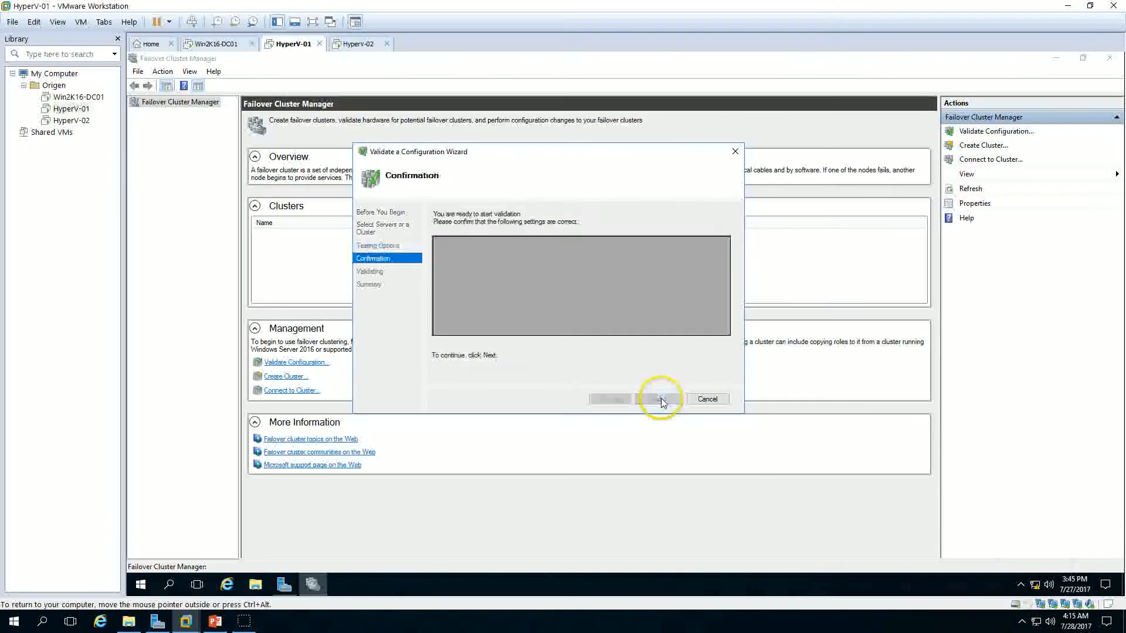
pyautogui.moveTo(563, 154); pyautogui.dragTo(565, 152)
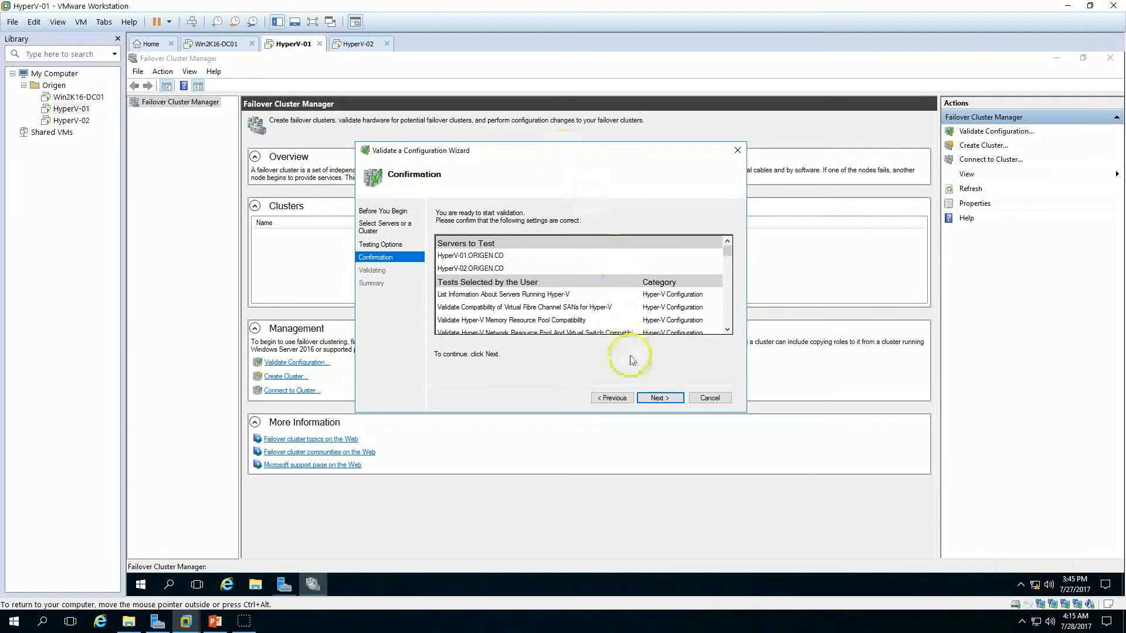
pyautogui.click(659, 399)
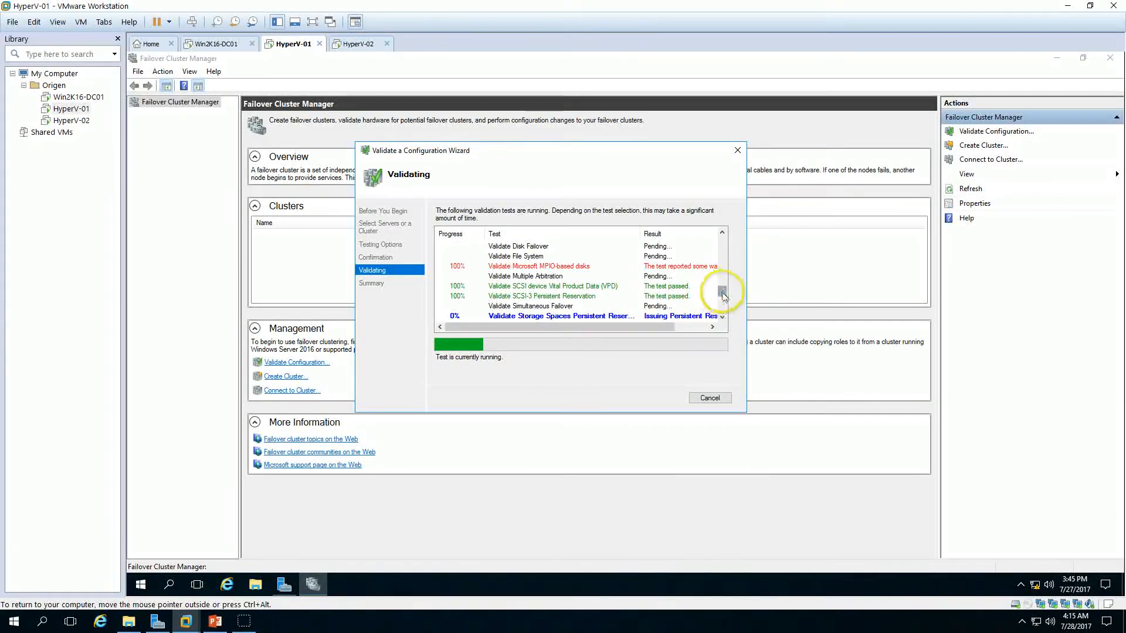
pyautogui.moveTo(722, 296); pyautogui.dragTo(721, 241)
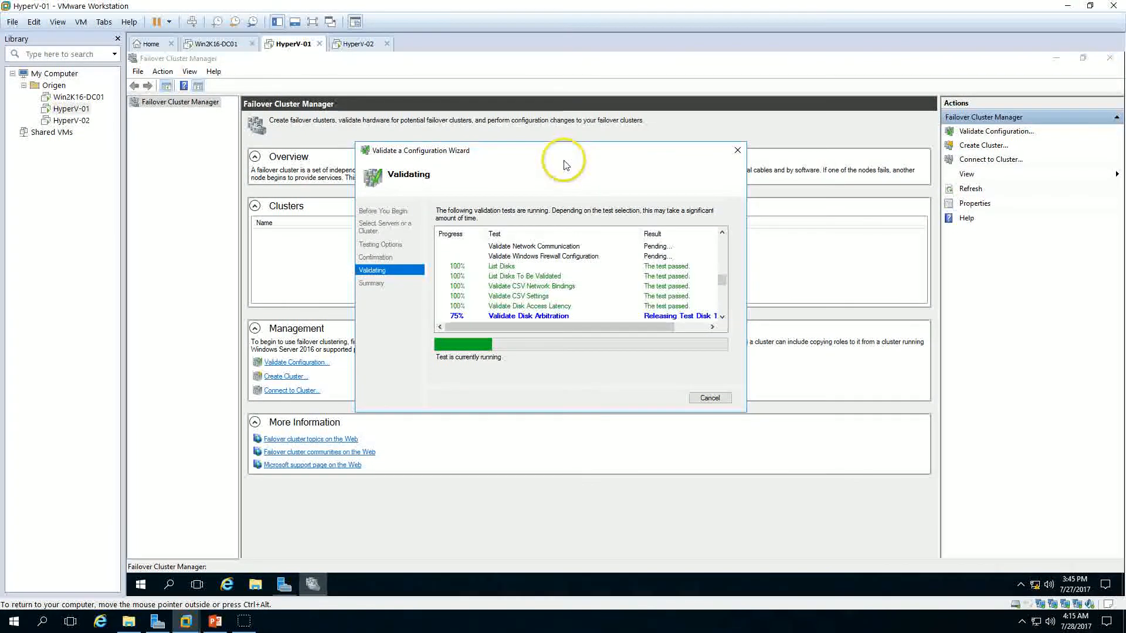
pyautogui.moveTo(556, 159); pyautogui.dragTo(516, 133)
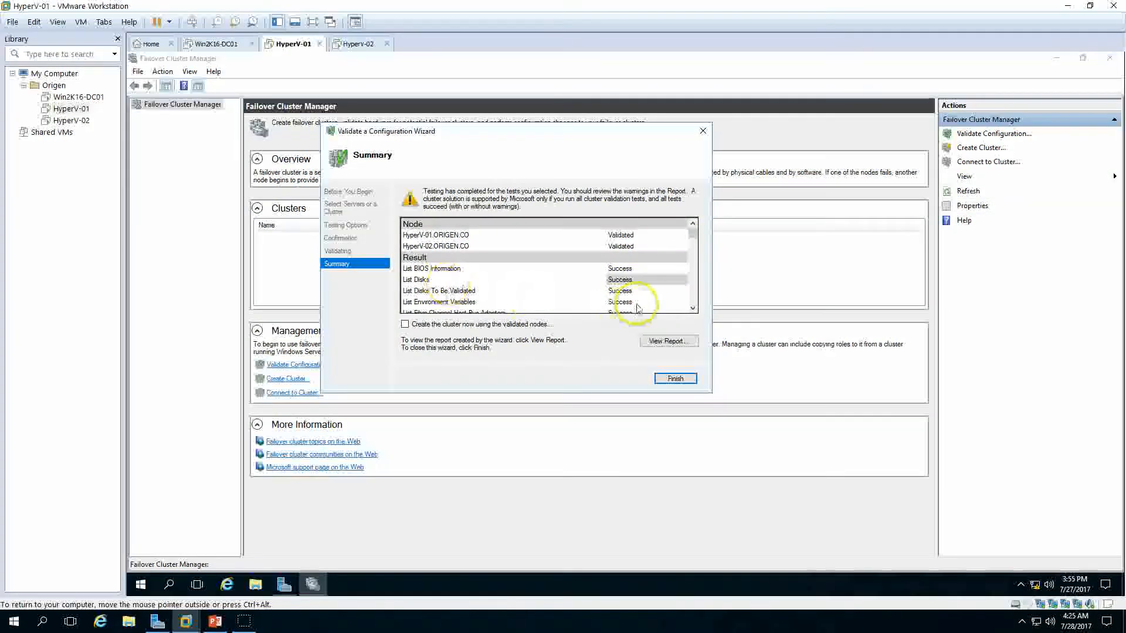
# Step: Review the validation summary, open the full validation report and dismiss the browser setup prompt and extra tab
pyautogui.scroll(-10, 625, 287)
pyautogui.scroll(-10, 635, 299)
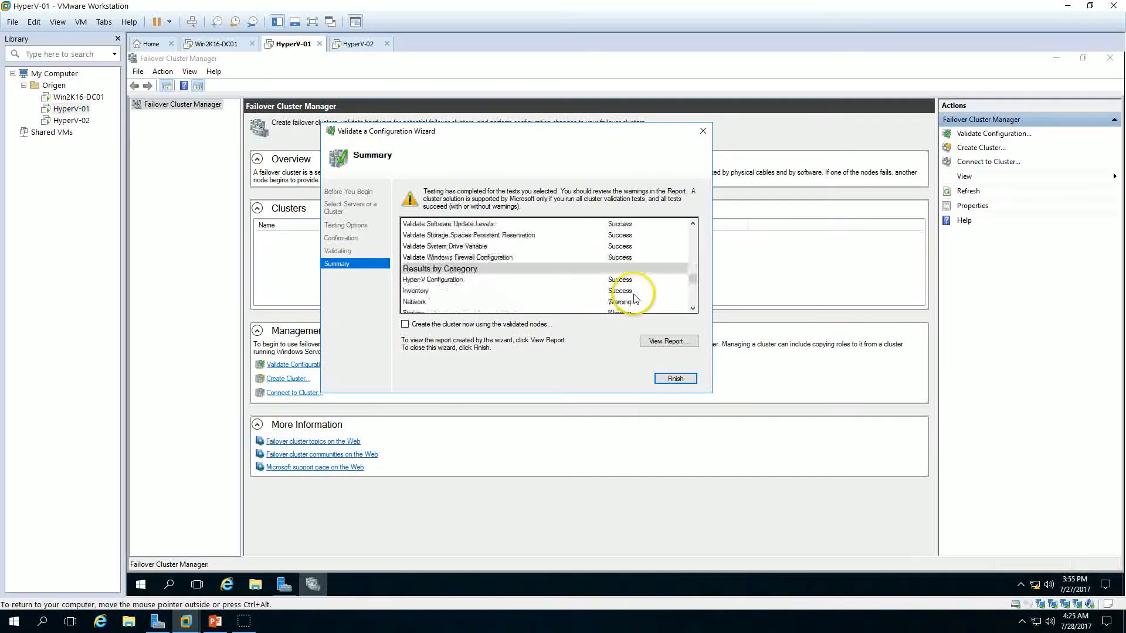
pyautogui.click(669, 342)
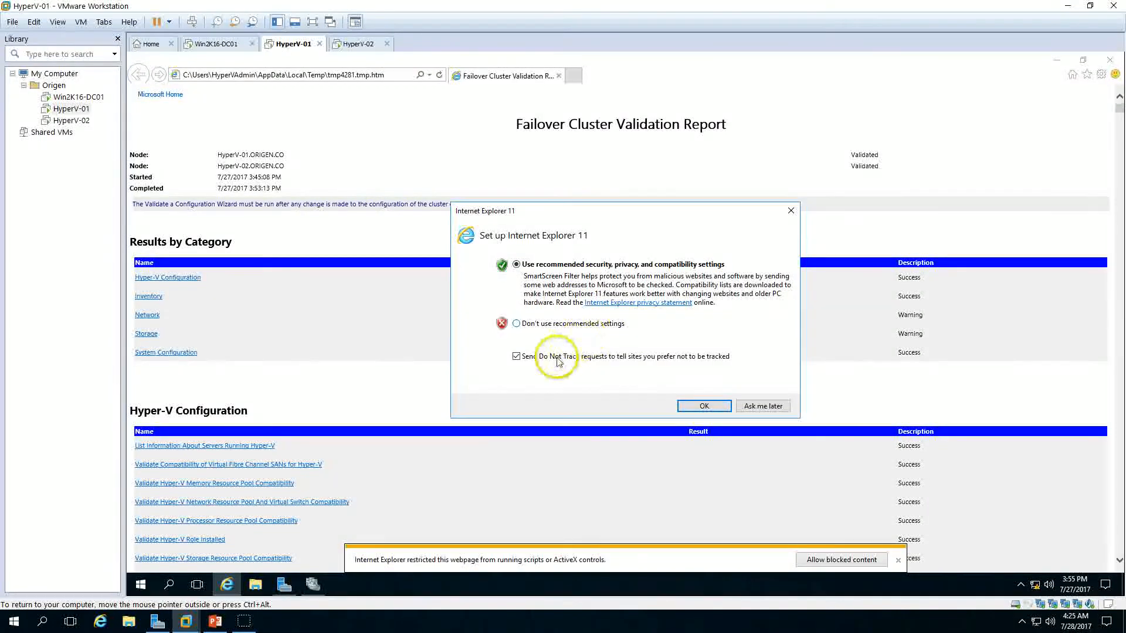
pyautogui.click(791, 210)
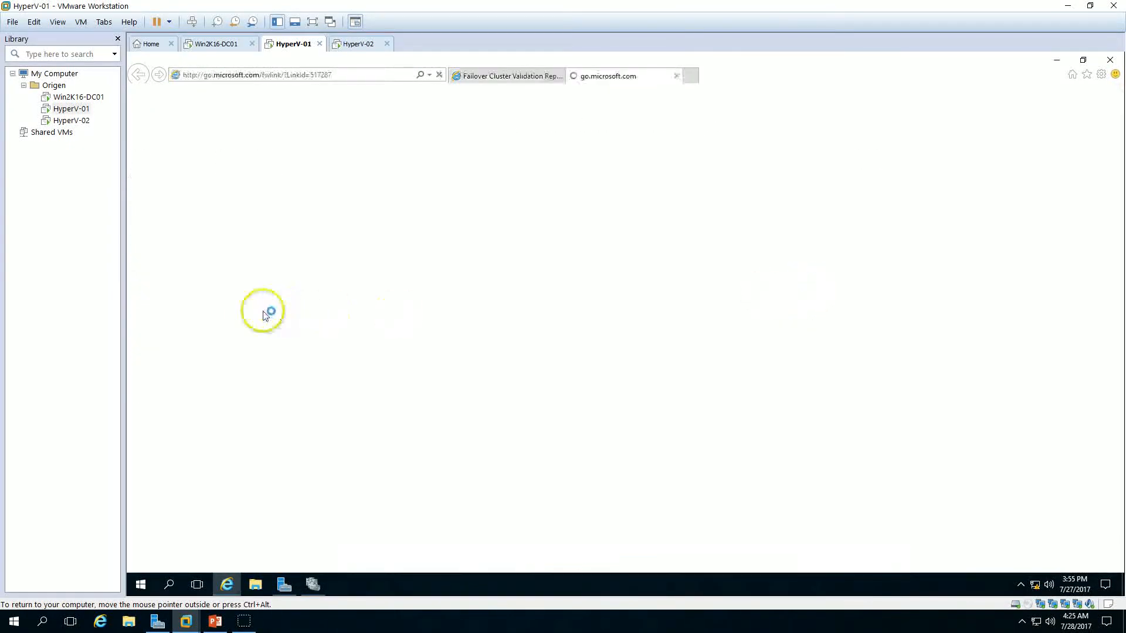
pyautogui.click(674, 75)
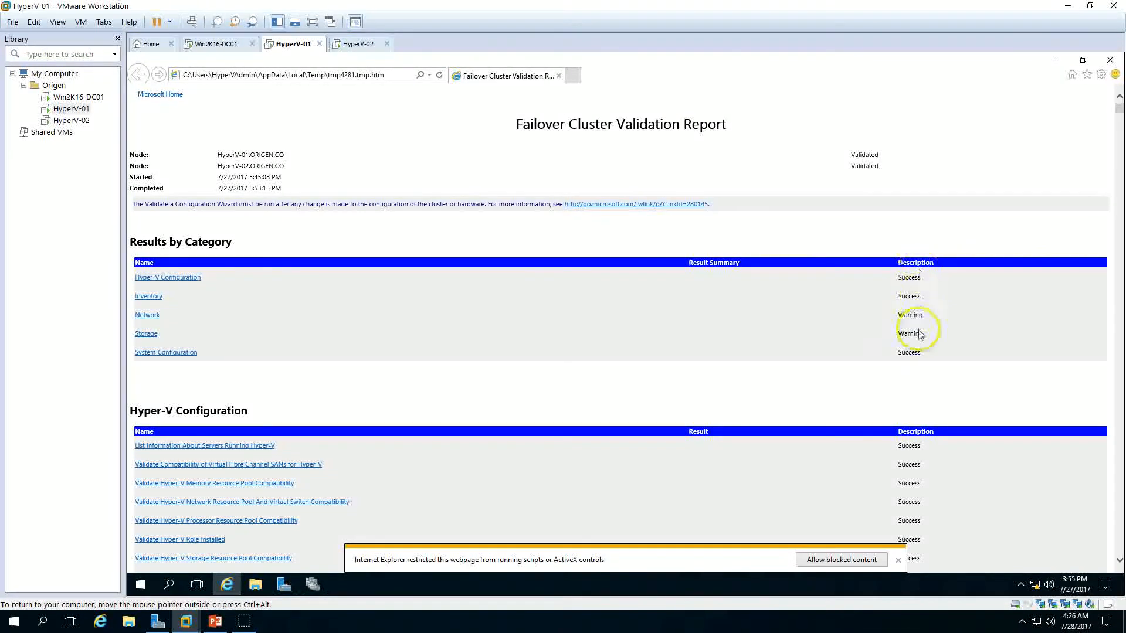
# Step: Examine the Validate IP Configuration details under the report's Network category
pyautogui.click(149, 316)
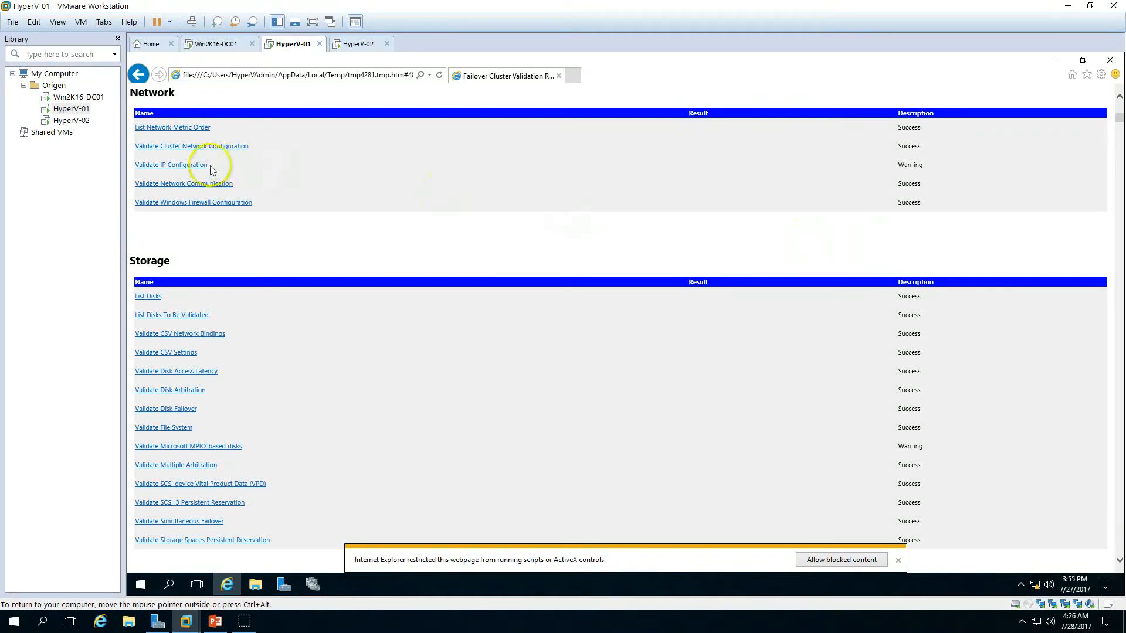
pyautogui.click(189, 165)
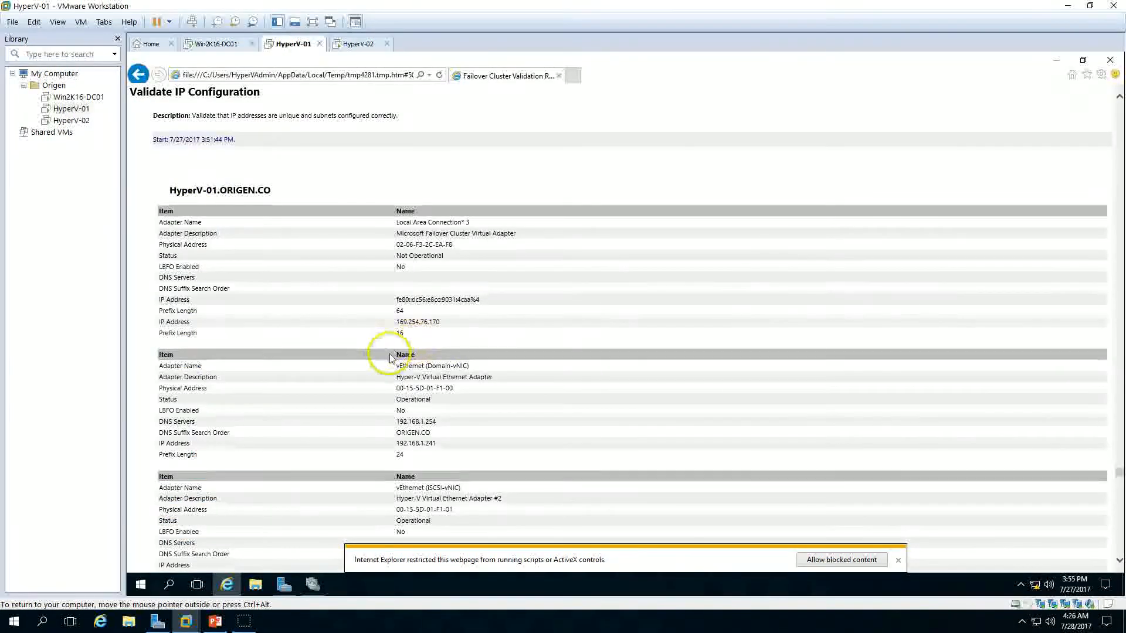
pyautogui.moveTo(394, 322); pyautogui.dragTo(465, 327)
pyautogui.click(454, 331)
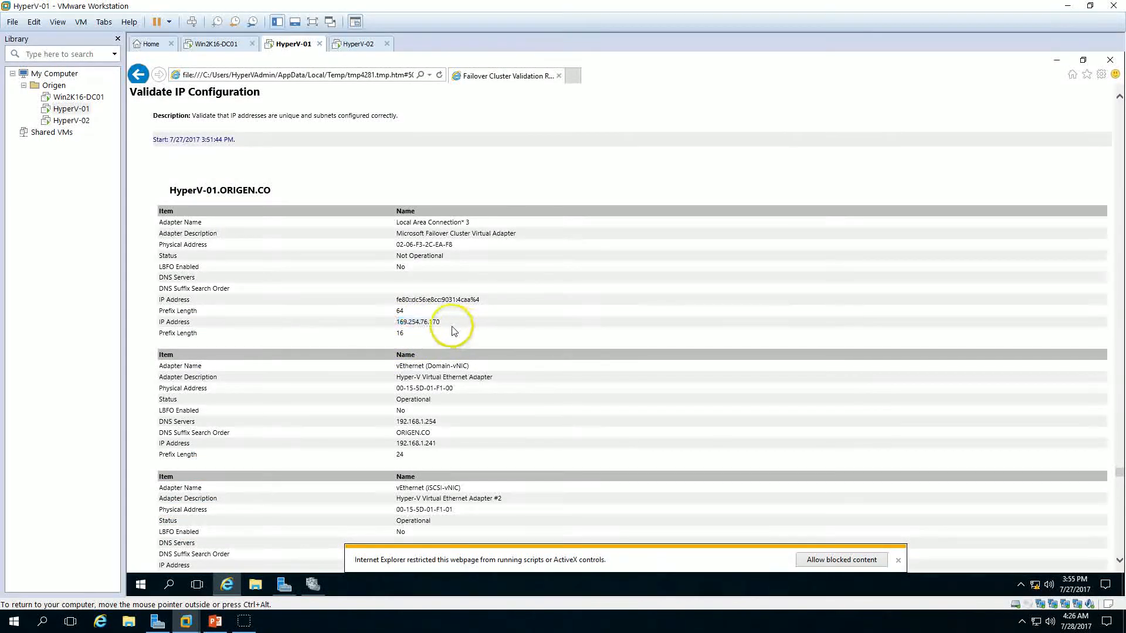
pyautogui.moveTo(394, 322); pyautogui.dragTo(505, 337)
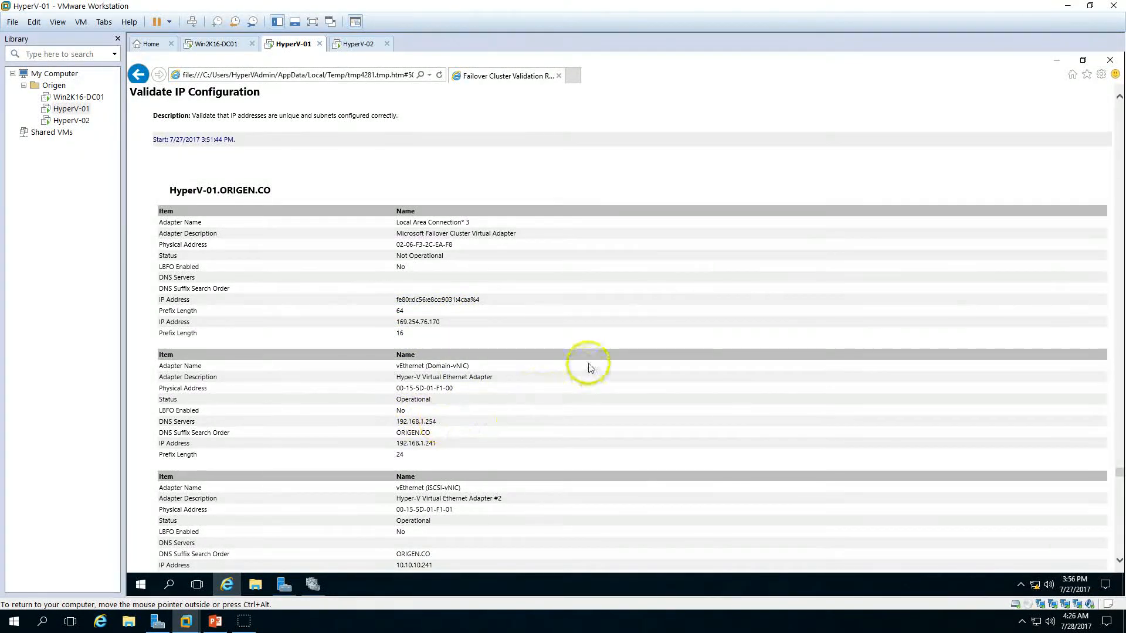
pyautogui.scroll(15, 585, 367)
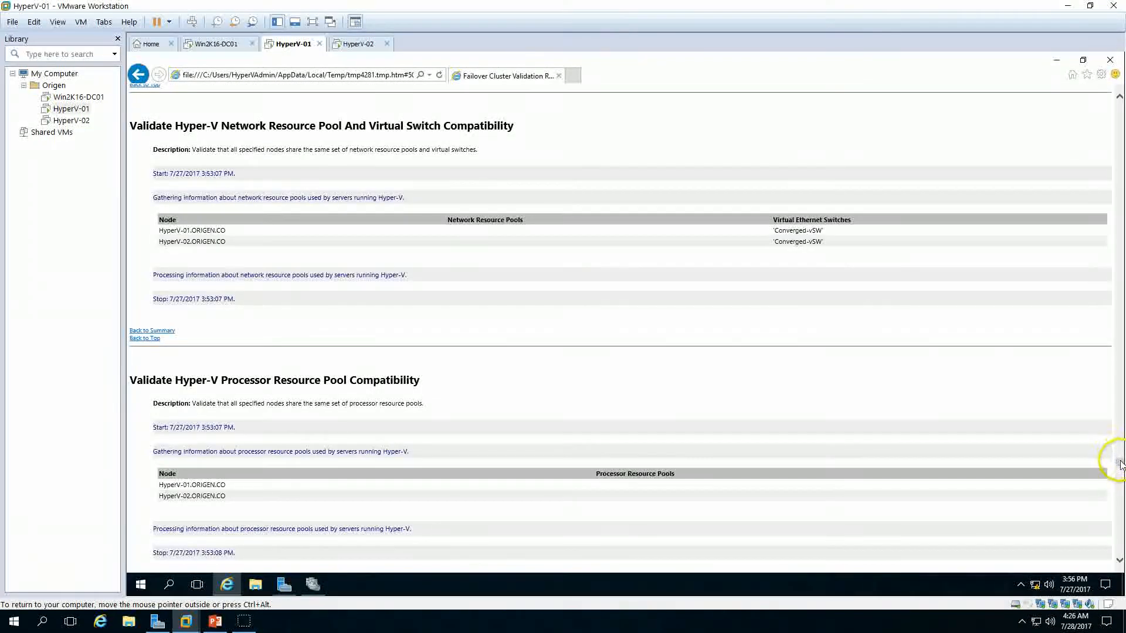
pyautogui.moveTo(1121, 468); pyautogui.dragTo(1096, 135)
pyautogui.scroll(20, 830, 360)
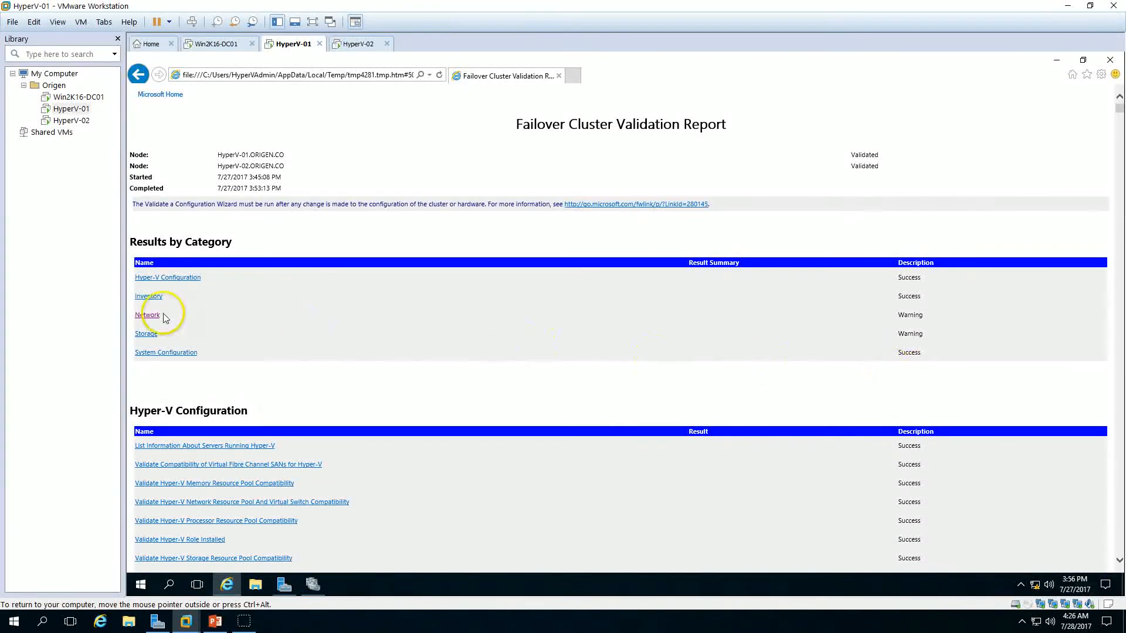
# Step: Examine the Validate Microsoft MPIO-based disks warnings under the Storage category, then close the report
pyautogui.click(141, 334)
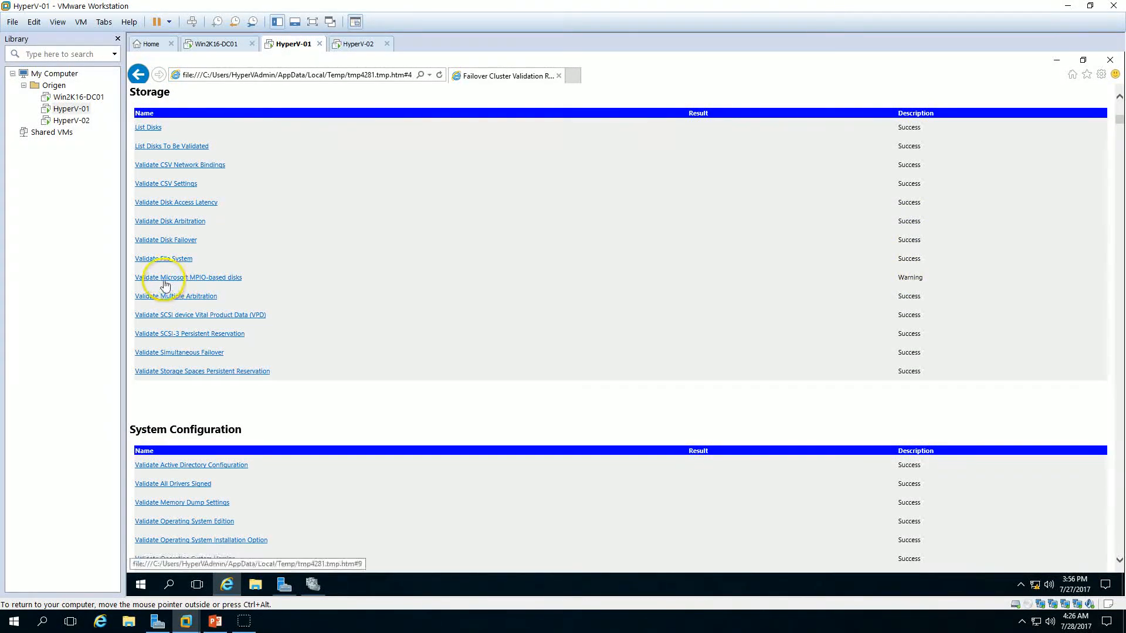
pyautogui.click(217, 284)
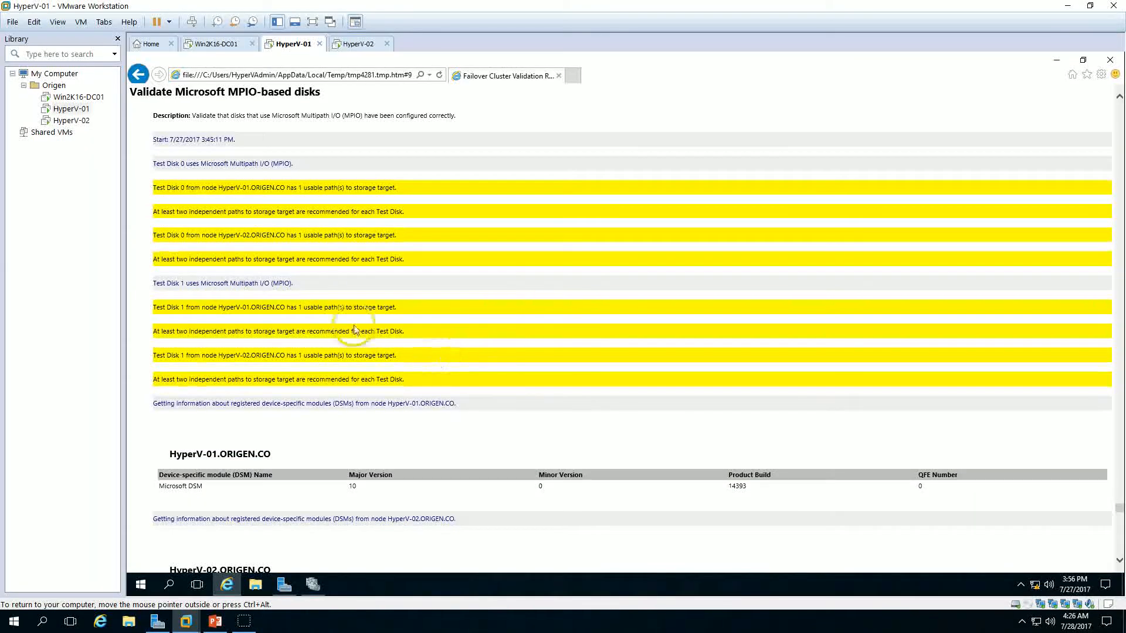
pyautogui.moveTo(436, 362); pyautogui.dragTo(151, 218)
pyautogui.tripleClick(433, 234)
pyautogui.click(428, 389)
pyautogui.moveTo(432, 397); pyautogui.dragTo(202, 307)
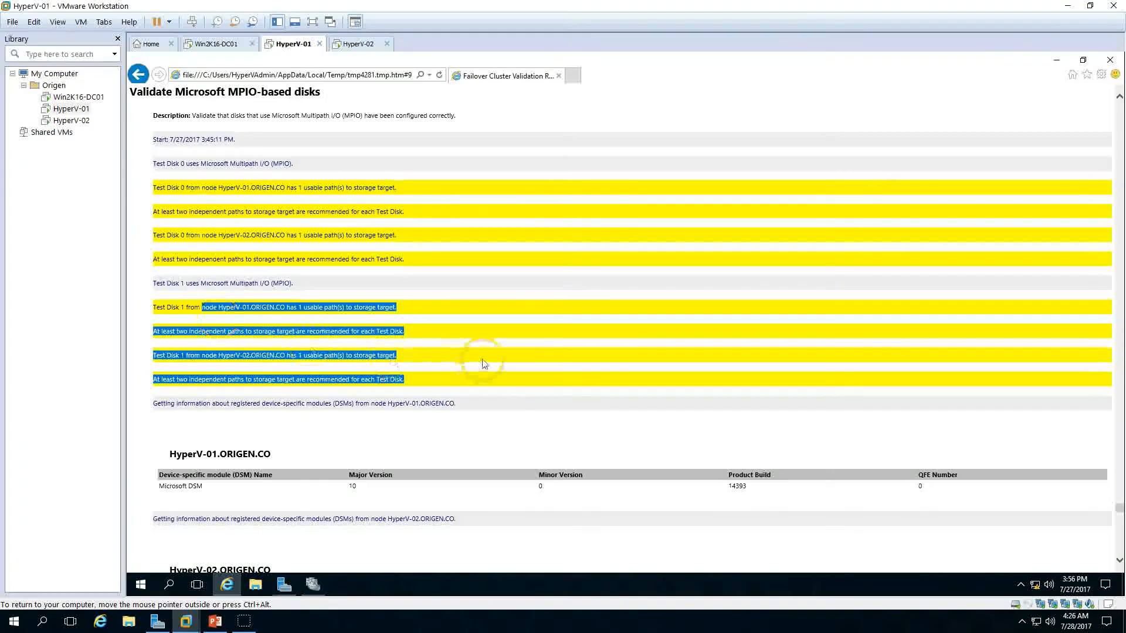
pyautogui.click(483, 364)
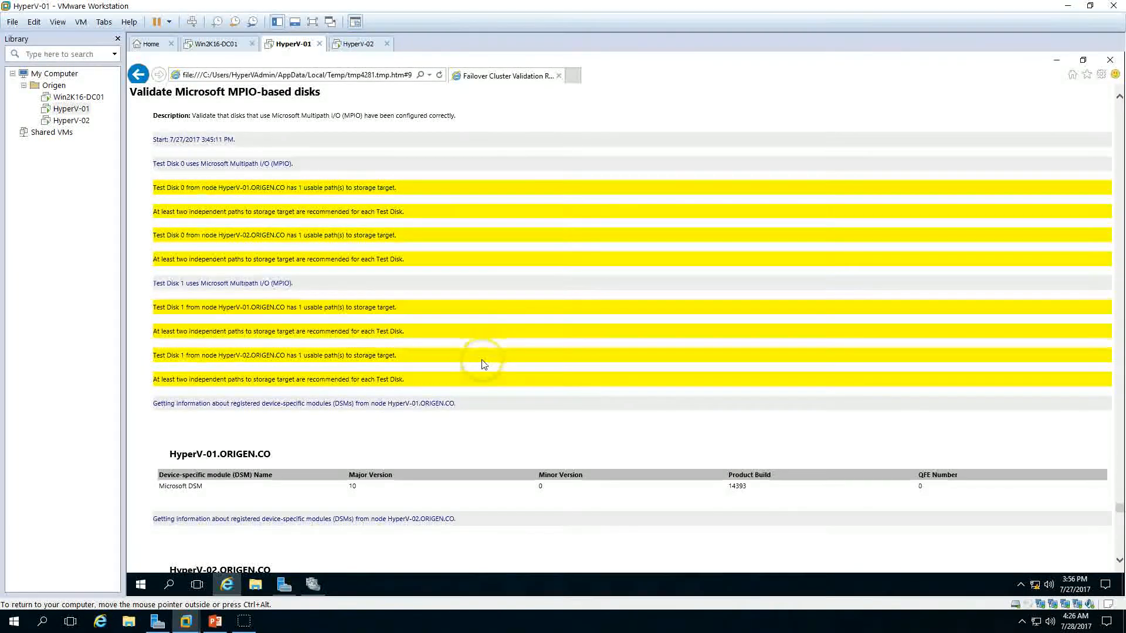
pyautogui.click(1110, 60)
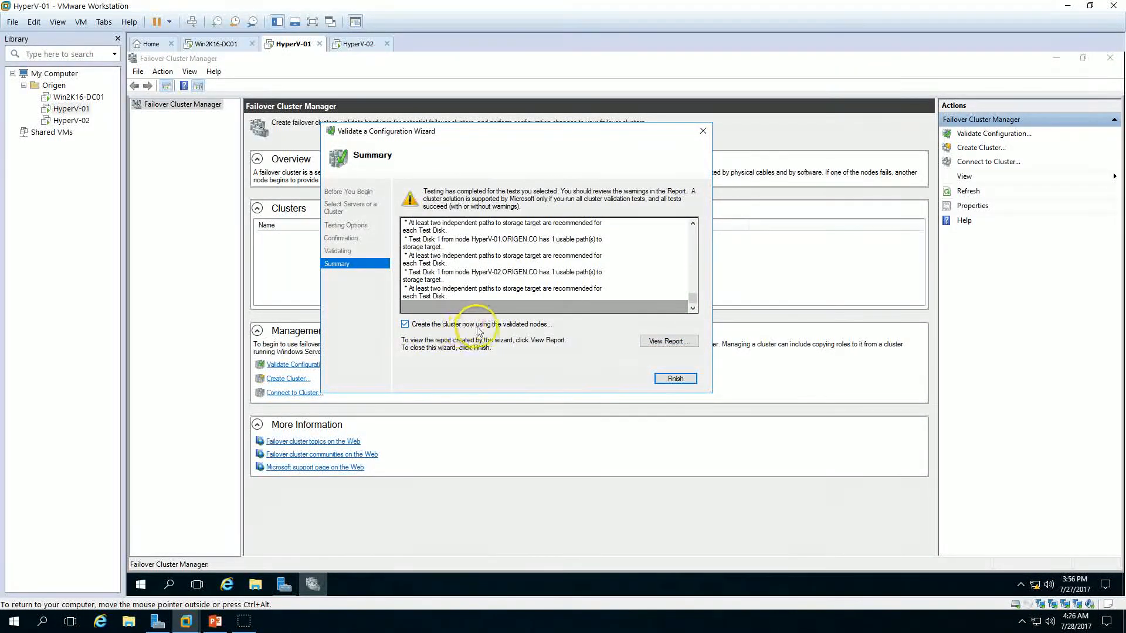
# Step: Finish validation to launch the Create Cluster wizard and name the cluster HyperV-Cluster01
pyautogui.click(688, 383)
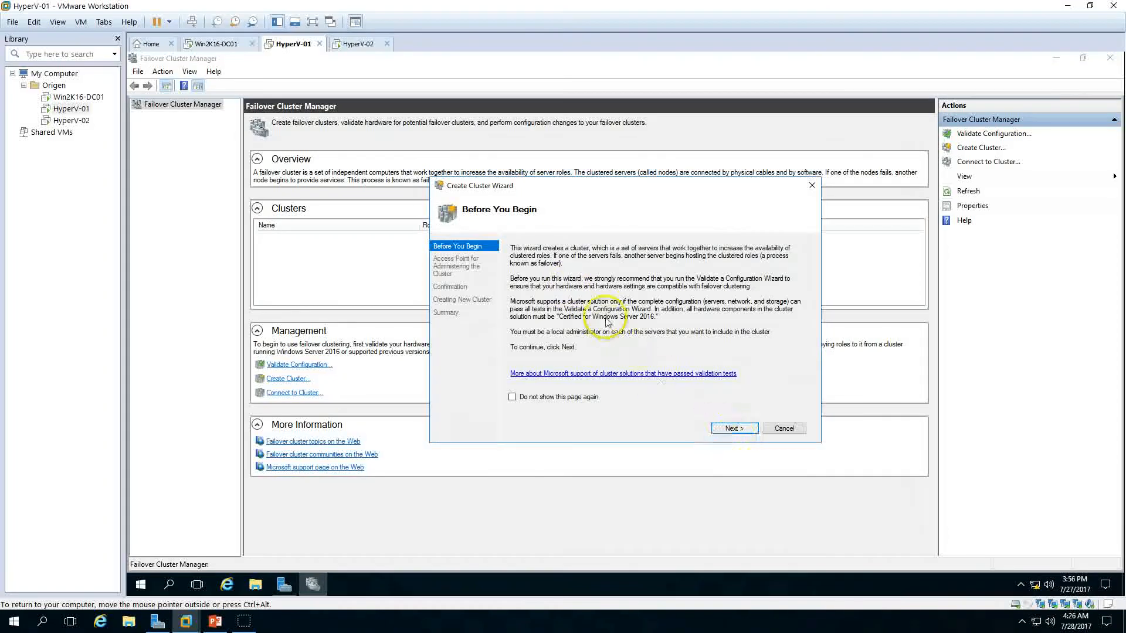
pyautogui.click(735, 429)
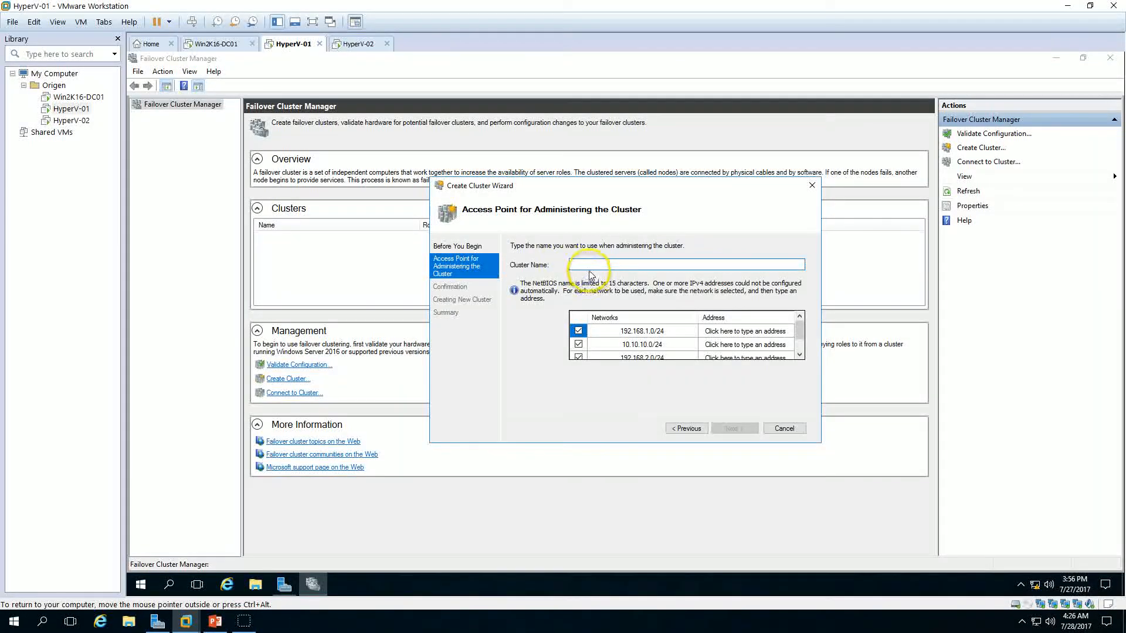
pyautogui.write('HyperV')
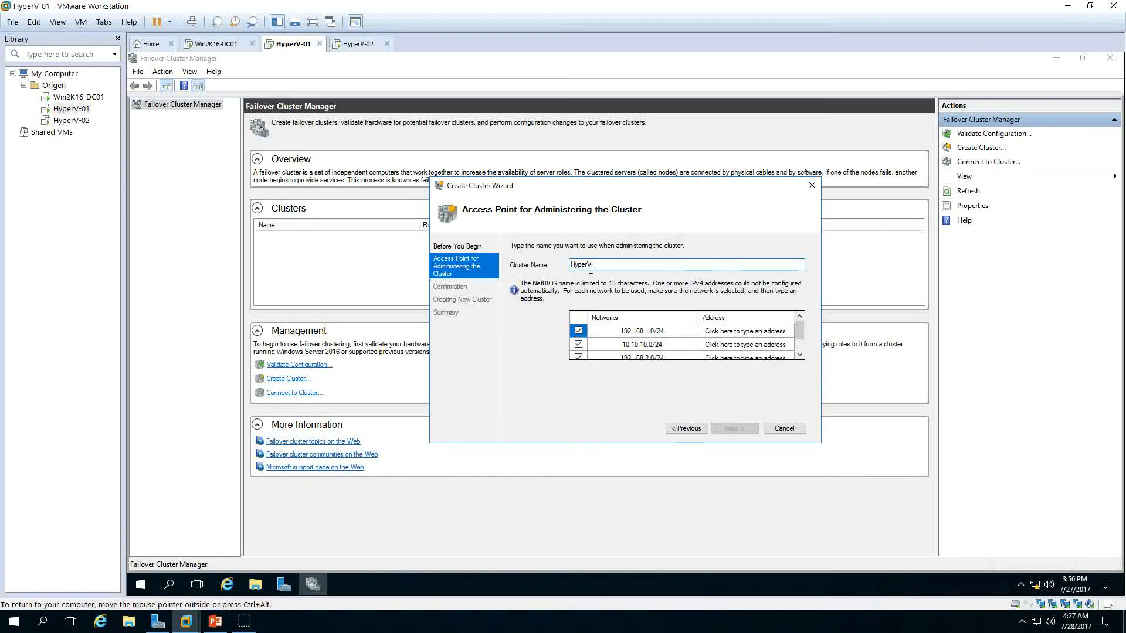
pyautogui.write(' Cluster01')
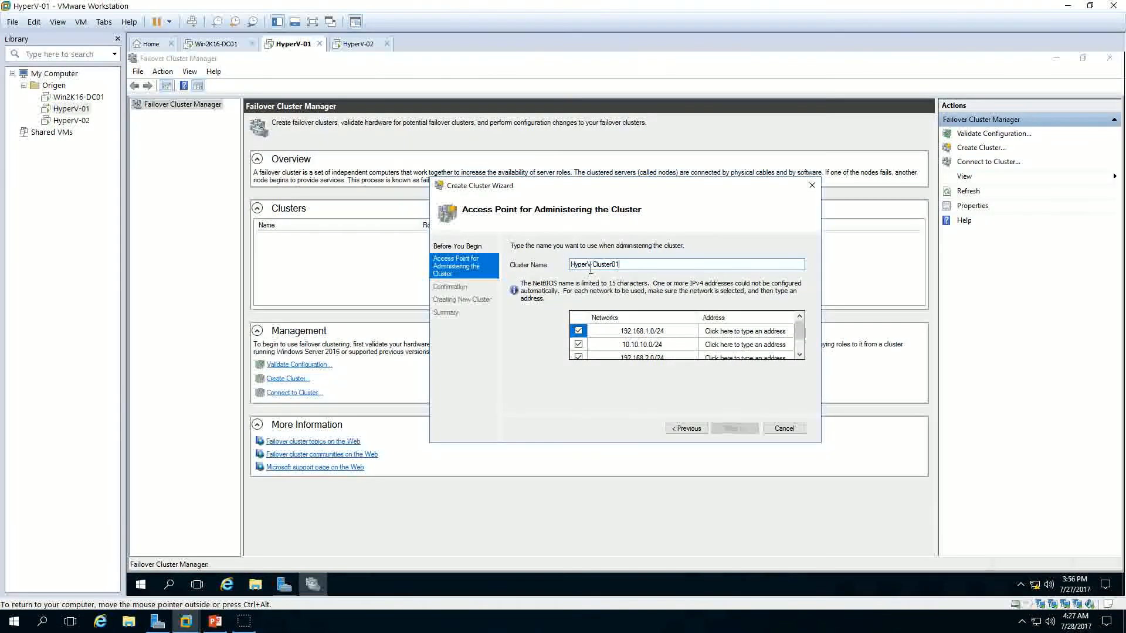
# Step: Keep only the 192.168.1.0/24 network selected and assign it the cluster address 192.168.1.240
pyautogui.click(578, 345)
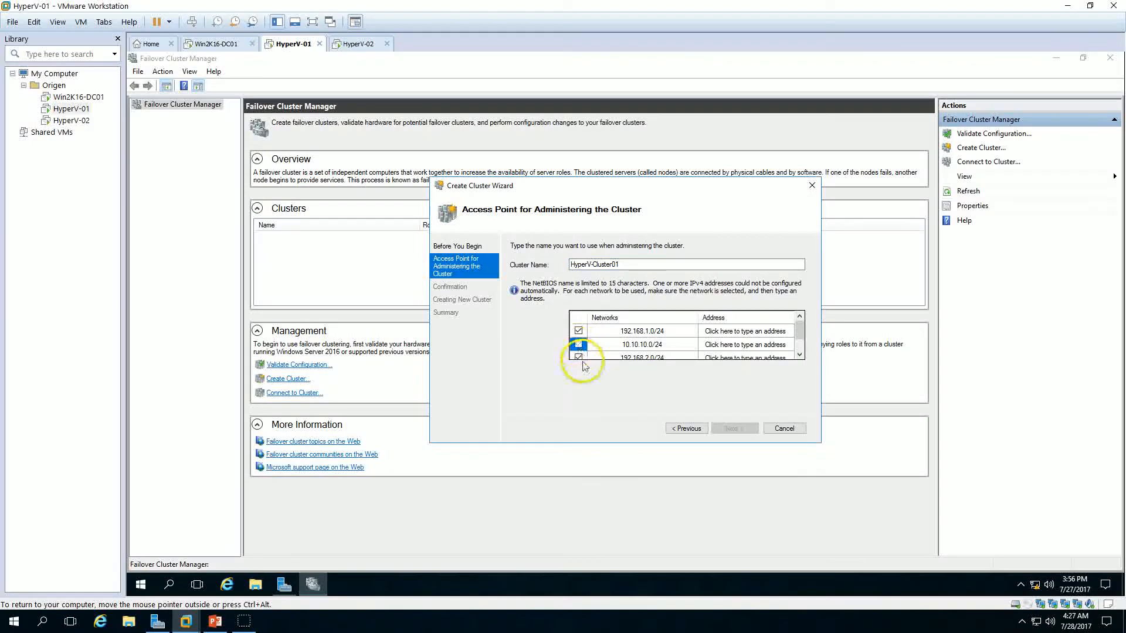
pyautogui.scroll(-1, 578, 359)
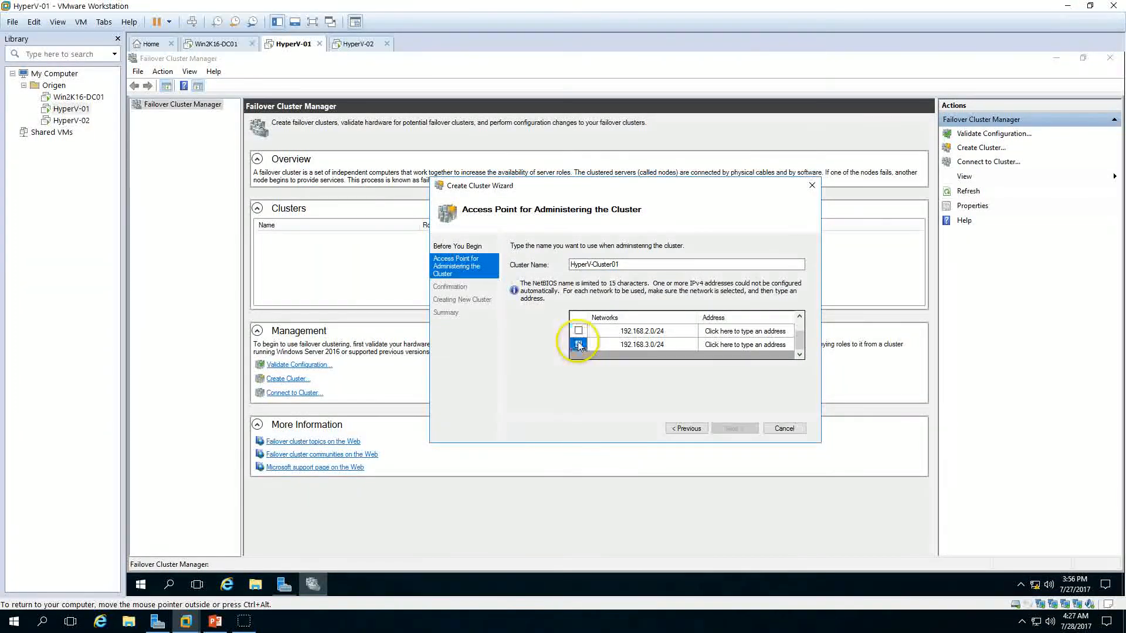
pyautogui.scroll(2, 622, 351)
pyautogui.click(762, 332)
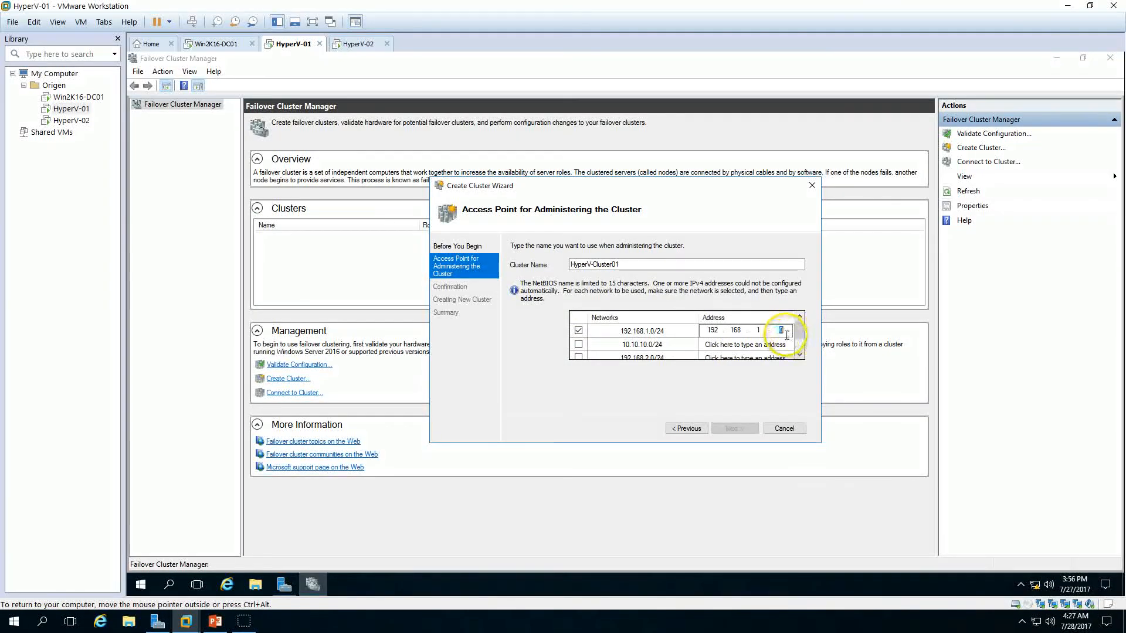
pyautogui.write('2')
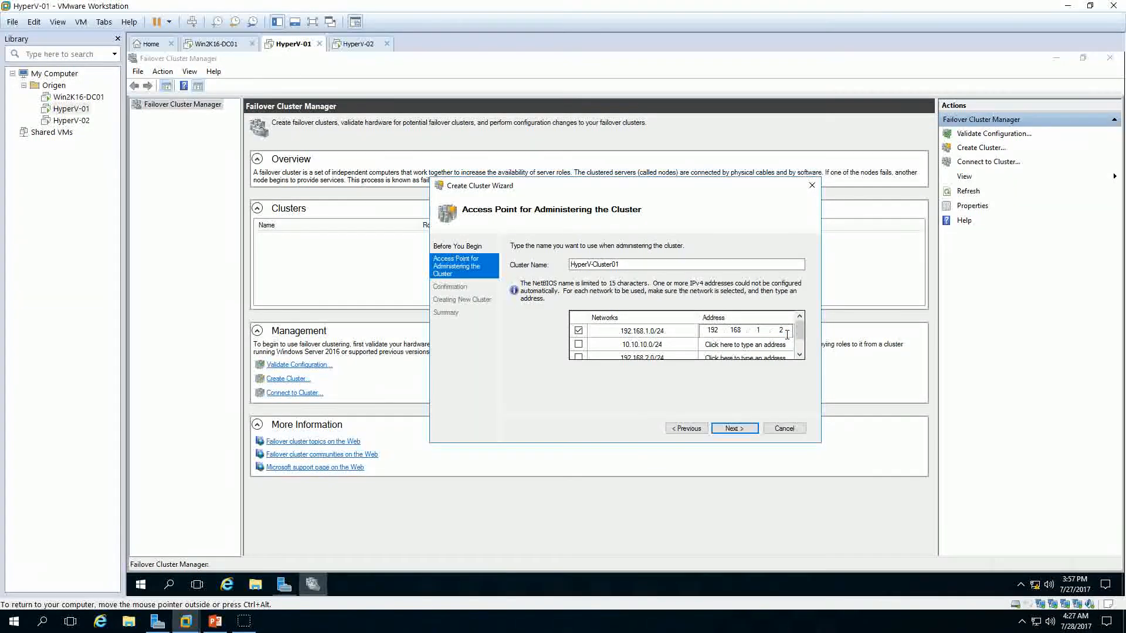
pyautogui.write('40')
# Step: Confirm the settings with all eligible storage added, create the cluster and close the wizard
pyautogui.click(726, 429)
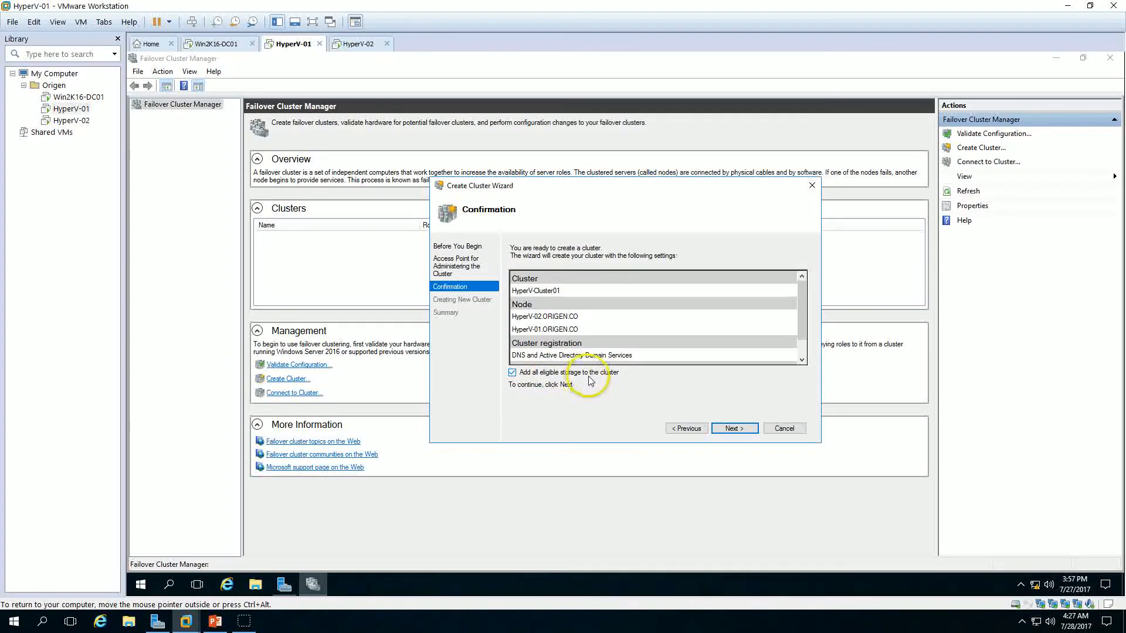
pyautogui.click(733, 431)
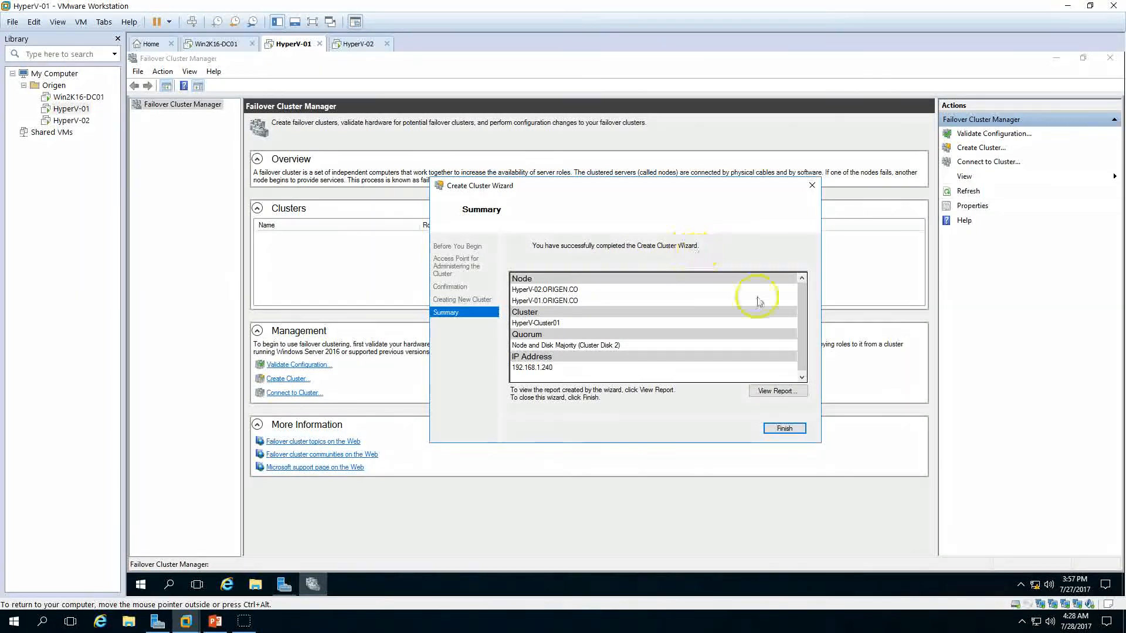
pyautogui.click(785, 429)
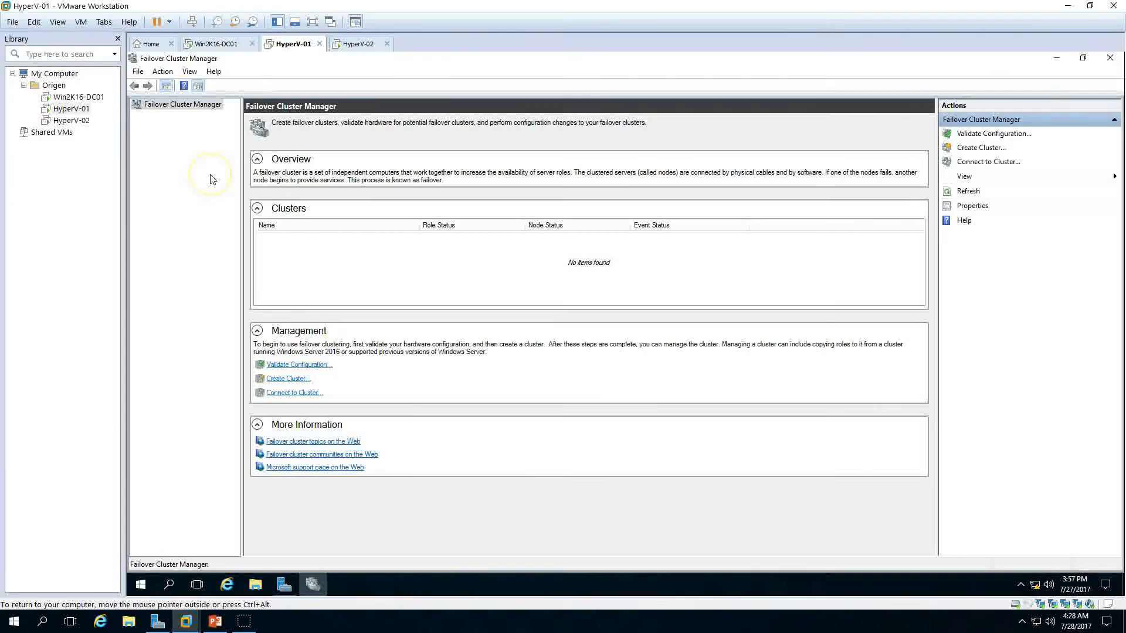
# Step: Open the new HyperV-Cluster01 cluster and expand its server name resource to view its IP address
pyautogui.click(133, 116)
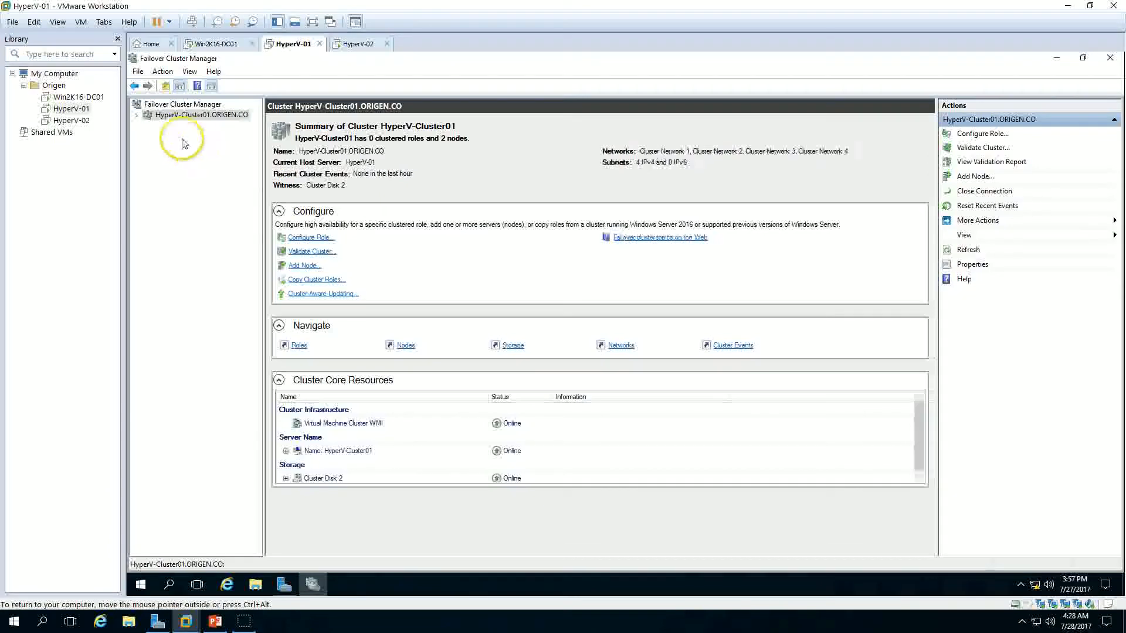
pyautogui.click(137, 116)
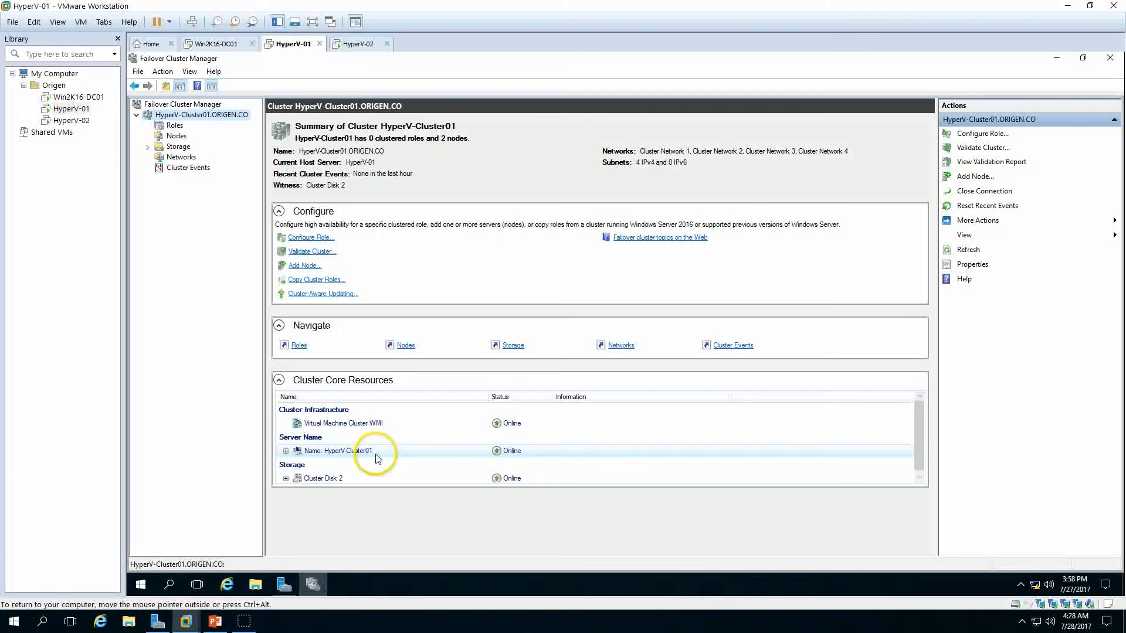
pyautogui.click(286, 452)
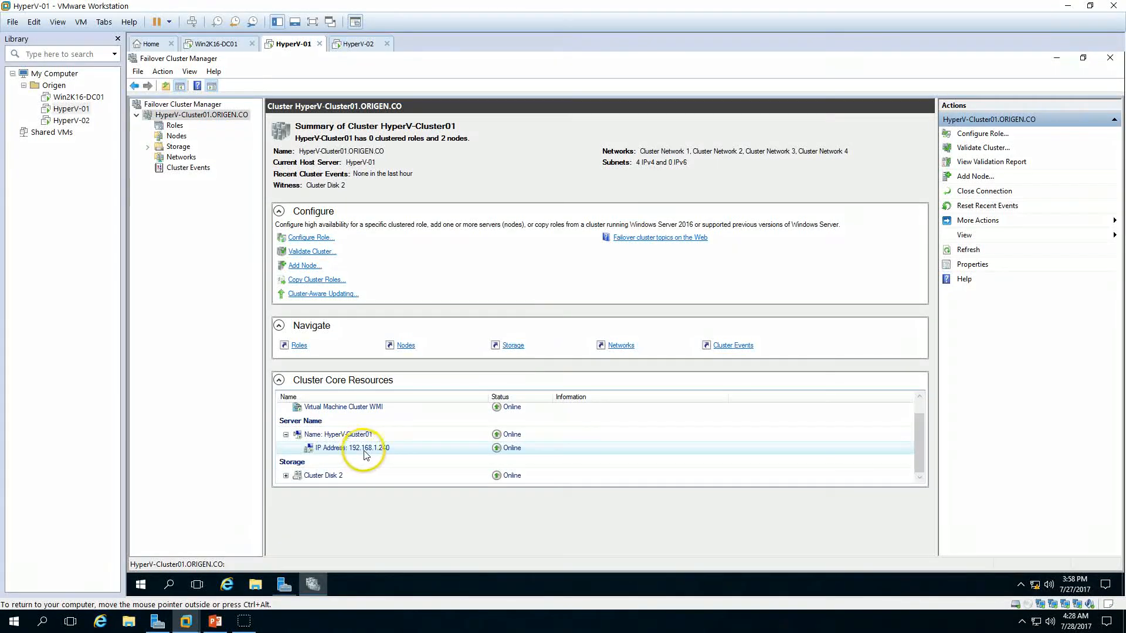
# Step: Examine the witness disk core resource and the status and details of both cluster nodes
pyautogui.click(364, 451)
pyautogui.click(285, 475)
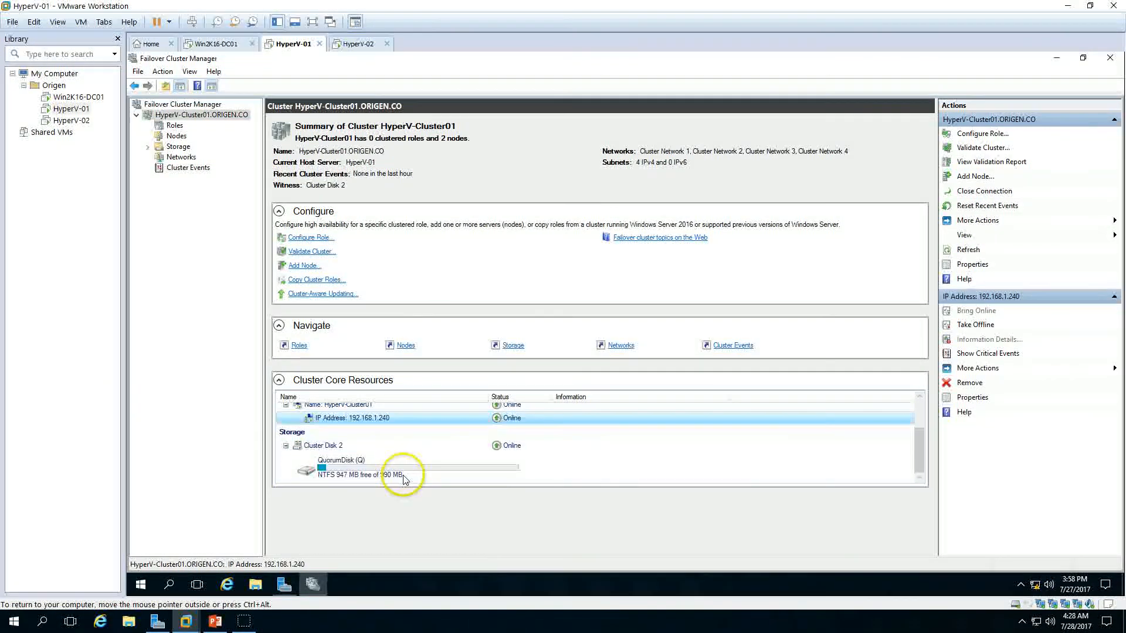
pyautogui.click(178, 137)
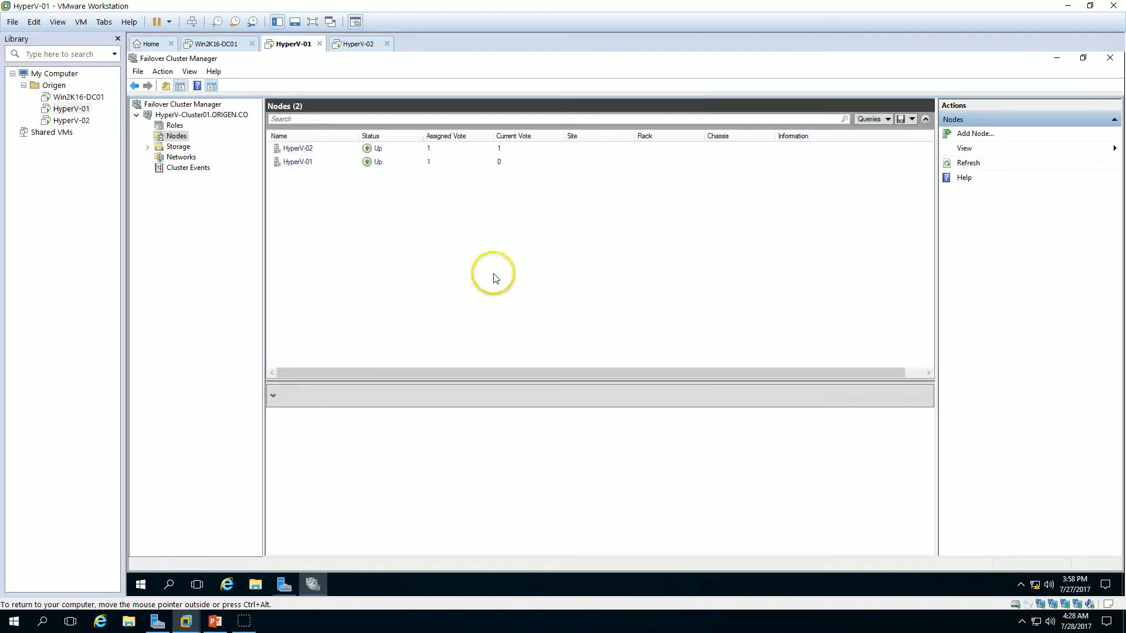
pyautogui.click(302, 150)
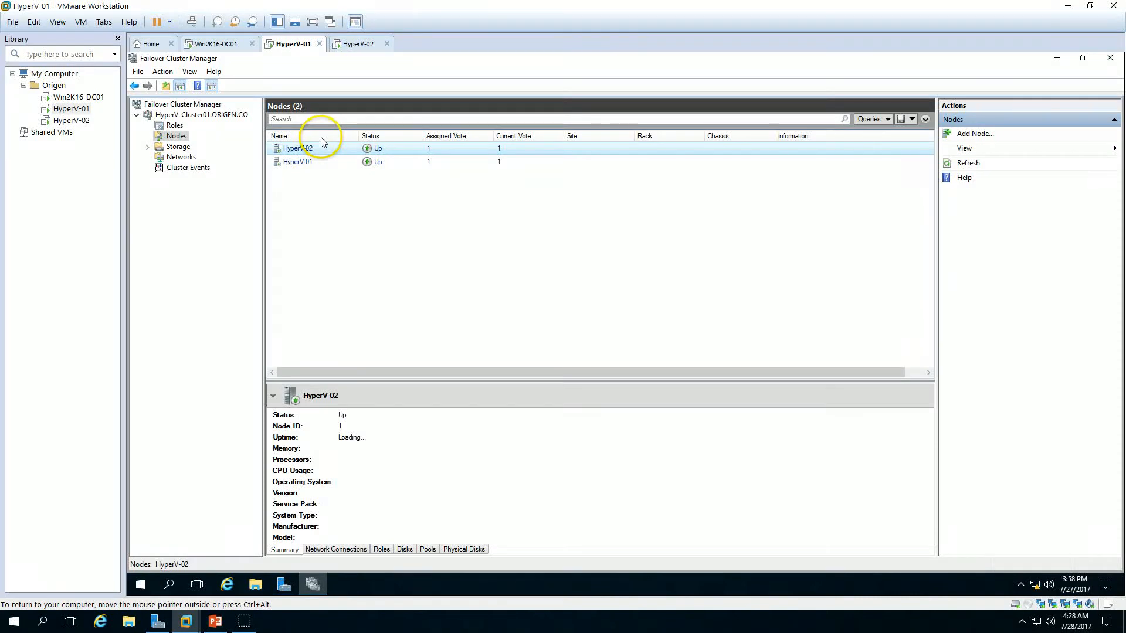
pyautogui.click(321, 138)
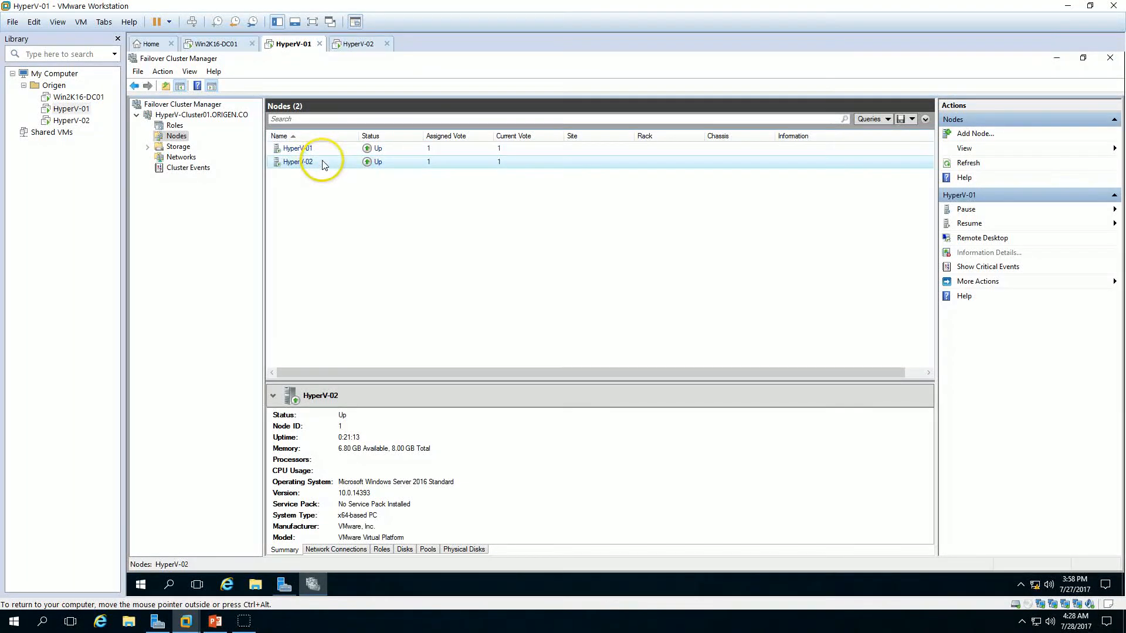
pyautogui.click(215, 621)
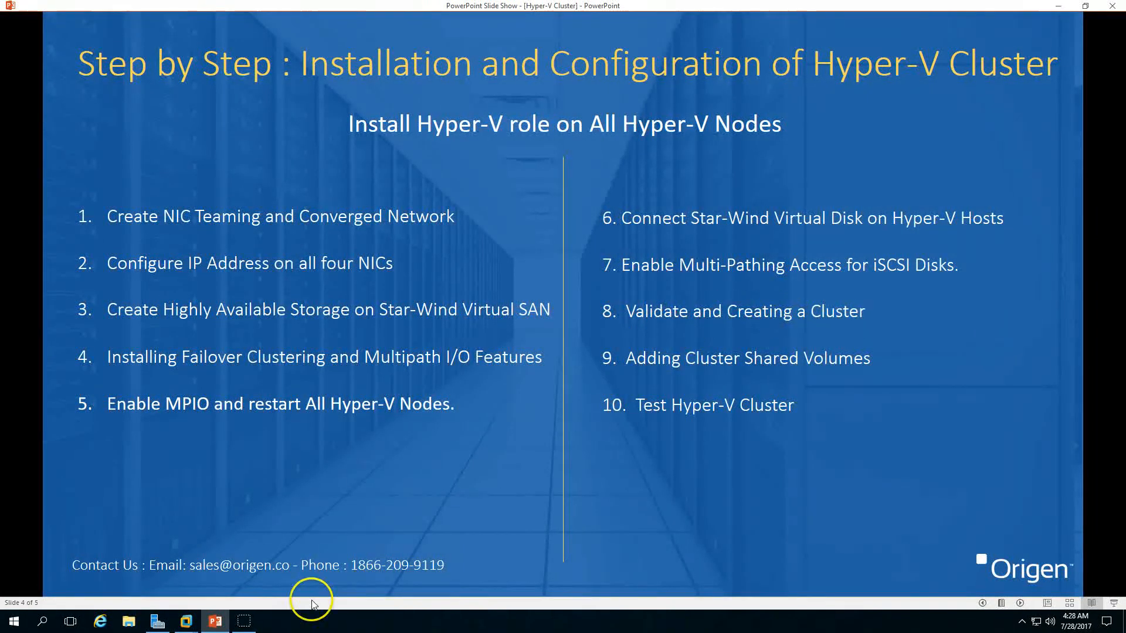
pyautogui.click(186, 621)
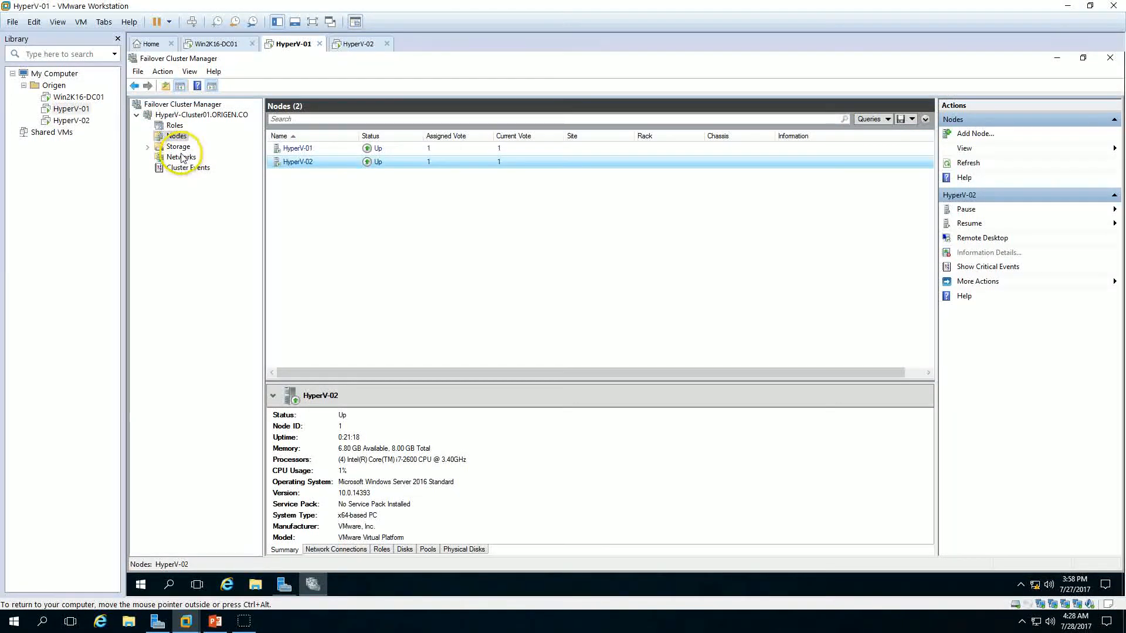
# Step: Rename the disk witness Cluster Disk 2 to QuorumDisk in the cluster's Disks view
pyautogui.click(174, 146)
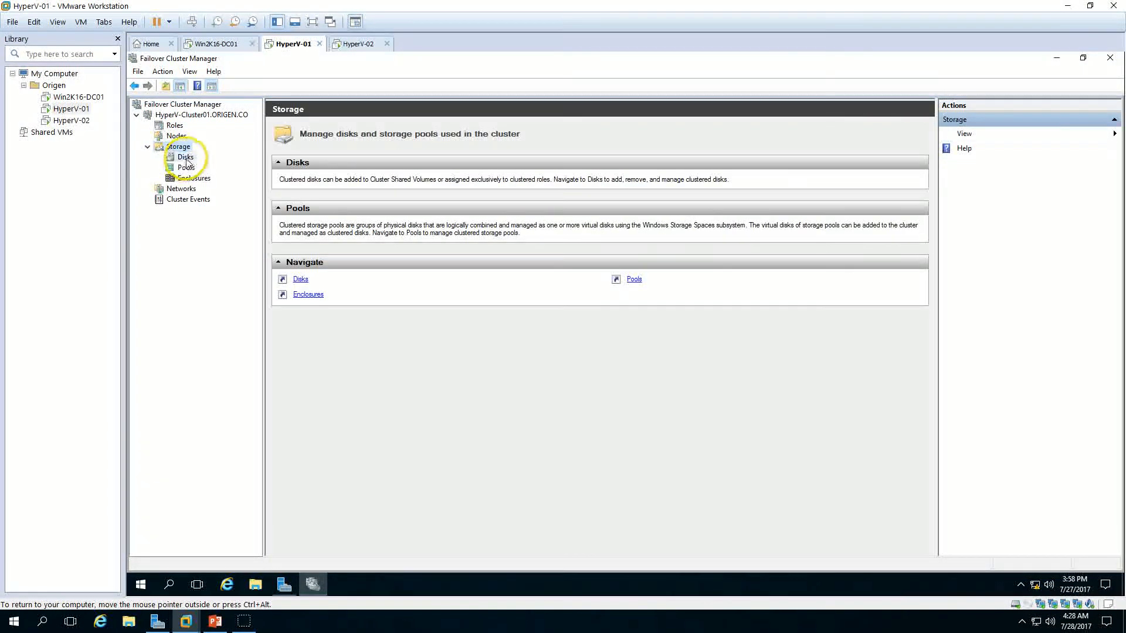
pyautogui.click(186, 158)
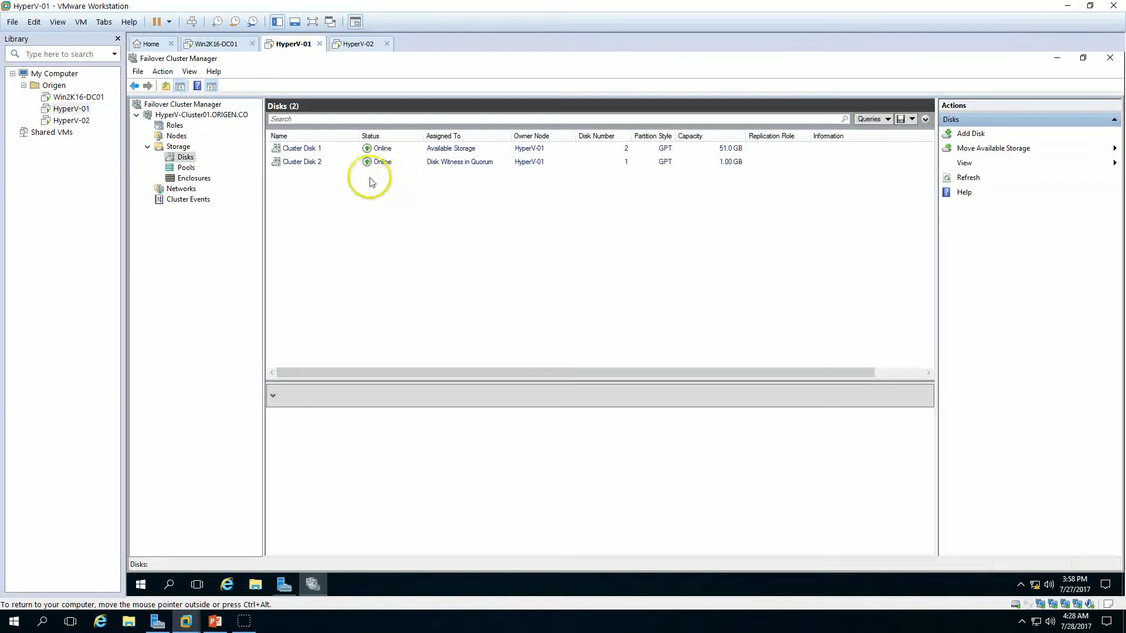
pyautogui.click(311, 163)
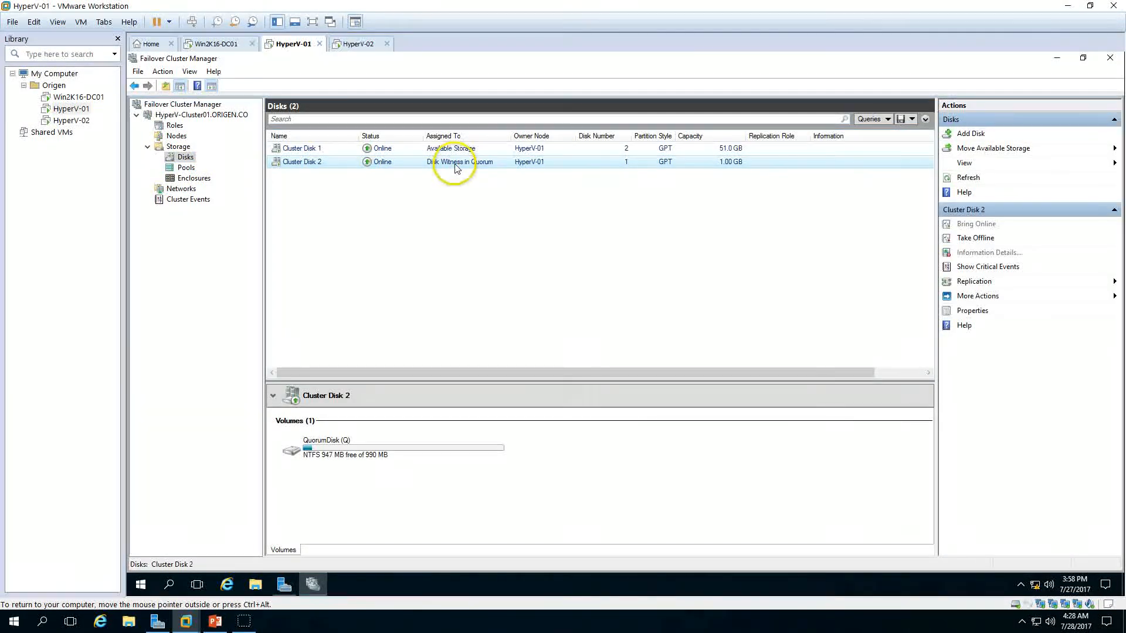
pyautogui.rightClick(326, 164)
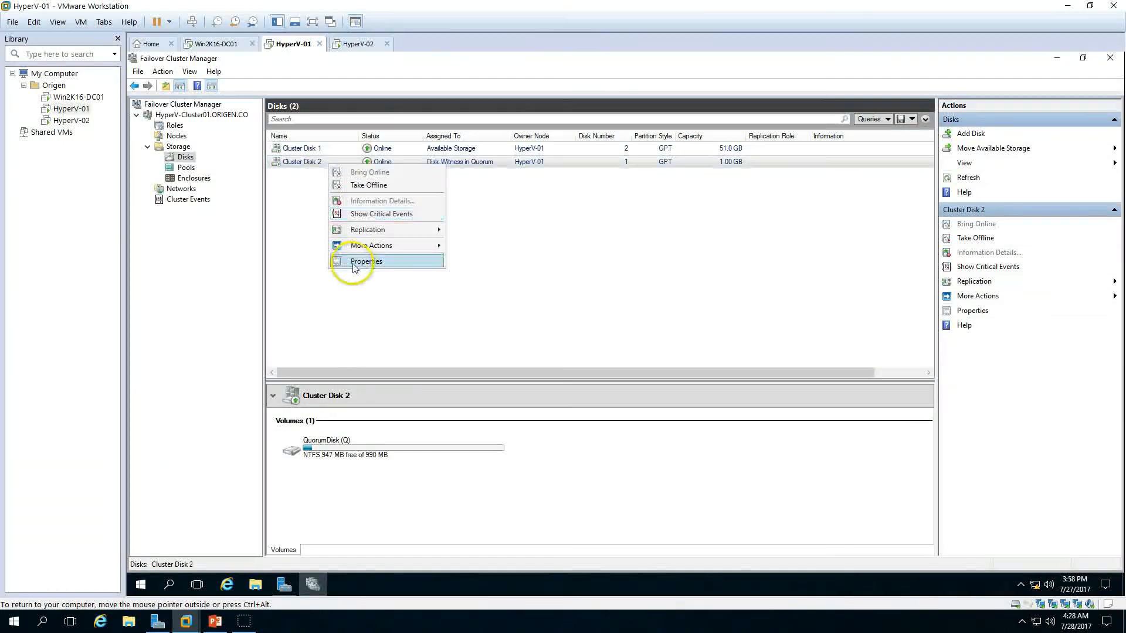
pyautogui.click(358, 262)
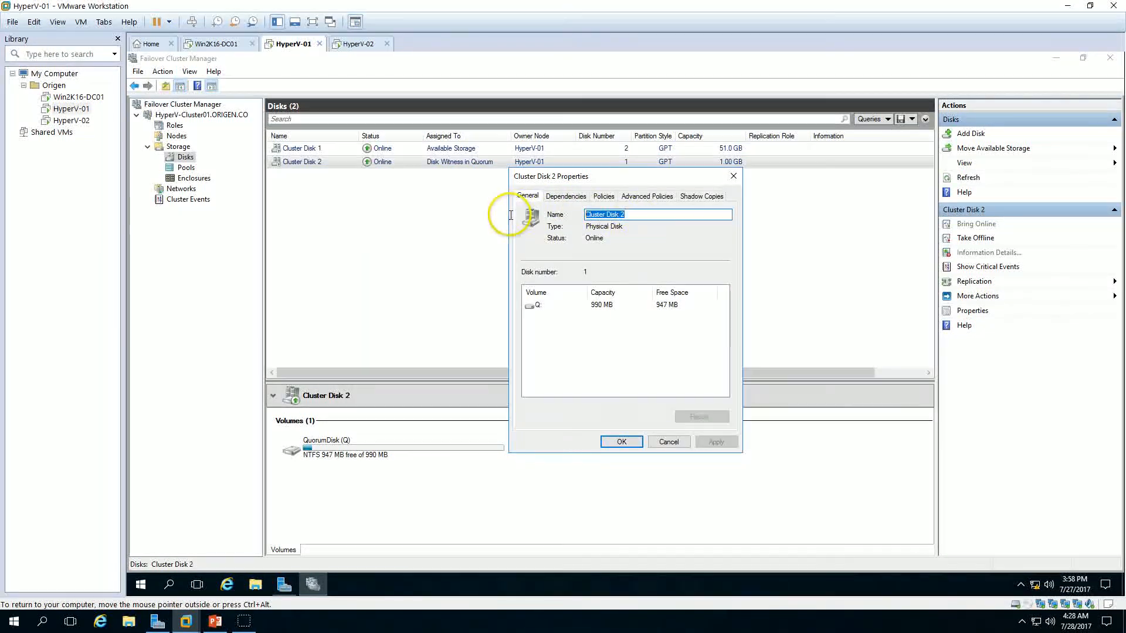
pyautogui.write('Qu')
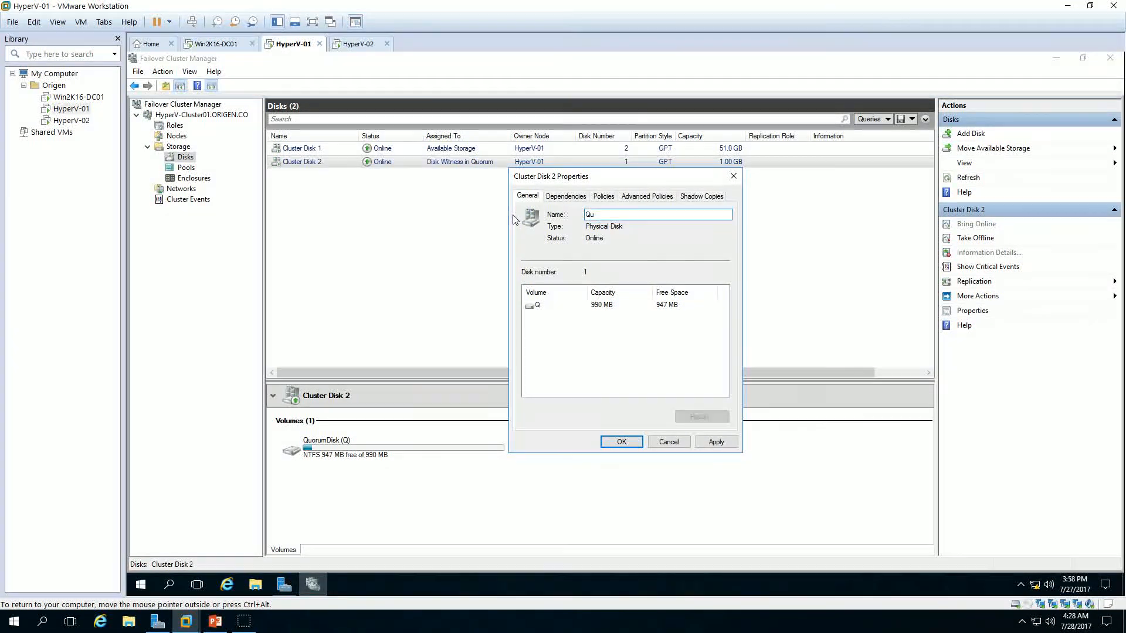
pyautogui.write('orumDisk')
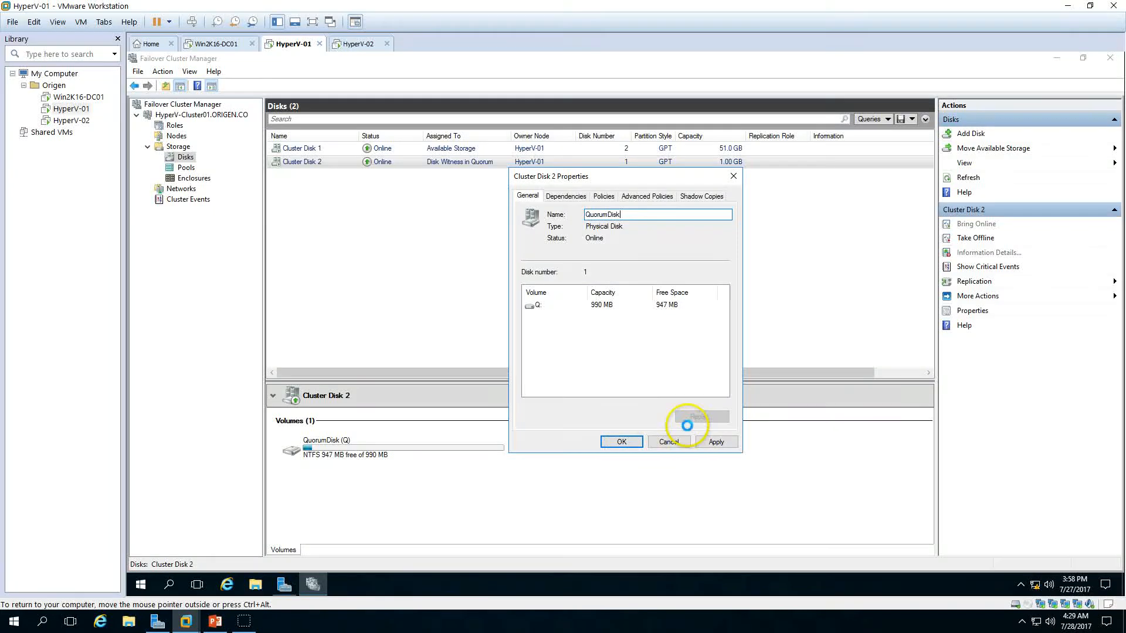
pyautogui.press('Return')
# Step: Rename Cluster Disk 1 to iSCSI-Disk01 and apply the change
pyautogui.rightClick(328, 151)
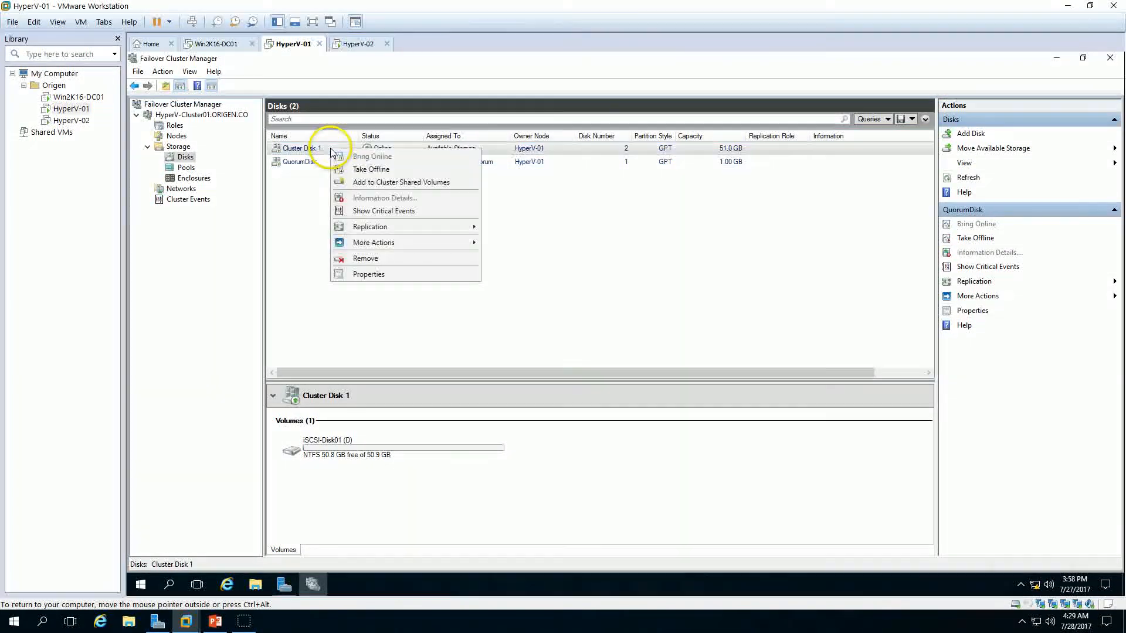
pyautogui.click(387, 274)
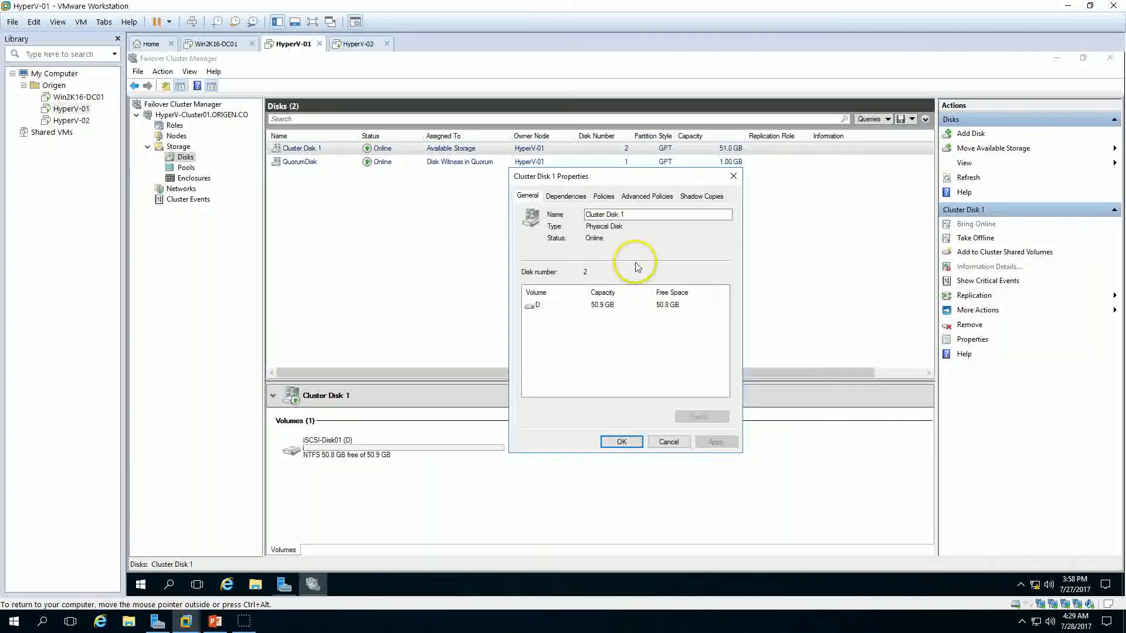
pyautogui.moveTo(648, 215); pyautogui.dragTo(524, 209)
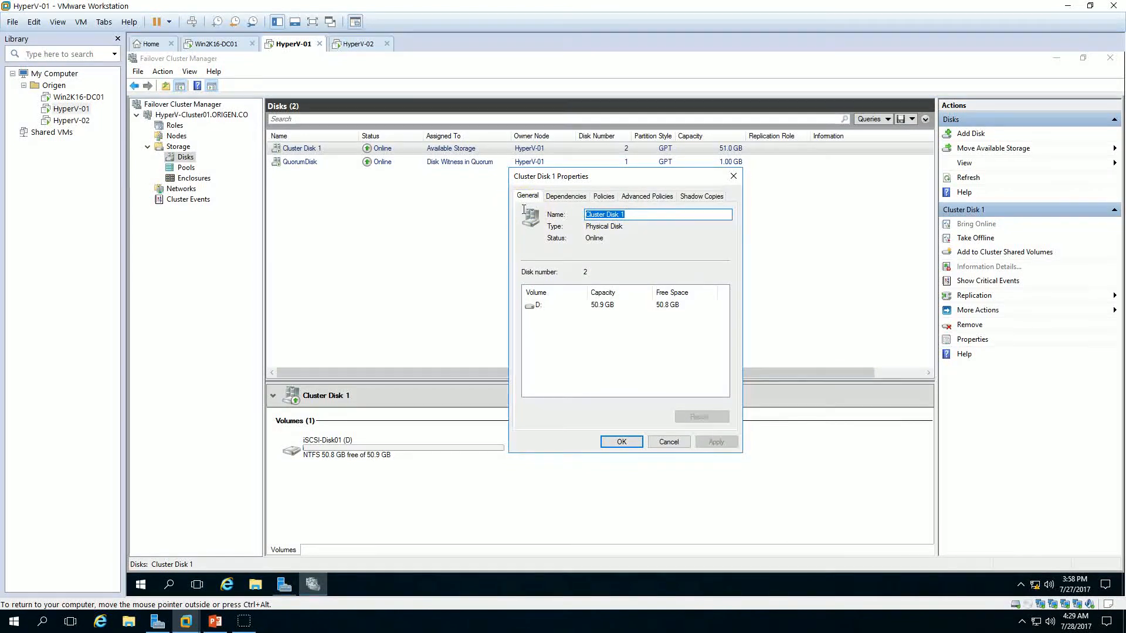
pyautogui.write('iSCSI-Disk01')
pyautogui.click(714, 441)
pyautogui.click(623, 443)
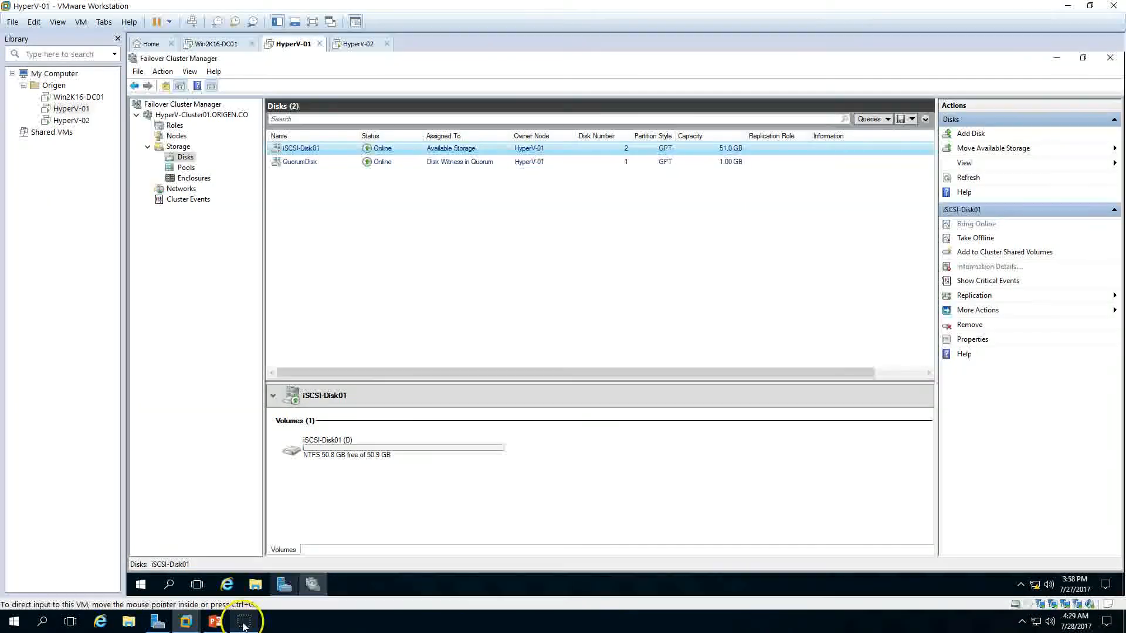
# Step: Add the iSCSI-Disk01 disk to Cluster Shared Volumes
pyautogui.click(214, 620)
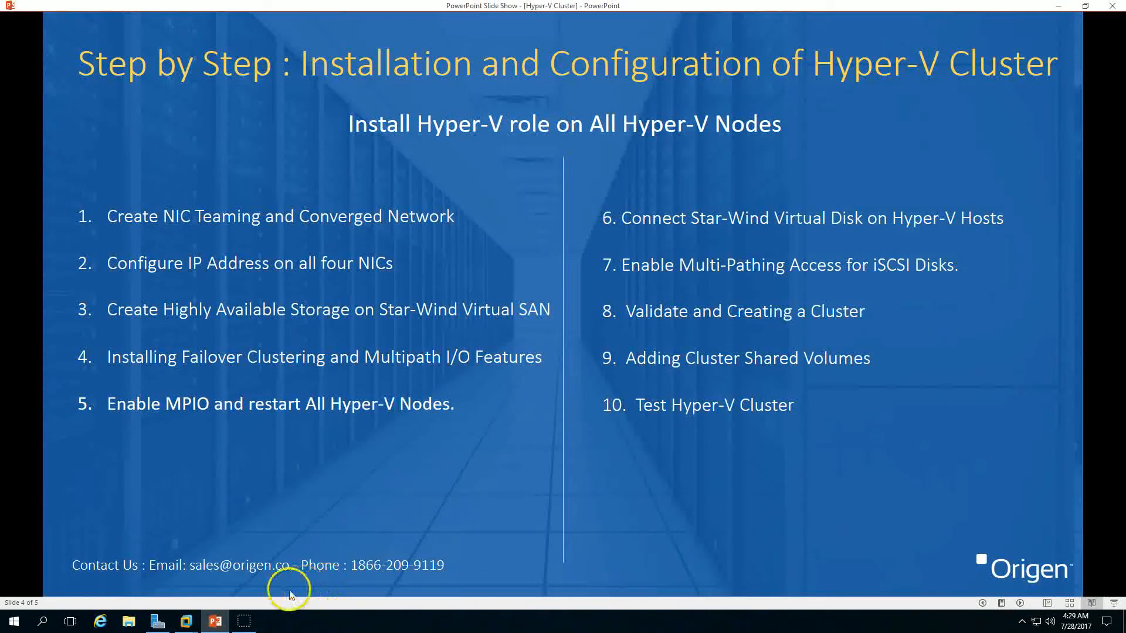
pyautogui.click(214, 623)
pyautogui.rightClick(340, 152)
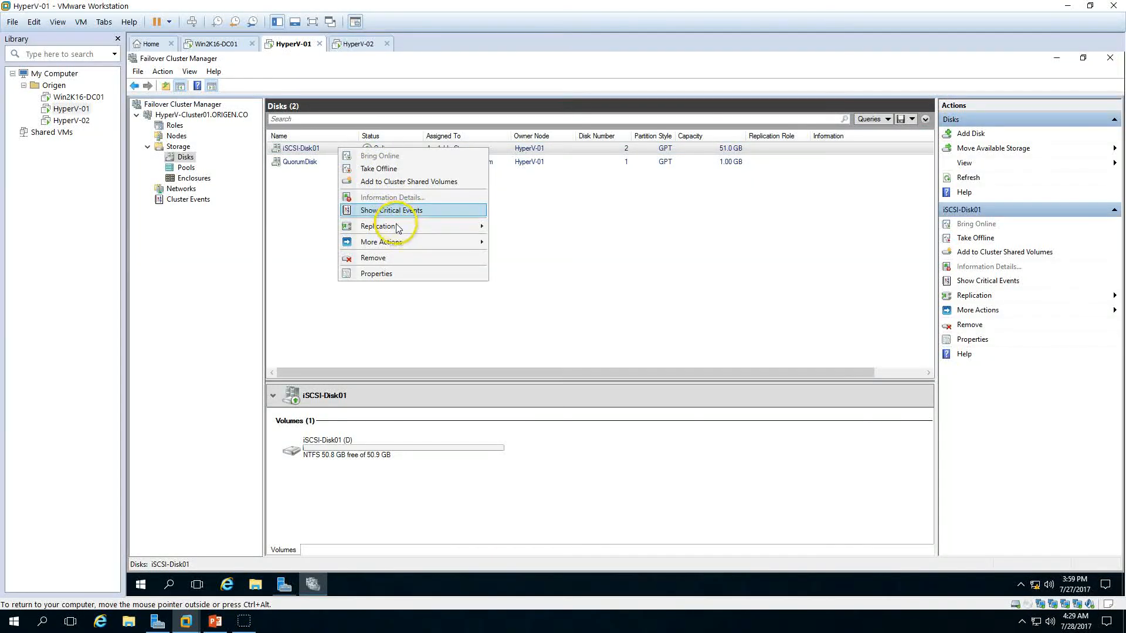
pyautogui.click(438, 184)
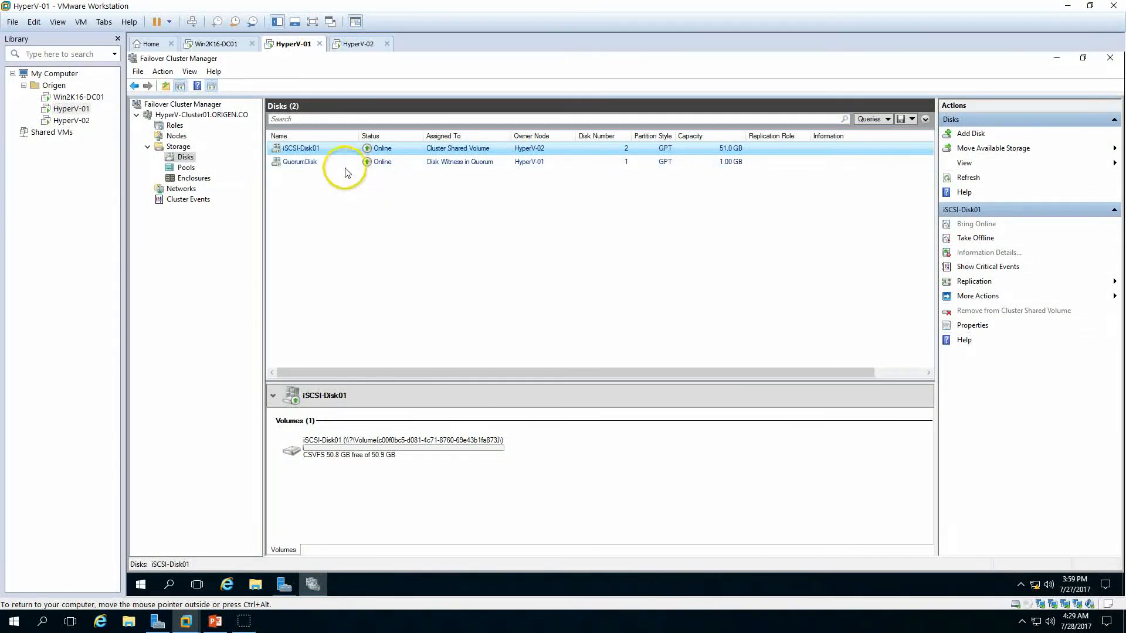
# Step: Open the host's Network Connections and copy the vEthernet (Domain-vNIC) adapter name
pyautogui.click(185, 191)
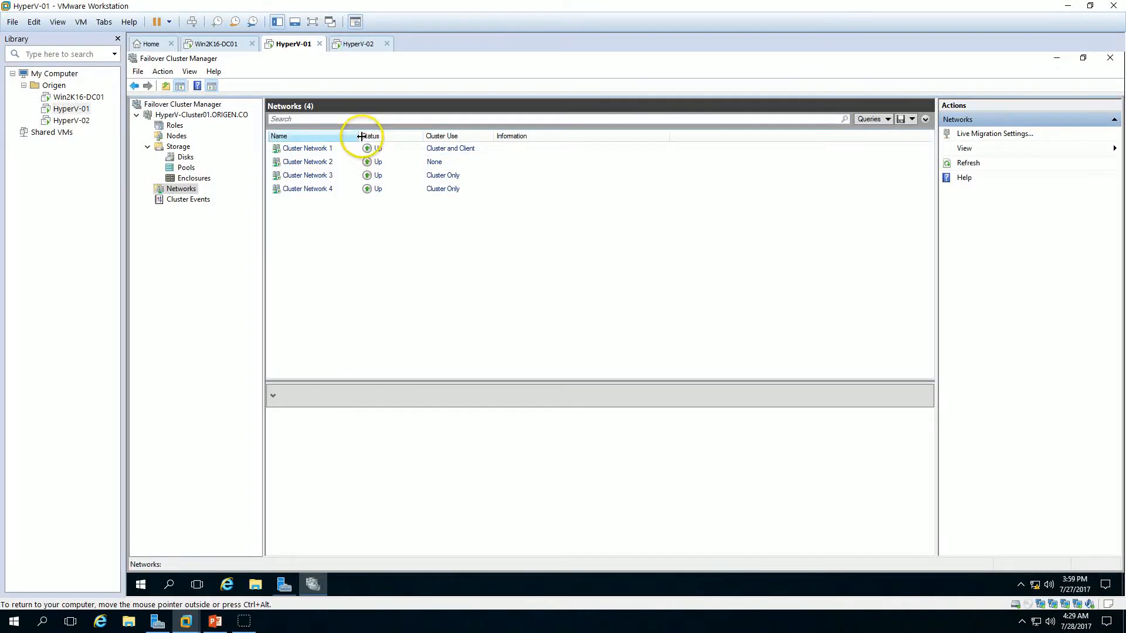
pyautogui.moveTo(360, 137); pyautogui.dragTo(338, 137)
pyautogui.click(303, 148)
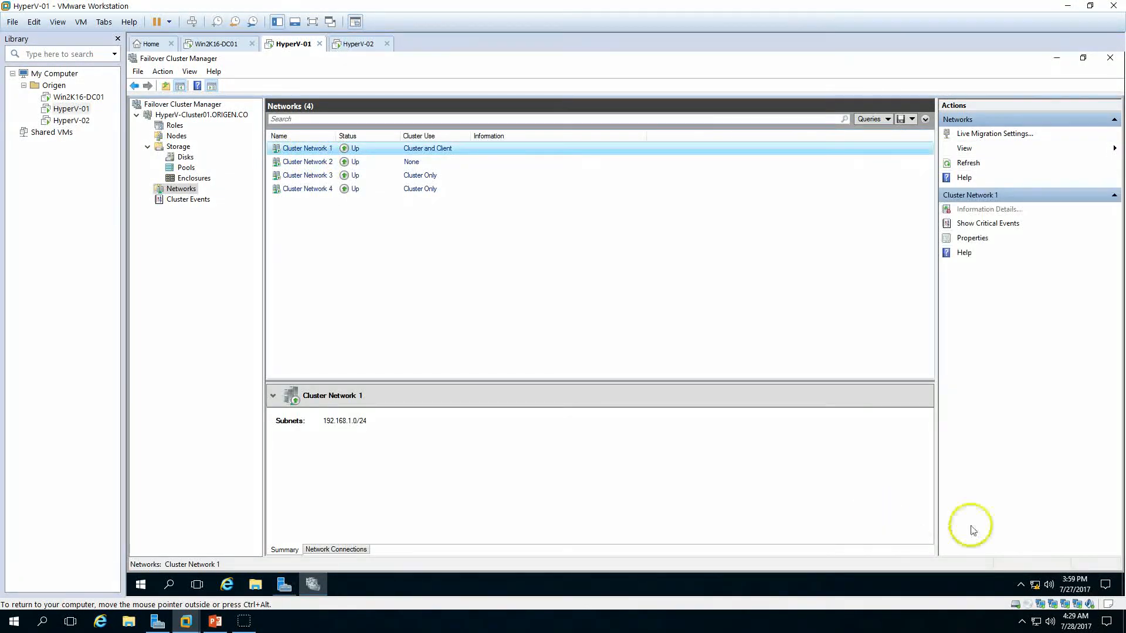
pyautogui.rightClick(1035, 585)
pyautogui.click(1040, 574)
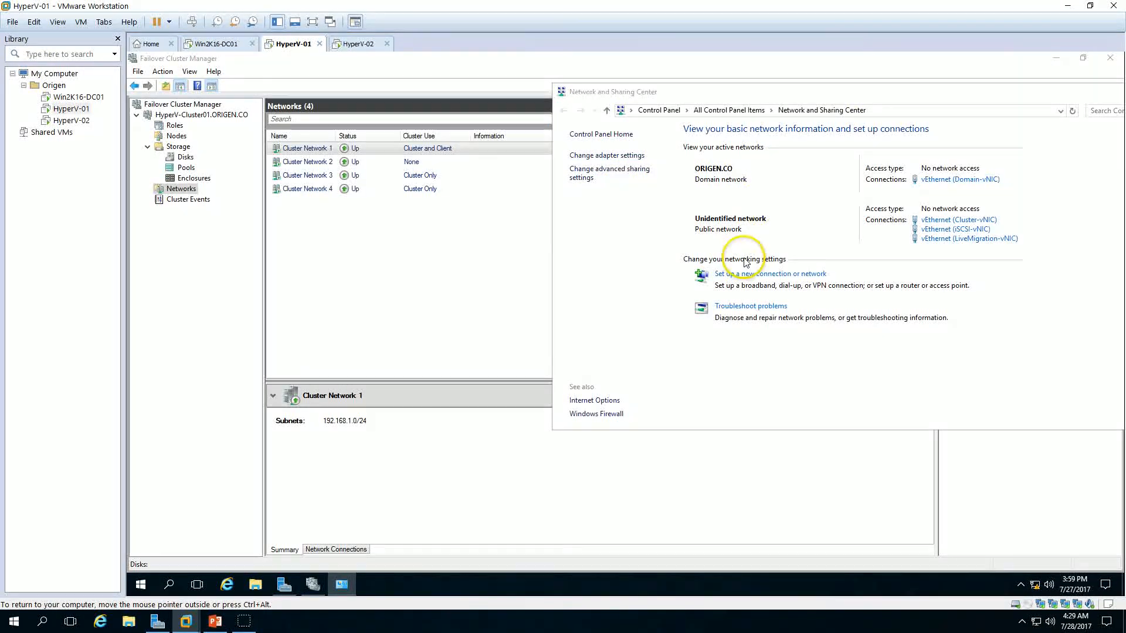
pyautogui.moveTo(649, 73); pyautogui.dragTo(1069, 140)
pyautogui.click(619, 258)
pyautogui.click(629, 271)
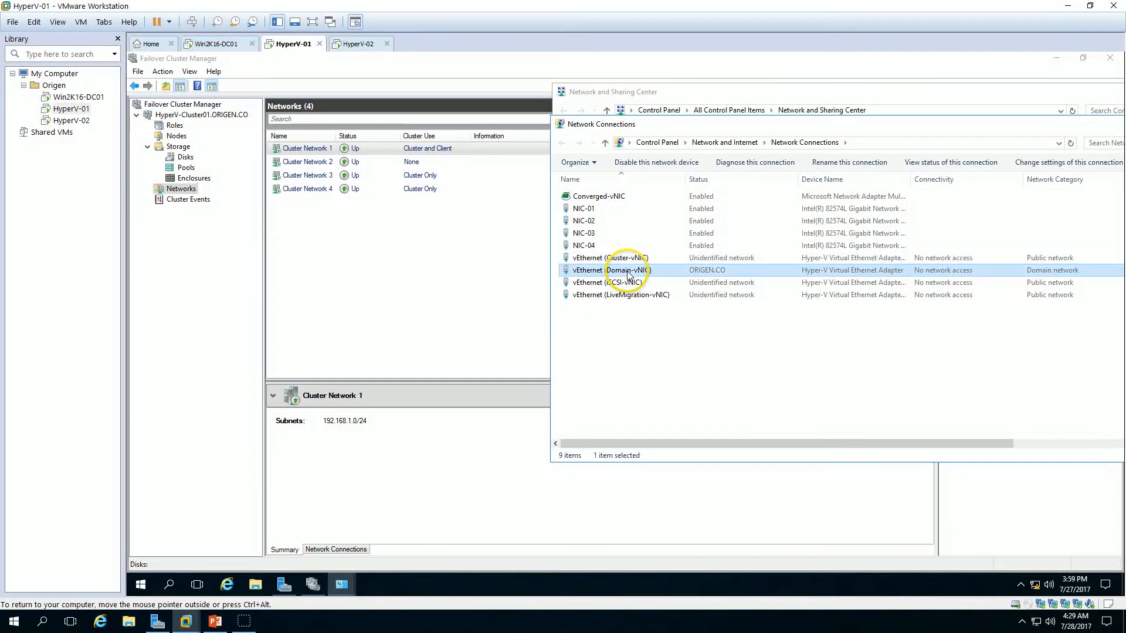
pyautogui.click(629, 273)
pyautogui.hotkey('ctrl', 'c')
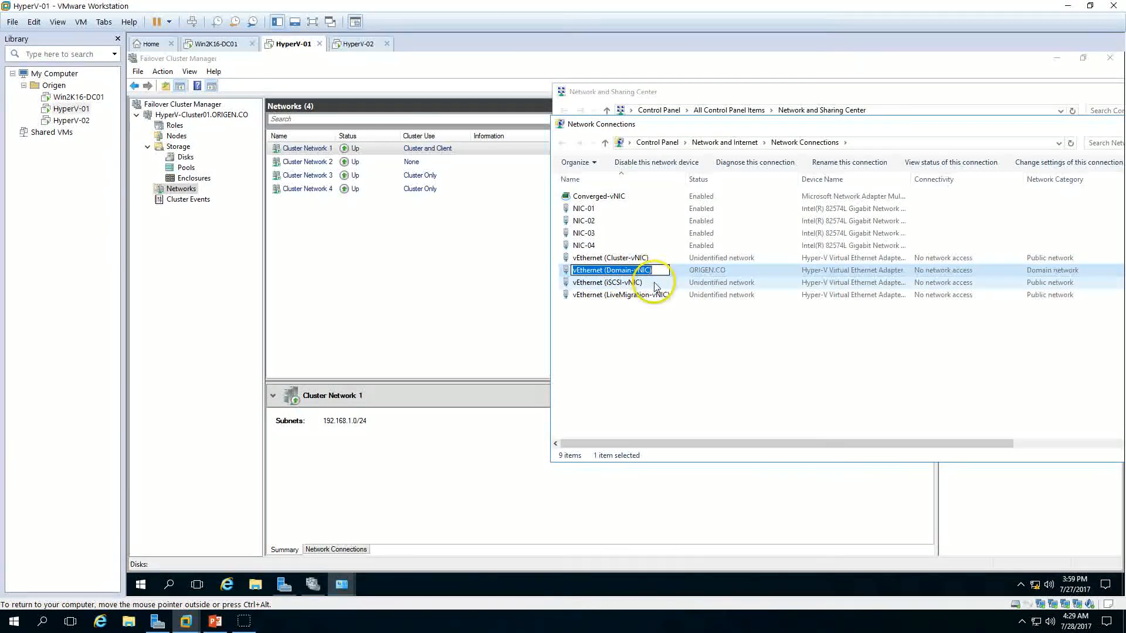
pyautogui.click(471, 272)
# Step: Rename Cluster Network 1 to vEthernet (Domain-vNIC)
pyautogui.rightClick(321, 153)
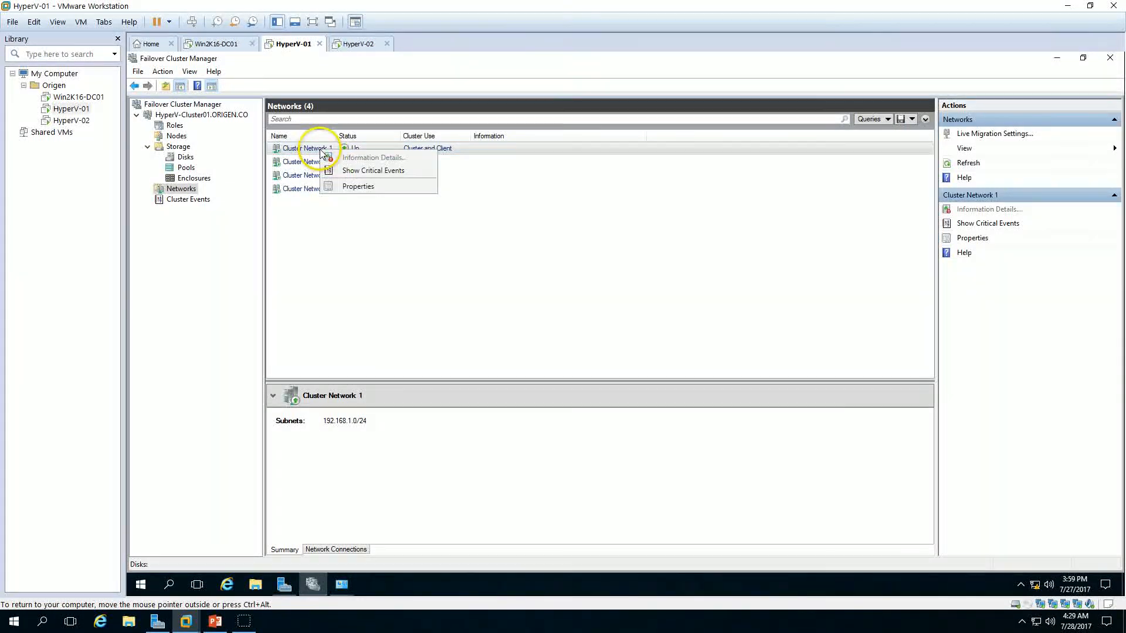
pyautogui.click(358, 186)
pyautogui.moveTo(603, 253); pyautogui.dragTo(433, 252)
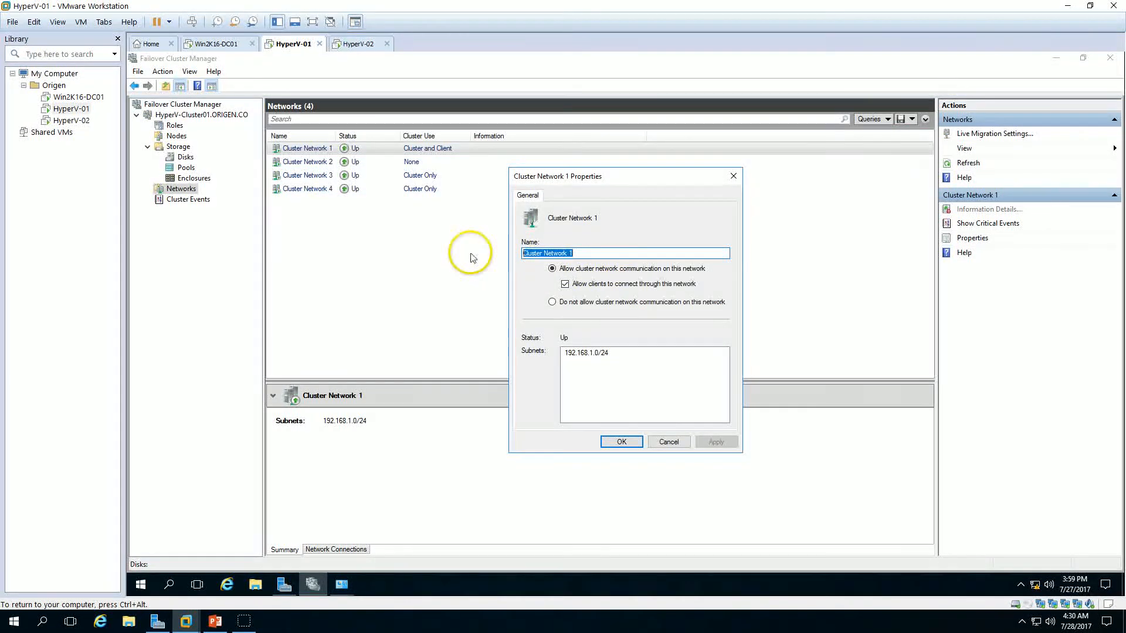
pyautogui.hotkey('ctrl', 'v')
pyautogui.click(712, 443)
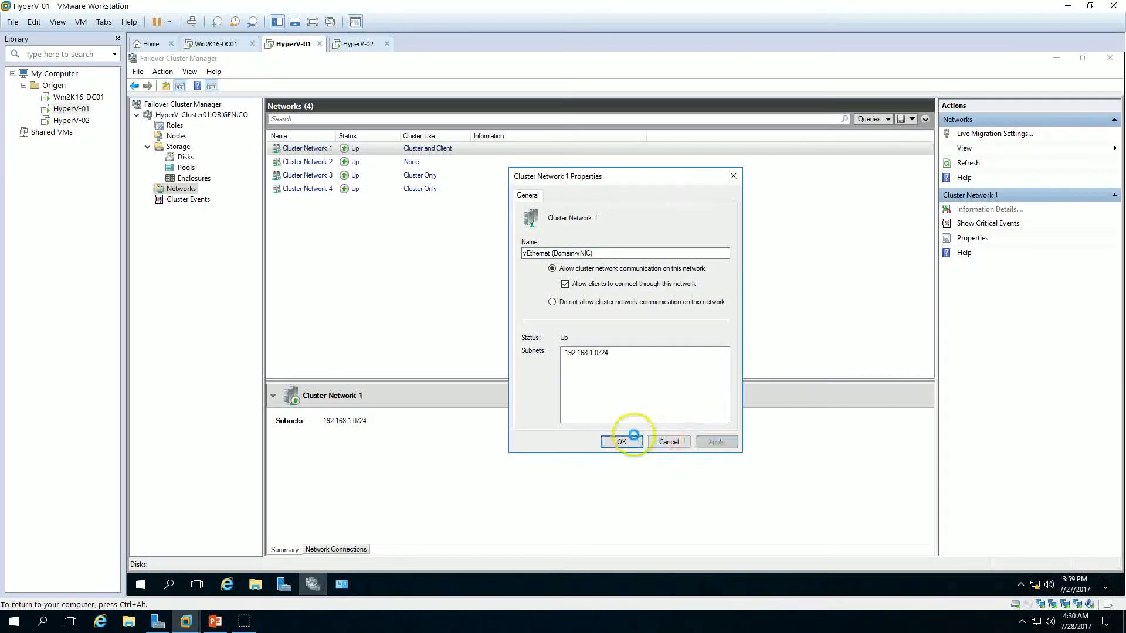
pyautogui.click(619, 441)
pyautogui.click(314, 584)
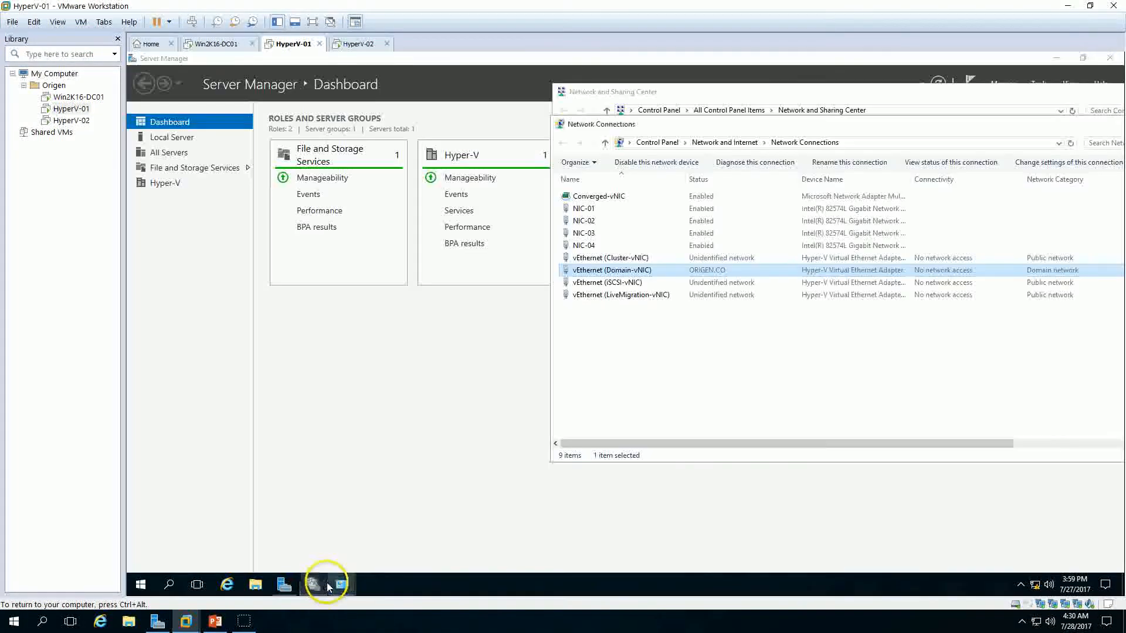
pyautogui.rightClick(630, 283)
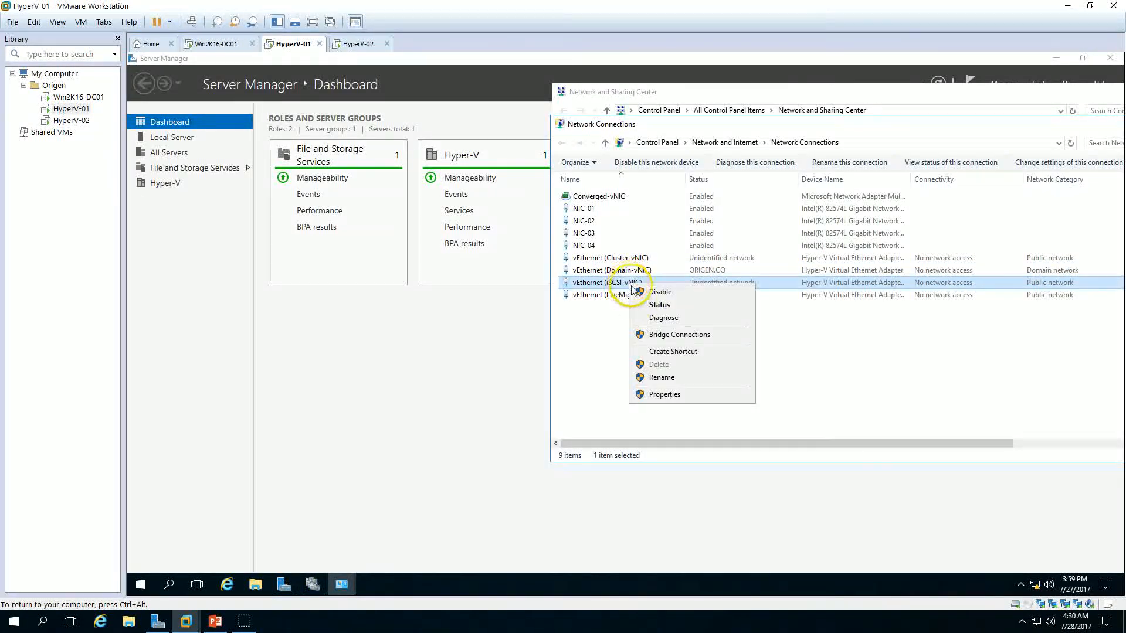
pyautogui.click(665, 394)
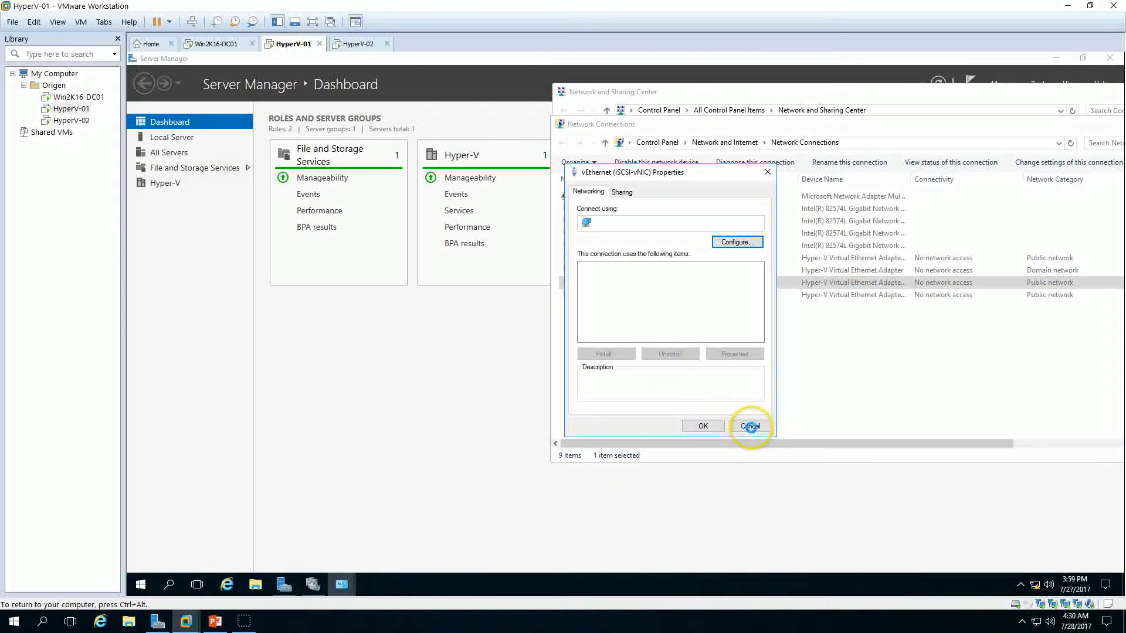
pyautogui.click(750, 427)
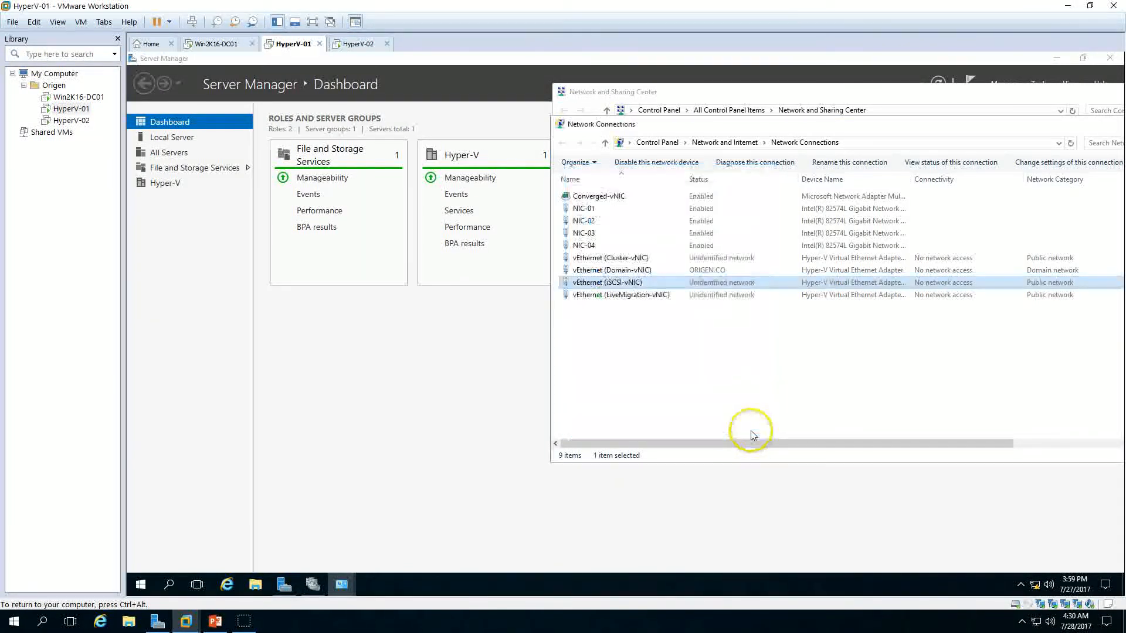
# Step: Copy the vEthernet (iSCSI-vNIC) adapter name from Network Connections
pyautogui.rightClick(633, 283)
pyautogui.click(673, 373)
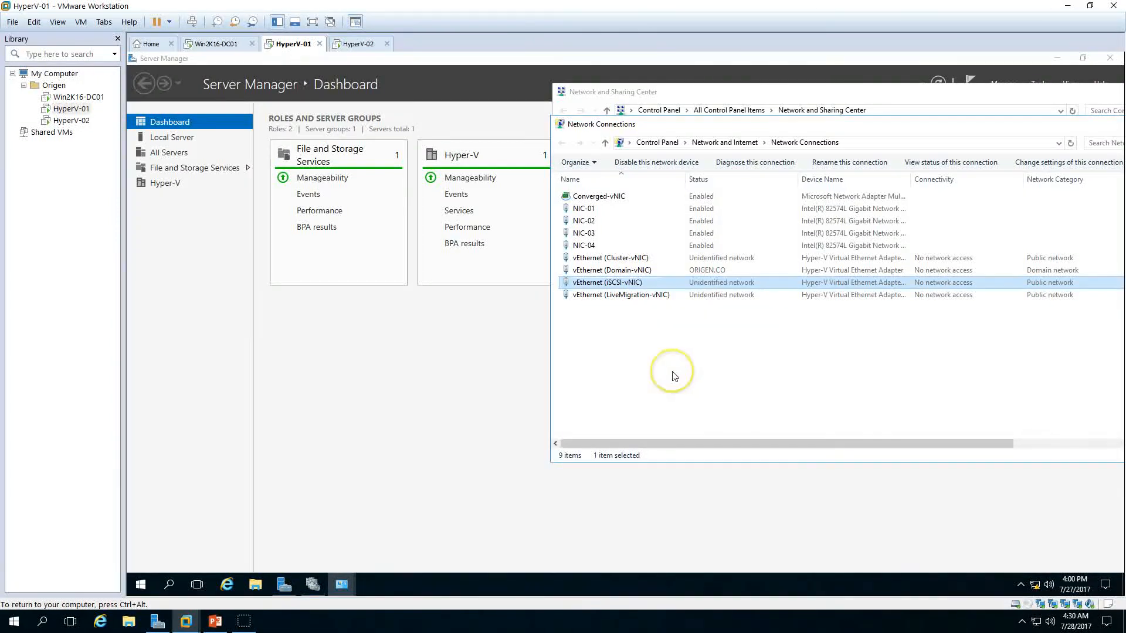
pyautogui.click(313, 585)
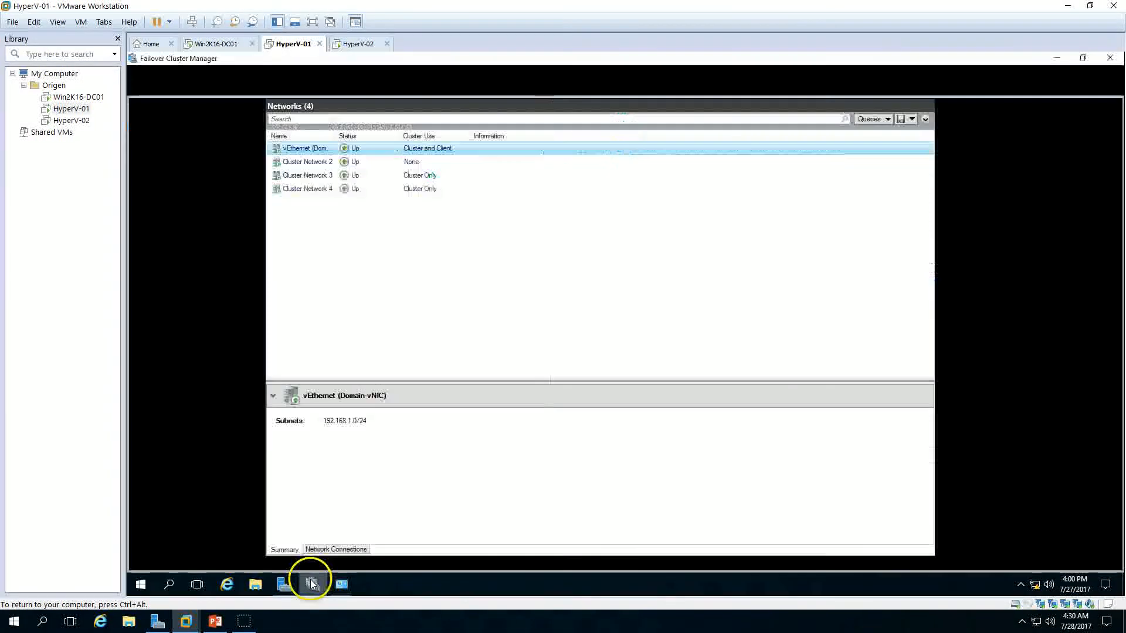
# Step: Rename Cluster Network 2 to vEthernet (iSCSI-vNIC) and apply the change
pyautogui.click(322, 164)
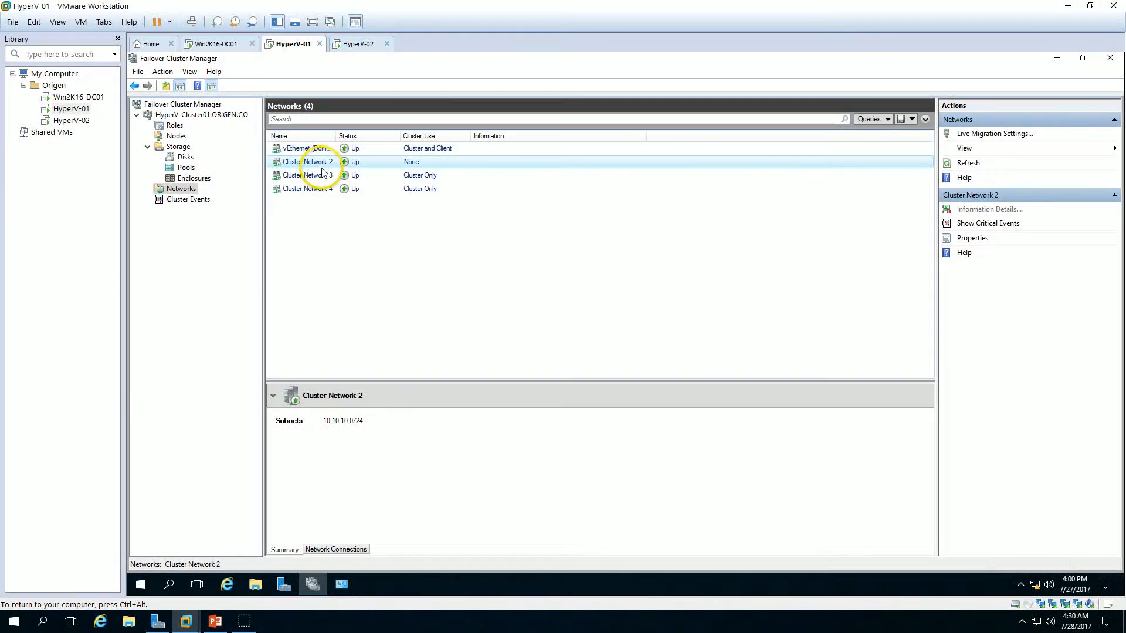
pyautogui.rightClick(322, 169)
pyautogui.click(352, 201)
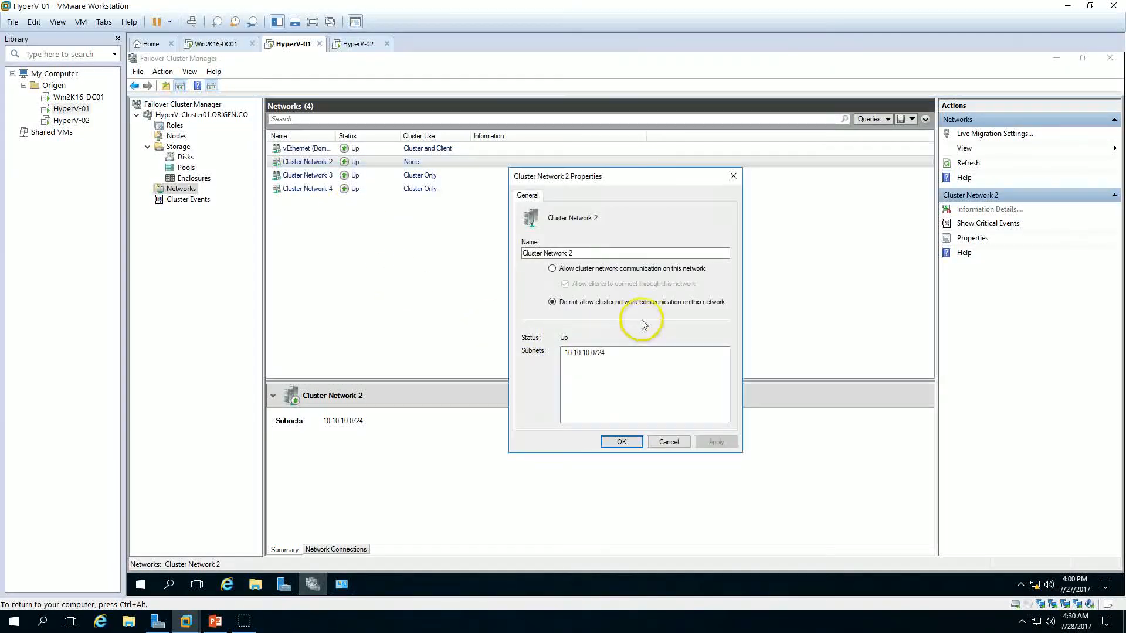
pyautogui.moveTo(585, 254); pyautogui.dragTo(410, 248)
pyautogui.write('vEthernet (iSCSI-vNIC)')
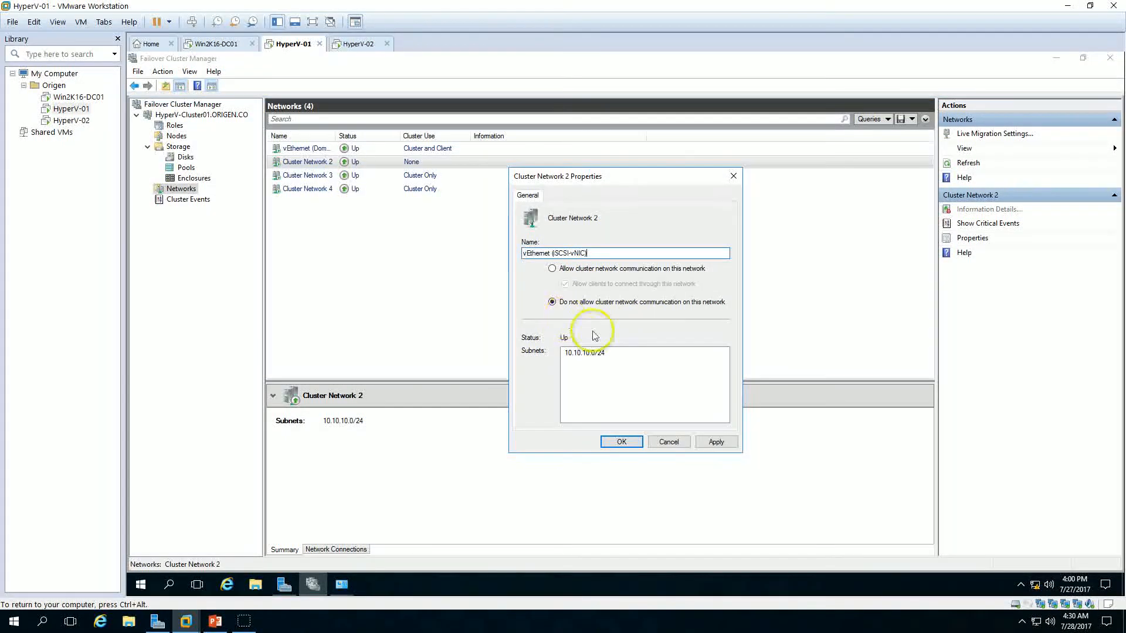
pyautogui.click(716, 441)
pyautogui.click(621, 442)
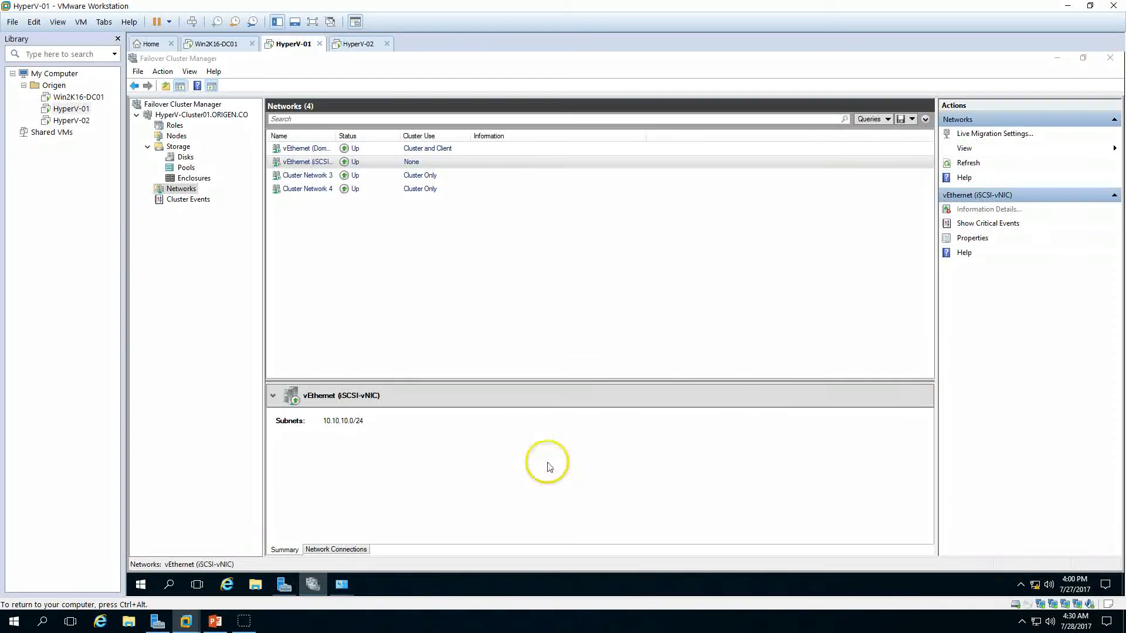
# Step: Copy the vEthernet (Cluster-vNIC) adapter name from Network Connections
pyautogui.click(344, 591)
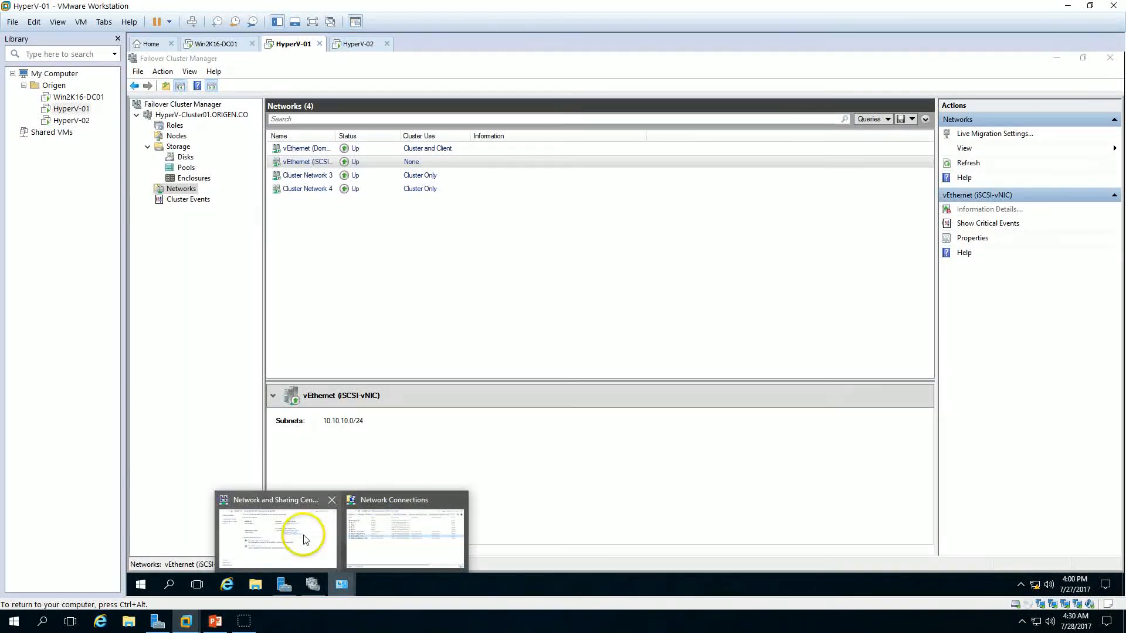
pyautogui.click(401, 537)
pyautogui.click(632, 259)
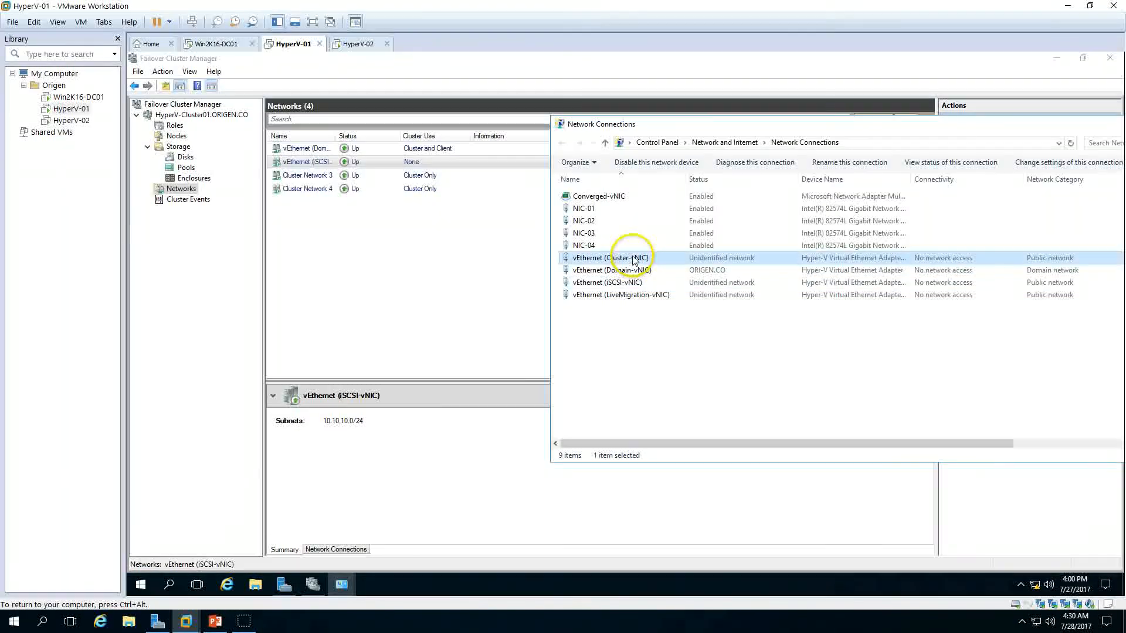
pyautogui.rightClick(633, 258)
pyautogui.click(673, 352)
pyautogui.hotkey('ctrl', 'c')
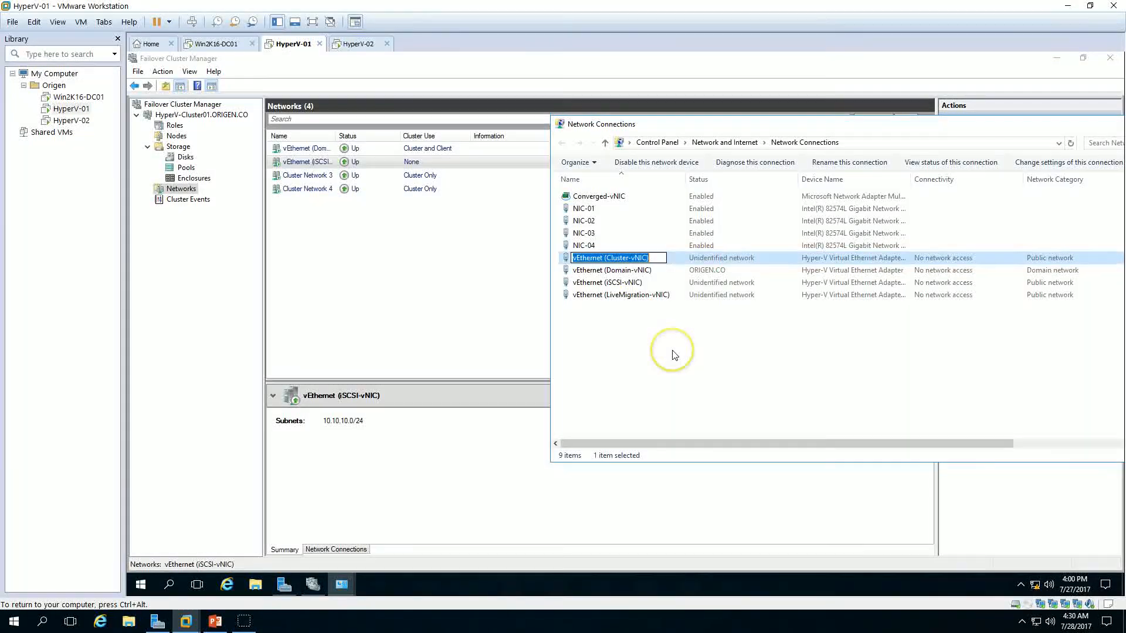
pyautogui.click(415, 305)
# Step: Rename Cluster Network 3 to vEthernet (Cluster-vNIC)
pyautogui.click(309, 178)
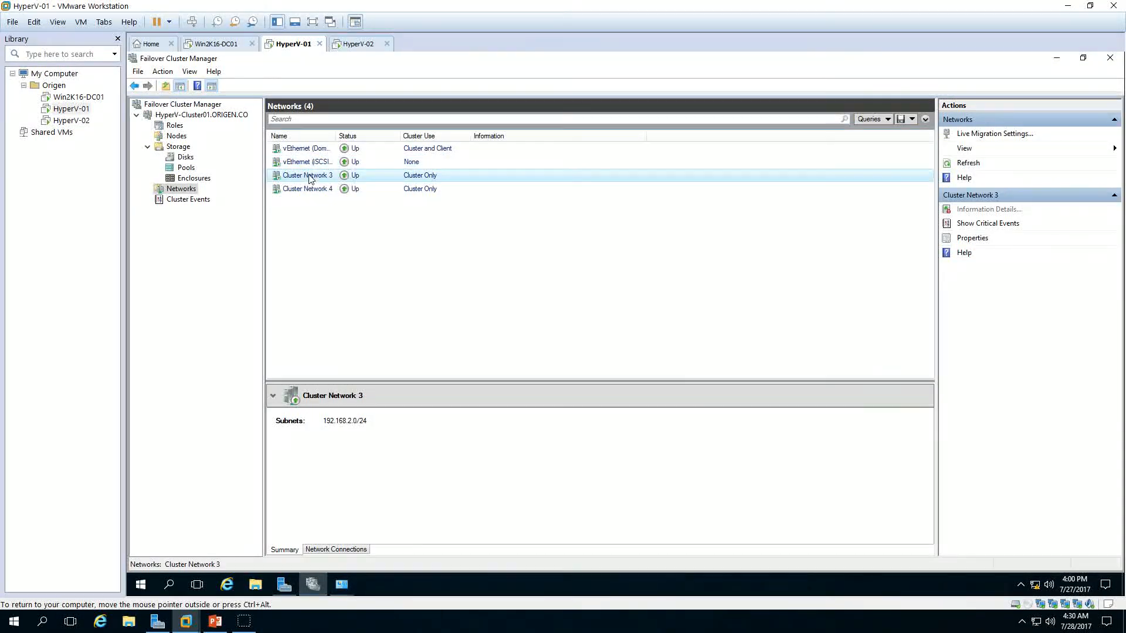
pyautogui.rightClick(310, 179)
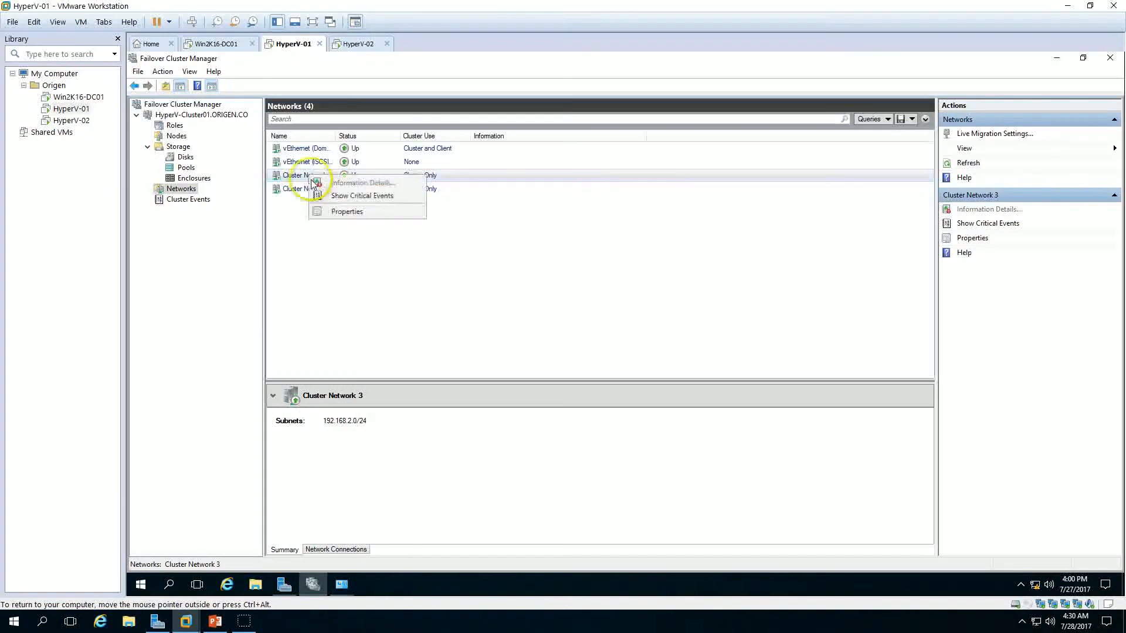
pyautogui.click(355, 213)
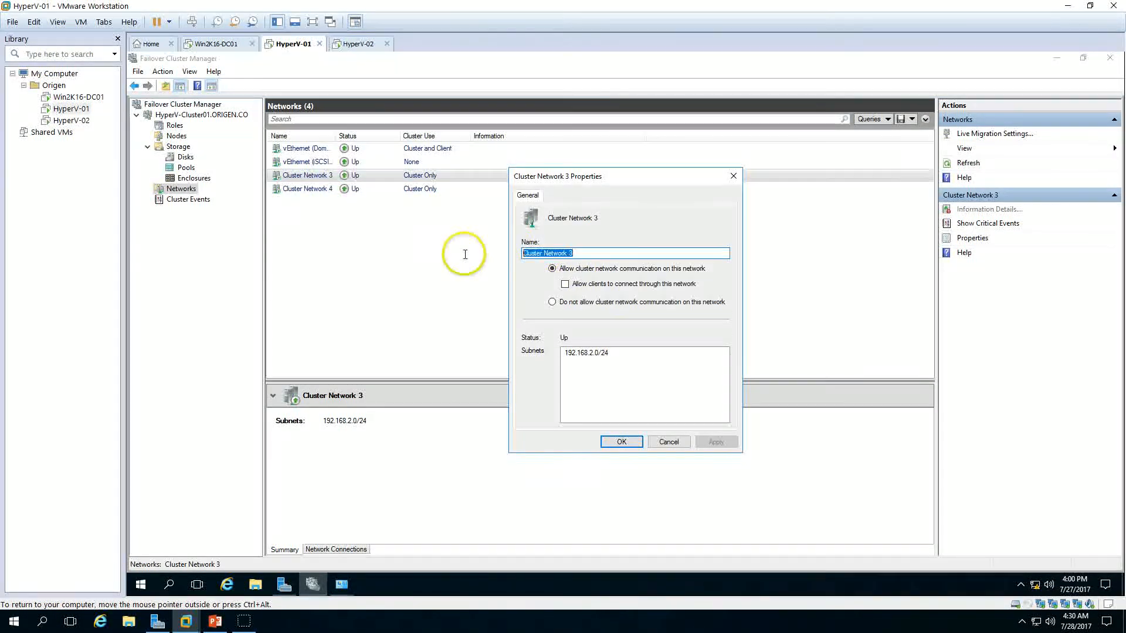
pyautogui.hotkey('ctrl', 'v')
pyautogui.click(621, 441)
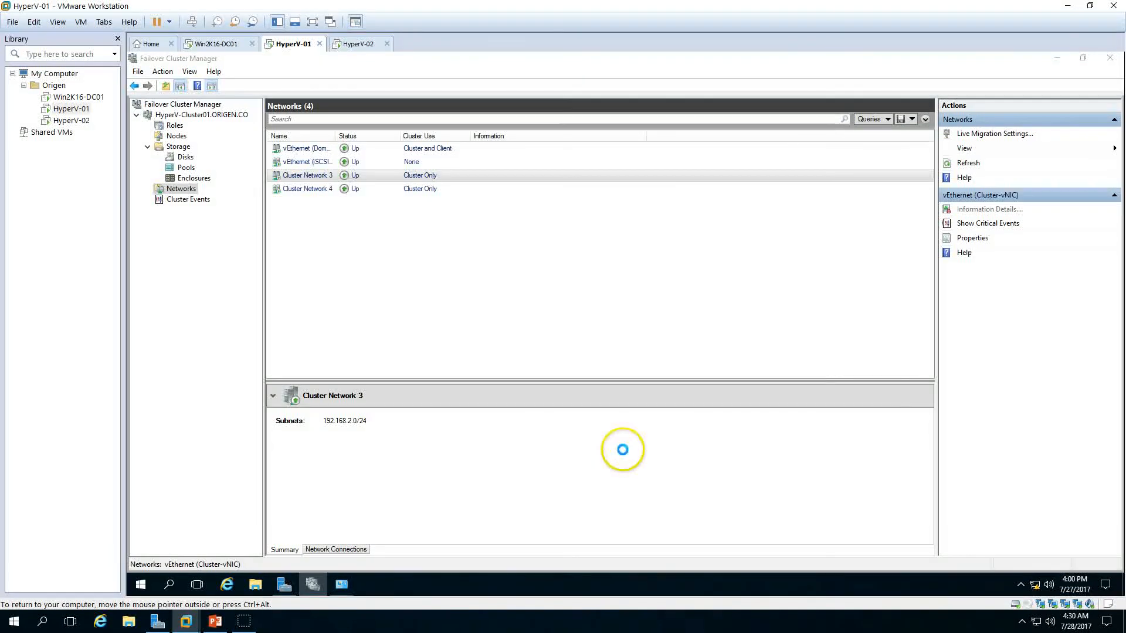
# Step: Copy the vEthernet (LiveMigration-vNIC) adapter name from Network Connections
pyautogui.click(340, 588)
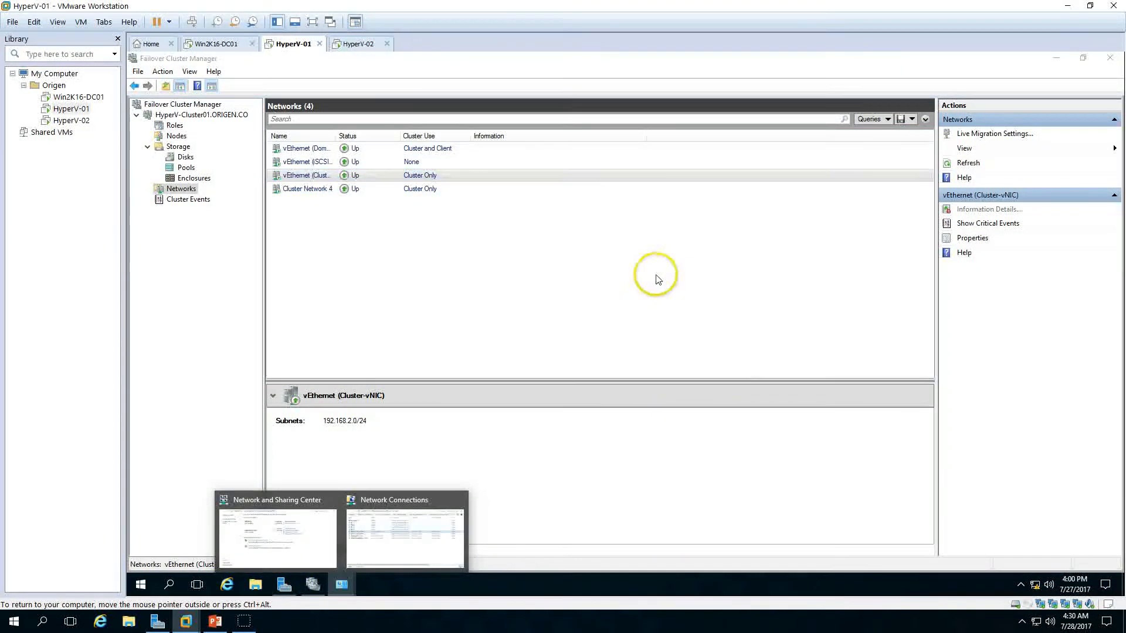
pyautogui.click(403, 525)
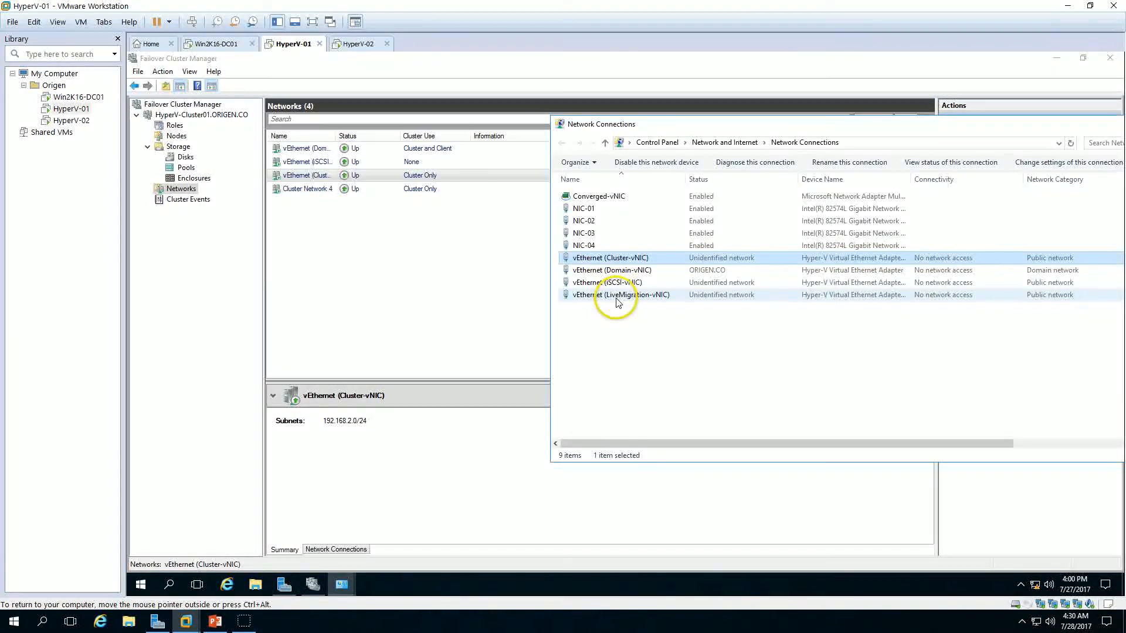
pyautogui.click(615, 295)
pyautogui.rightClick(616, 295)
pyautogui.click(649, 393)
pyautogui.hotkey('ctrl', 'c')
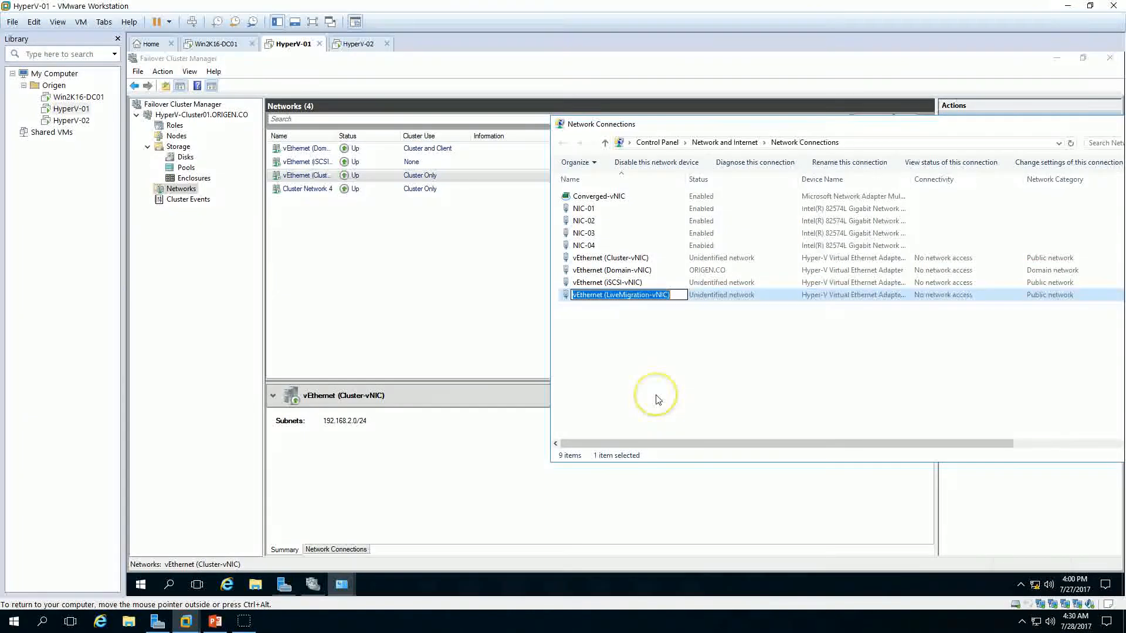
# Step: Rename Cluster Network 4 to vEthernet (LiveMigration-vNIC) and apply the change
pyautogui.click(300, 188)
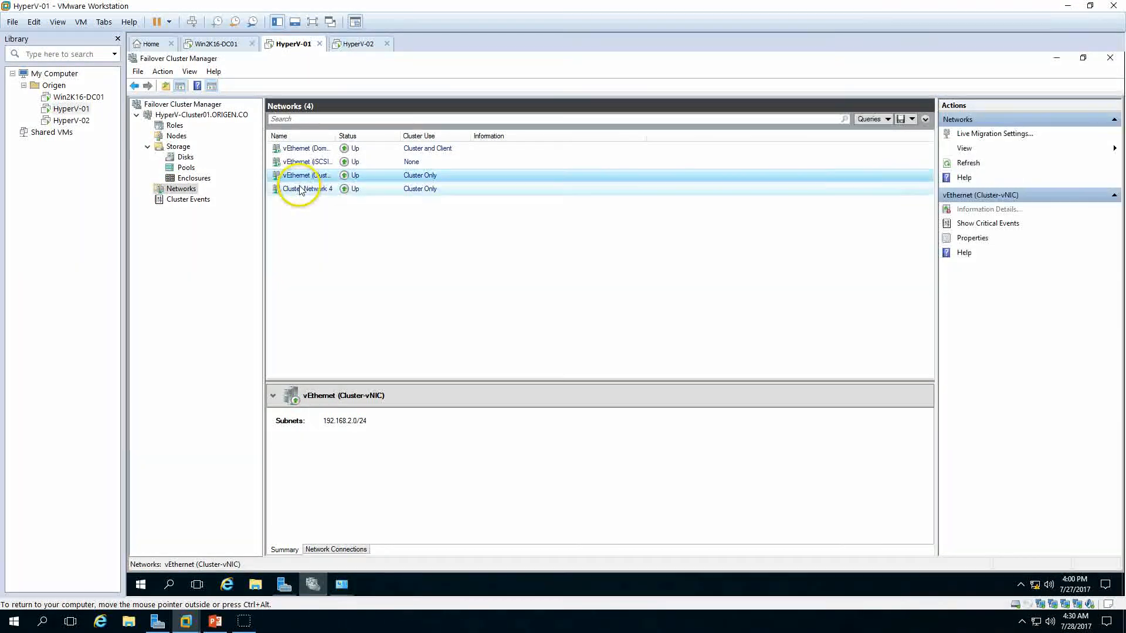
pyautogui.rightClick(300, 190)
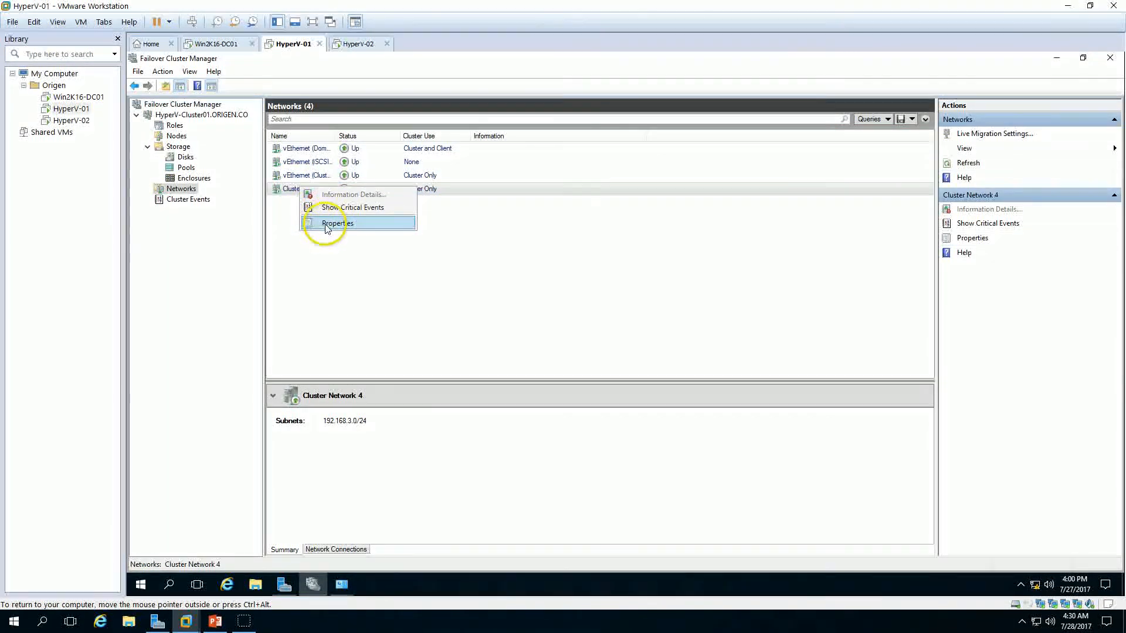
pyautogui.click(359, 225)
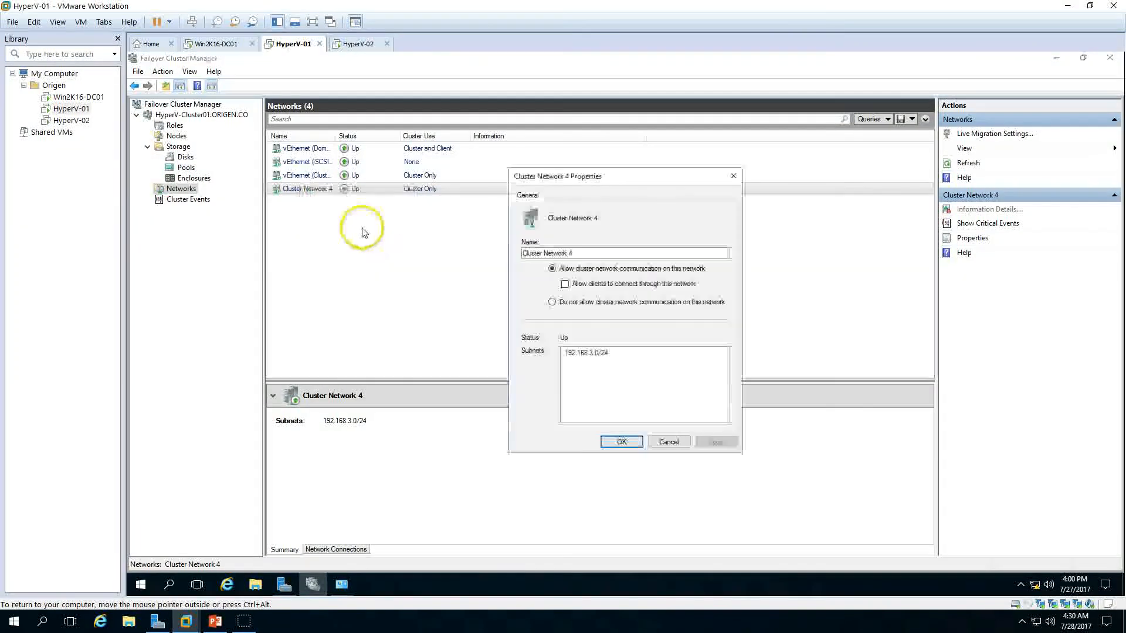
pyautogui.click(581, 253)
pyautogui.hotkey('ctrl', 'a')
pyautogui.hotkey('ctrl', 'v')
pyautogui.click(716, 441)
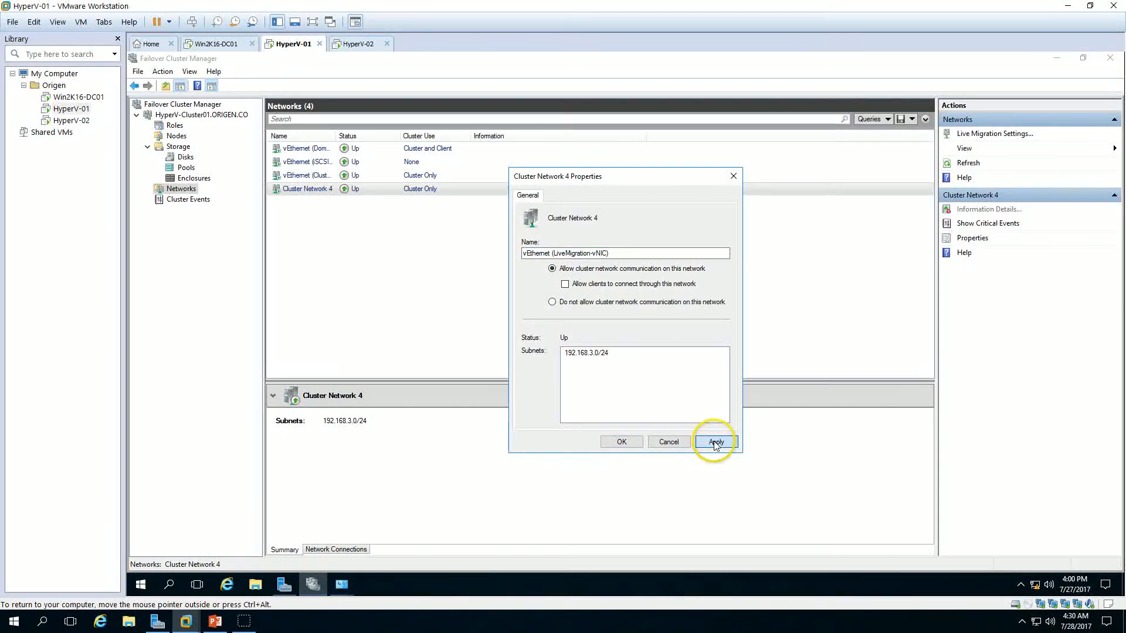
pyautogui.click(611, 444)
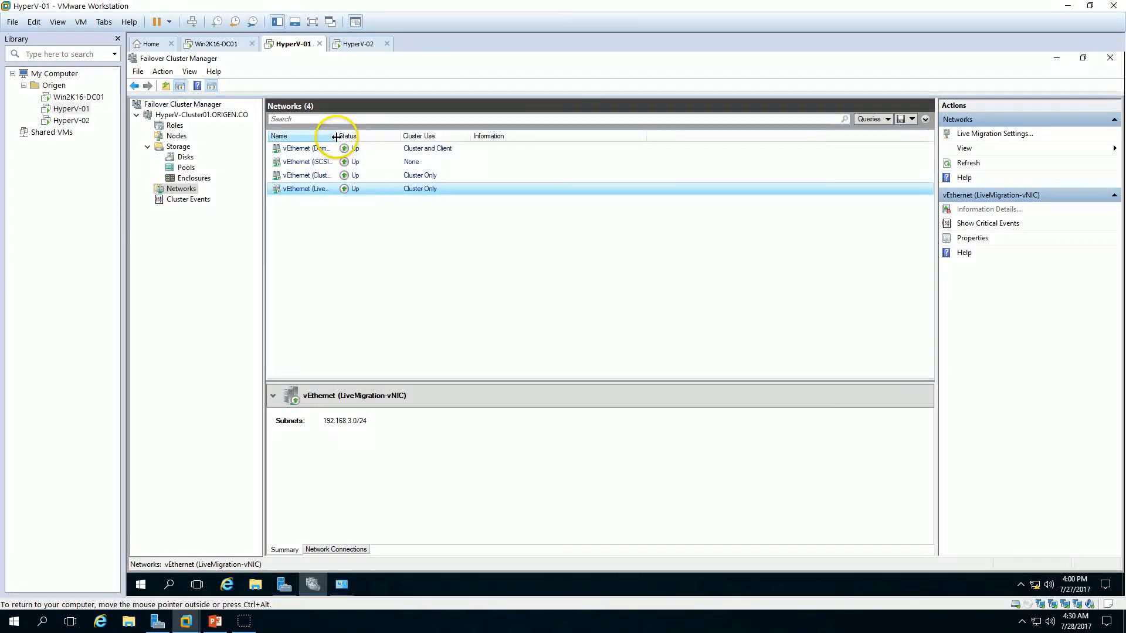
# Step: Set live migration to use only vEthernet (LiveMigration-vNIC), moved to the top of the network list
pyautogui.click(991, 135)
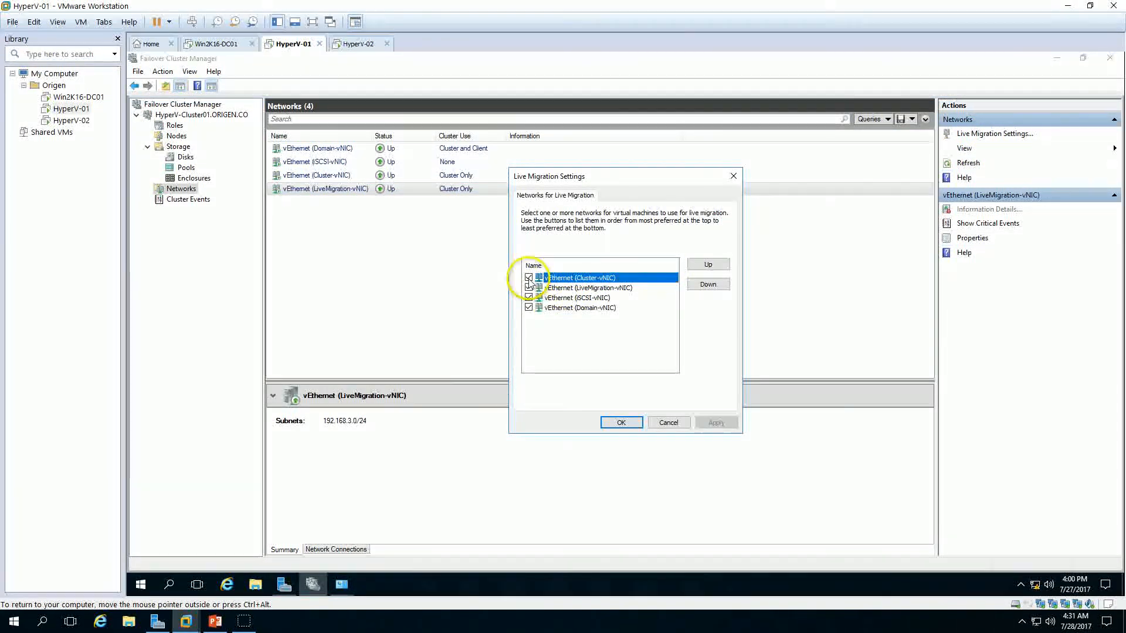
pyautogui.click(529, 308)
pyautogui.click(608, 288)
pyautogui.click(708, 265)
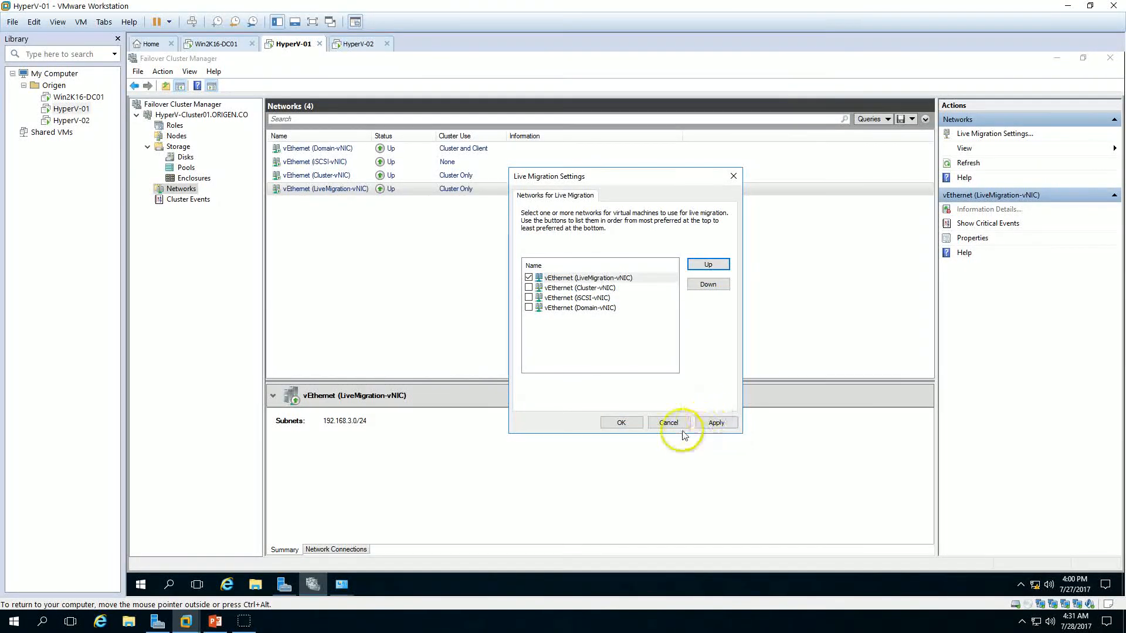
pyautogui.click(706, 422)
pyautogui.click(622, 423)
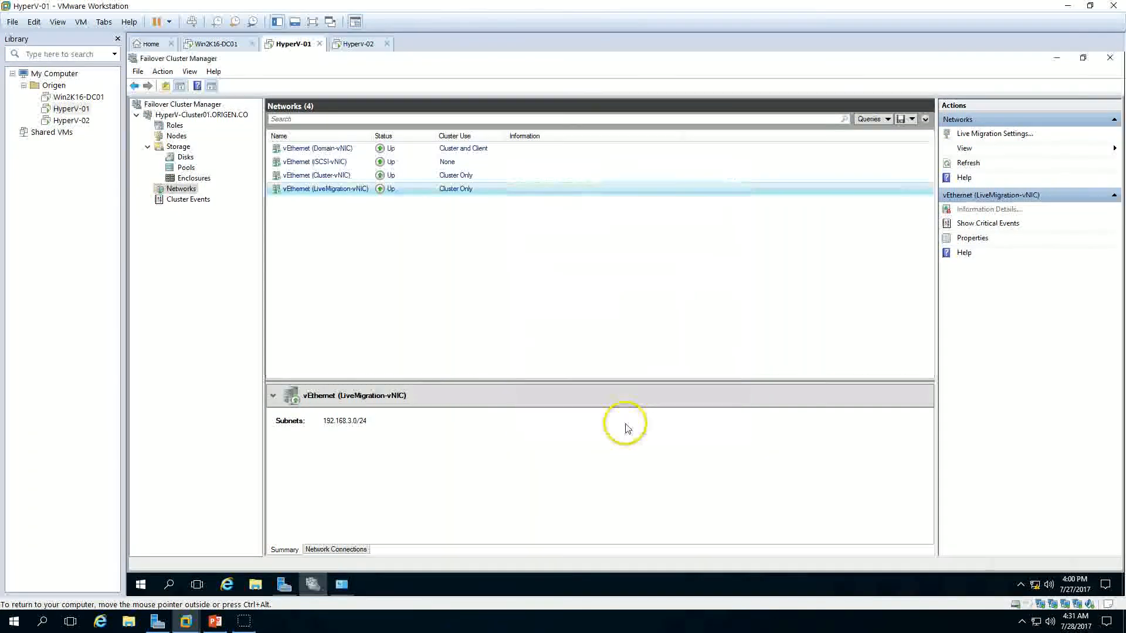
pyautogui.click(183, 115)
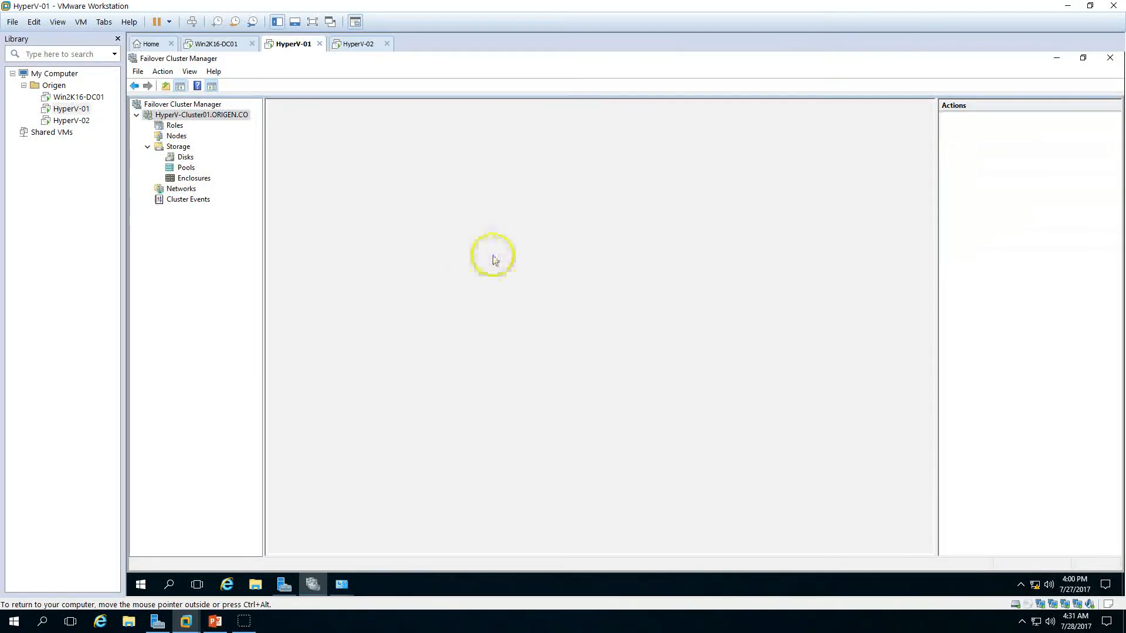
pyautogui.click(226, 620)
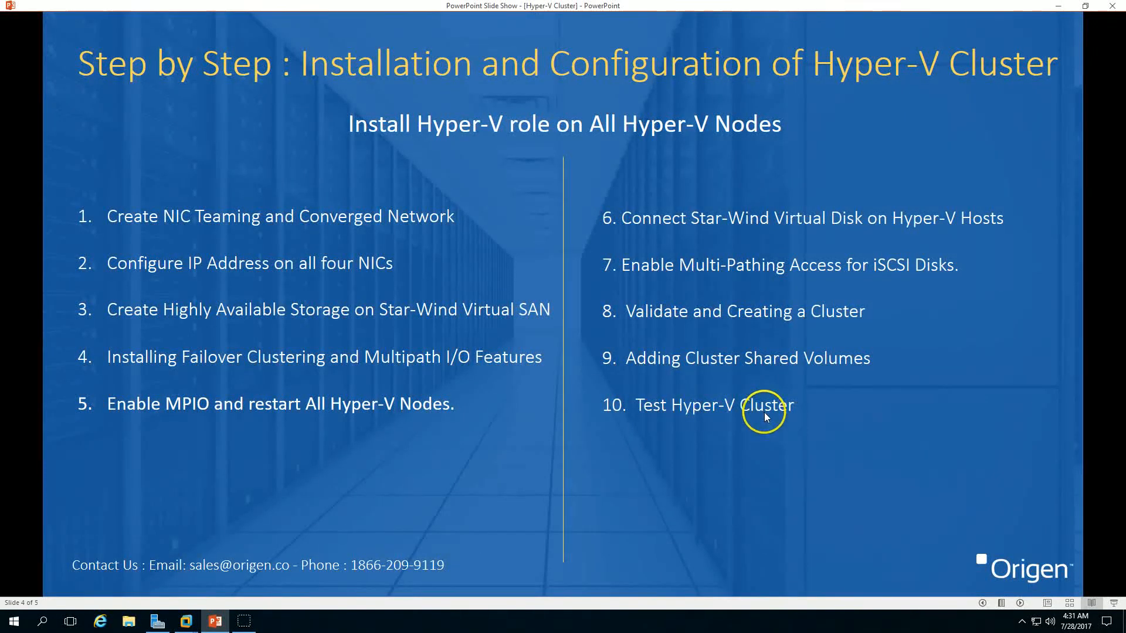
pyautogui.click(228, 623)
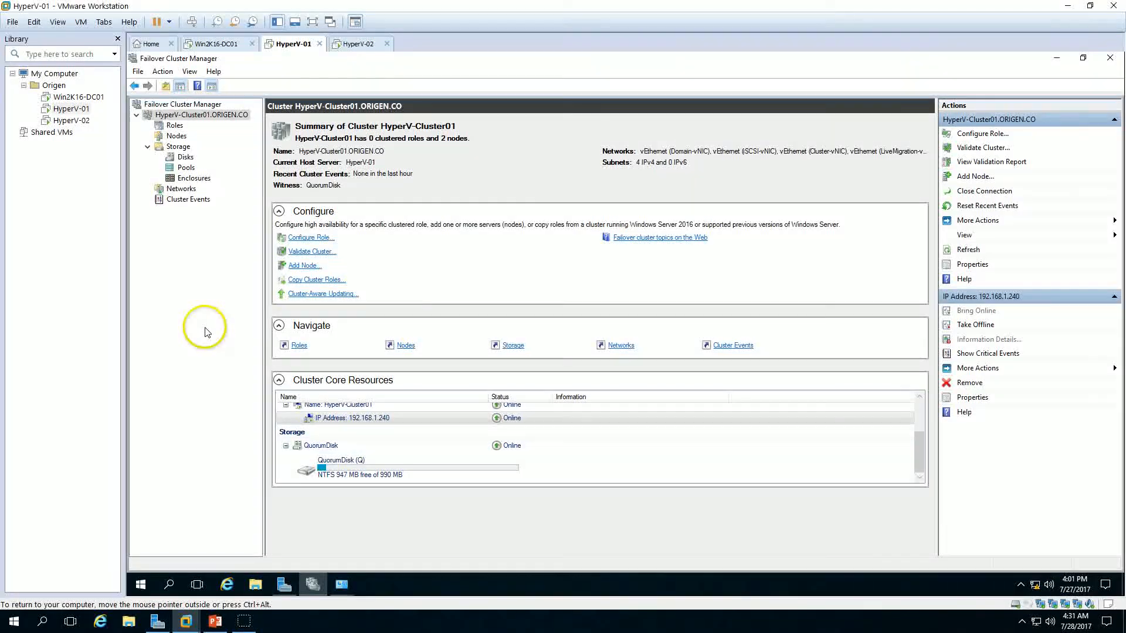
# Step: Evict node HyperV-02 from the cluster
pyautogui.click(176, 135)
pyautogui.click(331, 162)
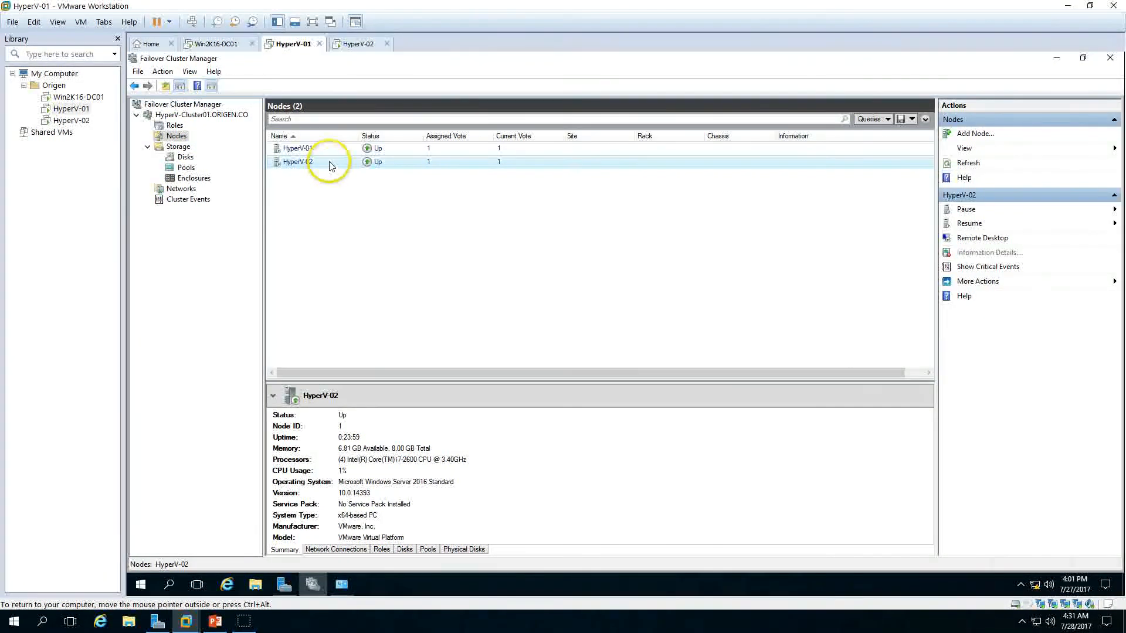
pyautogui.rightClick(331, 166)
pyautogui.moveTo(374, 177)
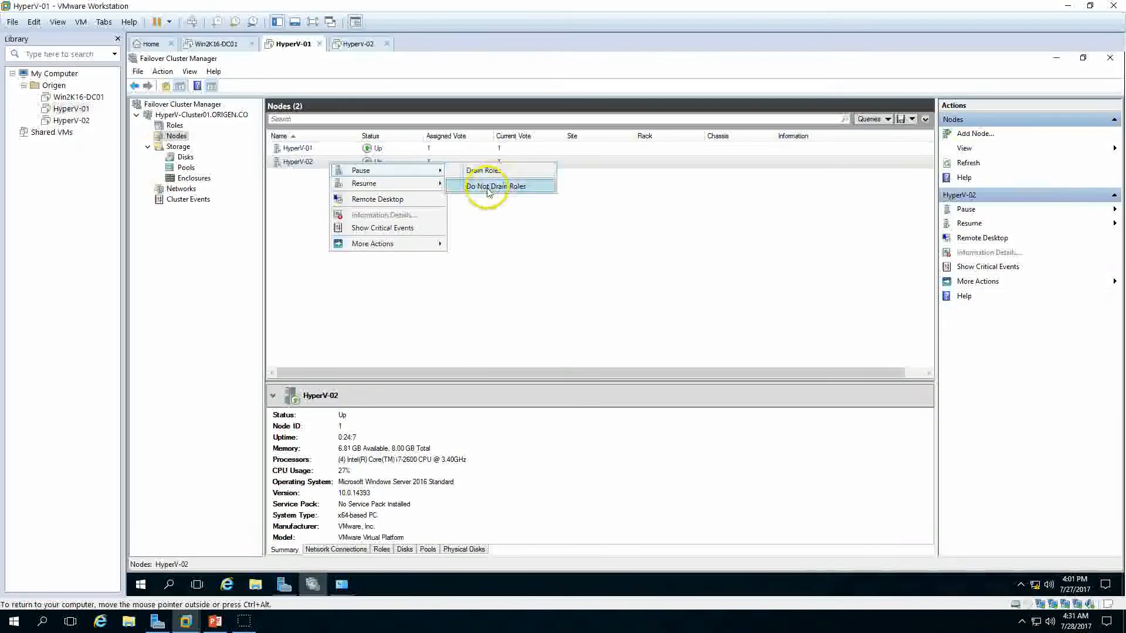
pyautogui.moveTo(407, 186)
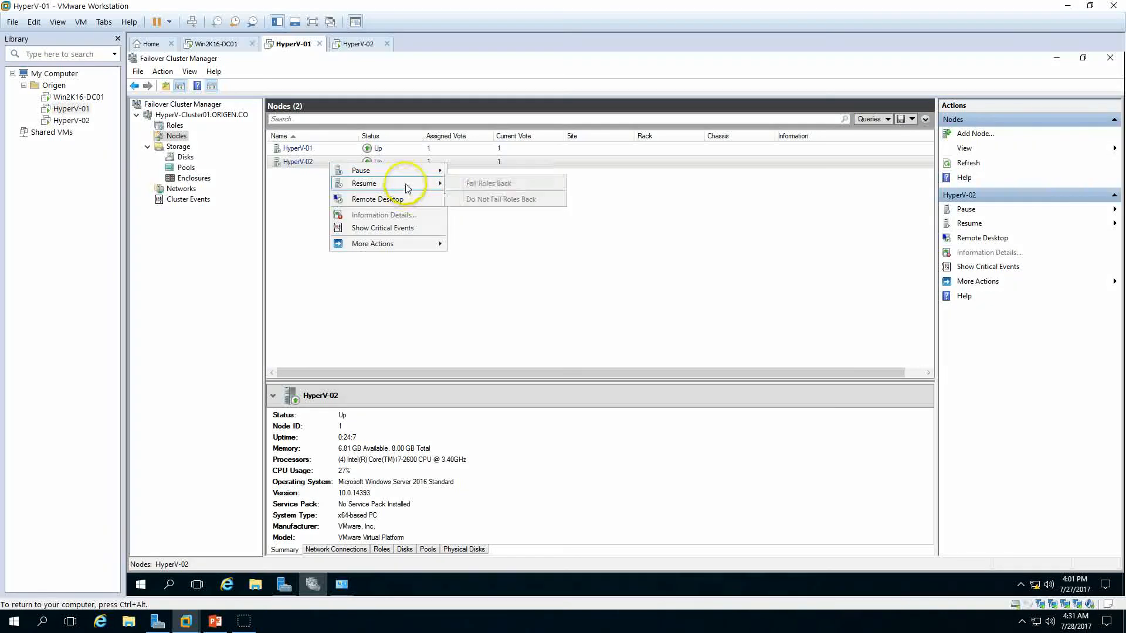
pyautogui.moveTo(409, 249)
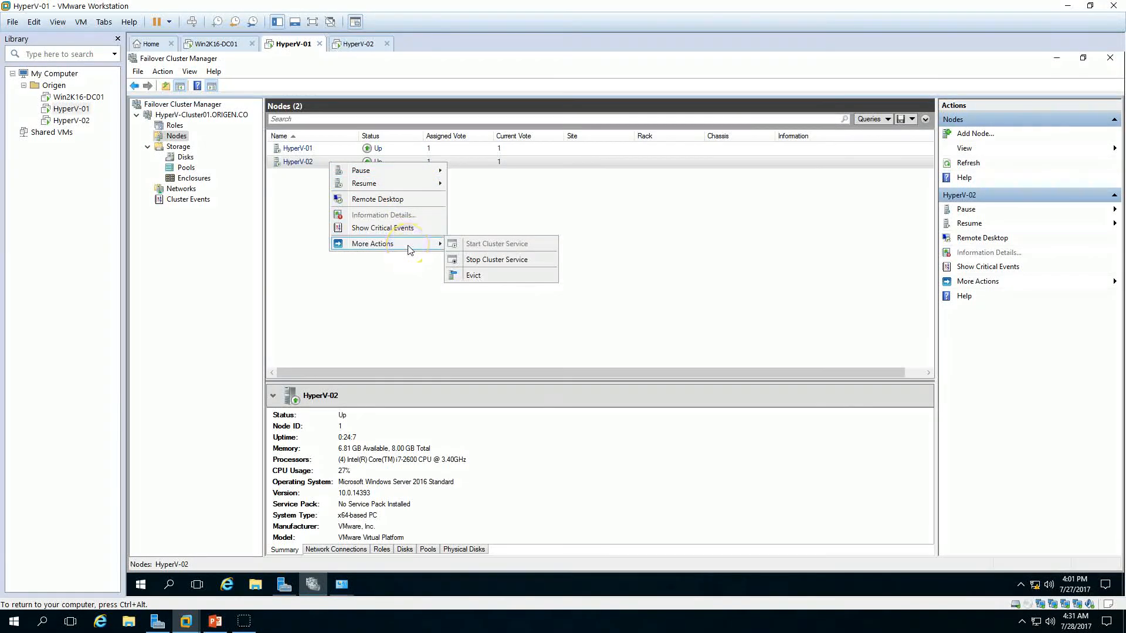
pyautogui.click(498, 276)
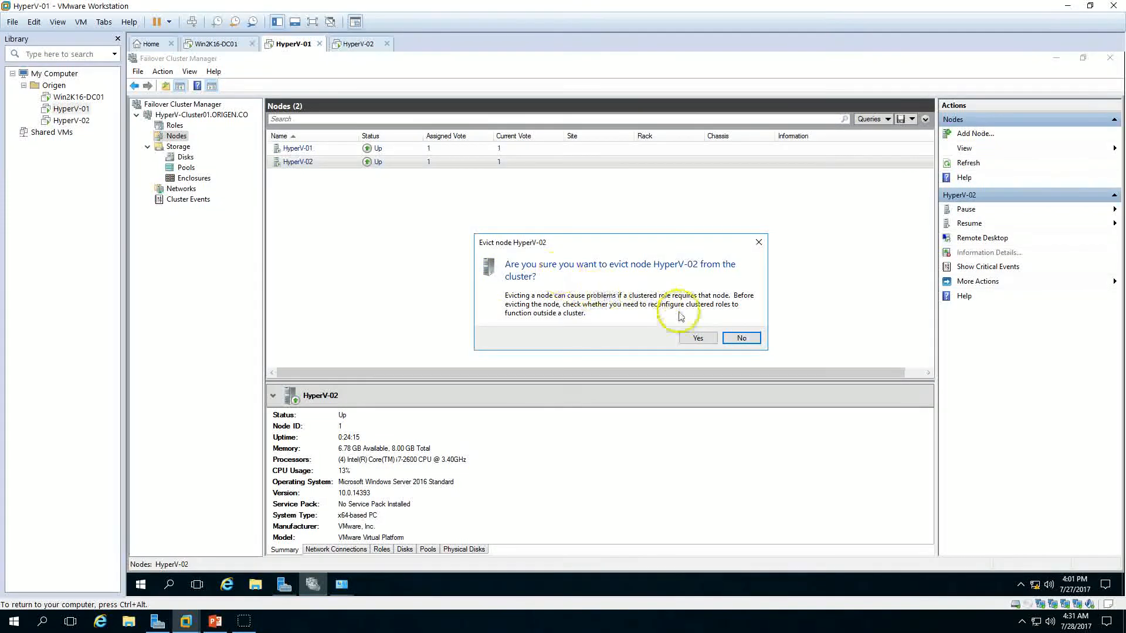
pyautogui.click(698, 338)
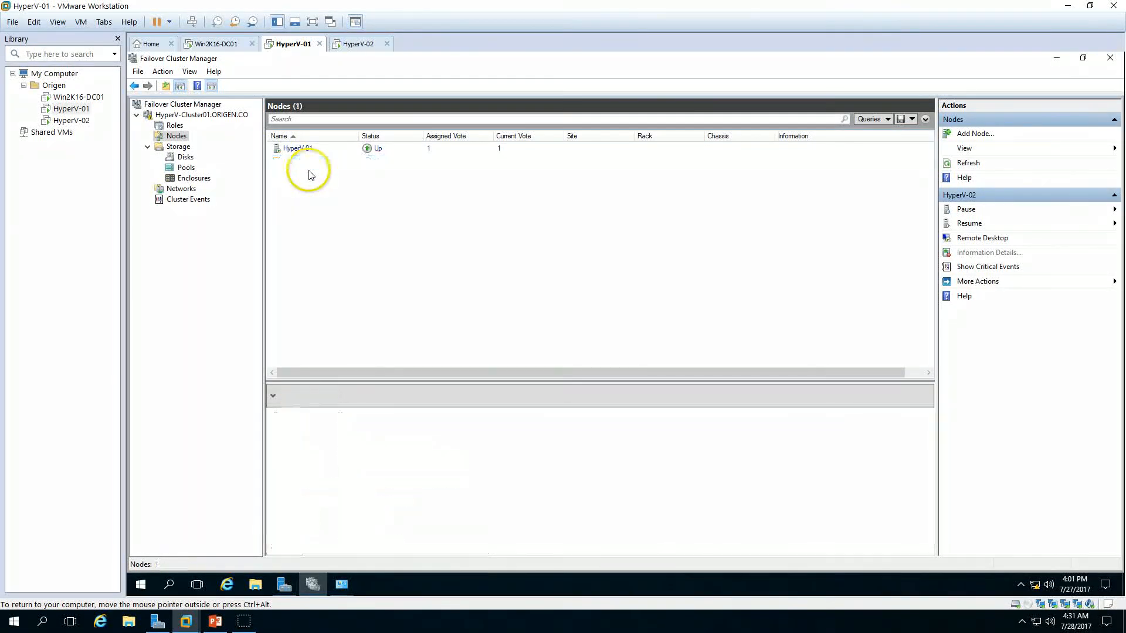
pyautogui.click(306, 152)
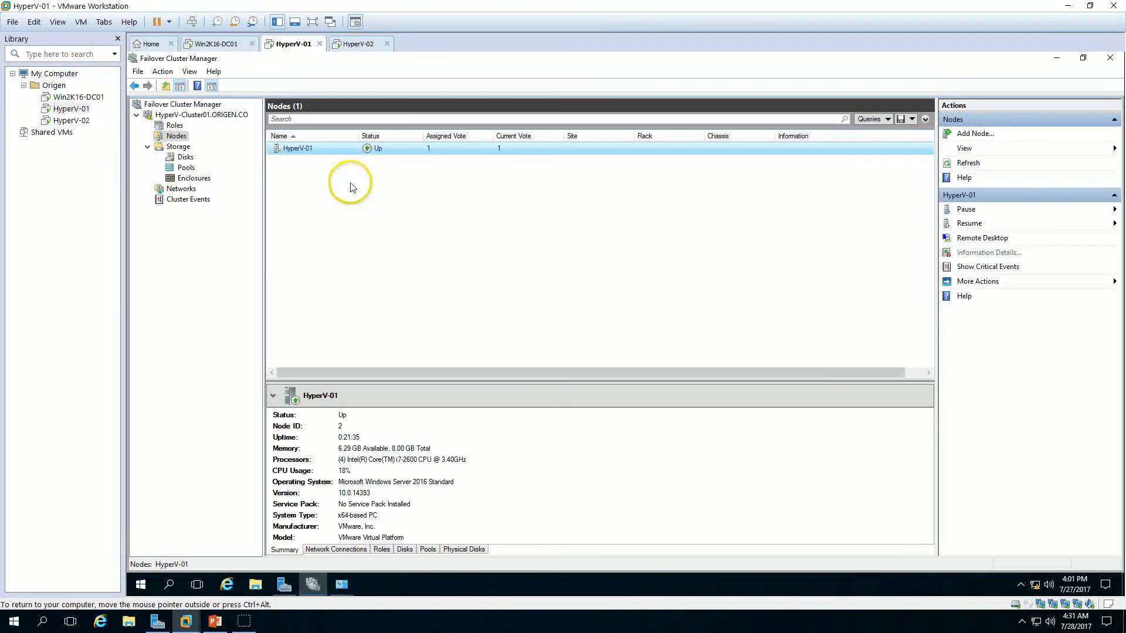
pyautogui.click(174, 115)
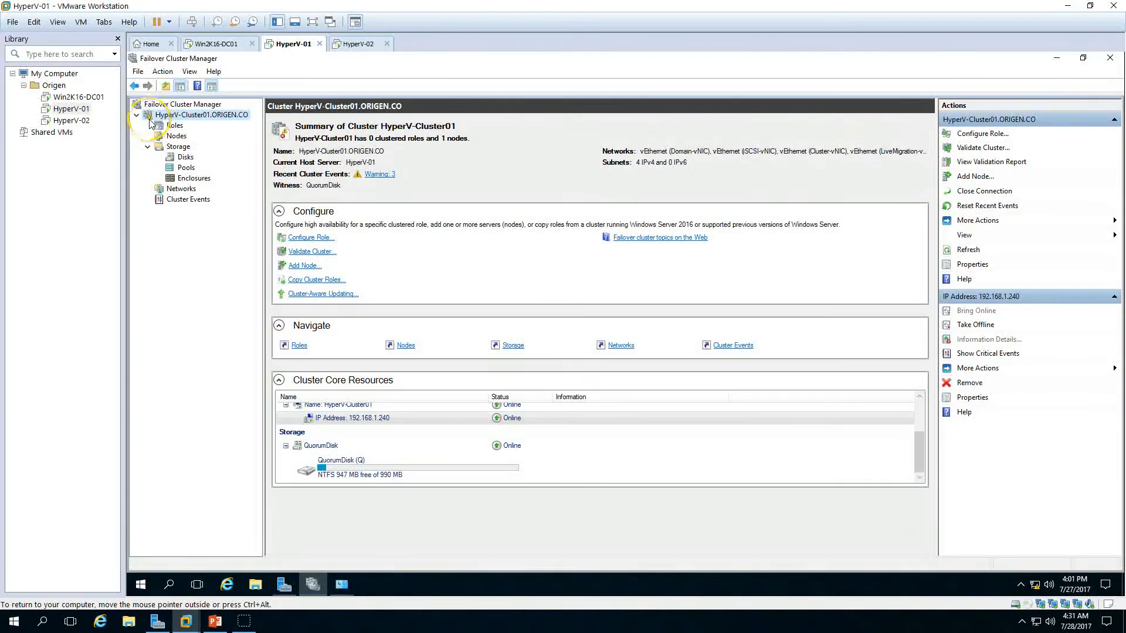
# Step: Start the Add Node wizard for the cluster and select the computer HyperV-02 as the server to add
pyautogui.click(176, 136)
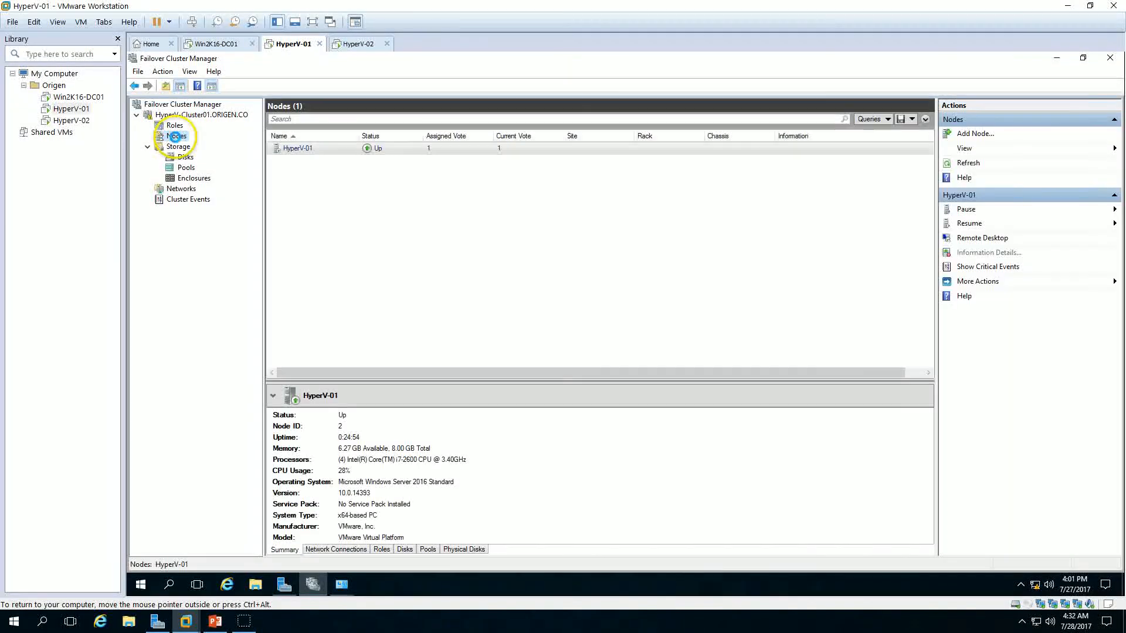
pyautogui.rightClick(175, 137)
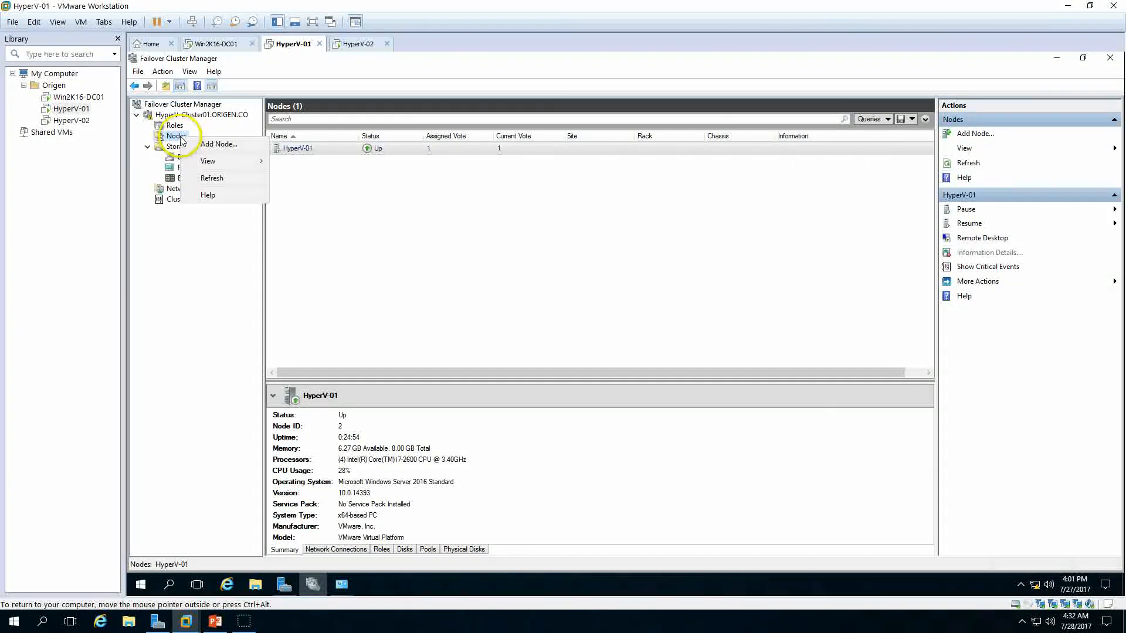
pyautogui.click(226, 145)
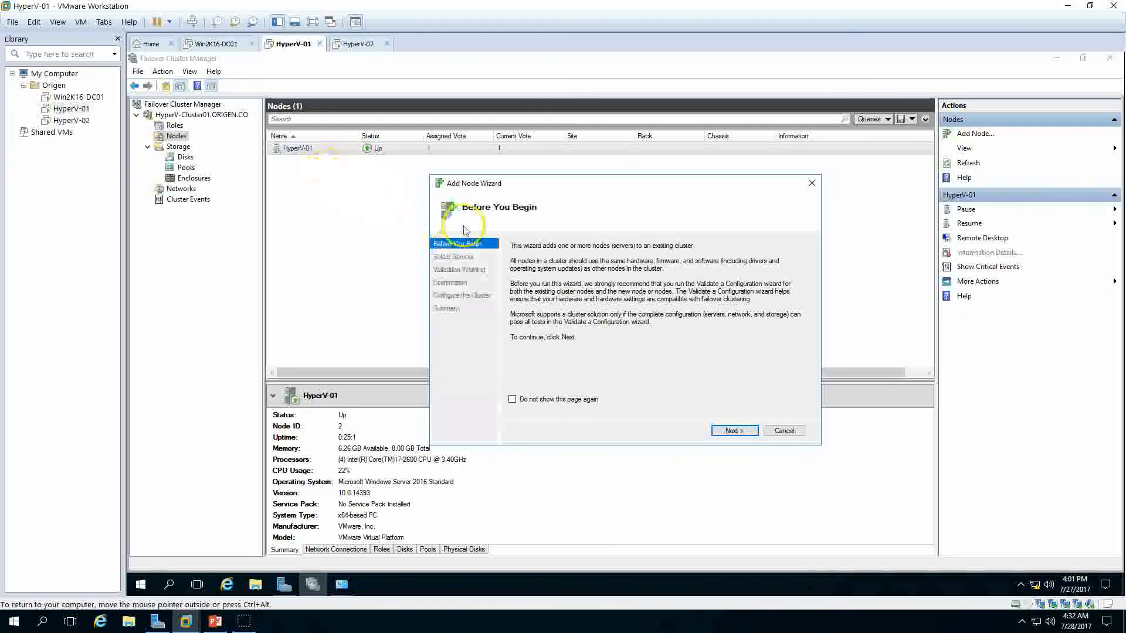
pyautogui.click(745, 432)
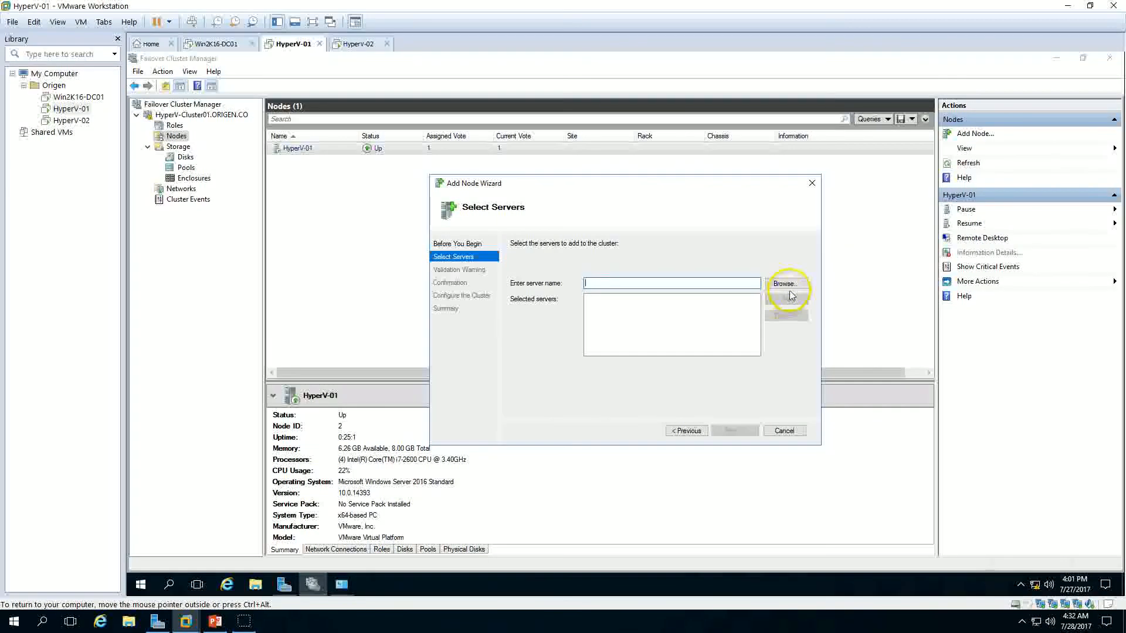
pyautogui.click(784, 284)
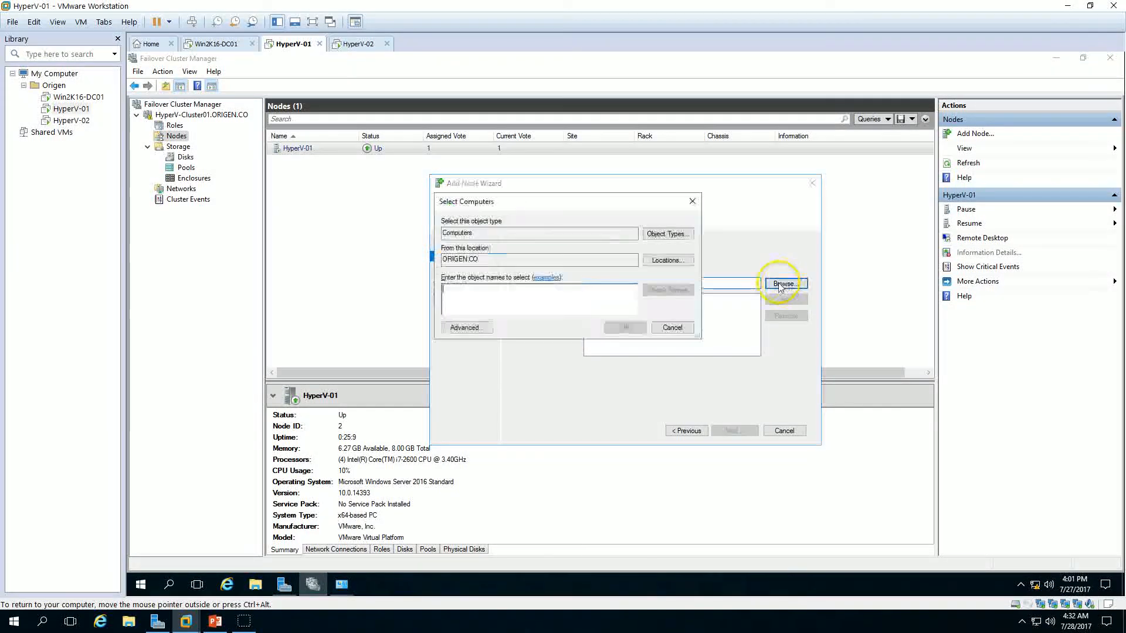
pyautogui.write('hyper')
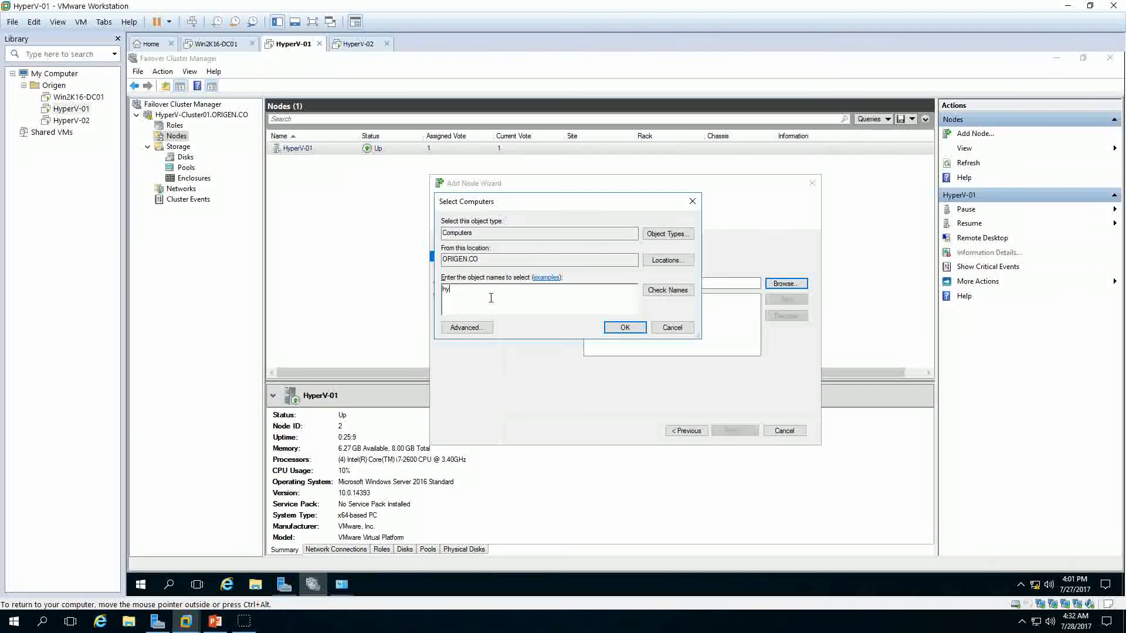
pyautogui.write('v-02')
pyautogui.click(667, 290)
pyautogui.click(625, 327)
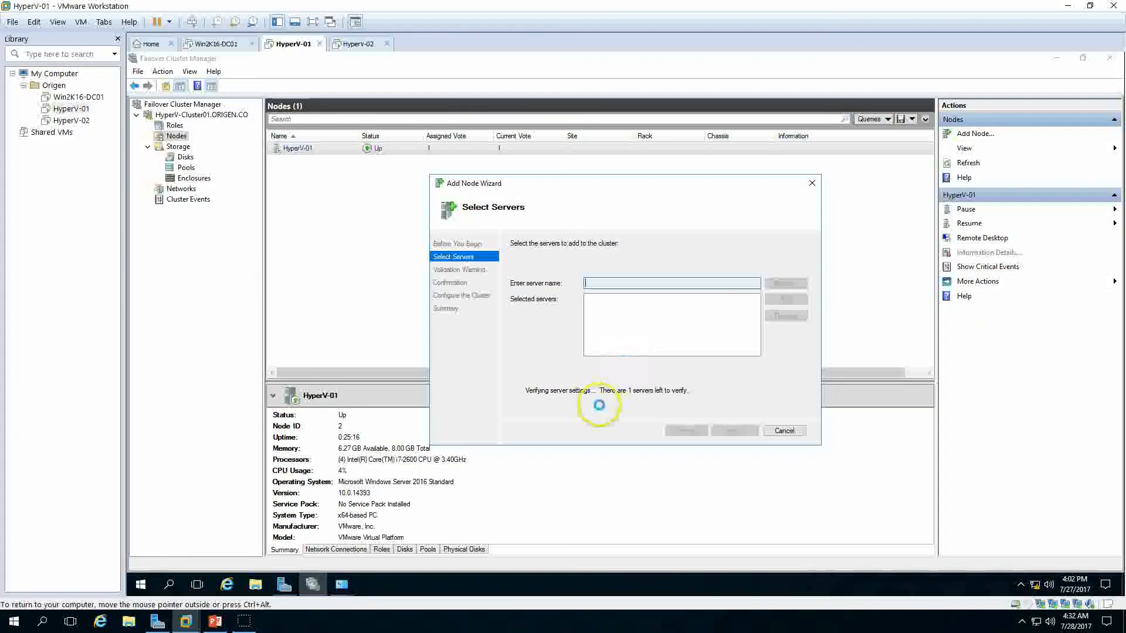
# Step: Complete the Add Node wizard, adding all eligible storage, so HyperV-02 rejoins the cluster
pyautogui.click(736, 432)
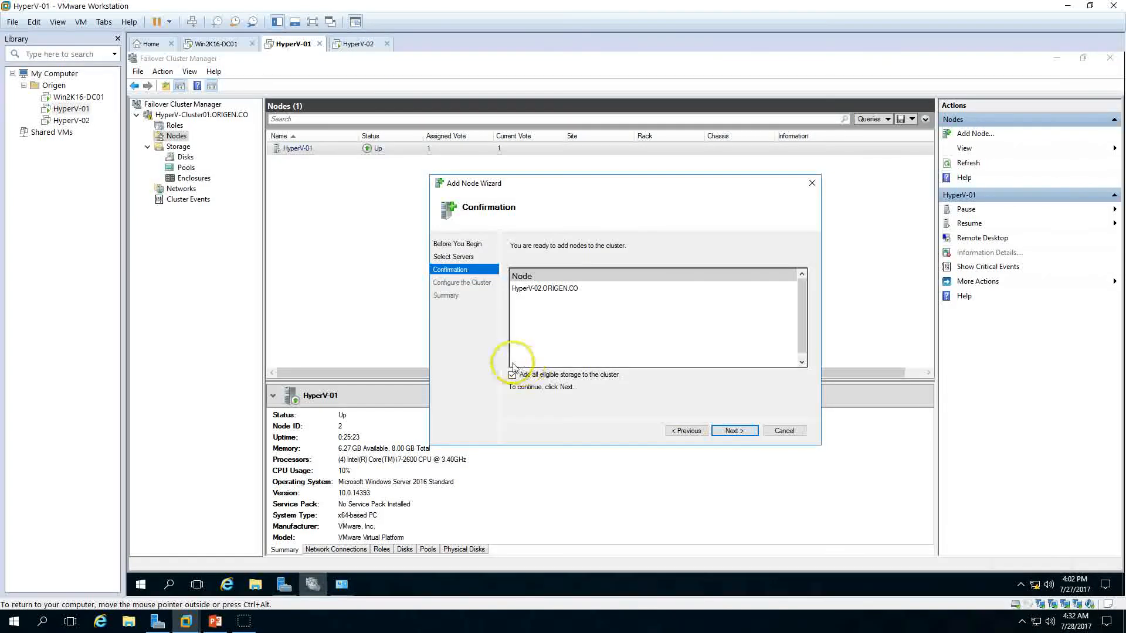
pyautogui.click(733, 431)
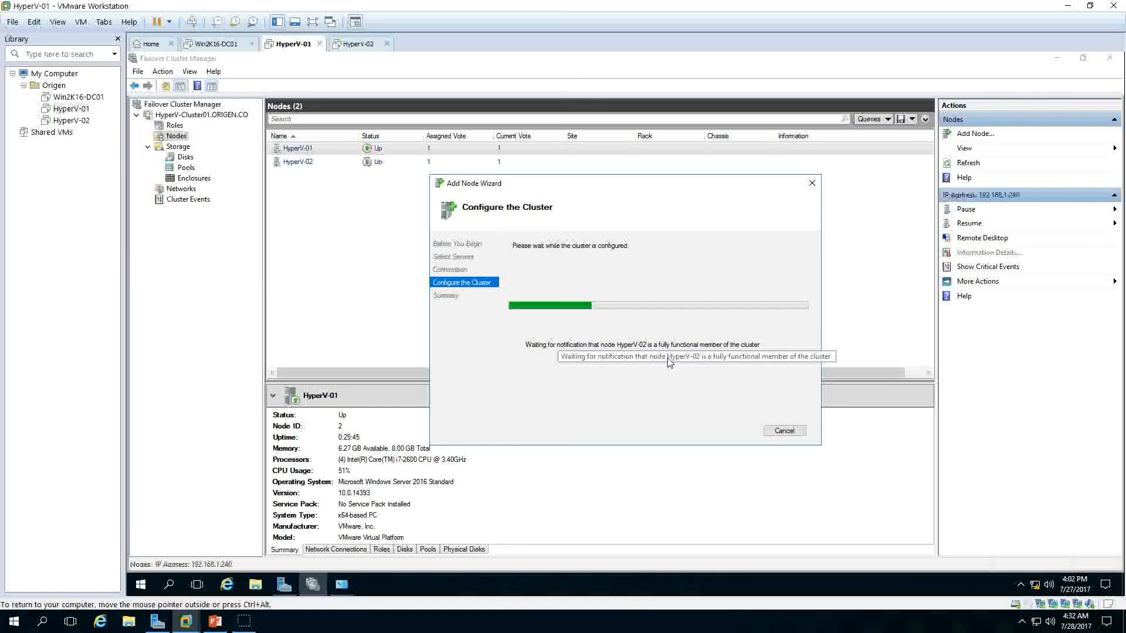
pyautogui.click(634, 349)
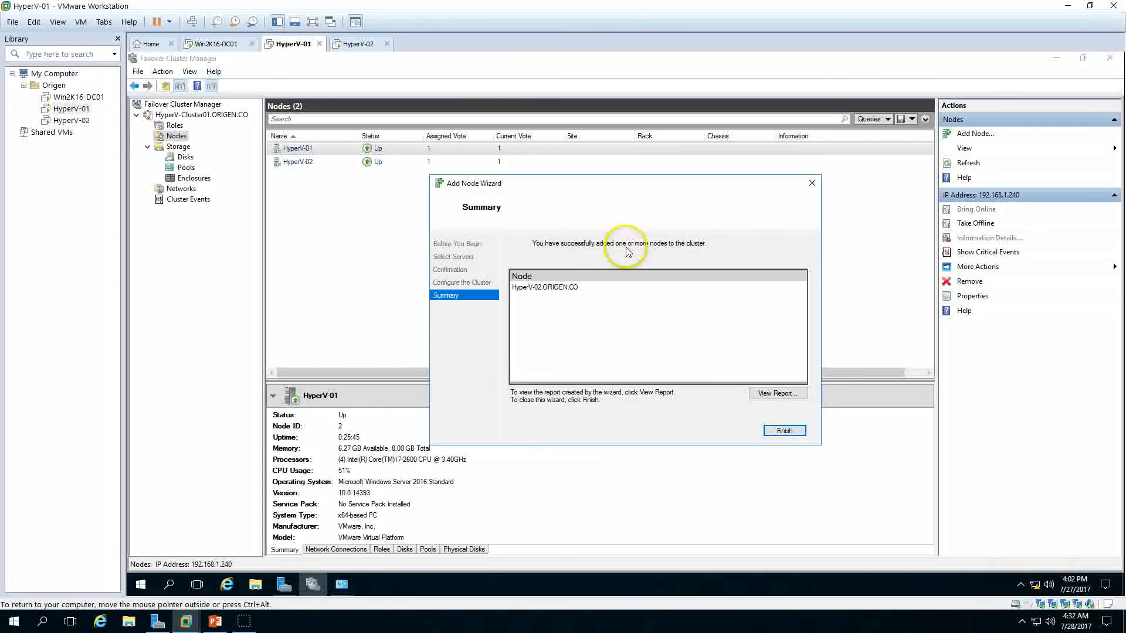
pyautogui.click(785, 431)
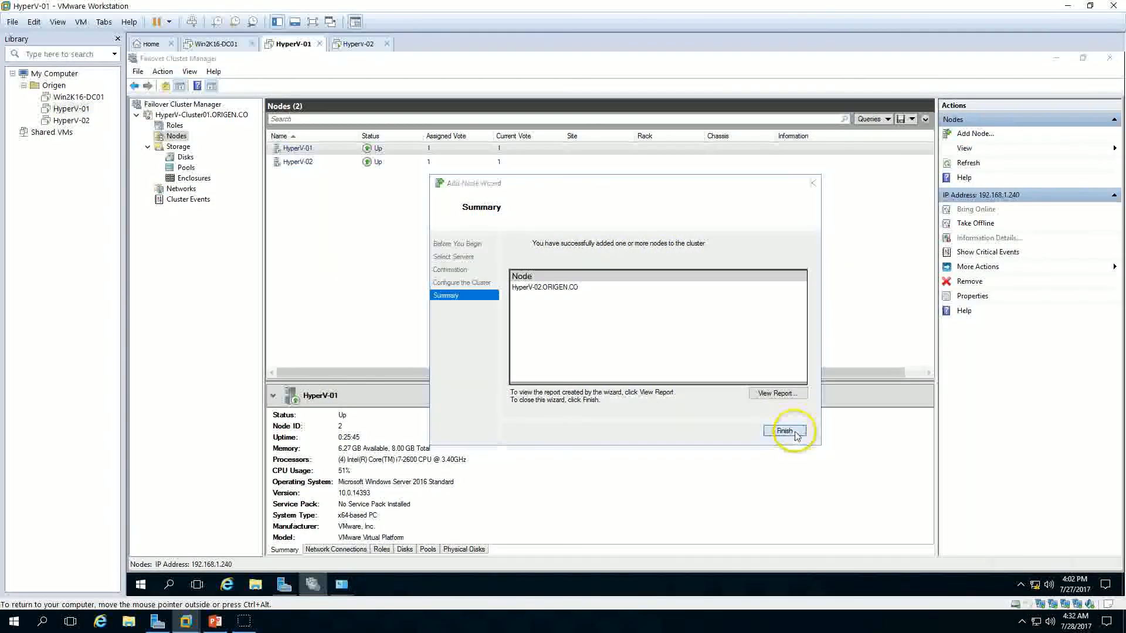
# Step: Switch to PowerPoint and show the Hyper-V Cluster step-by-step slide in reading view
pyautogui.click(452, 163)
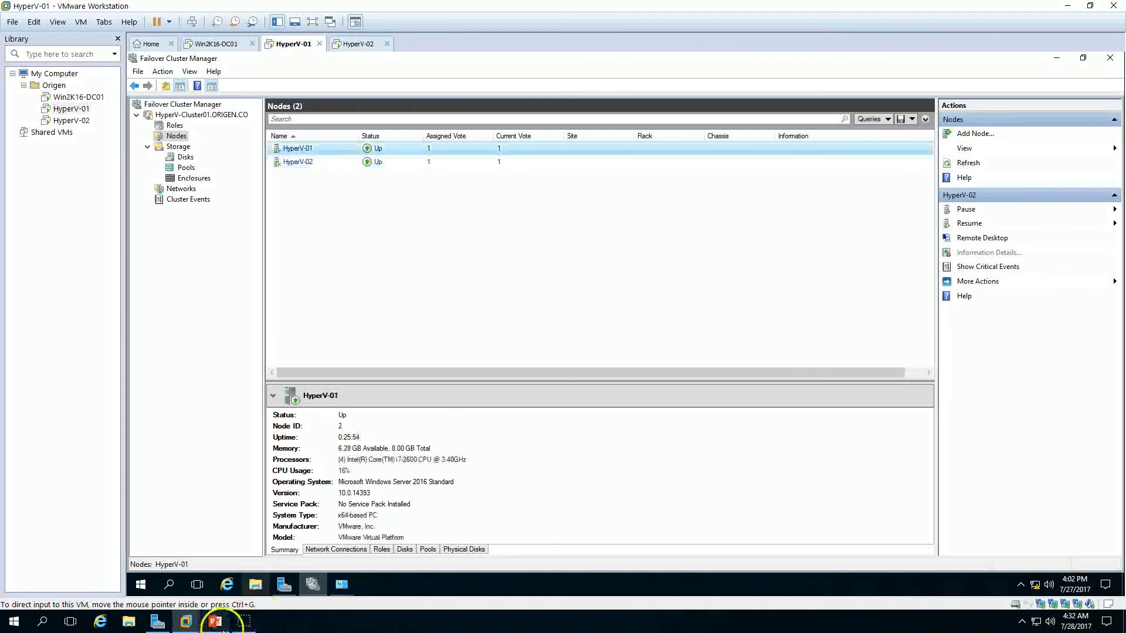
pyautogui.click(216, 622)
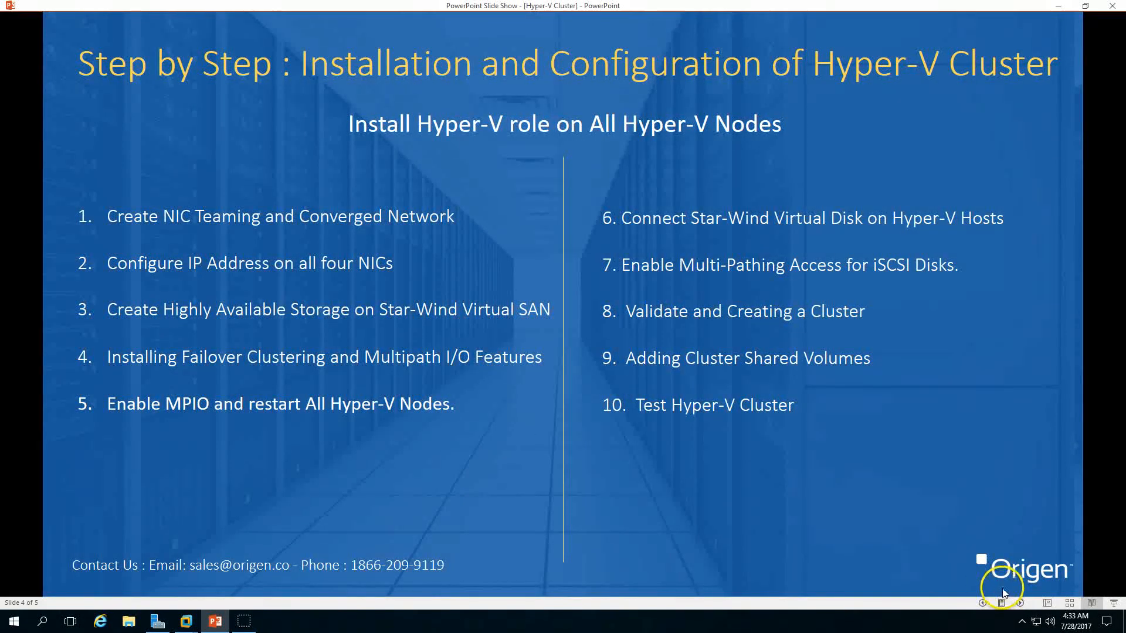
pyautogui.click(1021, 604)
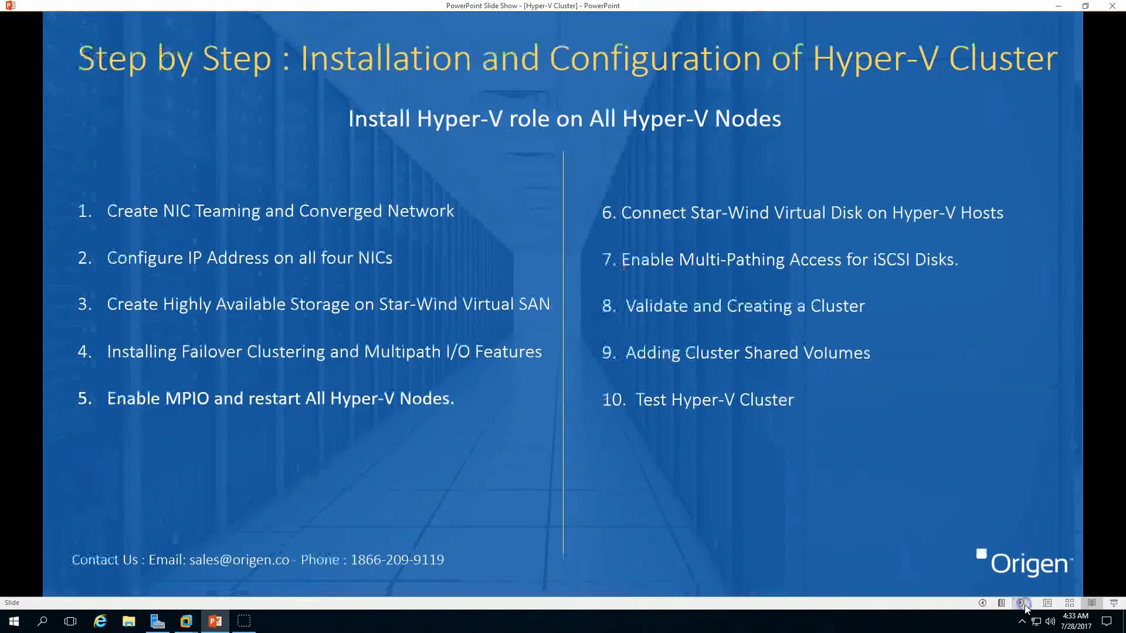